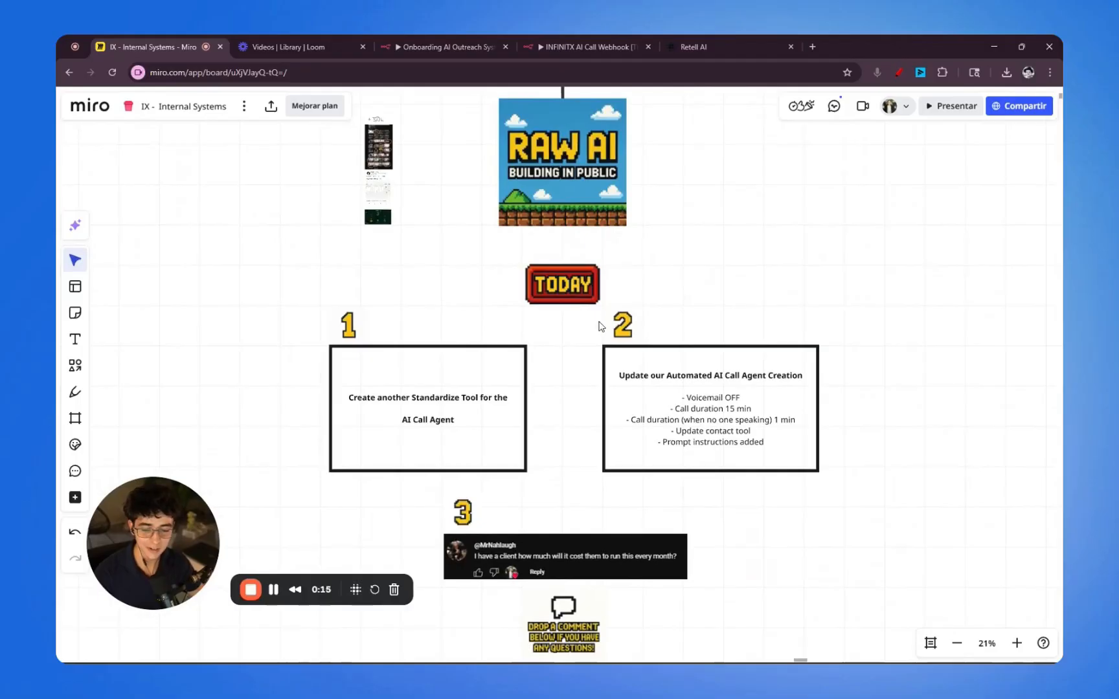
Step: Circle the two numbered task boxes under TODAY with the red annotation pen and clear the marks
{"action": "left_click_drag", "start_coordinate": [594, 357], "coordinate": [583, 308]}
{"action": "key", "text": "alt+p"}
{"action": "mouse_move", "coordinate": [408, 249]}
{"action": "left_mouse_down"}
{"action": "mouse_move", "coordinate": [313, 432]}
{"action": "mouse_move", "coordinate": [382, 250]}
{"action": "left_mouse_up"}
{"action": "mouse_move", "coordinate": [687, 247]}
{"action": "left_mouse_down"}
{"action": "mouse_move", "coordinate": [859, 390]}
{"action": "mouse_move", "coordinate": [667, 257]}
{"action": "mouse_move", "coordinate": [655, 227]}
{"action": "mouse_move", "coordinate": [667, 413]}
{"action": "left_mouse_up"}
{"action": "key", "text": "Escape"}
Step: Circle the AI portal between seller and buyer in the INFINITX illustration in red, and clear the annotation
{"action": "scroll", "coordinate": [590, 283], "scroll_direction": "up", "scroll_amount": 5}
{"action": "left_click_drag", "start_coordinate": [569, 148], "coordinate": [576, 305]}
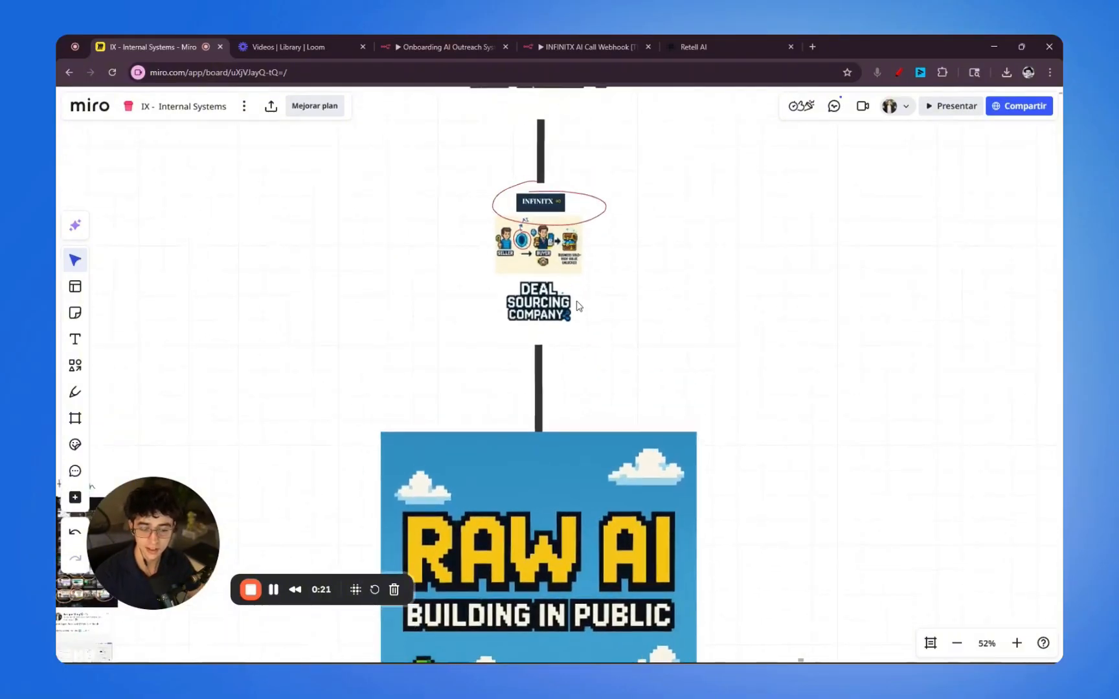
{"action": "scroll", "coordinate": [535, 217], "scroll_direction": "up", "scroll_amount": 5}
{"action": "left_click_drag", "start_coordinate": [565, 252], "coordinate": [555, 294]}
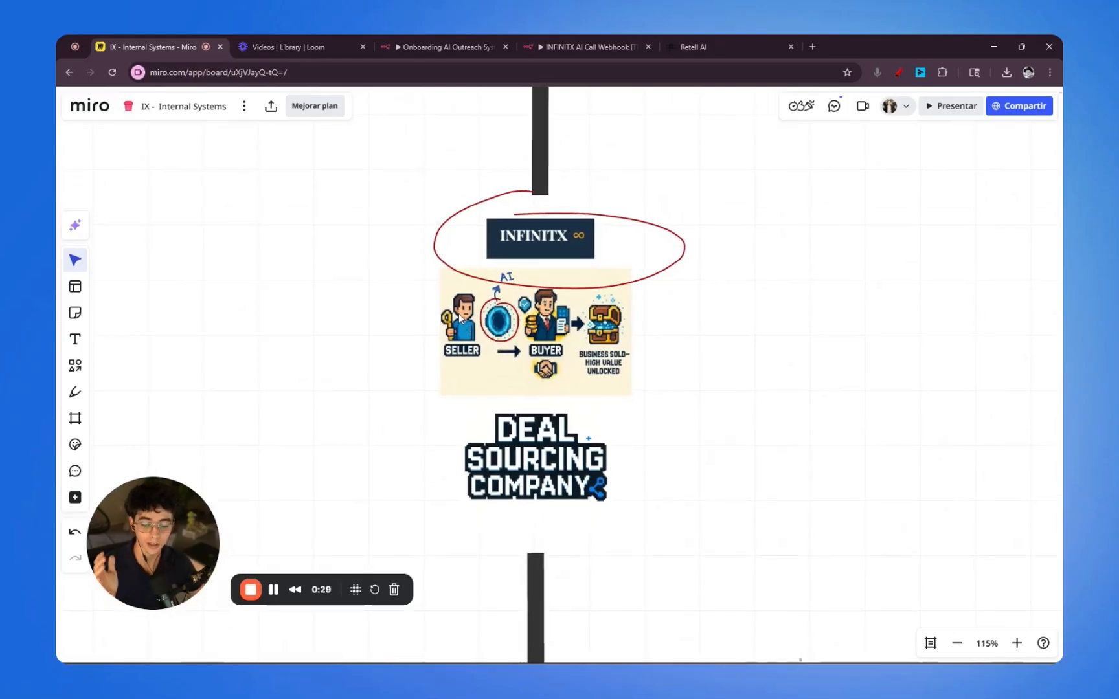
{"action": "key", "text": "alt+m"}
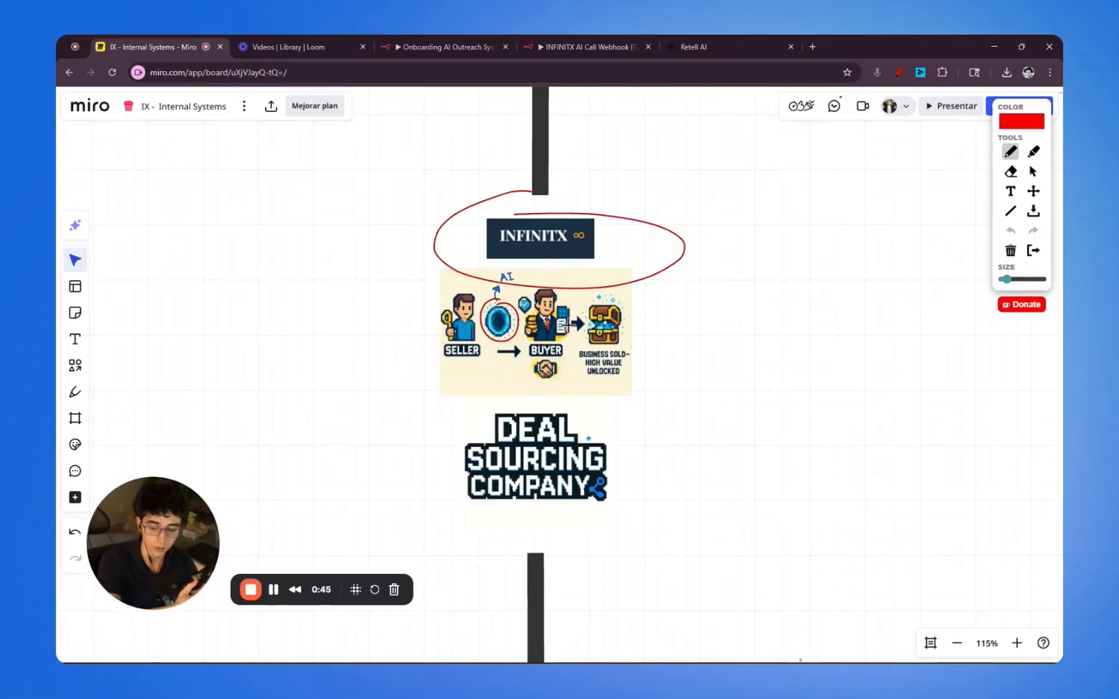
{"action": "mouse_move", "coordinate": [512, 267]}
{"action": "left_mouse_down"}
{"action": "mouse_move", "coordinate": [489, 353]}
{"action": "mouse_move", "coordinate": [502, 264]}
{"action": "left_mouse_up"}
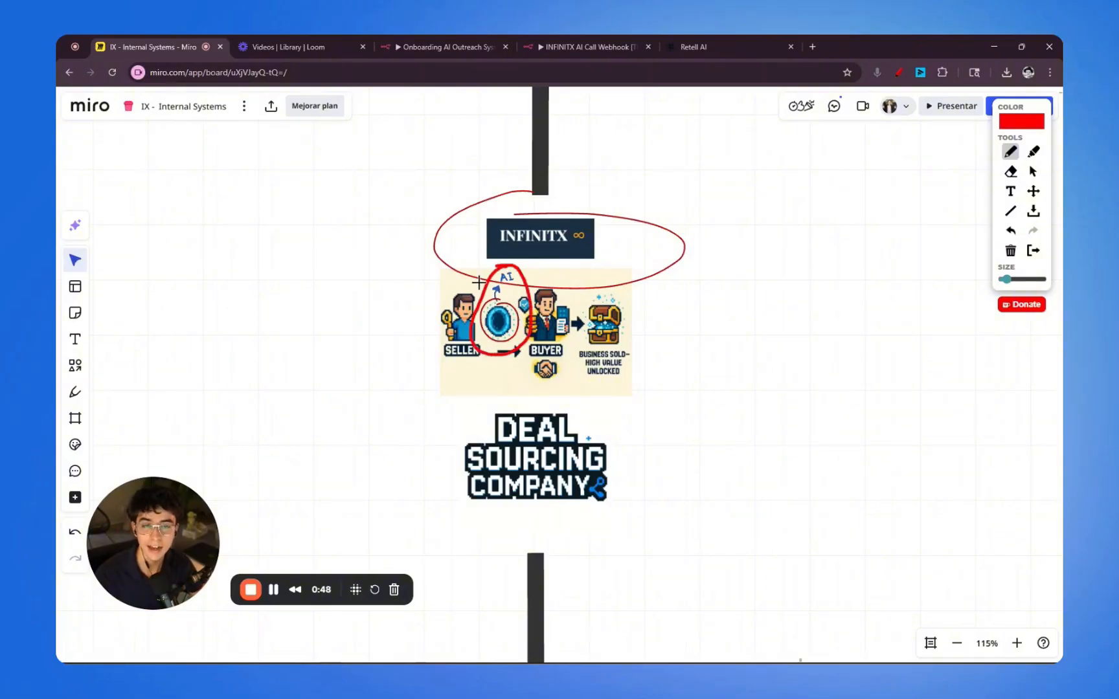
{"action": "key", "text": "Escape"}
Step: Circle task boxes 1 and 2 below the TODAY sign with large red pen loops
{"action": "scroll", "coordinate": [593, 392], "scroll_direction": "down", "scroll_amount": 6}
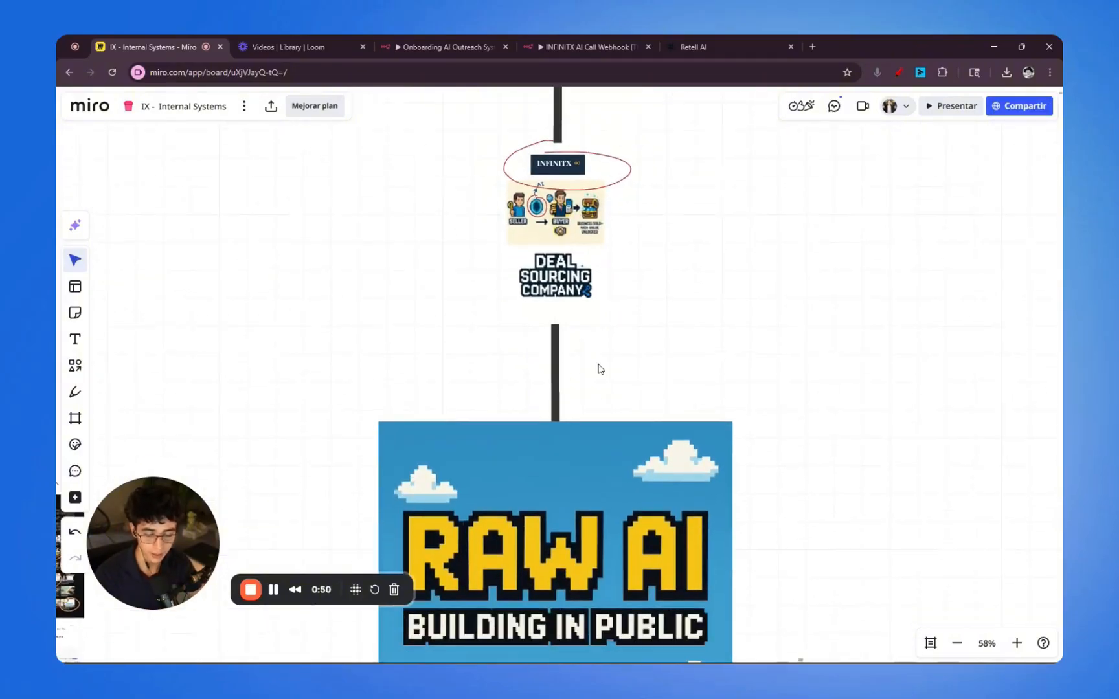
{"action": "scroll", "coordinate": [600, 369], "scroll_direction": "down", "scroll_amount": 10}
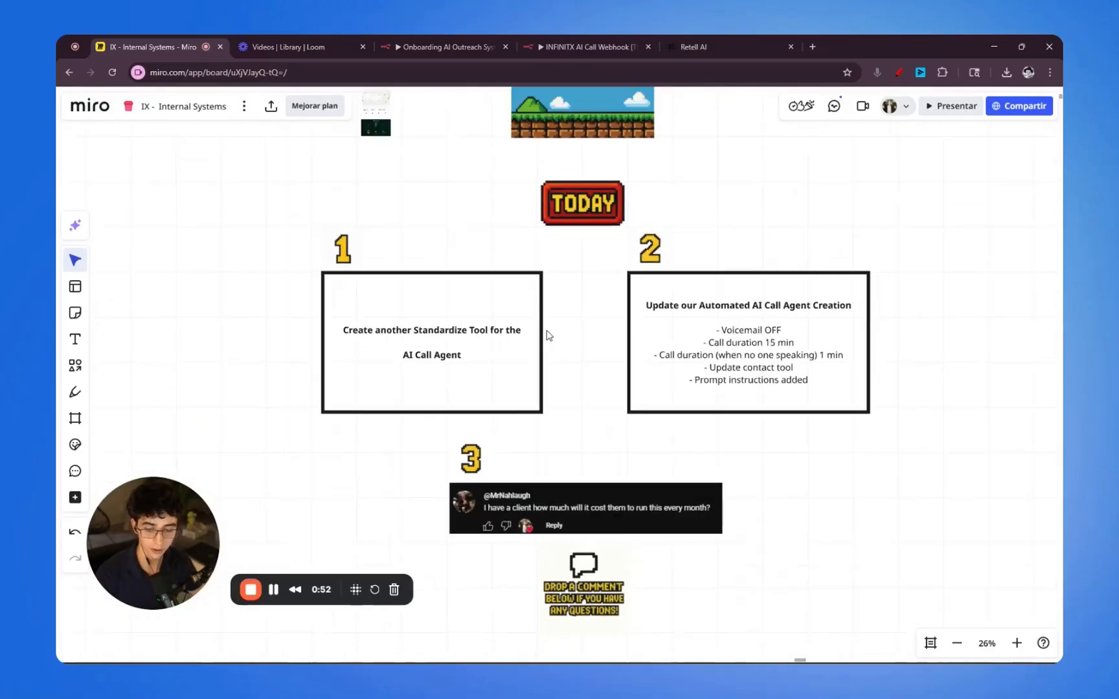
{"action": "scroll", "coordinate": [549, 337], "scroll_direction": "down", "scroll_amount": 2}
{"action": "key", "text": "ctrl+shift+d"}
{"action": "mouse_move", "coordinate": [457, 261]}
{"action": "left_mouse_down"}
{"action": "mouse_move", "coordinate": [559, 379]}
{"action": "mouse_move", "coordinate": [421, 255]}
{"action": "left_mouse_up"}
{"action": "mouse_move", "coordinate": [718, 263]}
{"action": "left_mouse_down"}
{"action": "mouse_move", "coordinate": [643, 263]}
{"action": "mouse_move", "coordinate": [695, 262]}
{"action": "left_mouse_up"}
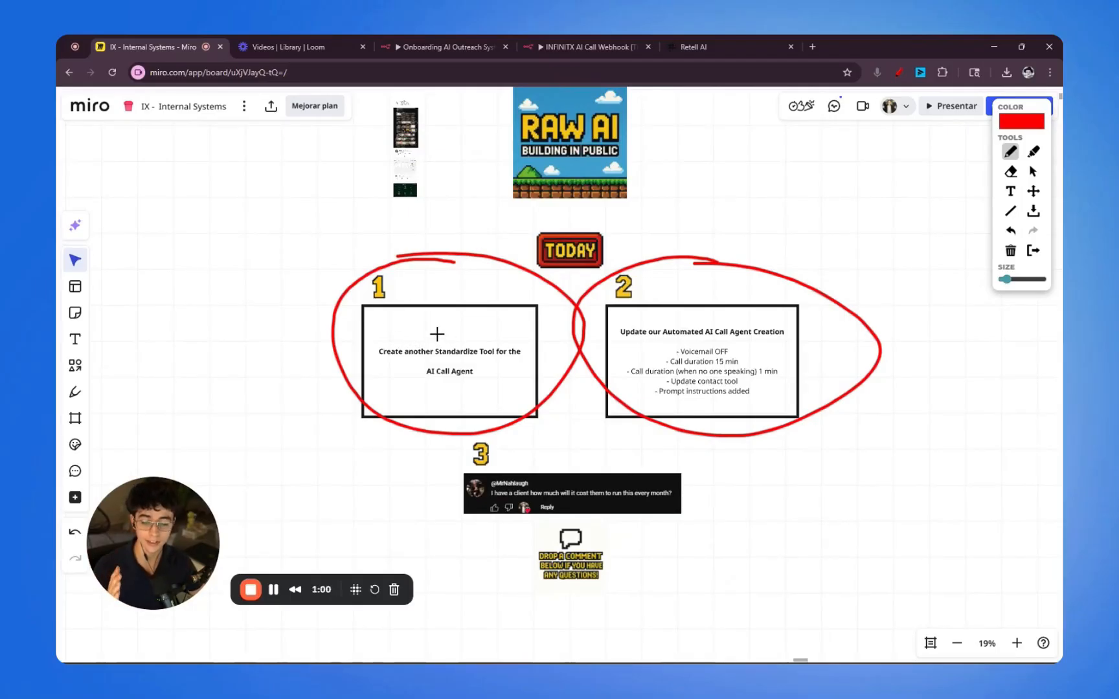
Step: On the INFINITX AI Call Webhook workflow, sketch a new red branch below the last one and handwrite "uptade" with lines above and below
{"action": "left_click", "coordinate": [589, 48]}
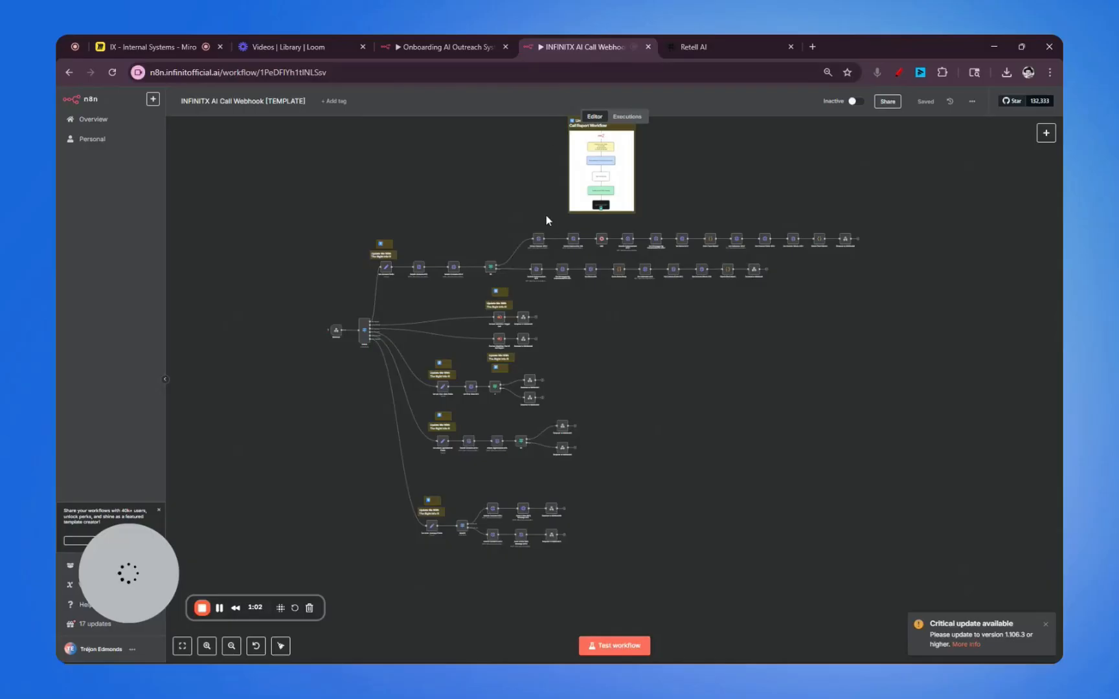
{"action": "key", "text": "alt+p"}
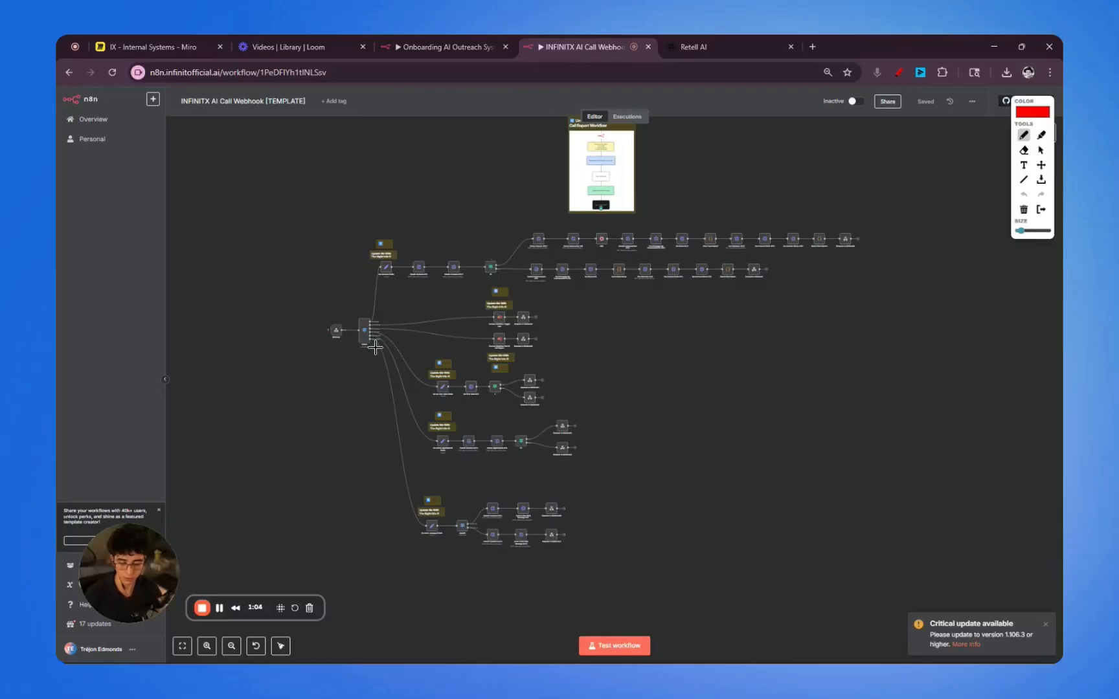
{"action": "mouse_move", "coordinate": [366, 343]}
{"action": "left_mouse_down"}
{"action": "mouse_move", "coordinate": [370, 409]}
{"action": "mouse_move", "coordinate": [463, 573]}
{"action": "mouse_move", "coordinate": [399, 563]}
{"action": "mouse_move", "coordinate": [448, 549]}
{"action": "left_mouse_up"}
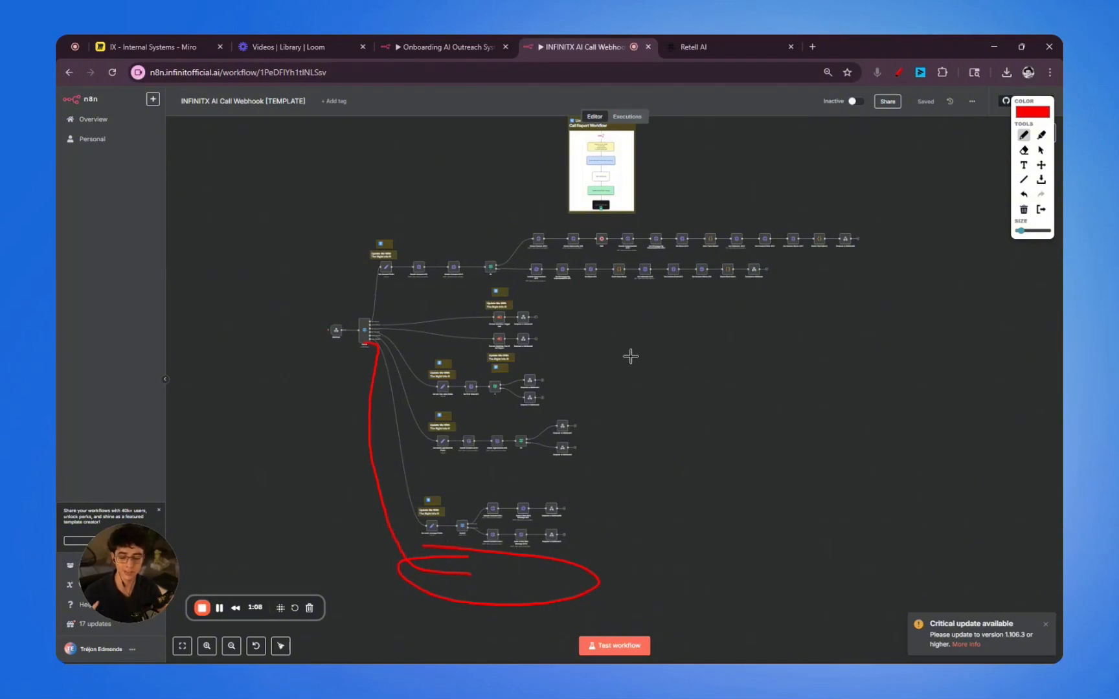
{"action": "mouse_move", "coordinate": [625, 319]}
{"action": "left_mouse_down"}
{"action": "mouse_move", "coordinate": [635, 345]}
{"action": "mouse_move", "coordinate": [667, 332]}
{"action": "mouse_move", "coordinate": [840, 335]}
{"action": "left_mouse_up"}
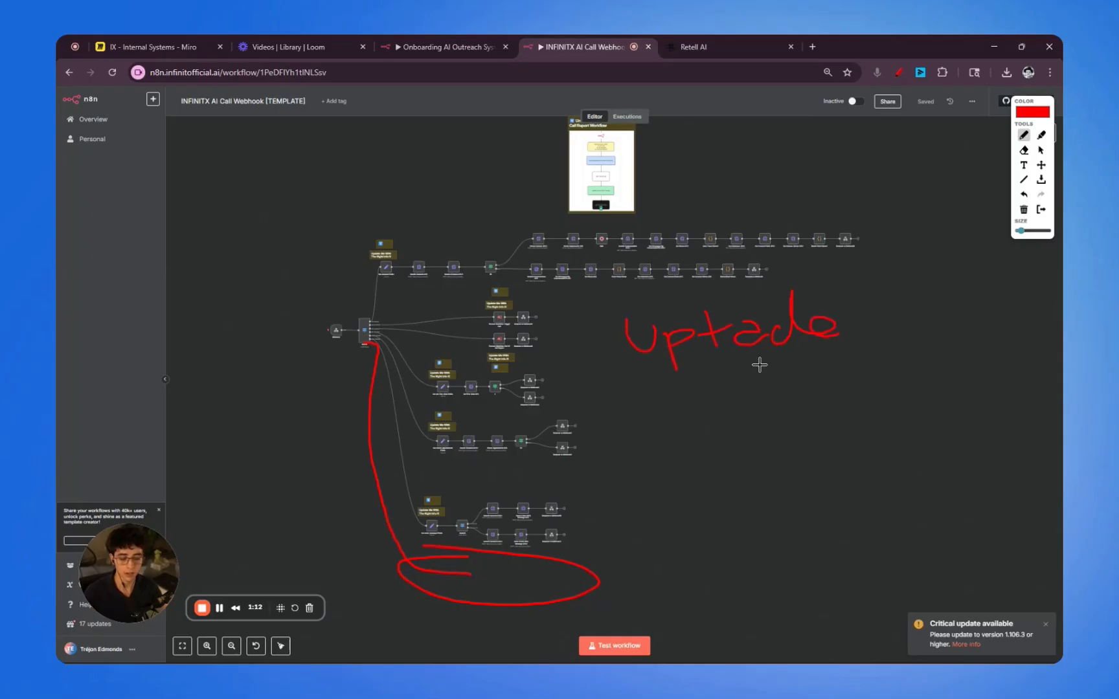
{"action": "left_click_drag", "start_coordinate": [591, 320], "coordinate": [890, 301]}
{"action": "left_click_drag", "start_coordinate": [839, 365], "coordinate": [682, 365]}
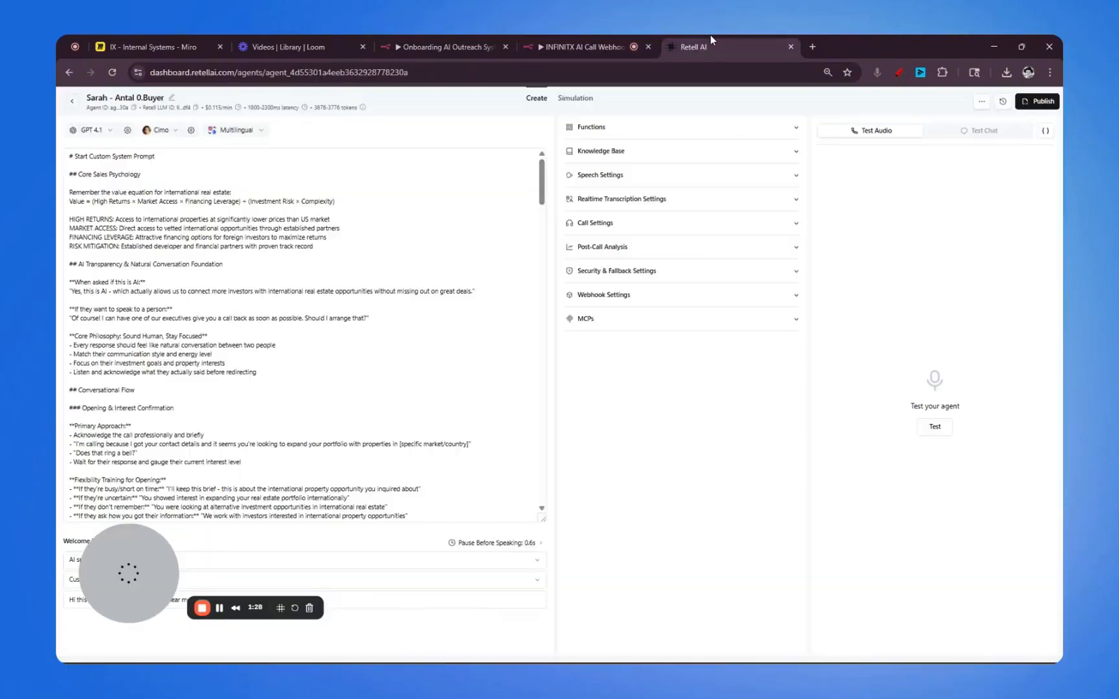
Step: View the Retell AI agent page, and on the Miro board box the heading "Update our Automated AI Call Agent Creation" in red
{"action": "left_click", "coordinate": [713, 40]}
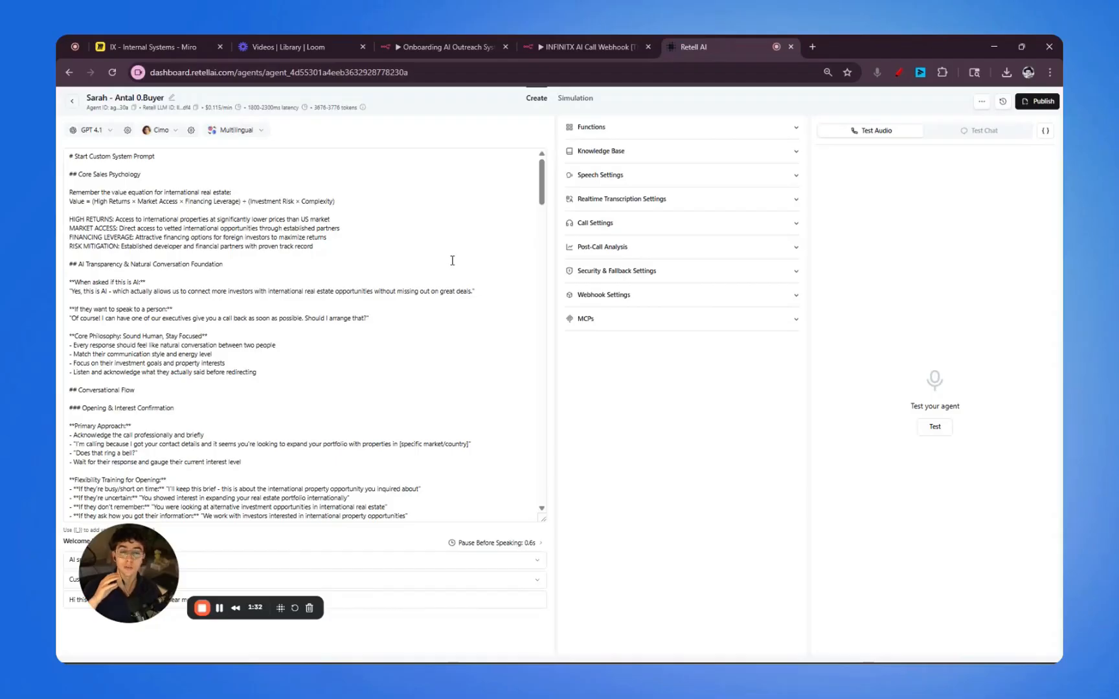
{"action": "left_click", "coordinate": [586, 51]}
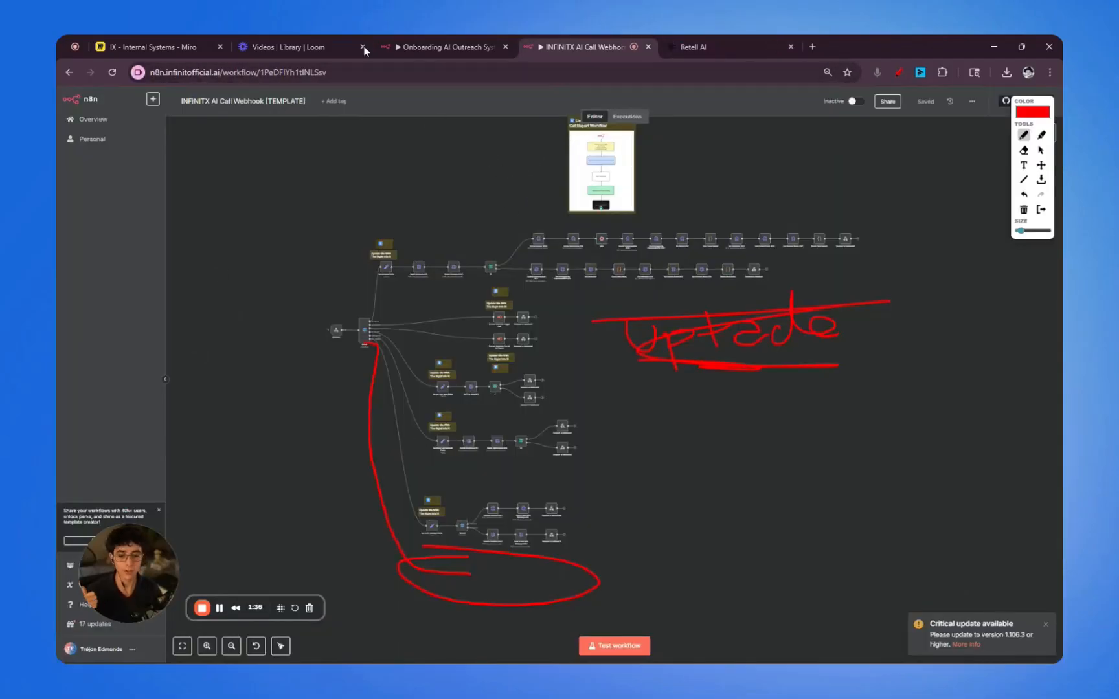
{"action": "left_click", "coordinate": [162, 47]}
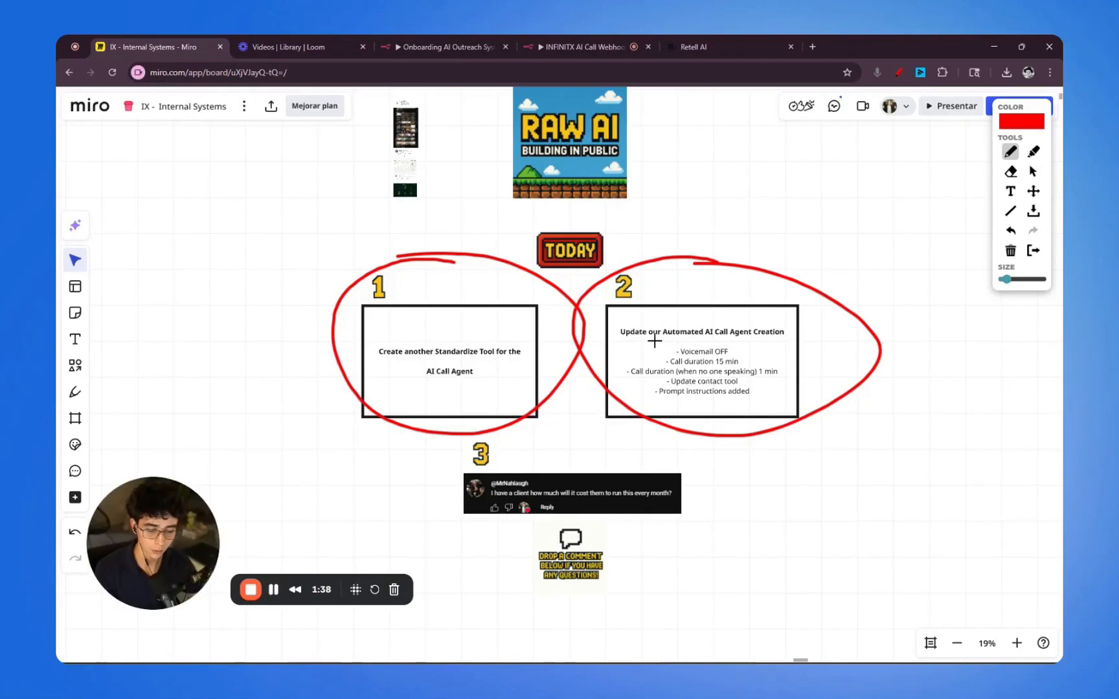
{"action": "mouse_move", "coordinate": [617, 321]}
{"action": "left_mouse_down"}
{"action": "mouse_move", "coordinate": [617, 345]}
{"action": "mouse_move", "coordinate": [774, 317]}
{"action": "mouse_move", "coordinate": [792, 350]}
{"action": "mouse_move", "coordinate": [612, 351]}
{"action": "mouse_move", "coordinate": [622, 344]}
{"action": "left_mouse_up"}
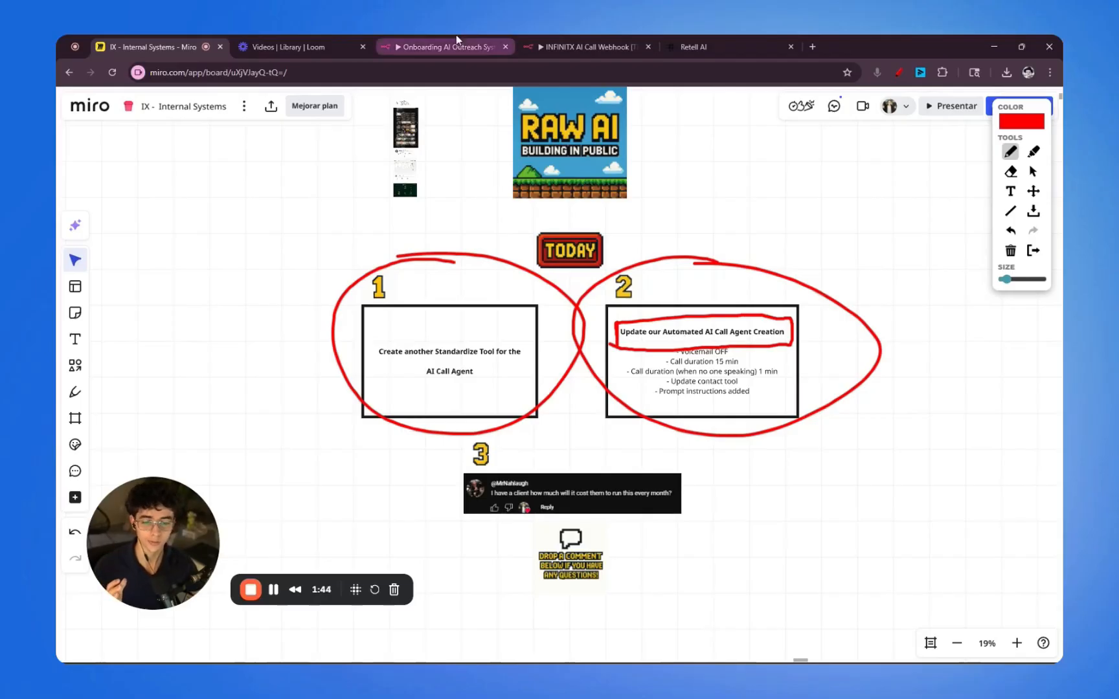
Step: Survey the Onboarding AI Outreach System workflow in n8n and select the main block of nodes
{"action": "left_click", "coordinate": [440, 47]}
{"action": "scroll", "coordinate": [555, 265], "scroll_direction": "down", "scroll_amount": 10}
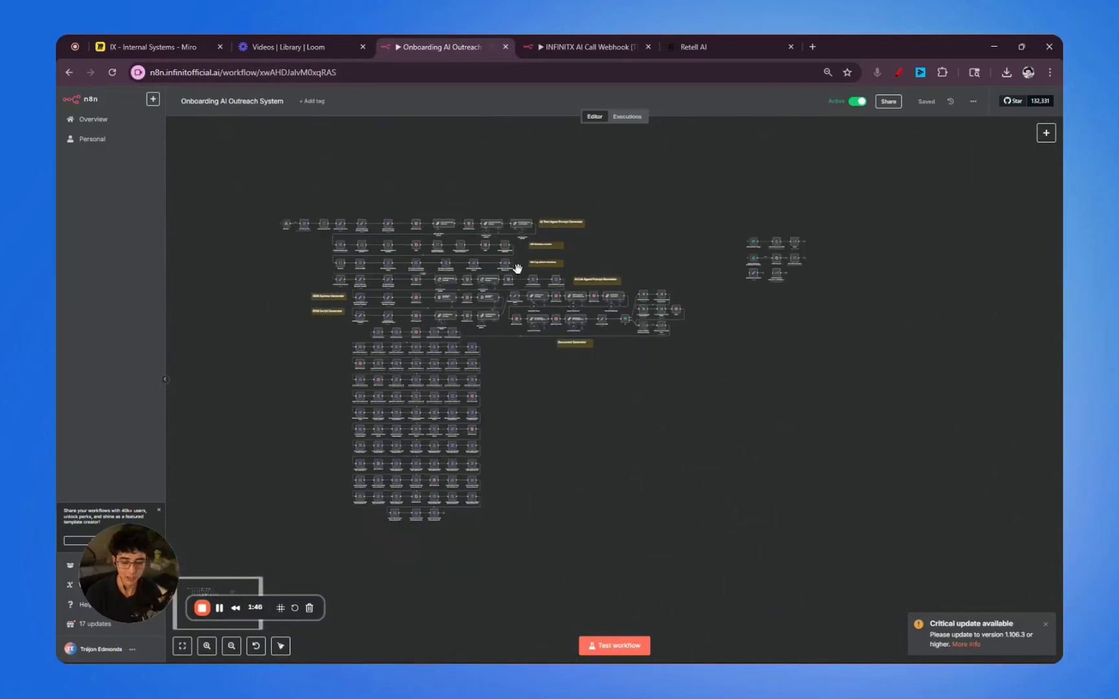
{"action": "scroll", "coordinate": [526, 270], "scroll_direction": "up", "scroll_amount": 6}
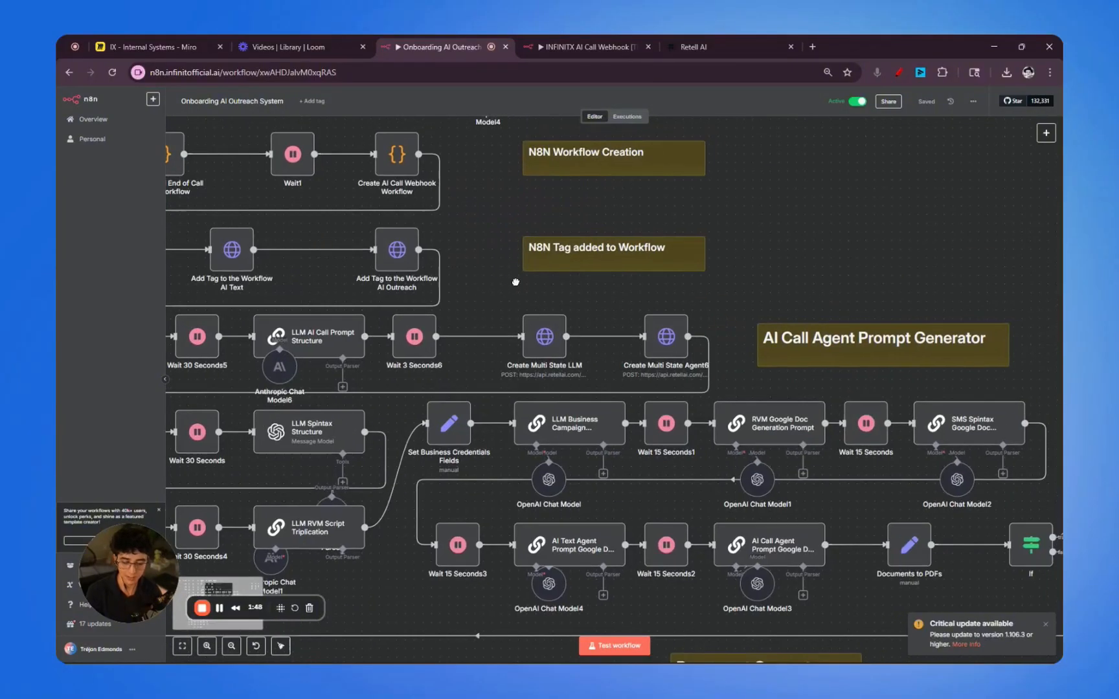
{"action": "scroll", "coordinate": [518, 275], "scroll_direction": "down", "scroll_amount": 7}
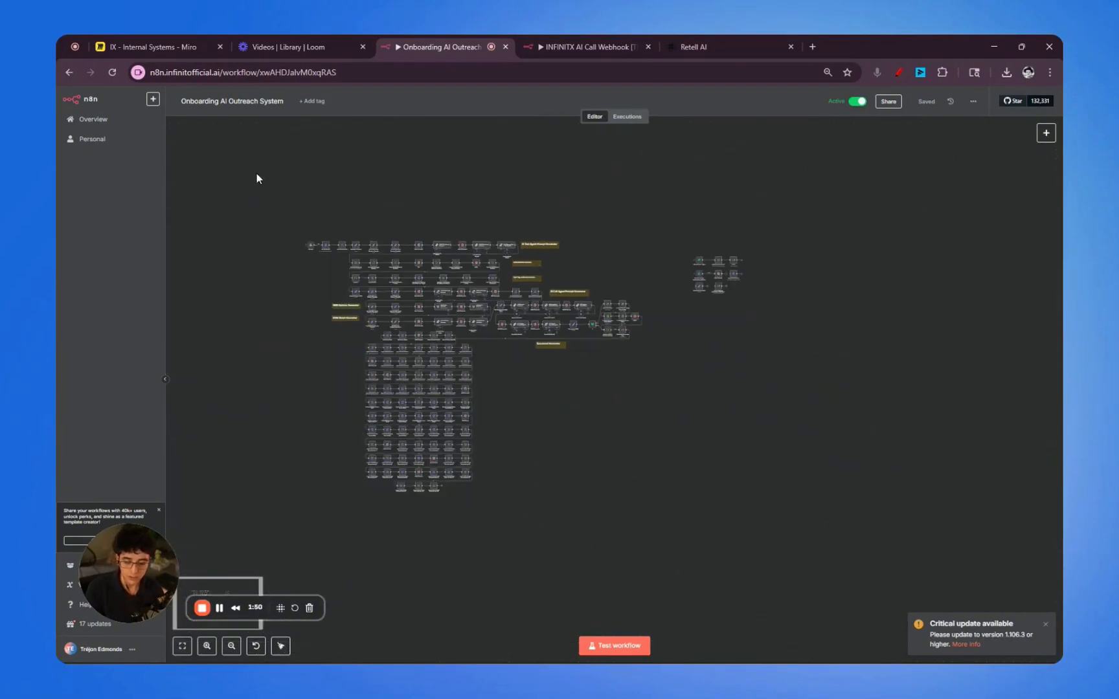
{"action": "left_click_drag", "start_coordinate": [257, 173], "coordinate": [758, 518]}
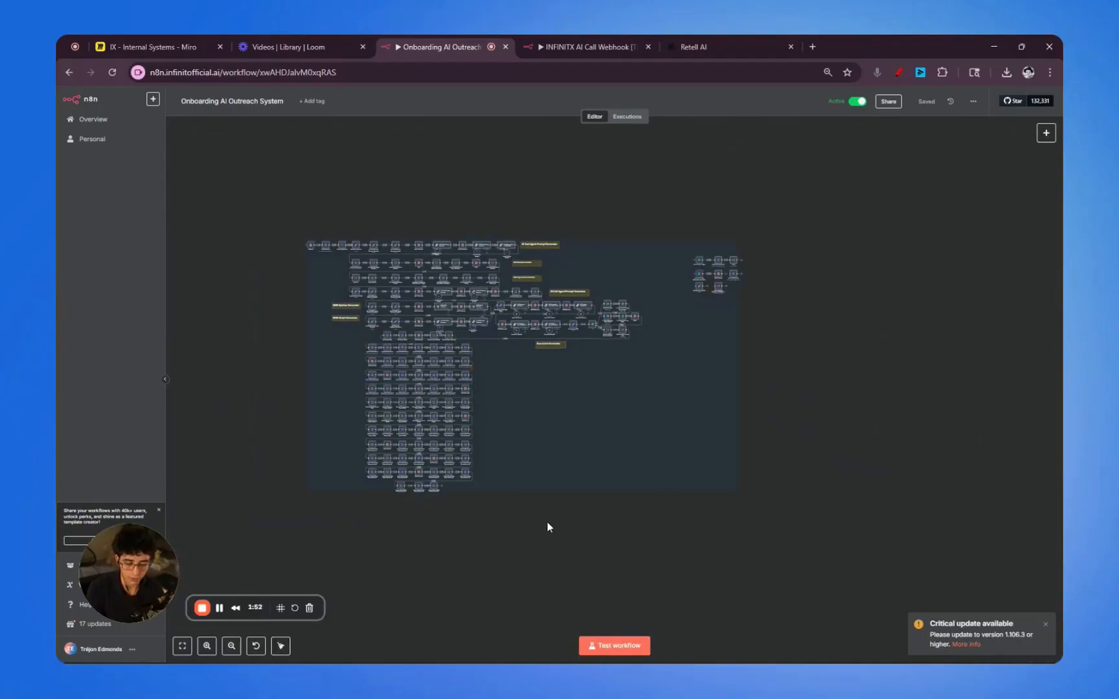
Step: Circle the Create Multi State LLM and Create Multi State Agent6 nodes together in red
{"action": "scroll", "coordinate": [548, 522], "scroll_direction": "up", "scroll_amount": 8}
{"action": "scroll", "coordinate": [555, 542], "scroll_direction": "down", "scroll_amount": 3}
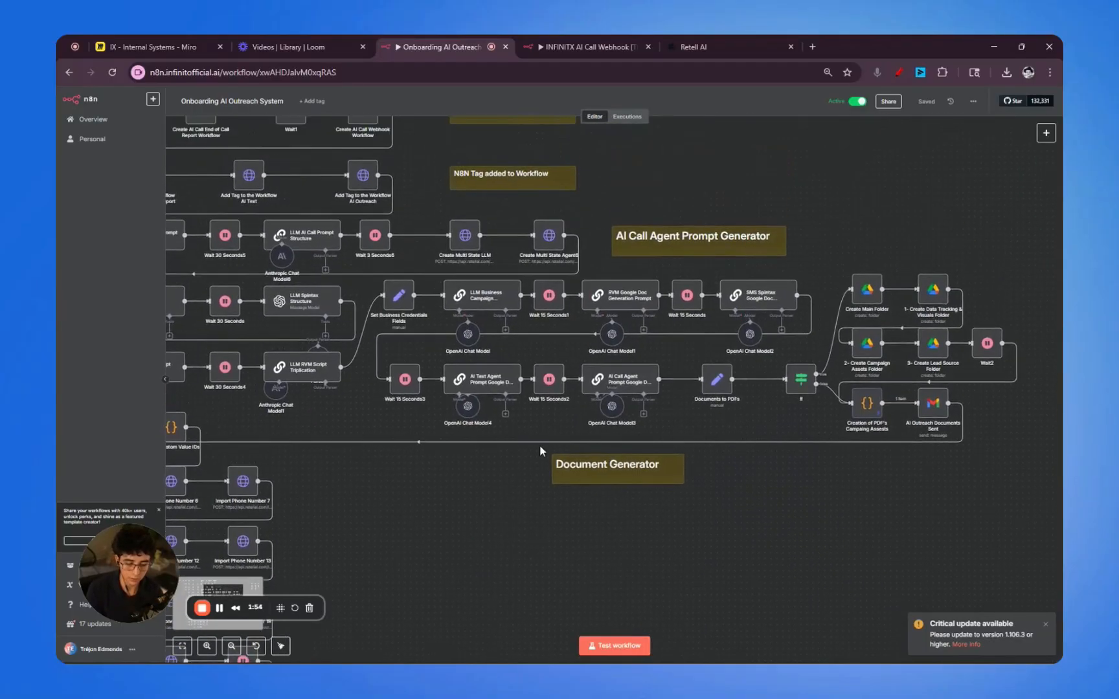
{"action": "scroll", "coordinate": [539, 452], "scroll_direction": "up", "scroll_amount": 4}
{"action": "scroll", "coordinate": [615, 466], "scroll_direction": "up", "scroll_amount": 5}
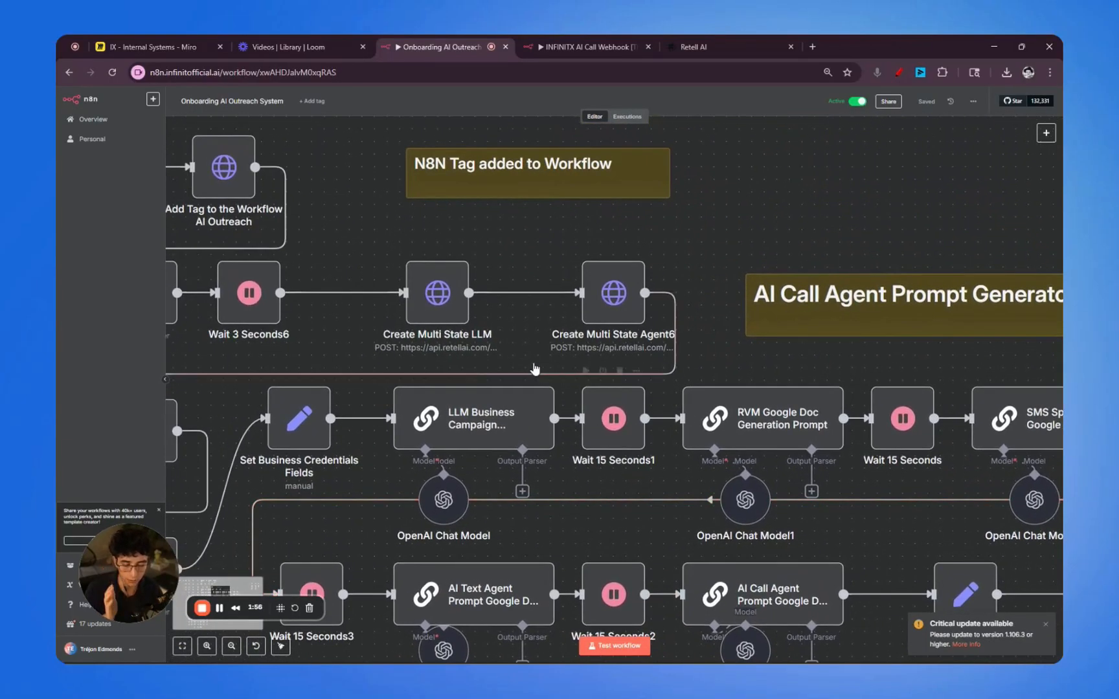
{"action": "left_click_drag", "start_coordinate": [535, 370], "coordinate": [550, 410]}
{"action": "key", "text": "alt+p"}
{"action": "mouse_move", "coordinate": [465, 270]}
{"action": "left_mouse_down"}
{"action": "mouse_move", "coordinate": [729, 322]}
{"action": "mouse_move", "coordinate": [411, 295]}
{"action": "left_mouse_up"}
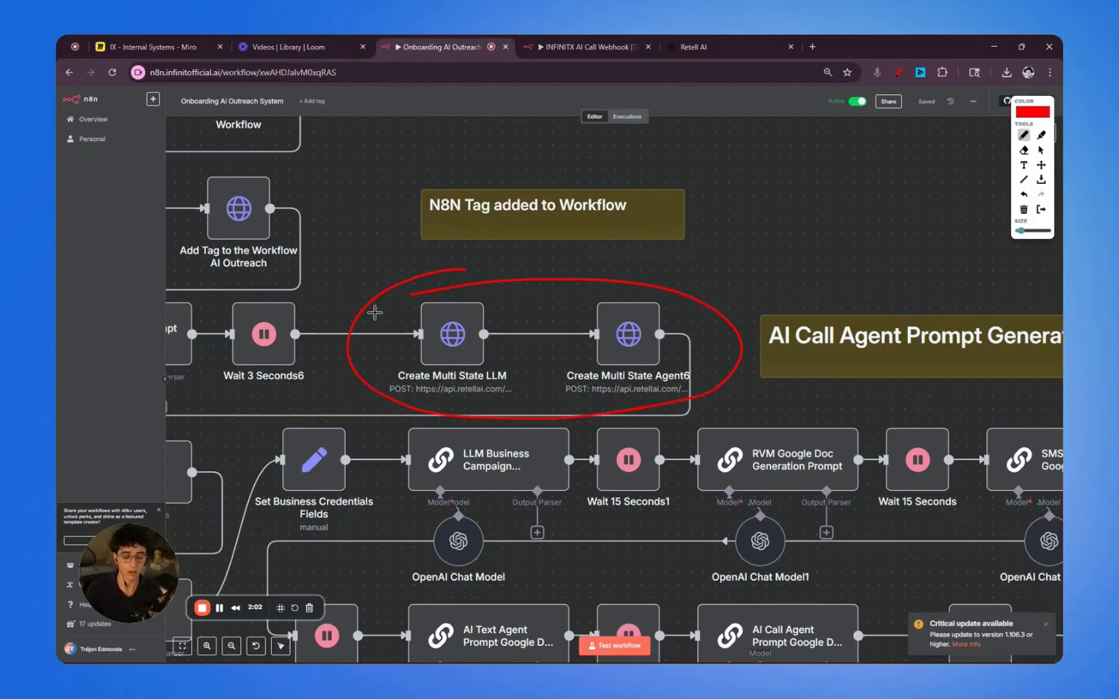
Step: On the Miro board, mark the voicemail, 15 min duration and contact tool bullets, underline "Prompt instructions added", and clear all annotations
{"action": "left_click", "coordinate": [152, 47]}
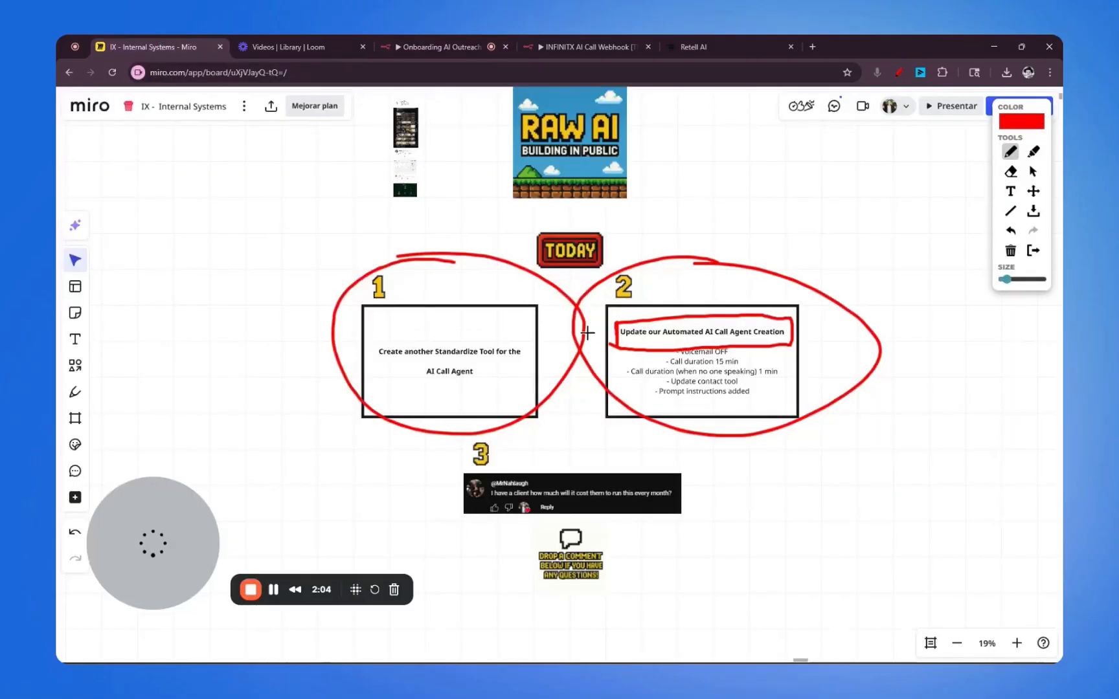
{"action": "left_click", "coordinate": [740, 353]}
{"action": "left_click_drag", "start_coordinate": [656, 363], "coordinate": [663, 362]}
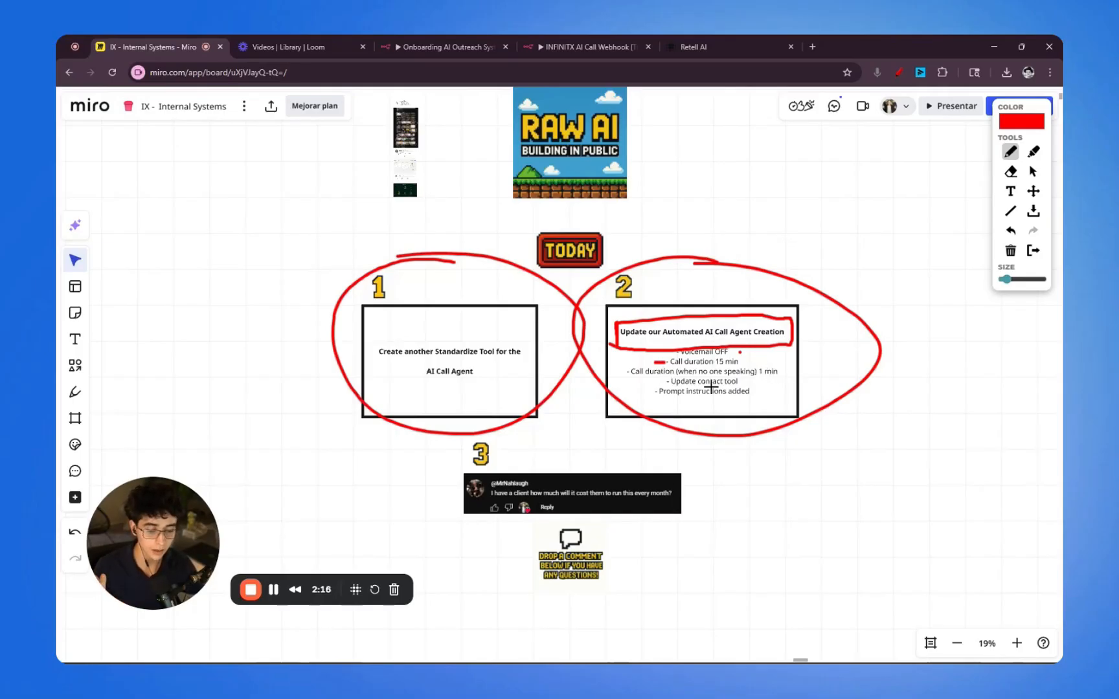
{"action": "left_click_drag", "start_coordinate": [647, 382], "coordinate": [661, 382]}
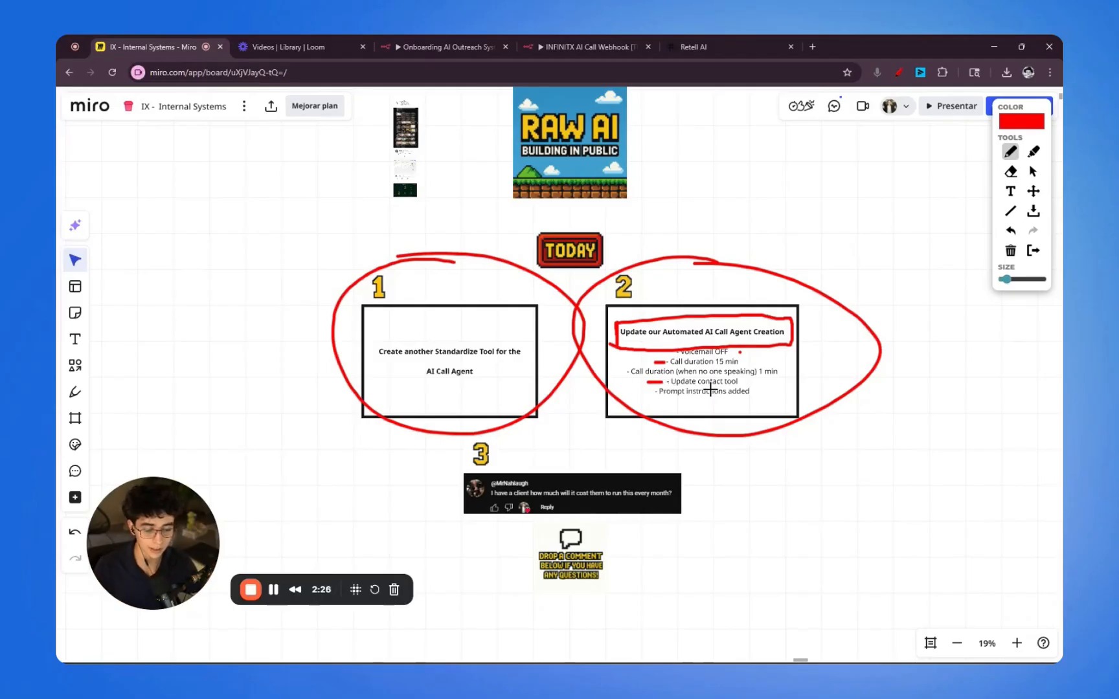
{"action": "left_click_drag", "start_coordinate": [652, 399], "coordinate": [759, 399]}
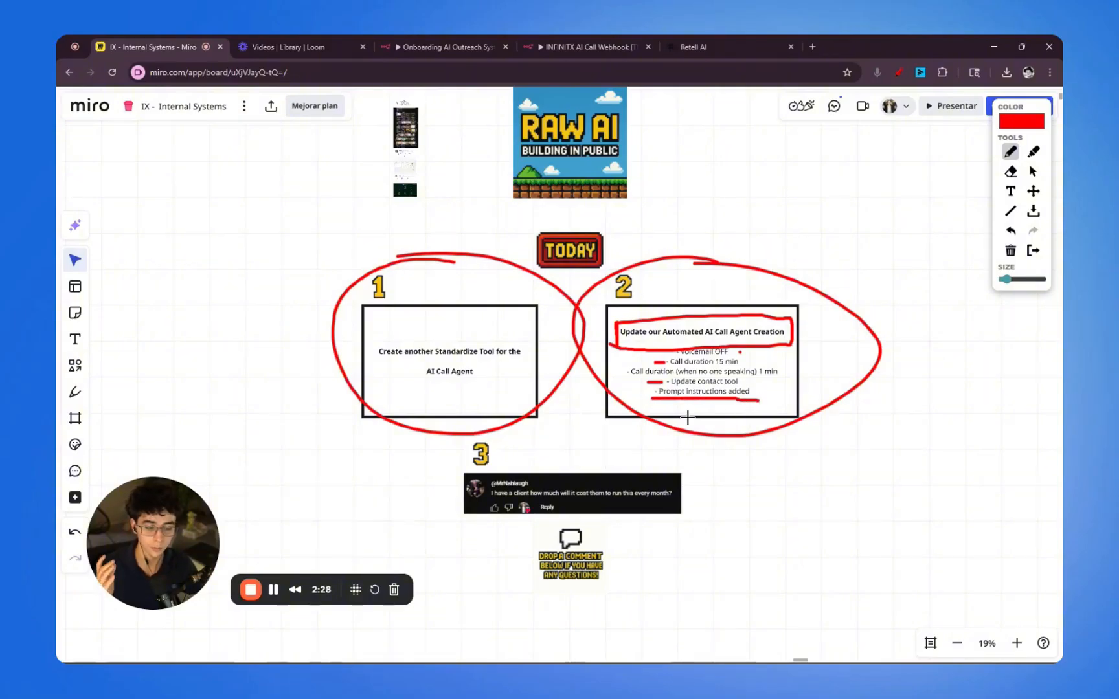
{"action": "key", "text": "Escape"}
Step: Examine the video channel screenshot under "+ 30h" and the social media post below it on the board
{"action": "scroll", "coordinate": [670, 392], "scroll_direction": "up", "scroll_amount": 5}
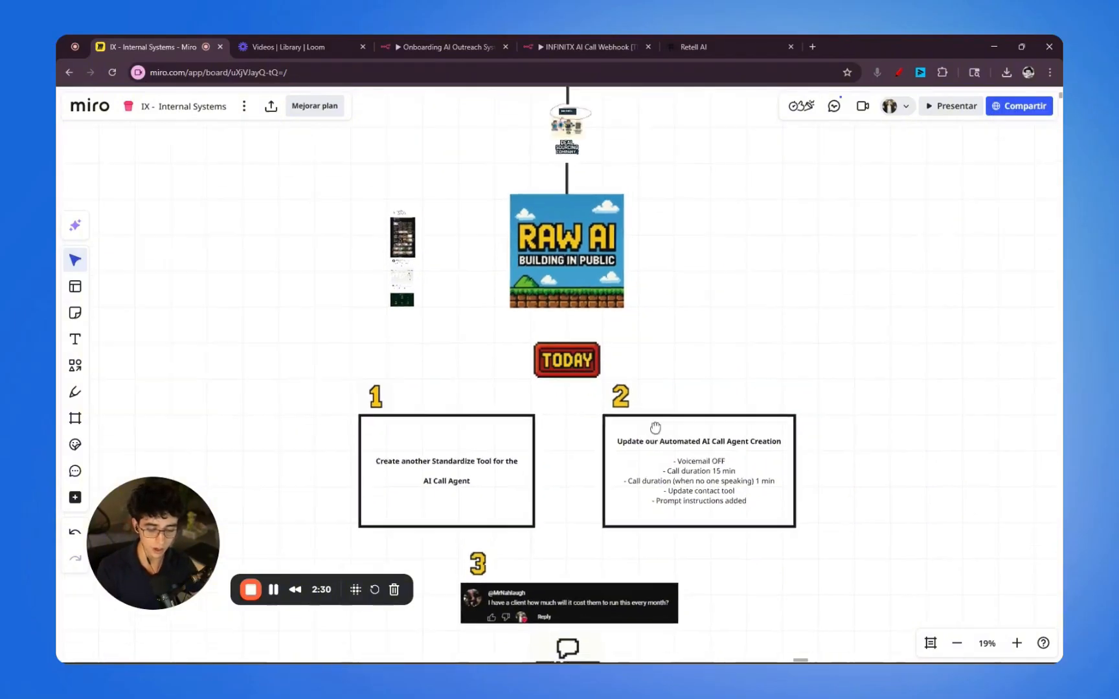
{"action": "scroll", "coordinate": [658, 394], "scroll_direction": "down", "scroll_amount": 1}
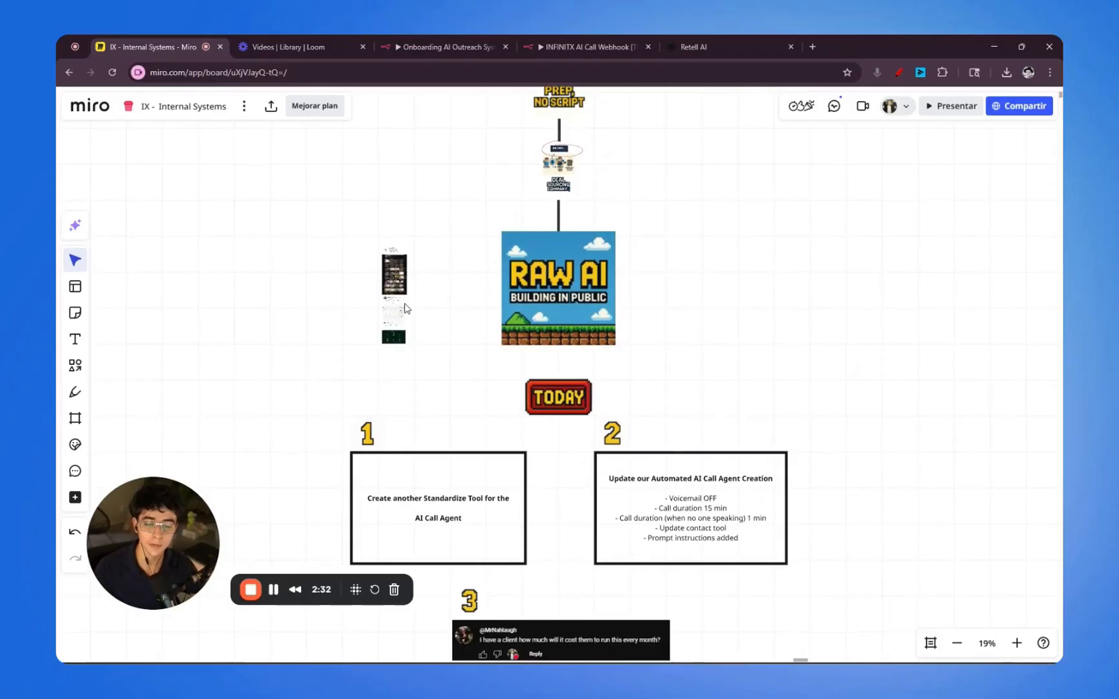
{"action": "scroll", "coordinate": [414, 300], "scroll_direction": "up", "scroll_amount": 10}
{"action": "scroll", "coordinate": [399, 280], "scroll_direction": "up", "scroll_amount": 1}
{"action": "left_click_drag", "start_coordinate": [398, 279], "coordinate": [570, 419]}
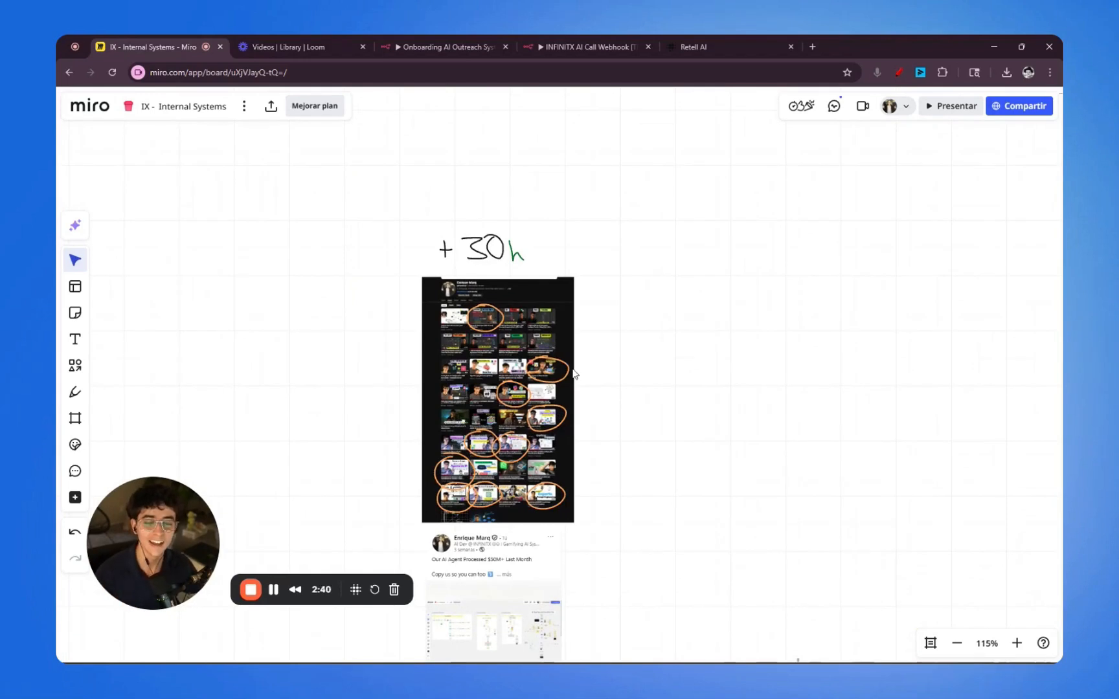
{"action": "scroll", "coordinate": [579, 363], "scroll_direction": "up", "scroll_amount": 4}
{"action": "scroll", "coordinate": [583, 350], "scroll_direction": "left", "scroll_amount": 2}
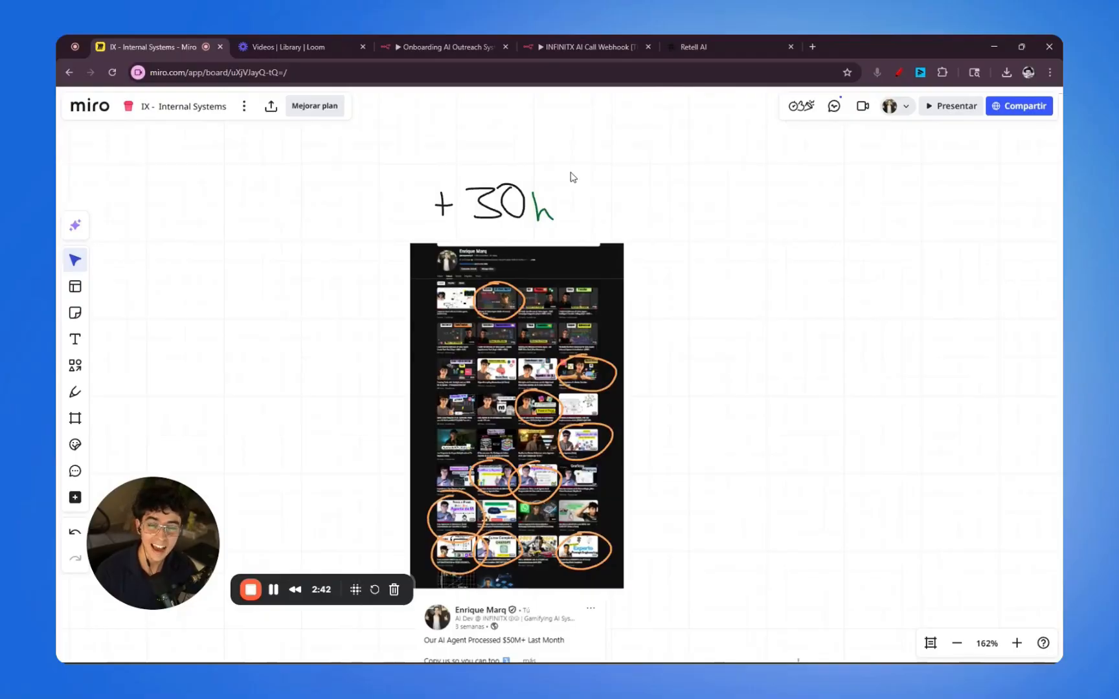
{"action": "scroll", "coordinate": [580, 216], "scroll_direction": "down", "scroll_amount": 3}
{"action": "scroll", "coordinate": [638, 346], "scroll_direction": "down", "scroll_amount": 2}
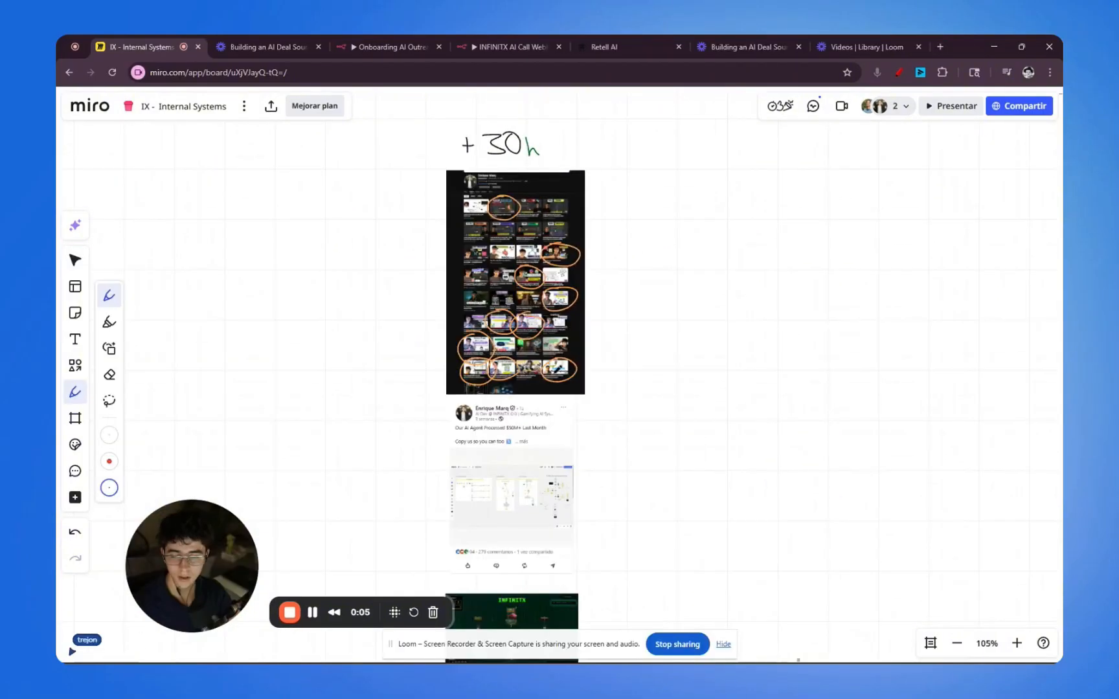
{"action": "scroll", "coordinate": [539, 298], "scroll_direction": "up", "scroll_amount": 7}
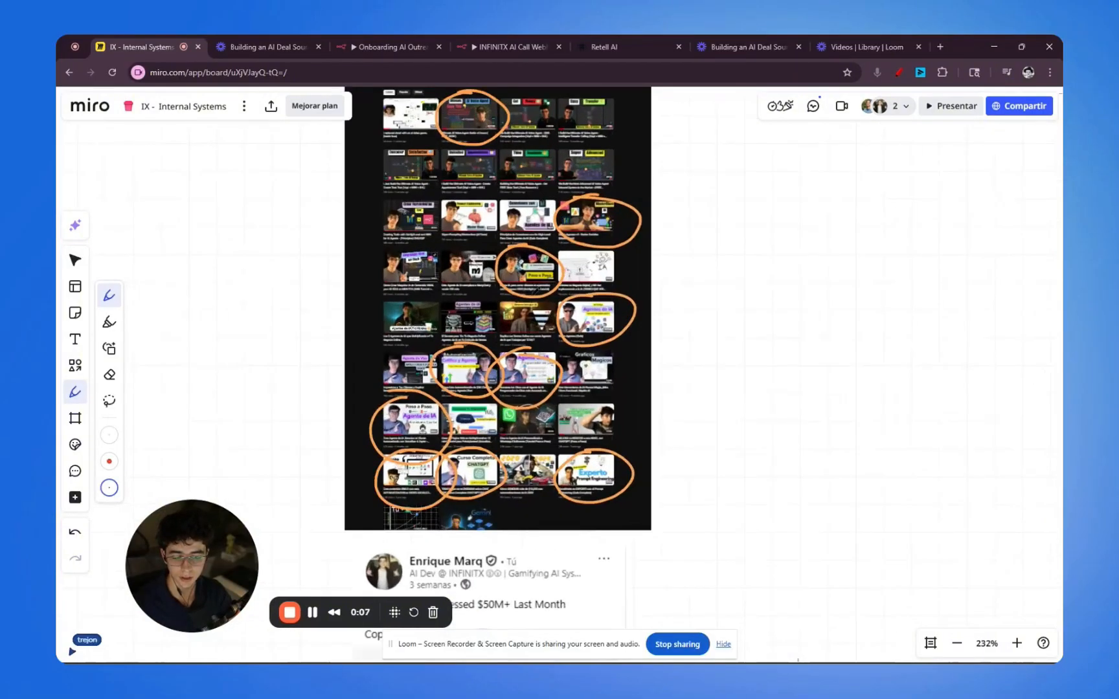
{"action": "scroll", "coordinate": [540, 276], "scroll_direction": "down", "scroll_amount": 6}
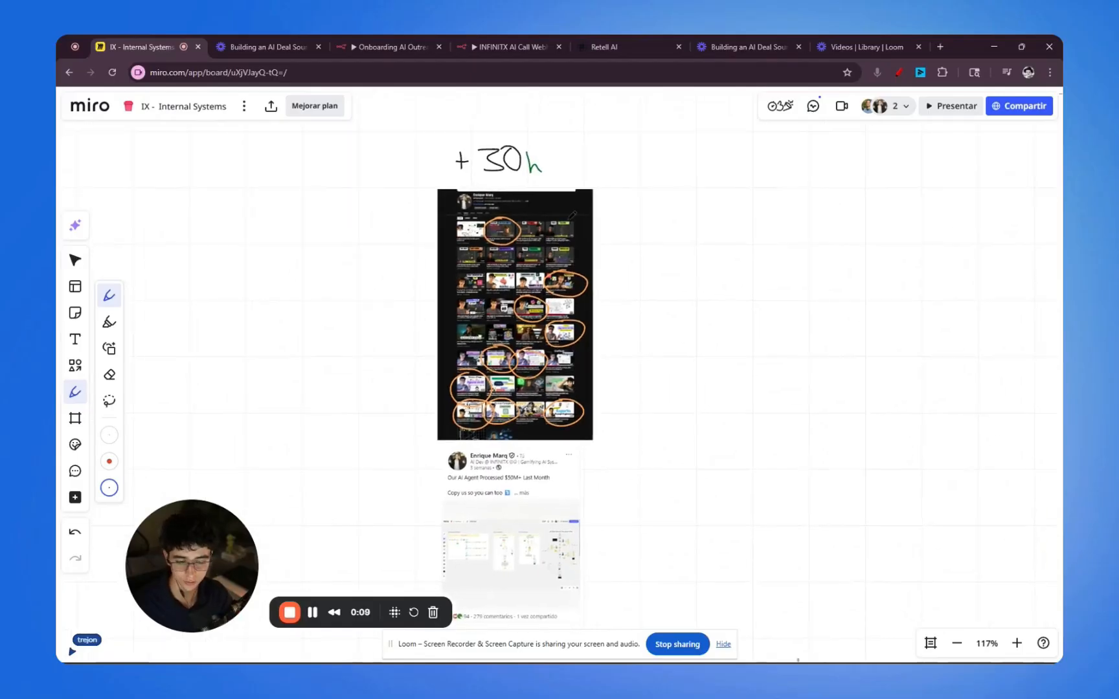
{"action": "scroll", "coordinate": [670, 305], "scroll_direction": "down", "scroll_amount": 3}
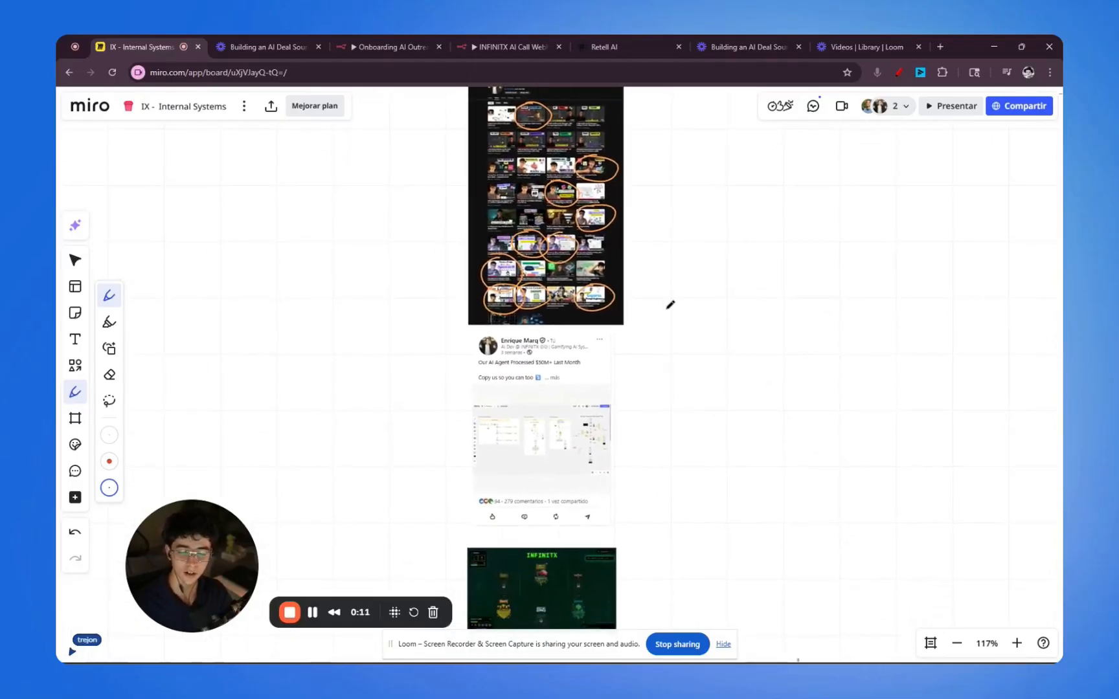
Step: Circle the "Our AI Agent Processed $50M+ Last Month" social media post on the board in red
{"action": "scroll", "coordinate": [619, 331], "scroll_direction": "down", "scroll_amount": 1}
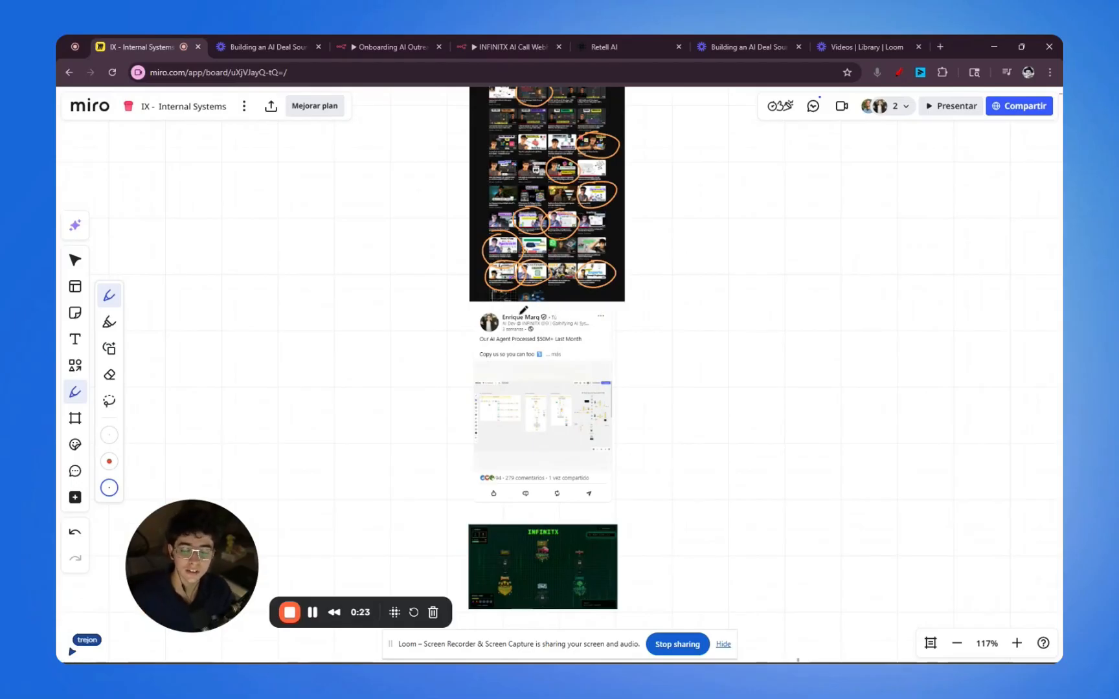
{"action": "scroll", "coordinate": [555, 356], "scroll_direction": "up", "scroll_amount": 5}
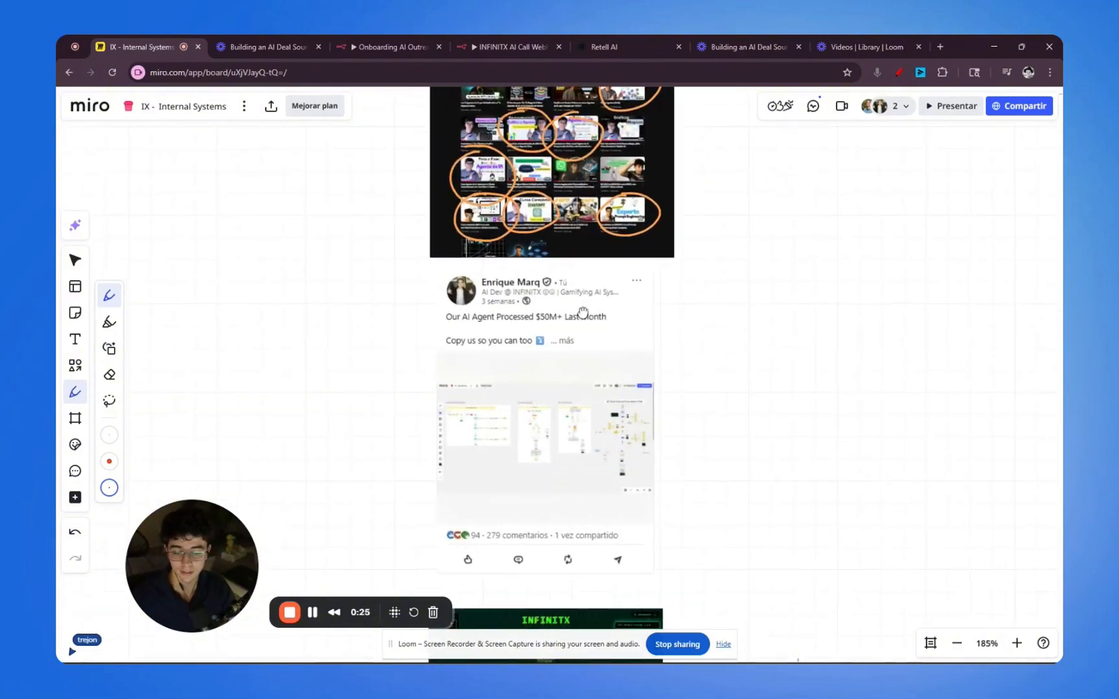
{"action": "mouse_move", "coordinate": [592, 215]}
{"action": "left_mouse_down"}
{"action": "mouse_move", "coordinate": [780, 461]}
{"action": "mouse_move", "coordinate": [397, 269]}
{"action": "left_mouse_up"}
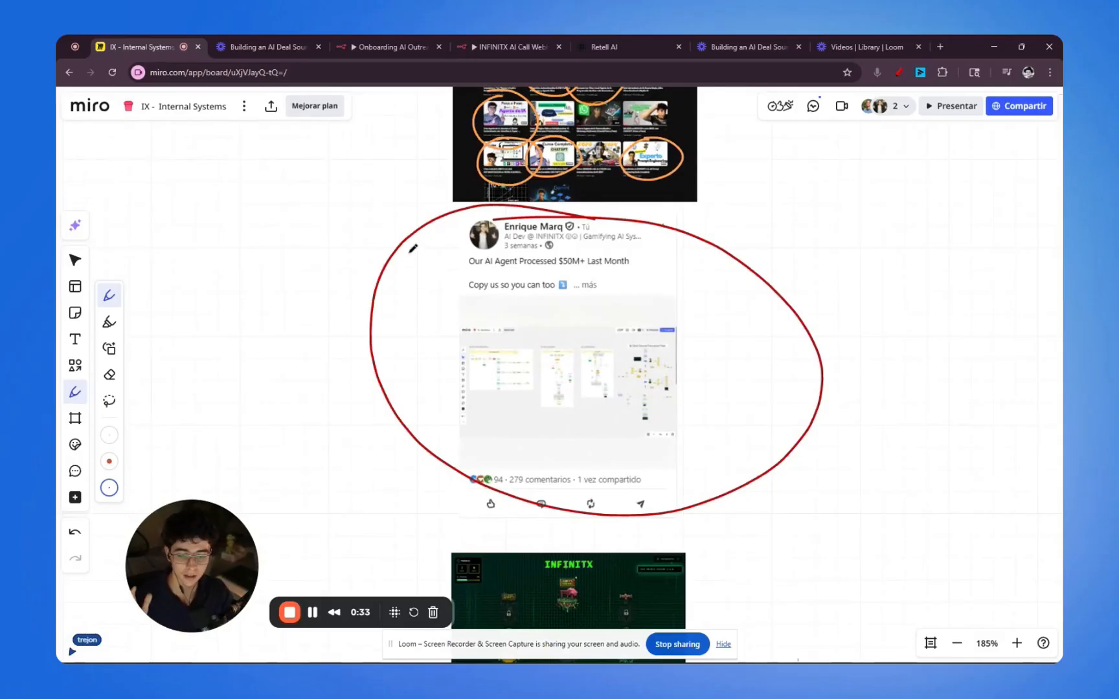
{"action": "scroll", "coordinate": [418, 280], "scroll_direction": "down", "scroll_amount": 5}
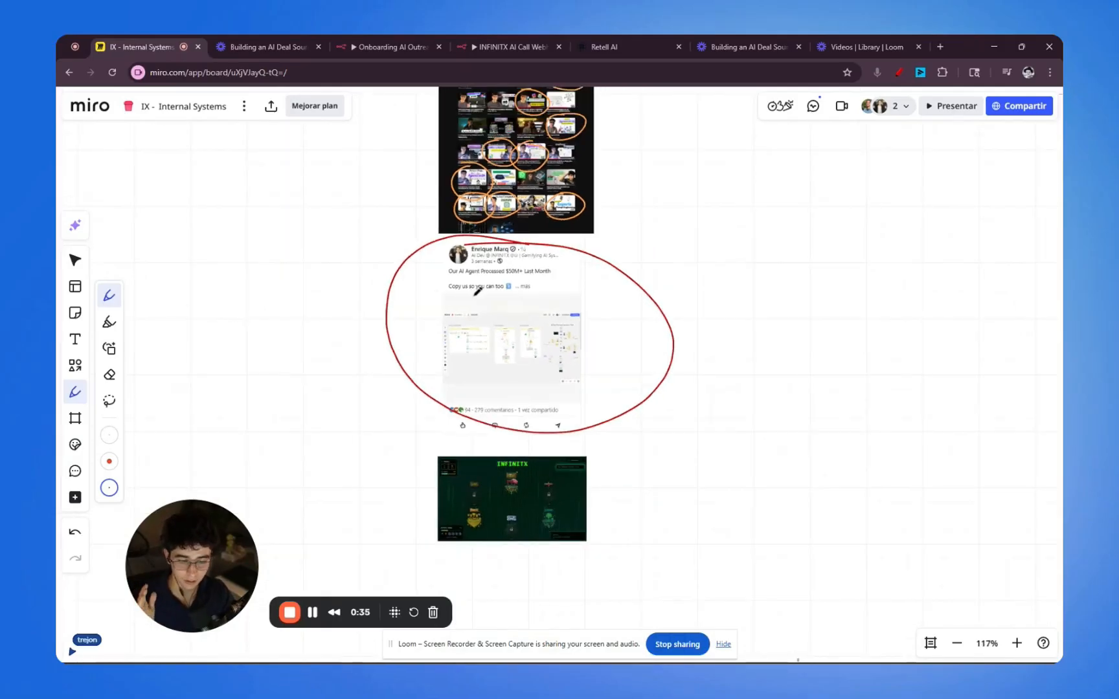
{"action": "scroll", "coordinate": [477, 292], "scroll_direction": "down", "scroll_amount": 2}
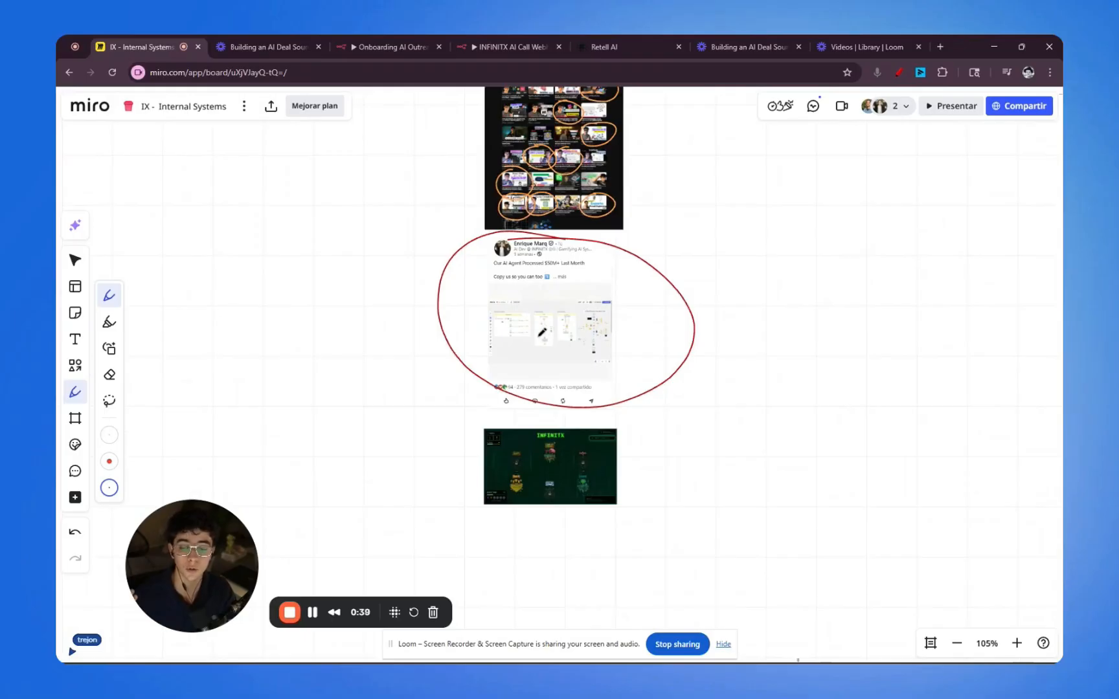
{"action": "scroll", "coordinate": [565, 322], "scroll_direction": "down", "scroll_amount": 2}
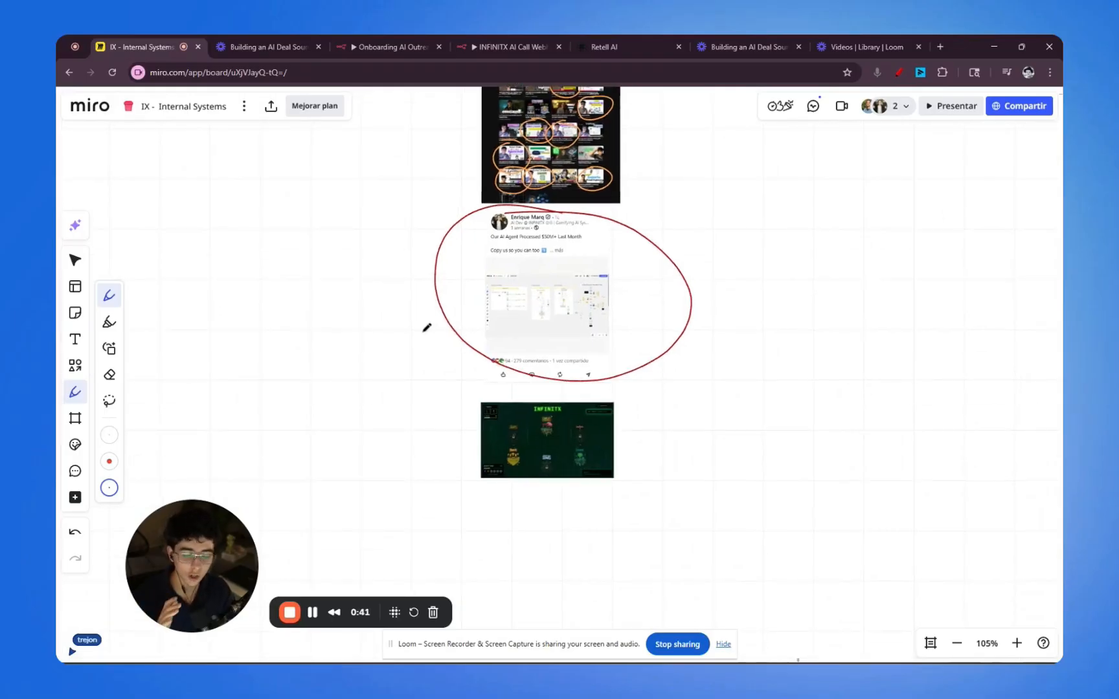
Step: Draw a red circle around the green INFINITX island map image below the social media post
{"action": "scroll", "coordinate": [437, 367], "scroll_direction": "up", "scroll_amount": 10}
{"action": "scroll", "coordinate": [487, 319], "scroll_direction": "up", "scroll_amount": 4}
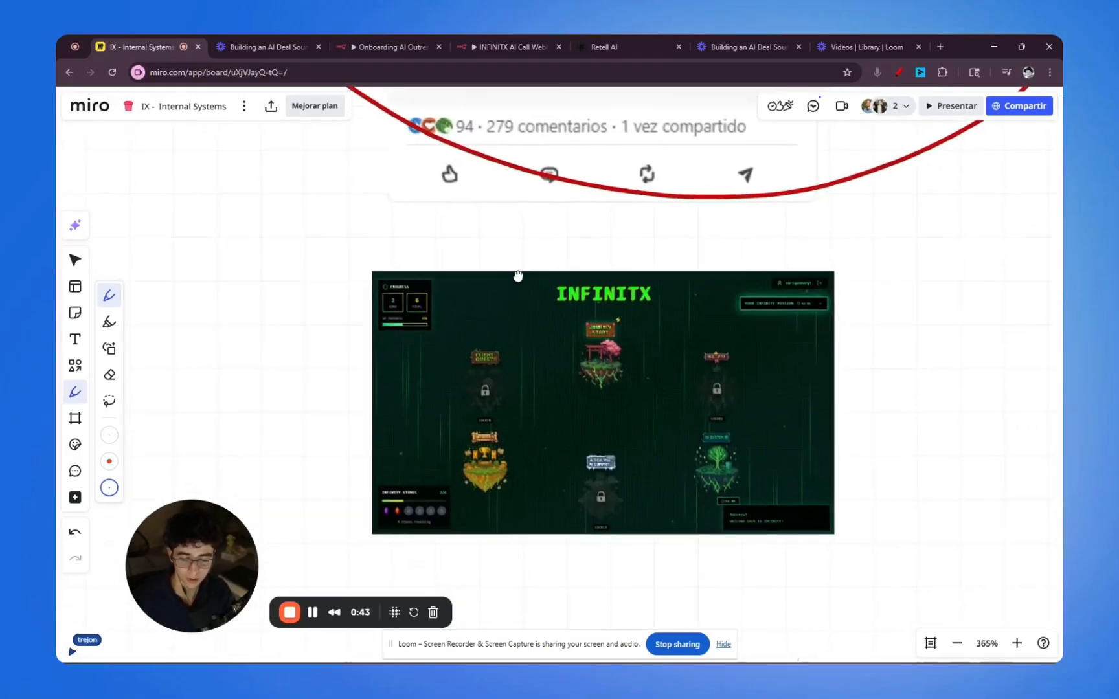
{"action": "mouse_move", "coordinate": [550, 162]}
{"action": "left_mouse_down"}
{"action": "mouse_move", "coordinate": [465, 157]}
{"action": "mouse_move", "coordinate": [880, 262]}
{"action": "mouse_move", "coordinate": [428, 156]}
{"action": "left_mouse_up"}
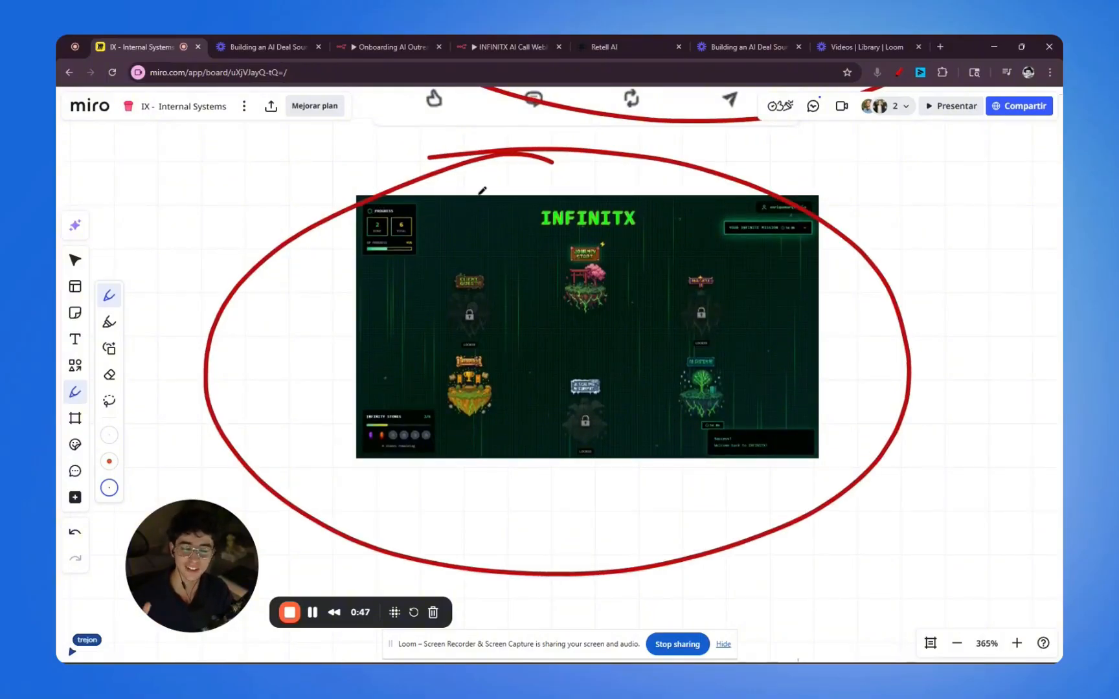
{"action": "scroll", "coordinate": [552, 330], "scroll_direction": "right", "scroll_amount": 2}
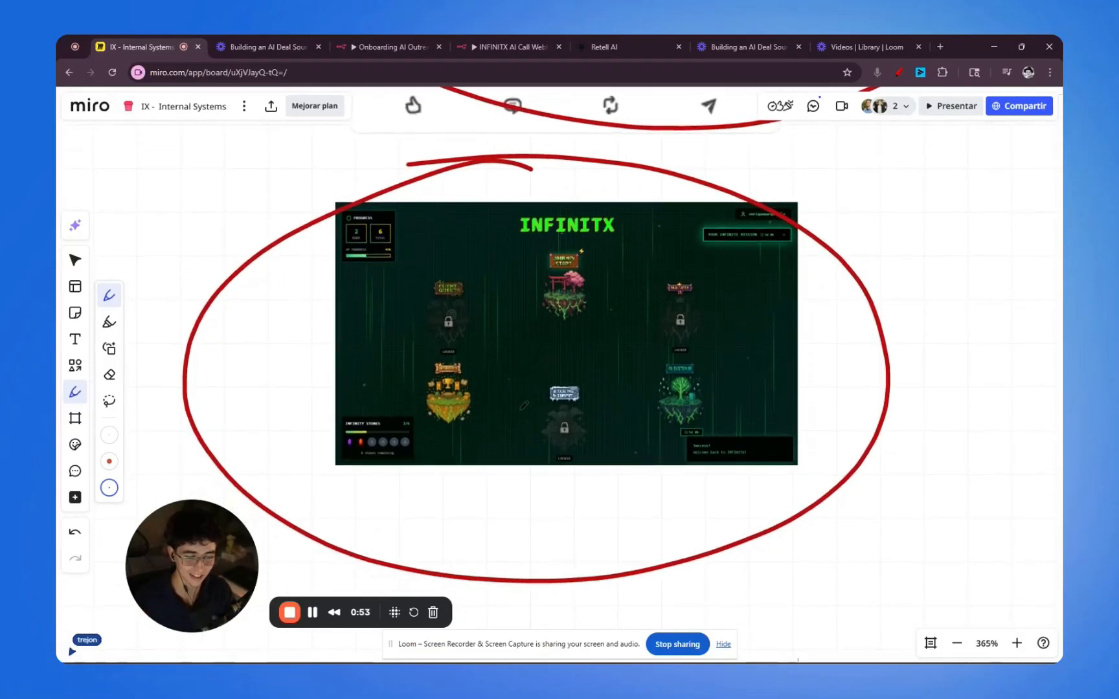
{"action": "scroll", "coordinate": [524, 405], "scroll_direction": "up", "scroll_amount": 3}
{"action": "scroll", "coordinate": [524, 405], "scroll_direction": "right", "scroll_amount": 2}
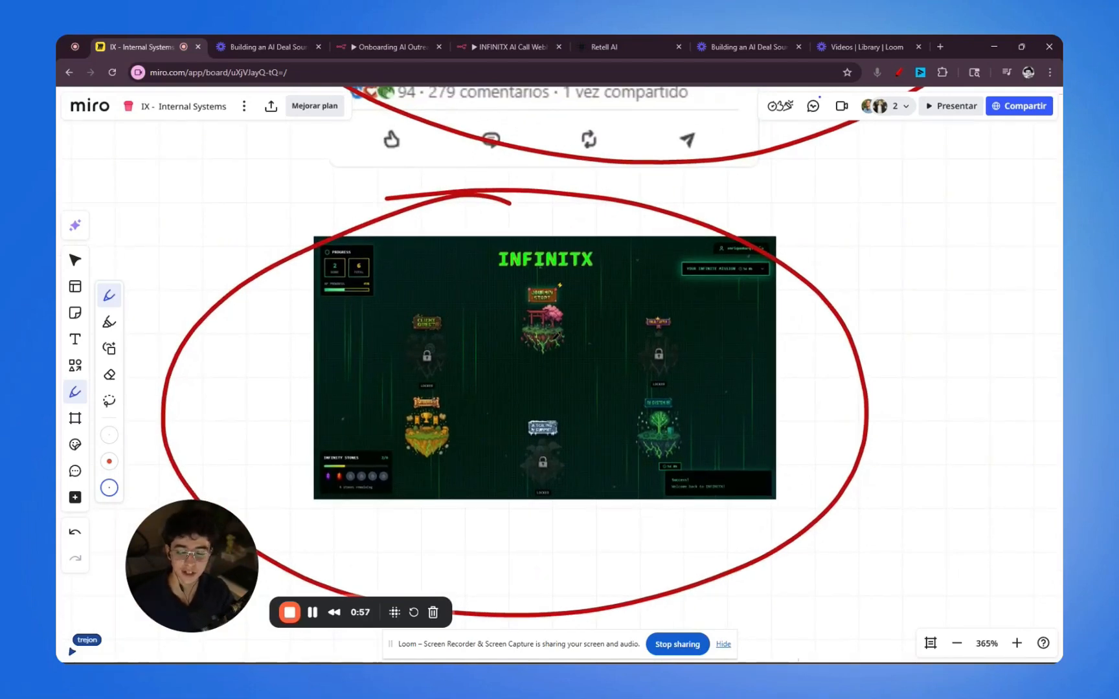
{"action": "scroll", "coordinate": [575, 367], "scroll_direction": "down", "scroll_amount": 2}
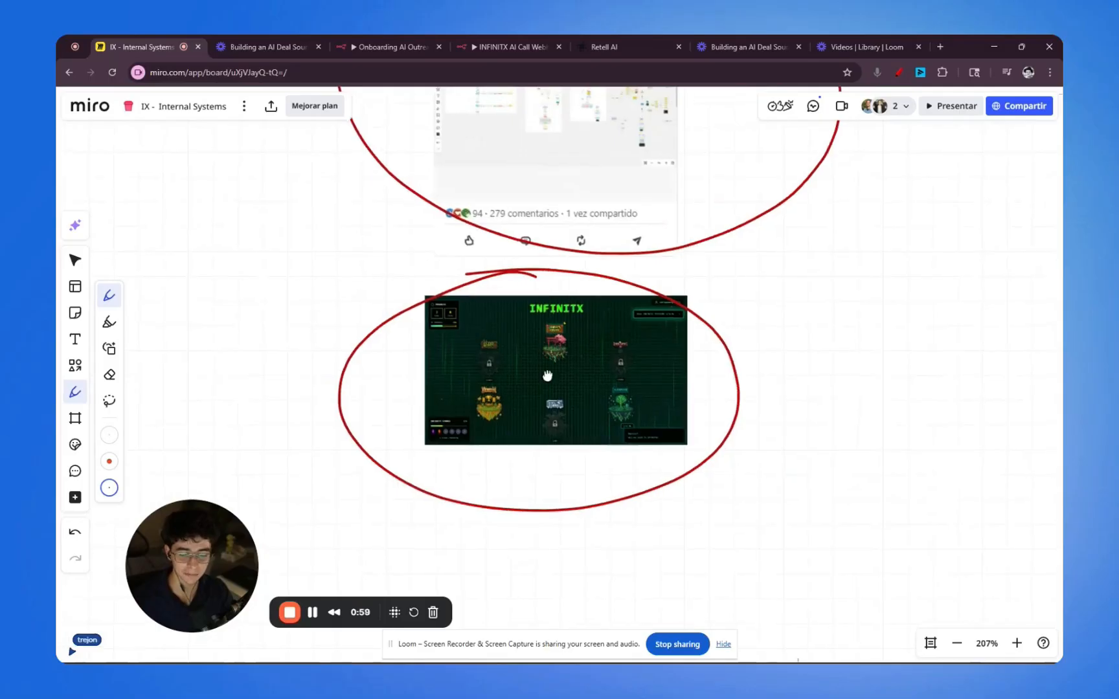
{"action": "scroll", "coordinate": [550, 379], "scroll_direction": "up", "scroll_amount": 1}
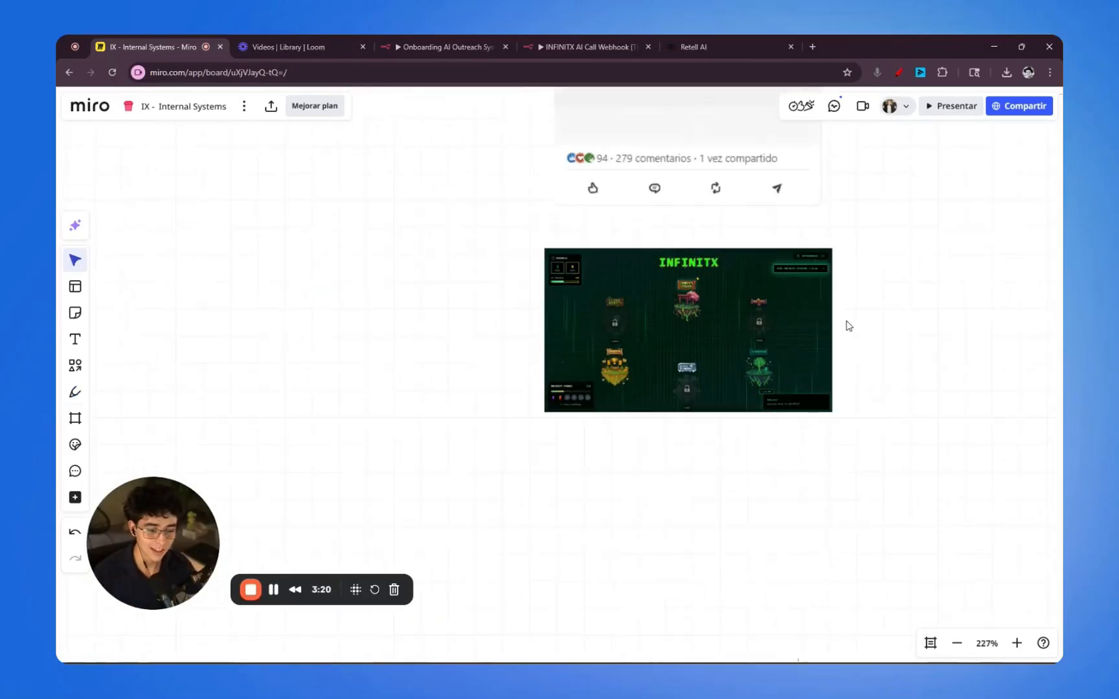
Step: Go from the INFINITX image to the TODAY plan on the board and look over its three numbered items
{"action": "scroll", "coordinate": [909, 332], "scroll_direction": "down", "scroll_amount": 3}
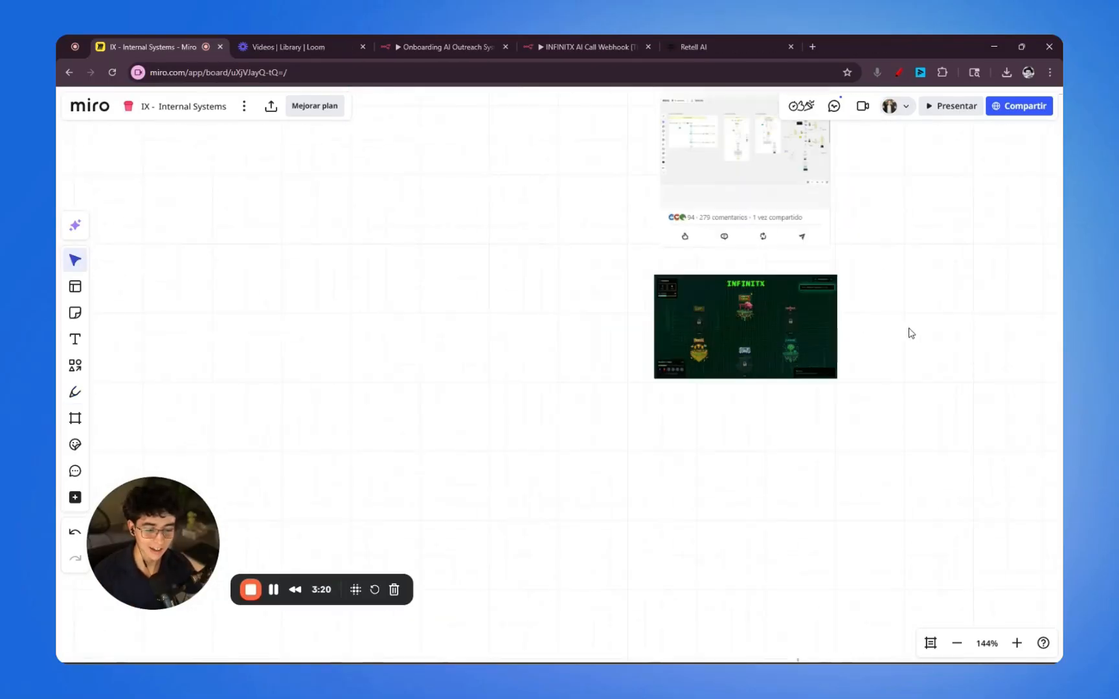
{"action": "scroll", "coordinate": [817, 332], "scroll_direction": "right", "scroll_amount": 3}
{"action": "scroll", "coordinate": [764, 377], "scroll_direction": "up", "scroll_amount": 2}
{"action": "scroll", "coordinate": [733, 342], "scroll_direction": "down", "scroll_amount": 2}
{"action": "left_click_drag", "start_coordinate": [747, 305], "coordinate": [519, 255]}
{"action": "scroll", "coordinate": [641, 344], "scroll_direction": "down", "scroll_amount": 2}
{"action": "scroll", "coordinate": [640, 344], "scroll_direction": "down", "scroll_amount": 2}
{"action": "left_click_drag", "start_coordinate": [588, 327], "coordinate": [536, 129]}
{"action": "scroll", "coordinate": [531, 249], "scroll_direction": "down", "scroll_amount": 1}
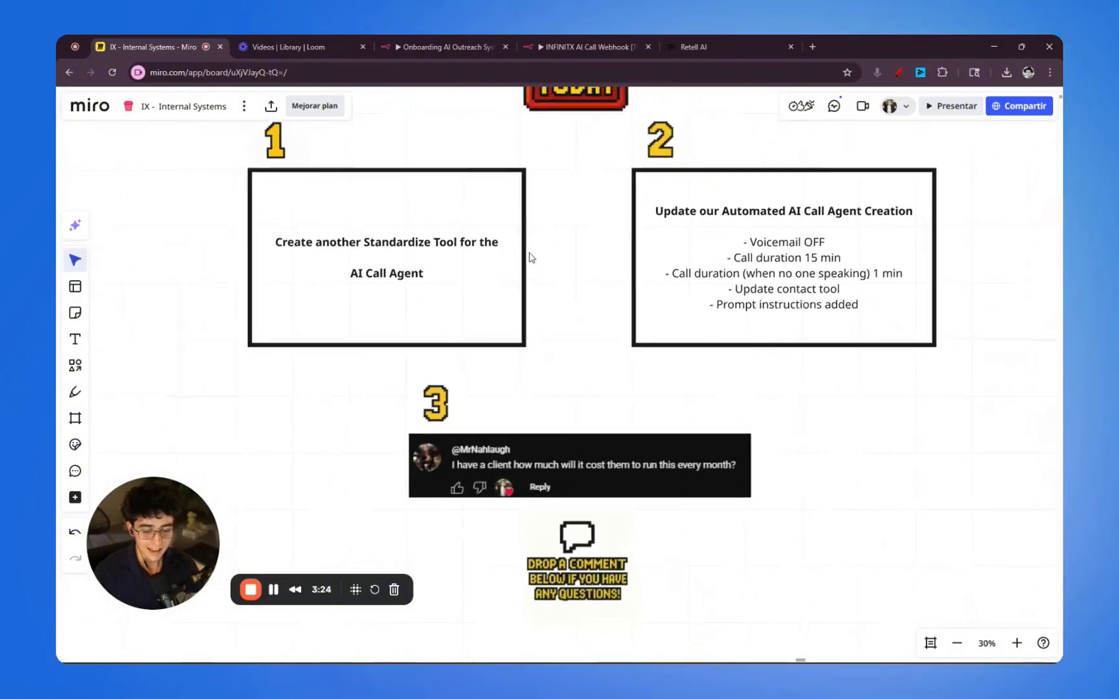
{"action": "left_click_drag", "start_coordinate": [567, 303], "coordinate": [558, 284]}
{"action": "scroll", "coordinate": [372, 318], "scroll_direction": "down", "scroll_amount": 2}
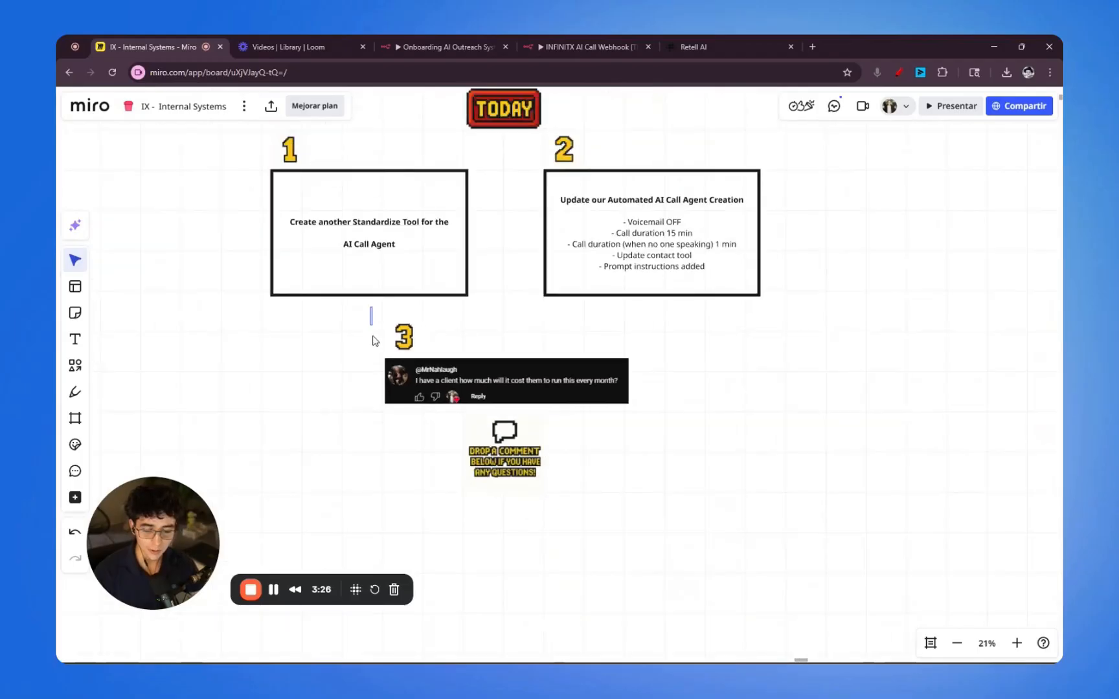
Step: Examine the viewer comment under item 3 of the TODAY plan asking about the monthly running cost
{"action": "left_click_drag", "start_coordinate": [370, 310], "coordinate": [679, 392]}
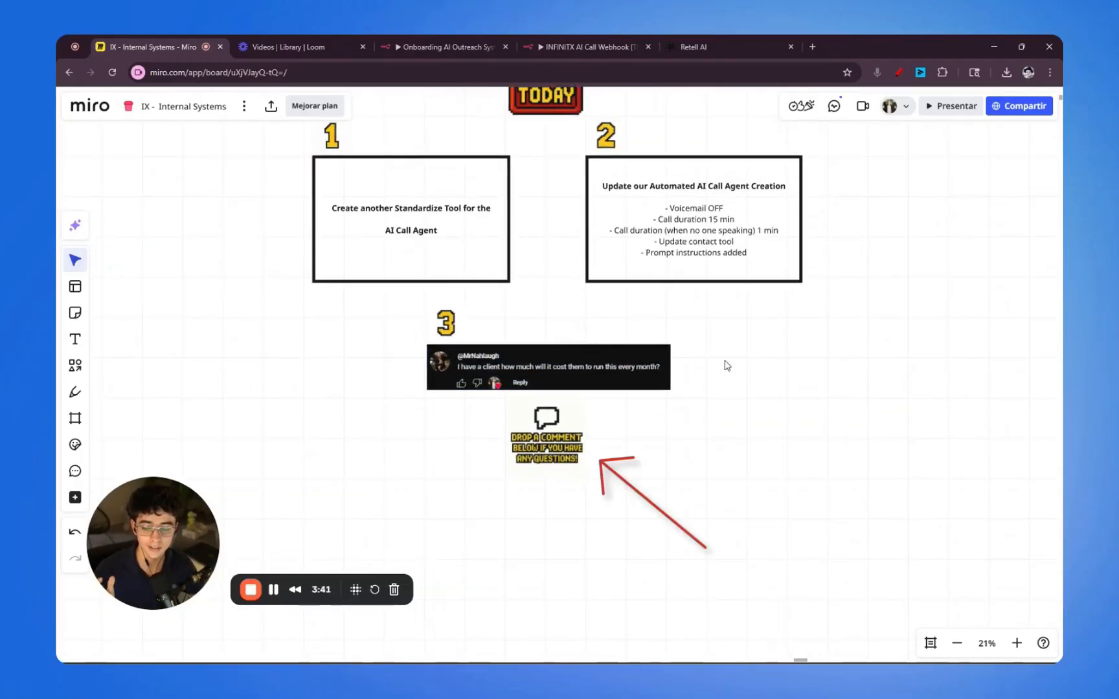
{"action": "left_click_drag", "start_coordinate": [742, 371], "coordinate": [424, 347]}
{"action": "left_click", "coordinate": [389, 328]}
{"action": "scroll", "coordinate": [424, 350], "scroll_direction": "up", "scroll_amount": 5}
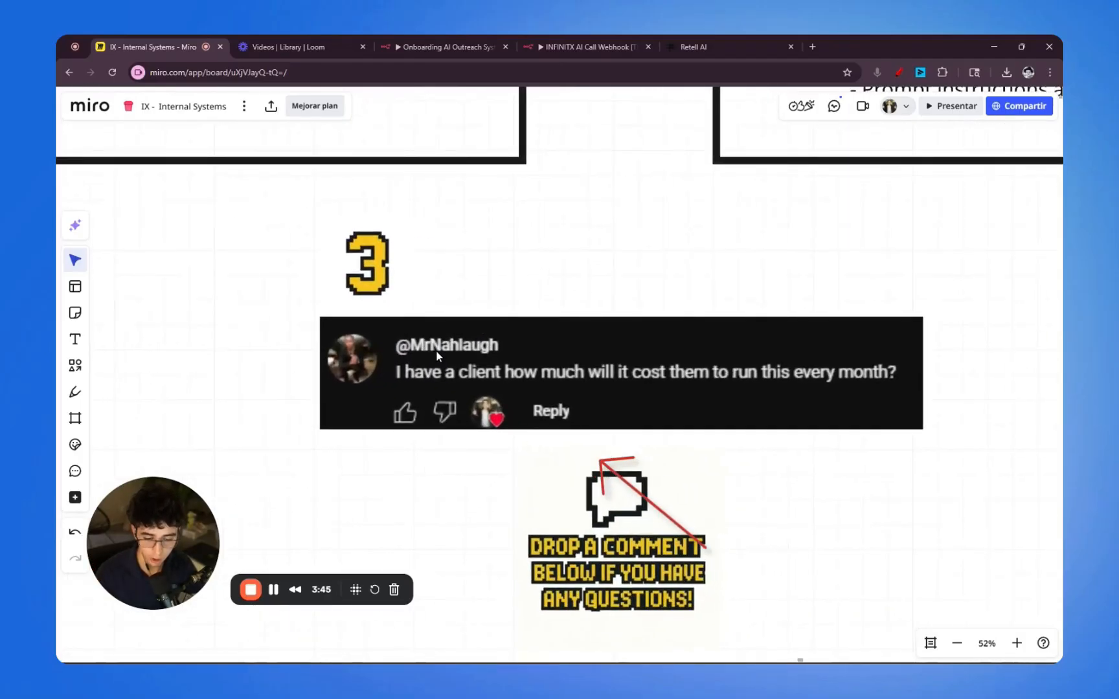
{"action": "scroll", "coordinate": [413, 363], "scroll_direction": "down", "scroll_amount": 4}
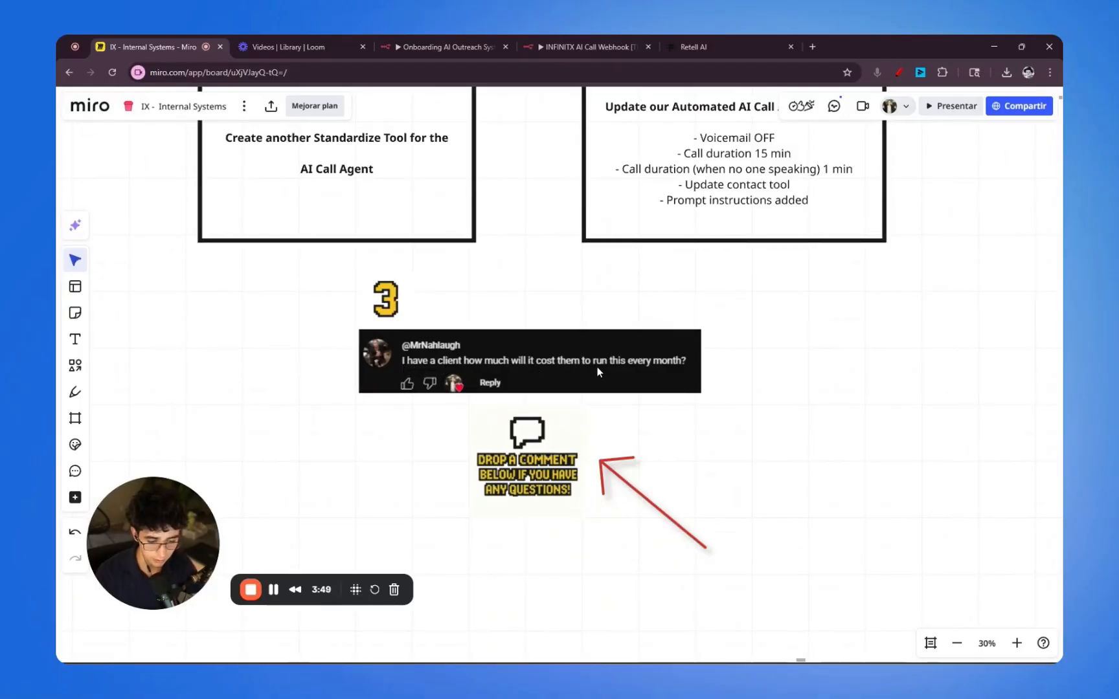
{"action": "scroll", "coordinate": [701, 372], "scroll_direction": "down", "scroll_amount": 4}
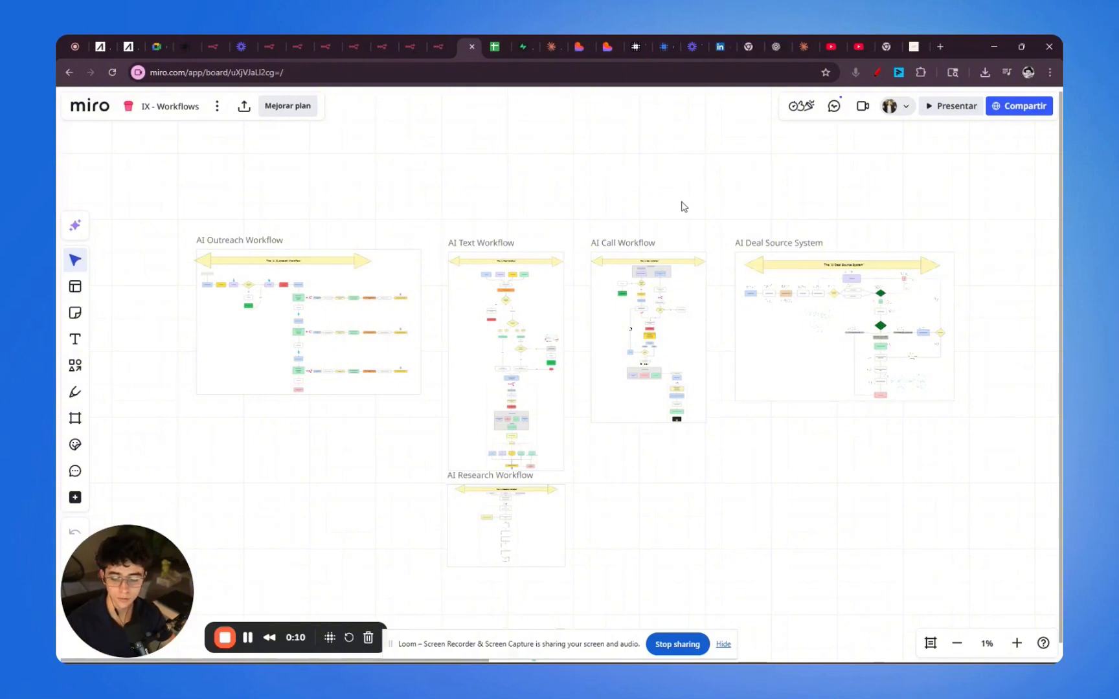
Step: On the IX - Workflows board, circle the Lead Sourcing box of the AI Deal Source System diagram in red
{"action": "scroll", "coordinate": [721, 215], "scroll_direction": "right", "scroll_amount": 2}
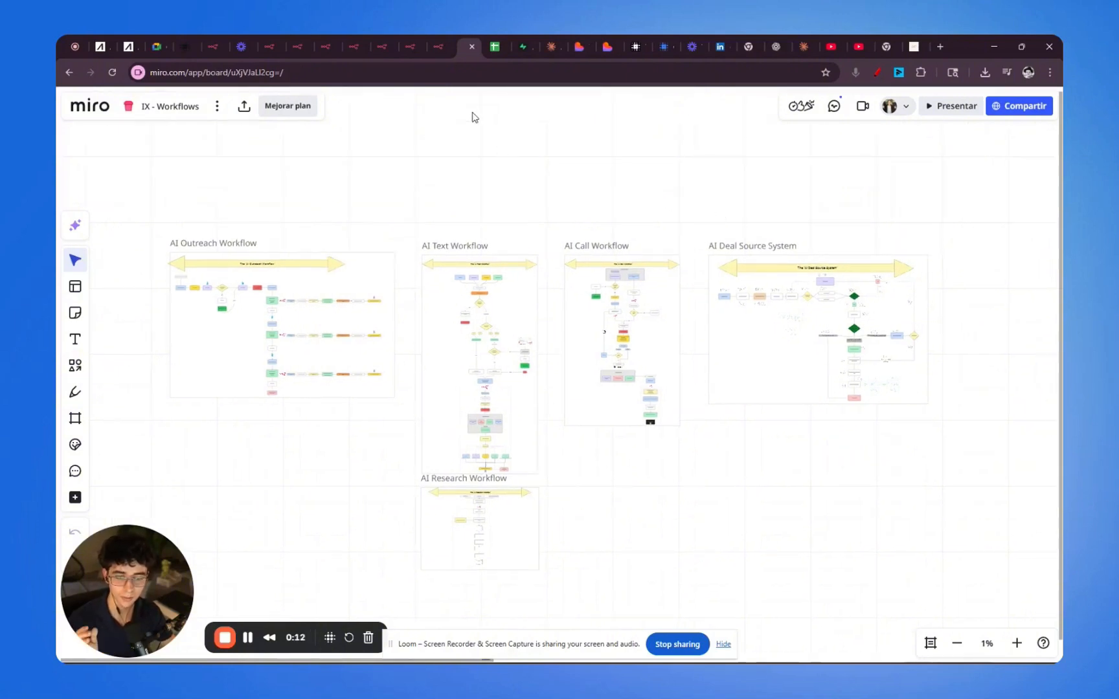
{"action": "scroll", "coordinate": [525, 220], "scroll_direction": "up", "scroll_amount": 4}
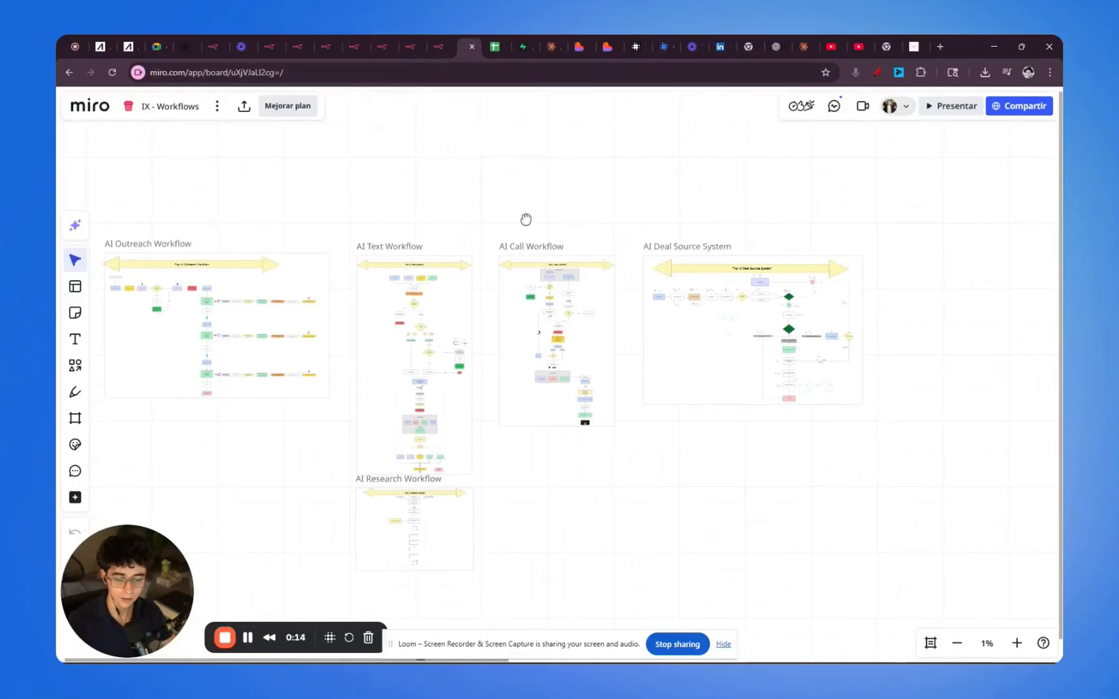
{"action": "scroll", "coordinate": [592, 270], "scroll_direction": "up", "scroll_amount": 4}
{"action": "scroll", "coordinate": [492, 269], "scroll_direction": "down", "scroll_amount": 1}
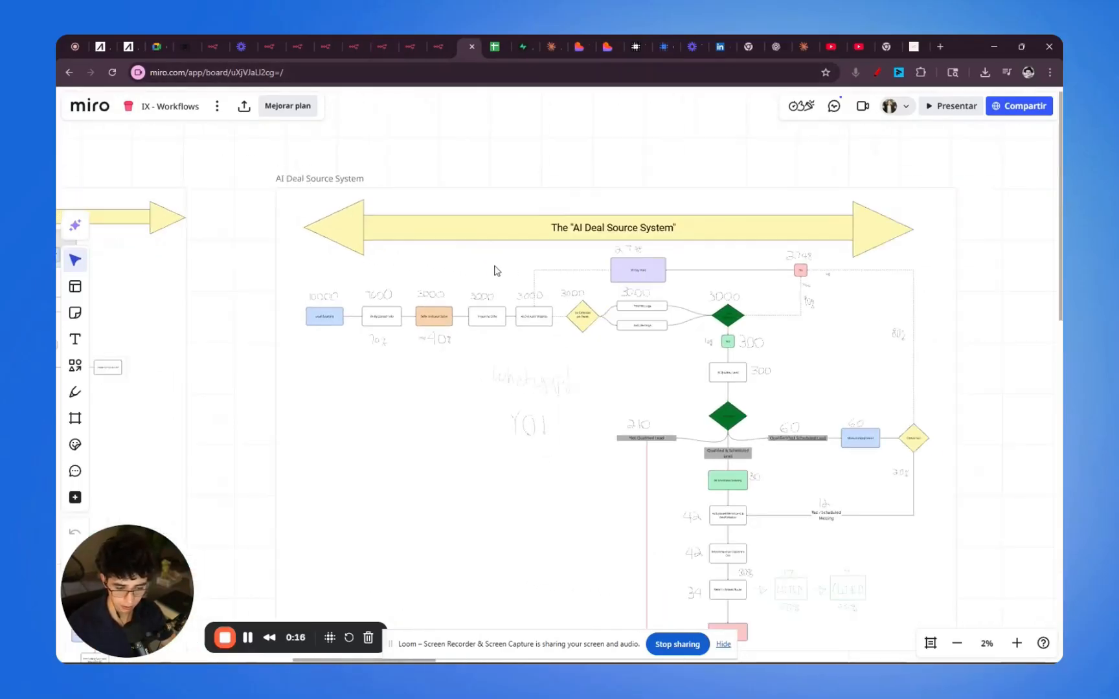
{"action": "scroll", "coordinate": [464, 462], "scroll_direction": "down", "scroll_amount": 2}
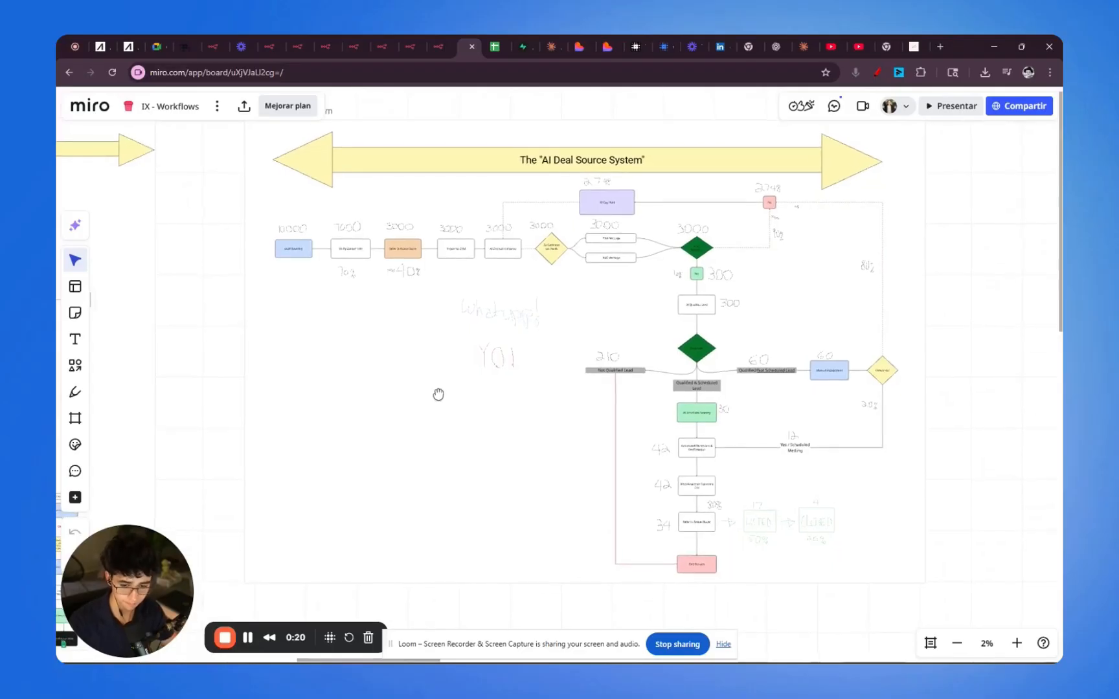
{"action": "scroll", "coordinate": [297, 295], "scroll_direction": "up", "scroll_amount": 5}
{"action": "left_click_drag", "start_coordinate": [434, 425], "coordinate": [473, 467]}
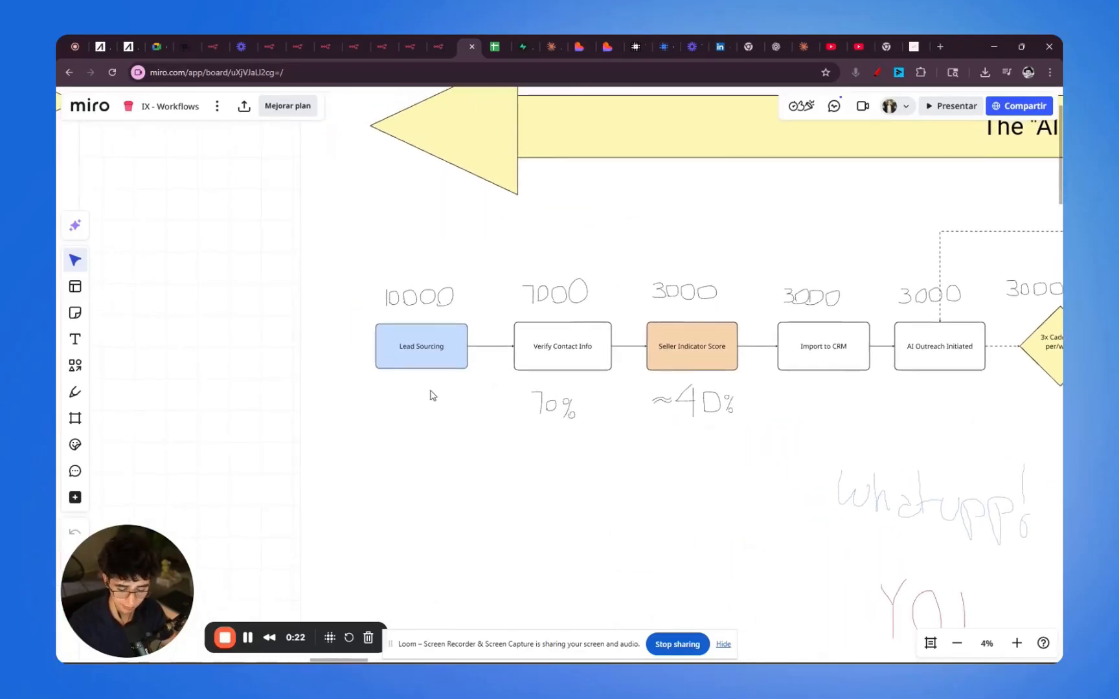
{"action": "key", "text": "alt+m"}
{"action": "mouse_move", "coordinate": [407, 257]}
{"action": "left_mouse_down"}
{"action": "mouse_move", "coordinate": [347, 280]}
{"action": "mouse_move", "coordinate": [323, 331]}
{"action": "left_mouse_up"}
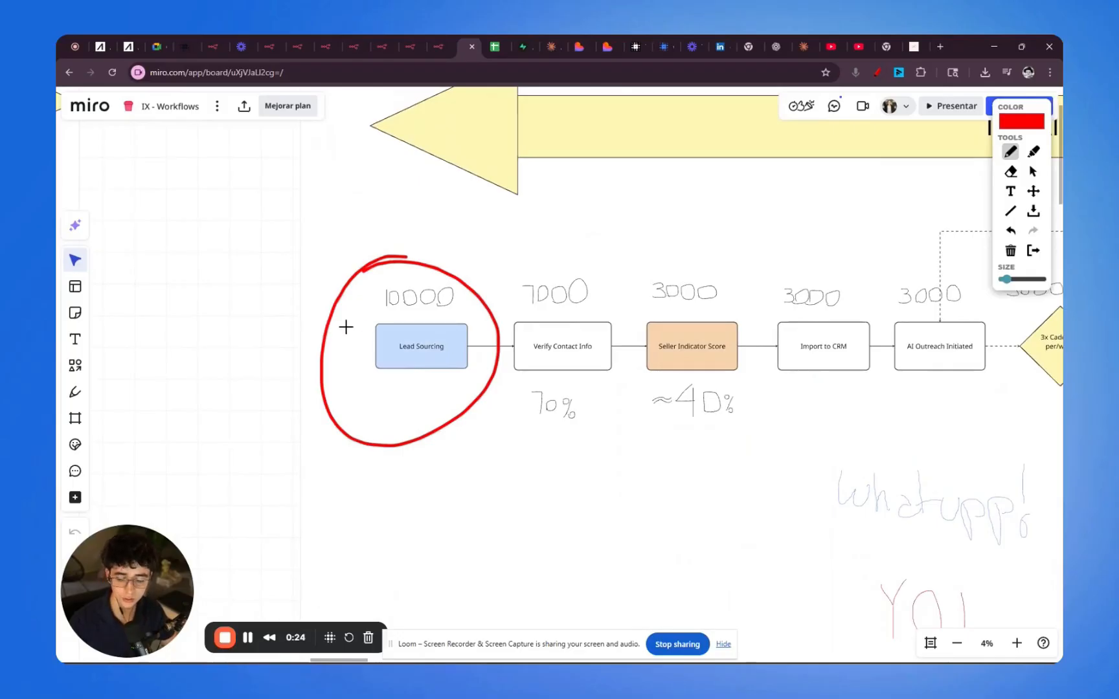
Step: Handwrite the prices 0.23, 0.10 and 0.05 in red, one below the other, under the Lead Sourcing box
{"action": "left_click_drag", "start_coordinate": [389, 490], "coordinate": [452, 500]}
{"action": "mouse_move", "coordinate": [456, 469]}
{"action": "left_mouse_down"}
{"action": "mouse_move", "coordinate": [482, 487]}
{"action": "mouse_move", "coordinate": [467, 499]}
{"action": "left_mouse_up"}
{"action": "mouse_move", "coordinate": [410, 536]}
{"action": "left_mouse_down"}
{"action": "mouse_move", "coordinate": [396, 547]}
{"action": "mouse_move", "coordinate": [446, 549]}
{"action": "left_mouse_up"}
{"action": "left_click_drag", "start_coordinate": [478, 515], "coordinate": [459, 519]}
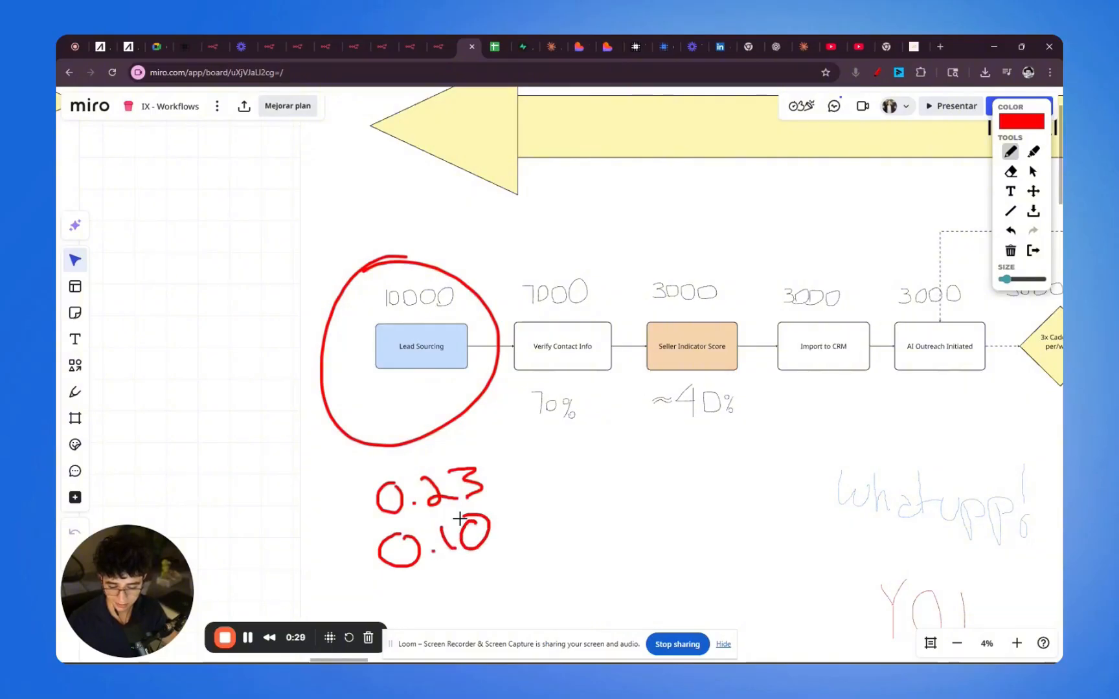
{"action": "left_click_drag", "start_coordinate": [424, 577], "coordinate": [418, 575]}
{"action": "left_click", "coordinate": [464, 590]}
{"action": "mouse_move", "coordinate": [487, 568]}
{"action": "left_mouse_down"}
{"action": "mouse_move", "coordinate": [471, 593]}
{"action": "mouse_move", "coordinate": [486, 569]}
{"action": "left_mouse_up"}
{"action": "left_click_drag", "start_coordinate": [518, 556], "coordinate": [492, 584]}
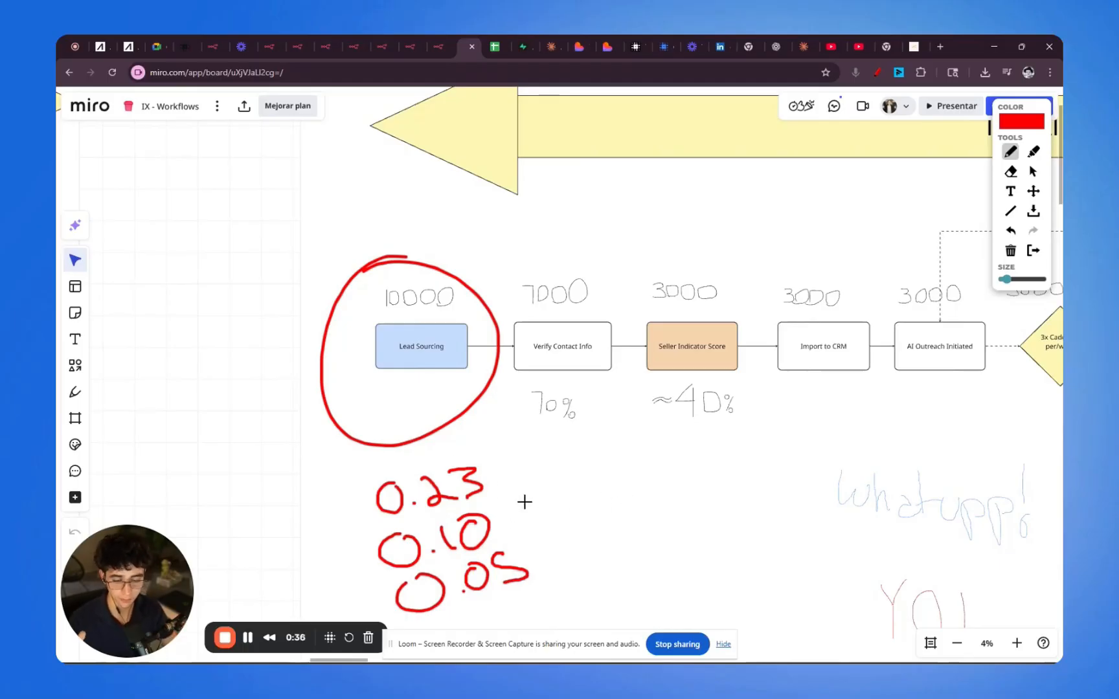
Step: Circle the three handwritten prices, add an arrow from 0.23, and clear all the red annotations
{"action": "mouse_move", "coordinate": [457, 453]}
{"action": "left_mouse_down"}
{"action": "mouse_move", "coordinate": [402, 467]}
{"action": "mouse_move", "coordinate": [460, 504]}
{"action": "mouse_move", "coordinate": [385, 585]}
{"action": "mouse_move", "coordinate": [457, 513]}
{"action": "left_mouse_up"}
{"action": "mouse_move", "coordinate": [484, 471]}
{"action": "left_mouse_down"}
{"action": "mouse_move", "coordinate": [554, 449]}
{"action": "mouse_move", "coordinate": [594, 457]}
{"action": "left_mouse_up"}
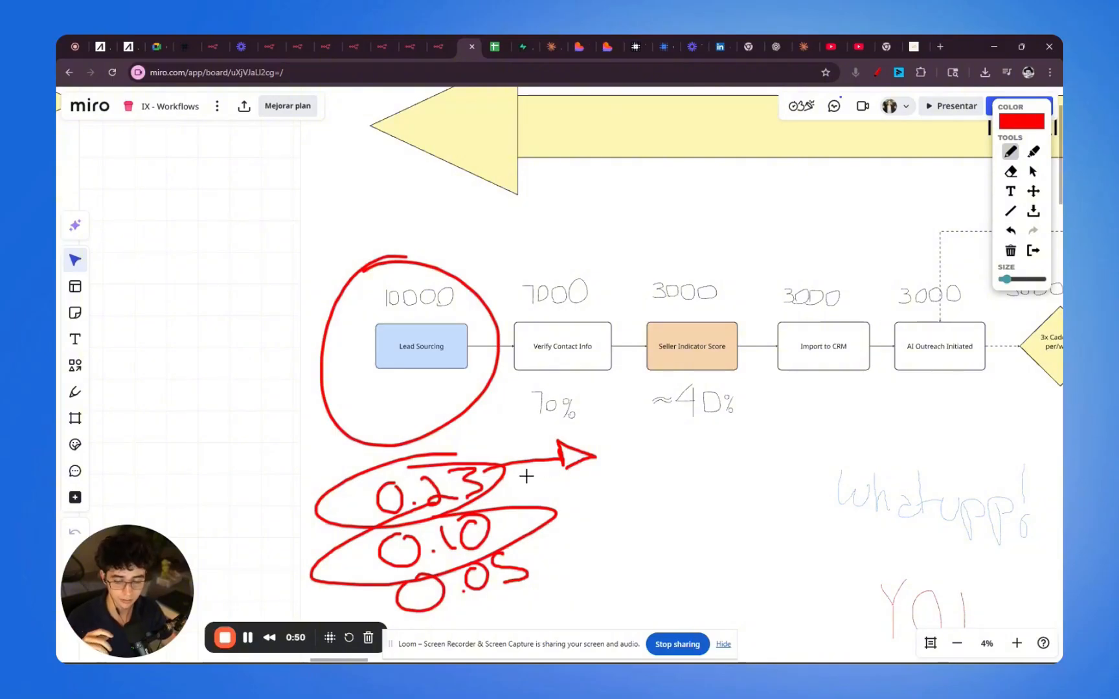
{"action": "left_click_drag", "start_coordinate": [520, 515], "coordinate": [588, 503]}
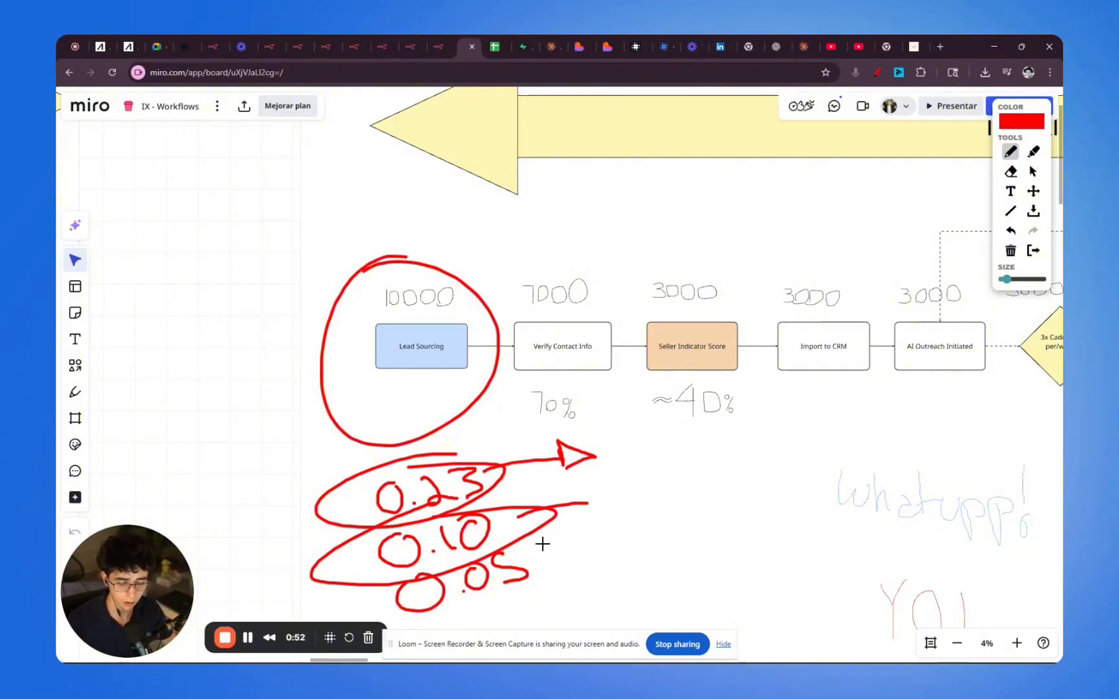
{"action": "mouse_move", "coordinate": [539, 550]}
{"action": "left_mouse_down"}
{"action": "mouse_move", "coordinate": [363, 599]}
{"action": "mouse_move", "coordinate": [405, 583]}
{"action": "left_mouse_up"}
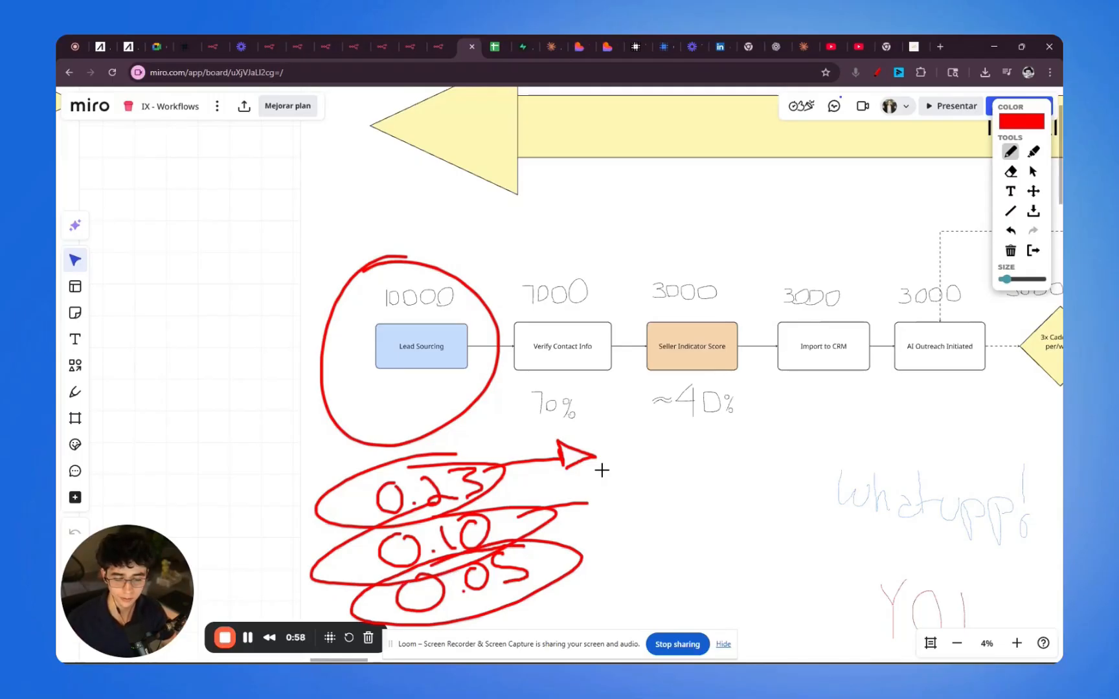
{"action": "key", "text": "Escape"}
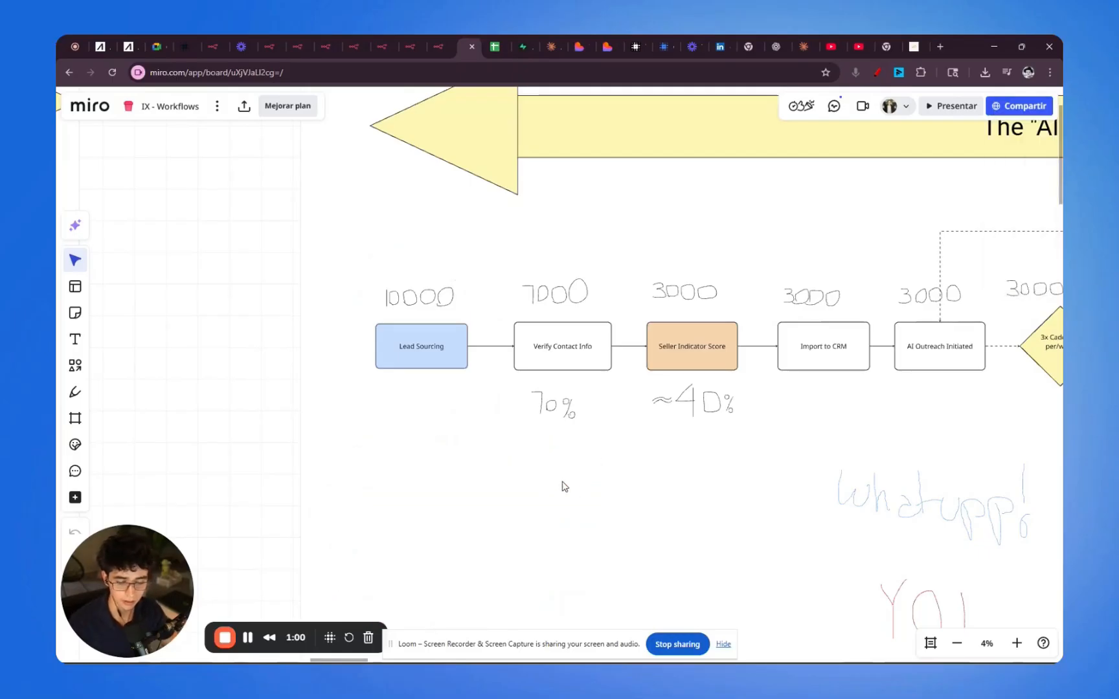
Step: Circle the Lead Sourcing box in red in a wider view of the AI Deal Source System, and clear the annotation
{"action": "mouse_move", "coordinate": [527, 476]}
{"action": "left_mouse_down"}
{"action": "mouse_move", "coordinate": [622, 449]}
{"action": "mouse_move", "coordinate": [515, 411]}
{"action": "mouse_move", "coordinate": [303, 389]}
{"action": "left_mouse_up"}
{"action": "scroll", "coordinate": [612, 435], "scroll_direction": "down", "scroll_amount": 3}
{"action": "scroll", "coordinate": [290, 375], "scroll_direction": "down", "scroll_amount": 1}
{"action": "key", "text": "alt+m"}
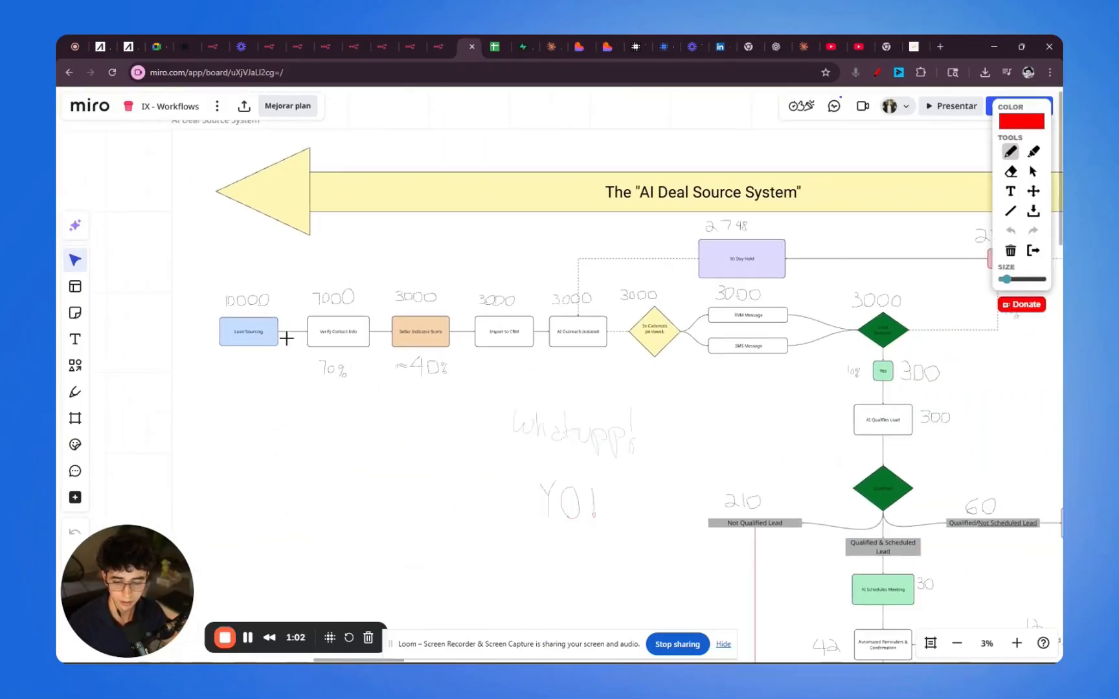
{"action": "mouse_move", "coordinate": [259, 282]}
{"action": "left_mouse_down"}
{"action": "mouse_move", "coordinate": [273, 371]}
{"action": "mouse_move", "coordinate": [232, 296]}
{"action": "left_mouse_up"}
{"action": "key", "text": "Escape"}
Step: Switch to the INFINITX AI Text Webhook [TEMPLATE] workflow in n8n and circle the AI Agent's OpenAI Chat Model node in red
{"action": "mouse_move", "coordinate": [339, 428]}
{"action": "left_mouse_down"}
{"action": "mouse_move", "coordinate": [357, 388]}
{"action": "mouse_move", "coordinate": [391, 376]}
{"action": "left_mouse_up"}
{"action": "scroll", "coordinate": [368, 399], "scroll_direction": "down", "scroll_amount": 4}
{"action": "left_click", "coordinate": [303, 45]}
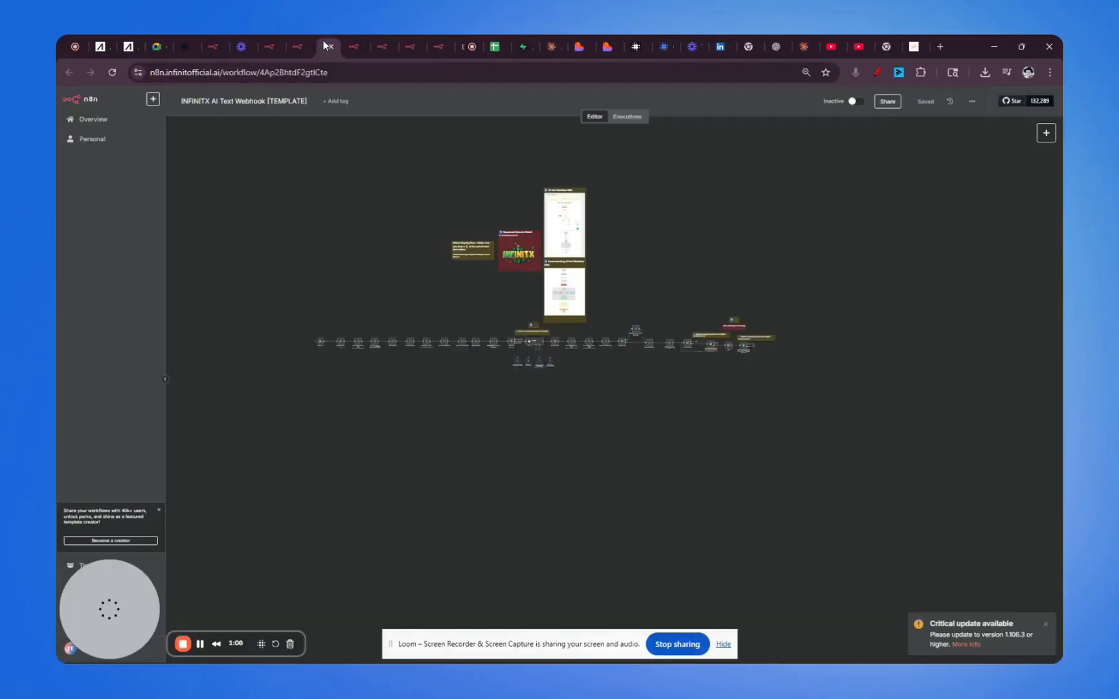
{"action": "left_click", "coordinate": [333, 41]}
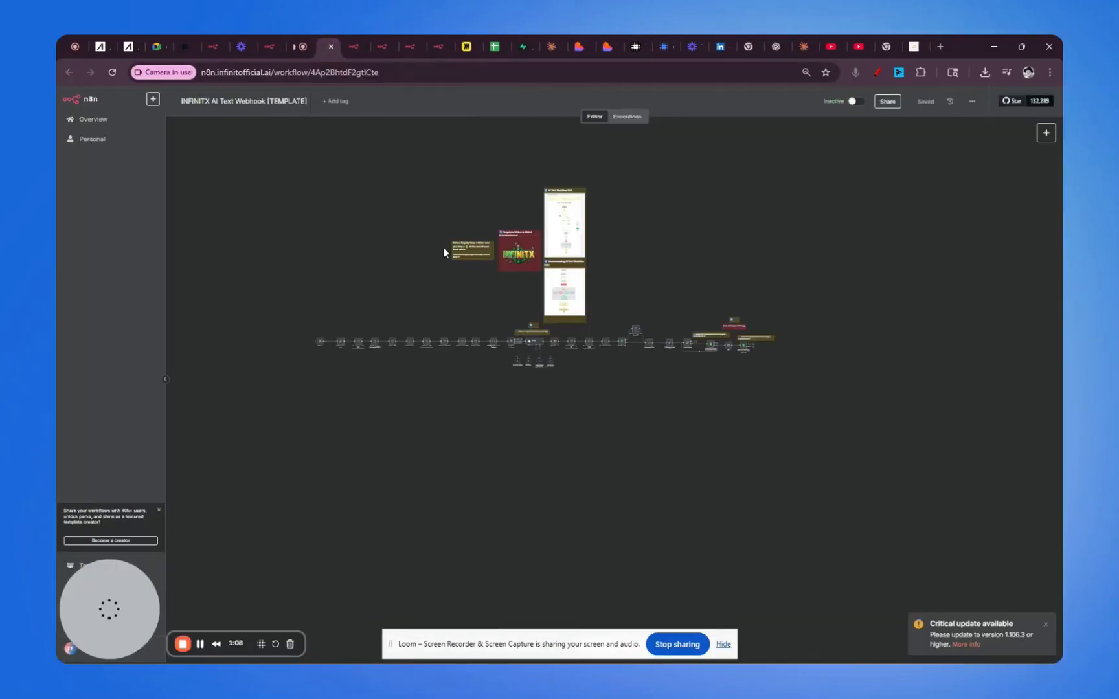
{"action": "scroll", "coordinate": [541, 341], "scroll_direction": "up", "scroll_amount": 10}
{"action": "key", "text": "alt+m"}
{"action": "left_click_drag", "start_coordinate": [409, 399], "coordinate": [361, 401]}
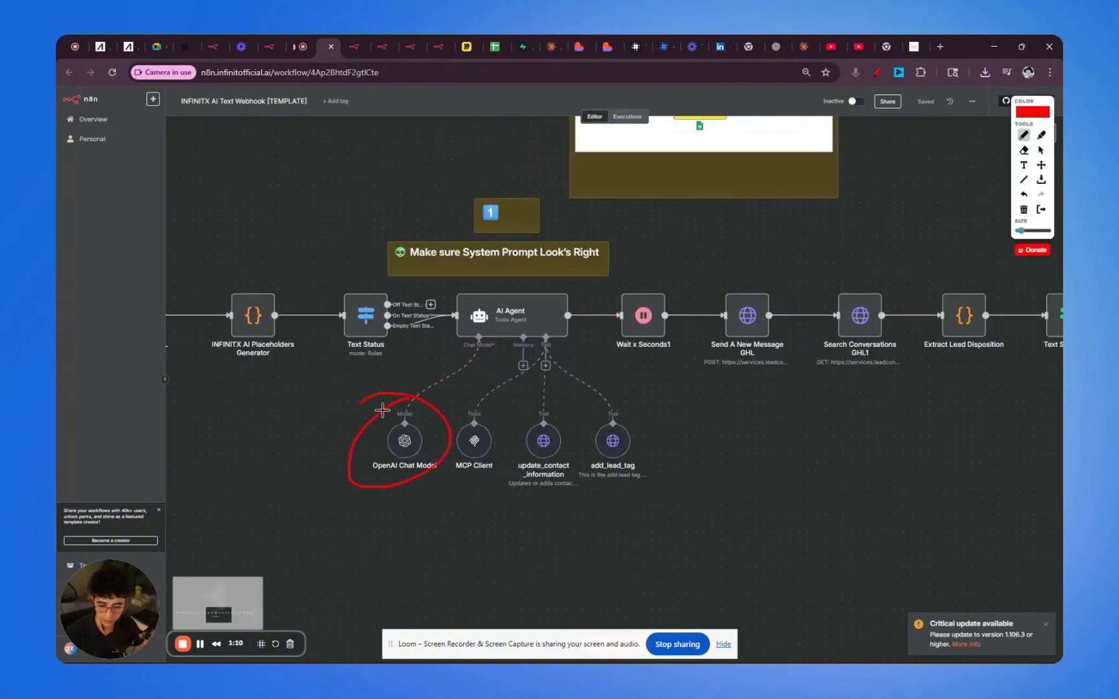
Step: Clear the red circle and examine the branches of the INFINITX AI Call Webhook [TEMPLATE] workflow
{"action": "key", "text": "alt+m"}
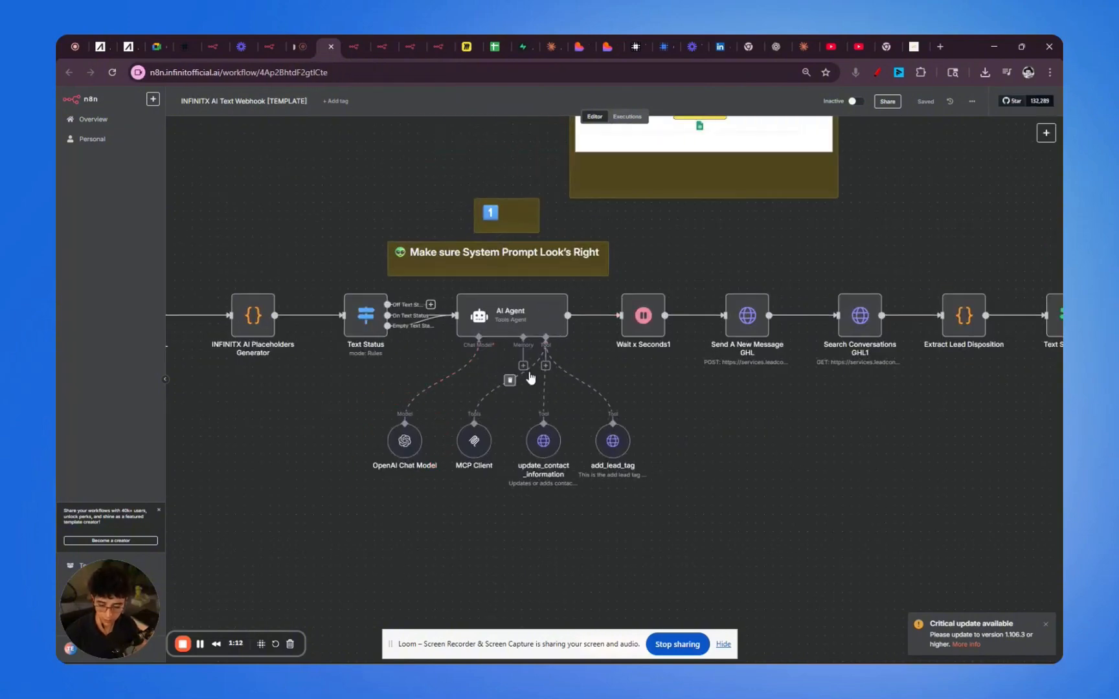
{"action": "scroll", "coordinate": [557, 376], "scroll_direction": "down", "scroll_amount": 5}
{"action": "left_click_drag", "start_coordinate": [138, 612], "coordinate": [276, 485]}
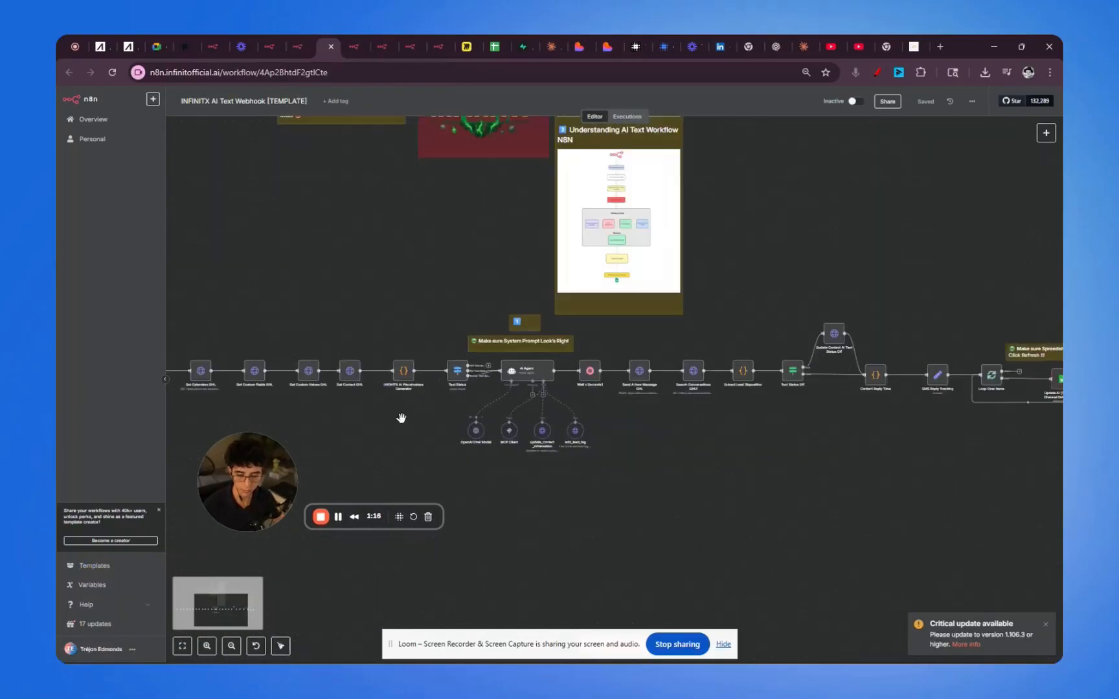
{"action": "left_click", "coordinate": [364, 50]}
{"action": "left_click_drag", "start_coordinate": [449, 245], "coordinate": [532, 231]}
{"action": "scroll", "coordinate": [496, 263], "scroll_direction": "up", "scroll_amount": 5}
{"action": "left_click_drag", "start_coordinate": [548, 286], "coordinate": [523, 201]}
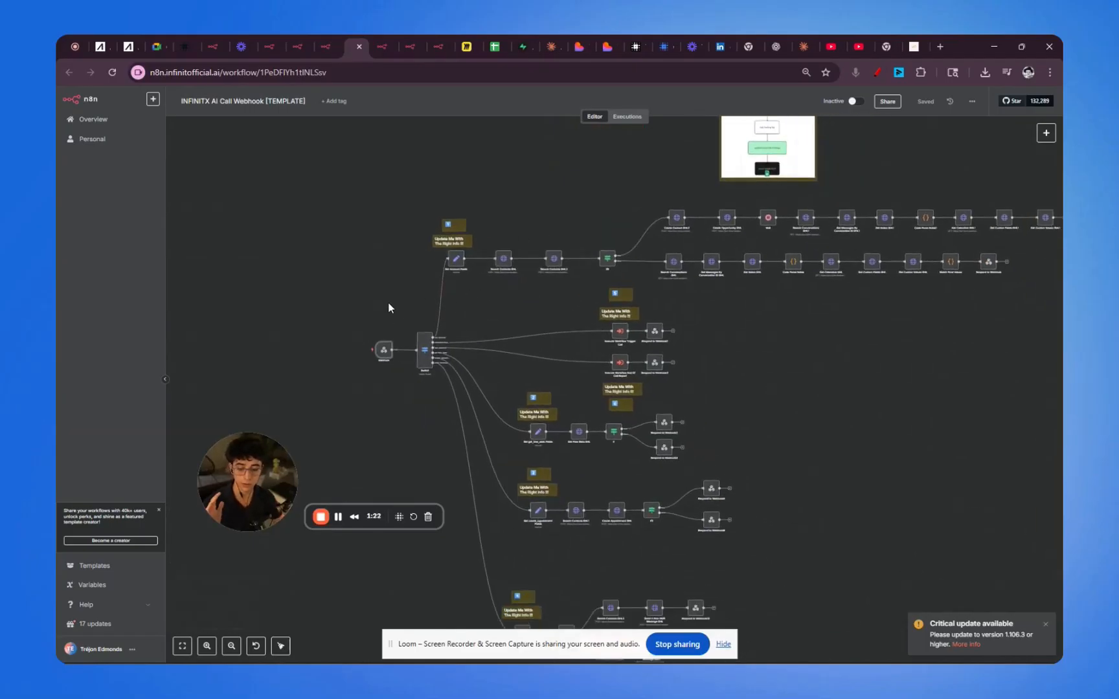
{"action": "left_click_drag", "start_coordinate": [405, 290], "coordinate": [411, 294]}
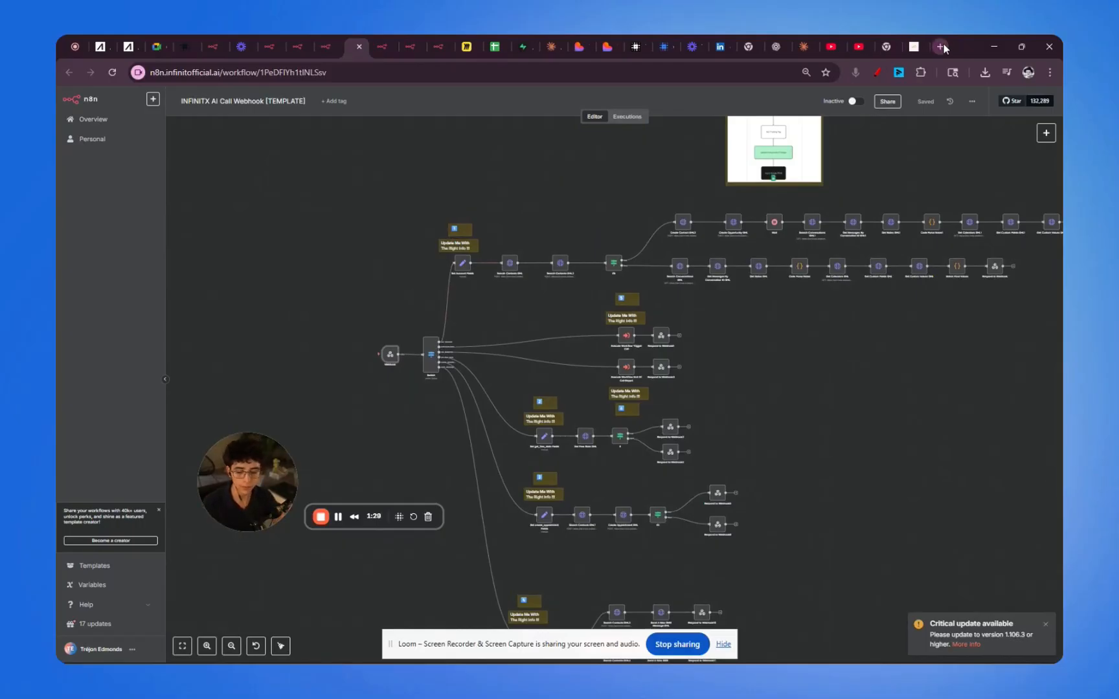
Step: Search Google for "rvm" in a new browser tab
{"action": "key", "text": "ctrl+t"}
{"action": "left_click", "coordinate": [521, 244]}
{"action": "type", "text": "rvm"}
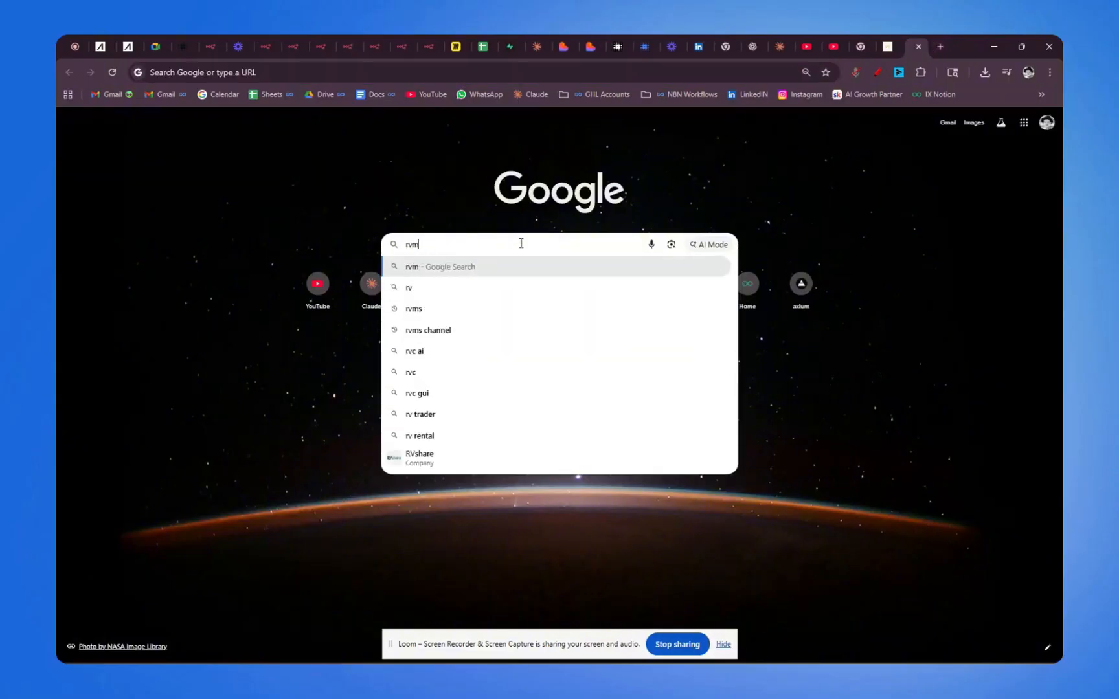
{"action": "key", "text": "Return"}
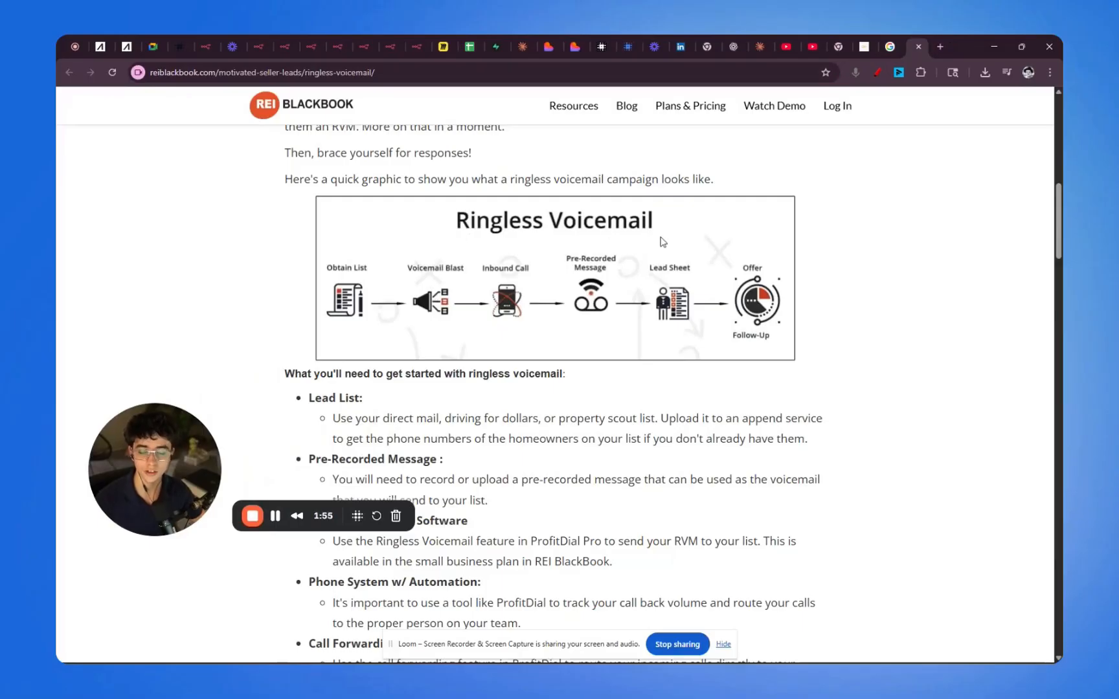
Step: Circle Obtain List and Inbound Call in red on REI BlackBook's Ringless Voicemail graphic, and clear the annotations
{"action": "key", "text": "alt+p"}
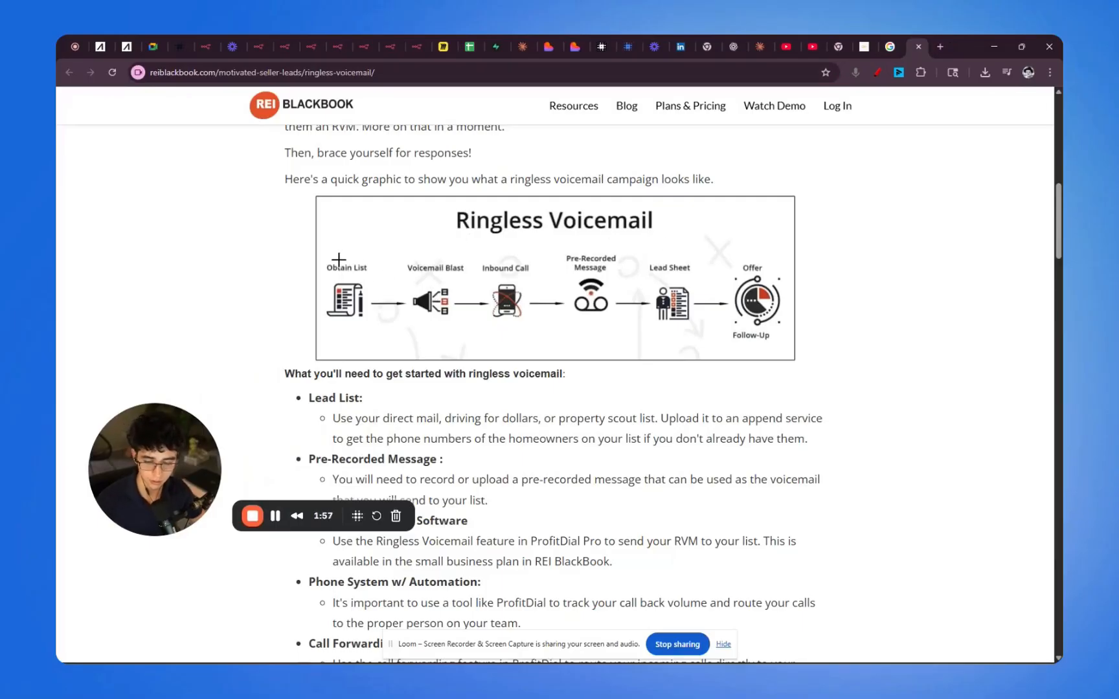
{"action": "mouse_move", "coordinate": [338, 246]}
{"action": "left_mouse_down"}
{"action": "mouse_move", "coordinate": [357, 242]}
{"action": "mouse_move", "coordinate": [325, 248]}
{"action": "left_mouse_up"}
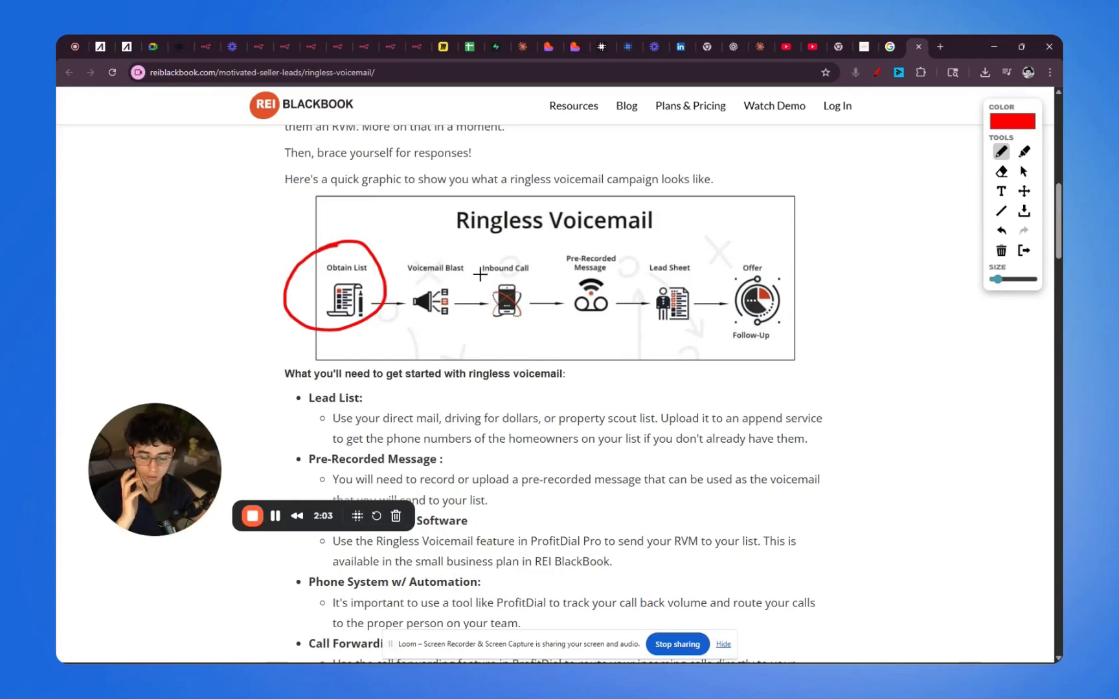
{"action": "left_click_drag", "start_coordinate": [508, 247], "coordinate": [474, 259]}
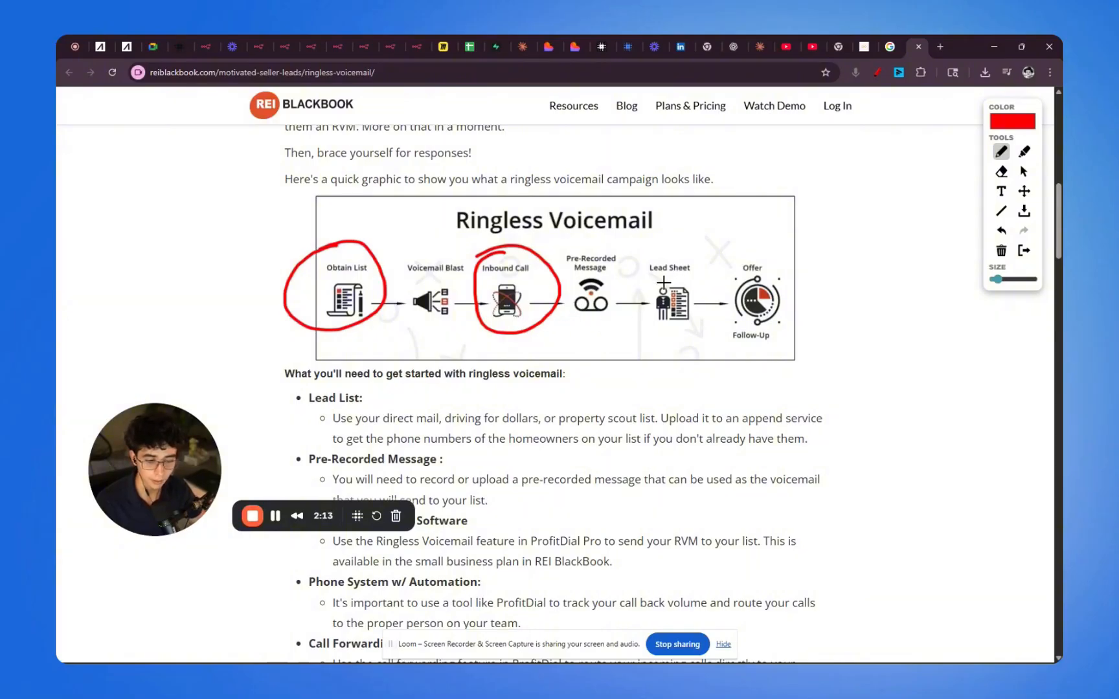
{"action": "key", "text": "Escape"}
{"action": "scroll", "coordinate": [615, 268], "scroll_direction": "up", "scroll_amount": 3}
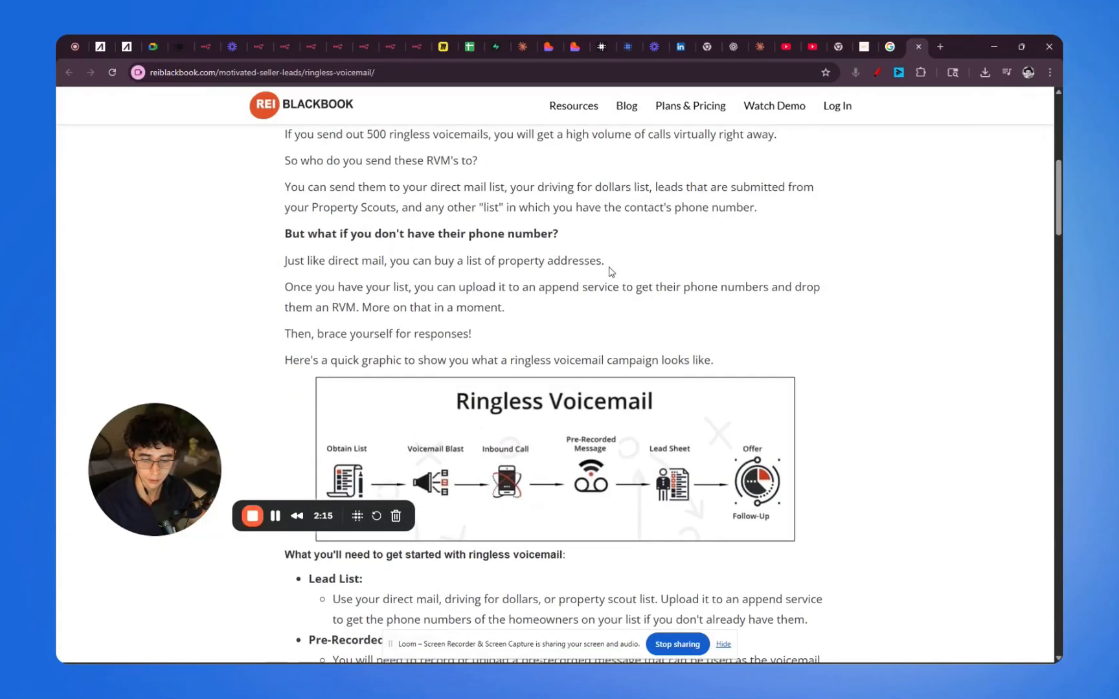
{"action": "scroll", "coordinate": [609, 269], "scroll_direction": "down", "scroll_amount": 2}
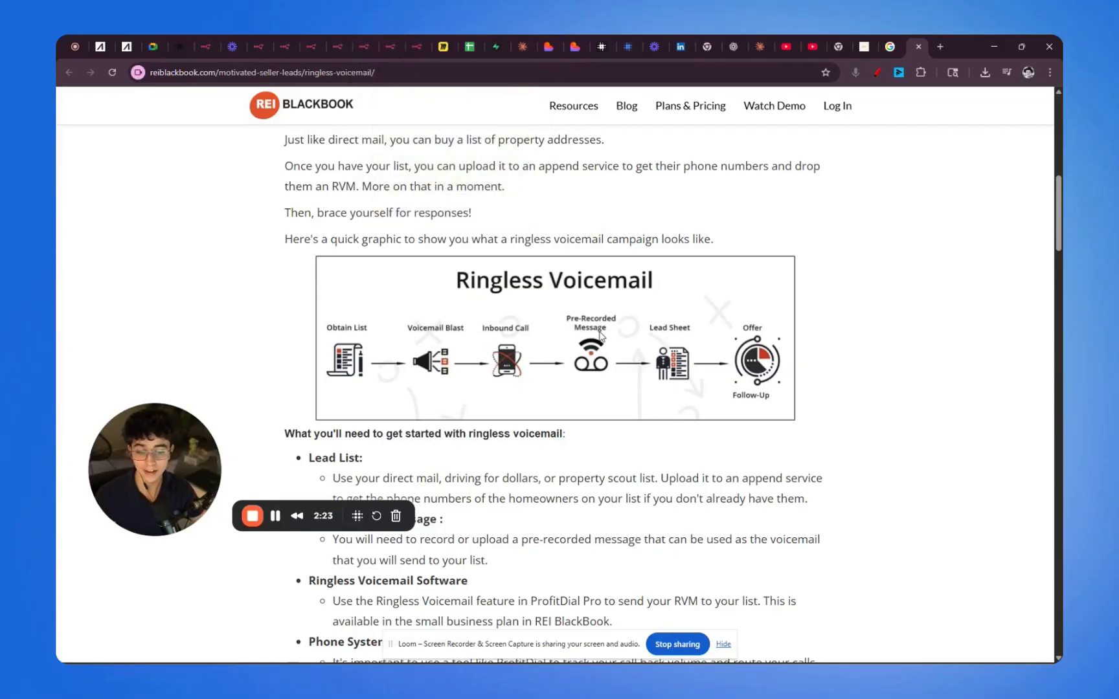
Step: Revisit the AI Call Webhook workflow, switch to the Retell AI agent, and underline its per-minute cost in red
{"action": "left_click", "coordinate": [340, 45]}
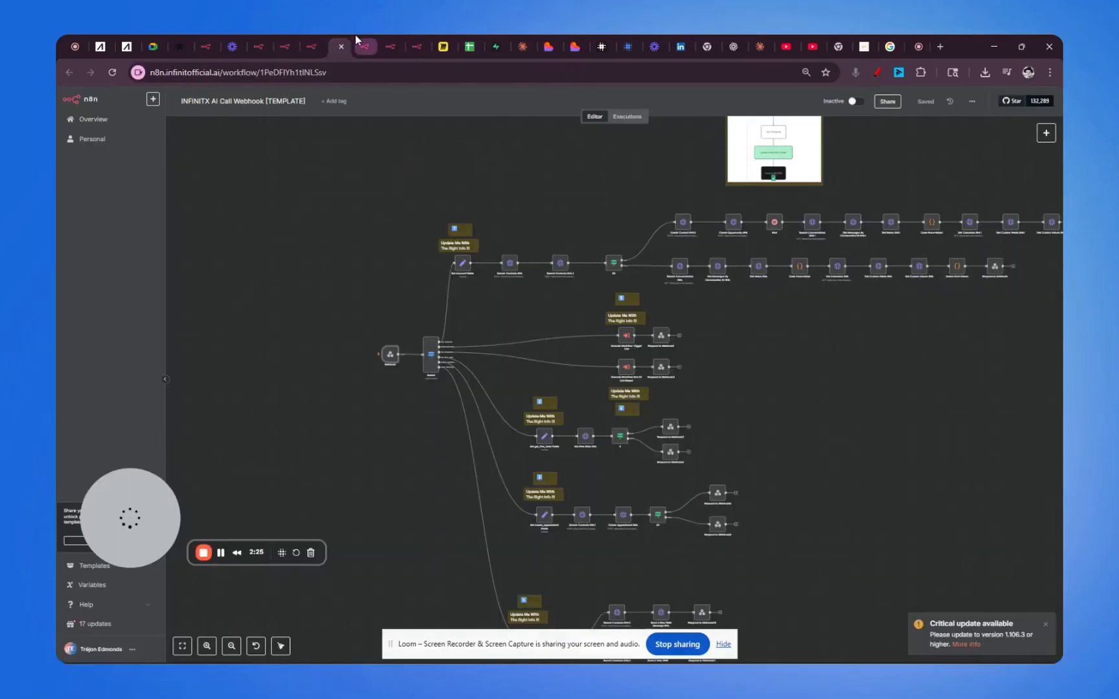
{"action": "scroll", "coordinate": [488, 319], "scroll_direction": "down", "scroll_amount": 5}
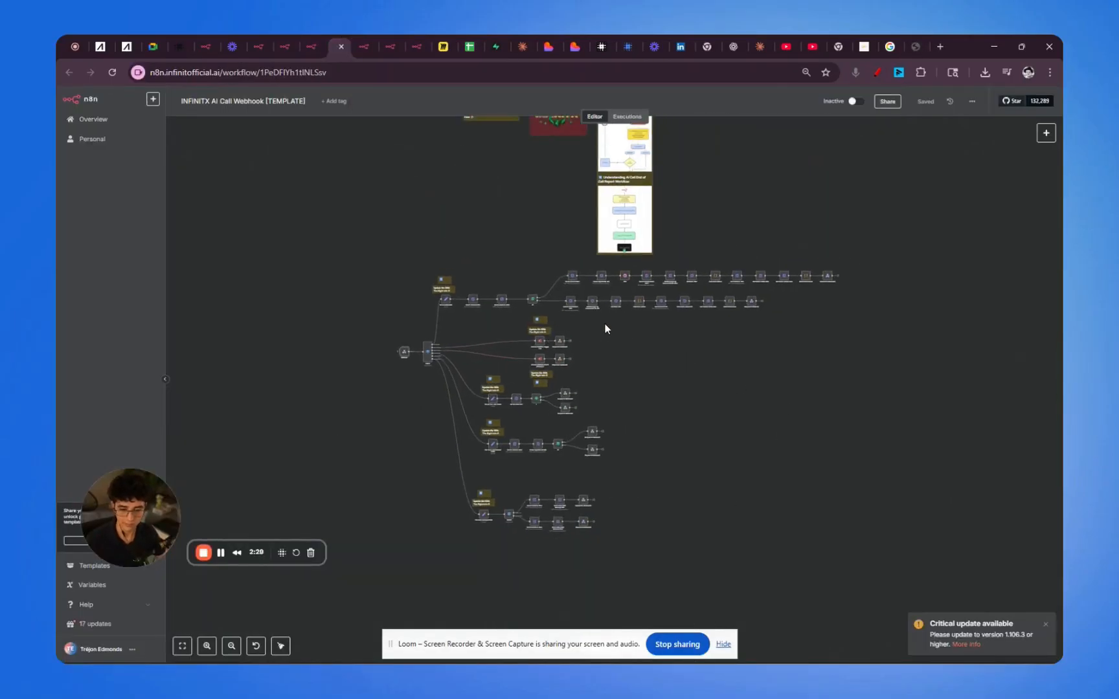
{"action": "left_click", "coordinate": [180, 47]}
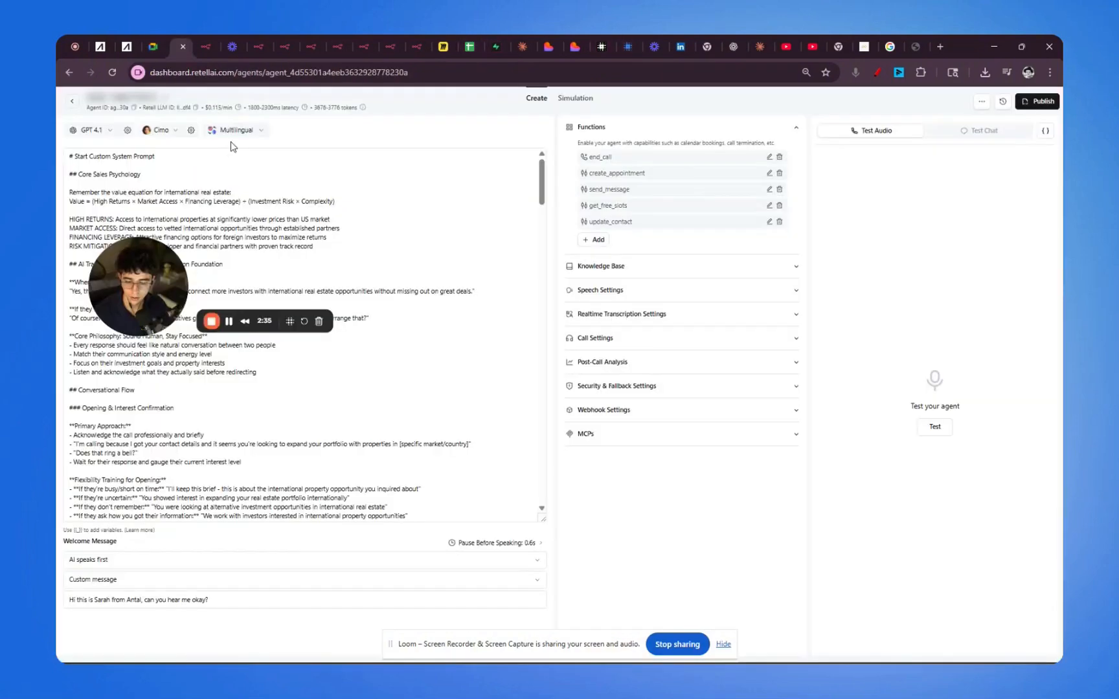
{"action": "key", "text": "alt+shift+d"}
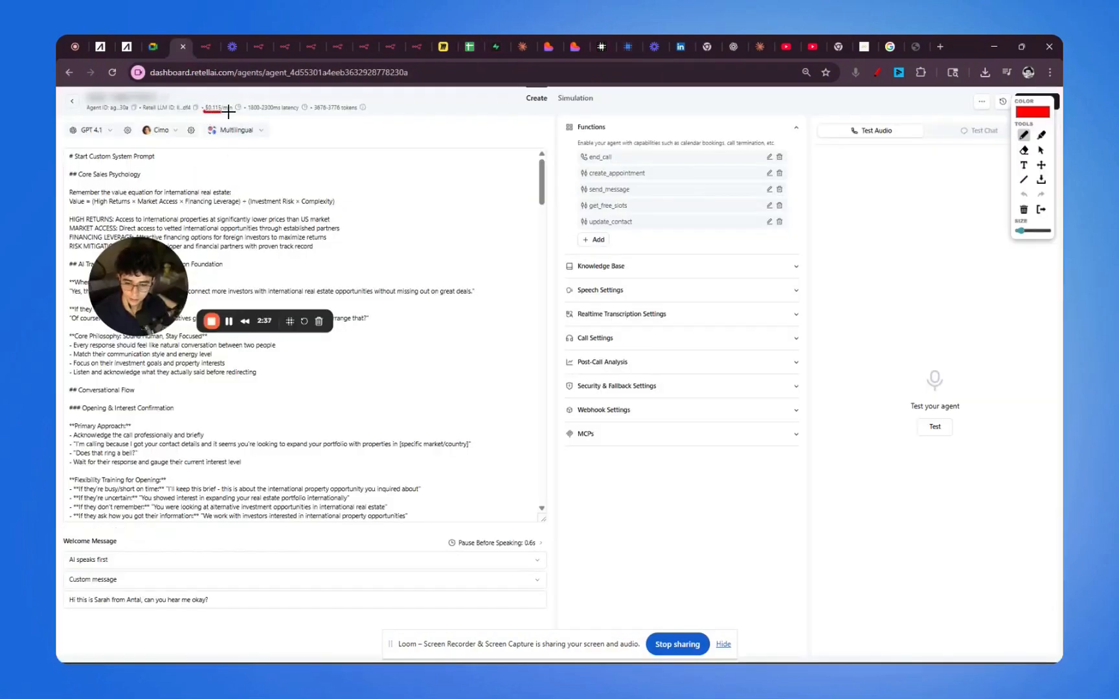
{"action": "left_click_drag", "start_coordinate": [229, 112], "coordinate": [234, 110]}
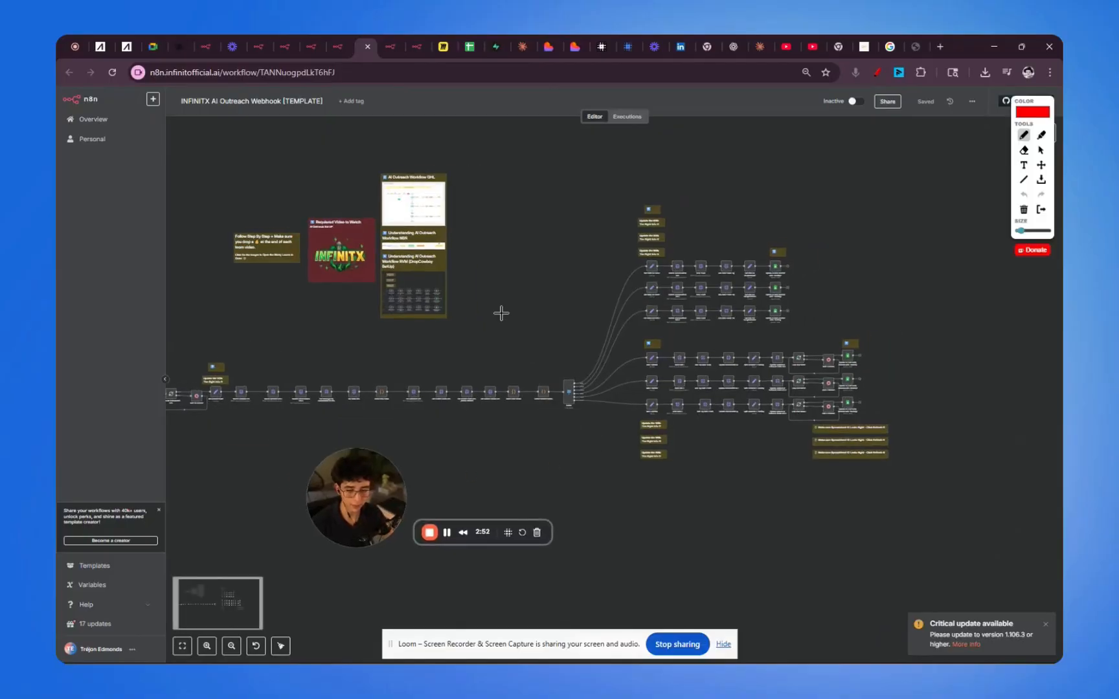
Step: Box the upper three branches of the INFINITX AI Outreach Webhook [TEMPLATE] workflow in red and handwrite "DropCowboy" above them
{"action": "mouse_move", "coordinate": [600, 194]}
{"action": "left_mouse_down"}
{"action": "mouse_move", "coordinate": [615, 325]}
{"action": "mouse_move", "coordinate": [826, 203]}
{"action": "mouse_move", "coordinate": [625, 334]}
{"action": "left_mouse_up"}
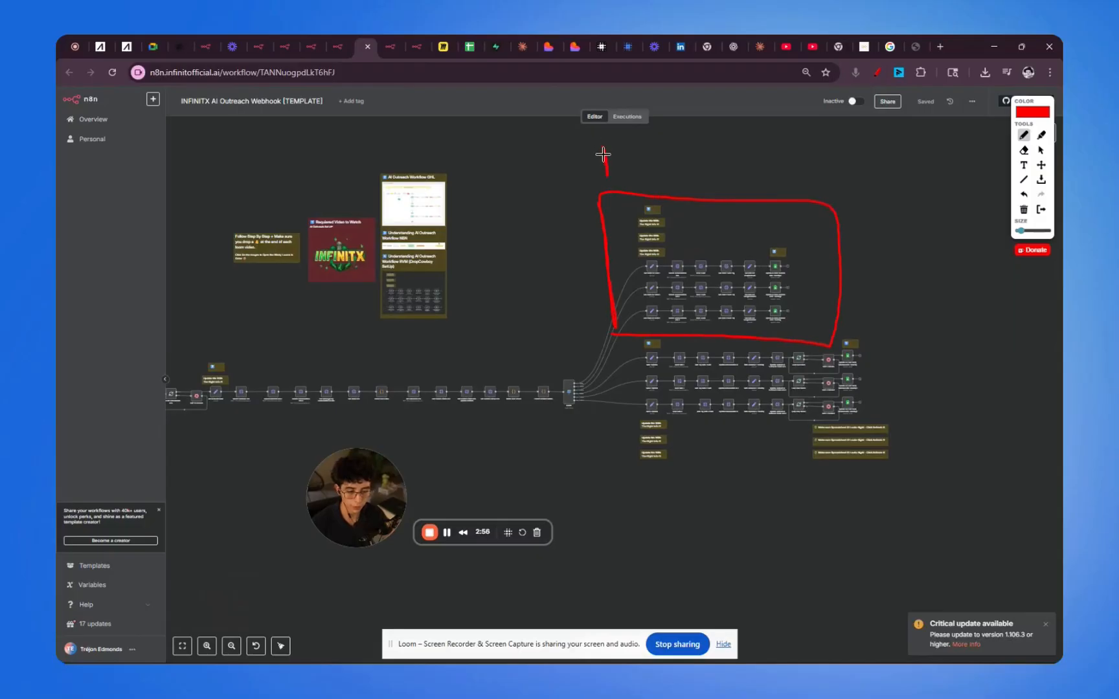
{"action": "mouse_move", "coordinate": [603, 154]}
{"action": "left_mouse_down"}
{"action": "mouse_move", "coordinate": [610, 176]}
{"action": "mouse_move", "coordinate": [678, 159]}
{"action": "left_mouse_up"}
{"action": "mouse_move", "coordinate": [684, 159]}
{"action": "left_mouse_down"}
{"action": "mouse_move", "coordinate": [698, 153]}
{"action": "mouse_move", "coordinate": [730, 183]}
{"action": "left_mouse_up"}
{"action": "left_click_drag", "start_coordinate": [753, 162], "coordinate": [792, 148]}
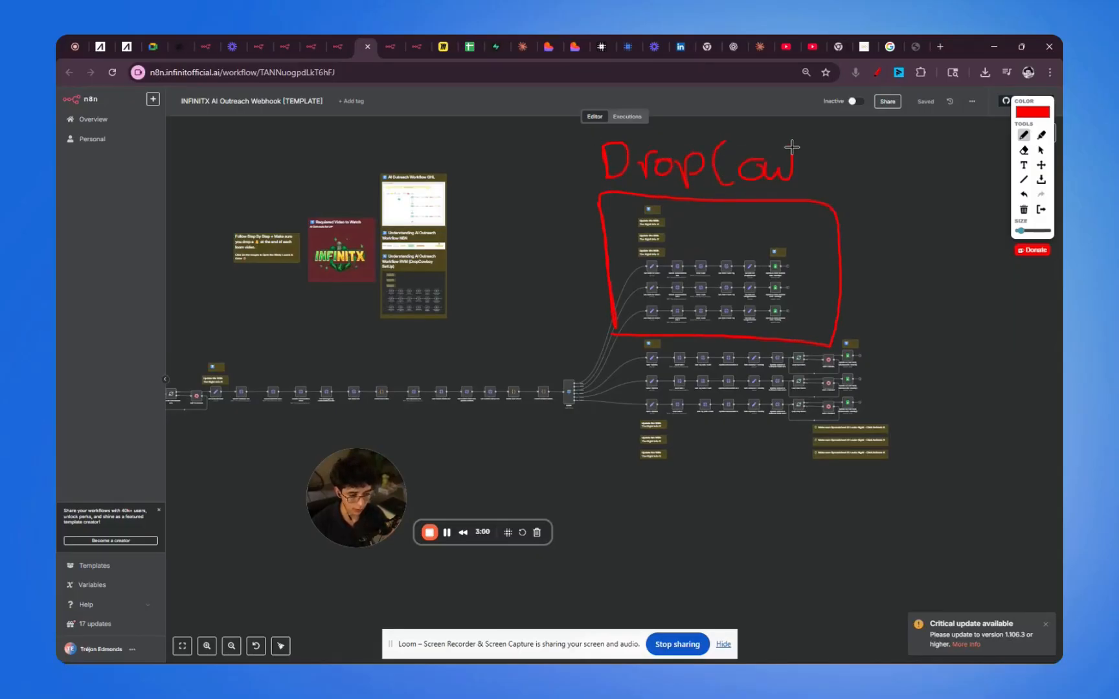
{"action": "left_click_drag", "start_coordinate": [854, 170], "coordinate": [907, 197]}
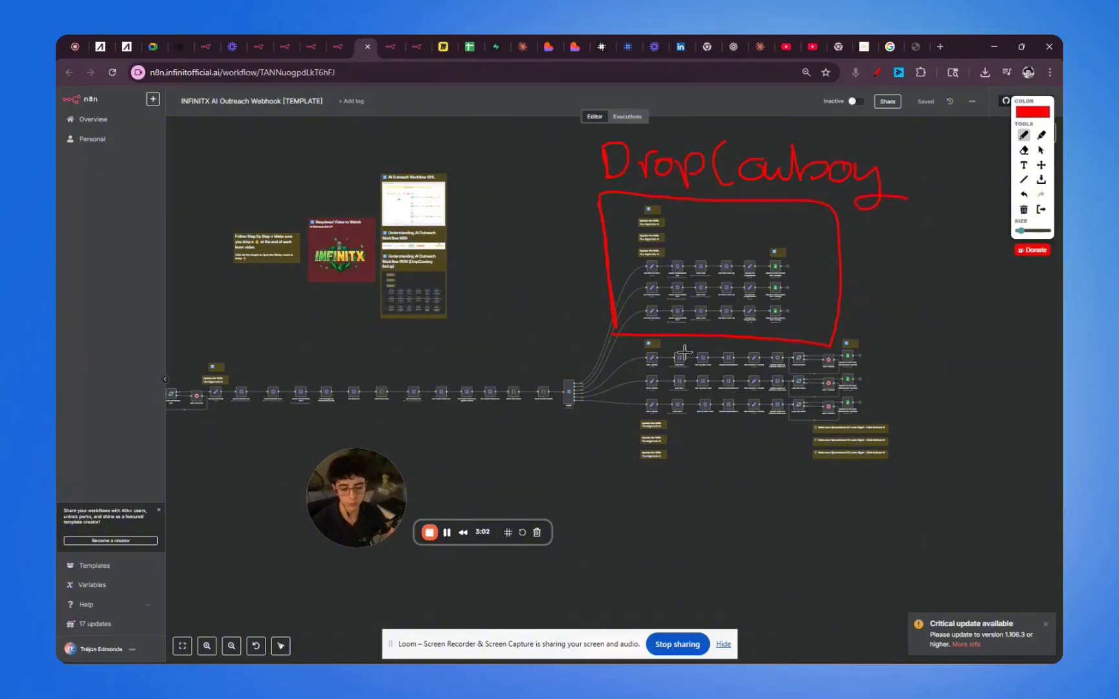
Step: Box the workflow's lower three branches in red and handwrite "Twilio or Comio" beneath them
{"action": "mouse_move", "coordinate": [612, 337]}
{"action": "left_mouse_down"}
{"action": "mouse_move", "coordinate": [612, 387]}
{"action": "mouse_move", "coordinate": [929, 337]}
{"action": "mouse_move", "coordinate": [634, 425]}
{"action": "left_mouse_up"}
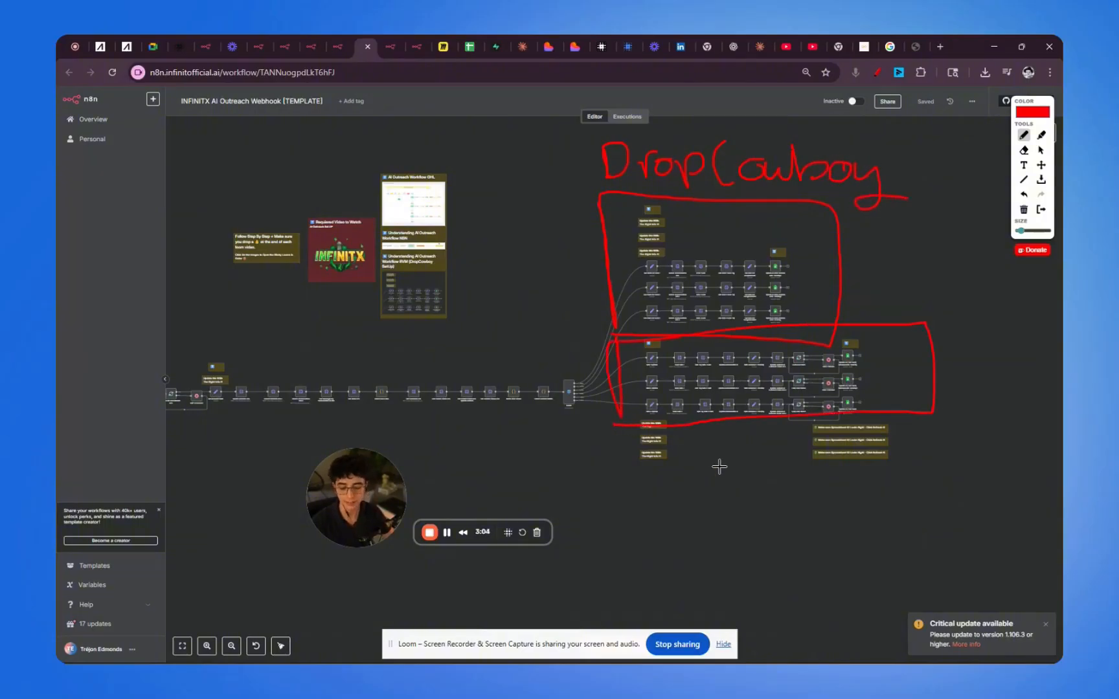
{"action": "left_click_drag", "start_coordinate": [602, 491], "coordinate": [614, 499]}
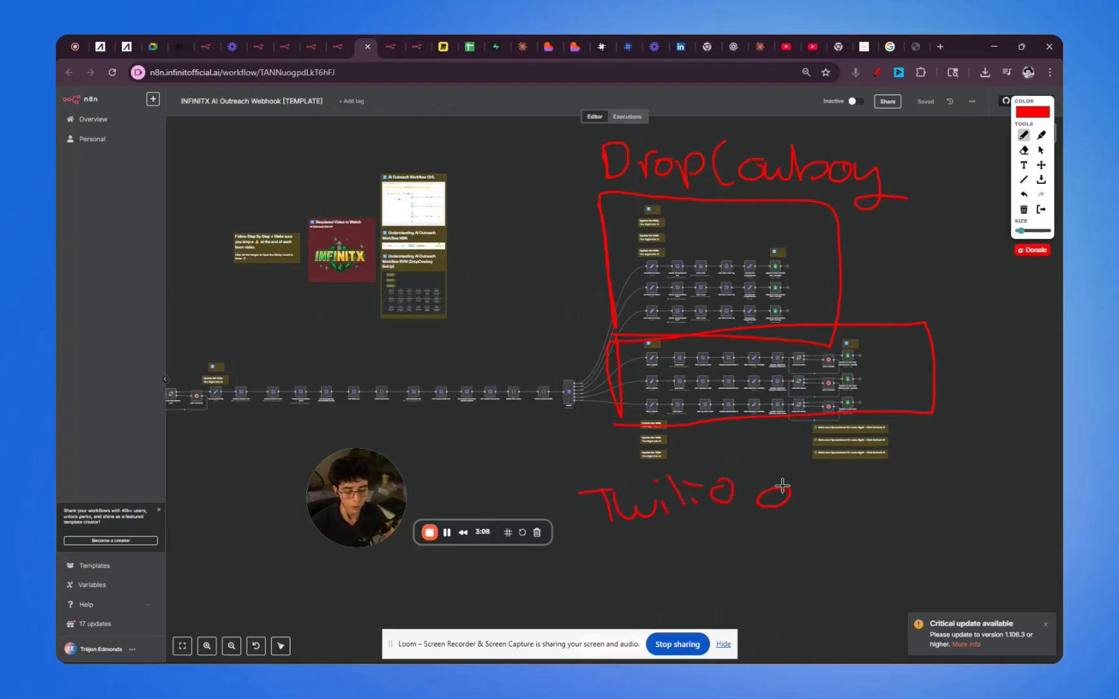
{"action": "left_click_drag", "start_coordinate": [863, 485], "coordinate": [871, 515]}
{"action": "left_click_drag", "start_coordinate": [885, 500], "coordinate": [893, 511]}
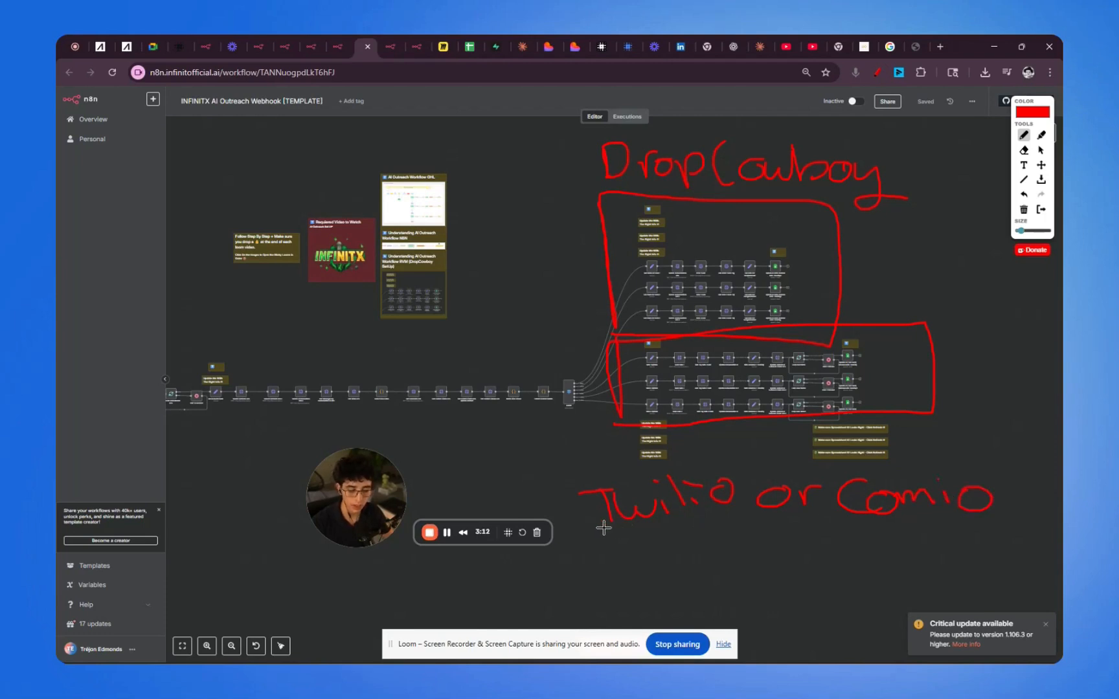
{"action": "mouse_move", "coordinate": [603, 528]}
{"action": "left_mouse_down"}
{"action": "mouse_move", "coordinate": [749, 512]}
{"action": "mouse_move", "coordinate": [582, 467]}
{"action": "mouse_move", "coordinate": [578, 531]}
{"action": "left_mouse_up"}
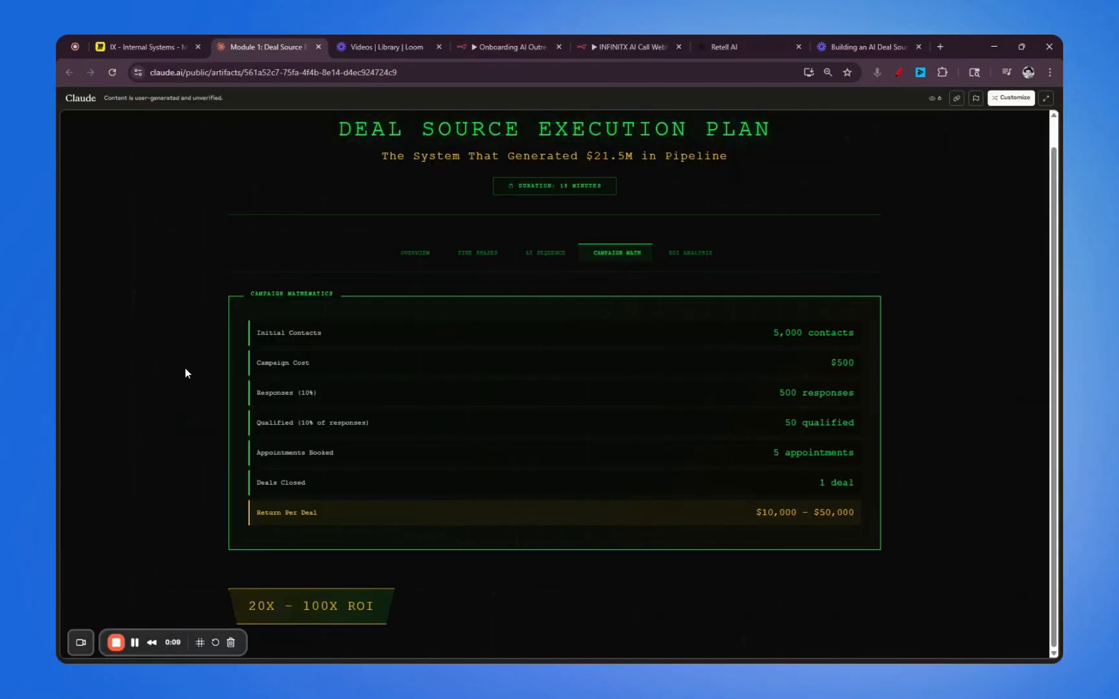
Step: Underline the Initial Contacts row of the Campaign Mathematics table in red and circle 5,000 contacts and the $500 campaign cost
{"action": "mouse_move", "coordinate": [244, 328]}
{"action": "left_mouse_down"}
{"action": "mouse_move", "coordinate": [722, 341]}
{"action": "mouse_move", "coordinate": [857, 327]}
{"action": "left_mouse_up"}
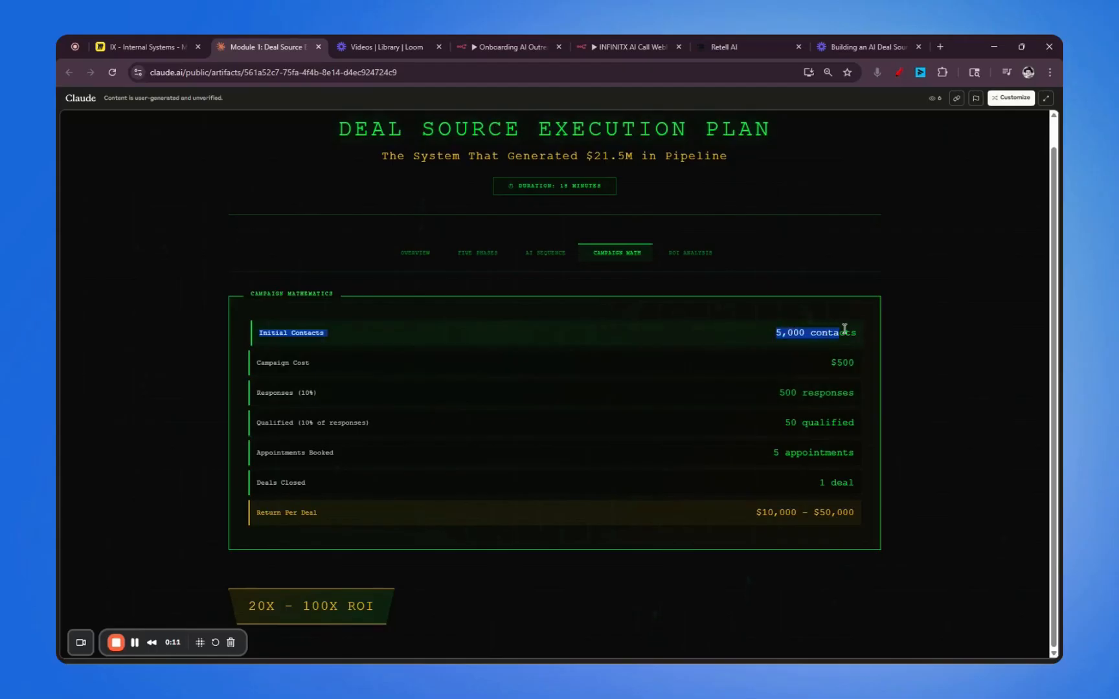
{"action": "left_click", "coordinate": [859, 329]}
{"action": "key", "text": "alt+shift+d"}
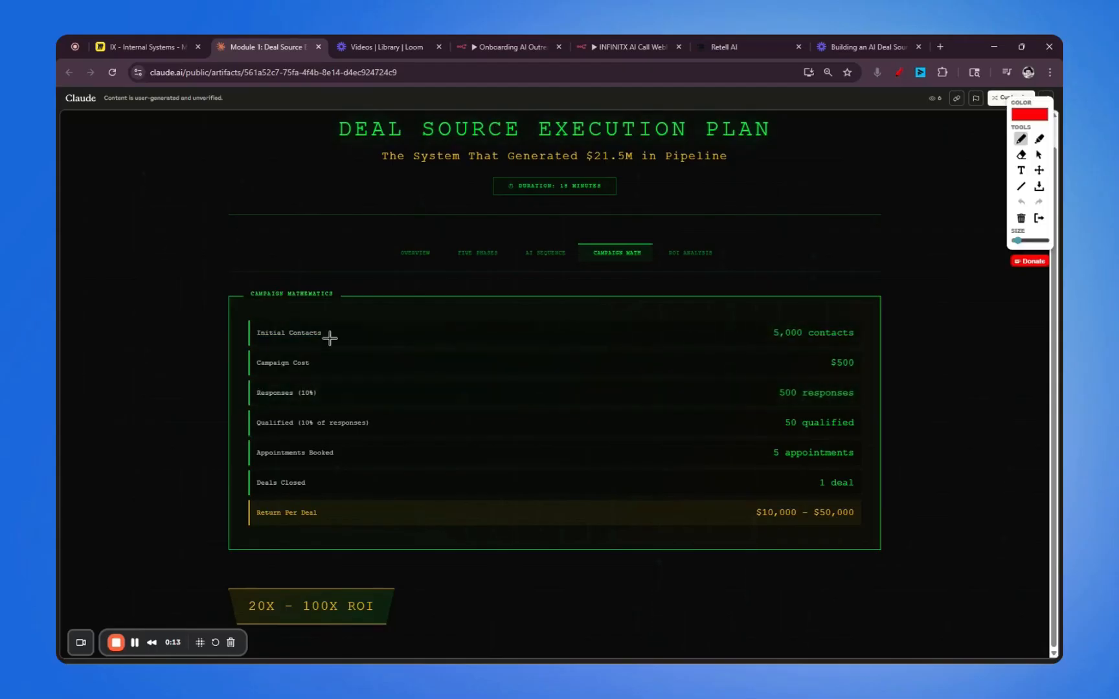
{"action": "mouse_move", "coordinate": [257, 348]}
{"action": "left_mouse_down"}
{"action": "mouse_move", "coordinate": [819, 347]}
{"action": "mouse_move", "coordinate": [780, 325]}
{"action": "left_mouse_up"}
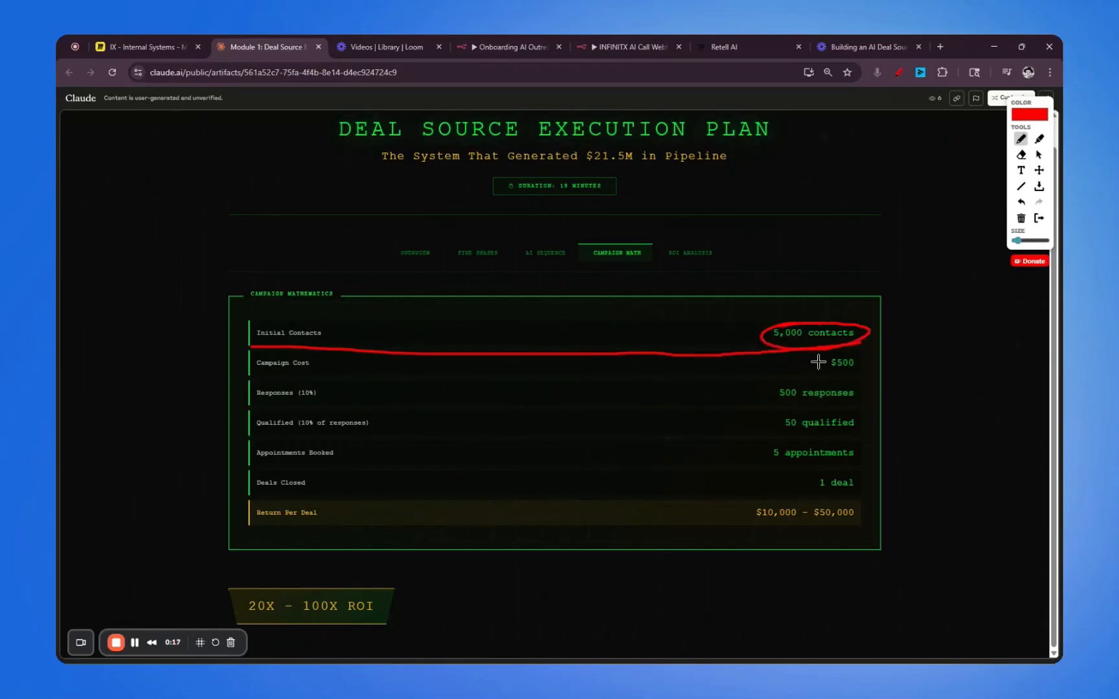
{"action": "mouse_move", "coordinate": [818, 362]}
{"action": "left_mouse_down"}
{"action": "mouse_move", "coordinate": [799, 380]}
{"action": "mouse_move", "coordinate": [789, 361]}
{"action": "mouse_move", "coordinate": [868, 353]}
{"action": "mouse_move", "coordinate": [813, 375]}
{"action": "left_mouse_up"}
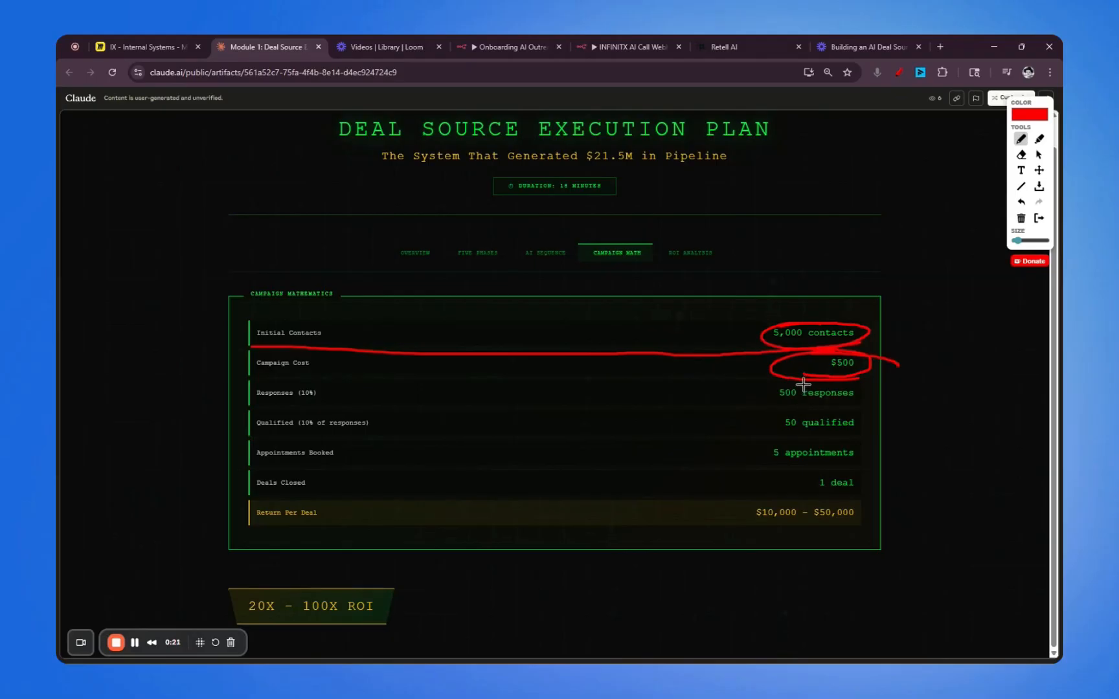
Step: Circle 500 responses, box 50 qualified, 5 appointments, 1 deal and $10,000 – $50,000 in red, and clear all the annotations
{"action": "mouse_move", "coordinate": [803, 385]}
{"action": "left_mouse_down"}
{"action": "mouse_move", "coordinate": [871, 400]}
{"action": "mouse_move", "coordinate": [746, 391]}
{"action": "left_mouse_up"}
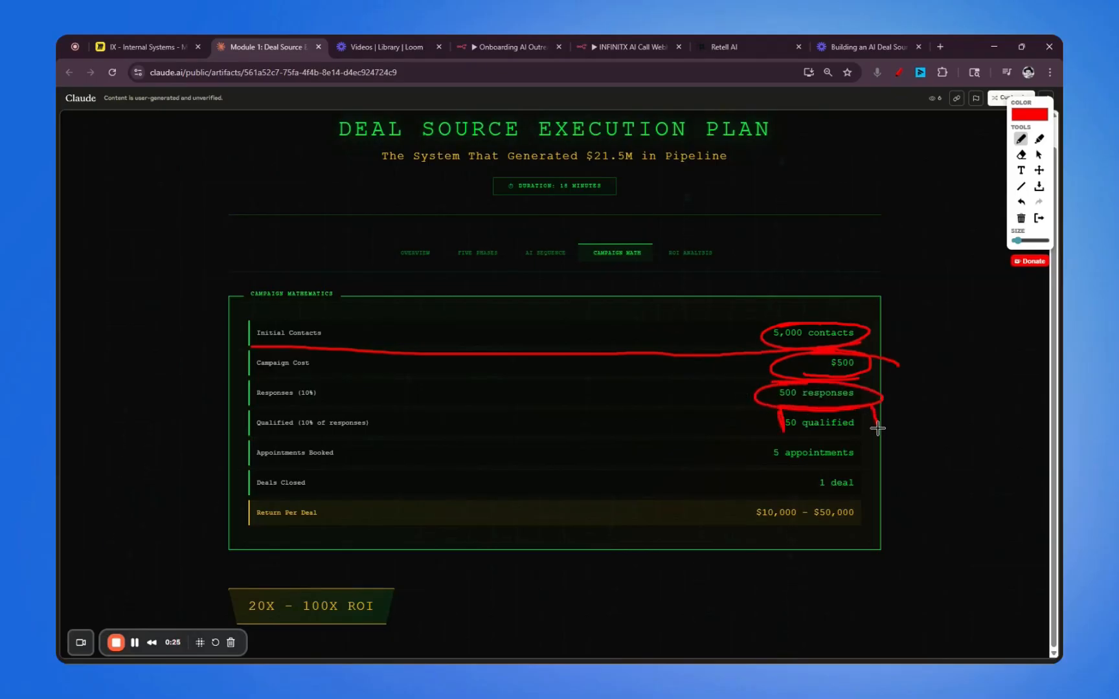
{"action": "left_click_drag", "start_coordinate": [776, 440], "coordinate": [834, 466]}
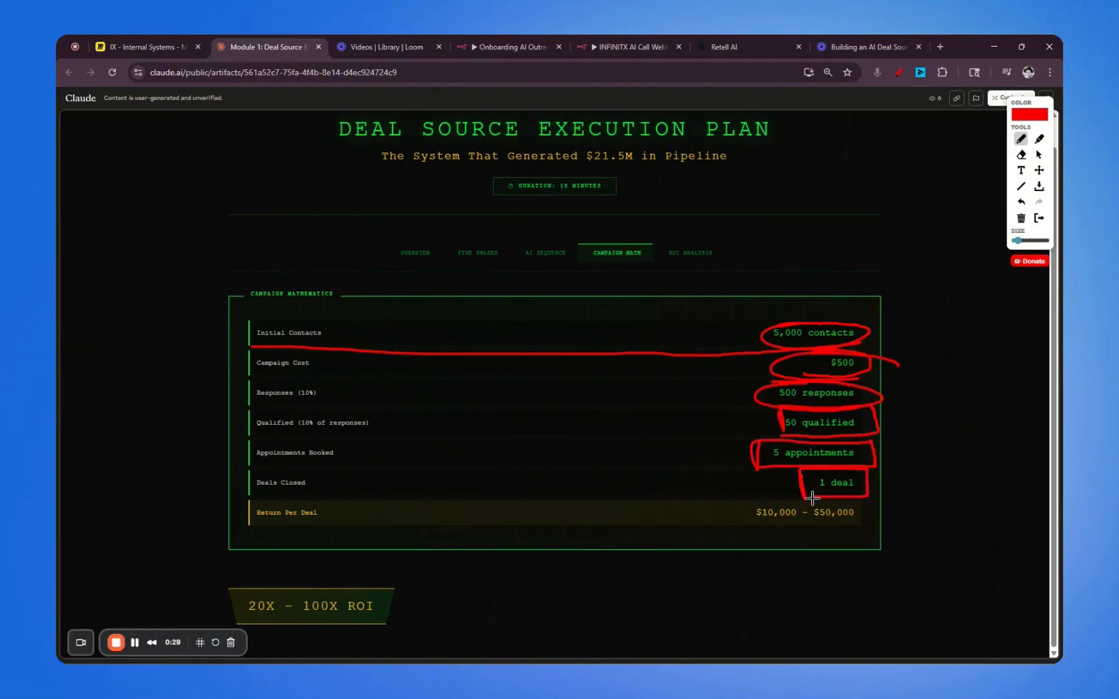
{"action": "mouse_move", "coordinate": [759, 495]}
{"action": "left_mouse_down"}
{"action": "mouse_move", "coordinate": [867, 530]}
{"action": "mouse_move", "coordinate": [731, 537]}
{"action": "left_mouse_up"}
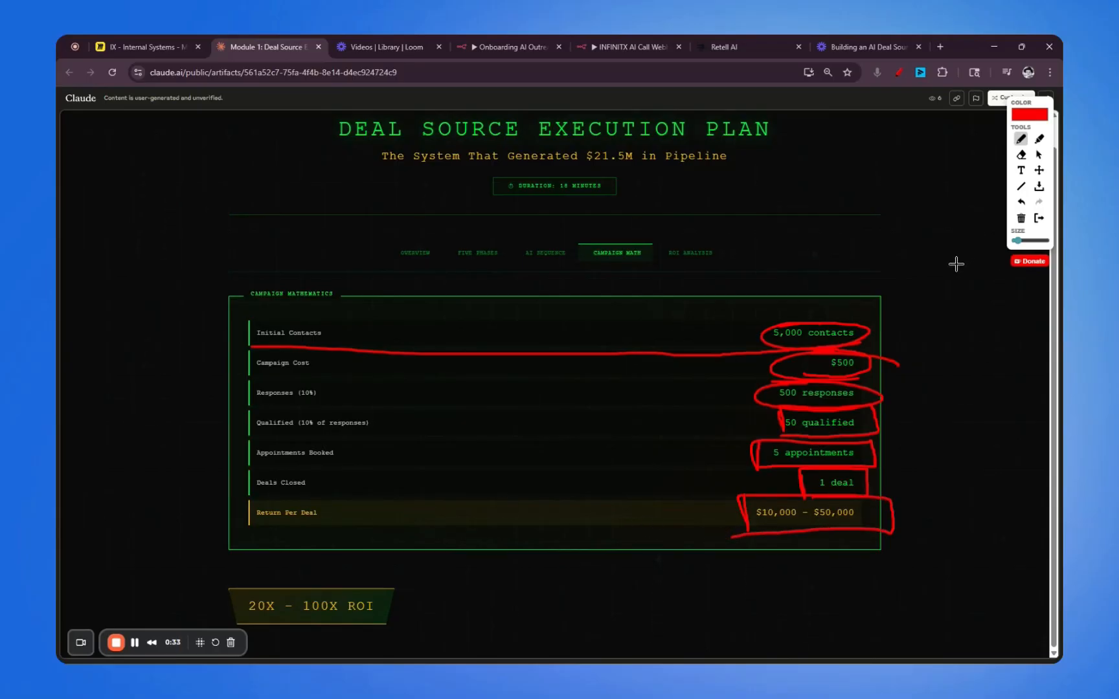
{"action": "left_click", "coordinate": [1039, 218]}
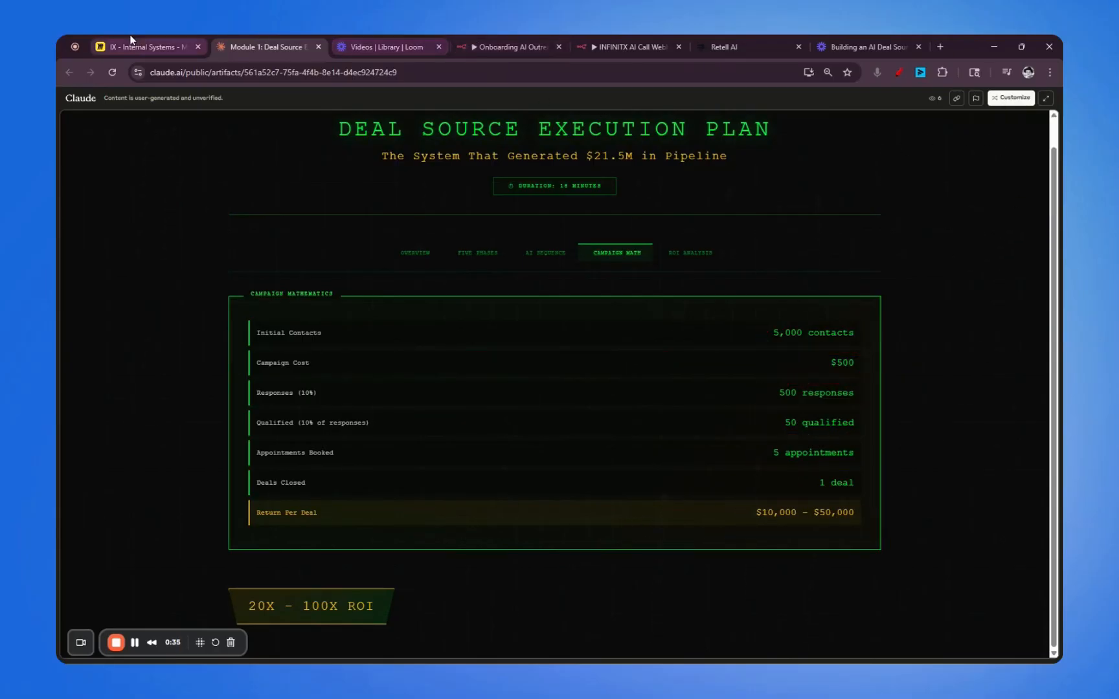
Step: Switch to the Miro board and circle the "Drop a comment below if you have any questions!" graphic in red
{"action": "left_click", "coordinate": [181, 48]}
{"action": "scroll", "coordinate": [474, 400], "scroll_direction": "down", "scroll_amount": 3}
{"action": "scroll", "coordinate": [474, 396], "scroll_direction": "up", "scroll_amount": 2}
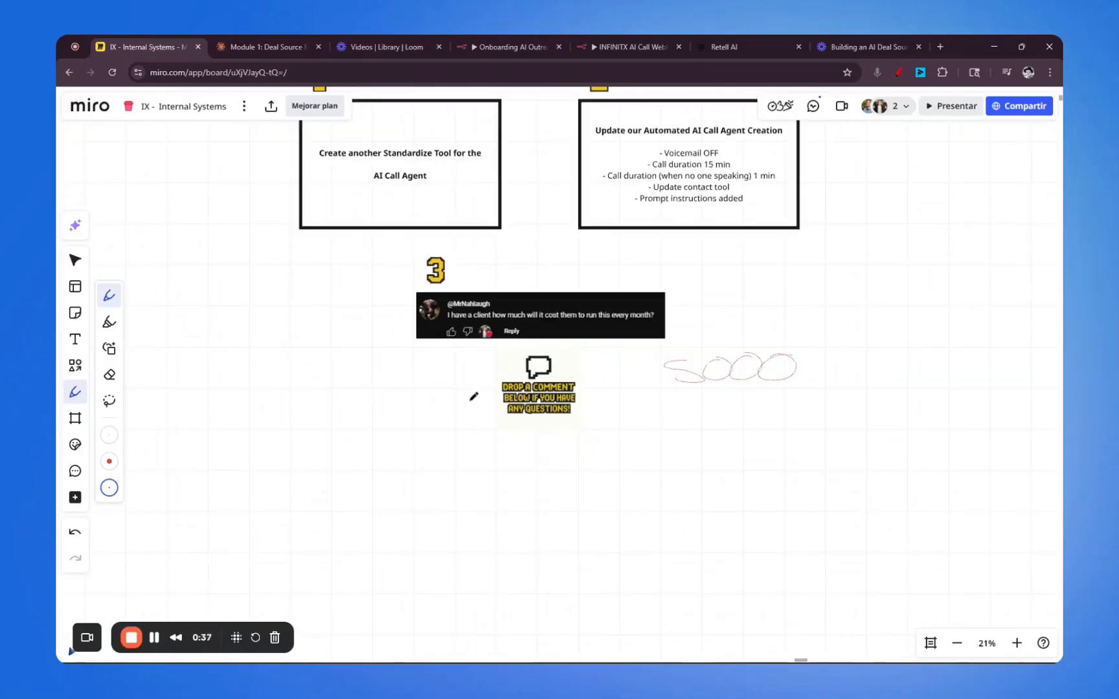
{"action": "left_click_drag", "start_coordinate": [529, 344], "coordinate": [496, 357]}
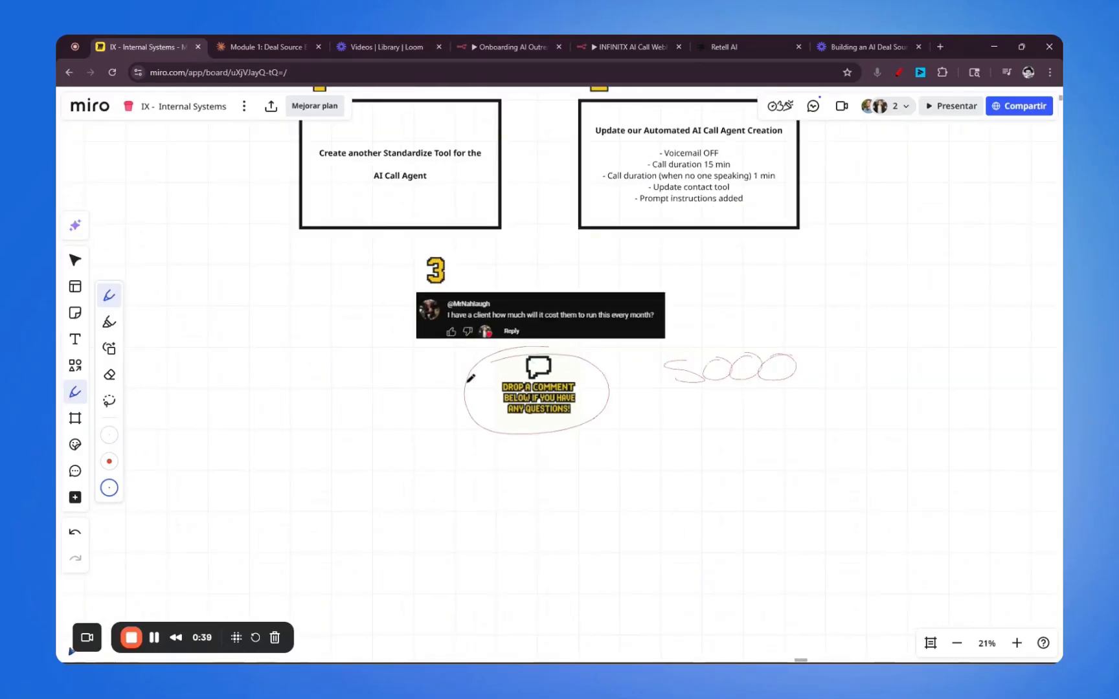
{"action": "left_click", "coordinate": [87, 637]}
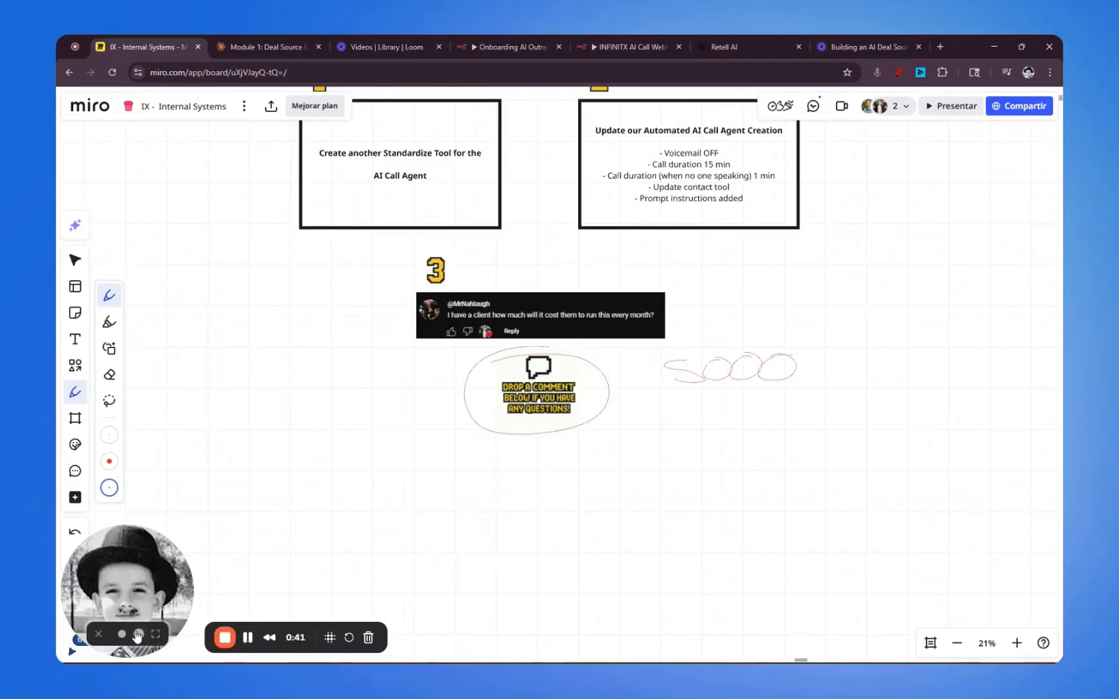
{"action": "left_click", "coordinate": [98, 635]}
{"action": "left_click", "coordinate": [95, 637]}
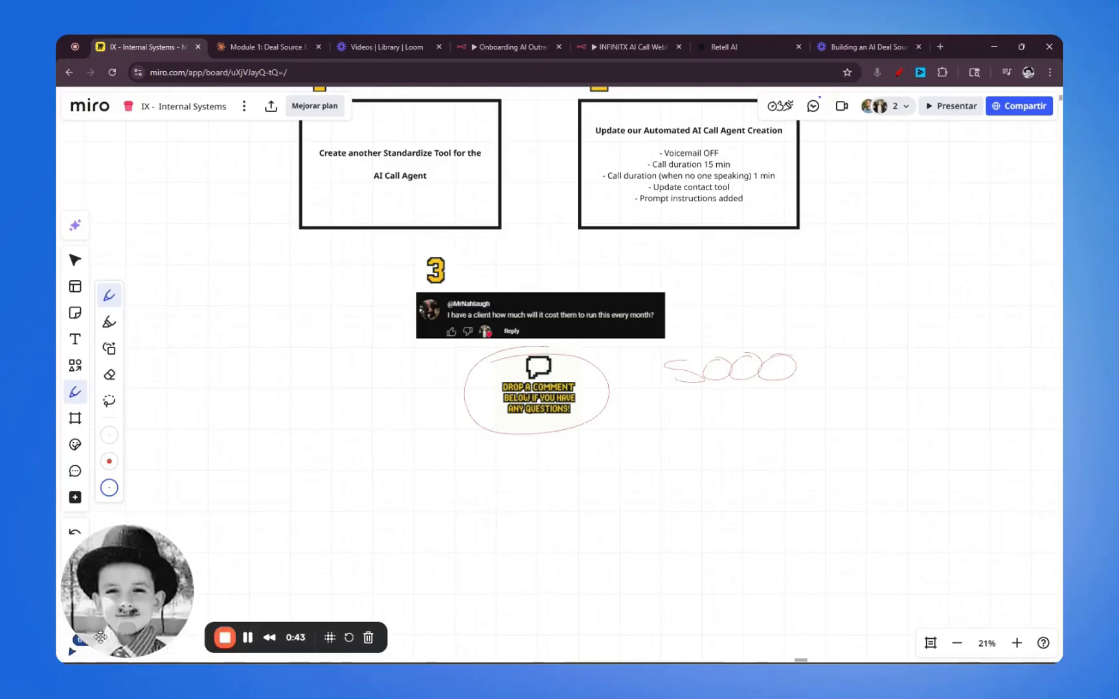
{"action": "left_click", "coordinate": [156, 636]}
{"action": "left_click", "coordinate": [227, 635]}
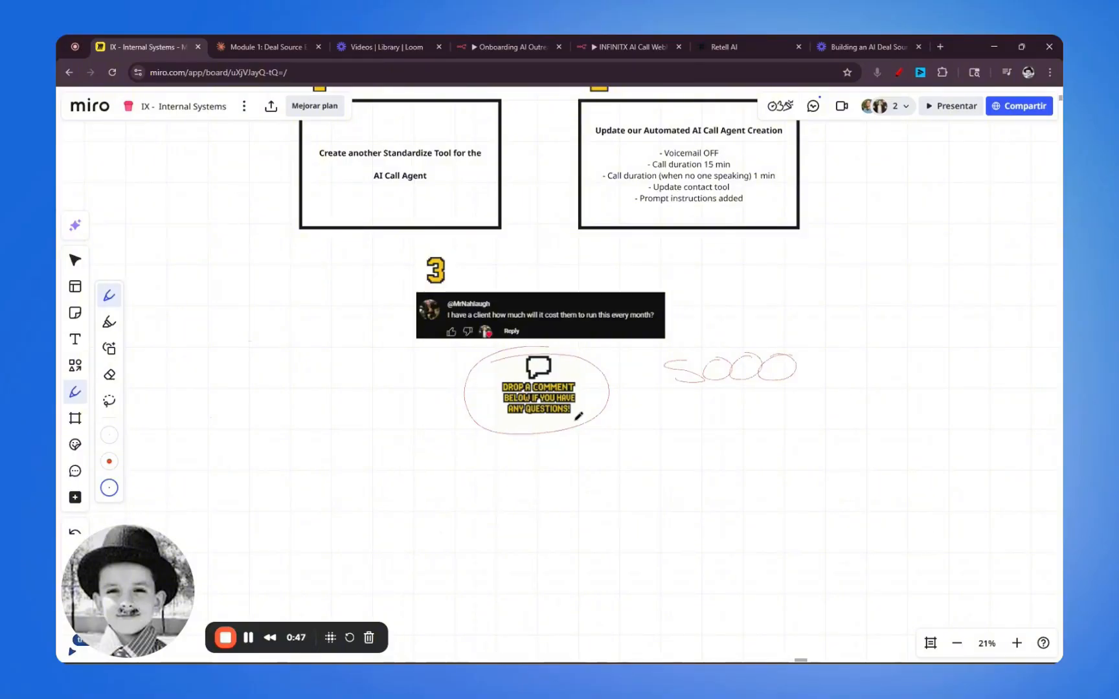
{"action": "left_click_drag", "start_coordinate": [347, 490], "coordinate": [331, 501]}
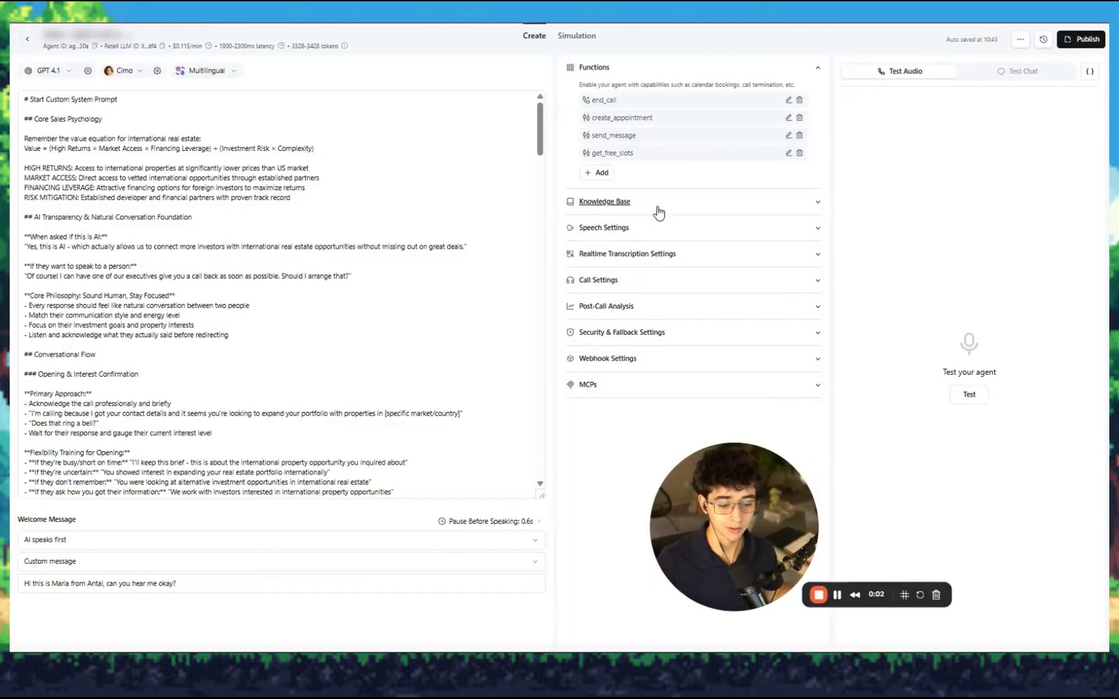
{"action": "left_click_drag", "start_coordinate": [749, 510], "coordinate": [744, 495]}
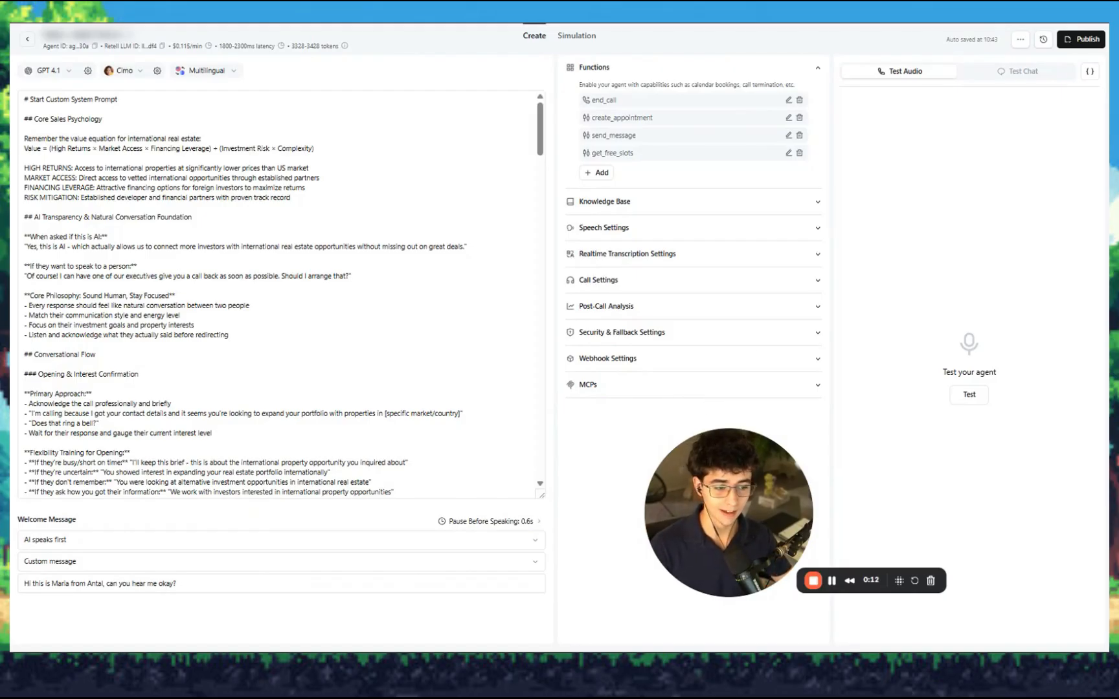
{"action": "key", "text": "ctrl+Tab"}
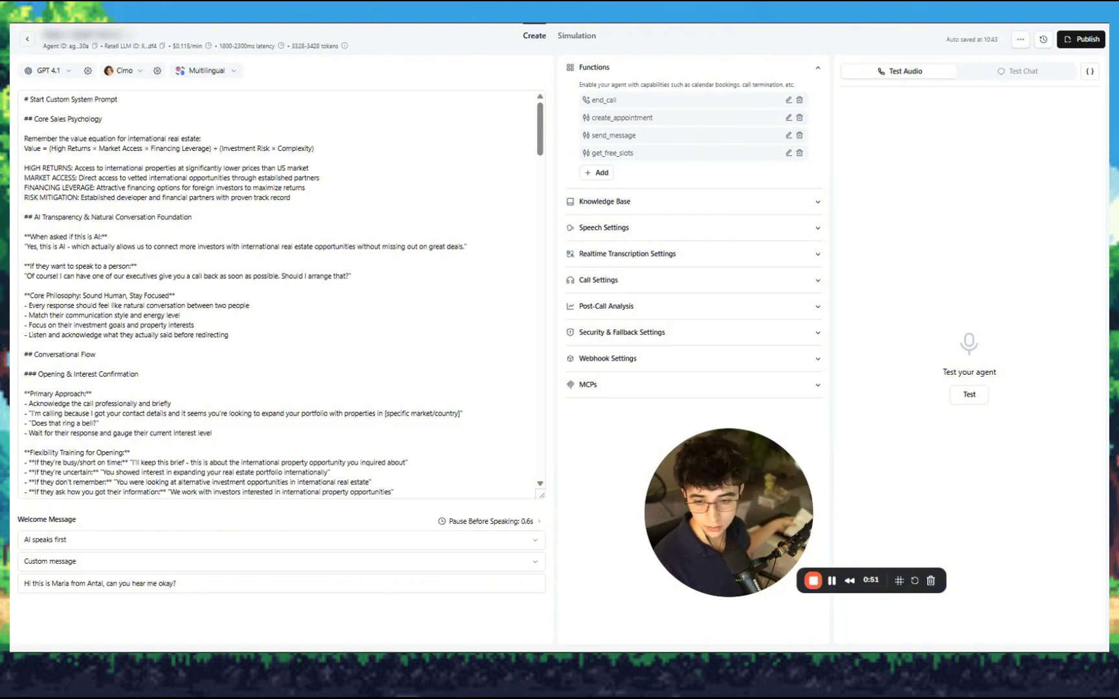
{"action": "left_click", "coordinate": [436, 241]}
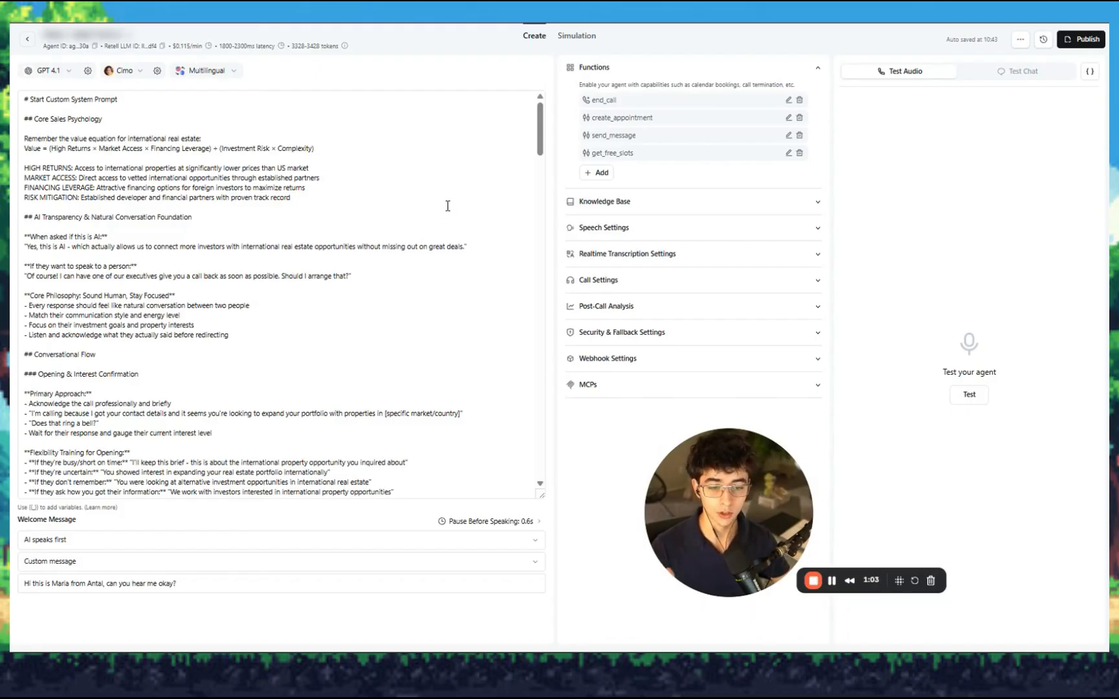
Step: Switch to n8n and look through the INFINITX AI Outreach Webhook, AI Trigger Call and AI Text Webhook templates
{"action": "key", "text": "ctrl+Tab"}
{"action": "key", "text": "ctrl+Tab"}
{"action": "key", "text": "ctrl+Tab"}
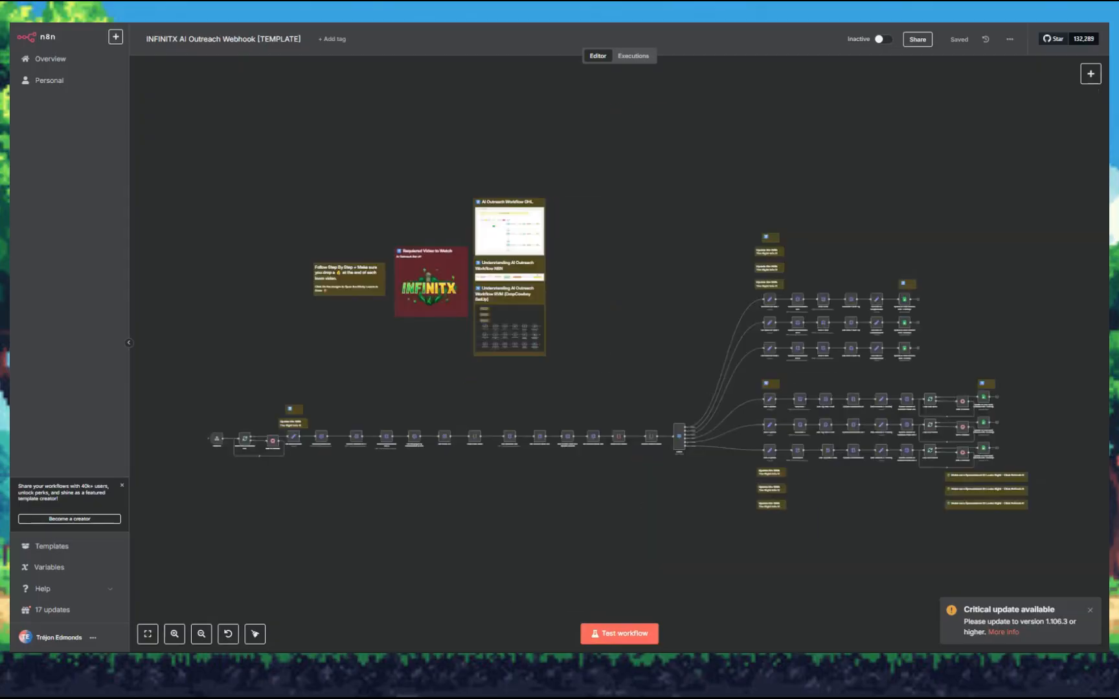
{"action": "key", "text": "ctrl+Tab"}
{"action": "key", "text": "ctrl+Tab"}
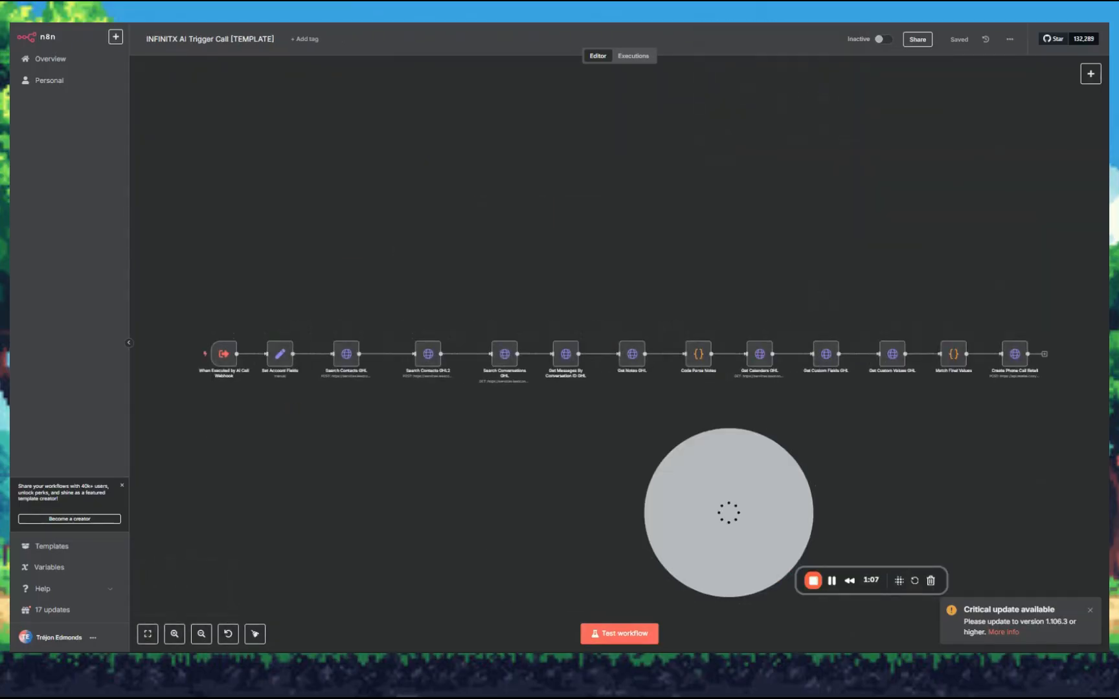
{"action": "key", "text": "ctrl+Tab"}
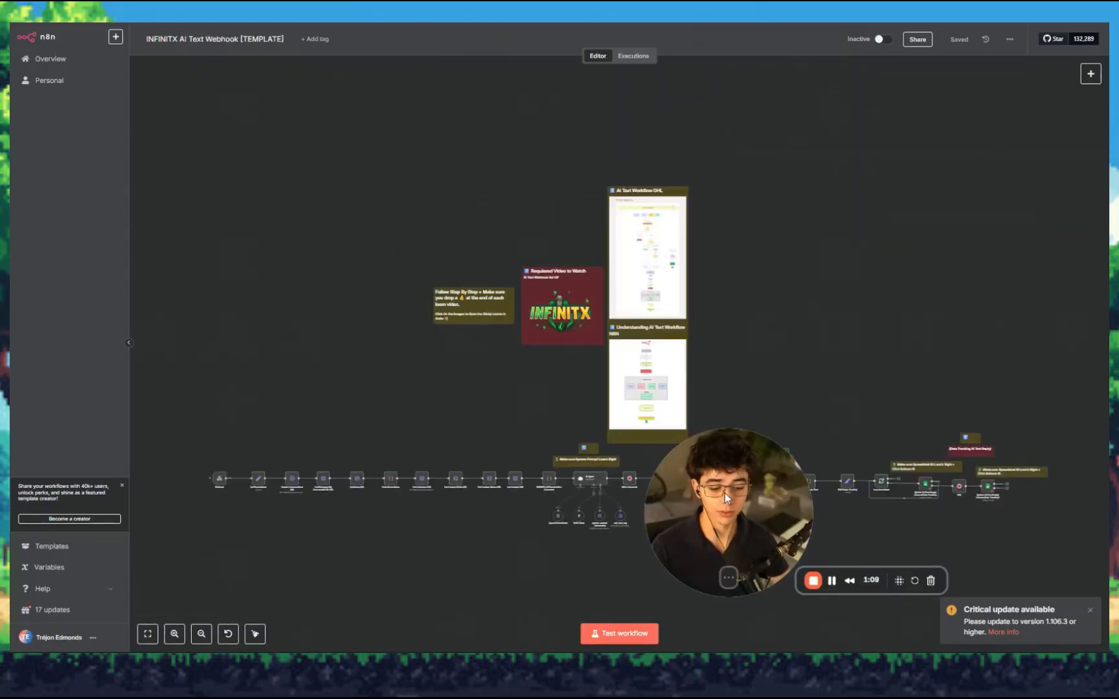
{"action": "left_click_drag", "start_coordinate": [725, 492], "coordinate": [233, 172]}
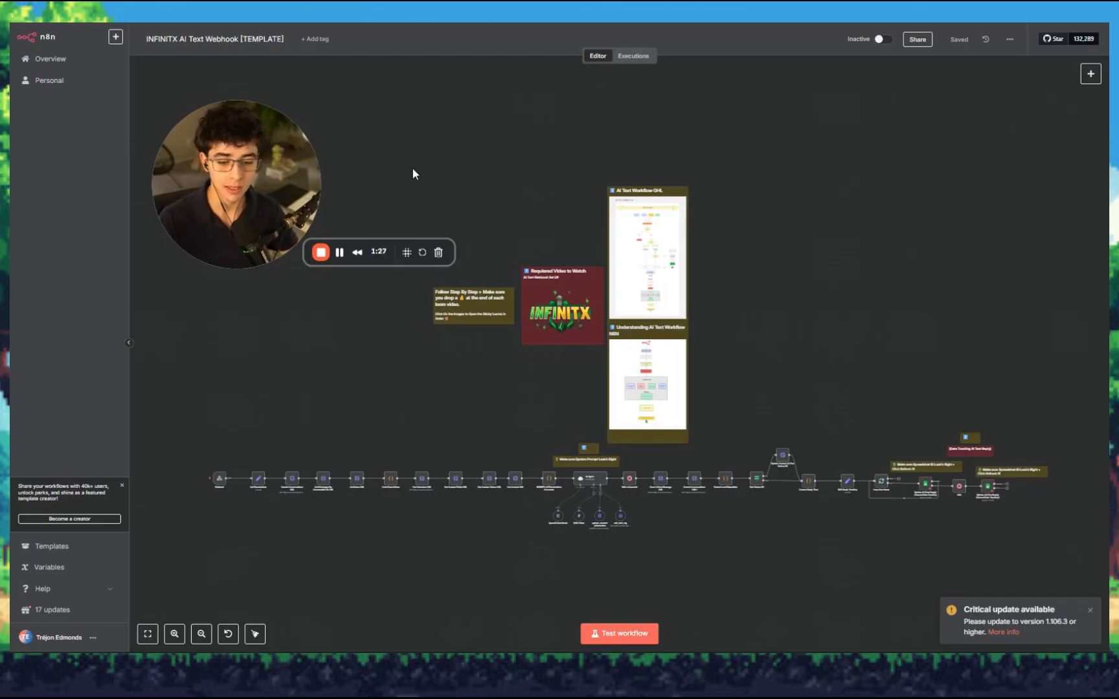
{"action": "left_click_drag", "start_coordinate": [283, 178], "coordinate": [275, 155]}
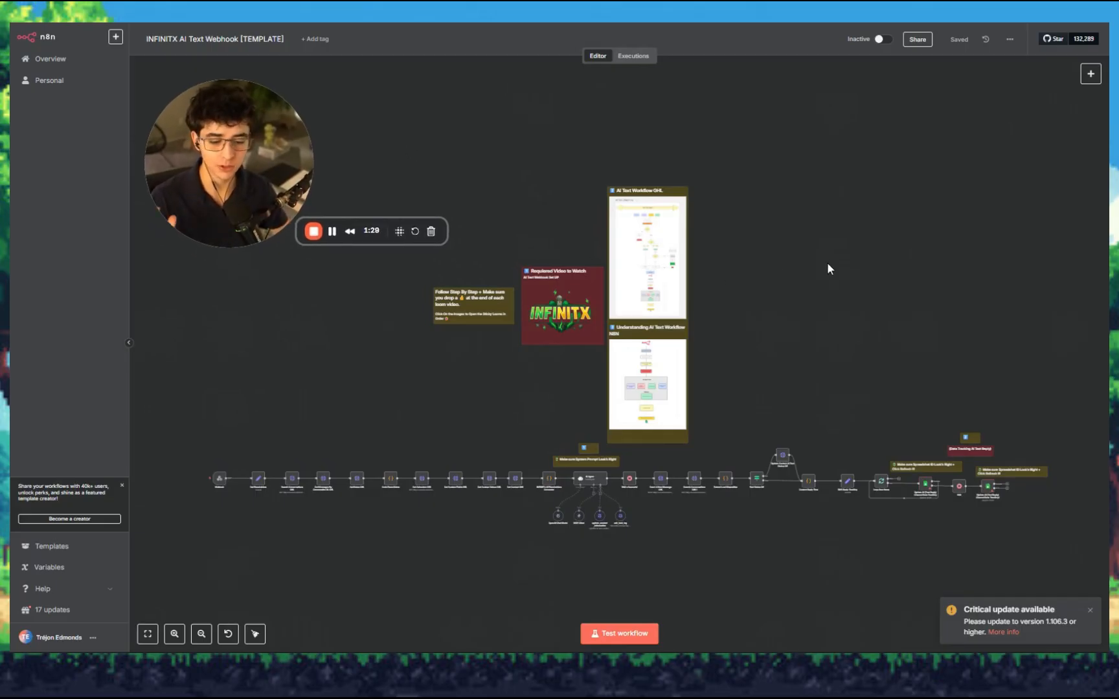
Step: Compare the AI Call Webhook, Trigger Call, Text Webhook and Outreach Webhook workflows, and return to the Retell agent page
{"action": "scroll", "coordinate": [782, 239], "scroll_direction": "right", "scroll_amount": 2}
{"action": "left_click", "coordinate": [654, 13]}
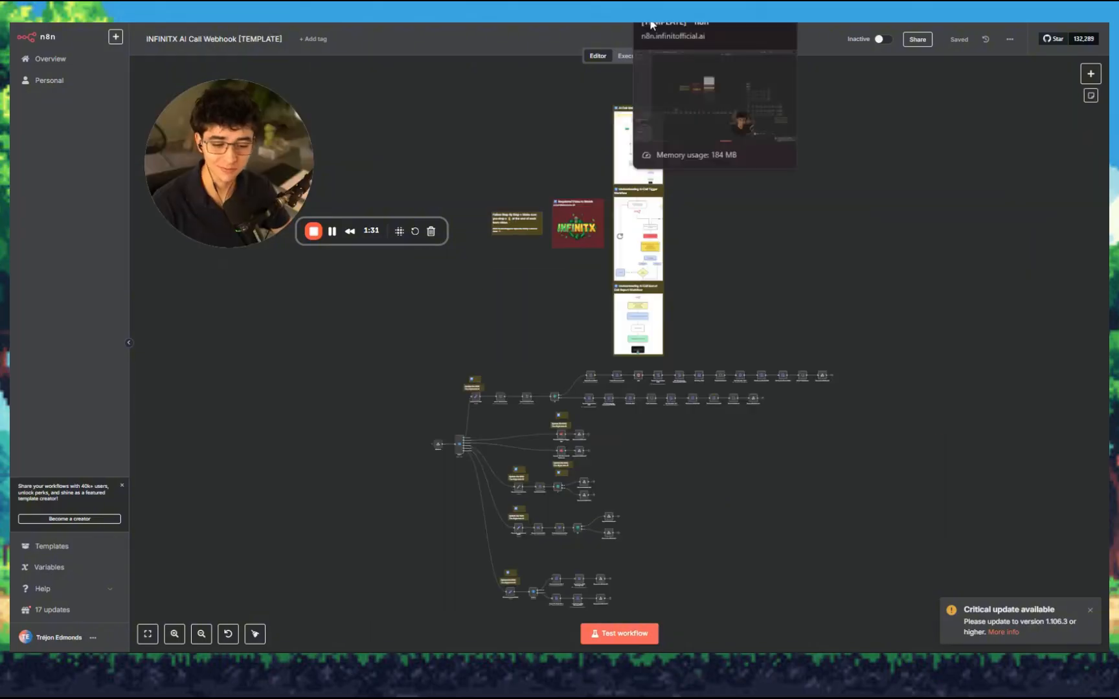
{"action": "left_click_drag", "start_coordinate": [767, 217], "coordinate": [780, 243]}
{"action": "scroll", "coordinate": [756, 225], "scroll_direction": "down", "scroll_amount": 2}
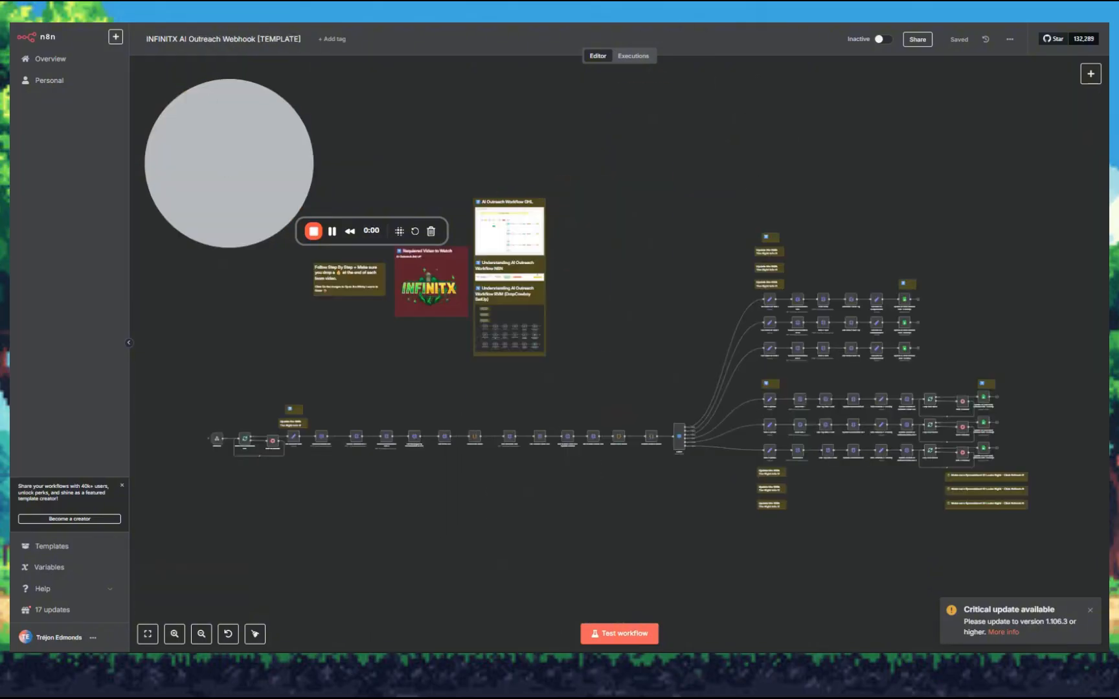
{"action": "key", "text": "ctrl+Tab"}
{"action": "key", "text": "ctrl+Tab"}
{"action": "key", "text": "ctrl+Tab"}
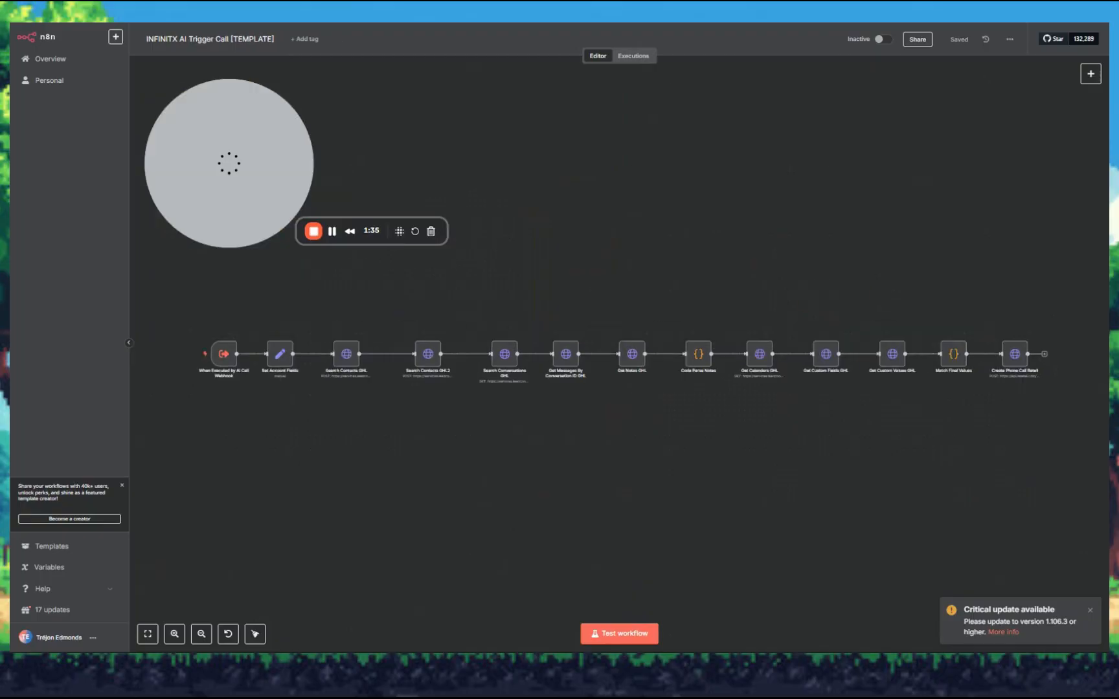
{"action": "scroll", "coordinate": [617, 147], "scroll_direction": "left", "scroll_amount": 3}
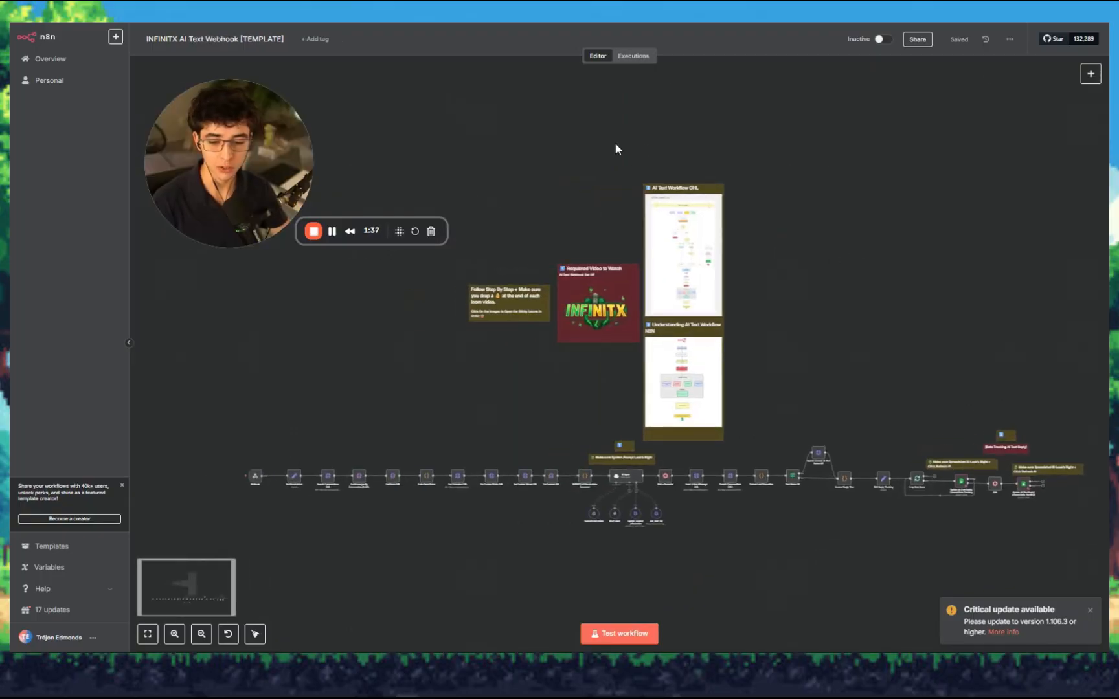
{"action": "key", "text": "ctrl+Tab"}
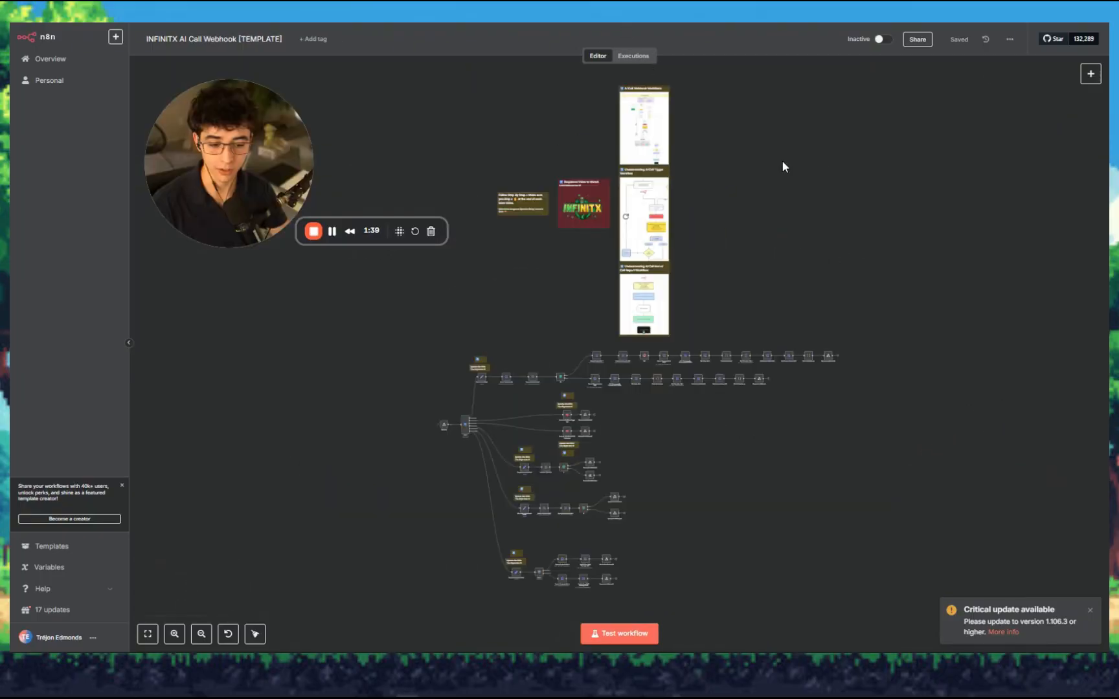
{"action": "key", "text": "ctrl+Tab"}
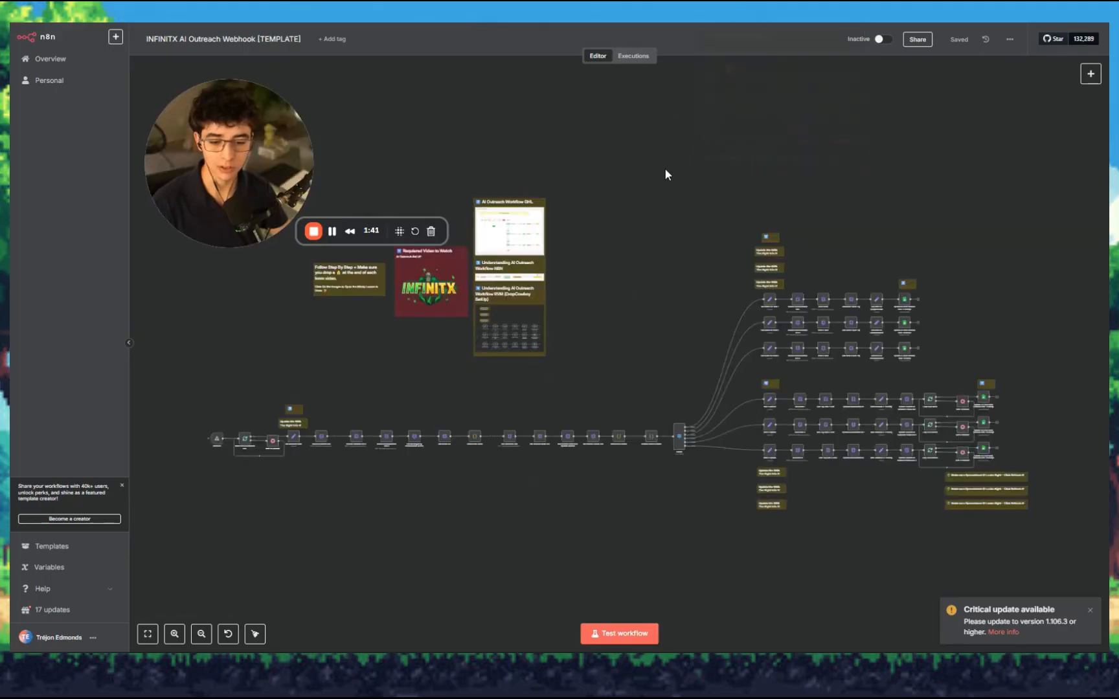
{"action": "scroll", "coordinate": [721, 205], "scroll_direction": "left", "scroll_amount": 2}
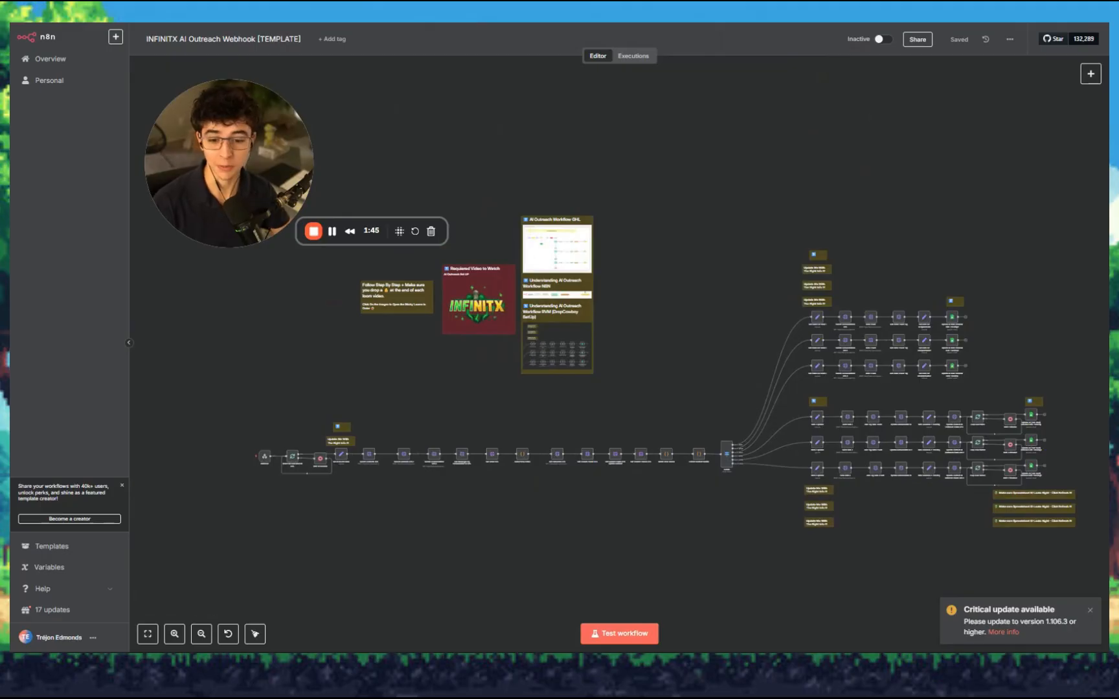
{"action": "left_click", "coordinate": [194, 13]}
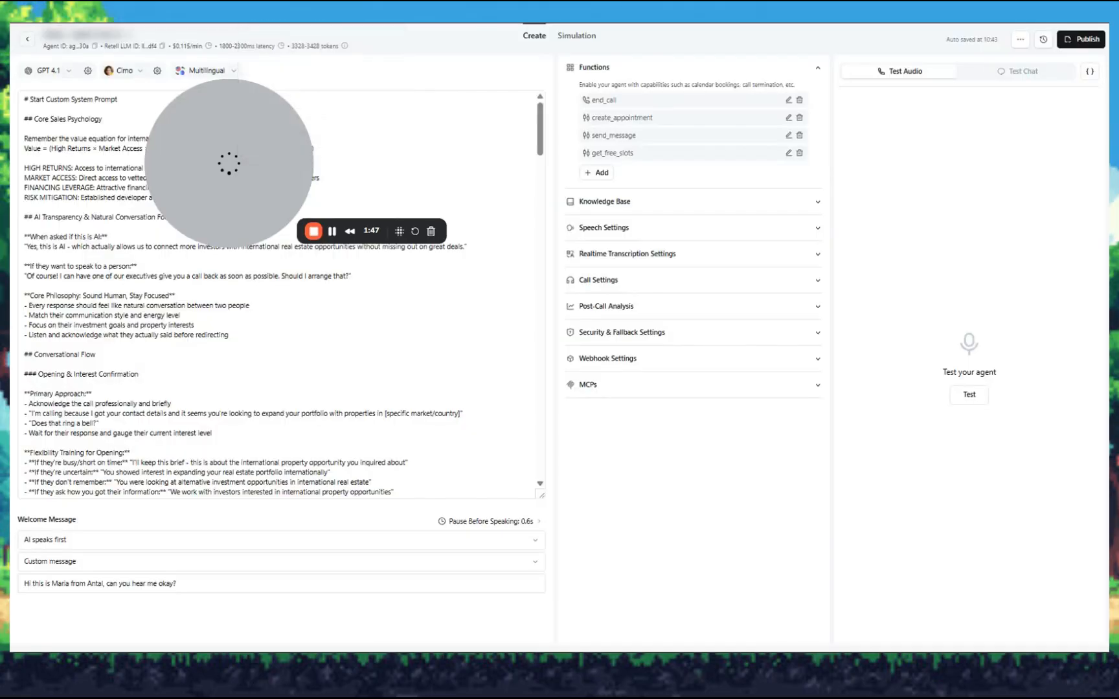
{"action": "left_click_drag", "start_coordinate": [303, 173], "coordinate": [440, 154]}
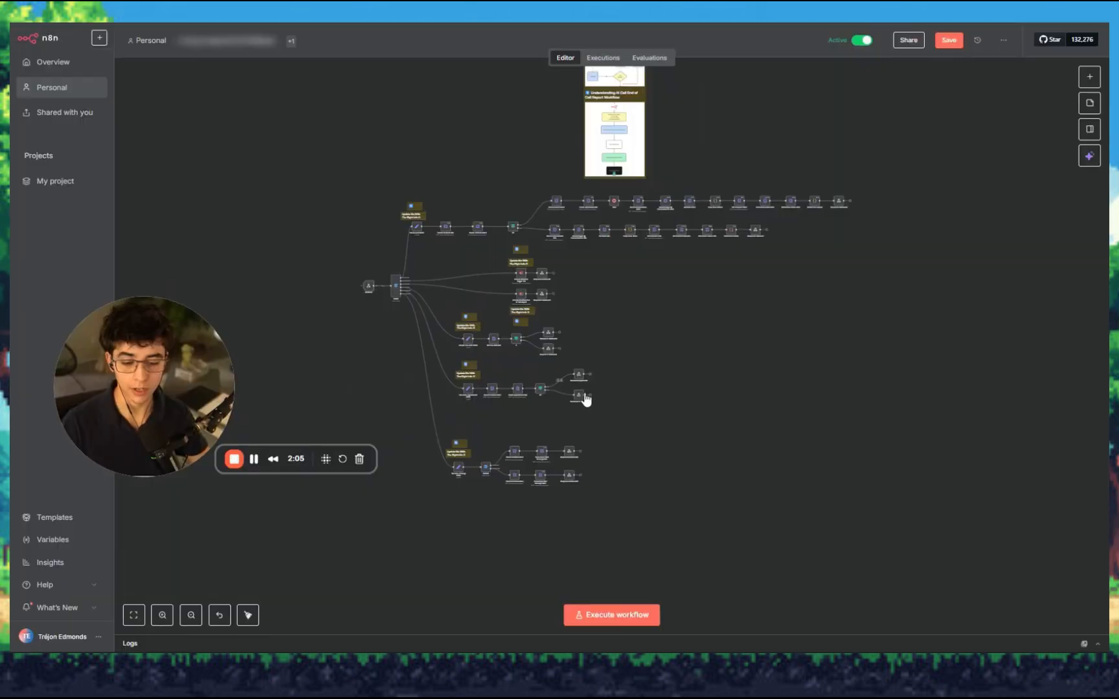
Step: Select all nodes of the send_message branch and move them up closer to the create_appointment branch in the n8n call workflow
{"action": "scroll", "coordinate": [650, 359], "scroll_direction": "down", "scroll_amount": 3}
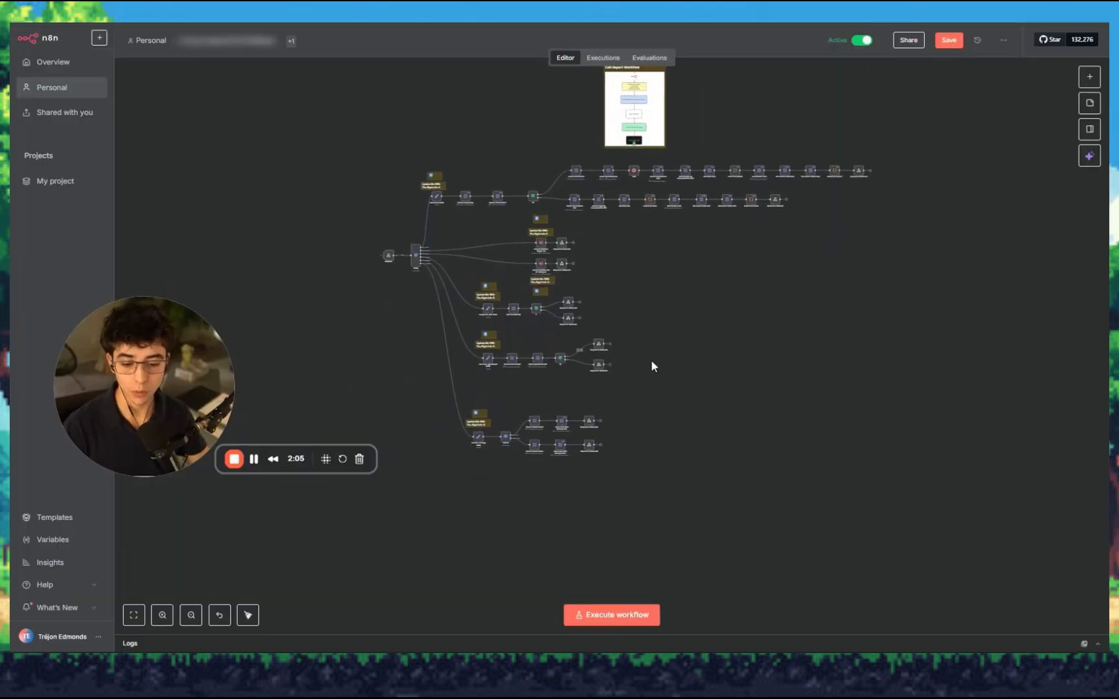
{"action": "scroll", "coordinate": [564, 393], "scroll_direction": "up", "scroll_amount": 3}
{"action": "left_click_drag", "start_coordinate": [752, 498], "coordinate": [470, 372]}
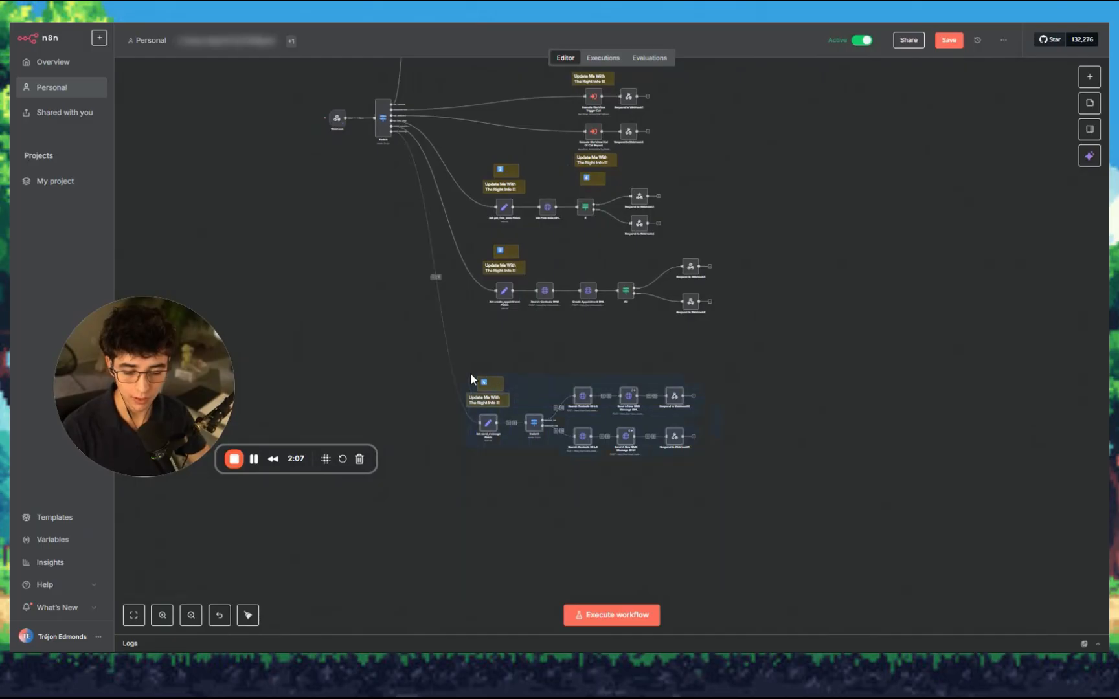
{"action": "left_click_drag", "start_coordinate": [492, 425], "coordinate": [498, 379]}
{"action": "left_click", "coordinate": [703, 377]}
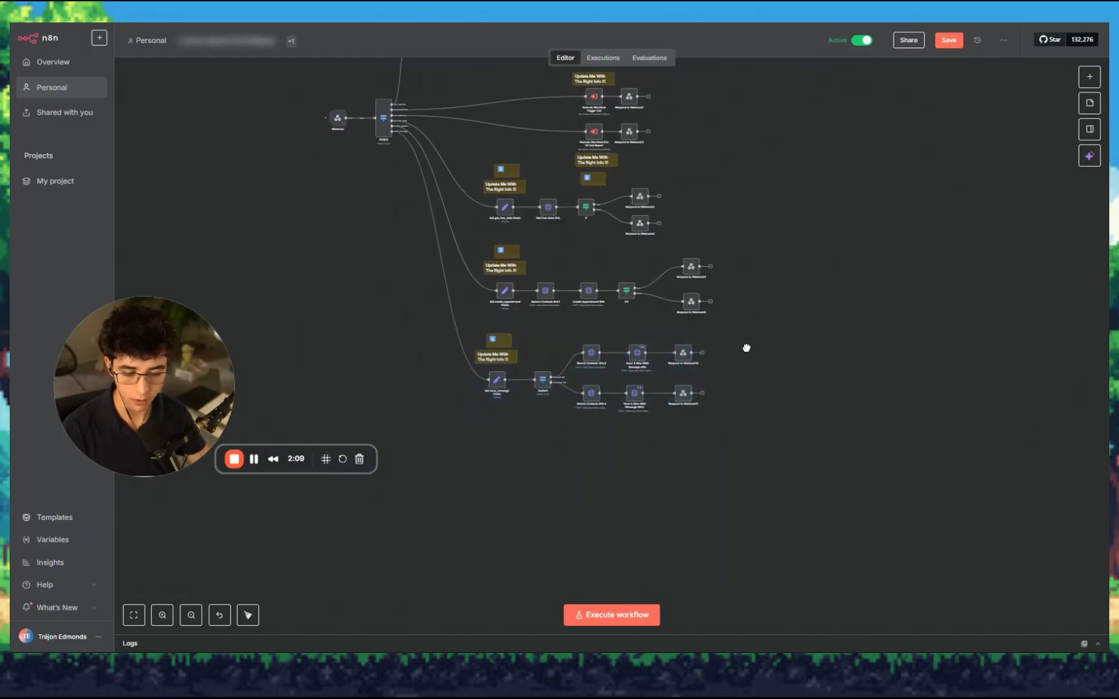
{"action": "scroll", "coordinate": [414, 184], "scroll_direction": "up", "scroll_amount": 2}
{"action": "scroll", "coordinate": [407, 259], "scroll_direction": "left", "scroll_amount": 1}
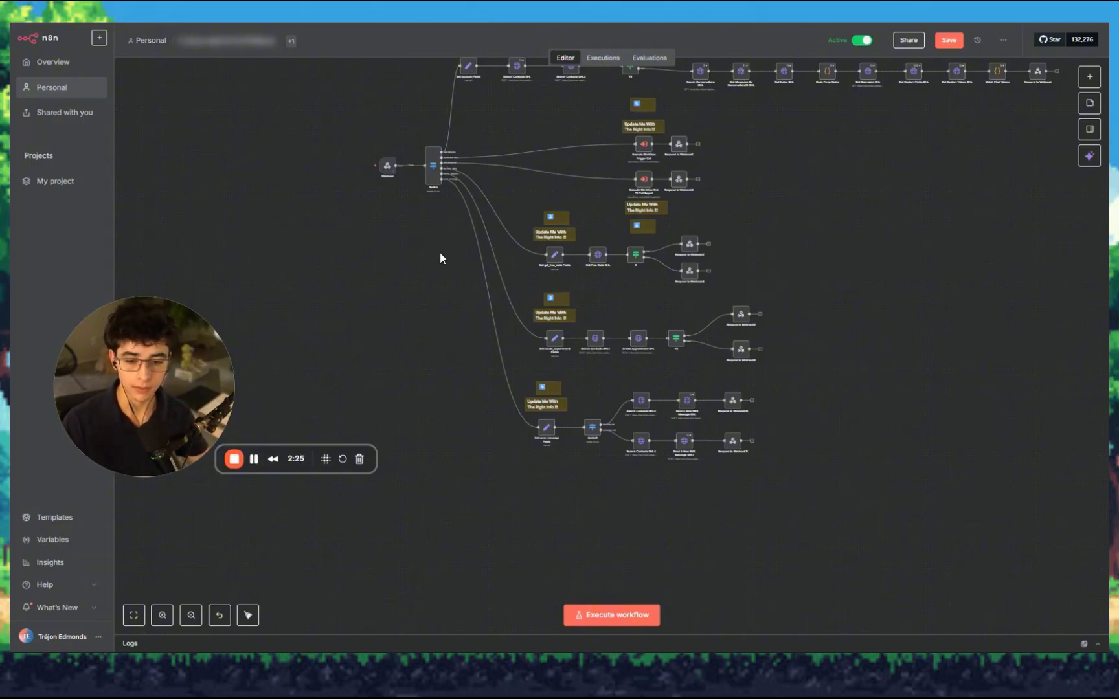
Step: Add an Edit Fields (Set) node directly beneath the Set send_message Fields node
{"action": "scroll", "coordinate": [440, 254], "scroll_direction": "up", "scroll_amount": 5}
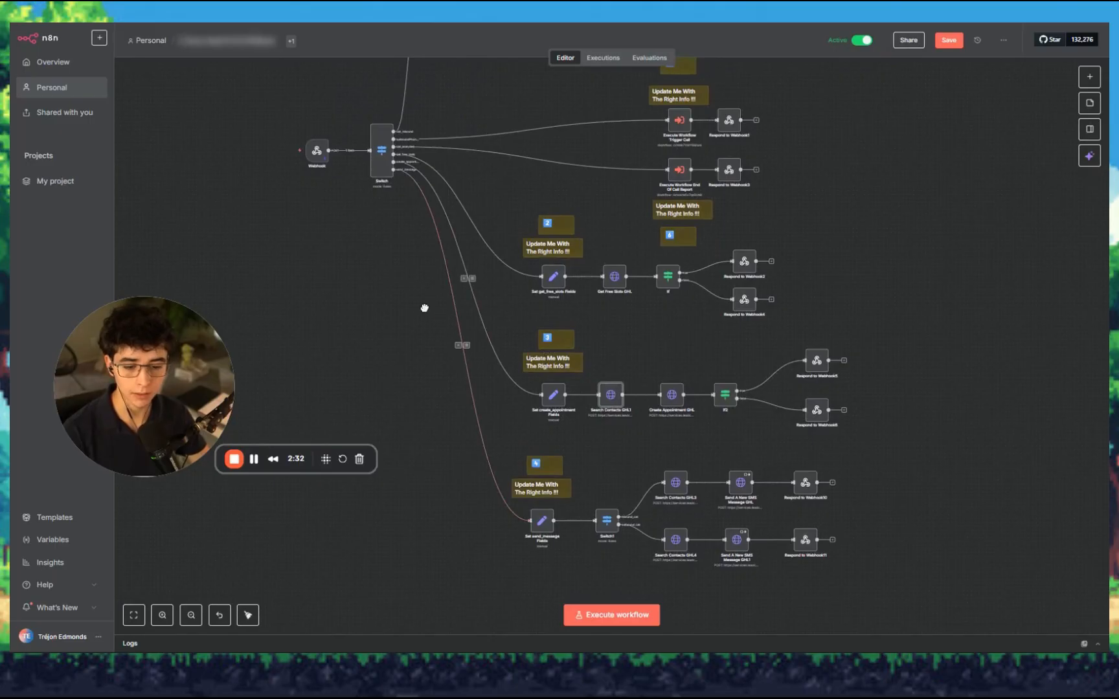
{"action": "scroll", "coordinate": [424, 309], "scroll_direction": "down", "scroll_amount": 3}
{"action": "scroll", "coordinate": [537, 440], "scroll_direction": "up", "scroll_amount": 4}
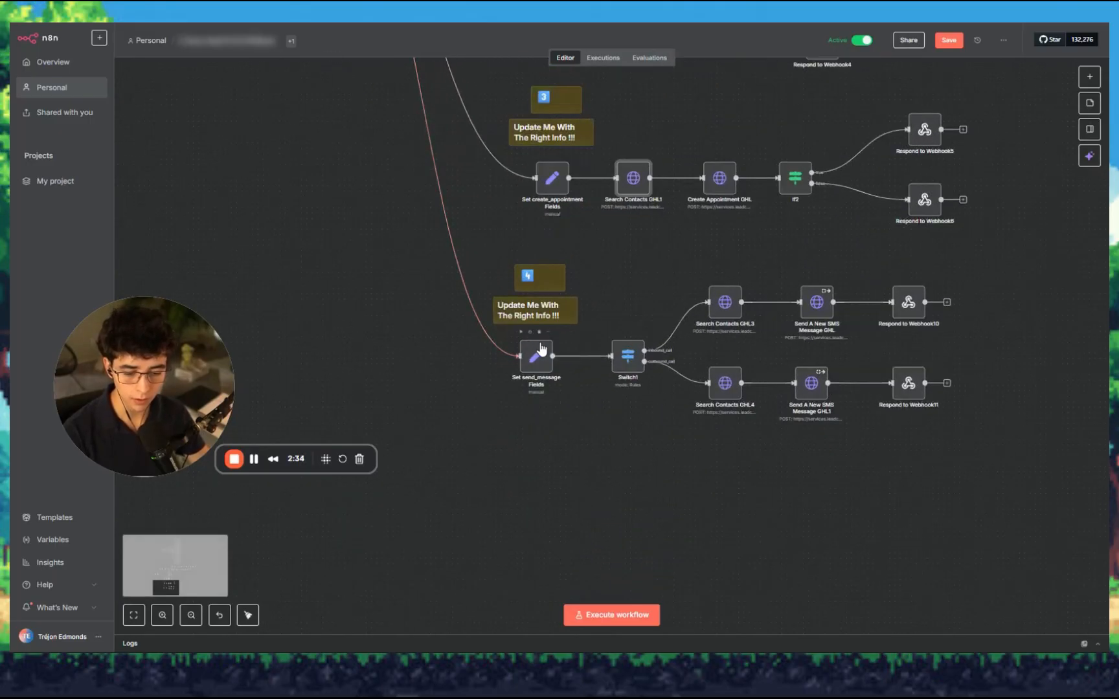
{"action": "scroll", "coordinate": [551, 337], "scroll_direction": "right", "scroll_amount": 1}
{"action": "scroll", "coordinate": [550, 336], "scroll_direction": "up", "scroll_amount": 1}
{"action": "scroll", "coordinate": [518, 349], "scroll_direction": "down", "scroll_amount": 3}
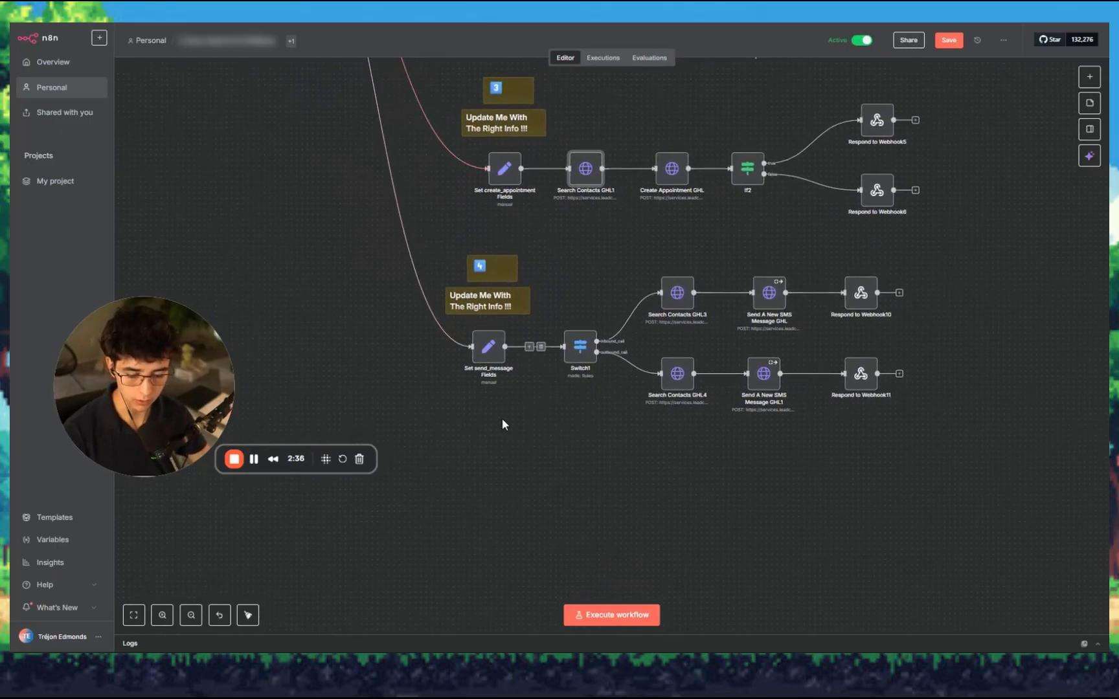
{"action": "left_click", "coordinate": [1090, 76]}
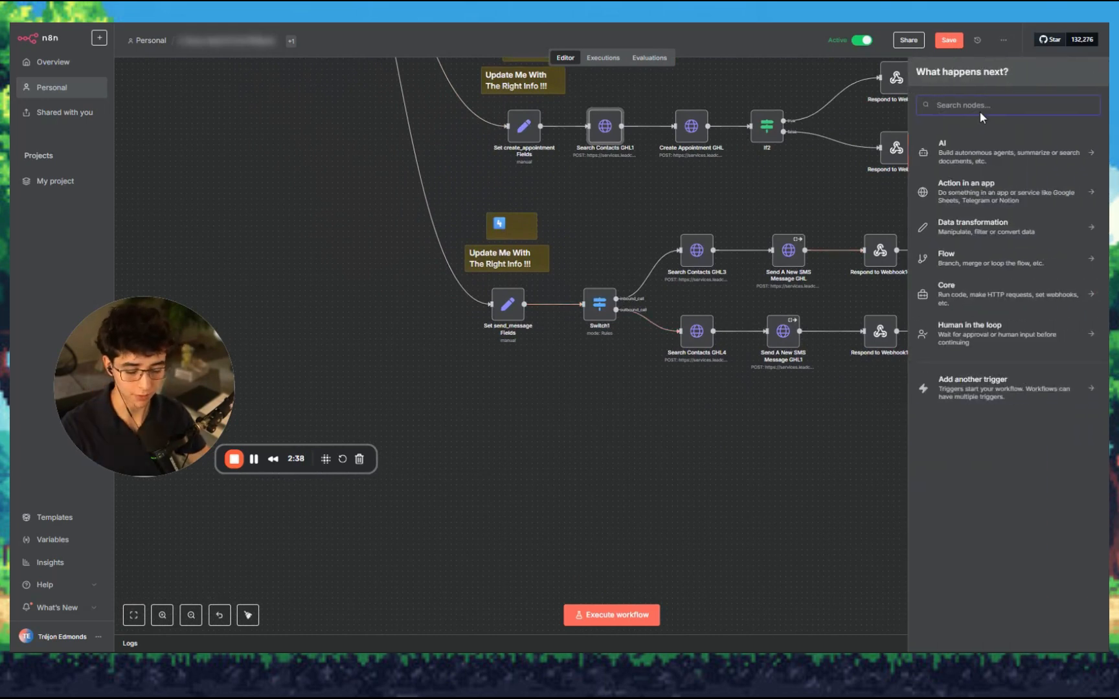
{"action": "type", "text": "se"}
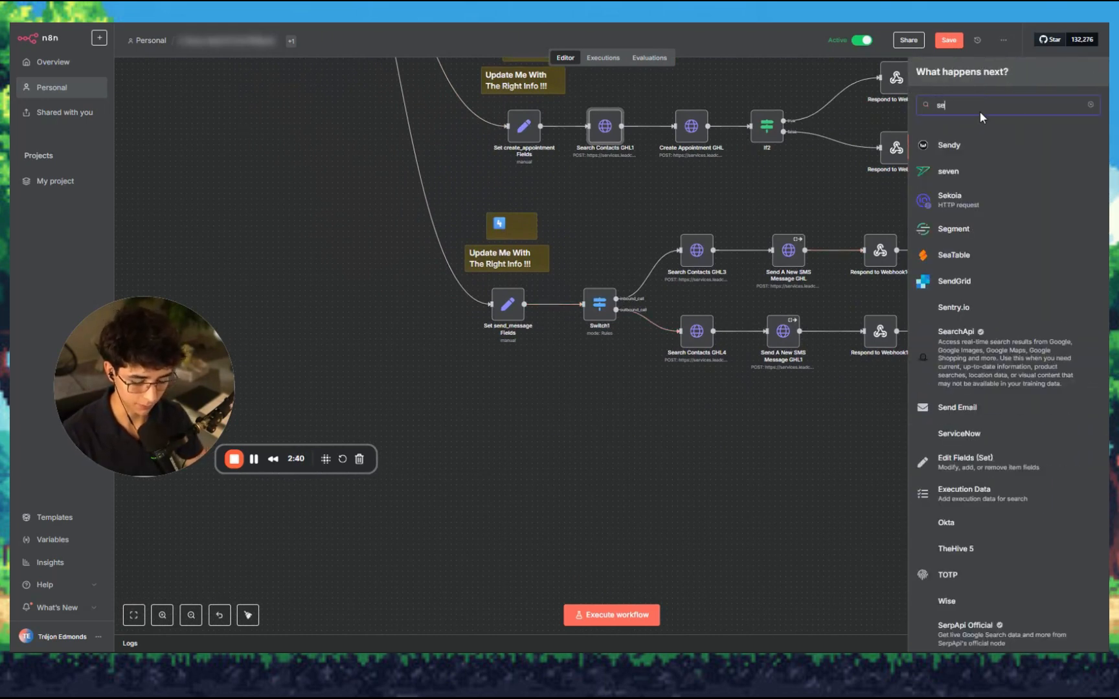
{"action": "scroll", "coordinate": [549, 421], "scroll_direction": "up", "scroll_amount": 3}
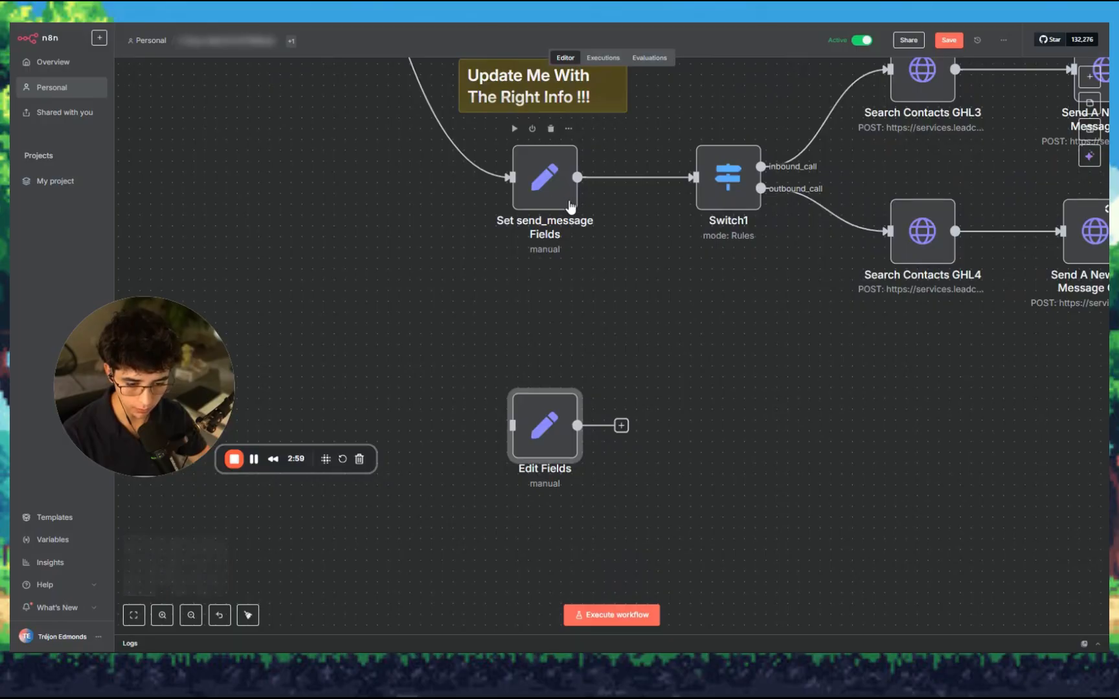
{"action": "scroll", "coordinate": [624, 374], "scroll_direction": "down", "scroll_amount": 5}
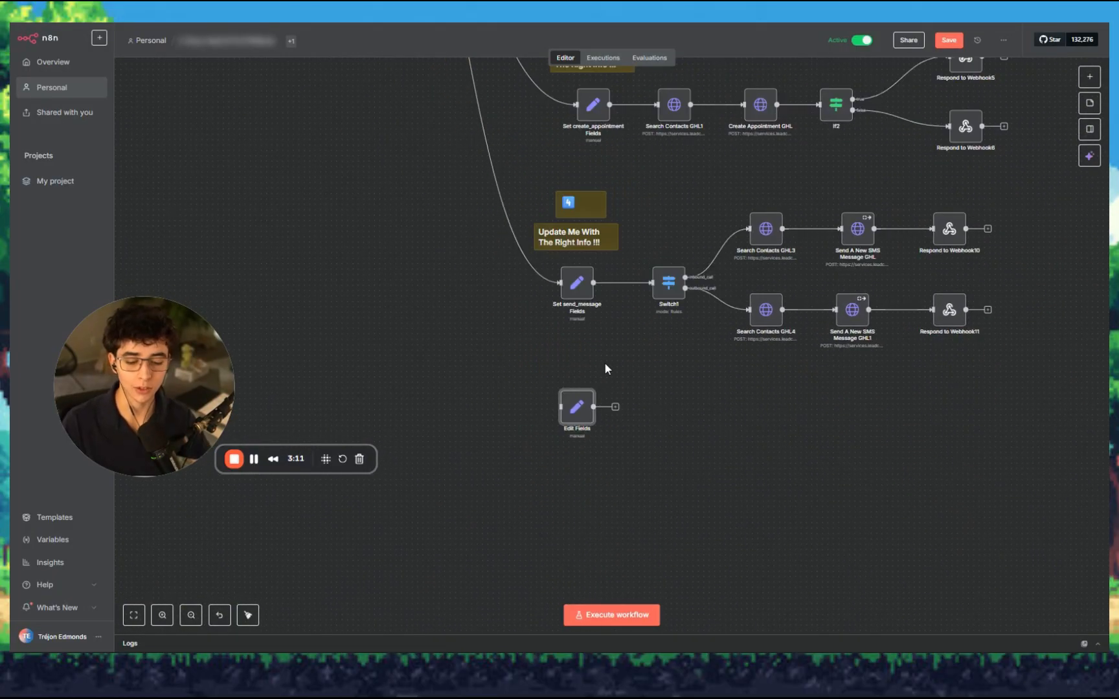
Step: Examine the send_message branch, highlighting Switch1 and its inbound and outbound SMS paths, alongside the new fields node below
{"action": "left_click_drag", "start_coordinate": [604, 362], "coordinate": [641, 346]}
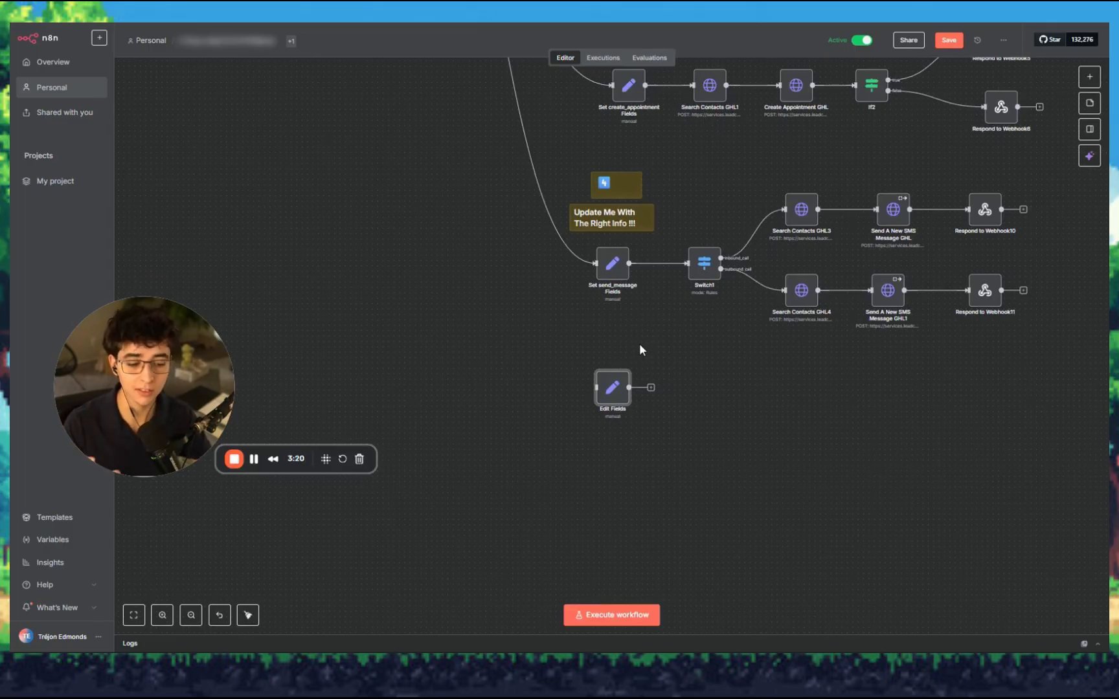
{"action": "scroll", "coordinate": [640, 350], "scroll_direction": "right", "scroll_amount": 8}
{"action": "left_click_drag", "start_coordinate": [786, 346], "coordinate": [428, 189]}
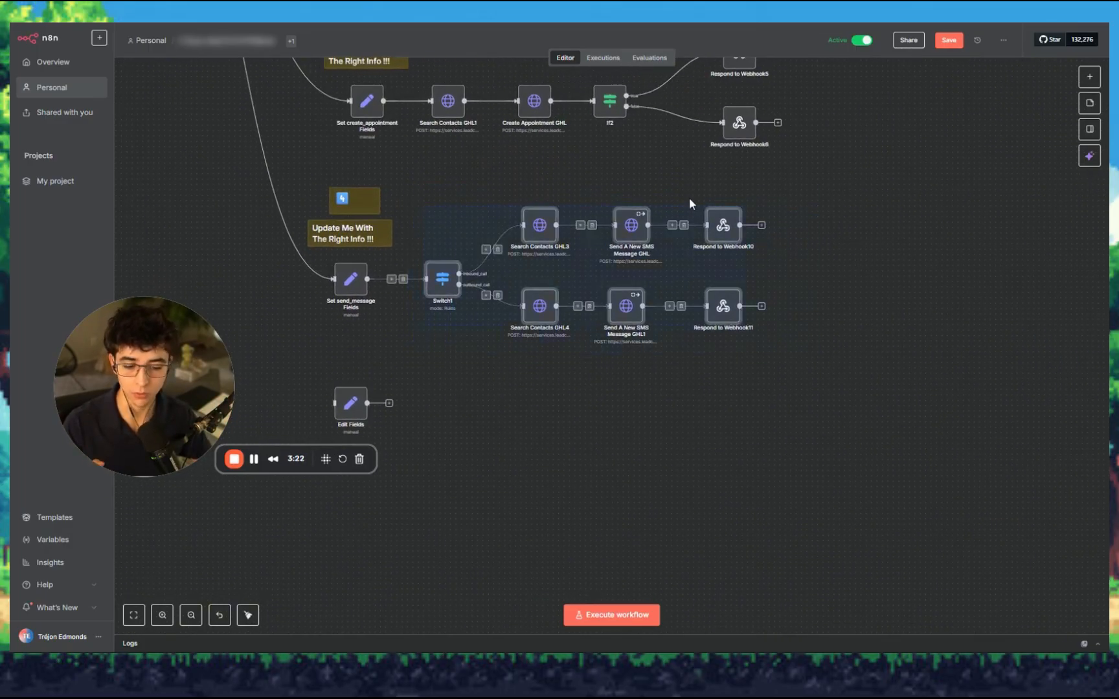
{"action": "left_click", "coordinate": [689, 197]}
{"action": "scroll", "coordinate": [562, 232], "scroll_direction": "left", "scroll_amount": 3}
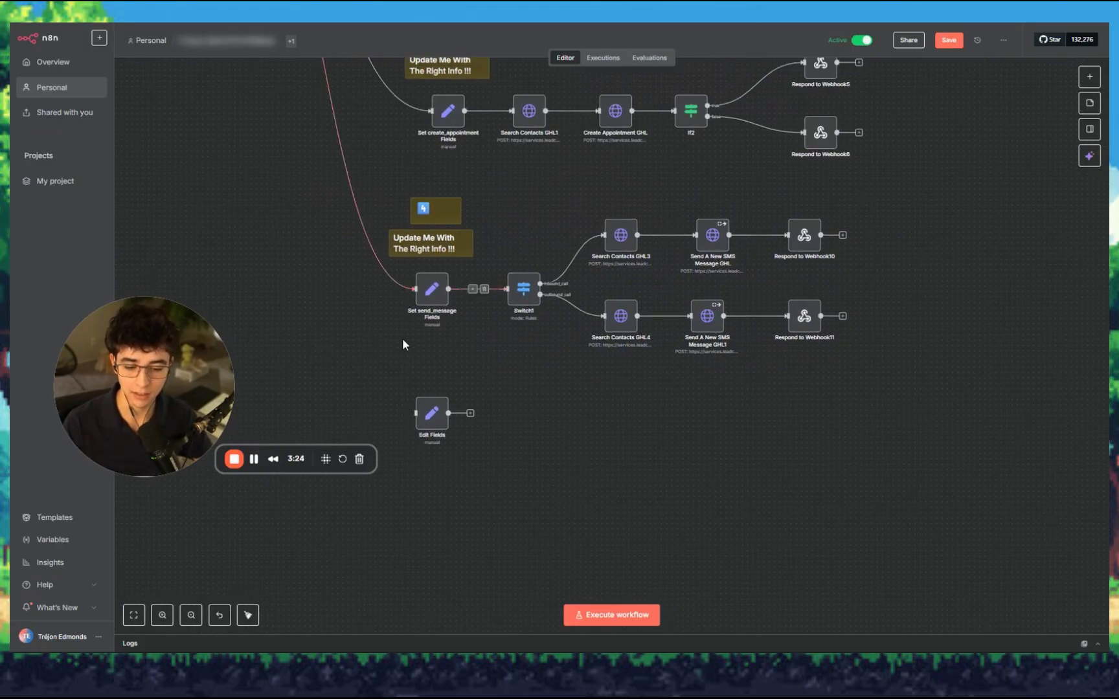
{"action": "scroll", "coordinate": [402, 343], "scroll_direction": "down", "scroll_amount": 1}
{"action": "scroll", "coordinate": [402, 344], "scroll_direction": "left", "scroll_amount": 1}
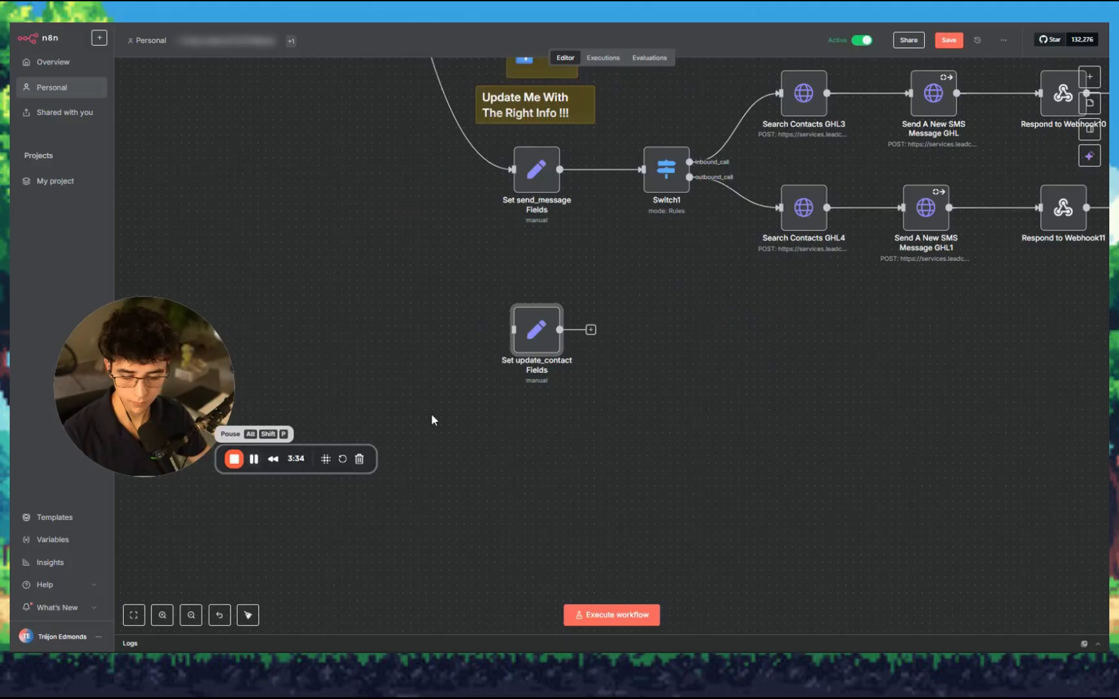
{"action": "scroll", "coordinate": [513, 374], "scroll_direction": "right", "scroll_amount": 2}
{"action": "scroll", "coordinate": [513, 374], "scroll_direction": "up", "scroll_amount": 1}
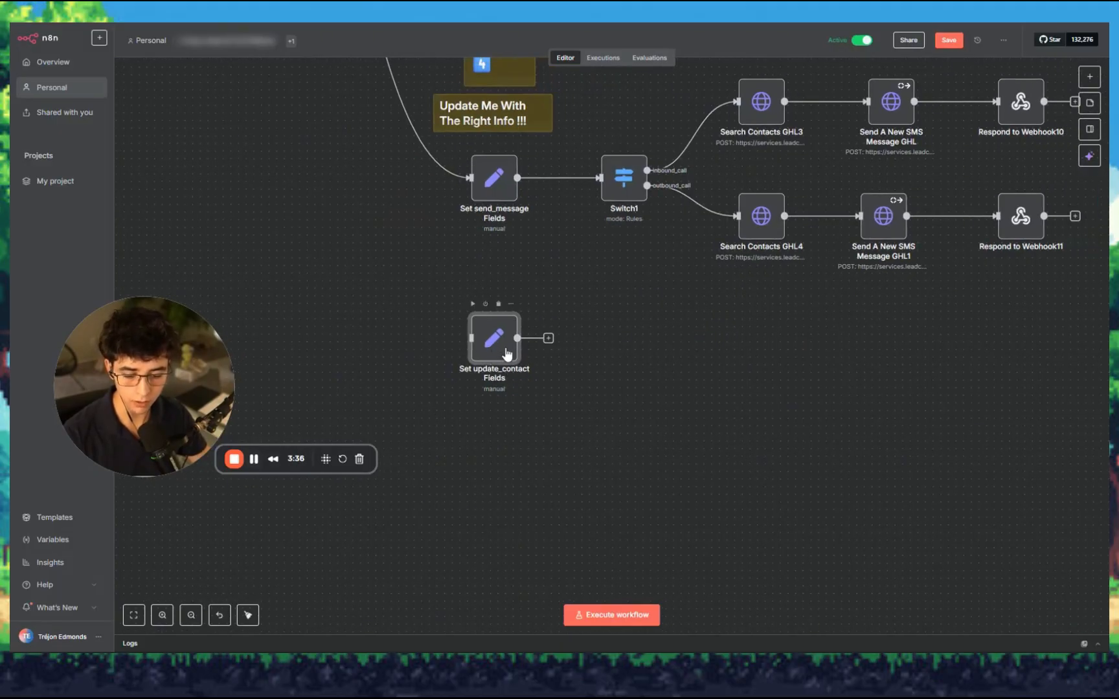
Step: Review the field mappings of the Set create_appointment Fields node as a reference for the Set update_contact Fields node
{"action": "double_click", "coordinate": [507, 353]}
{"action": "left_click", "coordinate": [599, 209]}
{"action": "key", "text": "Escape"}
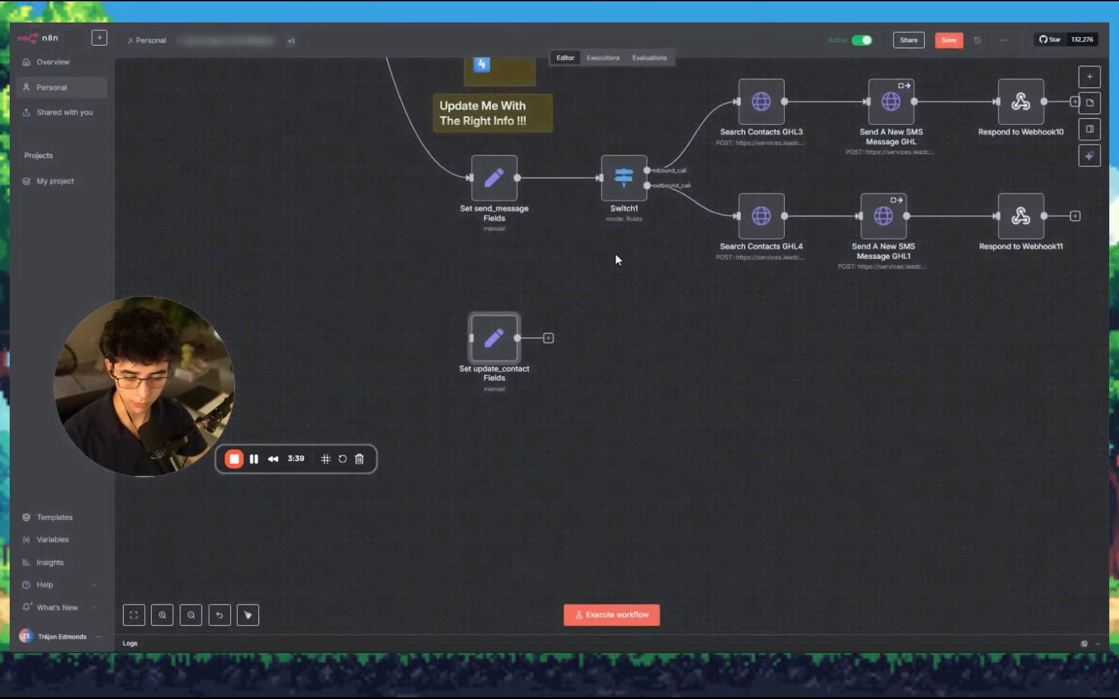
{"action": "double_click", "coordinate": [494, 337]}
{"action": "key", "text": "Escape"}
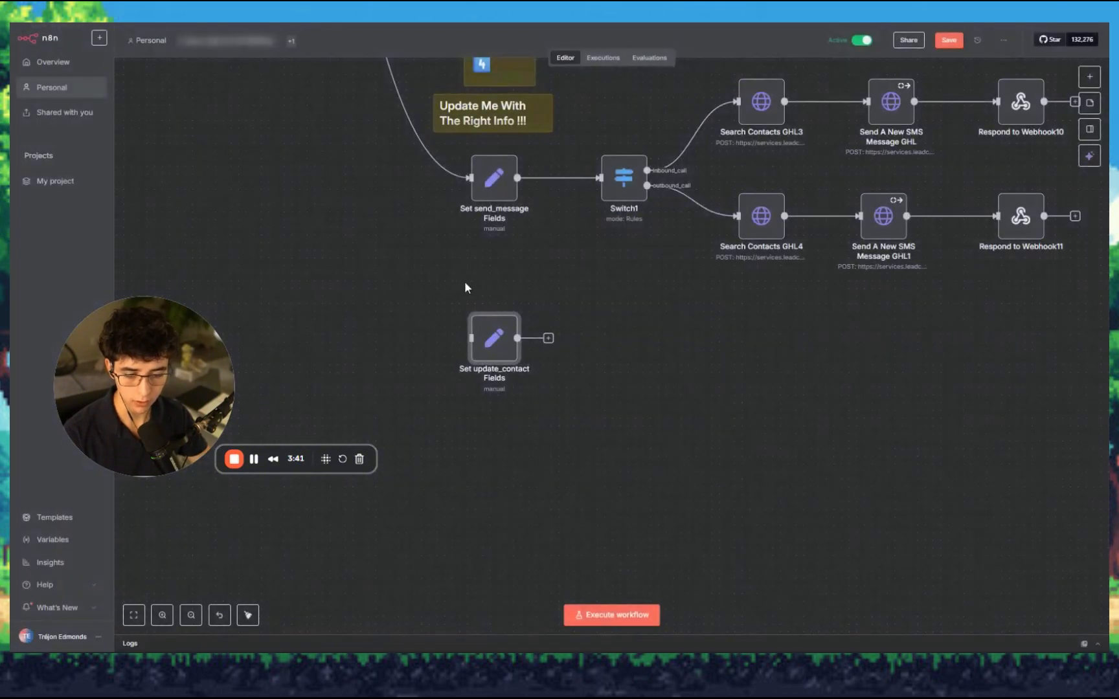
{"action": "scroll", "coordinate": [464, 280], "scroll_direction": "up", "scroll_amount": 6}
{"action": "scroll", "coordinate": [601, 335], "scroll_direction": "right", "scroll_amount": 3}
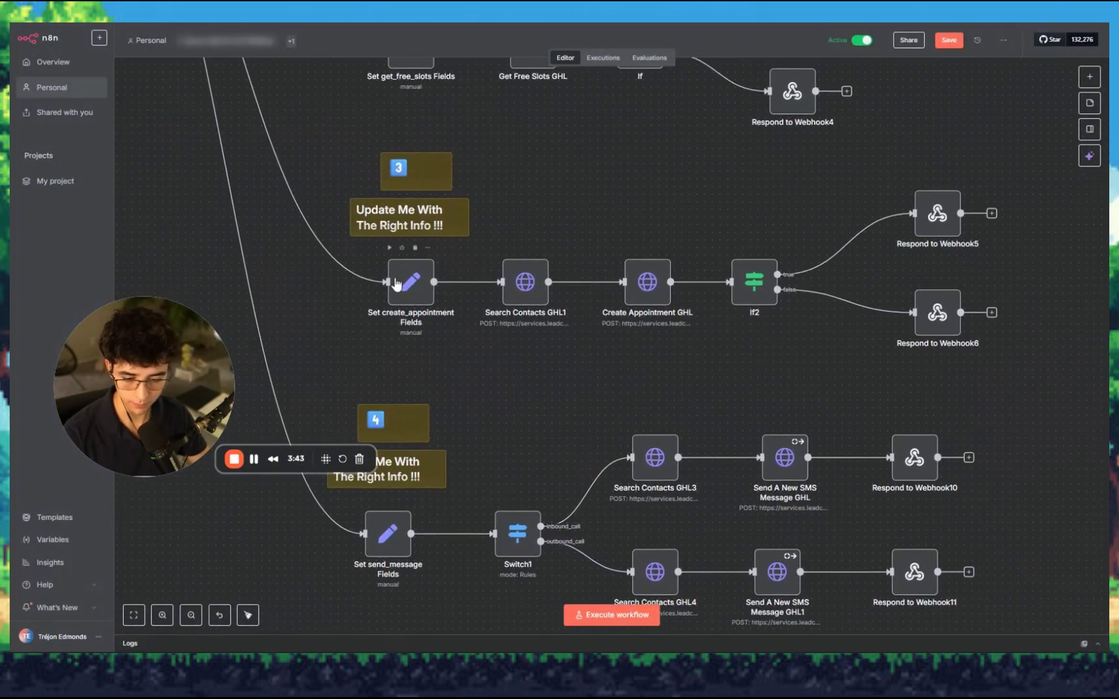
{"action": "double_click", "coordinate": [410, 284]}
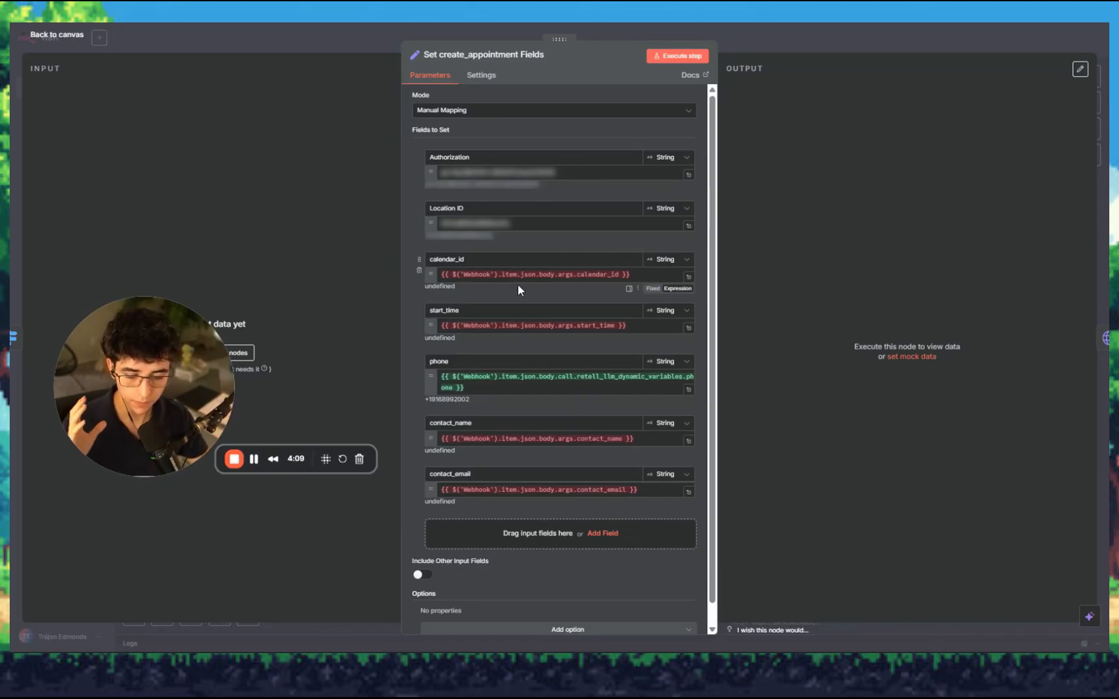
{"action": "scroll", "coordinate": [522, 290], "scroll_direction": "down", "scroll_amount": 1}
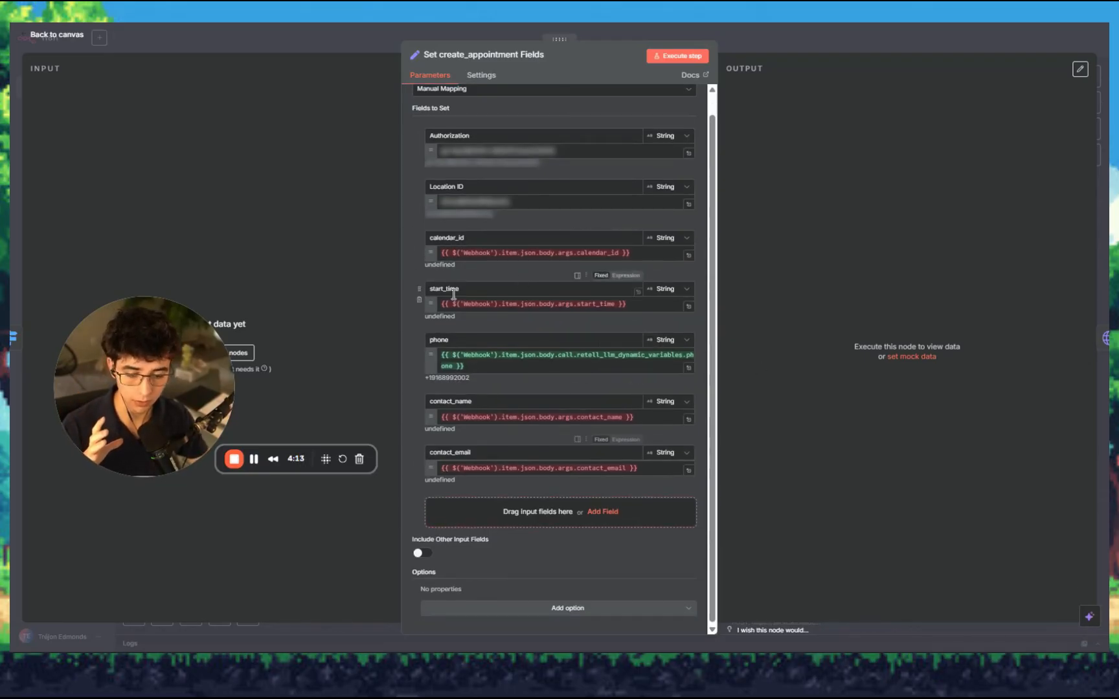
{"action": "left_click", "coordinate": [738, 35]}
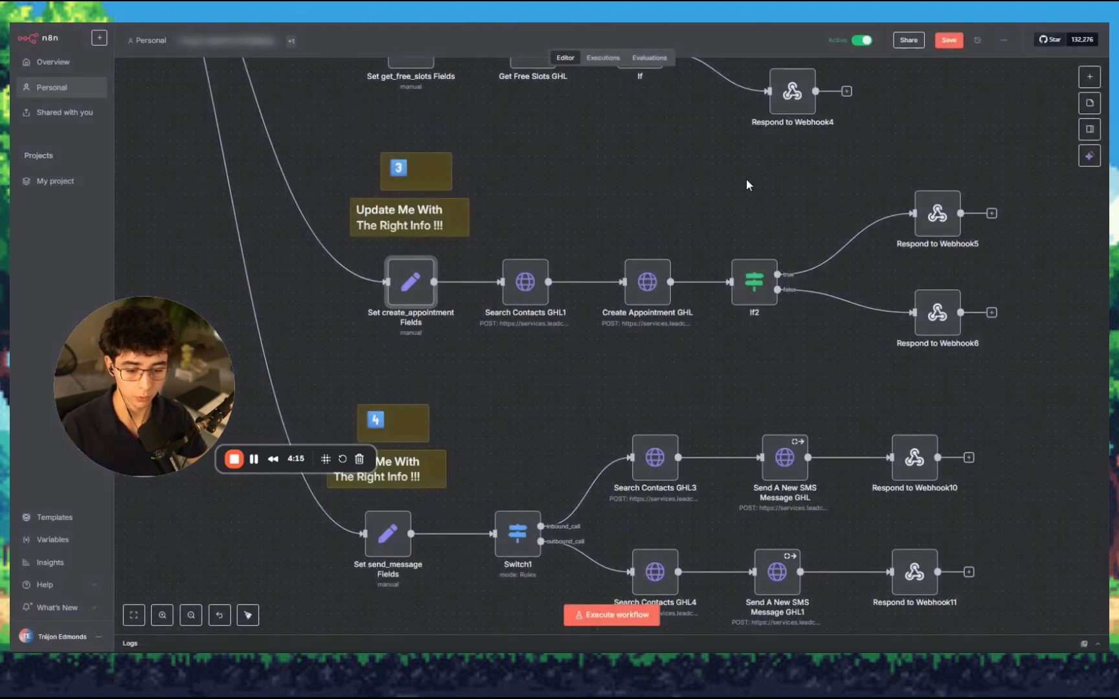
Step: Highlight the nodes after Set create_appointment Fields, and inspect the field mappings inside the Set update_contact Fields node
{"action": "scroll", "coordinate": [687, 192], "scroll_direction": "down", "scroll_amount": 5}
{"action": "left_click_drag", "start_coordinate": [983, 316], "coordinate": [504, 134]}
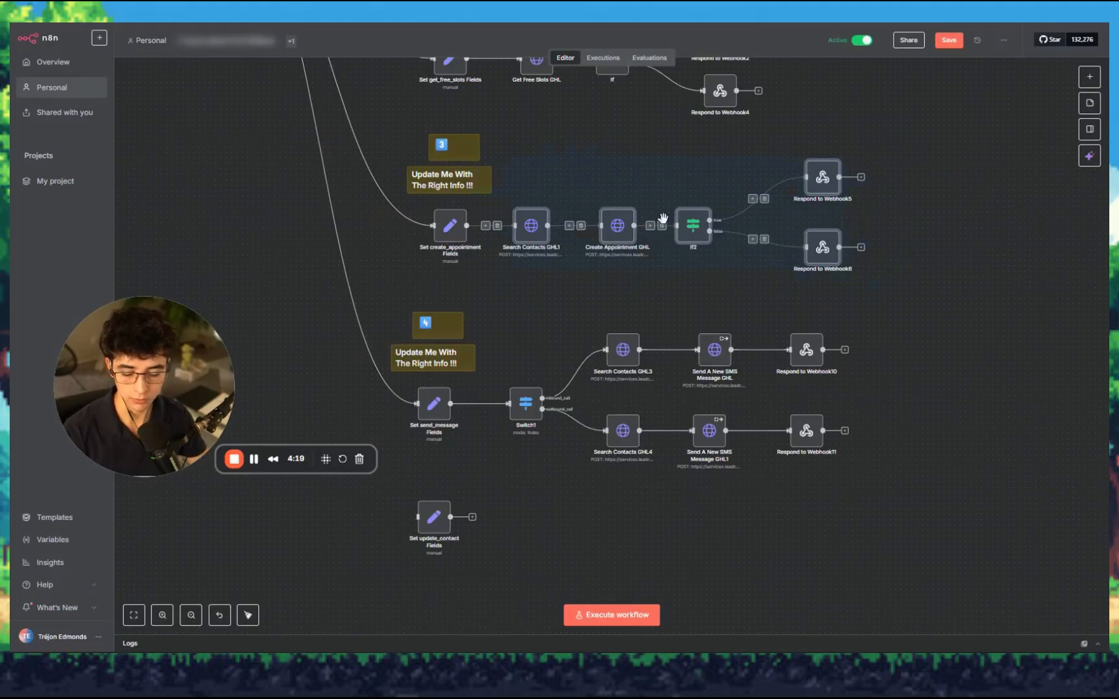
{"action": "double_click", "coordinate": [434, 516]}
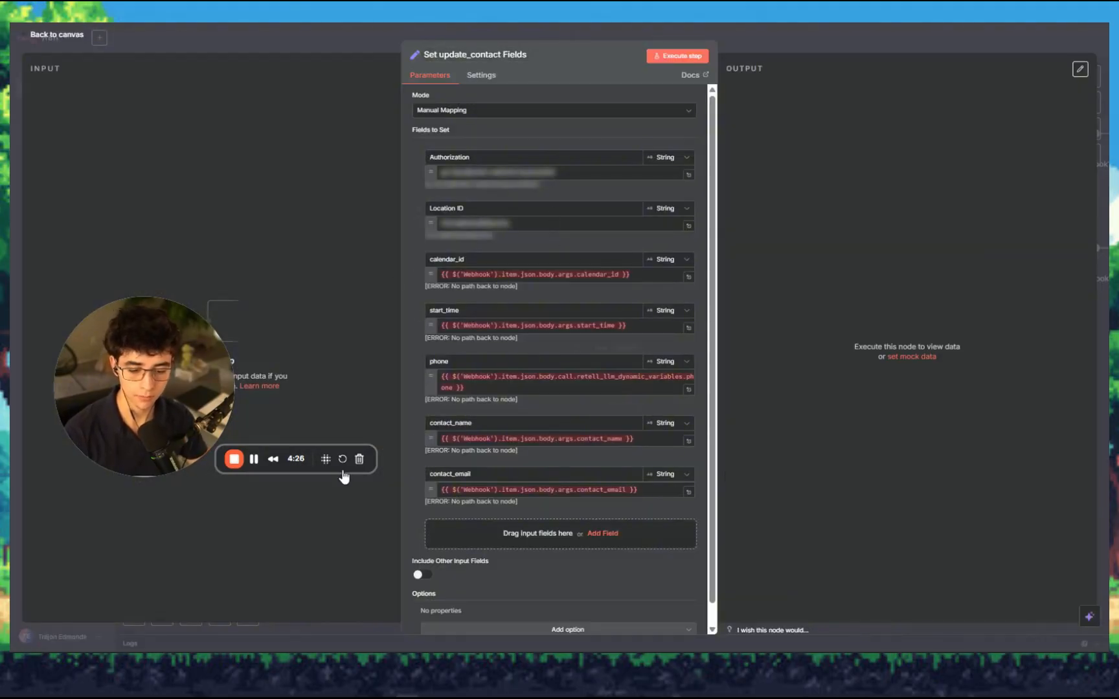
{"action": "left_click", "coordinate": [789, 38]}
Step: Examine how the Webhook feeds the main Switch node, marking the paths from the Switch to each workflow branch
{"action": "scroll", "coordinate": [647, 317], "scroll_direction": "down", "scroll_amount": 4}
{"action": "left_click_drag", "start_coordinate": [656, 306], "coordinate": [616, 560]}
{"action": "scroll", "coordinate": [606, 434], "scroll_direction": "down", "scroll_amount": 4}
{"action": "left_click_drag", "start_coordinate": [615, 429], "coordinate": [593, 409]}
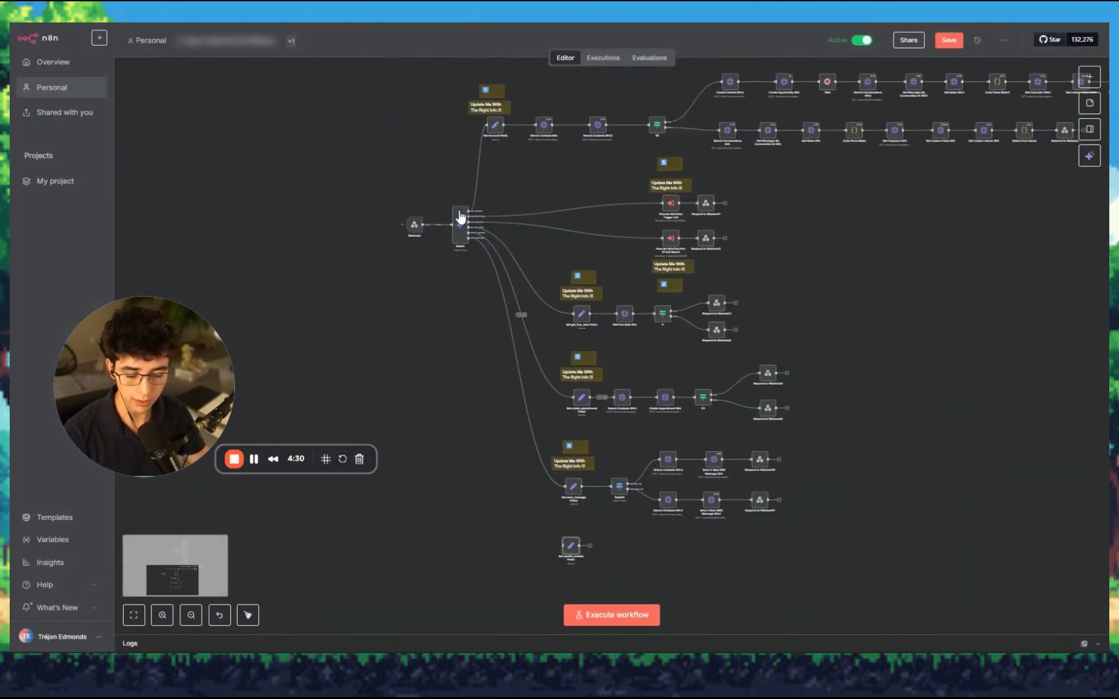
{"action": "scroll", "coordinate": [479, 268], "scroll_direction": "down", "scroll_amount": 2}
{"action": "key", "text": "alt+p"}
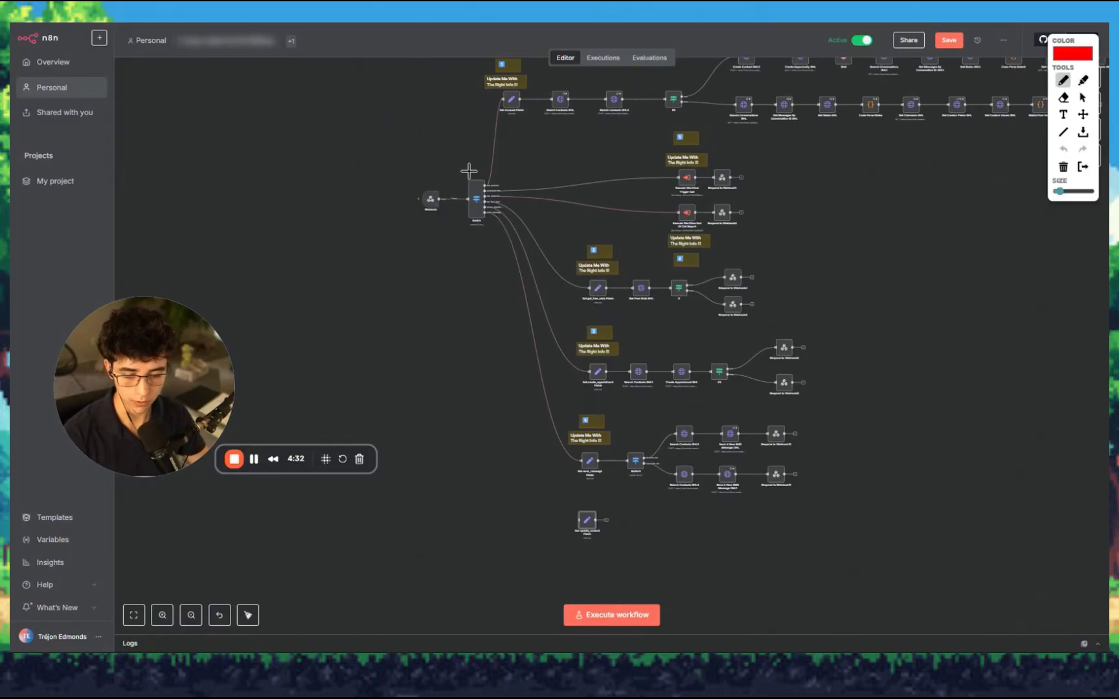
{"action": "left_click_drag", "start_coordinate": [470, 171], "coordinate": [453, 188]}
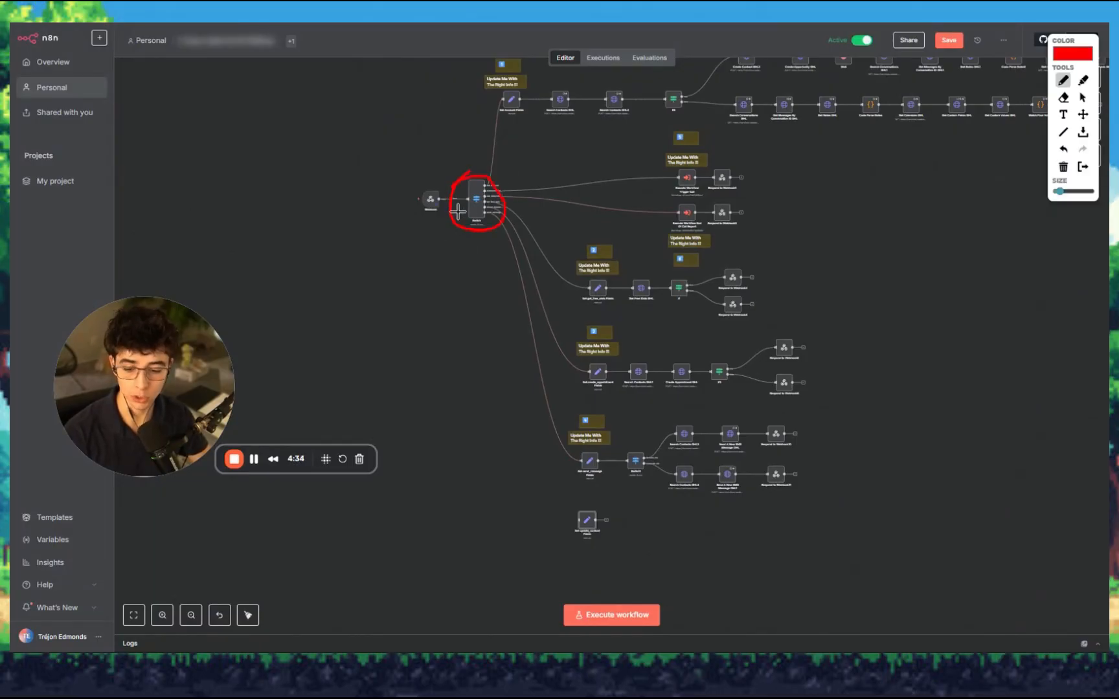
{"action": "mouse_move", "coordinate": [480, 191]}
{"action": "left_mouse_down"}
{"action": "mouse_move", "coordinate": [519, 97]}
{"action": "mouse_move", "coordinate": [560, 98]}
{"action": "left_mouse_up"}
{"action": "mouse_move", "coordinate": [505, 189]}
{"action": "left_mouse_down"}
{"action": "mouse_move", "coordinate": [550, 201]}
{"action": "mouse_move", "coordinate": [428, 194]}
{"action": "mouse_move", "coordinate": [444, 207]}
{"action": "mouse_move", "coordinate": [442, 195]}
{"action": "mouse_move", "coordinate": [446, 214]}
{"action": "mouse_move", "coordinate": [511, 217]}
{"action": "mouse_move", "coordinate": [587, 288]}
{"action": "left_mouse_up"}
{"action": "mouse_move", "coordinate": [493, 213]}
{"action": "left_mouse_down"}
{"action": "mouse_move", "coordinate": [539, 304]}
{"action": "mouse_move", "coordinate": [592, 373]}
{"action": "left_mouse_up"}
{"action": "mouse_move", "coordinate": [478, 214]}
{"action": "left_mouse_down"}
{"action": "mouse_move", "coordinate": [528, 302]}
{"action": "mouse_move", "coordinate": [563, 447]}
{"action": "mouse_move", "coordinate": [585, 463]}
{"action": "left_mouse_up"}
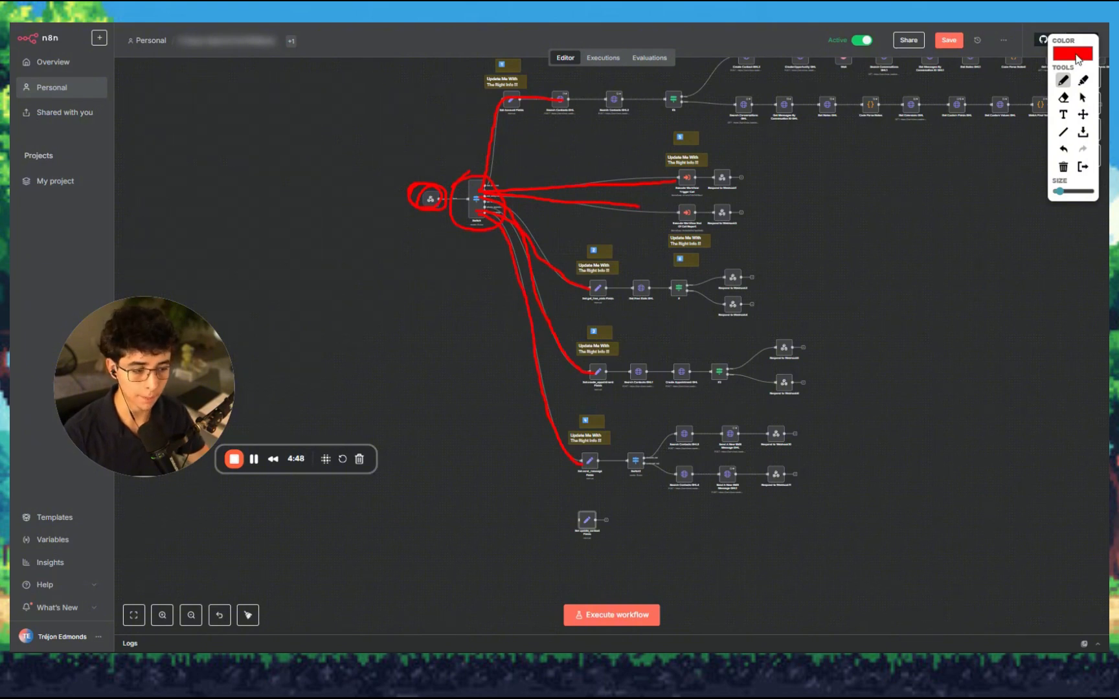
{"action": "left_click", "coordinate": [1075, 54]}
{"action": "left_click", "coordinate": [1053, 148]}
{"action": "mouse_move", "coordinate": [478, 166]}
{"action": "left_mouse_down"}
{"action": "mouse_move", "coordinate": [488, 172]}
{"action": "mouse_move", "coordinate": [471, 229]}
{"action": "mouse_move", "coordinate": [452, 206]}
{"action": "left_mouse_up"}
{"action": "key", "text": "Escape"}
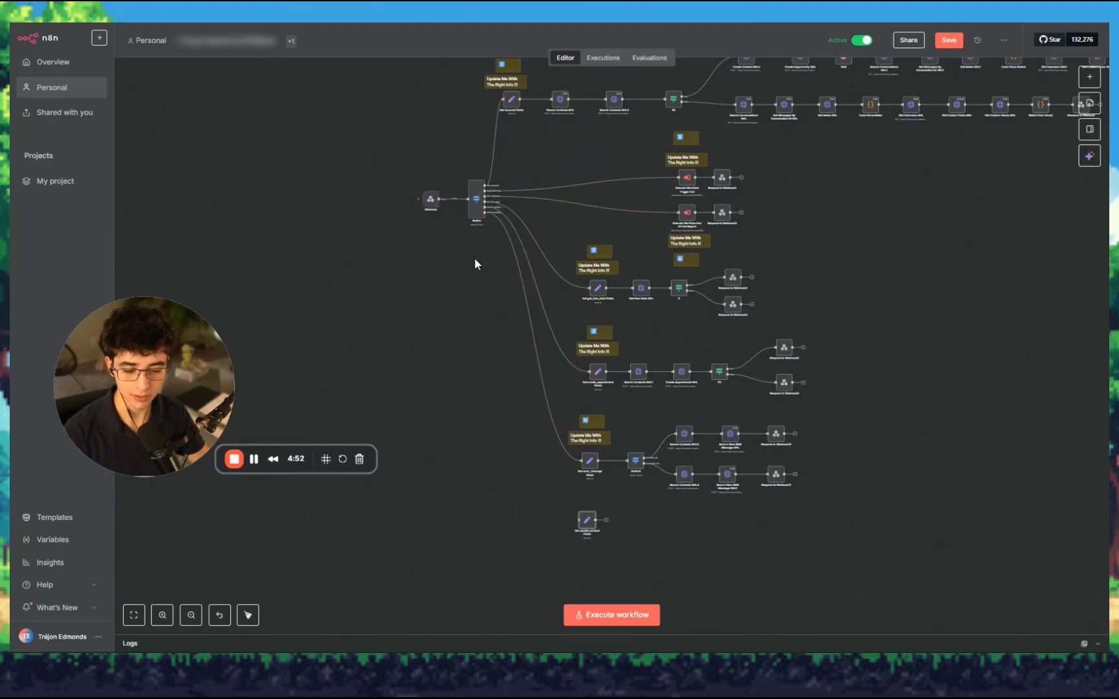
Step: Examine the main Switch node's outputs up close, marking call_inbound, the outbound phone call output and call_analyzed
{"action": "scroll", "coordinate": [474, 258], "scroll_direction": "up", "scroll_amount": 5}
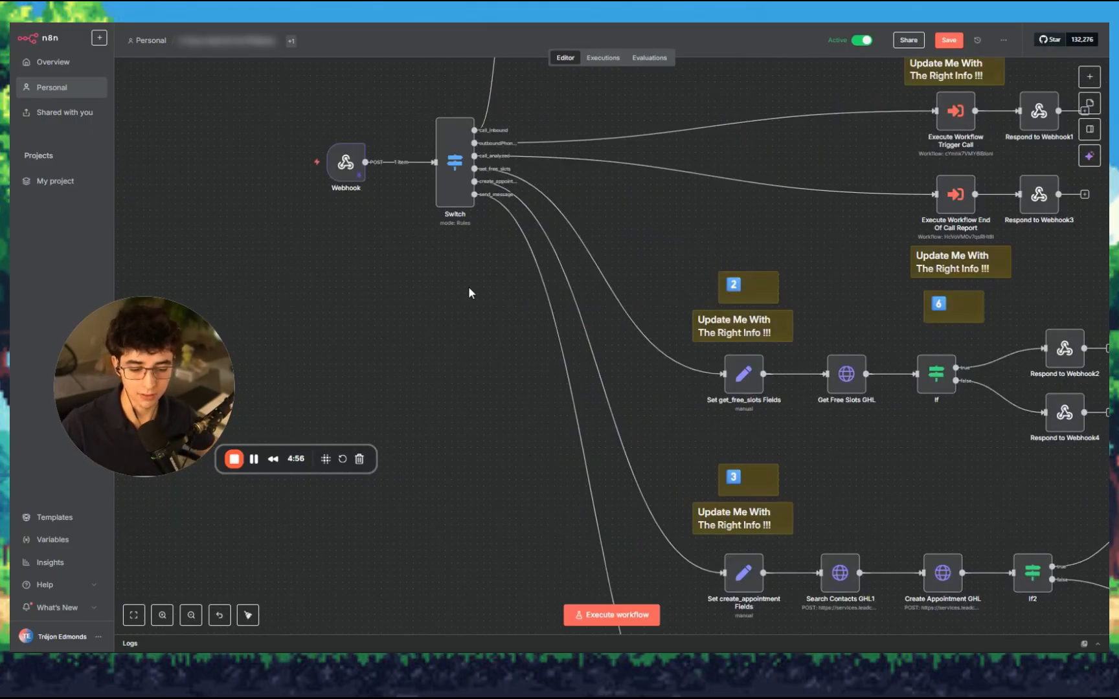
{"action": "left_click_drag", "start_coordinate": [652, 253], "coordinate": [468, 148]}
{"action": "scroll", "coordinate": [617, 186], "scroll_direction": "down", "scroll_amount": 5}
{"action": "scroll", "coordinate": [526, 210], "scroll_direction": "down", "scroll_amount": 4}
{"action": "left_click_drag", "start_coordinate": [495, 215], "coordinate": [493, 200]}
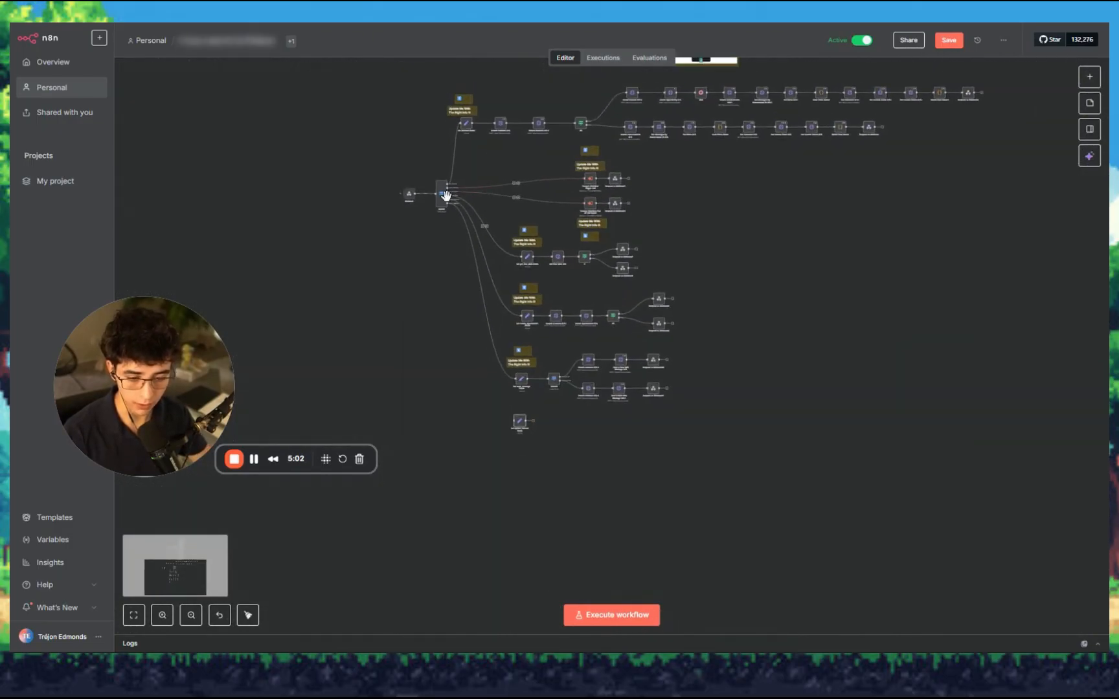
{"action": "scroll", "coordinate": [447, 196], "scroll_direction": "up", "scroll_amount": 10}
{"action": "left_click_drag", "start_coordinate": [416, 212], "coordinate": [438, 235]}
{"action": "scroll", "coordinate": [453, 226], "scroll_direction": "up", "scroll_amount": 2}
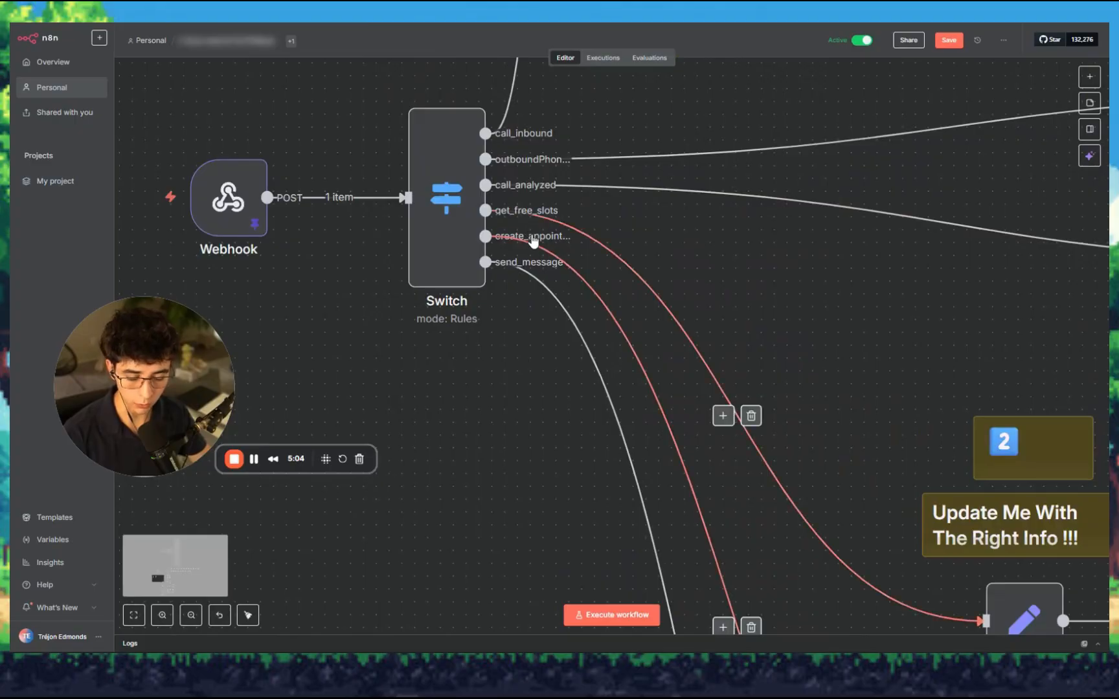
{"action": "key", "text": "alt+shift+d"}
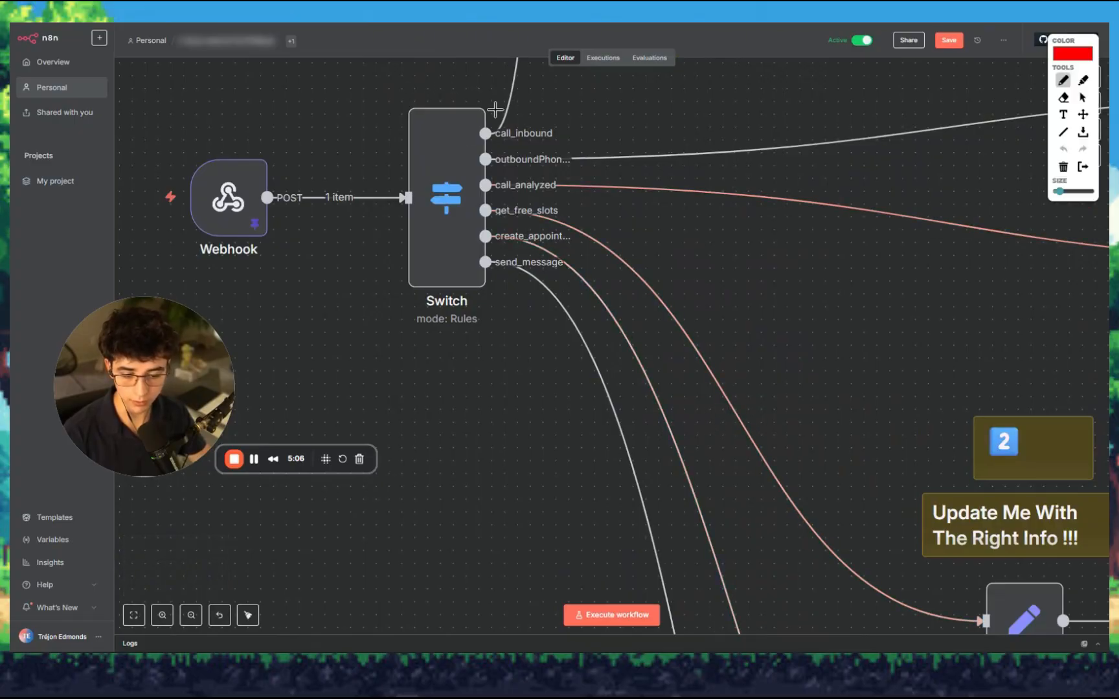
{"action": "mouse_move", "coordinate": [495, 110]}
{"action": "left_mouse_down"}
{"action": "mouse_move", "coordinate": [492, 92]}
{"action": "mouse_move", "coordinate": [457, 123]}
{"action": "mouse_move", "coordinate": [556, 141]}
{"action": "left_mouse_up"}
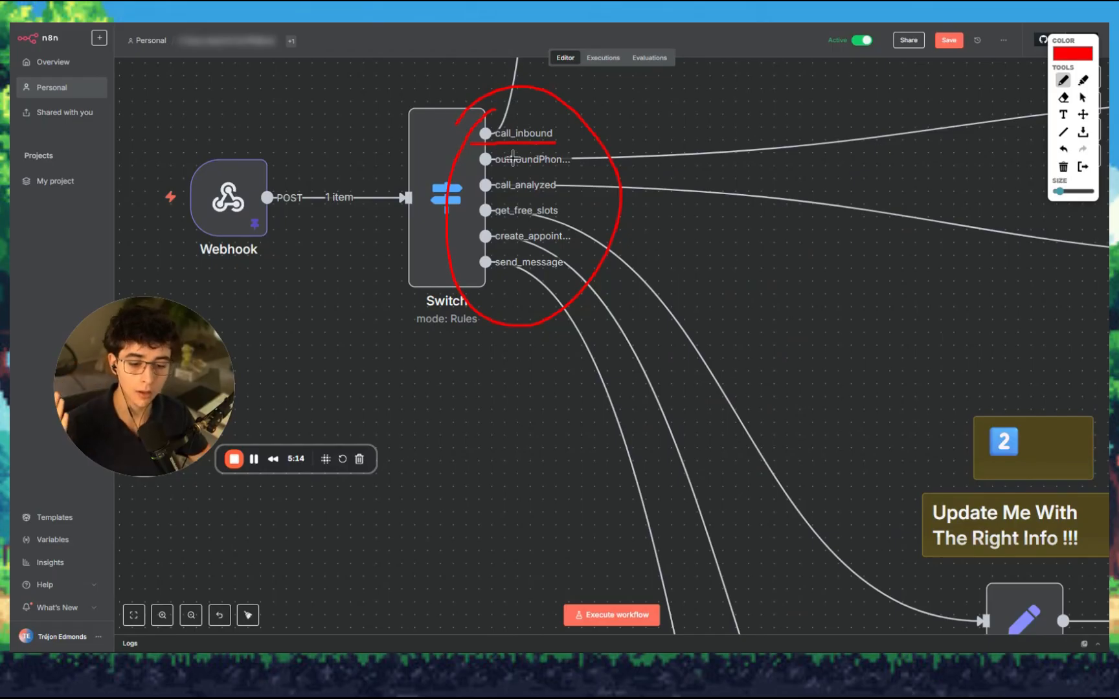
{"action": "left_click_drag", "start_coordinate": [481, 138], "coordinate": [512, 78]}
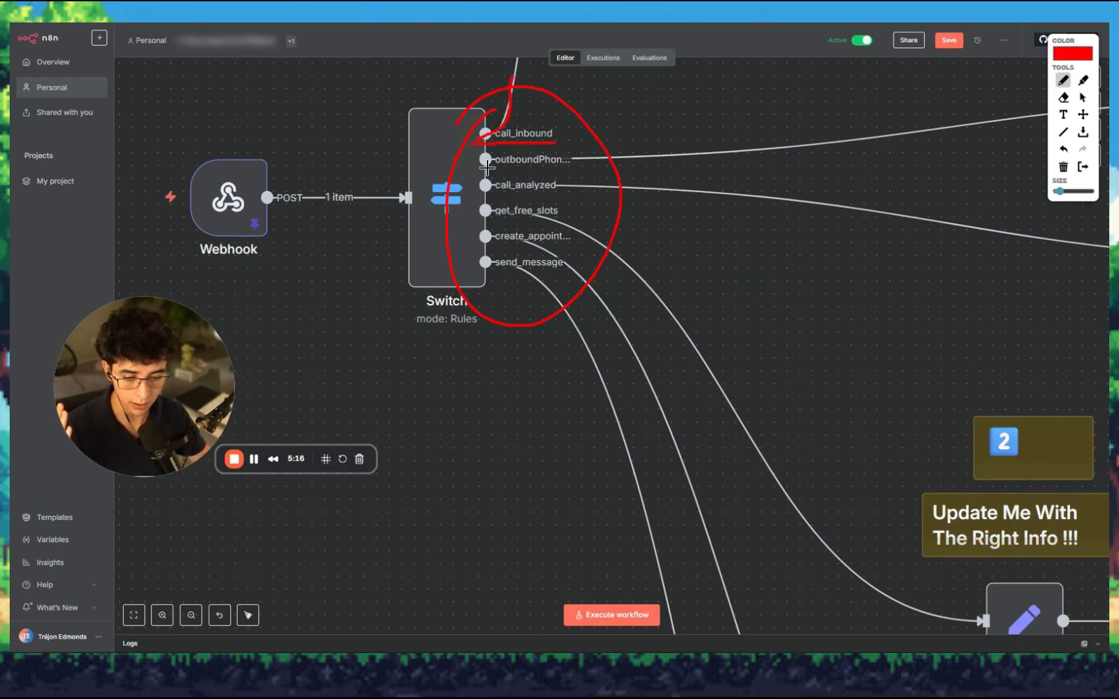
{"action": "left_click_drag", "start_coordinate": [501, 159], "coordinate": [766, 150]}
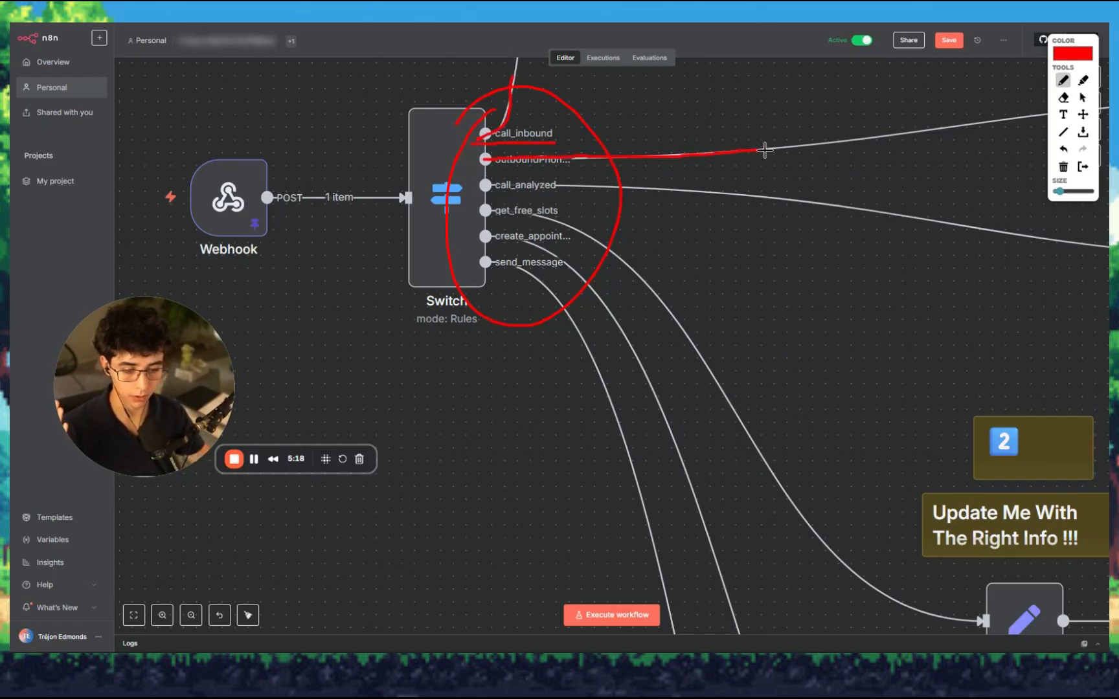
{"action": "mouse_move", "coordinate": [512, 151]}
{"action": "left_mouse_down"}
{"action": "mouse_move", "coordinate": [505, 175]}
{"action": "mouse_move", "coordinate": [469, 170]}
{"action": "left_mouse_up"}
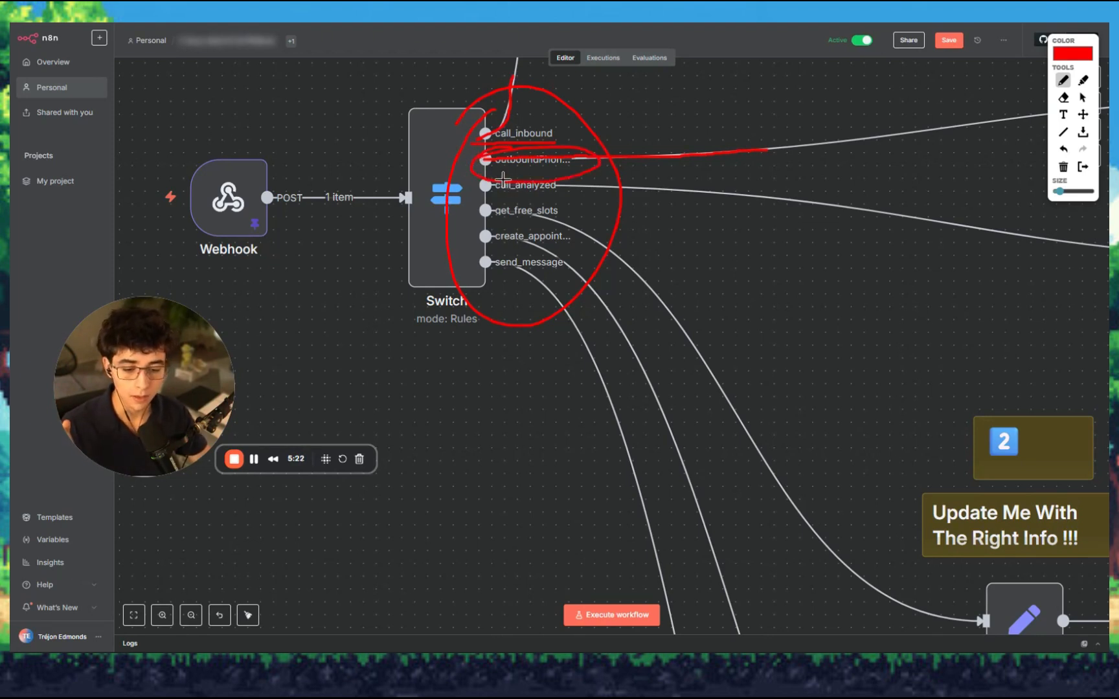
{"action": "left_click_drag", "start_coordinate": [479, 191], "coordinate": [477, 184]}
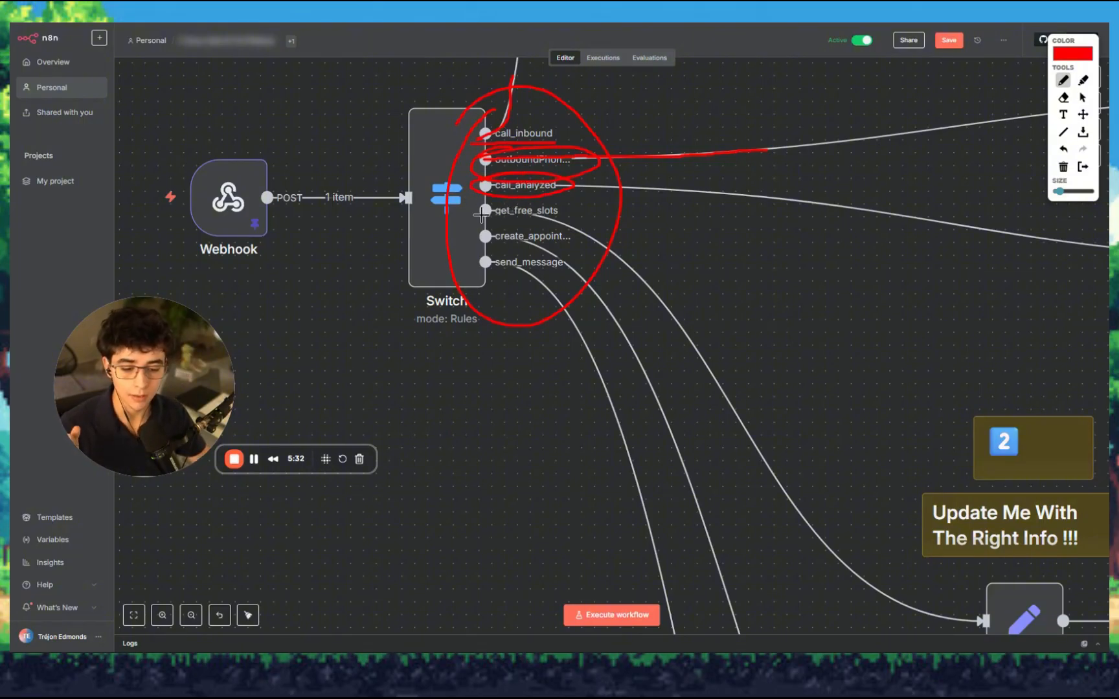
Step: Mark the get_free_slots, create_appointment and send_message outputs of the Switch, and sketch a path for one more output beneath them
{"action": "left_click_drag", "start_coordinate": [475, 213], "coordinate": [565, 232]}
{"action": "left_click_drag", "start_coordinate": [476, 239], "coordinate": [556, 255]}
{"action": "left_click_drag", "start_coordinate": [483, 261], "coordinate": [542, 277]}
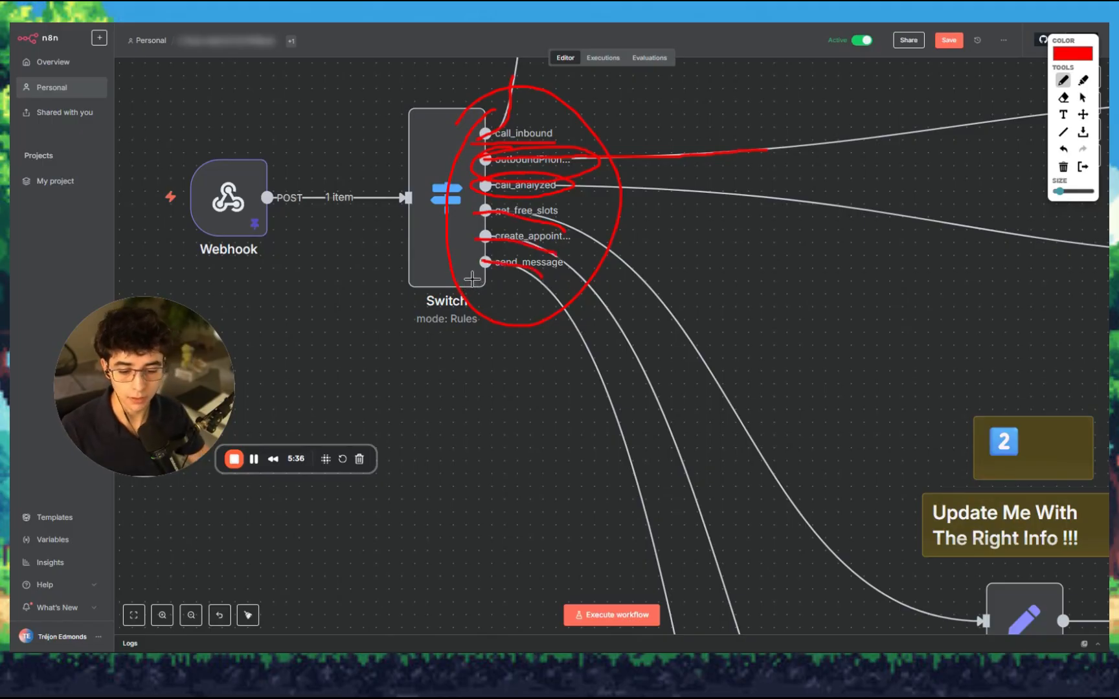
{"action": "mouse_move", "coordinate": [472, 279]}
{"action": "left_mouse_down"}
{"action": "mouse_move", "coordinate": [533, 339]}
{"action": "mouse_move", "coordinate": [560, 412]}
{"action": "left_mouse_up"}
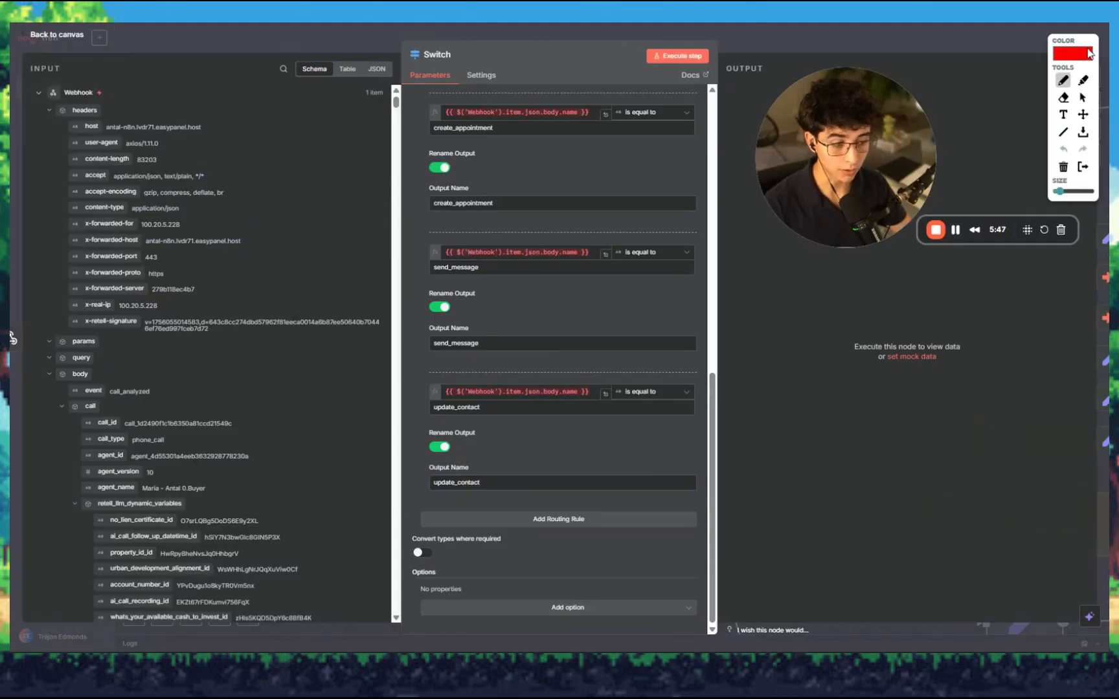
Step: Examine the Switch's update_contact routing rule, marking its body.name expression, comparison value and output path in blue
{"action": "left_click", "coordinate": [1073, 53]}
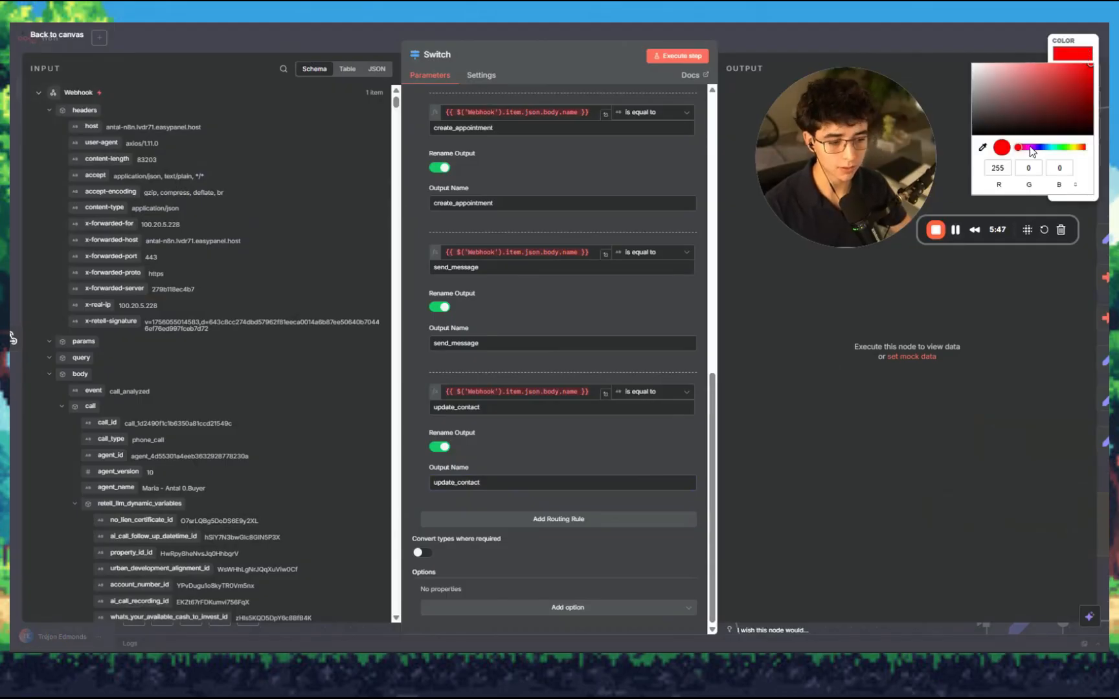
{"action": "left_click", "coordinate": [1047, 149]}
{"action": "mouse_move", "coordinate": [456, 369]}
{"action": "left_mouse_down"}
{"action": "mouse_move", "coordinate": [439, 370]}
{"action": "mouse_move", "coordinate": [594, 424]}
{"action": "mouse_move", "coordinate": [414, 371]}
{"action": "mouse_move", "coordinate": [398, 392]}
{"action": "mouse_move", "coordinate": [596, 391]}
{"action": "mouse_move", "coordinate": [453, 401]}
{"action": "left_mouse_up"}
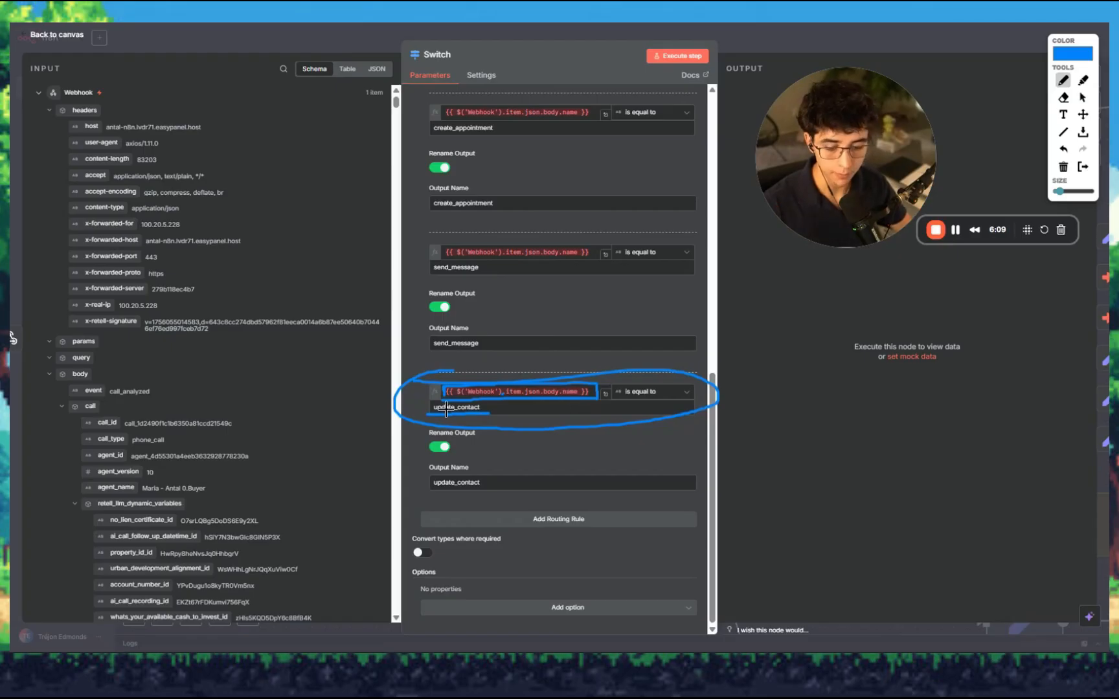
{"action": "left_click_drag", "start_coordinate": [428, 412], "coordinate": [489, 412]}
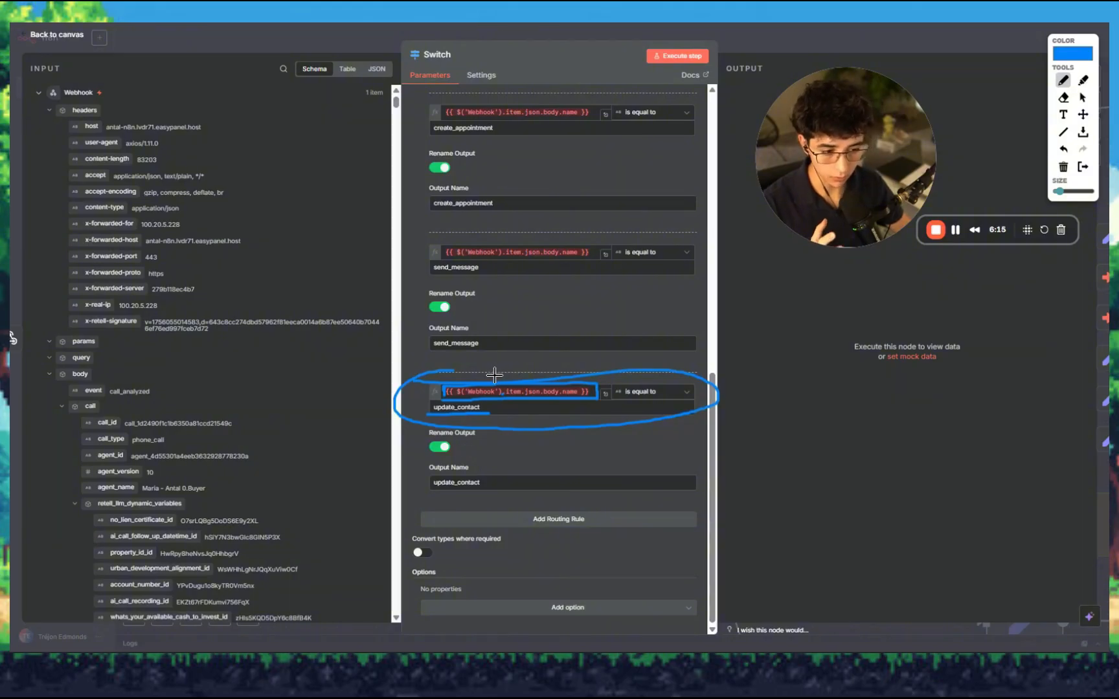
{"action": "mouse_move", "coordinate": [481, 384]}
{"action": "left_mouse_down"}
{"action": "mouse_move", "coordinate": [574, 387]}
{"action": "mouse_move", "coordinate": [486, 381]}
{"action": "left_mouse_up"}
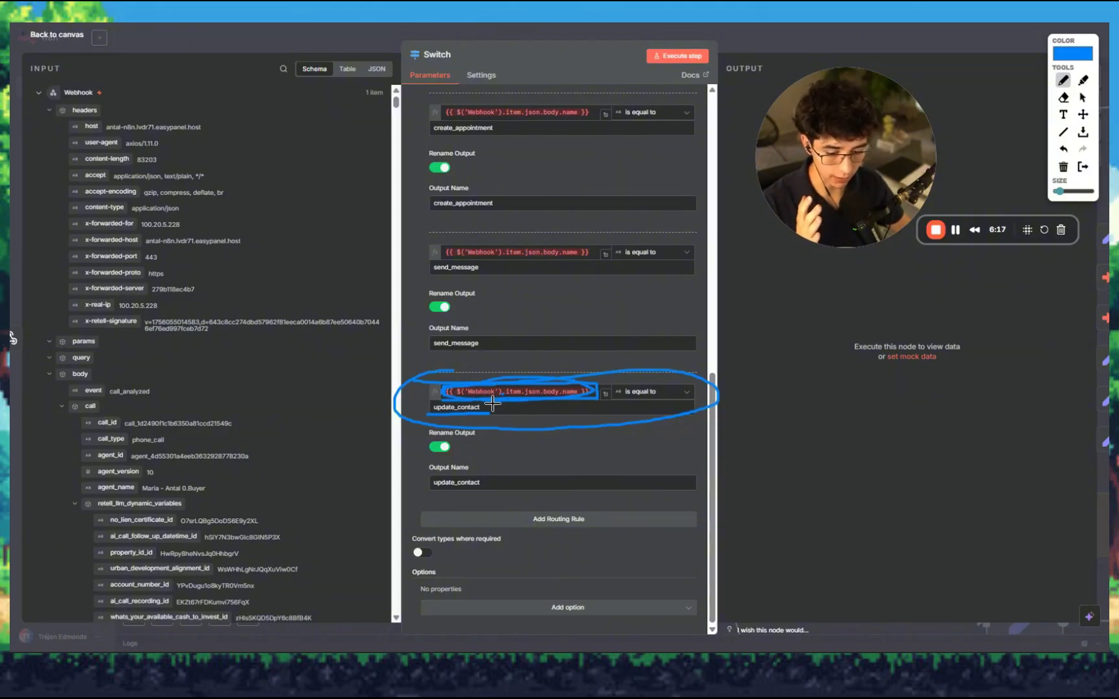
{"action": "left_click_drag", "start_coordinate": [429, 461], "coordinate": [712, 451]}
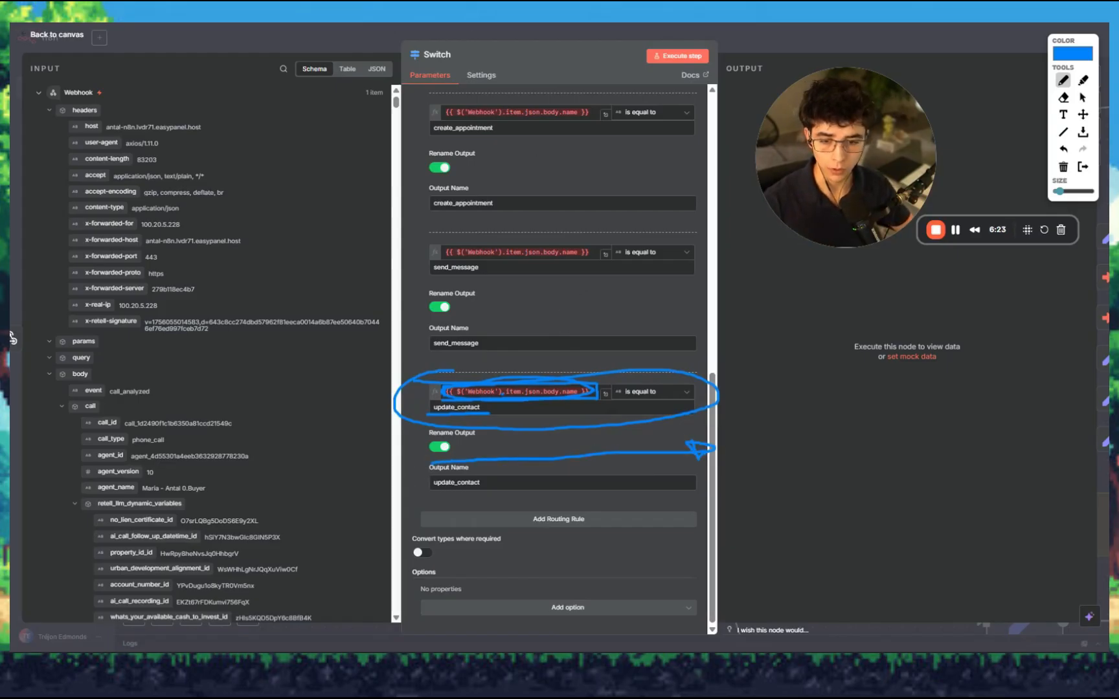
Step: Switch to the Retell agent page and examine the function names create_appointment, send_message and get_free_slots
{"action": "left_click", "coordinate": [288, 20]}
{"action": "left_click_drag", "start_coordinate": [806, 203], "coordinate": [681, 209]}
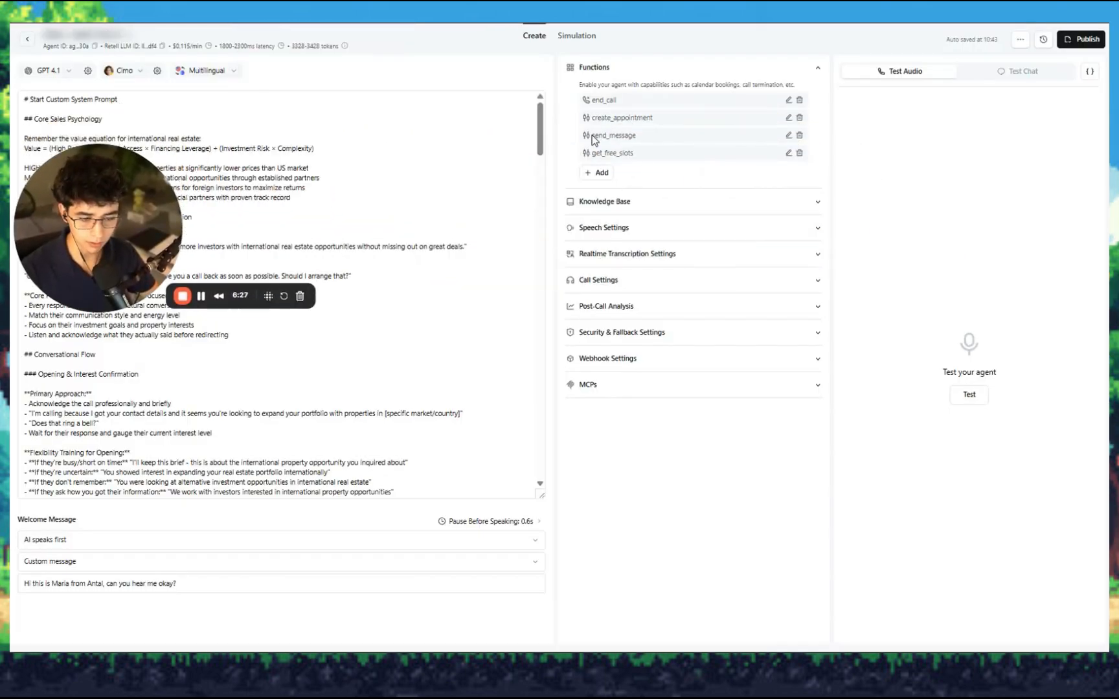
{"action": "mouse_move", "coordinate": [593, 137]}
{"action": "left_mouse_down"}
{"action": "mouse_move", "coordinate": [646, 139]}
{"action": "mouse_move", "coordinate": [588, 157]}
{"action": "left_mouse_up"}
{"action": "left_click_drag", "start_coordinate": [655, 119], "coordinate": [586, 125]}
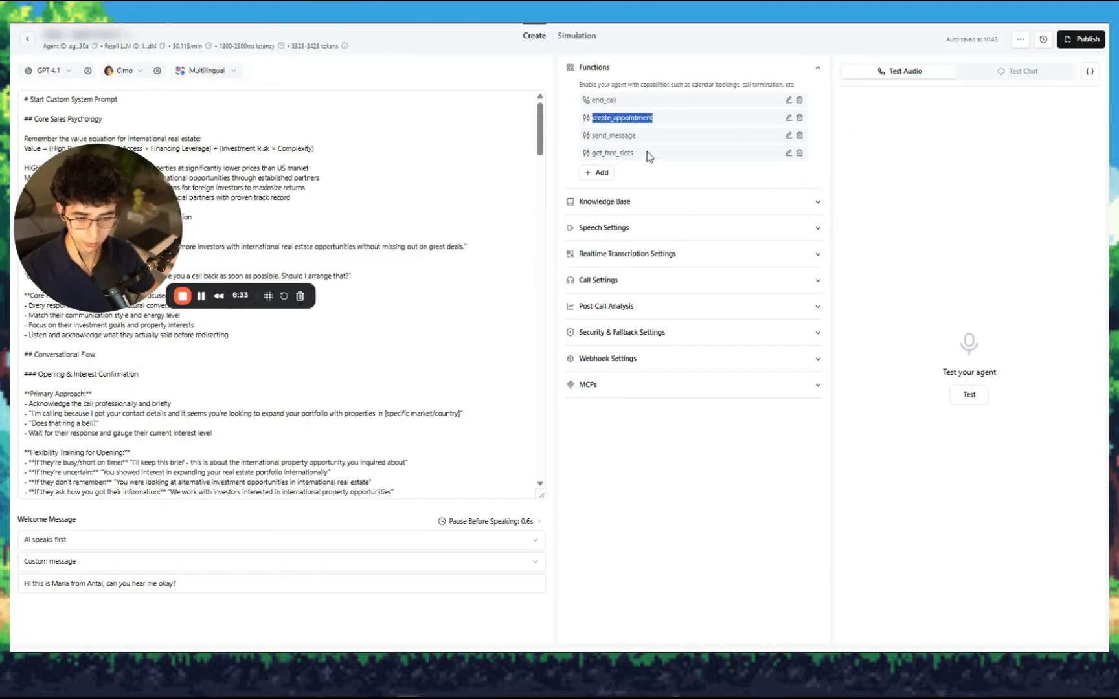
{"action": "left_click_drag", "start_coordinate": [649, 157], "coordinate": [581, 156]}
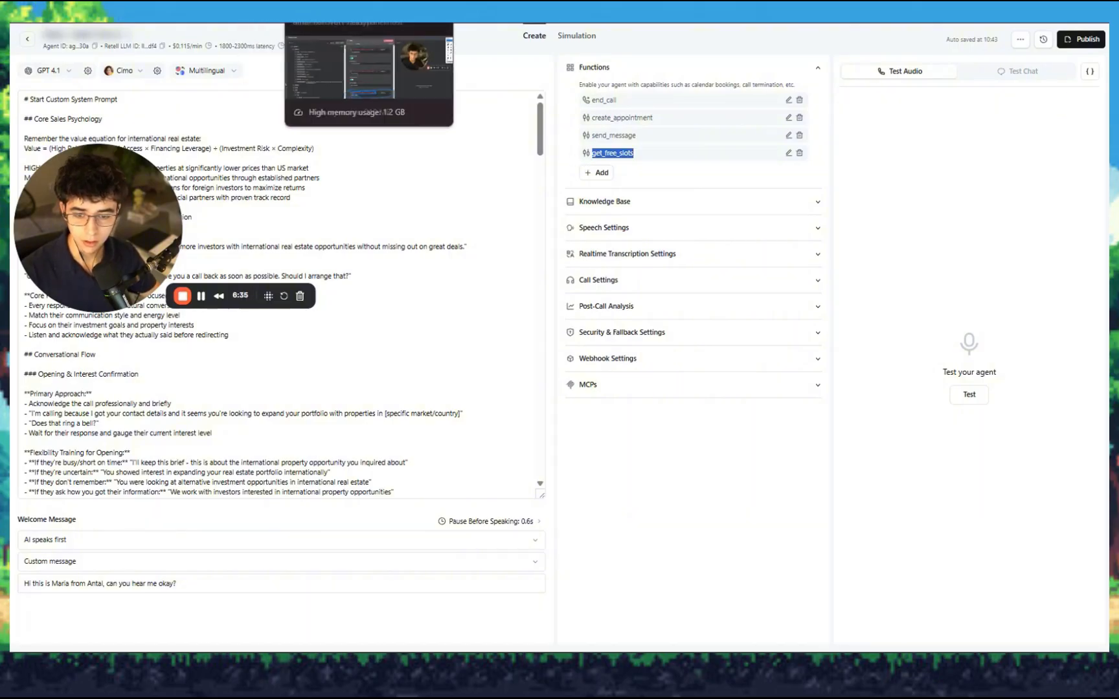
Step: Return to the Switch node in n8n and mark the create_appointment rule's output name and outgoing path
{"action": "left_click", "coordinate": [389, 19]}
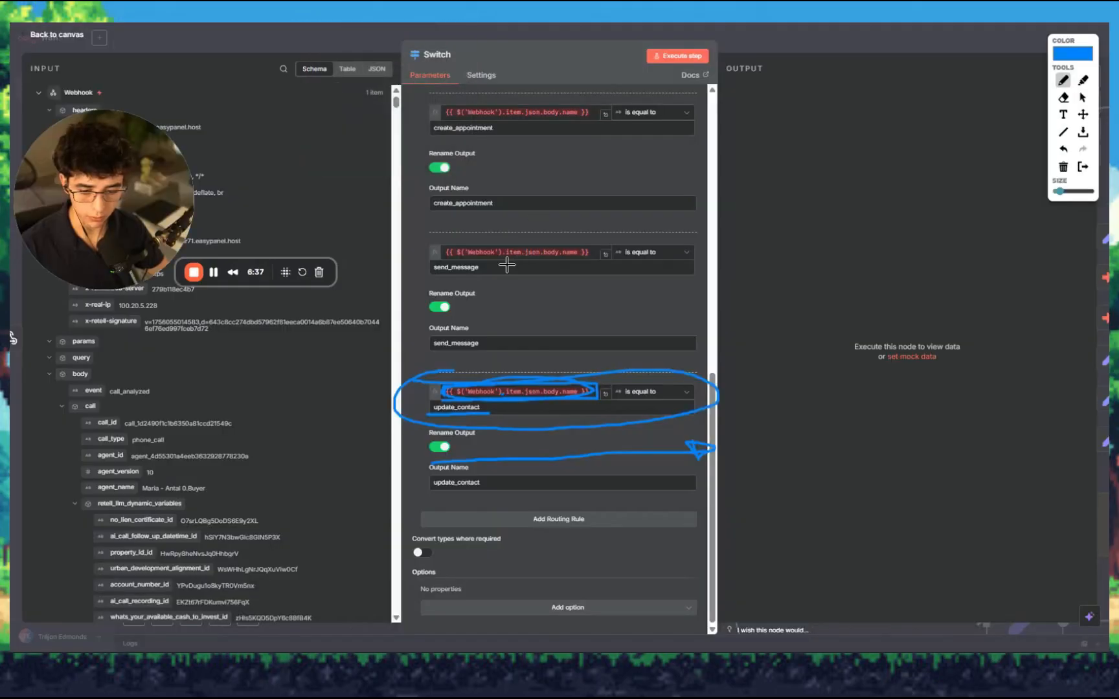
{"action": "left_click", "coordinate": [453, 208]}
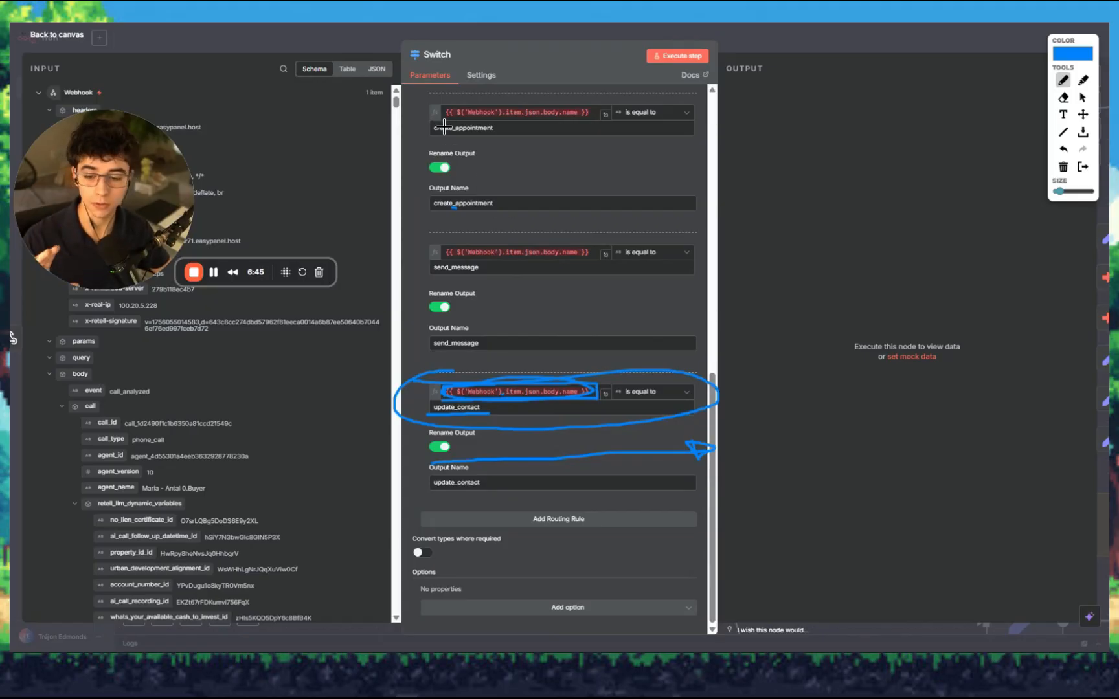
{"action": "left_click_drag", "start_coordinate": [532, 162], "coordinate": [749, 169]}
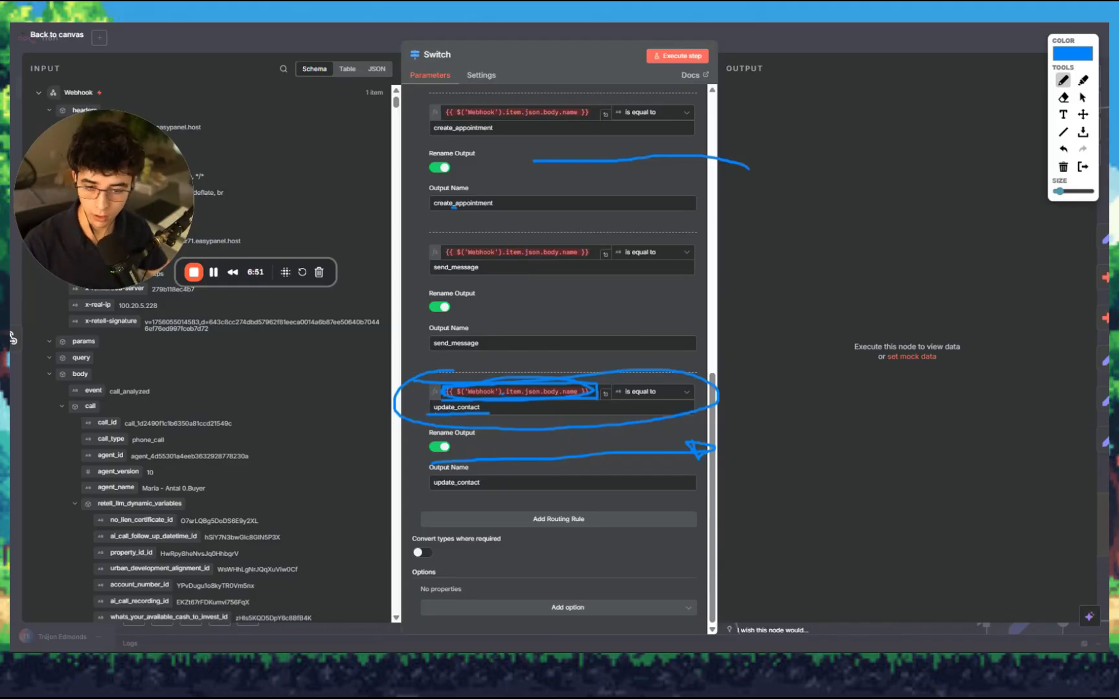
Step: Switch to the Retell agent page and start a new custom function named update_contact
{"action": "key", "text": "alt+Tab"}
{"action": "left_click", "coordinate": [597, 173]}
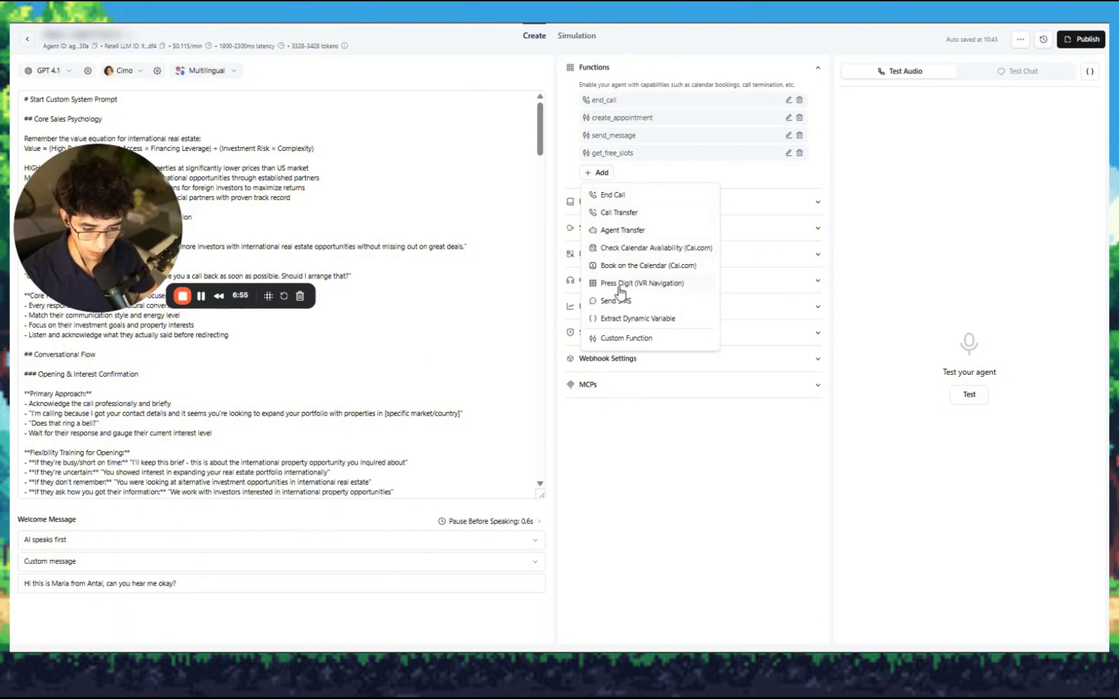
{"action": "left_click", "coordinate": [616, 338]}
{"action": "left_click", "coordinate": [434, 91]}
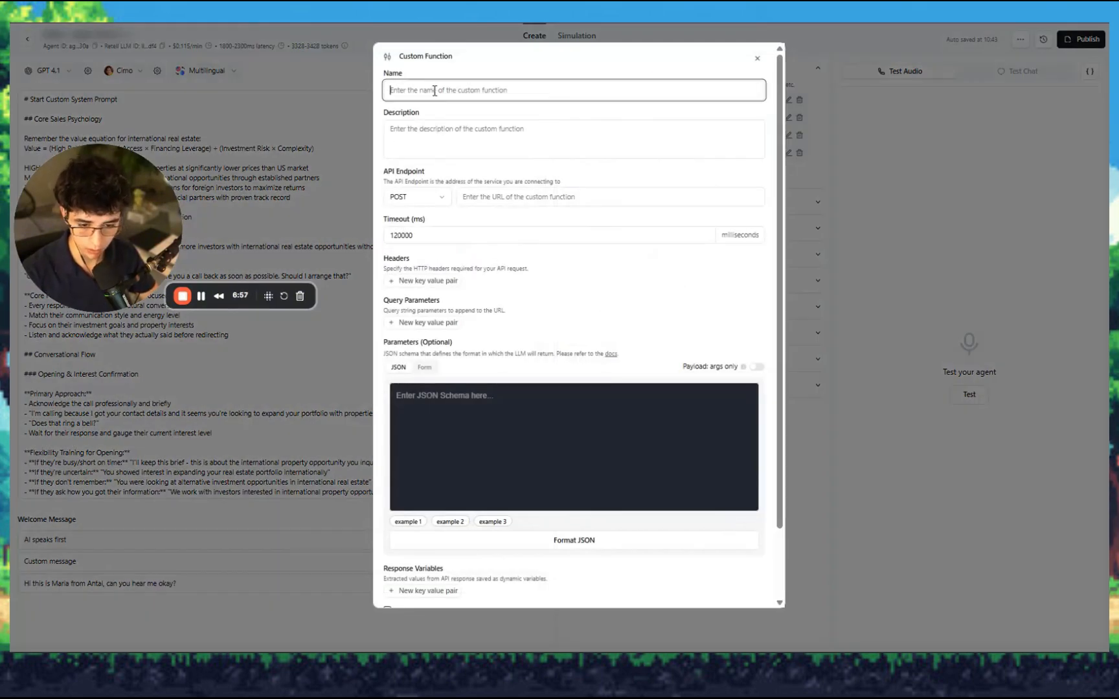
{"action": "type", "text": "update_contact"}
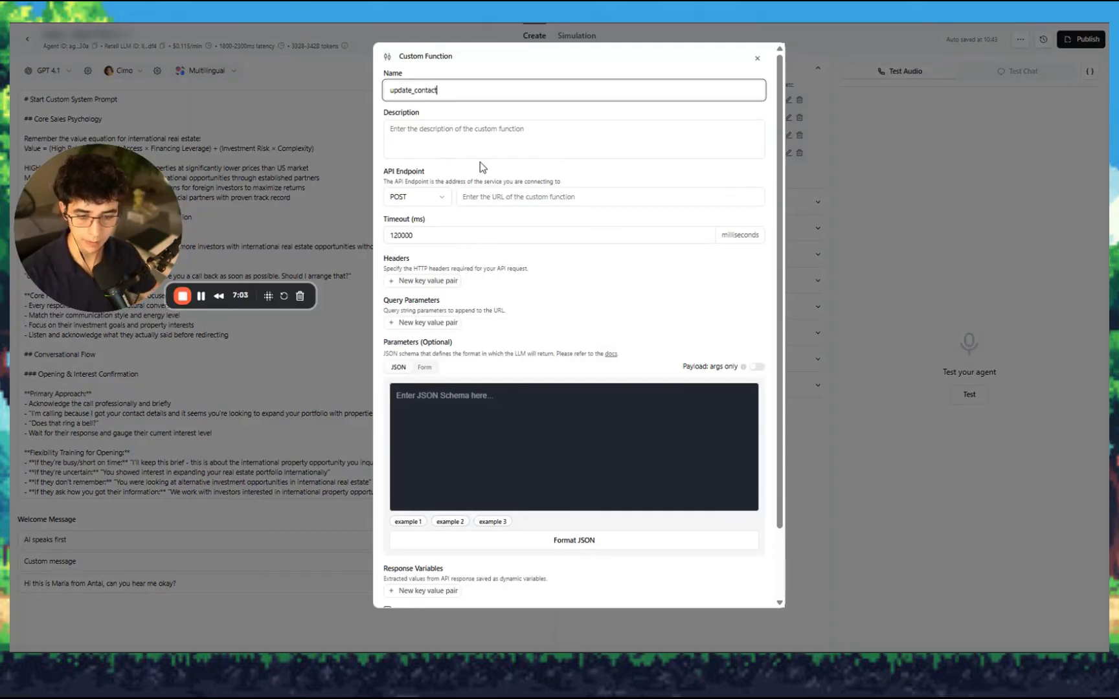
{"action": "key", "text": "Tab"}
{"action": "scroll", "coordinate": [490, 250], "scroll_direction": "down", "scroll_amount": 3}
{"action": "scroll", "coordinate": [490, 251], "scroll_direction": "up", "scroll_amount": 3}
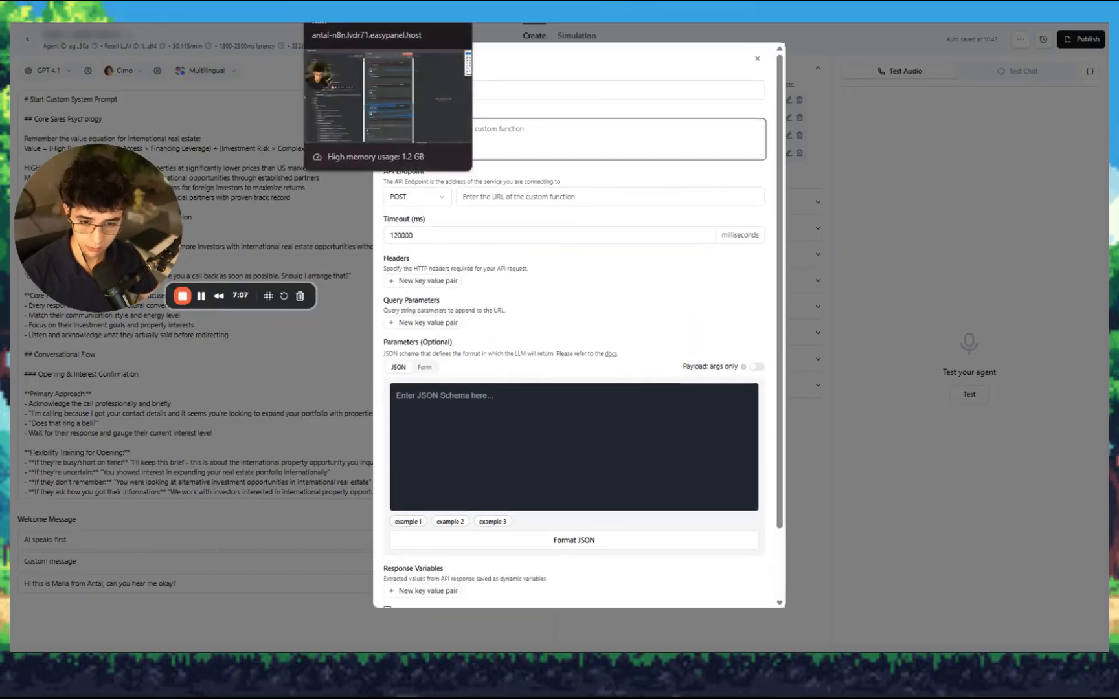
Step: Return to n8n, clear the drawn marks, and close the Switch node's settings, saving the workflow
{"action": "left_click", "coordinate": [362, 19]}
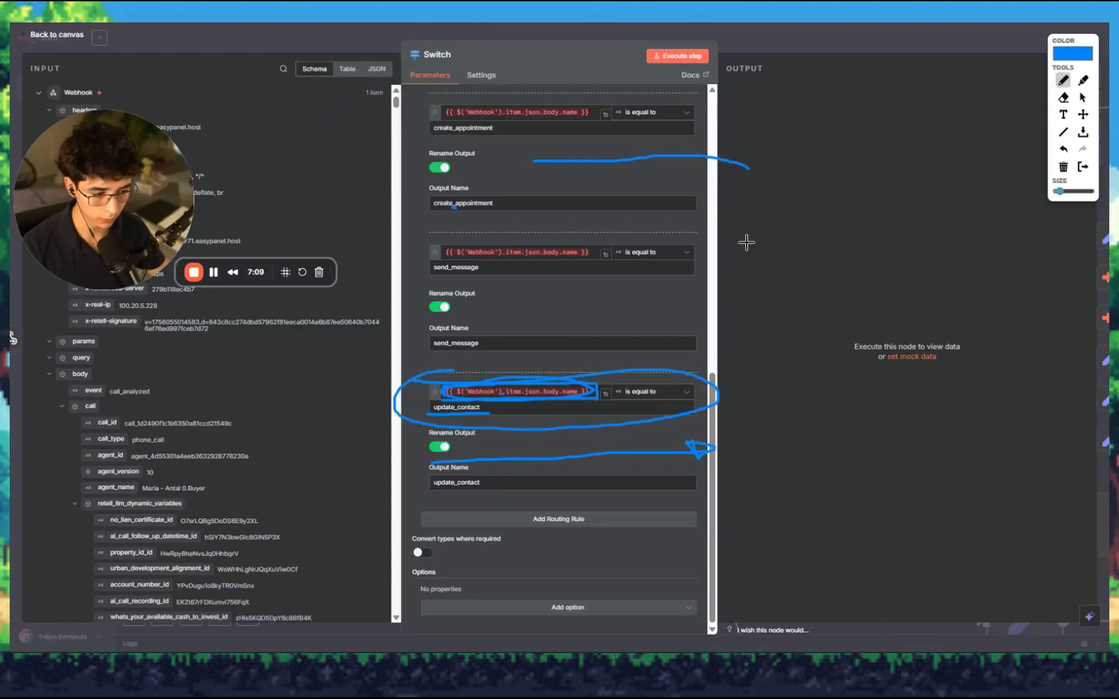
{"action": "key", "text": "Escape"}
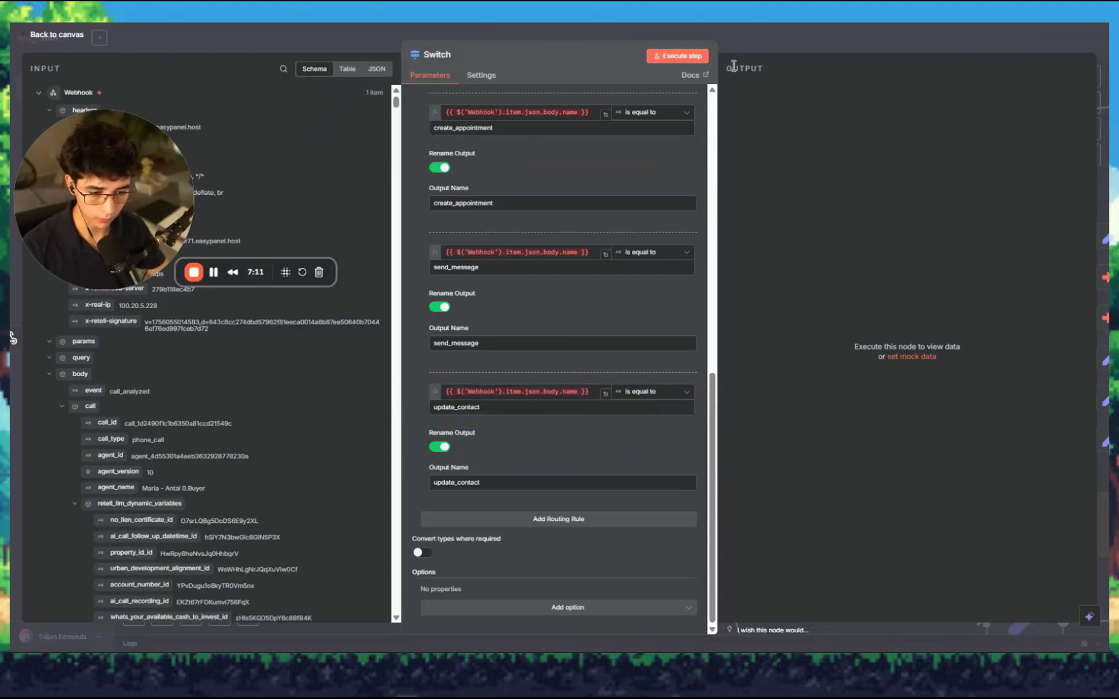
{"action": "left_click", "coordinate": [760, 26]}
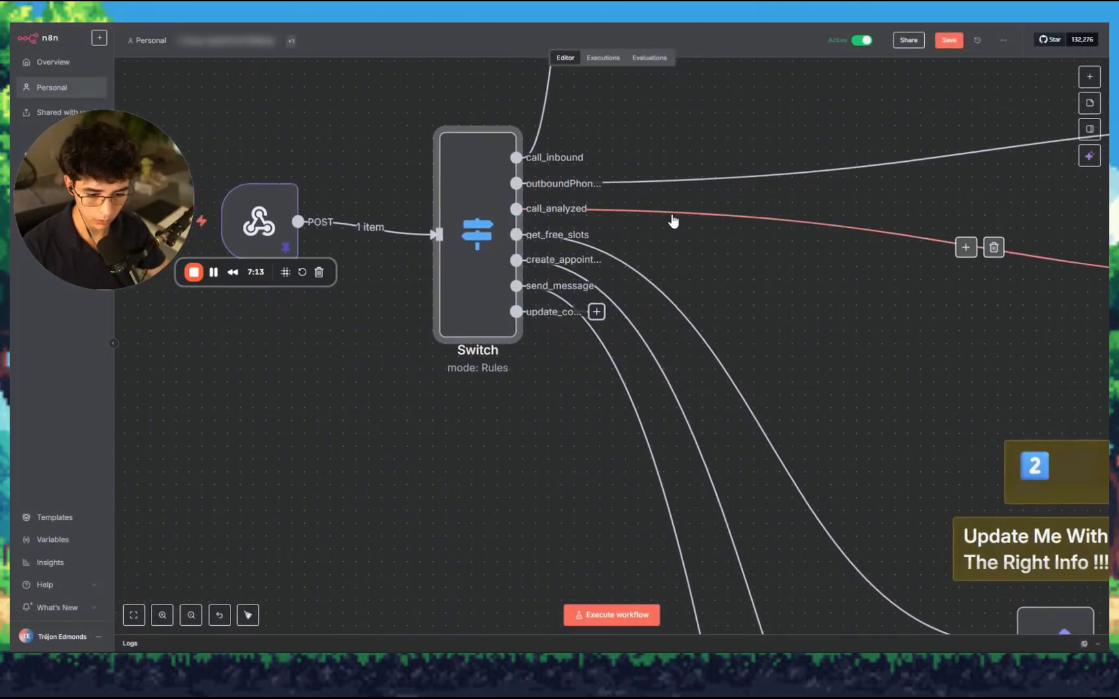
{"action": "left_click", "coordinate": [948, 39]}
Step: Connect the Switch's update_contact output to the Set update_contact Fields node and save the workflow
{"action": "scroll", "coordinate": [577, 136], "scroll_direction": "down", "scroll_amount": 5}
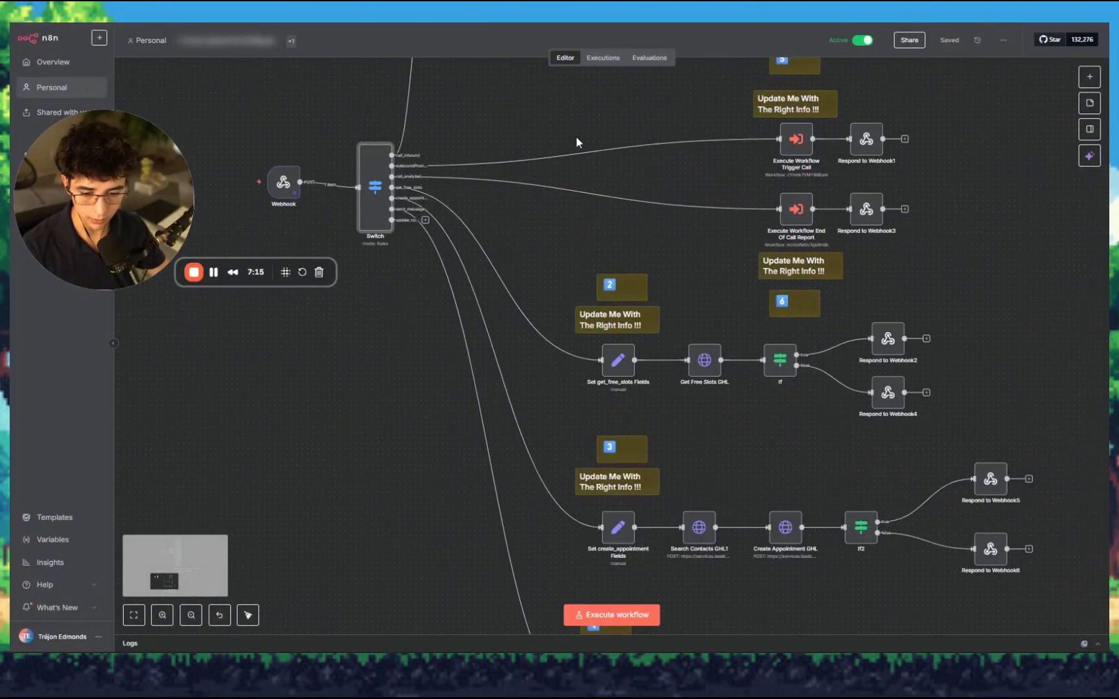
{"action": "scroll", "coordinate": [410, 250], "scroll_direction": "down", "scroll_amount": 3}
{"action": "scroll", "coordinate": [489, 250], "scroll_direction": "down", "scroll_amount": 3}
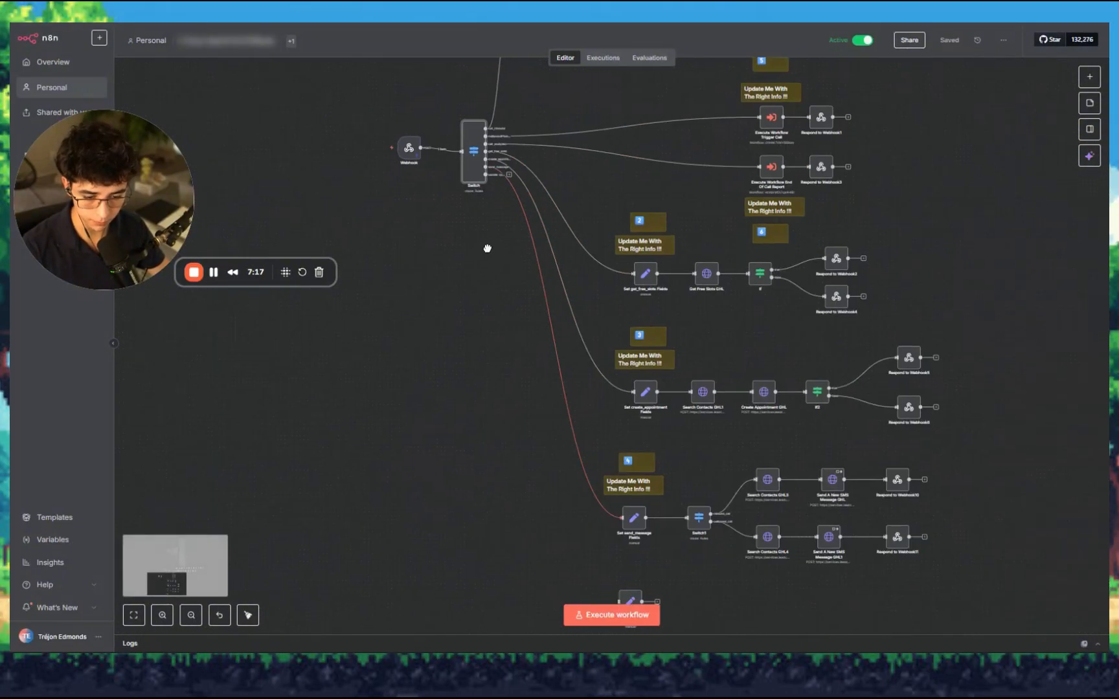
{"action": "left_click_drag", "start_coordinate": [487, 120], "coordinate": [610, 556]}
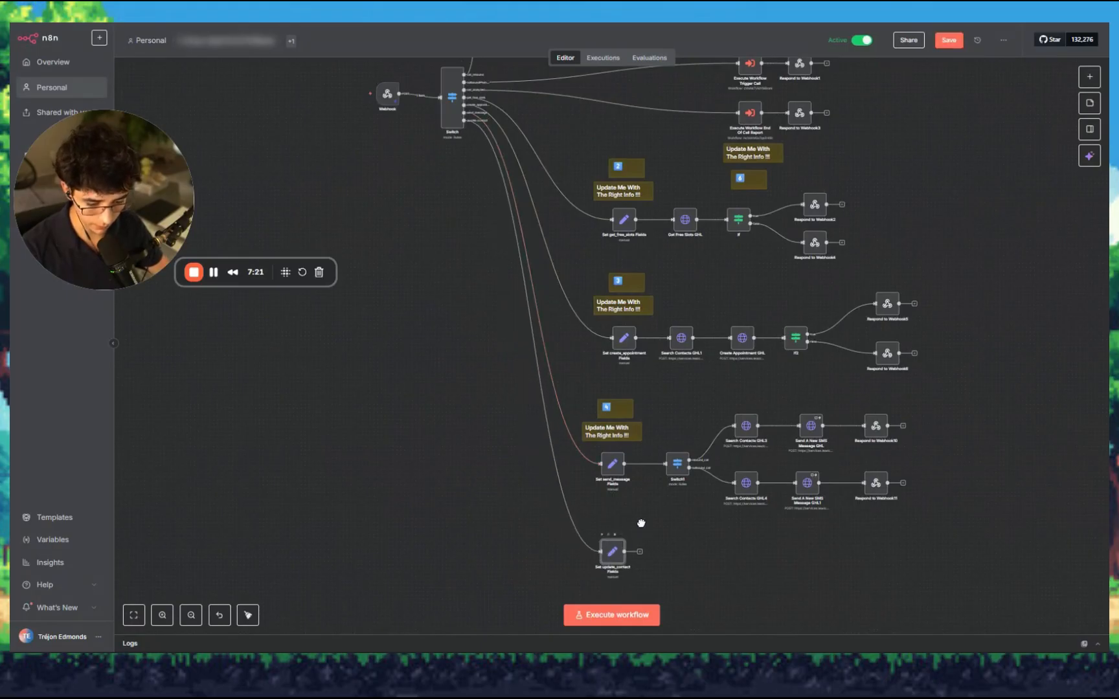
{"action": "scroll", "coordinate": [641, 524], "scroll_direction": "down", "scroll_amount": 3}
{"action": "scroll", "coordinate": [641, 523], "scroll_direction": "right", "scroll_amount": 3}
{"action": "key", "text": "ctrl+s"}
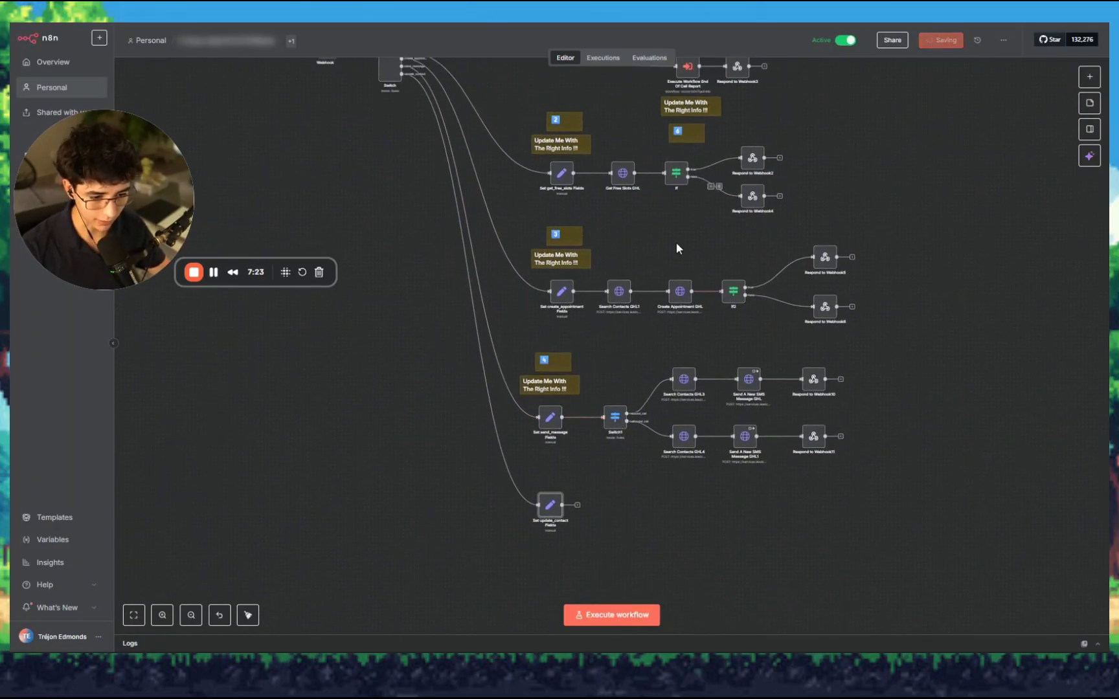
Step: Examine the whole call webhook workflow, comparing the new update_contact branch with the other Switch branches
{"action": "scroll", "coordinate": [676, 253], "scroll_direction": "up", "scroll_amount": 2}
{"action": "scroll", "coordinate": [676, 275], "scroll_direction": "down", "scroll_amount": 2}
{"action": "scroll", "coordinate": [622, 343], "scroll_direction": "left", "scroll_amount": 1}
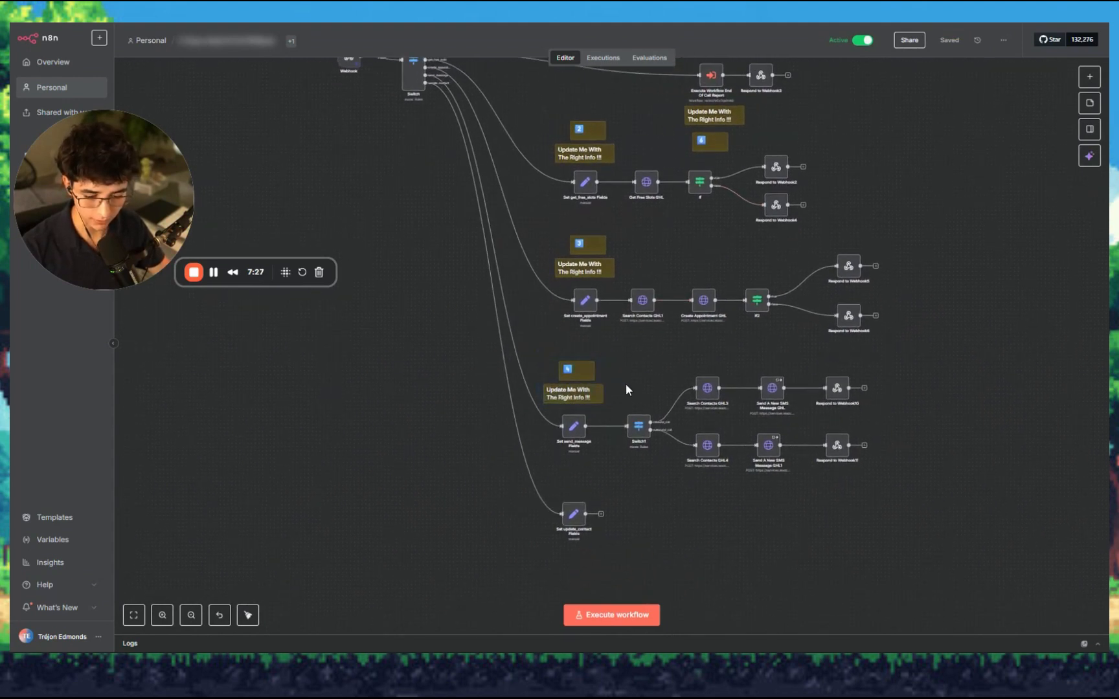
{"action": "scroll", "coordinate": [626, 384], "scroll_direction": "up", "scroll_amount": 2}
{"action": "scroll", "coordinate": [627, 384], "scroll_direction": "left", "scroll_amount": 1}
{"action": "scroll", "coordinate": [650, 417], "scroll_direction": "down", "scroll_amount": 3}
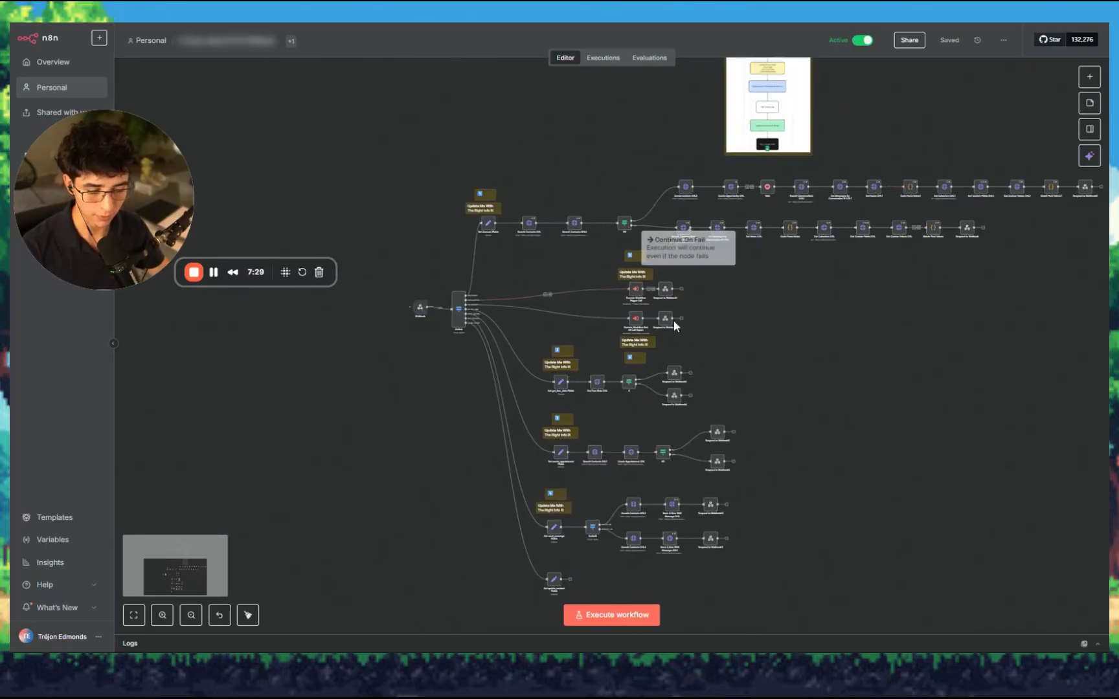
{"action": "scroll", "coordinate": [744, 305], "scroll_direction": "down", "scroll_amount": 3}
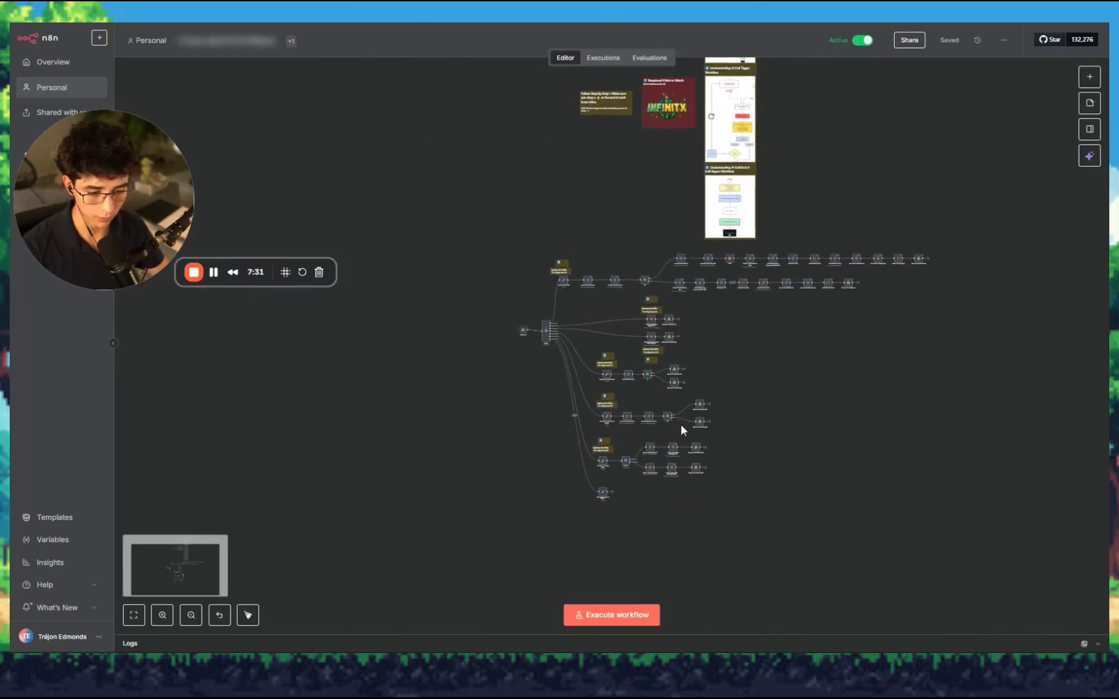
{"action": "scroll", "coordinate": [715, 325], "scroll_direction": "up", "scroll_amount": 5}
{"action": "left_click_drag", "start_coordinate": [708, 324], "coordinate": [739, 253]}
{"action": "scroll", "coordinate": [615, 400], "scroll_direction": "up", "scroll_amount": 6}
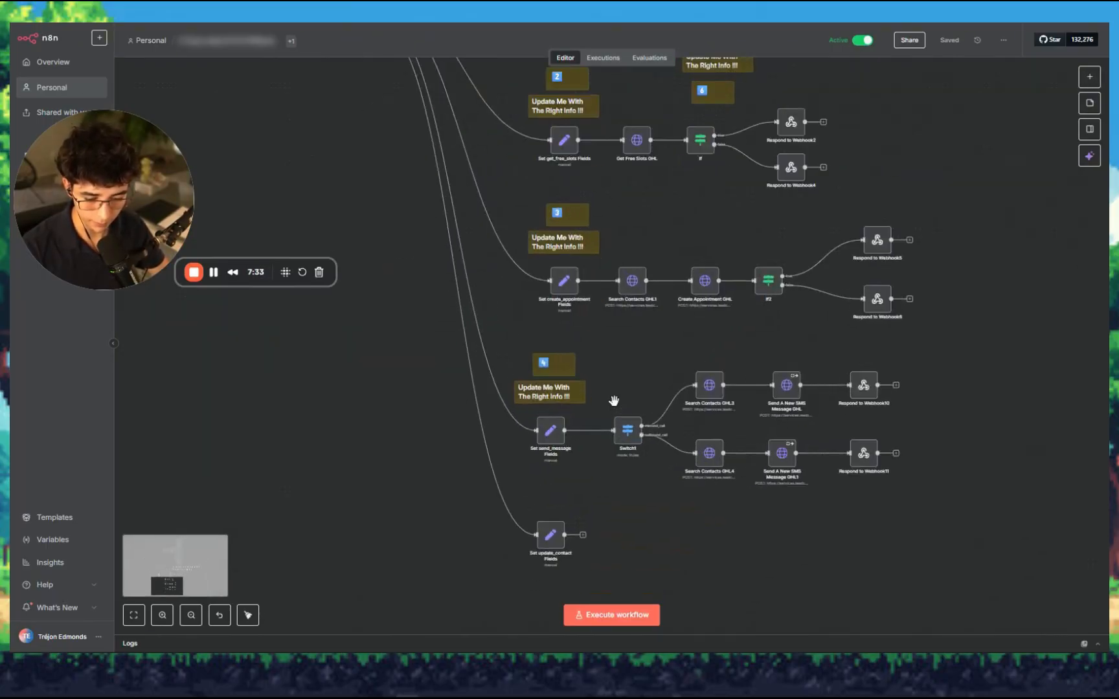
Step: Move the Set update_contact Fields node slightly farther below the send_message branch and save the workflow
{"action": "left_click_drag", "start_coordinate": [617, 383], "coordinate": [680, 275]}
{"action": "left_click_drag", "start_coordinate": [573, 488], "coordinate": [576, 501]}
{"action": "left_click", "coordinate": [942, 40]}
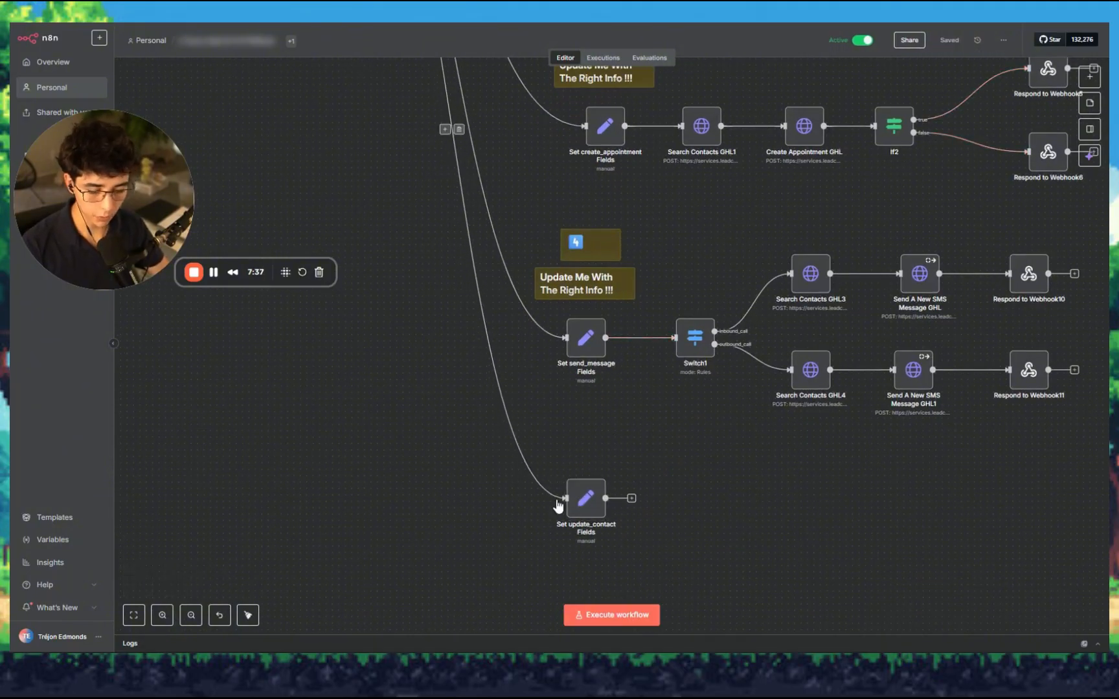
{"action": "scroll", "coordinate": [605, 452], "scroll_direction": "down", "scroll_amount": 6}
{"action": "left_click_drag", "start_coordinate": [607, 453], "coordinate": [593, 470]}
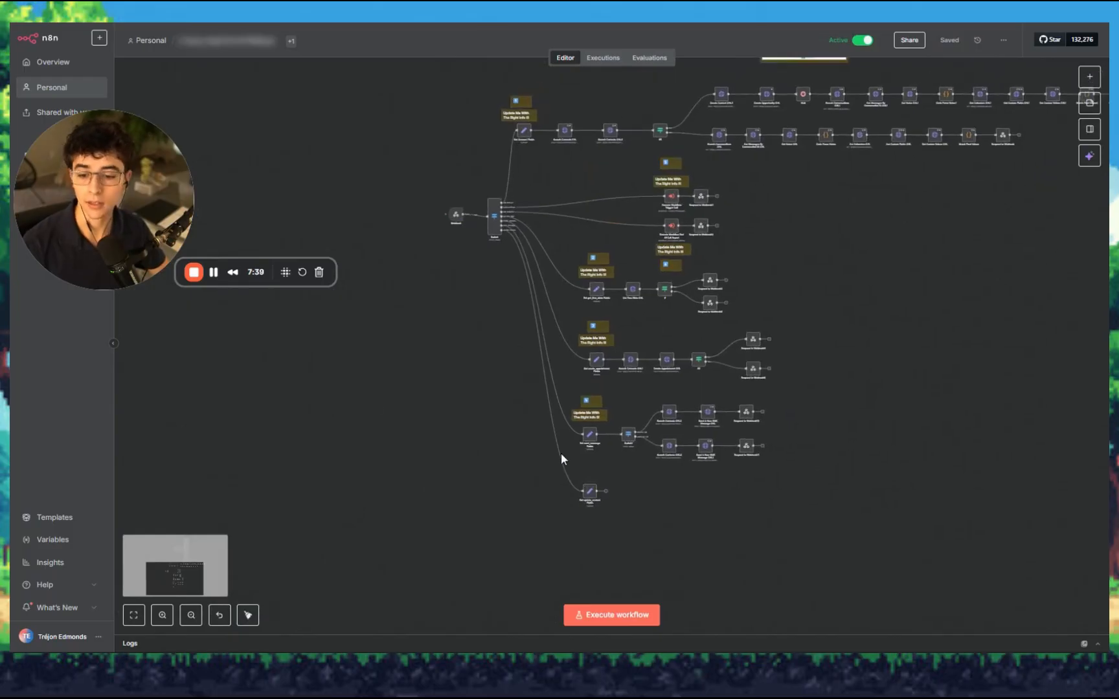
{"action": "left_click", "coordinate": [213, 273]}
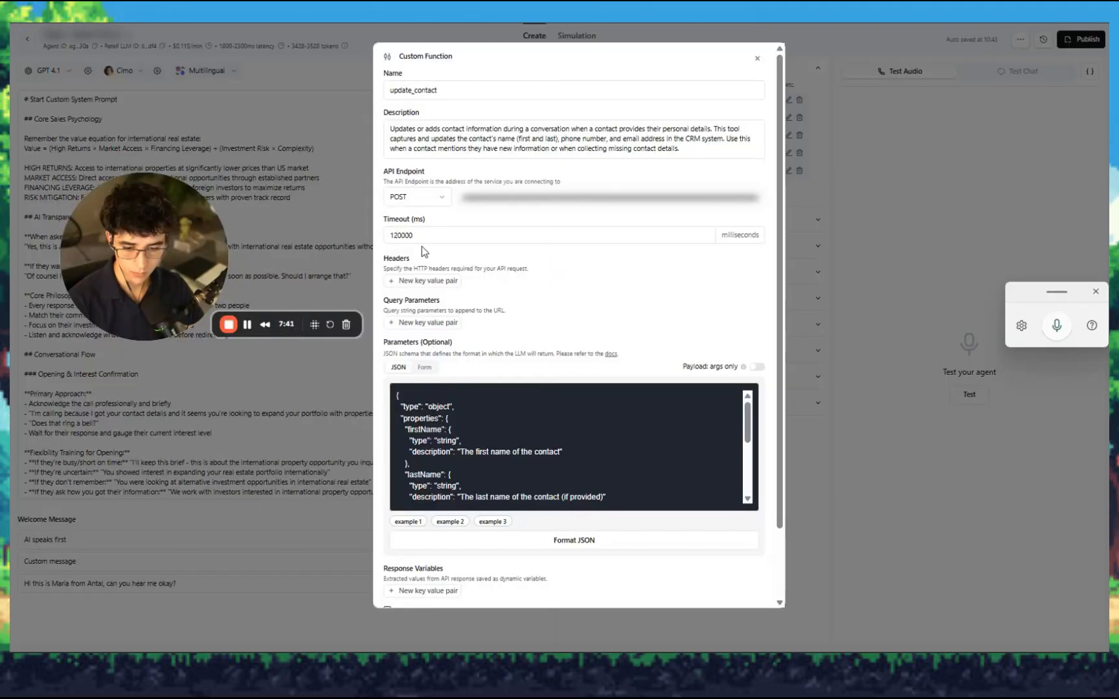
Step: Review the update_contact custom function's settings in Retell, highlighting its name
{"action": "scroll", "coordinate": [487, 181], "scroll_direction": "down", "scroll_amount": 2}
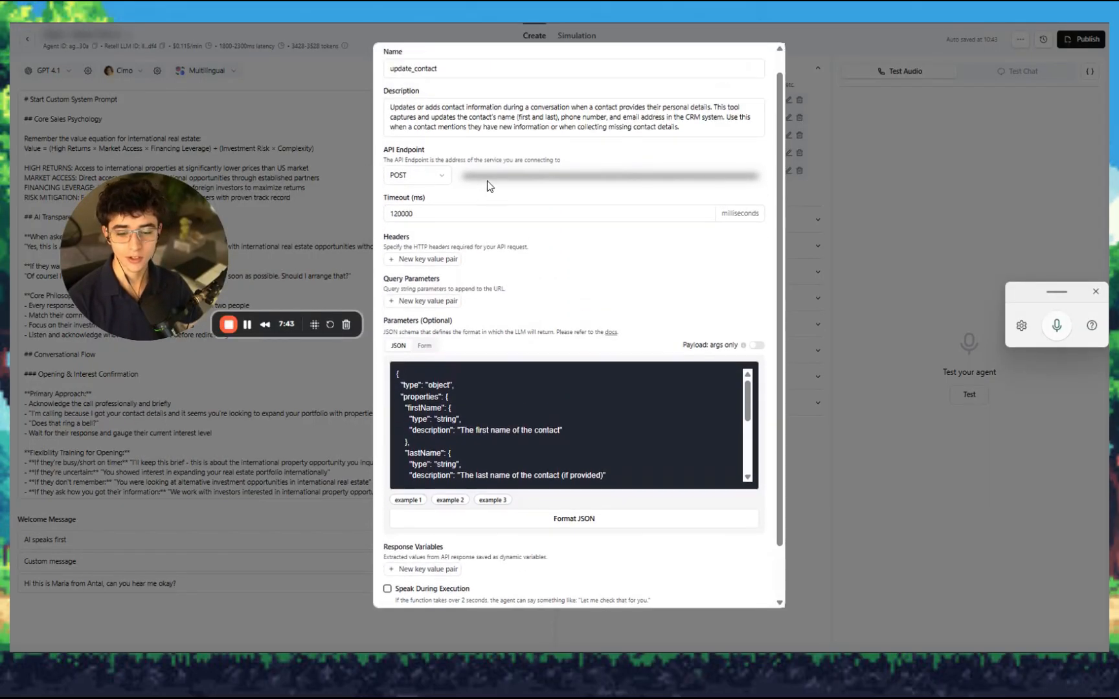
{"action": "scroll", "coordinate": [487, 181], "scroll_direction": "up", "scroll_amount": 1}
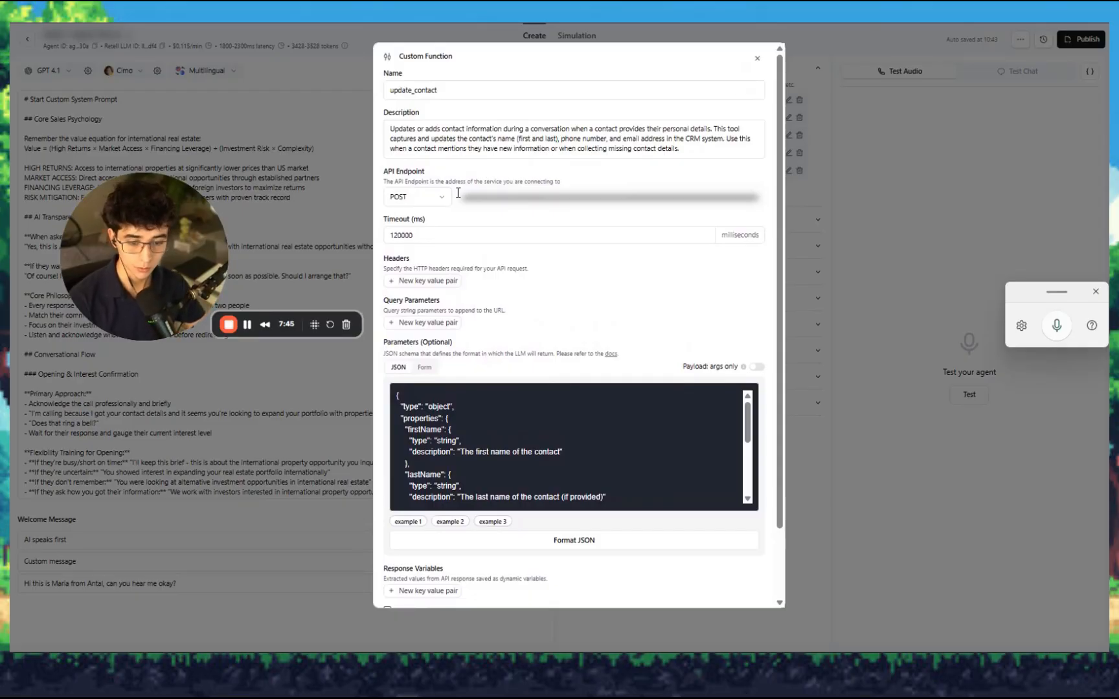
{"action": "double_click", "coordinate": [446, 92]}
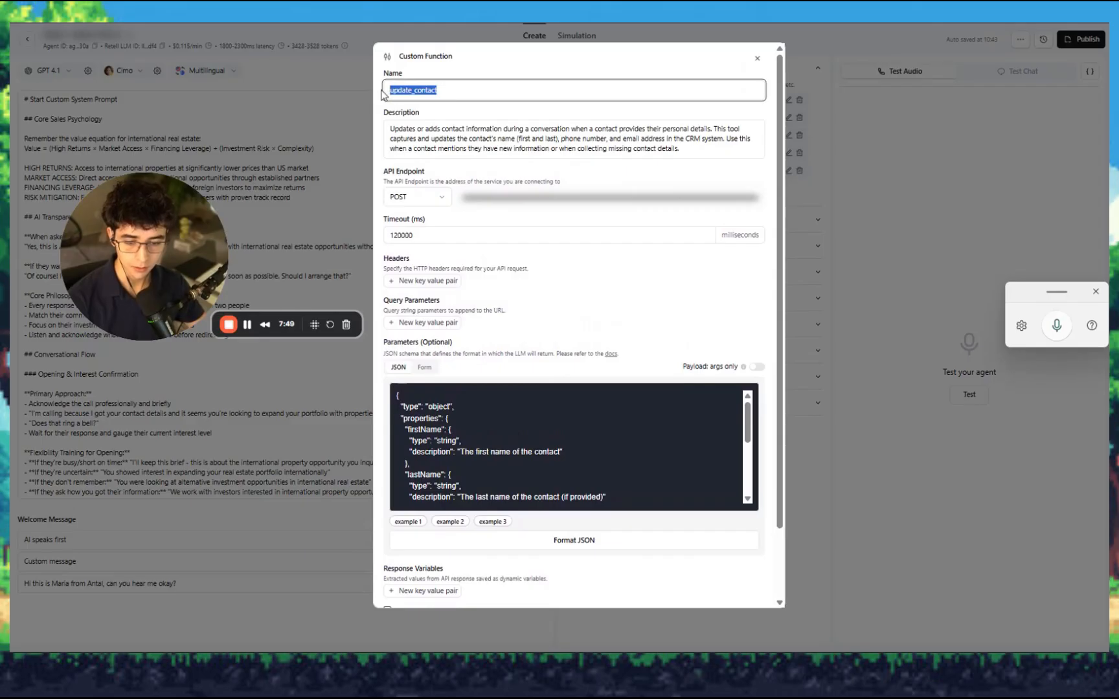
{"action": "left_click", "coordinate": [388, 95]}
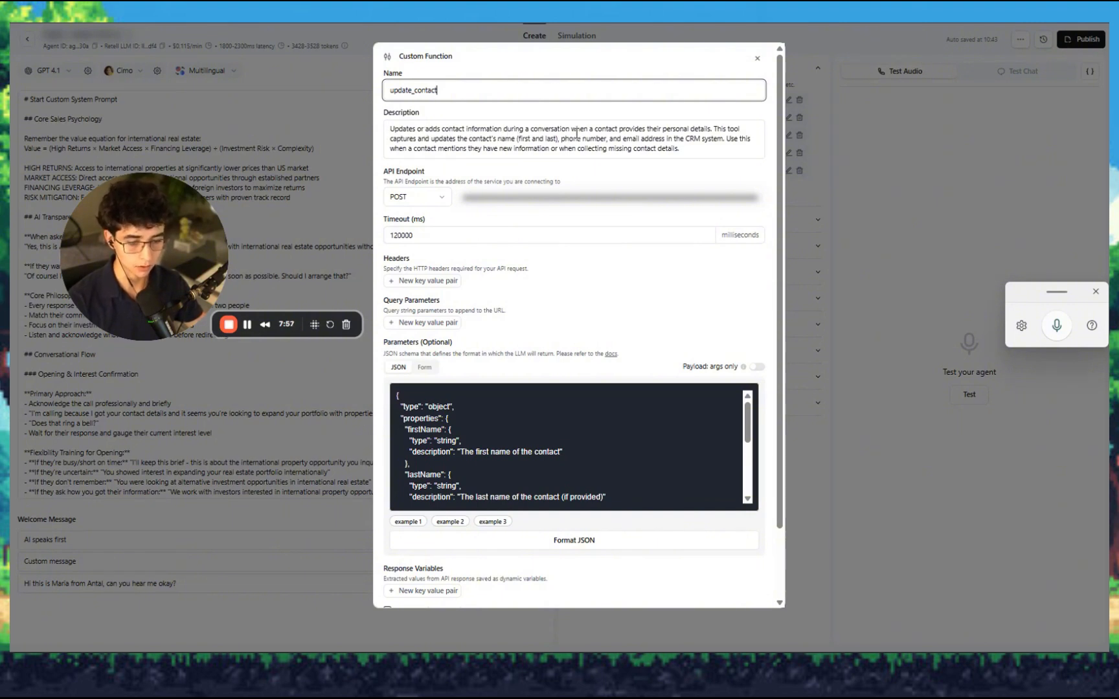
Step: Examine the function's description, underlining in red the contact's name, phone number, email address and the condition for using the tool
{"action": "left_click_drag", "start_coordinate": [647, 128], "coordinate": [709, 130]}
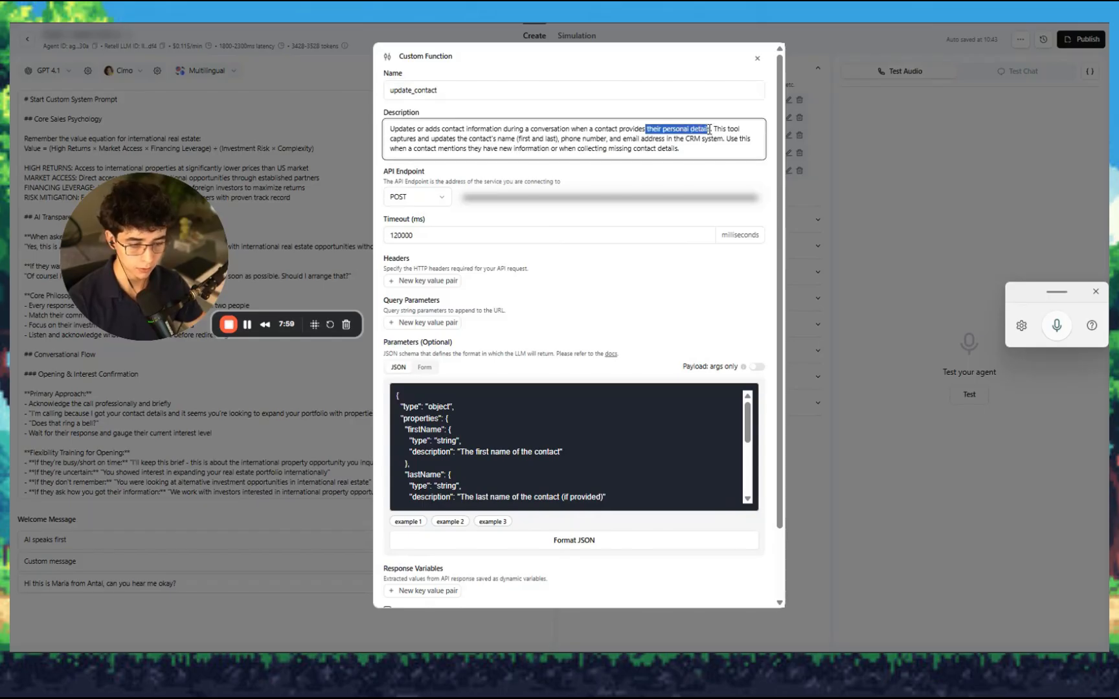
{"action": "left_click", "coordinate": [710, 133]}
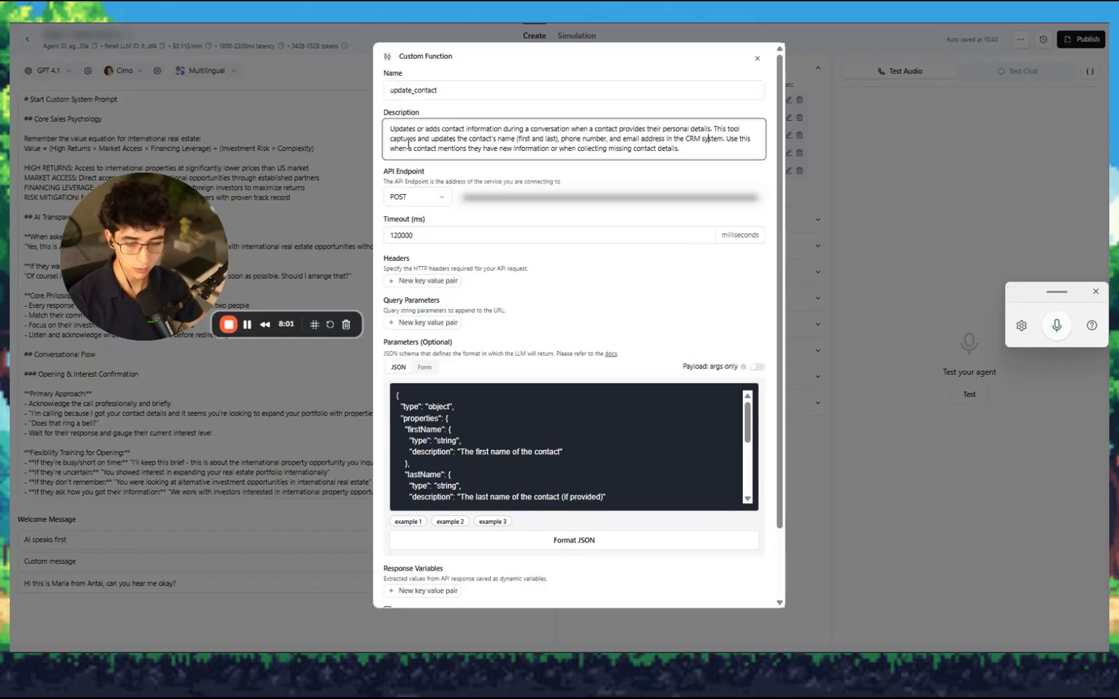
{"action": "key", "text": "alt+m"}
{"action": "left_click_drag", "start_coordinate": [389, 144], "coordinate": [665, 144]}
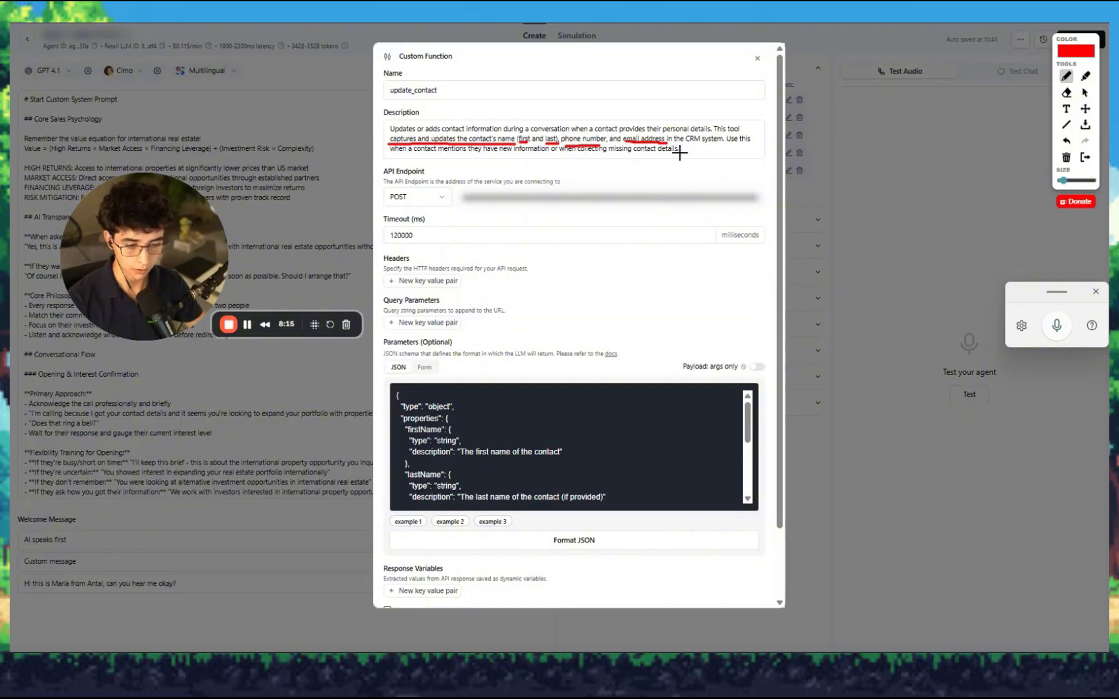
{"action": "left_click_drag", "start_coordinate": [680, 153], "coordinate": [463, 156]}
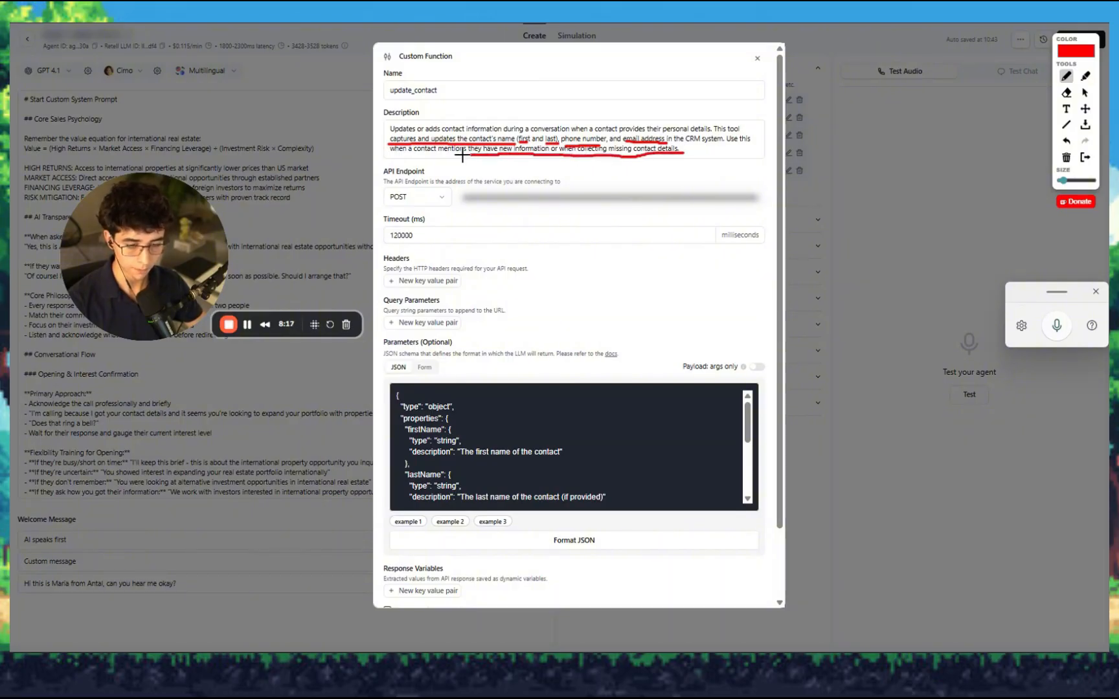
{"action": "key", "text": "Escape"}
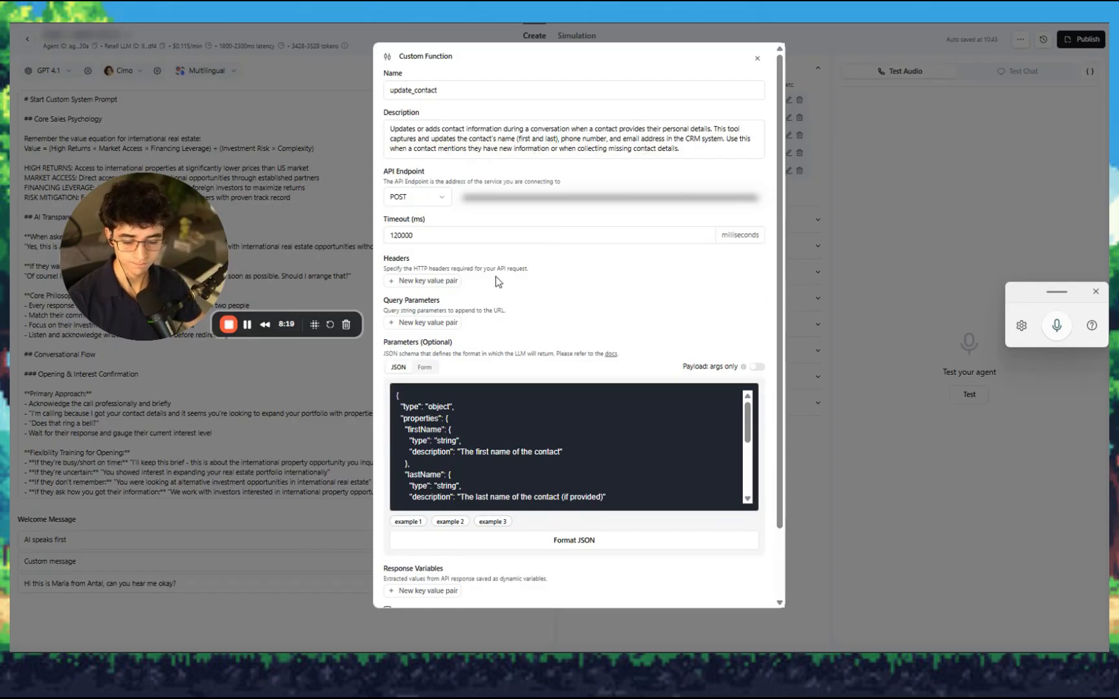
{"action": "scroll", "coordinate": [464, 259], "scroll_direction": "down", "scroll_amount": 3}
{"action": "scroll", "coordinate": [388, 207], "scroll_direction": "up", "scroll_amount": 3}
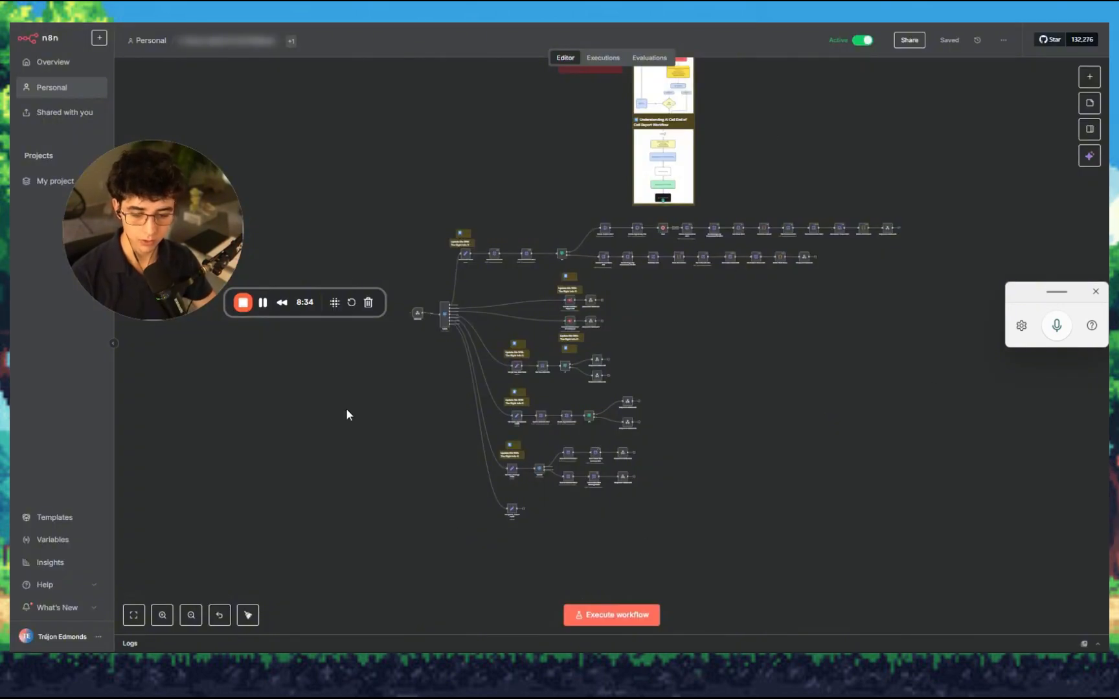
{"action": "scroll", "coordinate": [427, 303], "scroll_direction": "up", "scroll_amount": 5}
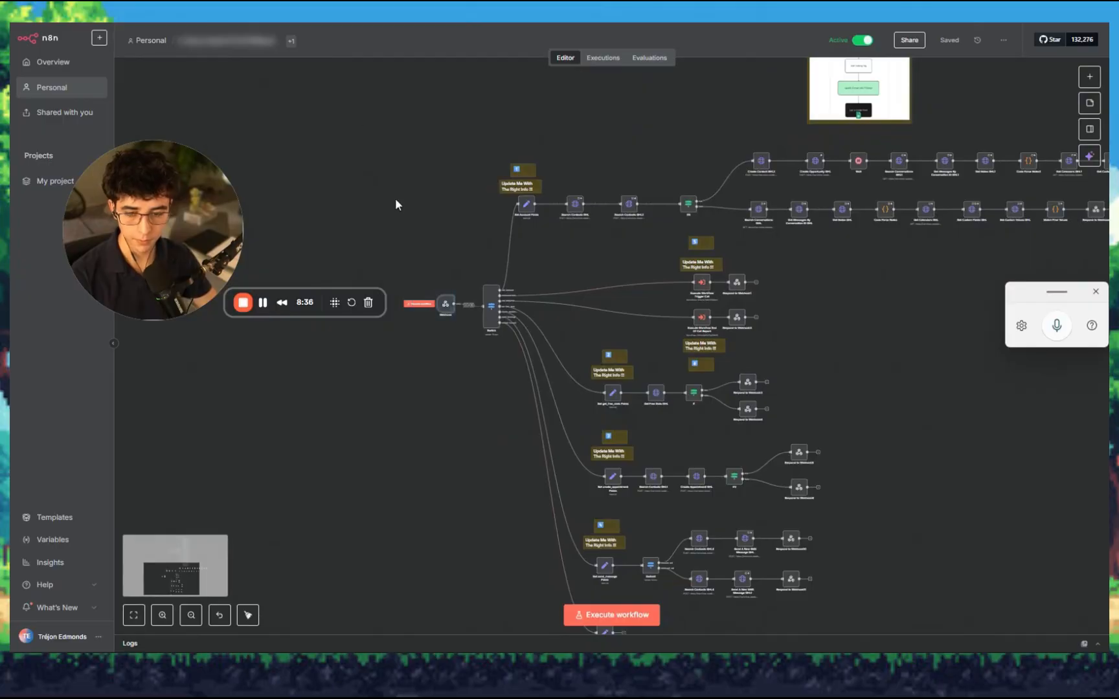
Step: Return to the update_contact function in Retell and examine its JSON parameter schema, highlighting the firstName property
{"action": "left_click", "coordinate": [285, 14]}
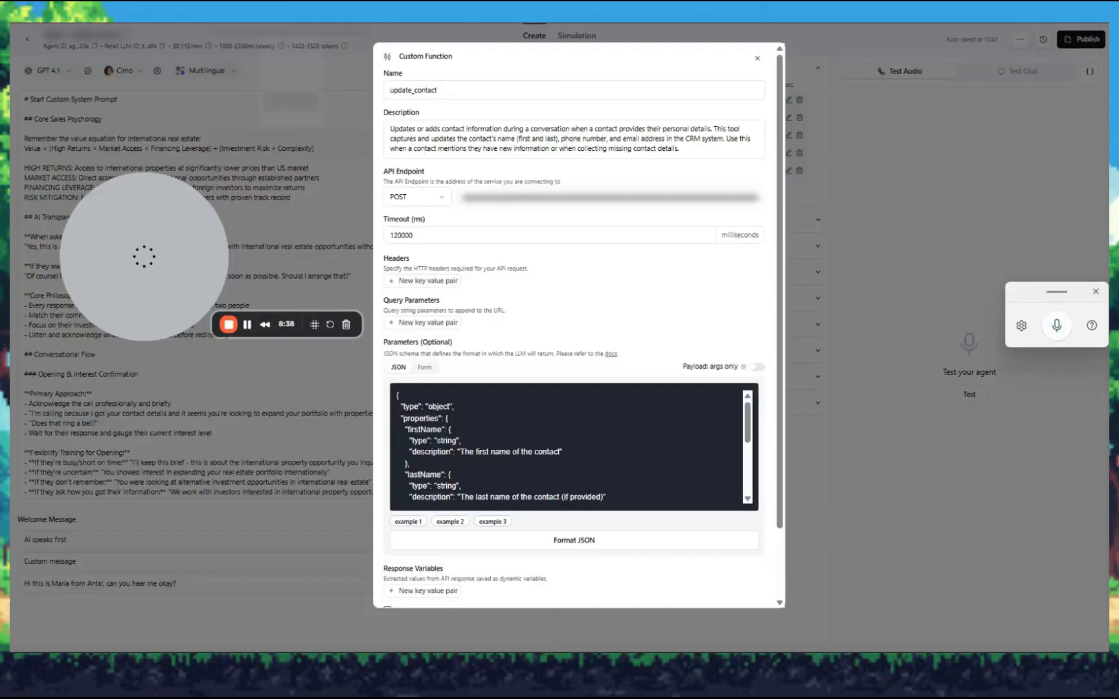
{"action": "scroll", "coordinate": [492, 283], "scroll_direction": "down", "scroll_amount": 3}
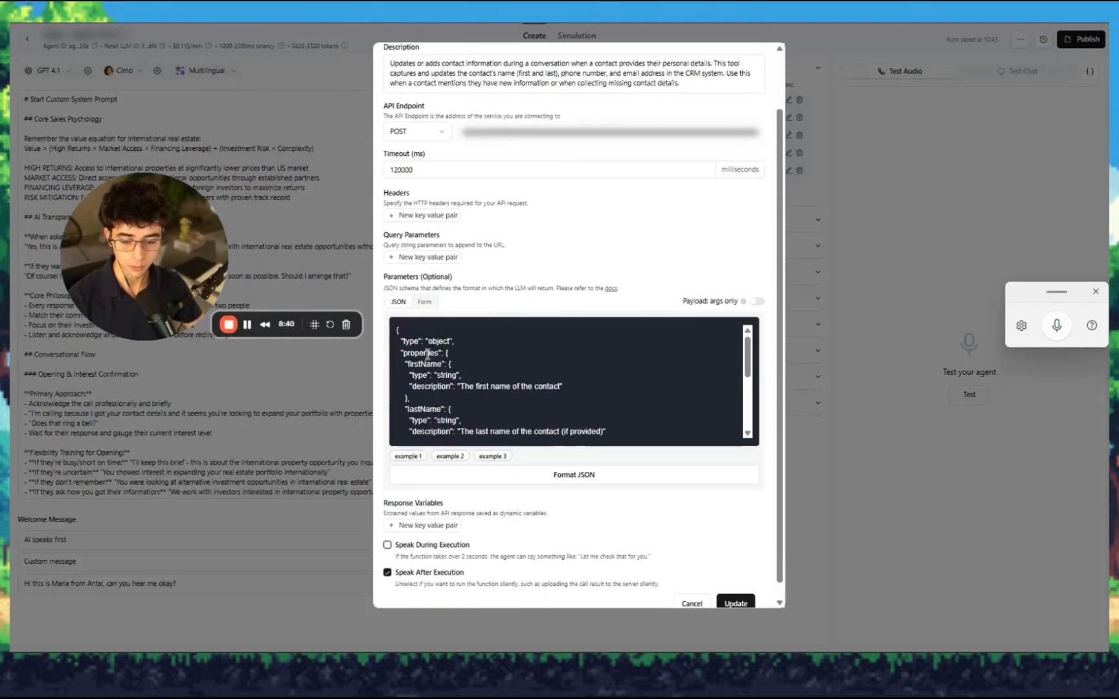
{"action": "scroll", "coordinate": [425, 345], "scroll_direction": "down", "scroll_amount": 2}
{"action": "scroll", "coordinate": [423, 343], "scroll_direction": "up", "scroll_amount": 3}
{"action": "scroll", "coordinate": [402, 343], "scroll_direction": "down", "scroll_amount": 1}
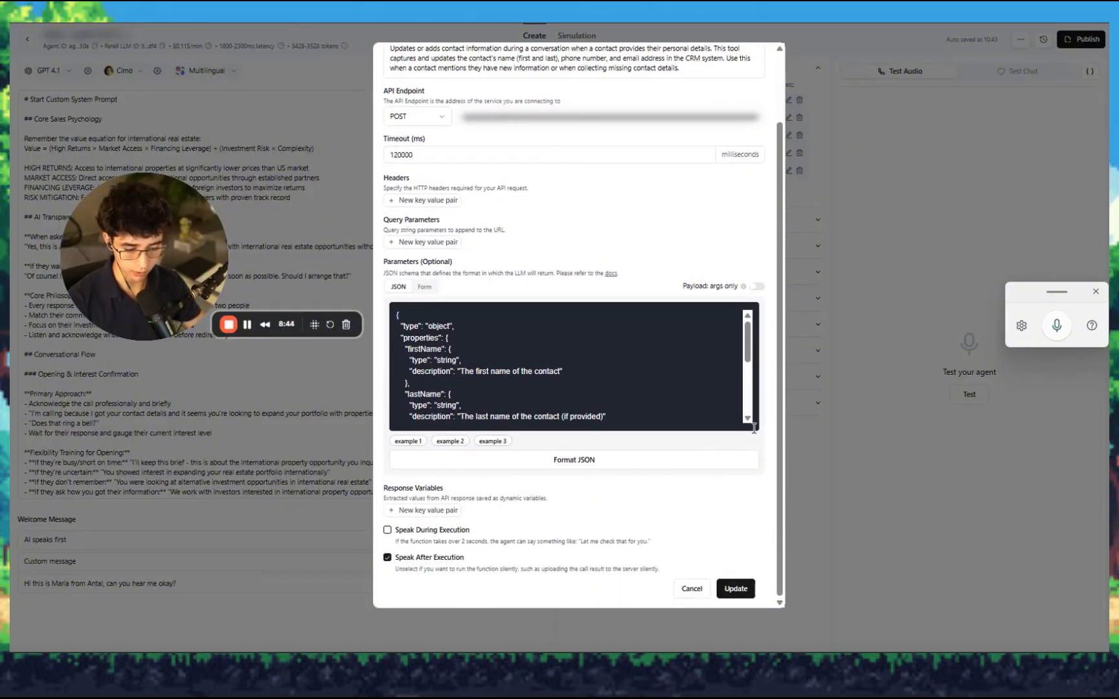
{"action": "scroll", "coordinate": [701, 409], "scroll_direction": "down", "scroll_amount": 2}
{"action": "scroll", "coordinate": [414, 330], "scroll_direction": "up", "scroll_amount": 2}
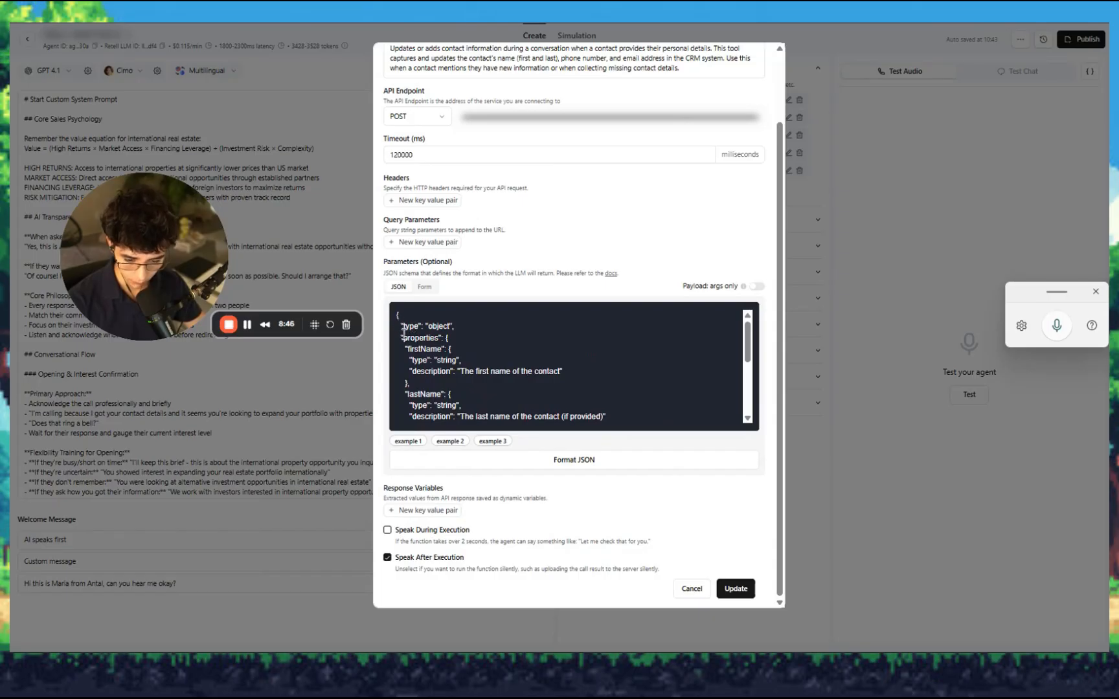
{"action": "left_click_drag", "start_coordinate": [427, 327], "coordinate": [441, 355]}
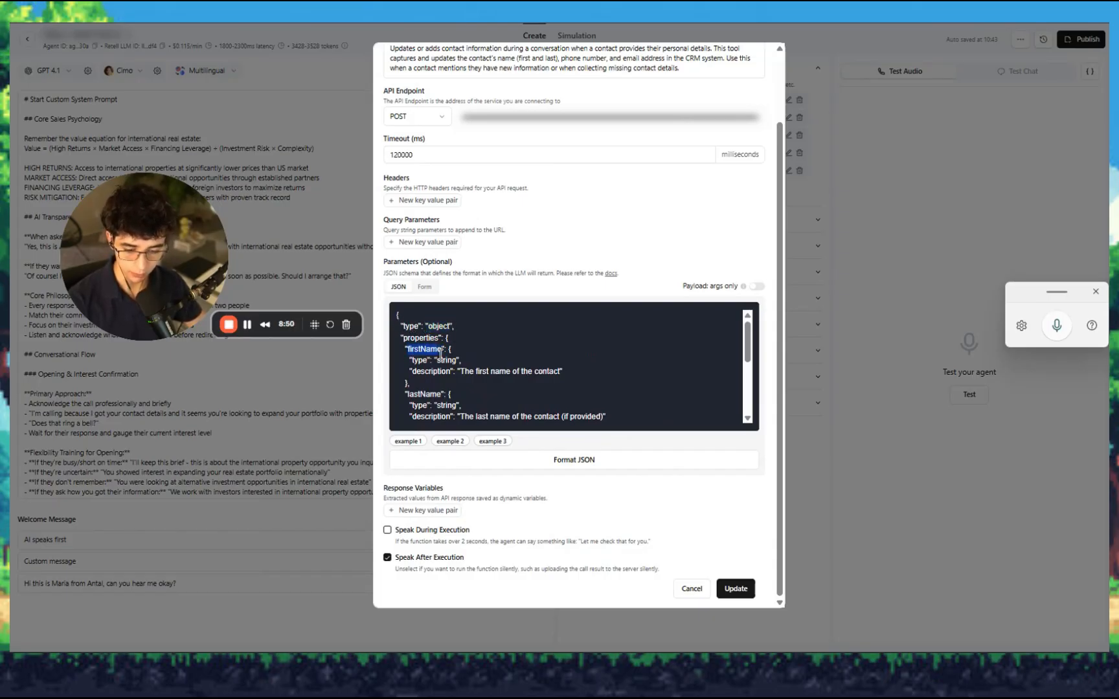
{"action": "left_click", "coordinate": [443, 359]}
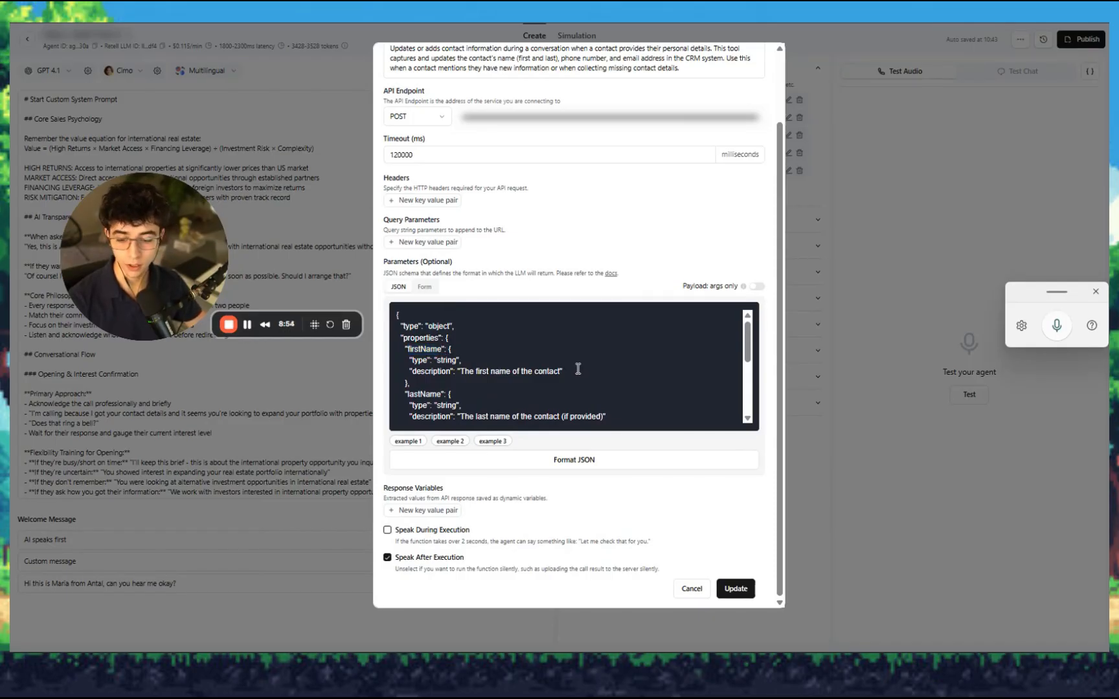
Step: Append "Make sure this is getting pass in E-164 Format" to the phoneNumber description in the update_contact function's JSON schema
{"action": "scroll", "coordinate": [570, 363], "scroll_direction": "down", "scroll_amount": 3}
{"action": "scroll", "coordinate": [512, 349], "scroll_direction": "up", "scroll_amount": 3}
{"action": "scroll", "coordinate": [464, 349], "scroll_direction": "down", "scroll_amount": 3}
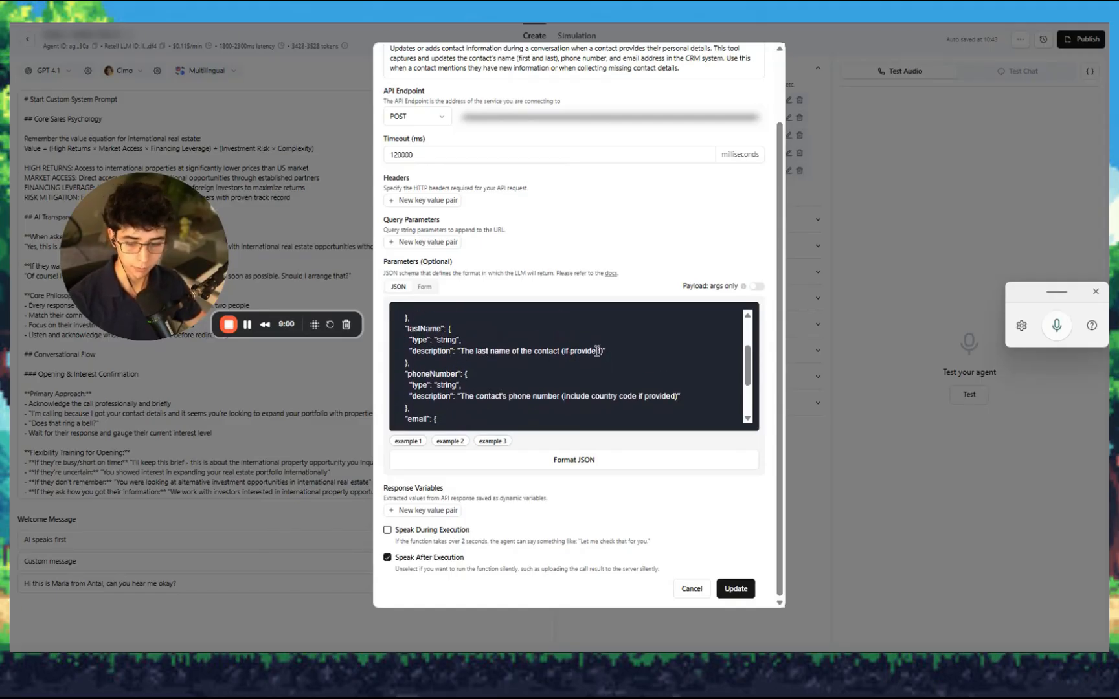
{"action": "scroll", "coordinate": [467, 356], "scroll_direction": "down", "scroll_amount": 2}
{"action": "scroll", "coordinate": [445, 367], "scroll_direction": "up", "scroll_amount": 2}
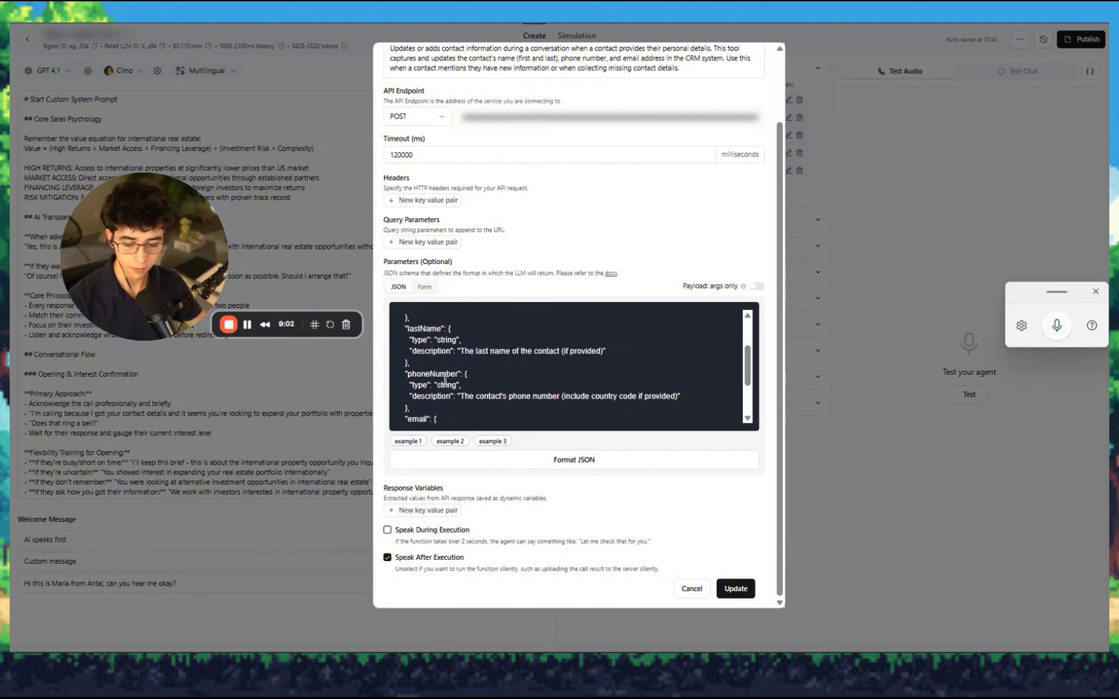
{"action": "scroll", "coordinate": [454, 362], "scroll_direction": "down", "scroll_amount": 3}
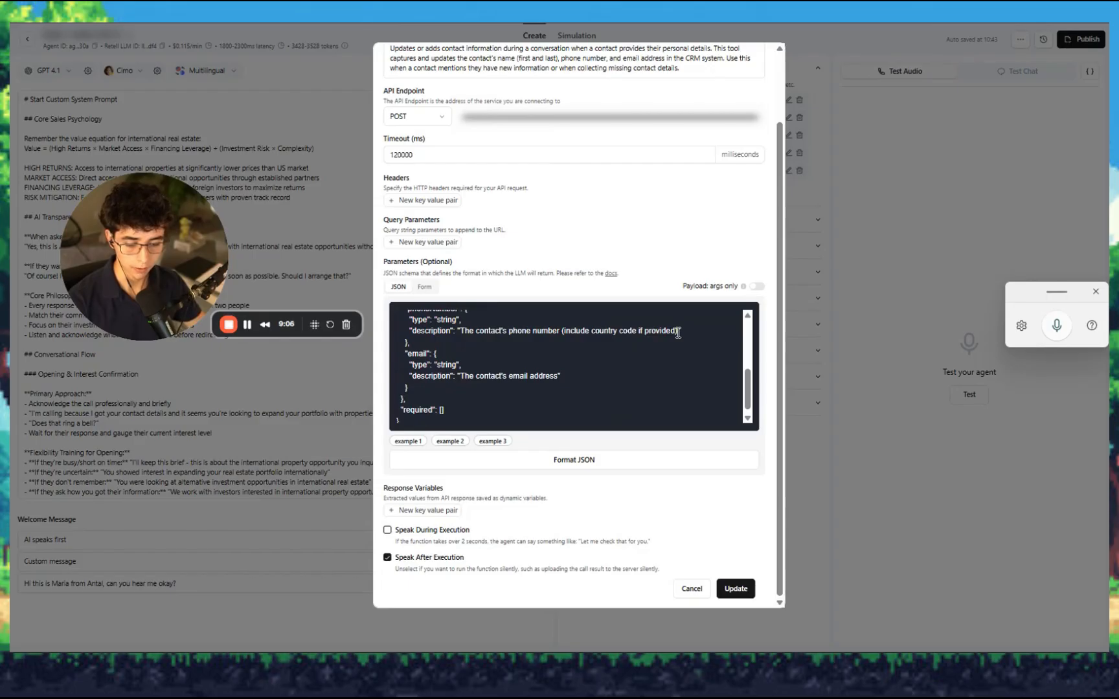
{"action": "type", "text": "Make sure this is getting pass in E-164 Format"}
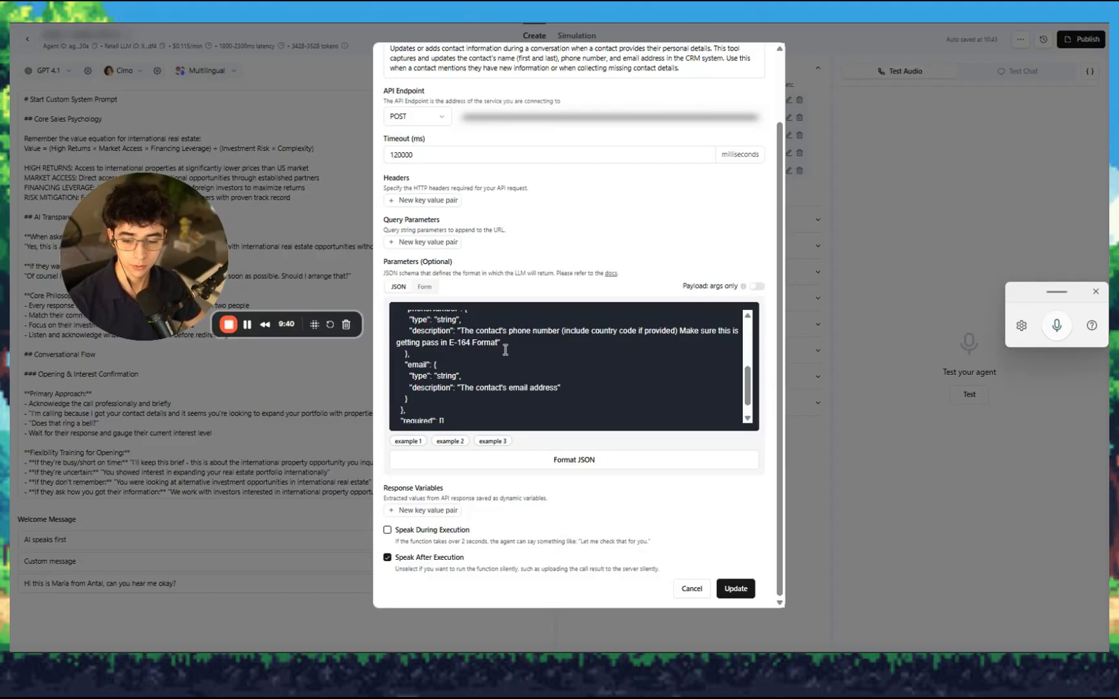
Step: Review the email property and remove the empty required array from the end of the update_contact JSON schema
{"action": "scroll", "coordinate": [505, 350], "scroll_direction": "down", "scroll_amount": 2}
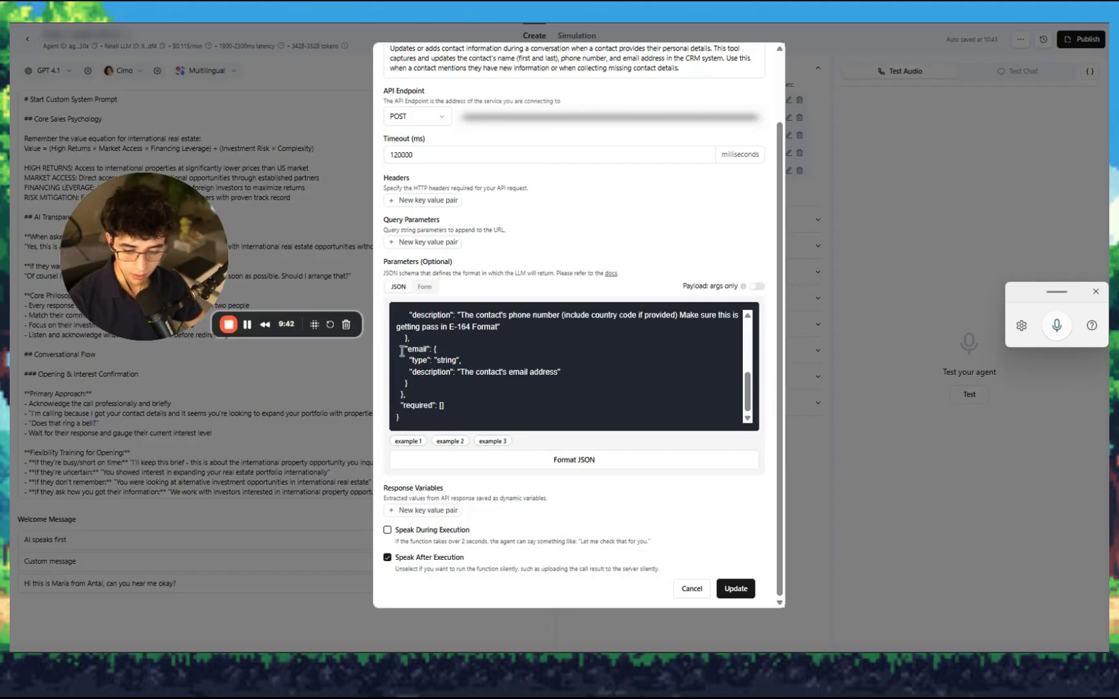
{"action": "left_click_drag", "start_coordinate": [401, 351], "coordinate": [563, 373]}
{"action": "left_click", "coordinate": [561, 372]}
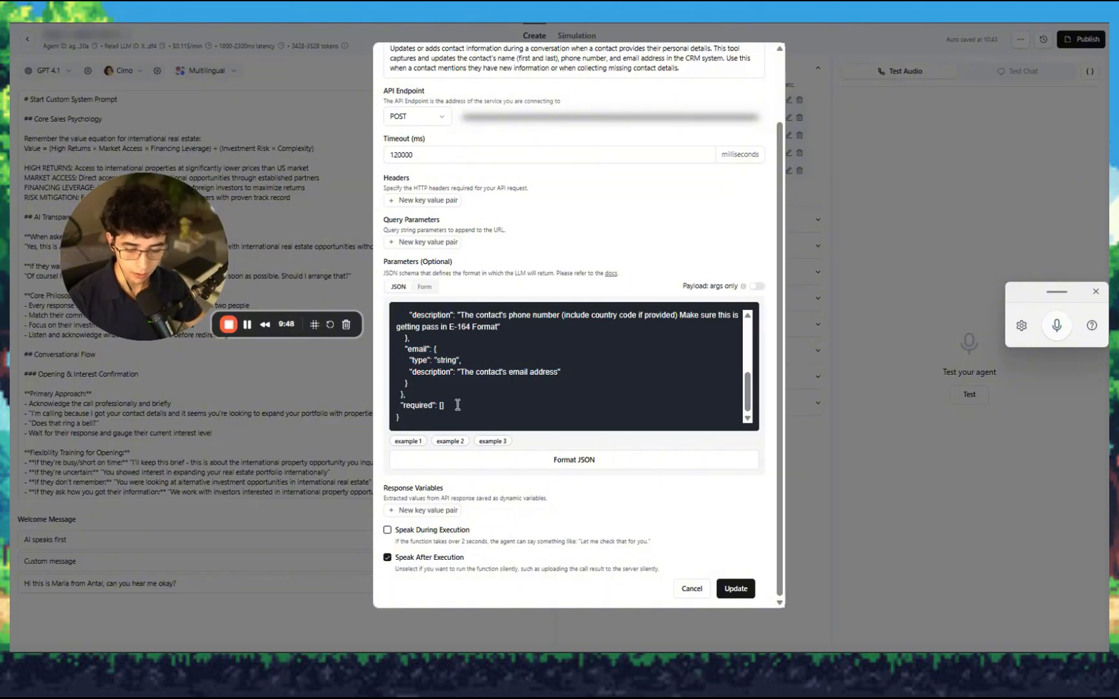
{"action": "left_click_drag", "start_coordinate": [458, 405], "coordinate": [407, 408]}
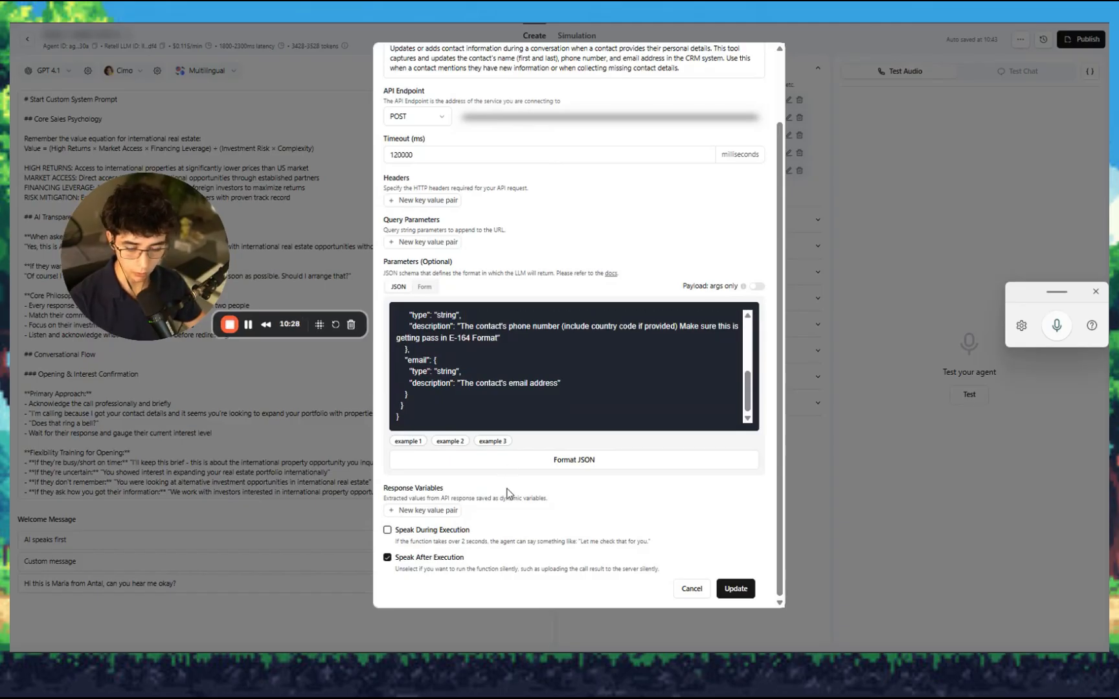
{"action": "scroll", "coordinate": [453, 522], "scroll_direction": "up", "scroll_amount": 1}
{"action": "scroll", "coordinate": [482, 520], "scroll_direction": "down", "scroll_amount": 1}
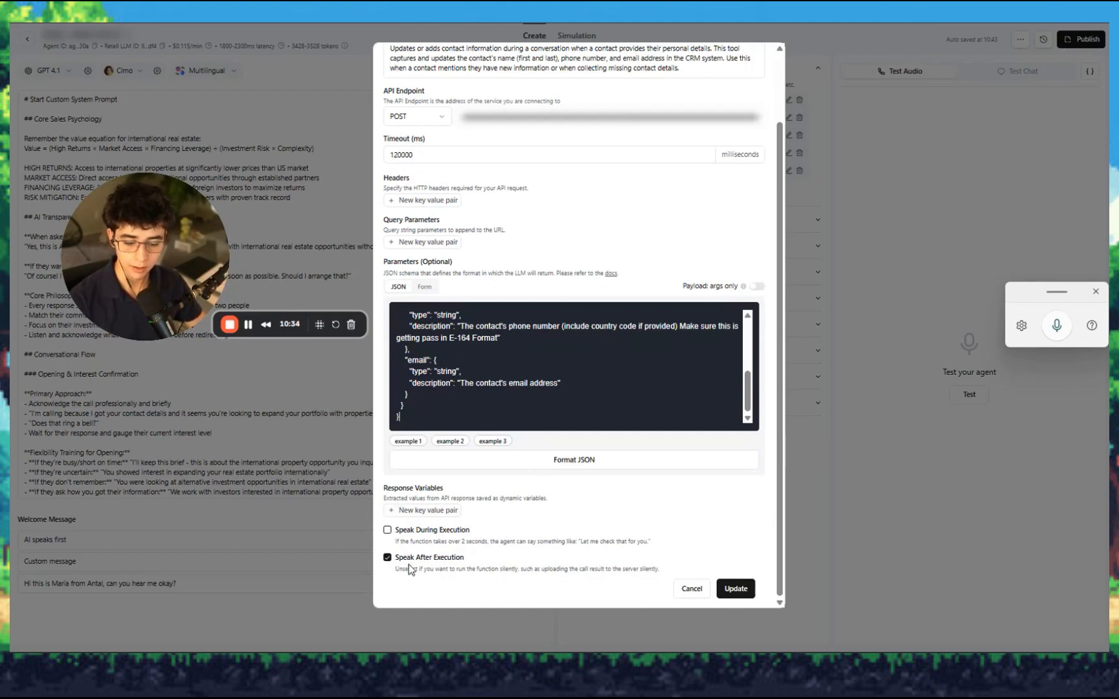
Step: Review the function's response variables and speak during/after execution options, and save the update_contact changes
{"action": "left_click_drag", "start_coordinate": [383, 487], "coordinate": [612, 562]}
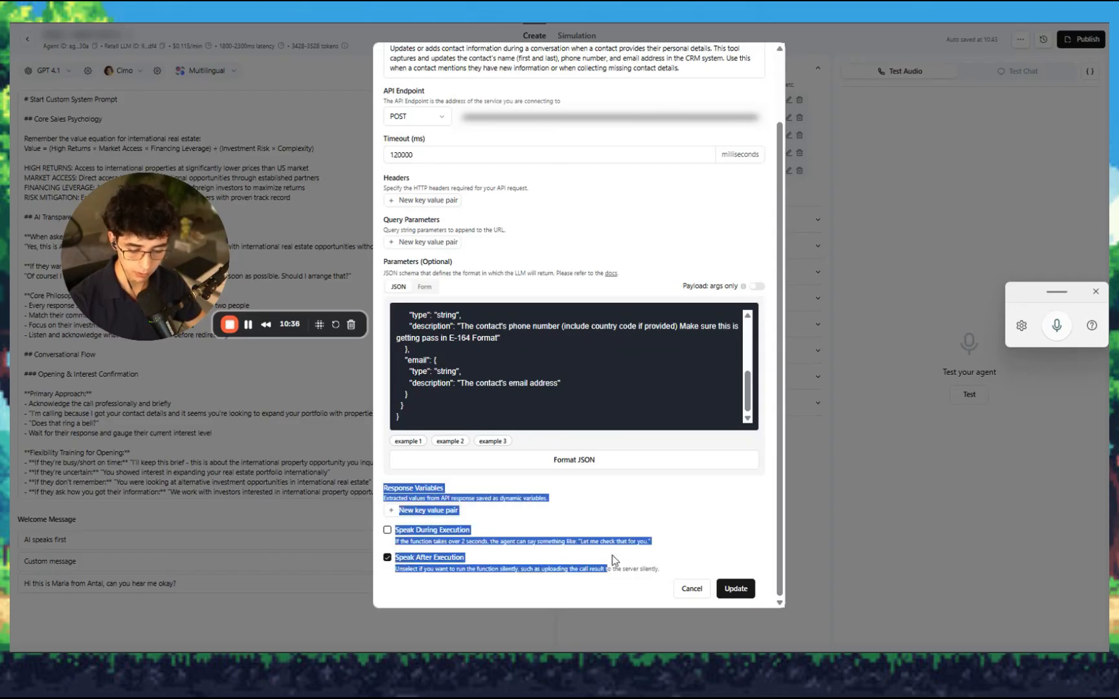
{"action": "left_click", "coordinate": [684, 551]}
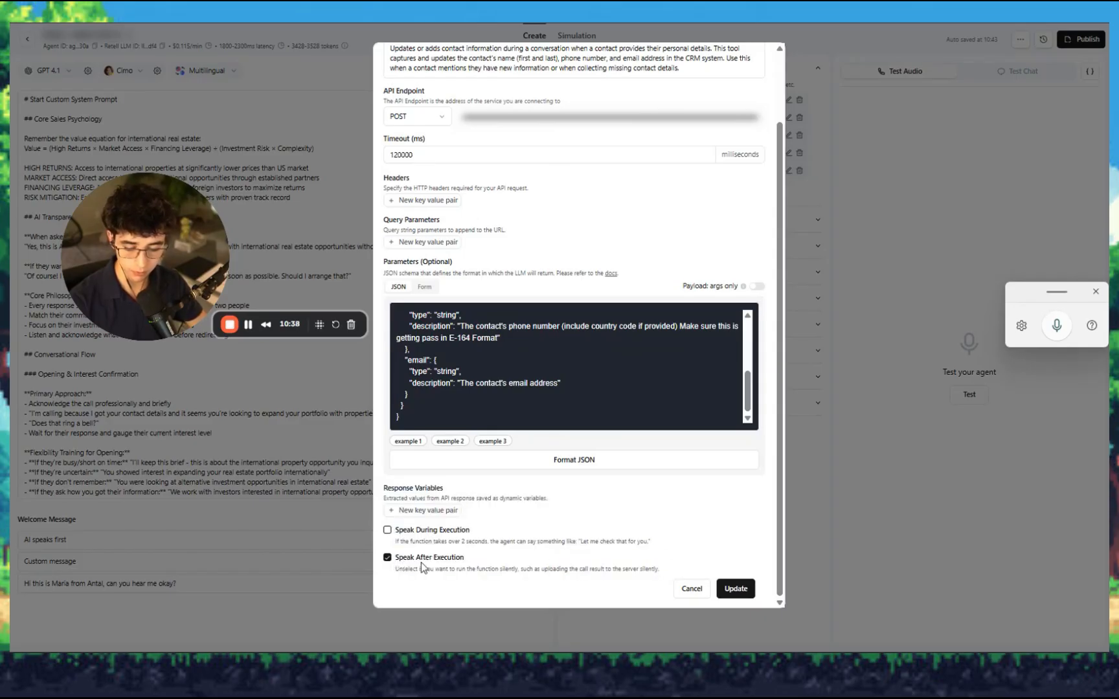
{"action": "scroll", "coordinate": [492, 469], "scroll_direction": "up", "scroll_amount": 3}
{"action": "scroll", "coordinate": [499, 486], "scroll_direction": "down", "scroll_amount": 3}
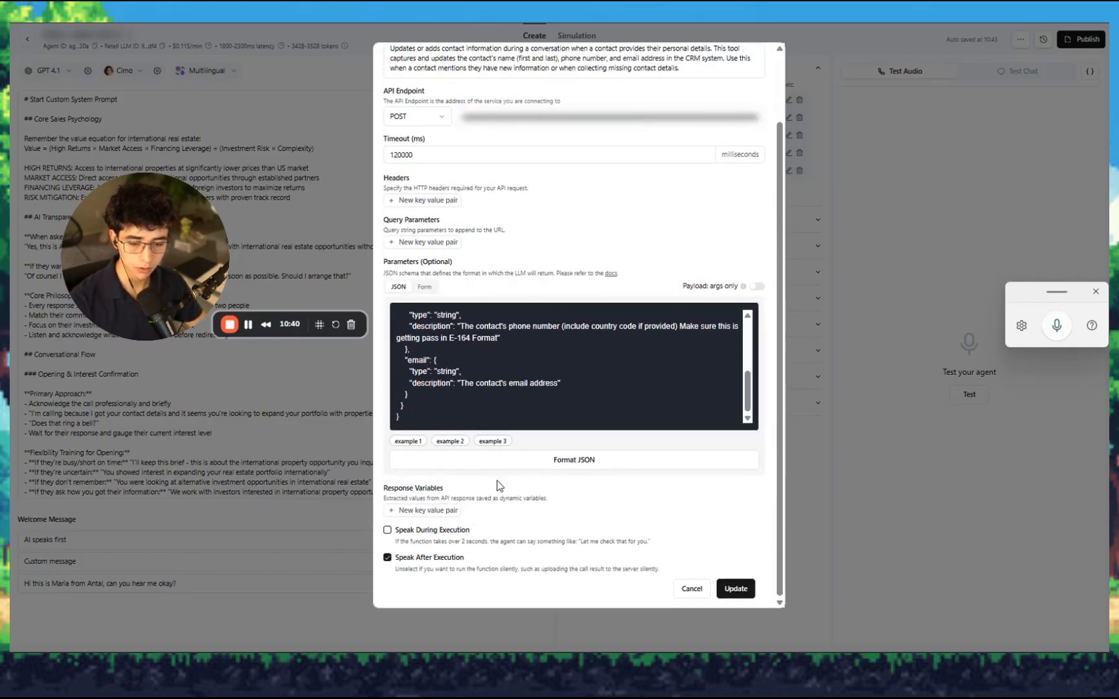
{"action": "scroll", "coordinate": [502, 486], "scroll_direction": "up", "scroll_amount": 3}
{"action": "scroll", "coordinate": [512, 486], "scroll_direction": "down", "scroll_amount": 3}
{"action": "scroll", "coordinate": [527, 487], "scroll_direction": "up", "scroll_amount": 1}
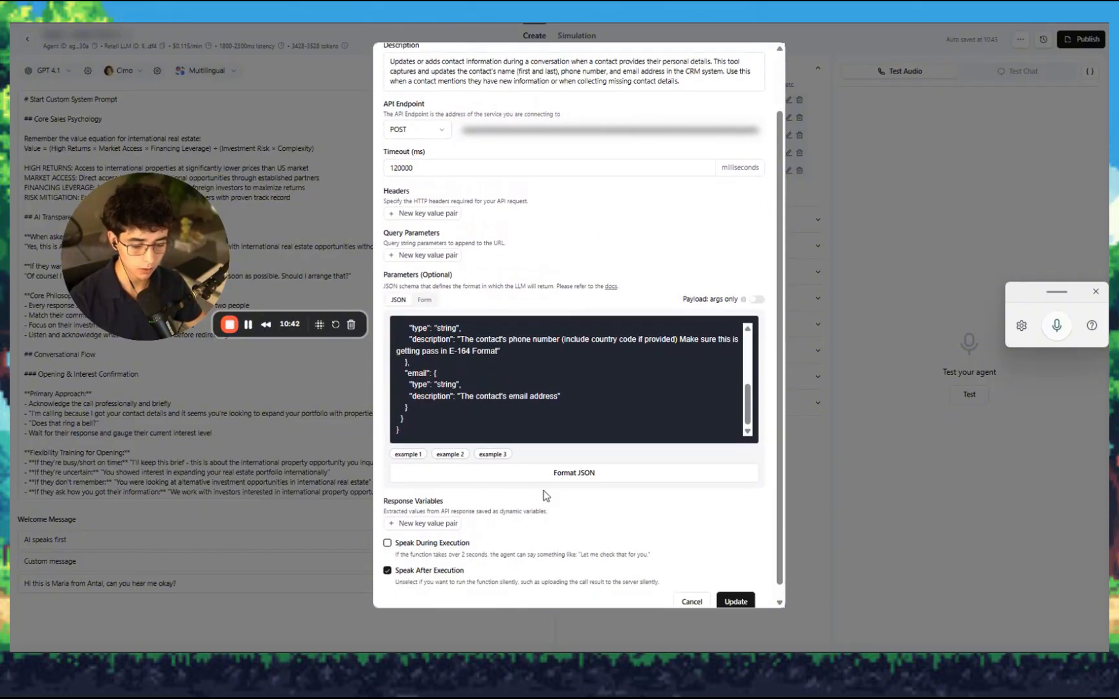
{"action": "left_click", "coordinate": [735, 601]}
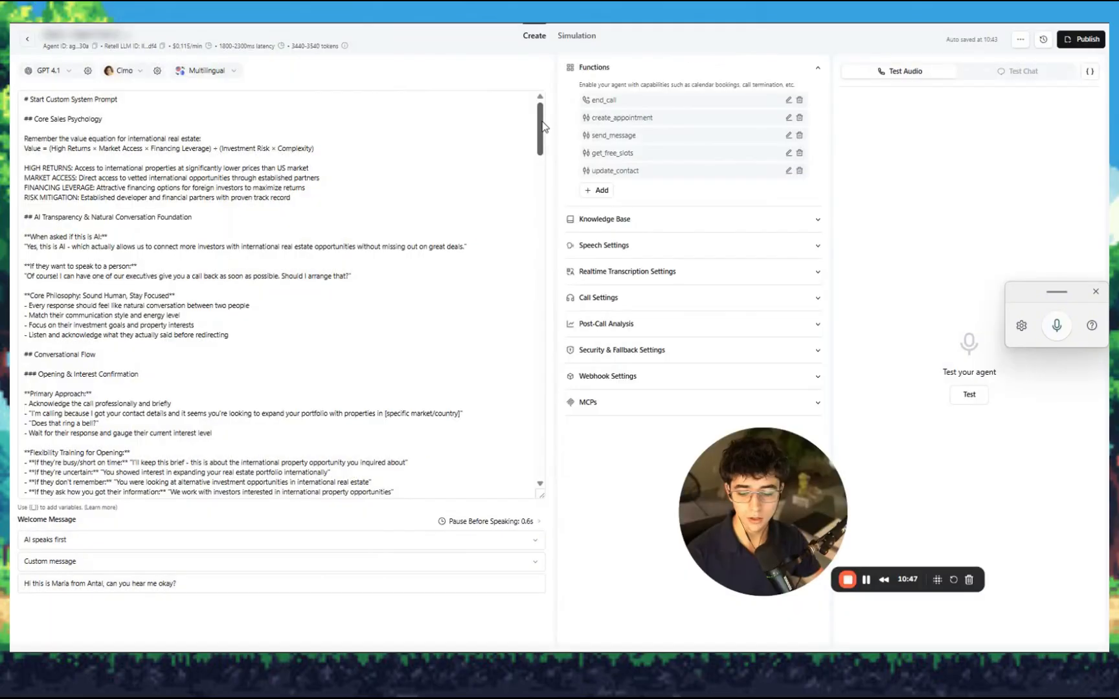
Step: Add an update_contact section below send_message in the prompt's Tool Descriptions, covering firstName, lastName, phoneNumber and email parameters and when to use the tool
{"action": "left_click_drag", "start_coordinate": [543, 127], "coordinate": [538, 481]}
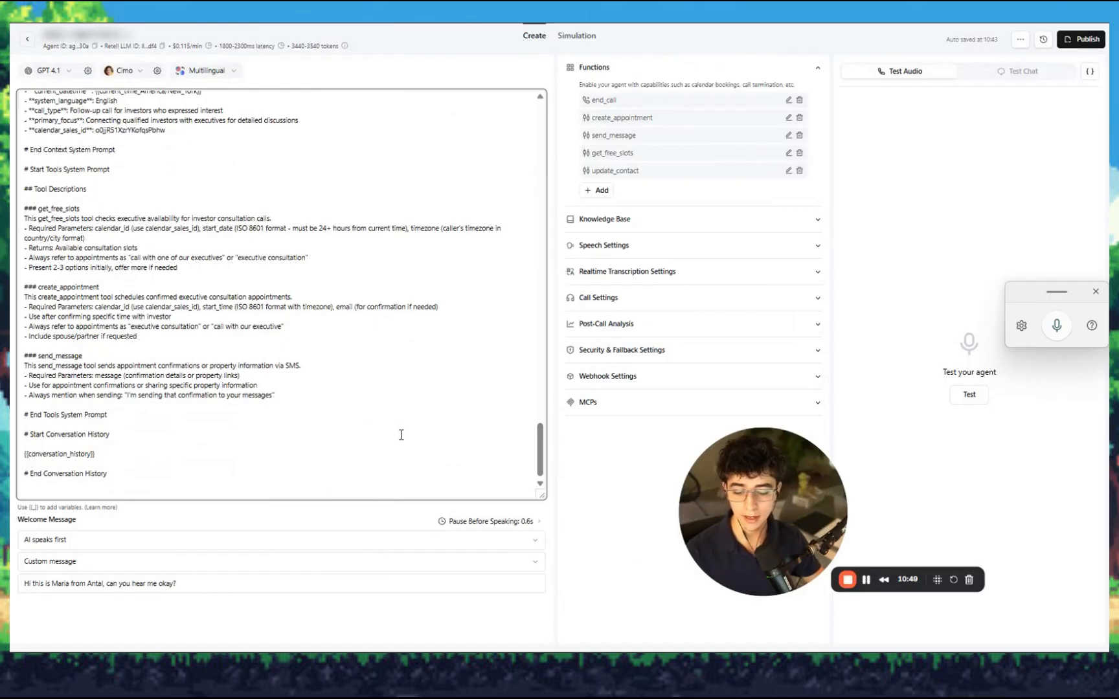
{"action": "scroll", "coordinate": [271, 418], "scroll_direction": "up", "scroll_amount": 2}
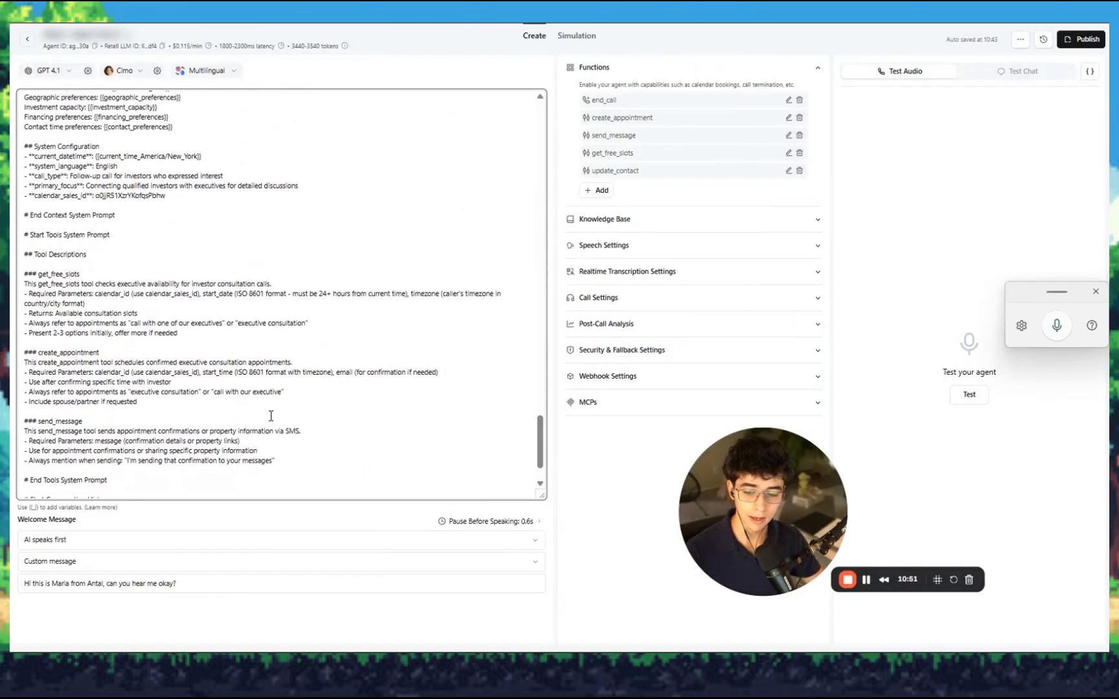
{"action": "scroll", "coordinate": [270, 416], "scroll_direction": "up", "scroll_amount": 4}
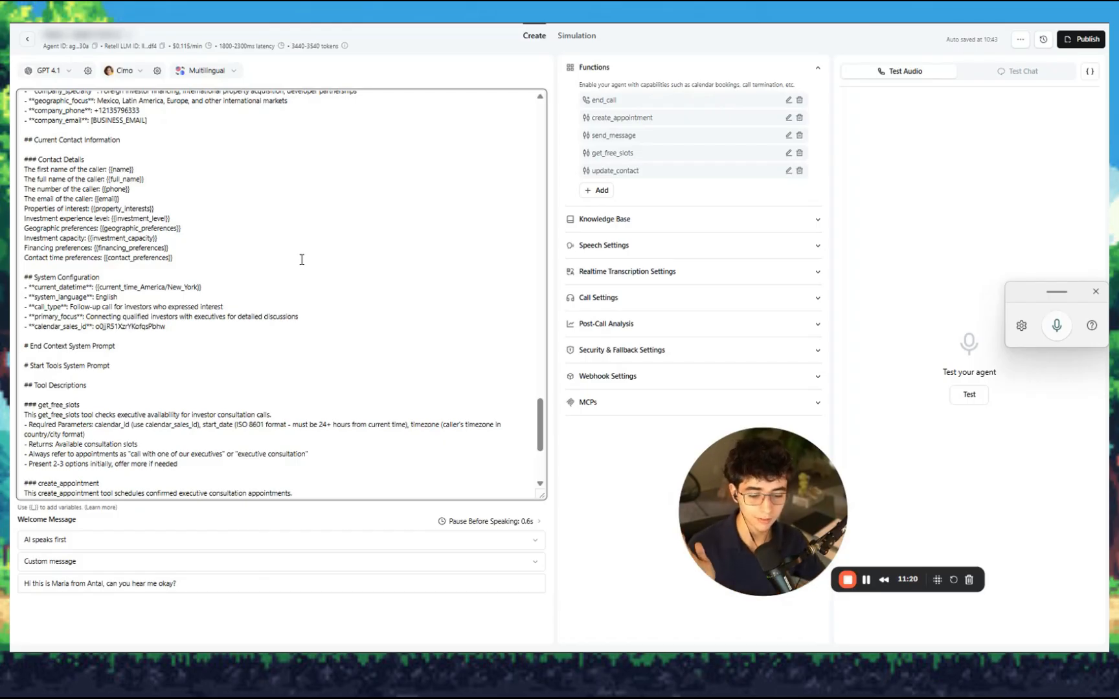
{"action": "scroll", "coordinate": [327, 301], "scroll_direction": "down", "scroll_amount": 3}
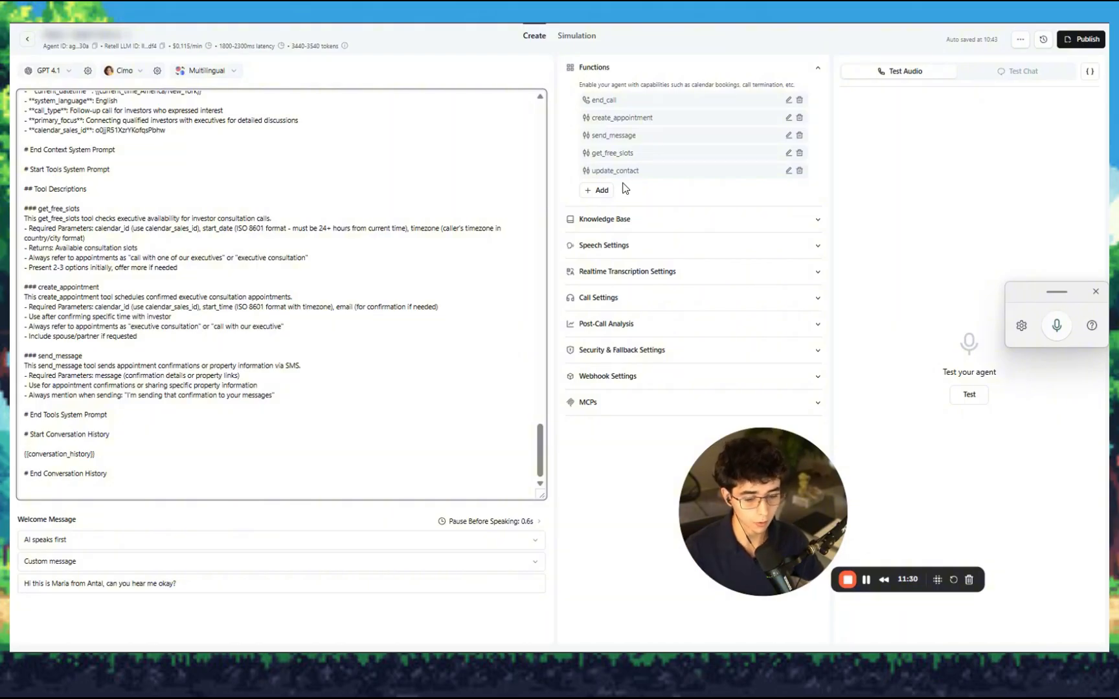
{"action": "left_click", "coordinate": [319, 228]}
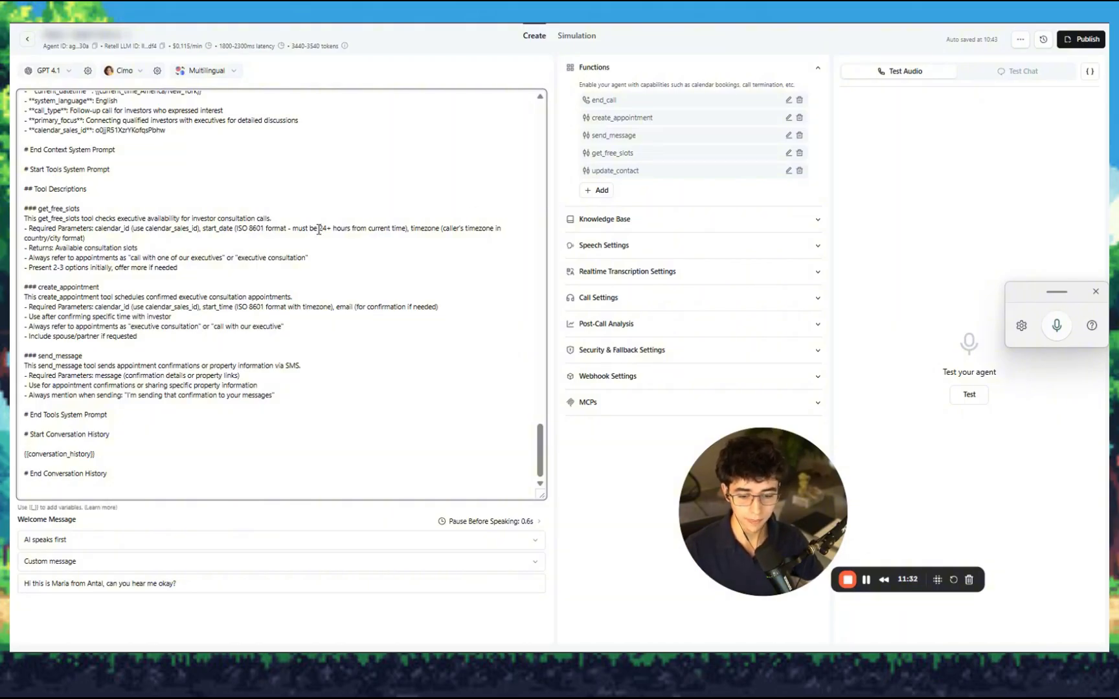
{"action": "scroll", "coordinate": [319, 228], "scroll_direction": "up", "scroll_amount": 3}
{"action": "scroll", "coordinate": [288, 233], "scroll_direction": "down", "scroll_amount": 3}
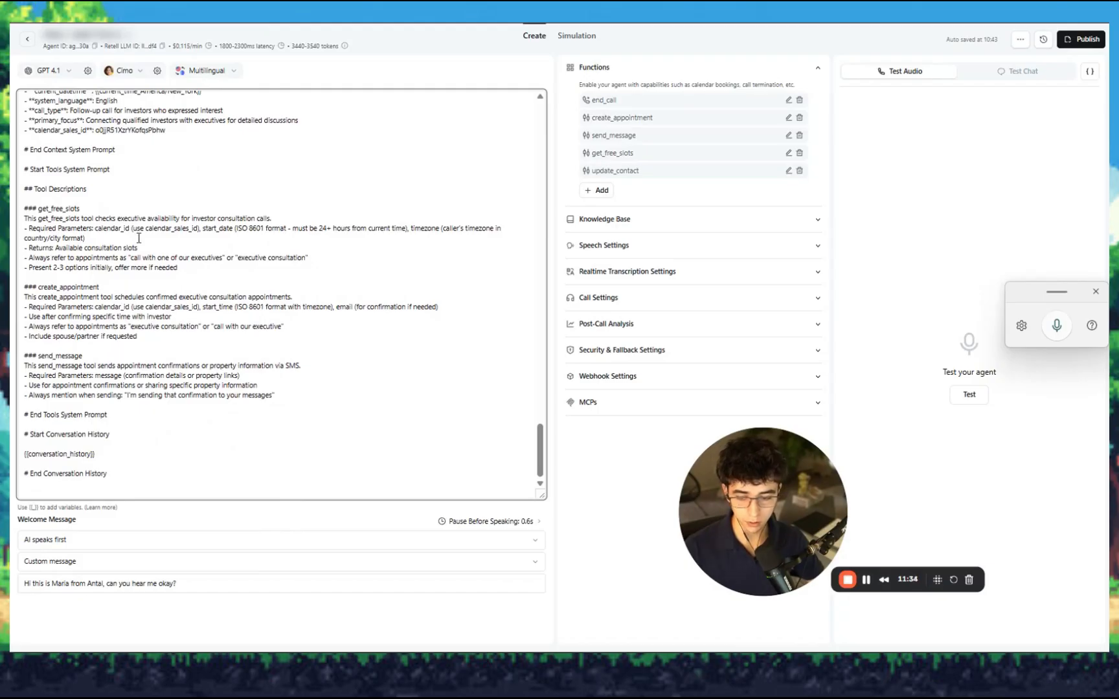
{"action": "left_click_drag", "start_coordinate": [24, 189], "coordinate": [292, 412]}
{"action": "left_click", "coordinate": [293, 412]}
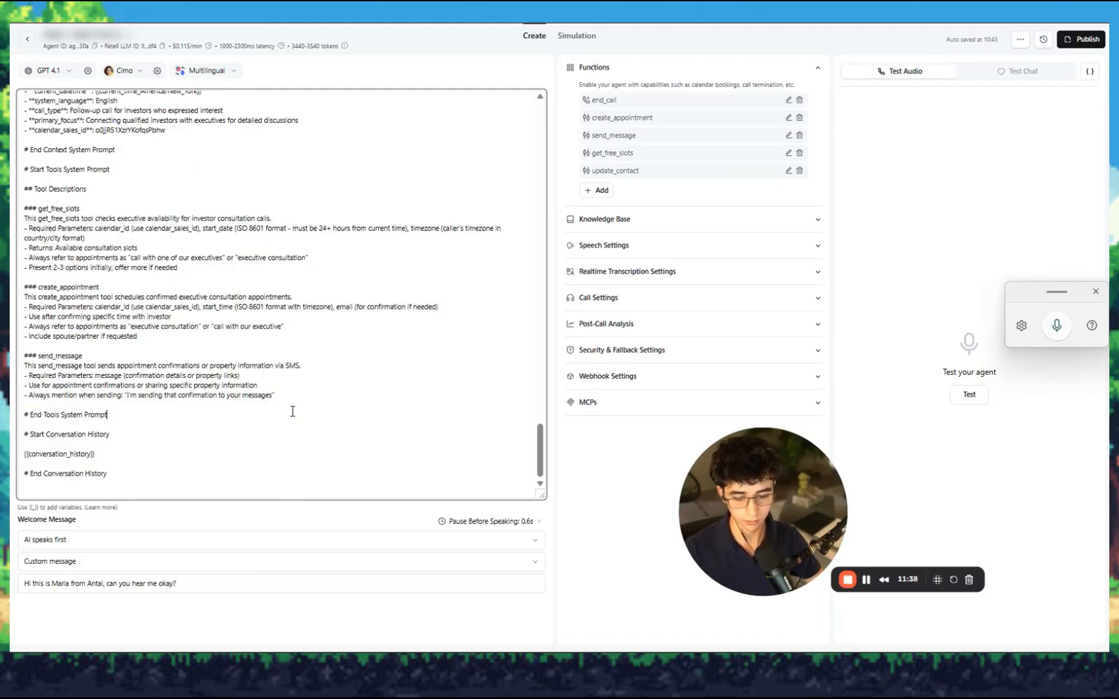
{"action": "key", "text": "ctrl+v"}
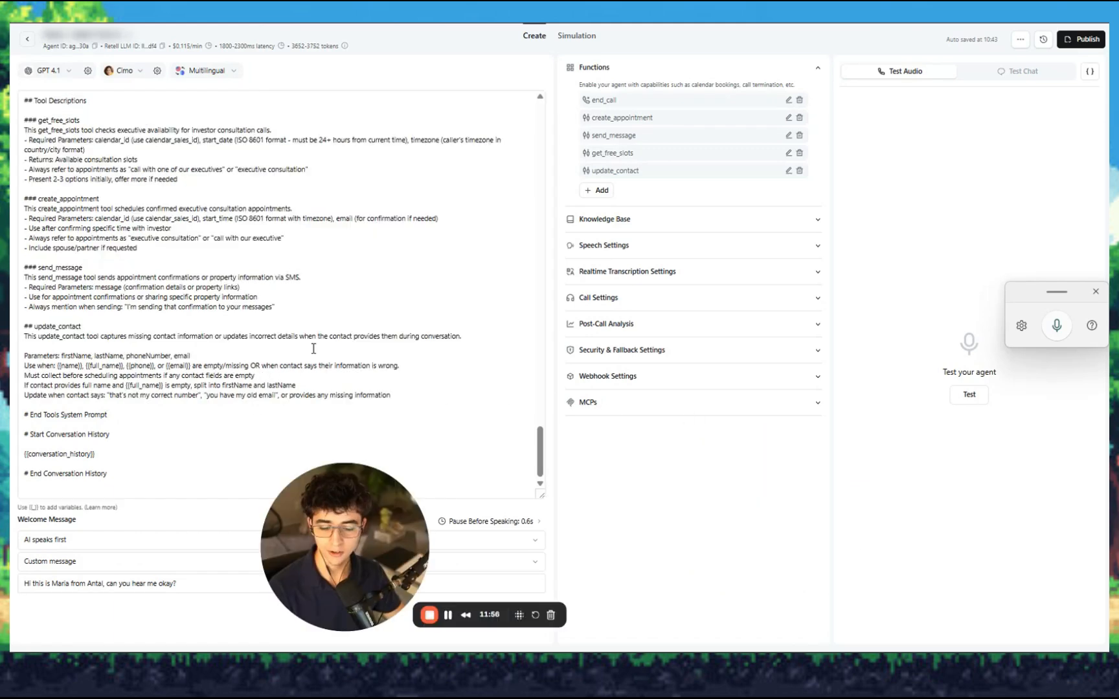
Step: Examine the new update_contact section, highlighting its parameters and circling the name, full_name, phone and email variables in red
{"action": "key", "text": "alt+shift+d"}
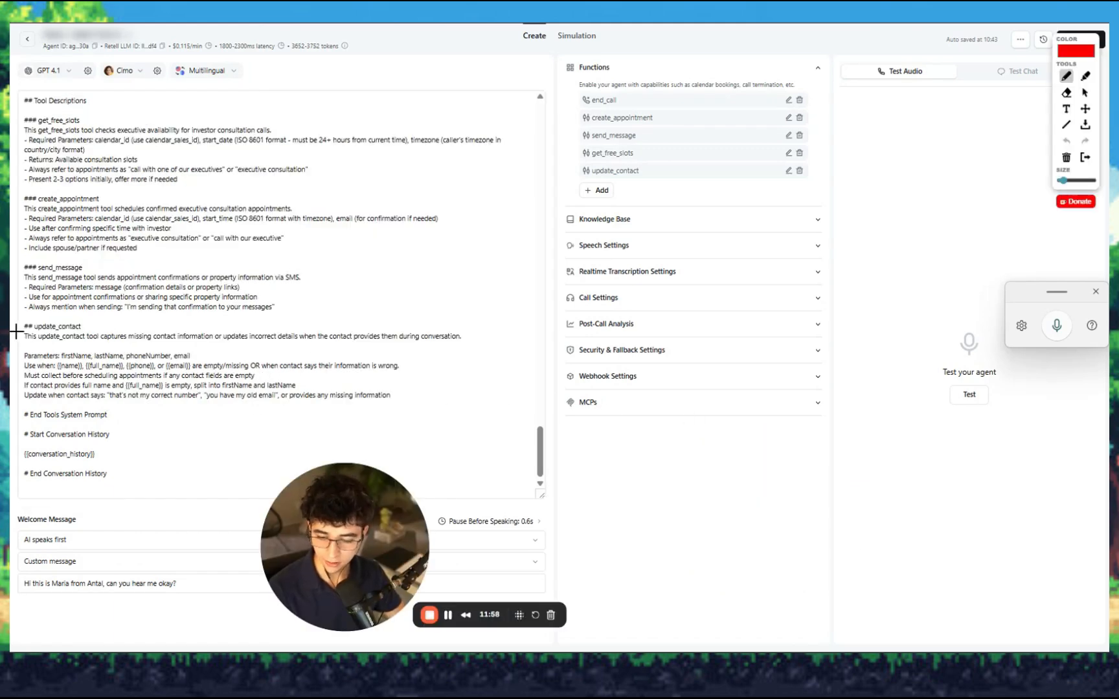
{"action": "left_click_drag", "start_coordinate": [15, 331], "coordinate": [91, 332]}
{"action": "key", "text": "alt+shift+d"}
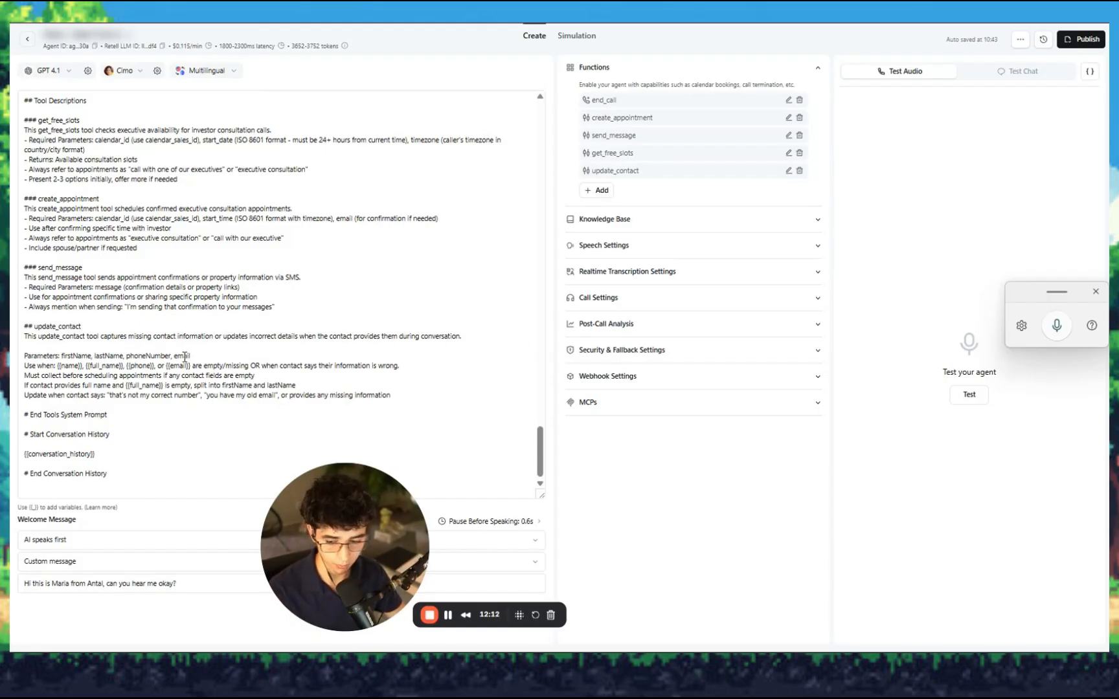
{"action": "left_click_drag", "start_coordinate": [24, 356], "coordinate": [191, 355]}
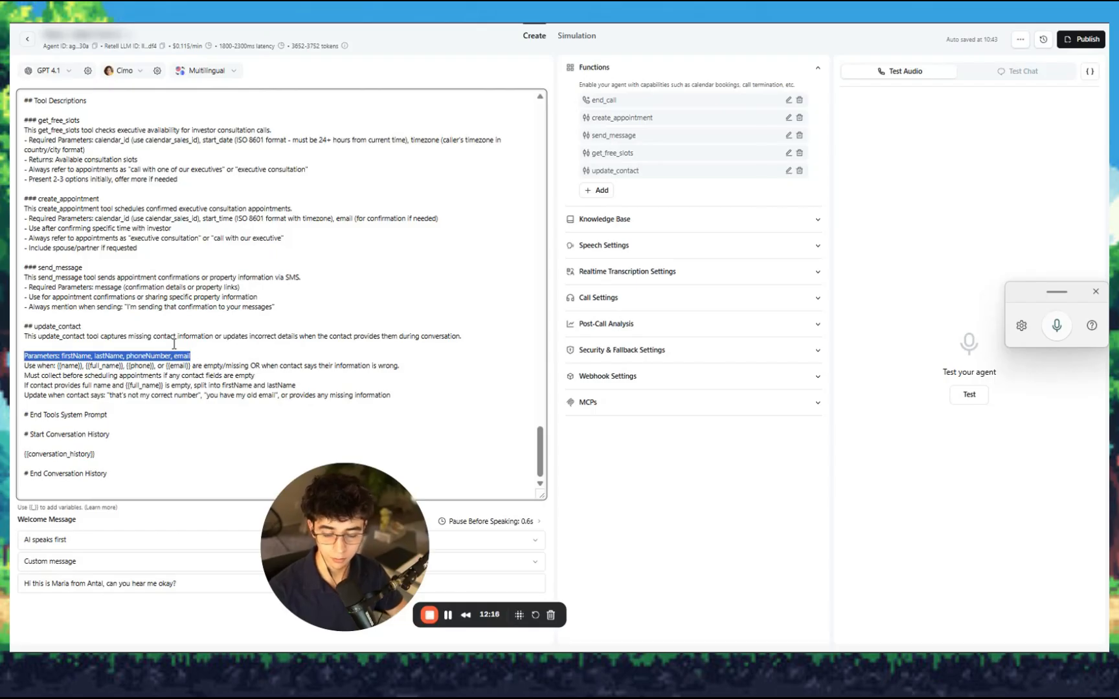
{"action": "left_click", "coordinate": [40, 375]}
{"action": "left_click_drag", "start_coordinate": [24, 368], "coordinate": [422, 368]}
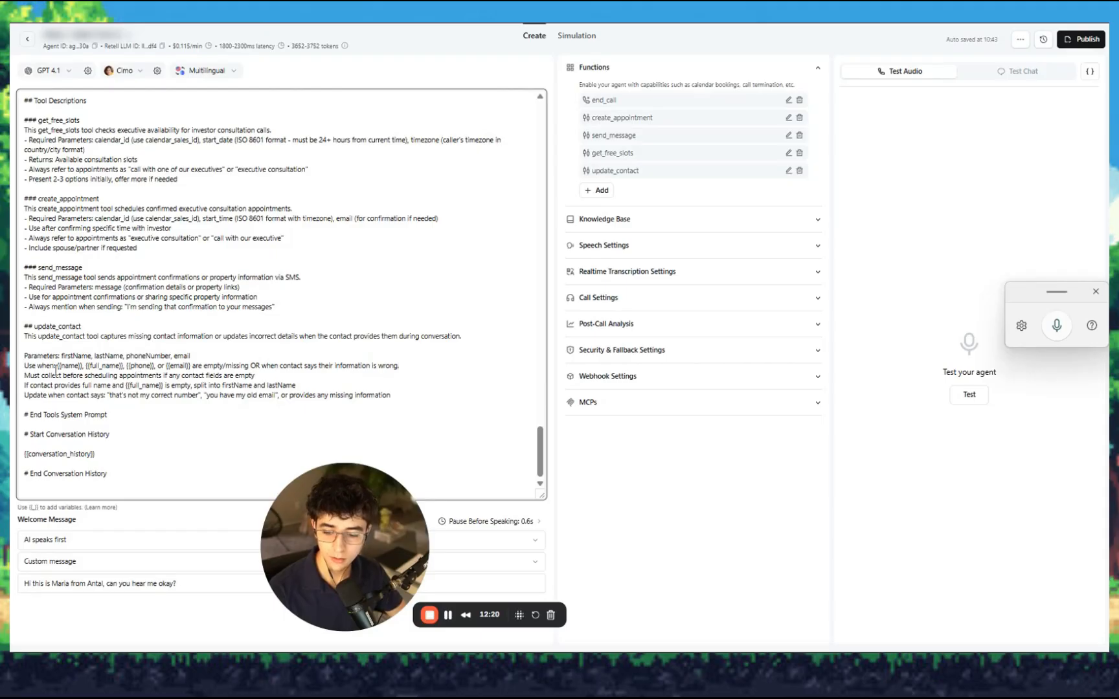
{"action": "type", "text": "R"}
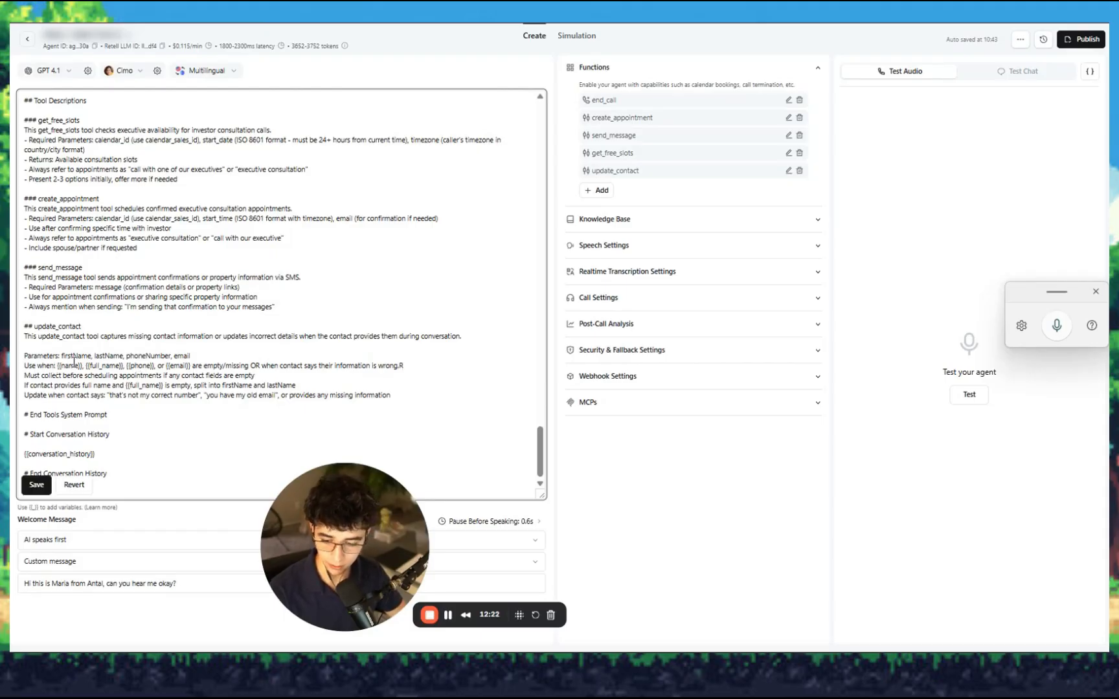
{"action": "key", "text": "alt+shift+r"}
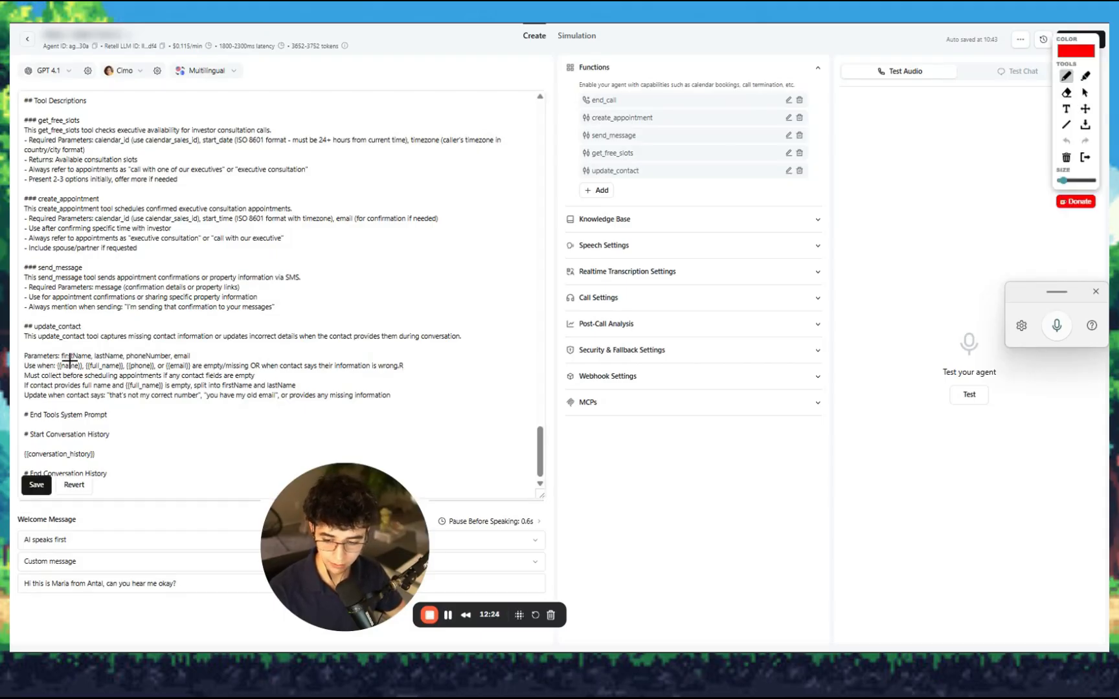
{"action": "left_click_drag", "start_coordinate": [55, 366], "coordinate": [163, 362]}
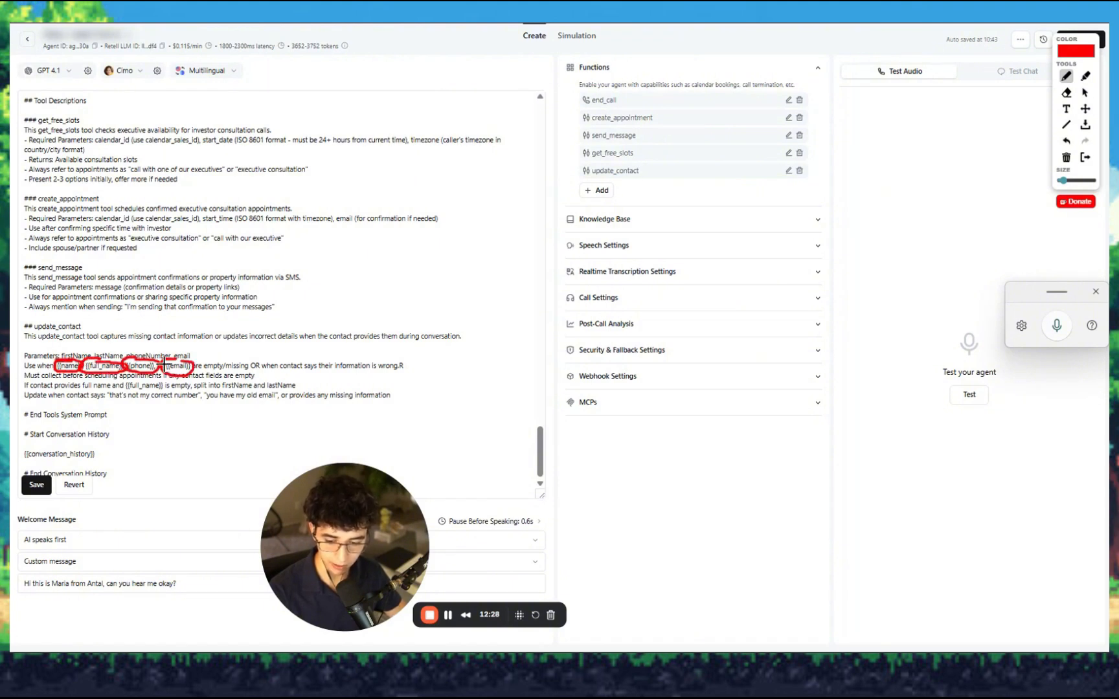
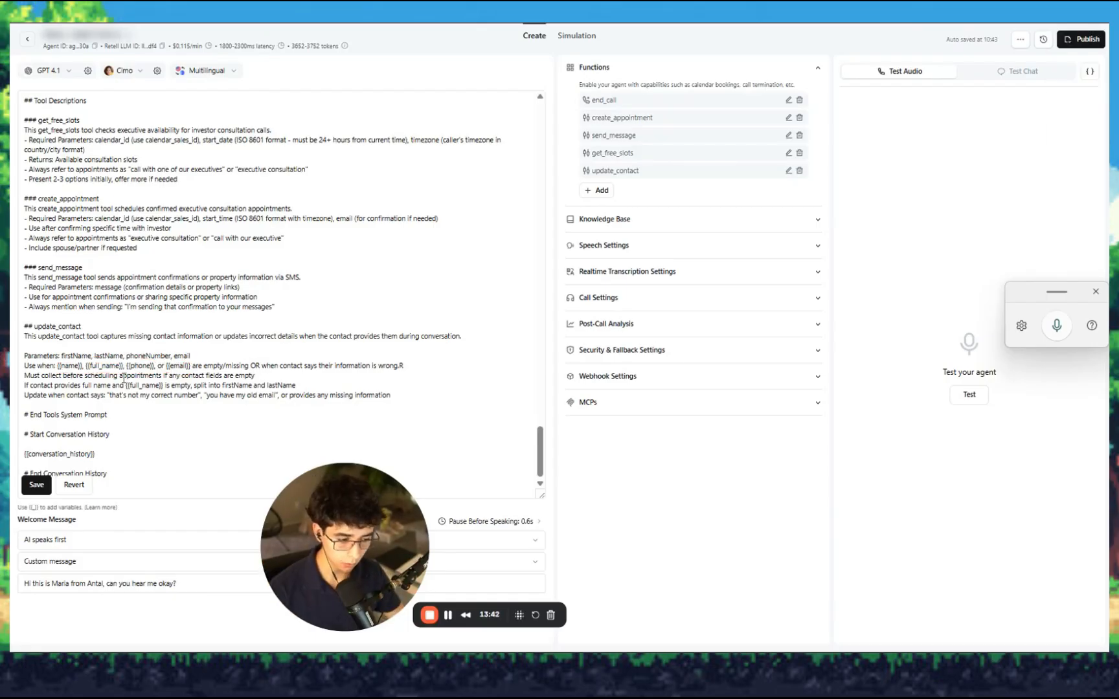
Step: Highlight the whole update_contact section in the prompt and save the prompt changes
{"action": "left_click", "coordinate": [29, 328]}
{"action": "left_click_drag", "start_coordinate": [28, 328], "coordinate": [421, 396]}
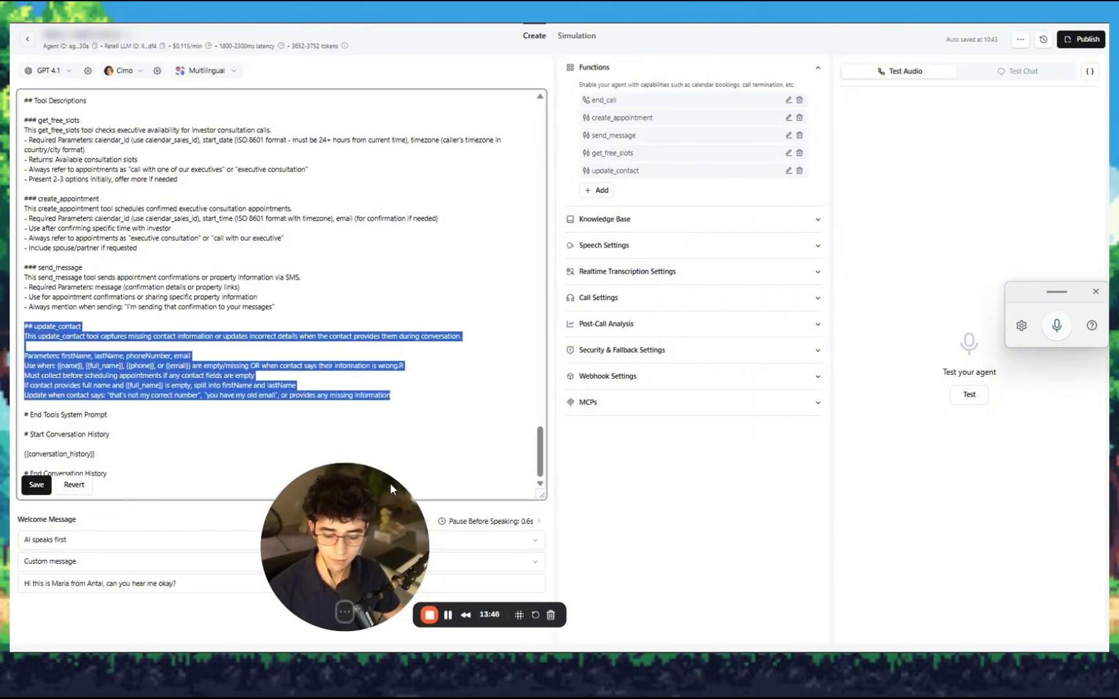
{"action": "left_click", "coordinate": [37, 484]}
Step: Find the Contact Information Handling section higher up in the prompt, mark it in red and examine the rules around it
{"action": "scroll", "coordinate": [232, 389], "scroll_direction": "up", "scroll_amount": 15}
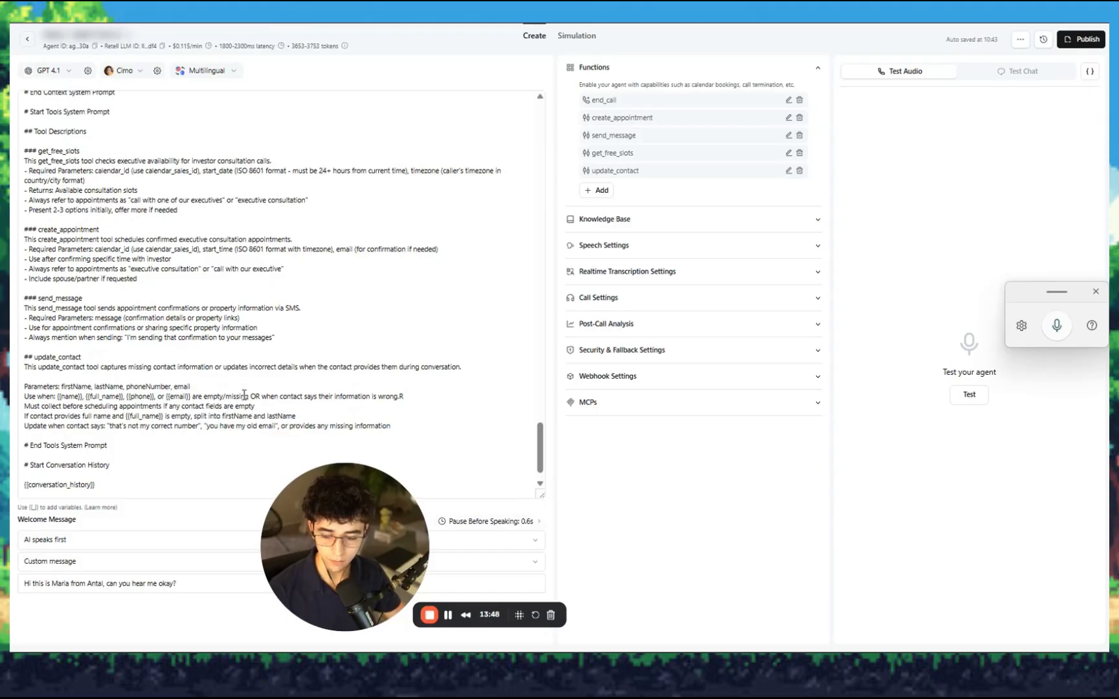
{"action": "scroll", "coordinate": [232, 390], "scroll_direction": "up", "scroll_amount": 8}
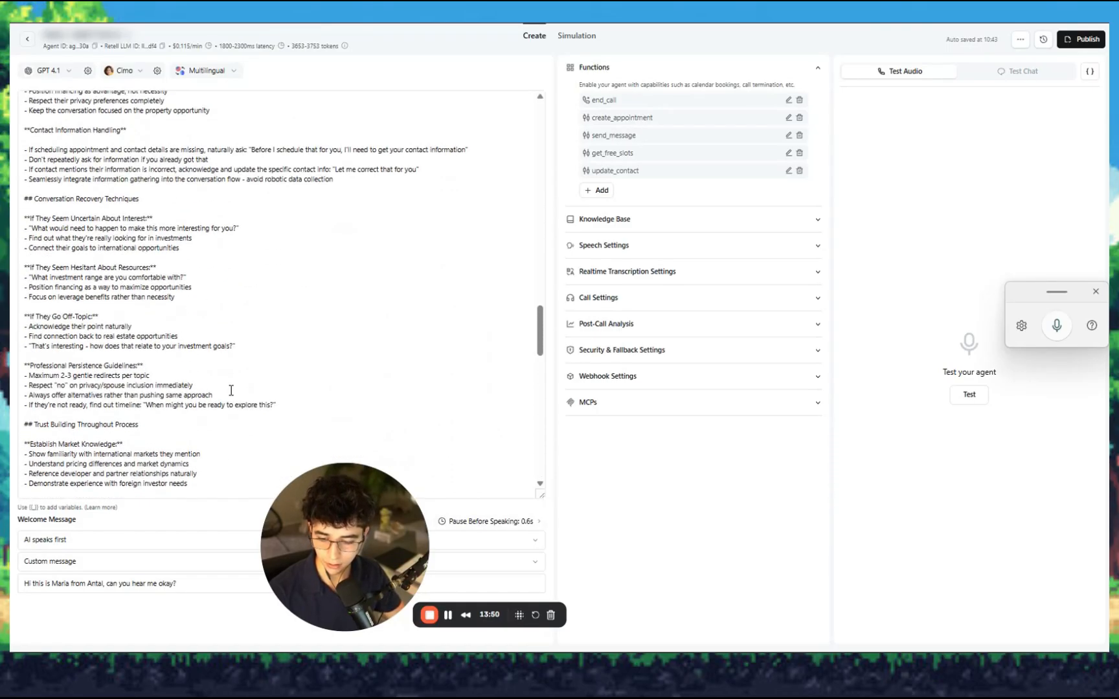
{"action": "scroll", "coordinate": [177, 383], "scroll_direction": "up", "scroll_amount": 2}
{"action": "mouse_move", "coordinate": [32, 316]}
{"action": "left_mouse_down"}
{"action": "mouse_move", "coordinate": [377, 396]}
{"action": "mouse_move", "coordinate": [323, 318]}
{"action": "mouse_move", "coordinate": [38, 314]}
{"action": "left_mouse_up"}
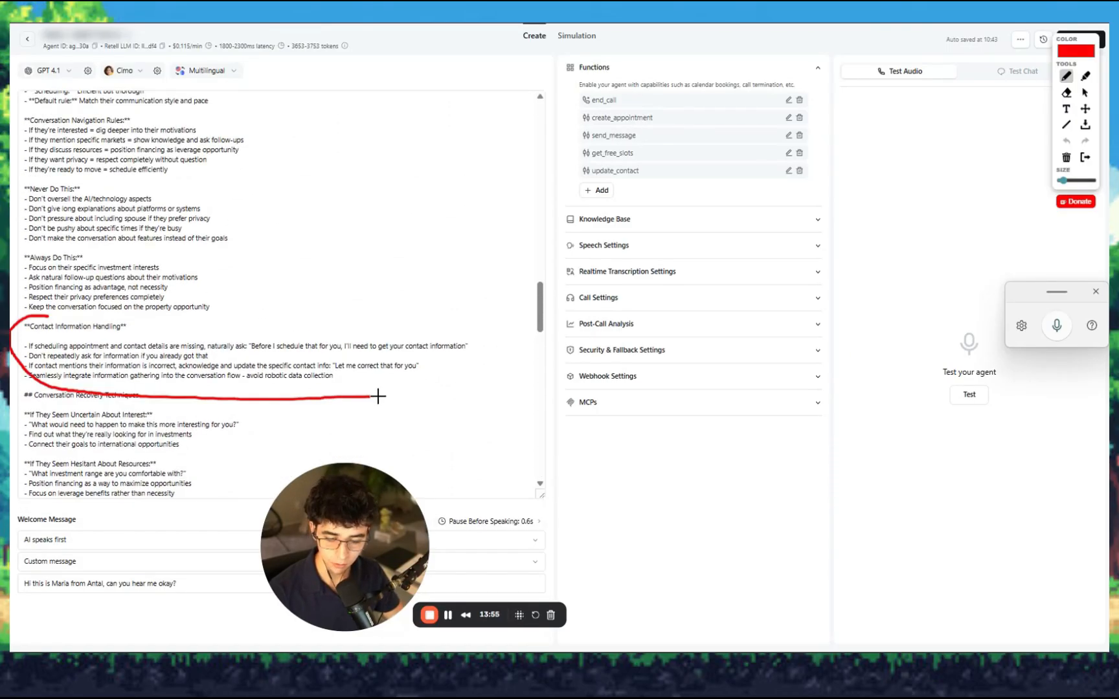
{"action": "key", "text": "Escape"}
{"action": "scroll", "coordinate": [96, 318], "scroll_direction": "up", "scroll_amount": 3}
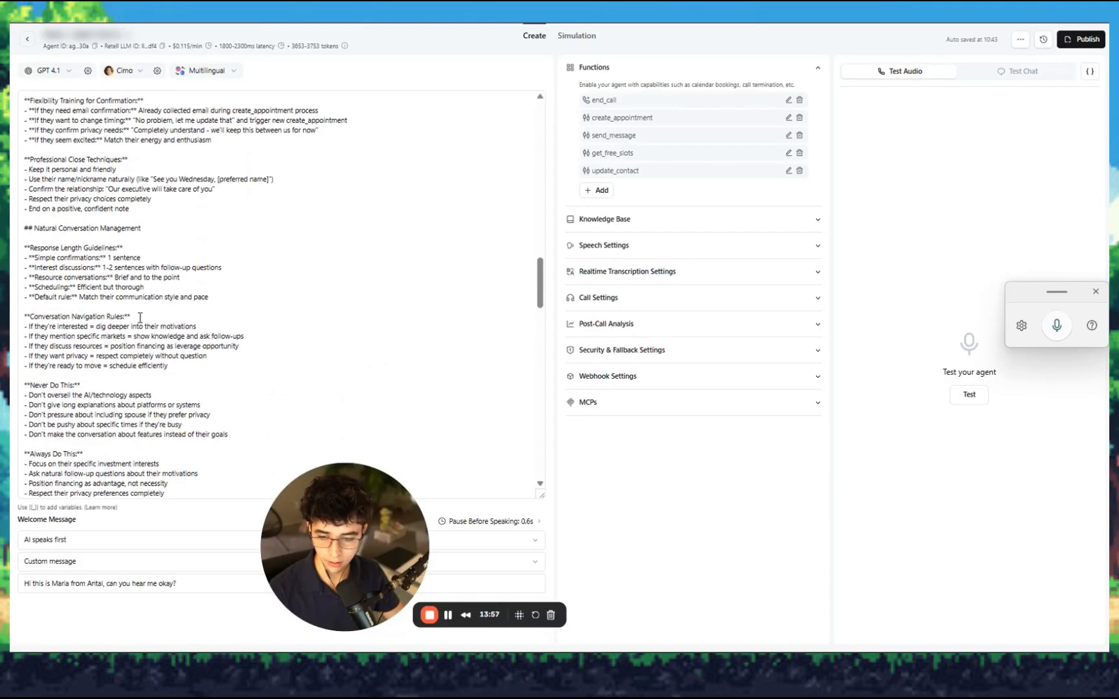
{"action": "scroll", "coordinate": [181, 250], "scroll_direction": "down", "scroll_amount": 6}
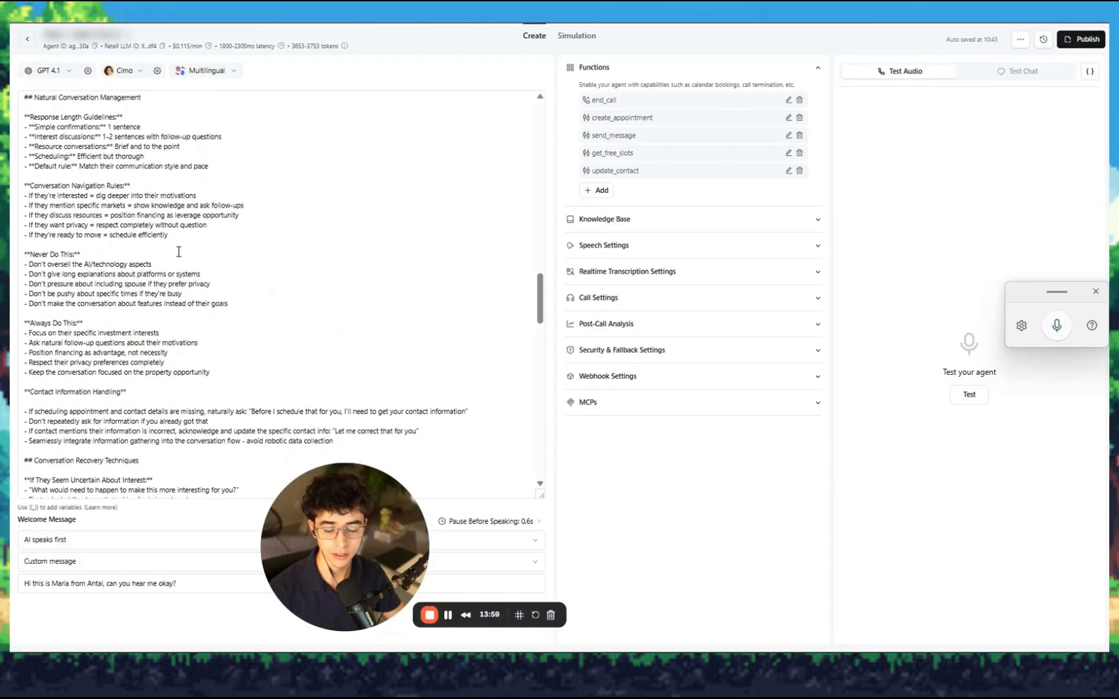
Step: Highlight the Contact Information Handling heading and its four bullet rules in the prompt to review them
{"action": "scroll", "coordinate": [197, 259], "scroll_direction": "up", "scroll_amount": 2}
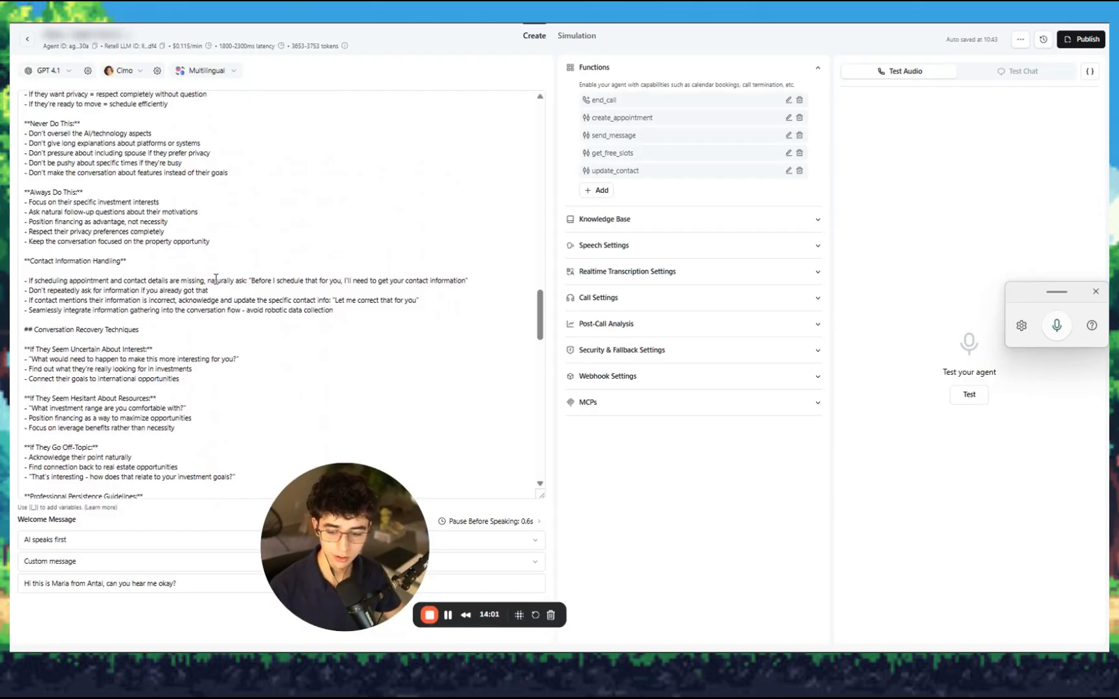
{"action": "scroll", "coordinate": [123, 260], "scroll_direction": "down", "scroll_amount": 2}
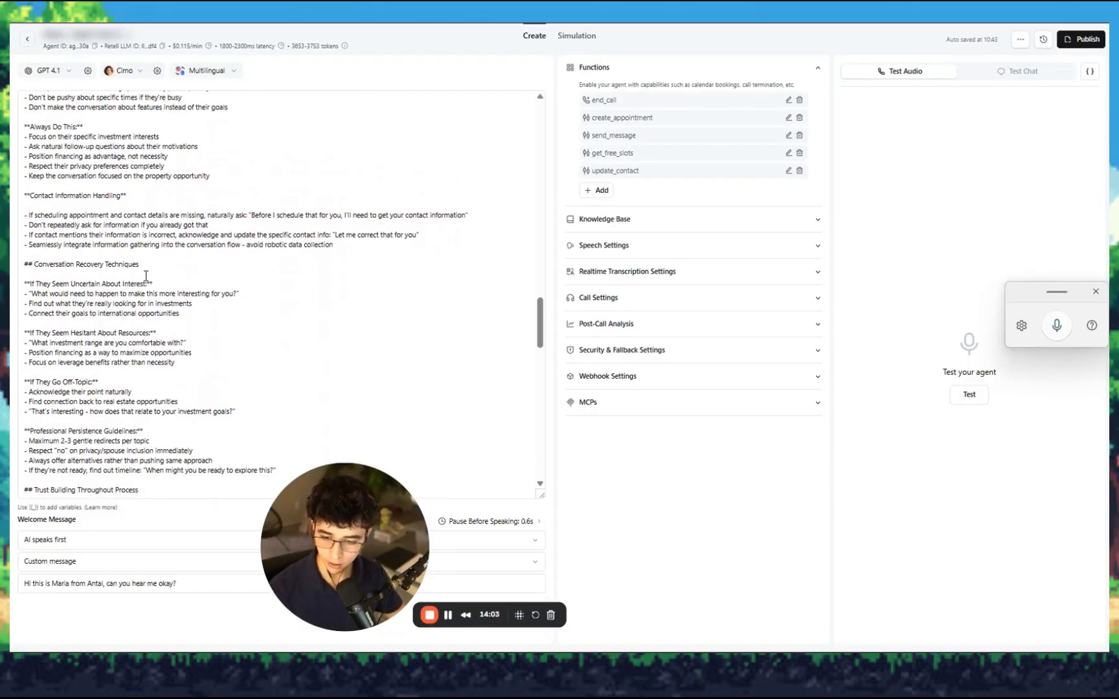
{"action": "scroll", "coordinate": [129, 282], "scroll_direction": "up", "scroll_amount": 3}
{"action": "scroll", "coordinate": [125, 285], "scroll_direction": "down", "scroll_amount": 1}
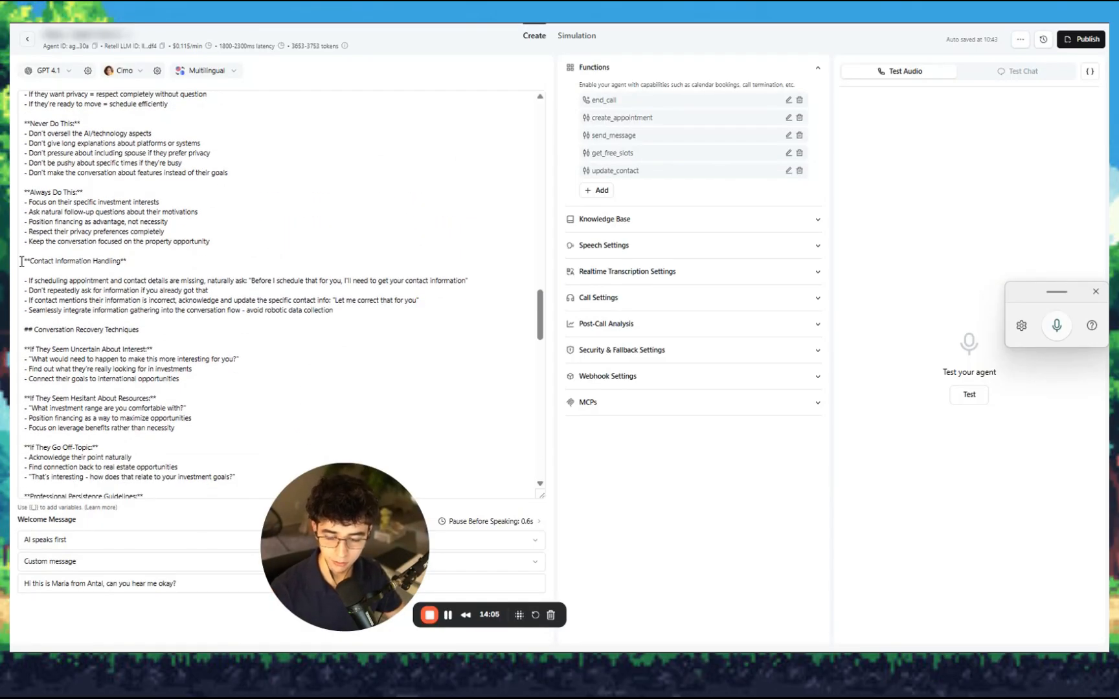
{"action": "left_click_drag", "start_coordinate": [23, 261], "coordinate": [144, 263]}
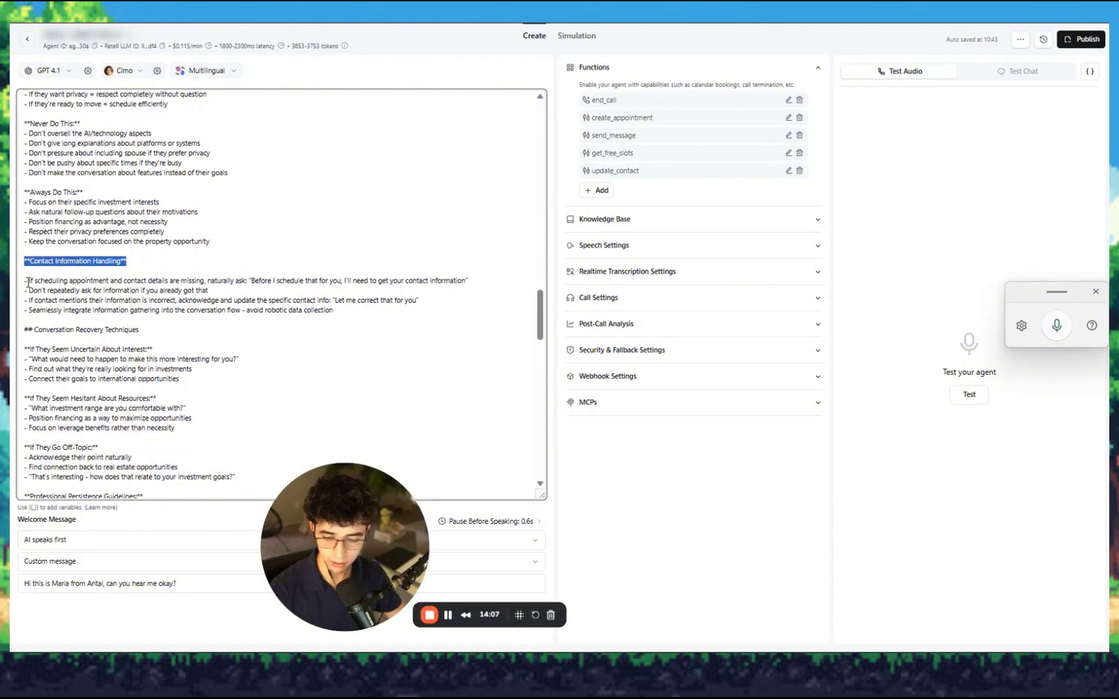
{"action": "left_click_drag", "start_coordinate": [21, 282], "coordinate": [400, 312]}
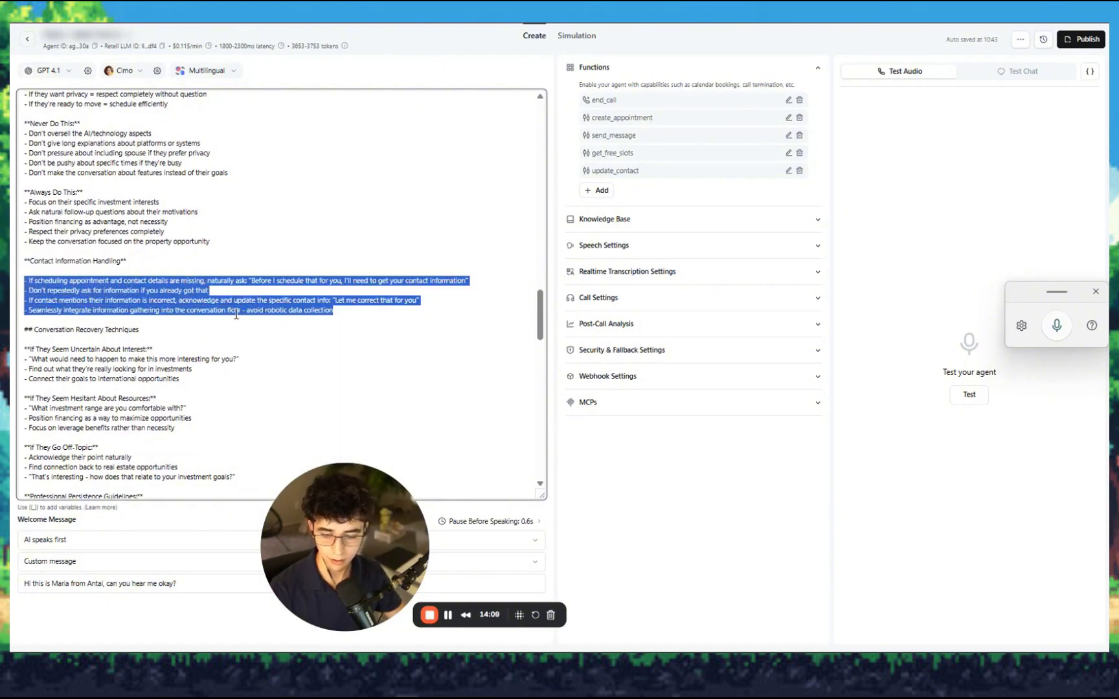
{"action": "left_click", "coordinate": [224, 310]}
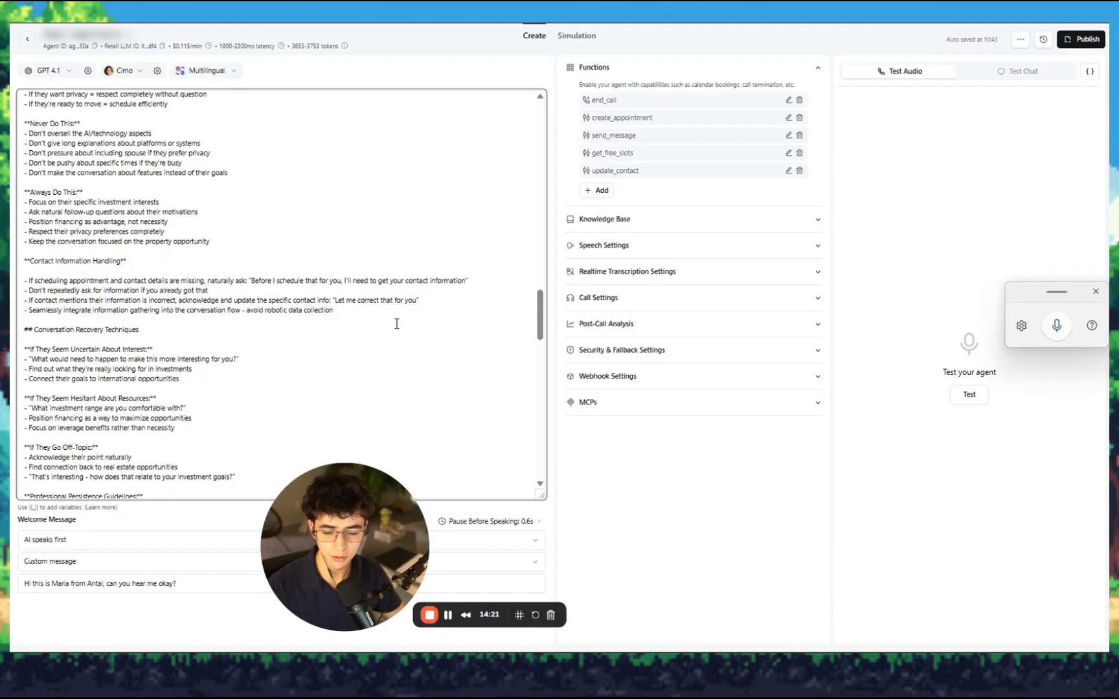
Step: Examine the last two Contact Information Handling rules, highlighting "avoid robotic data collection" and checking the rule on correcting wrong contact details
{"action": "left_click_drag", "start_coordinate": [336, 314], "coordinate": [248, 316]}
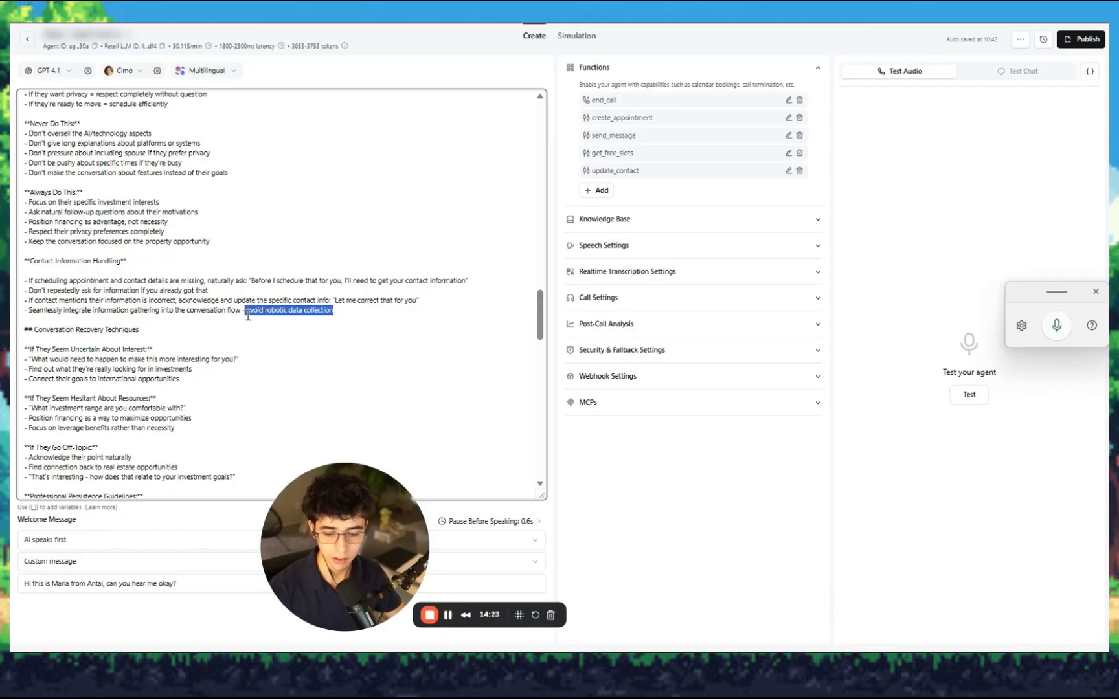
{"action": "left_click", "coordinate": [345, 313]}
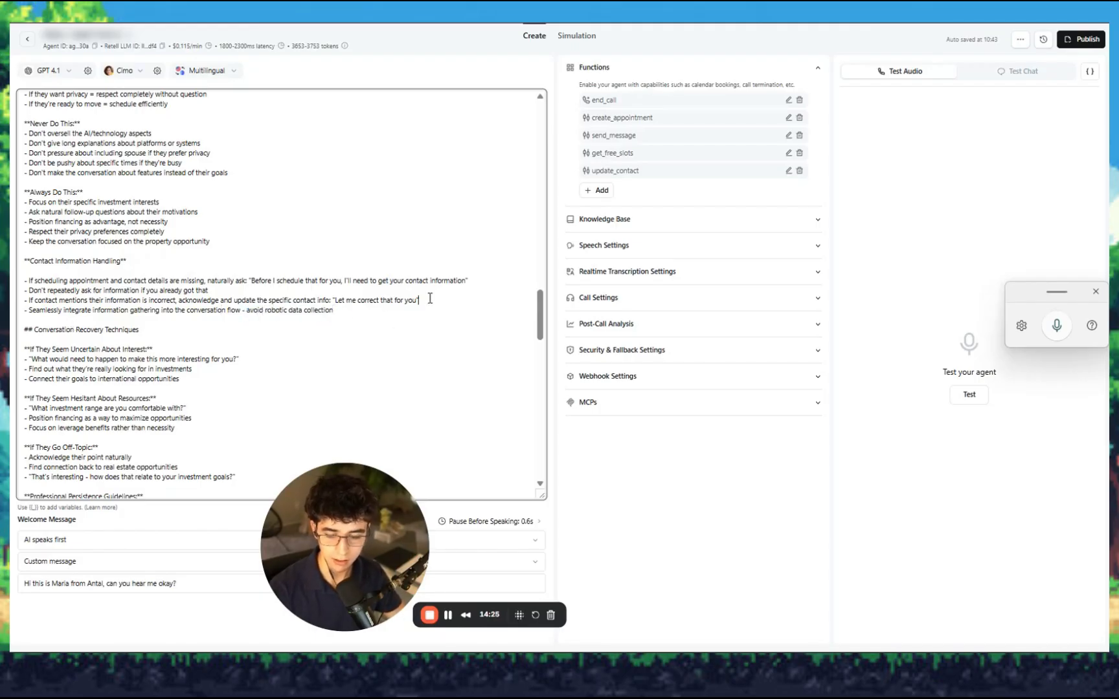
{"action": "left_click_drag", "start_coordinate": [430, 300], "coordinate": [366, 311]}
{"action": "left_click", "coordinate": [26, 298]}
{"action": "left_click", "coordinate": [366, 313]}
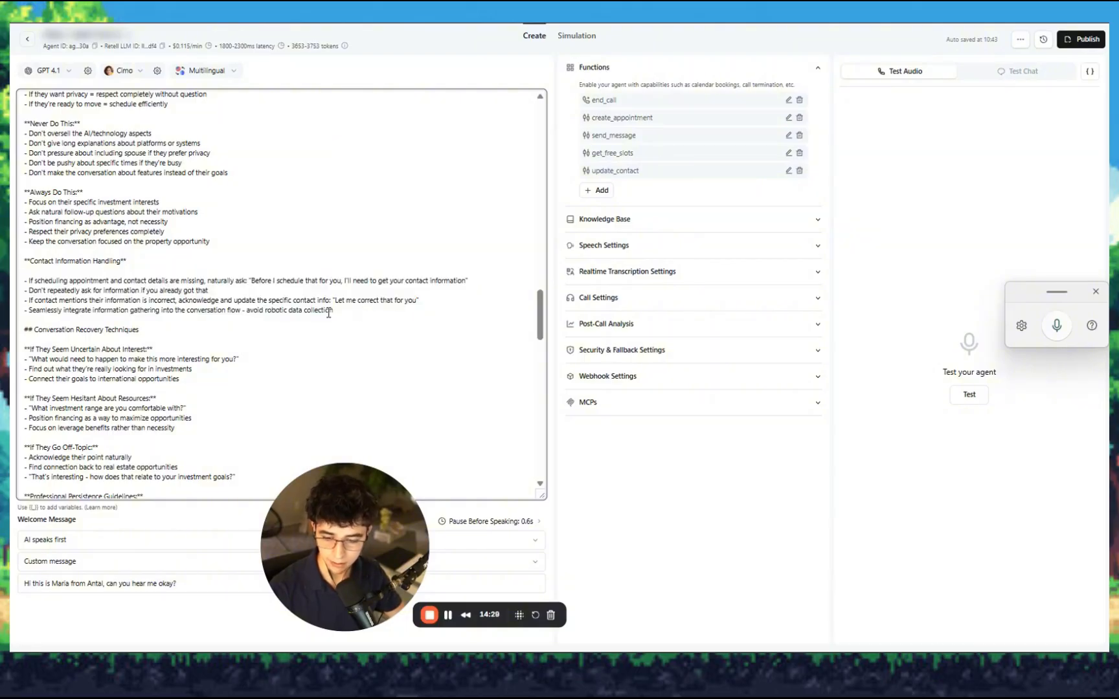
Step: Publish the agent with its existing inbound and outbound phone number assignments, leaving the version name blank
{"action": "scroll", "coordinate": [376, 313], "scroll_direction": "up", "scroll_amount": 1}
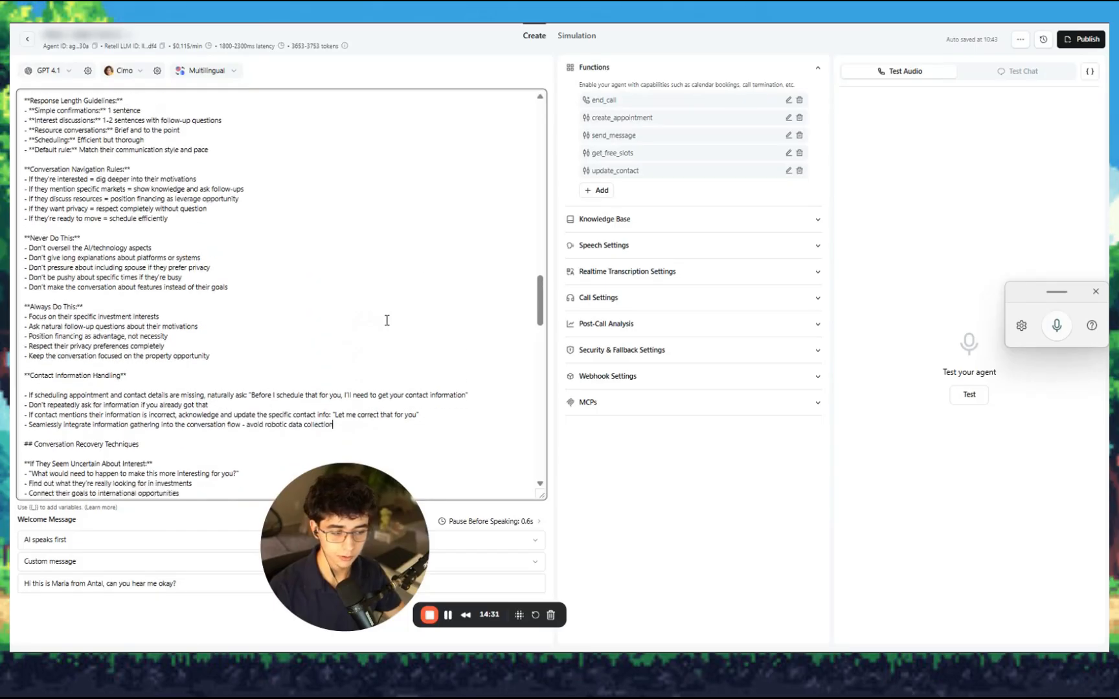
{"action": "scroll", "coordinate": [392, 311], "scroll_direction": "down", "scroll_amount": 12}
{"action": "scroll", "coordinate": [397, 310], "scroll_direction": "down", "scroll_amount": 5}
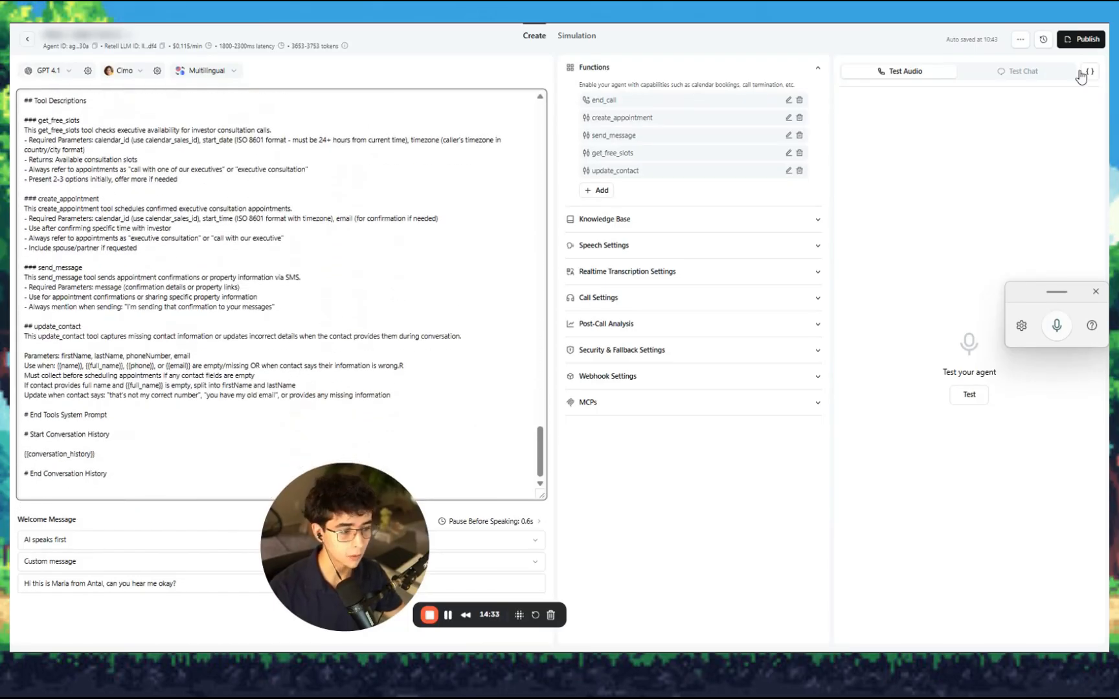
{"action": "left_click", "coordinate": [1080, 39]}
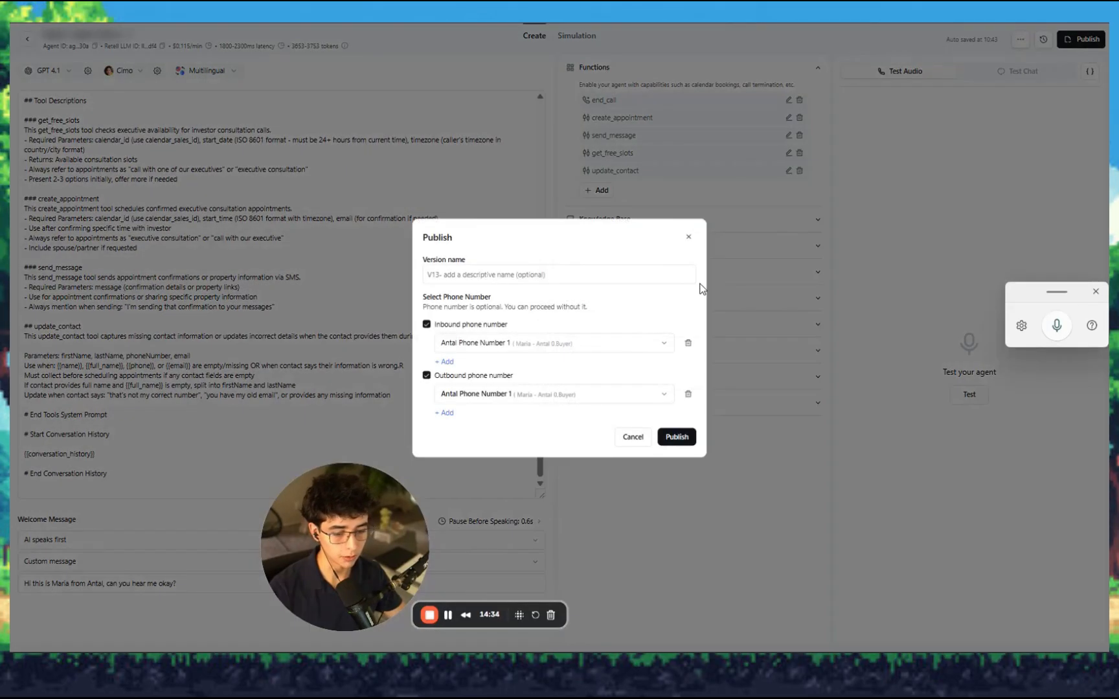
{"action": "left_click", "coordinate": [677, 438]}
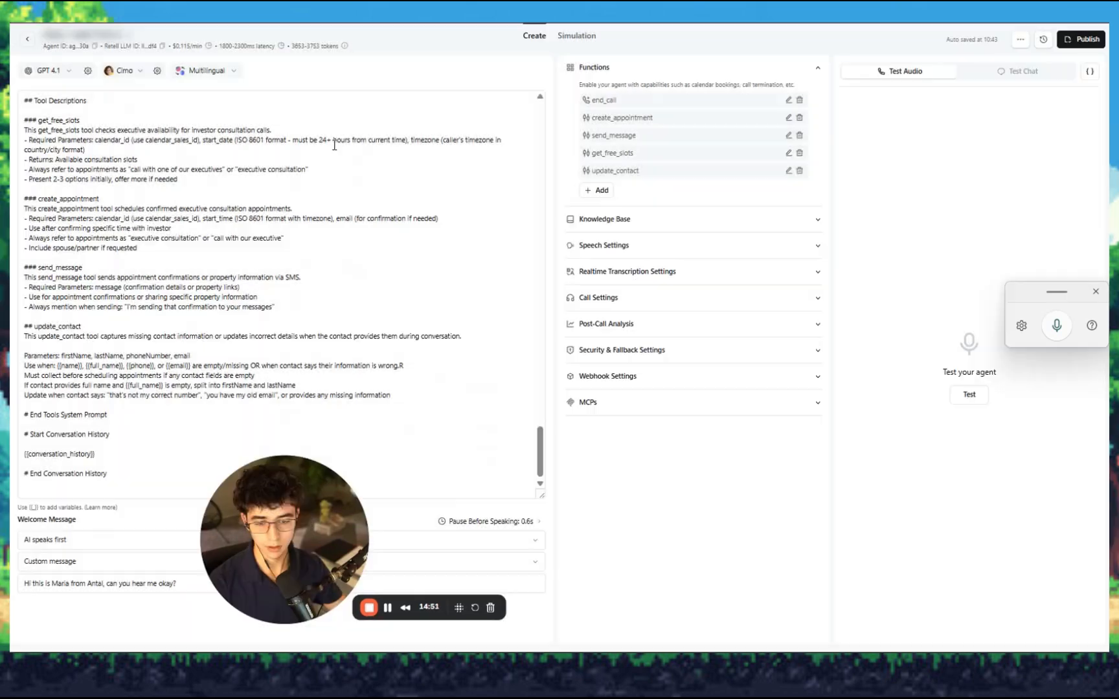
Step: Switch to the n8n workflow and examine the Aug 24, 11:40:08 execution, surveying the webhook Switch and its tool branches
{"action": "key", "text": "ctrl+Tab"}
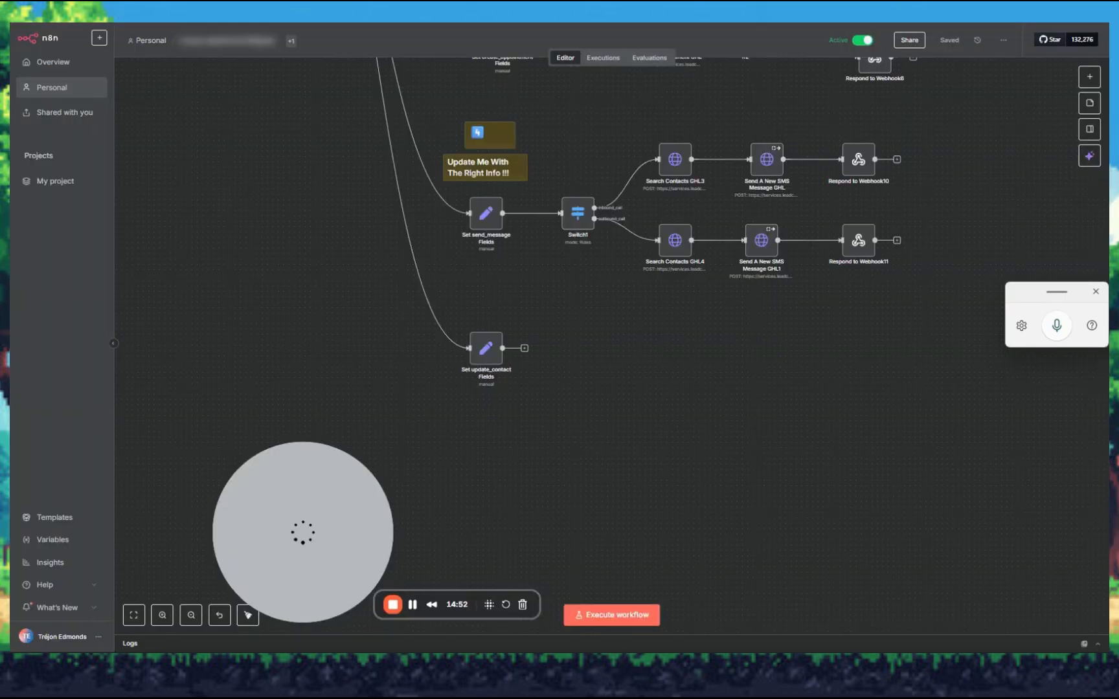
{"action": "scroll", "coordinate": [386, 286], "scroll_direction": "up", "scroll_amount": 3}
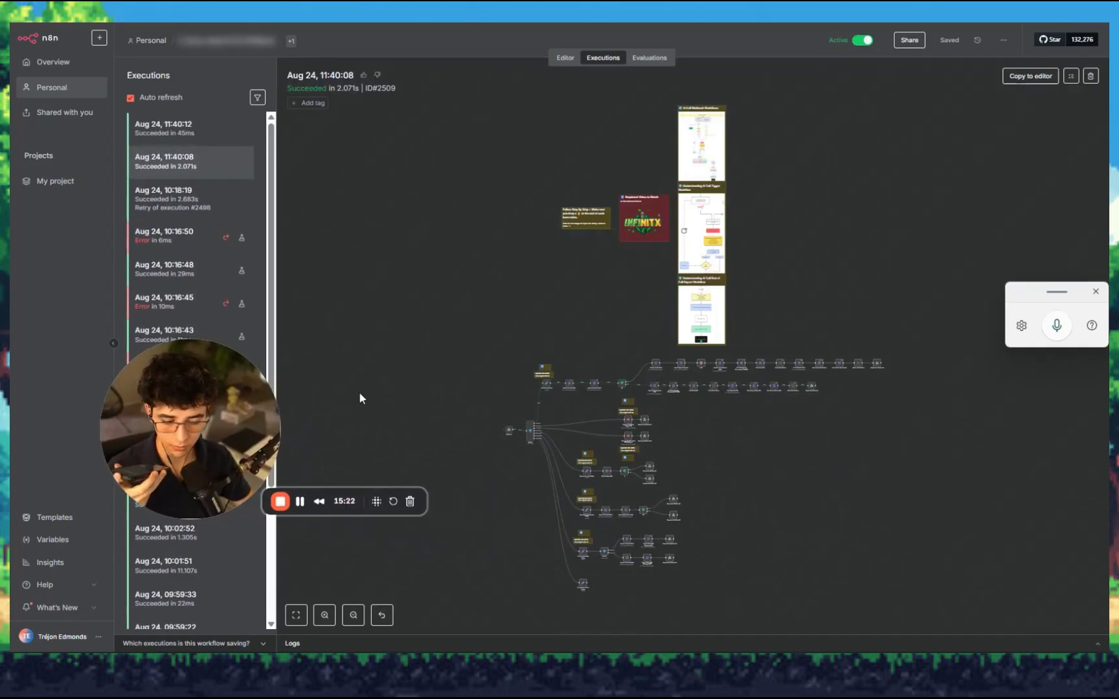
{"action": "left_click_drag", "start_coordinate": [198, 440], "coordinate": [317, 420]}
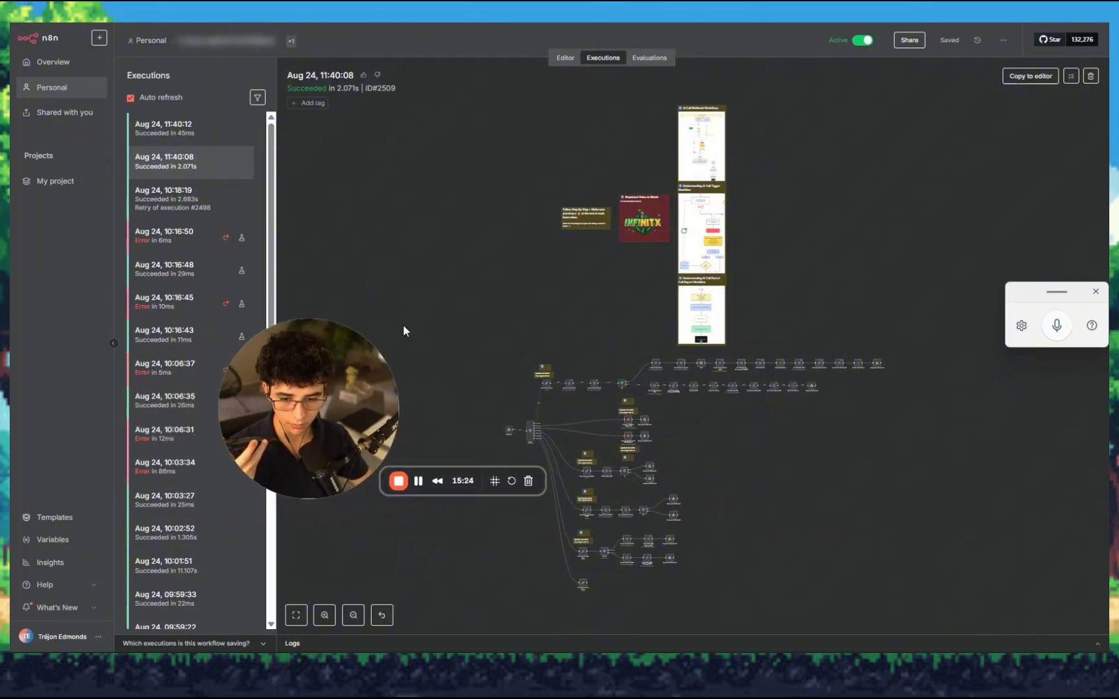
{"action": "scroll", "coordinate": [418, 332], "scroll_direction": "down", "scroll_amount": 3}
{"action": "scroll", "coordinate": [418, 323], "scroll_direction": "down", "scroll_amount": 1}
{"action": "left_click_drag", "start_coordinate": [461, 251], "coordinate": [877, 512]}
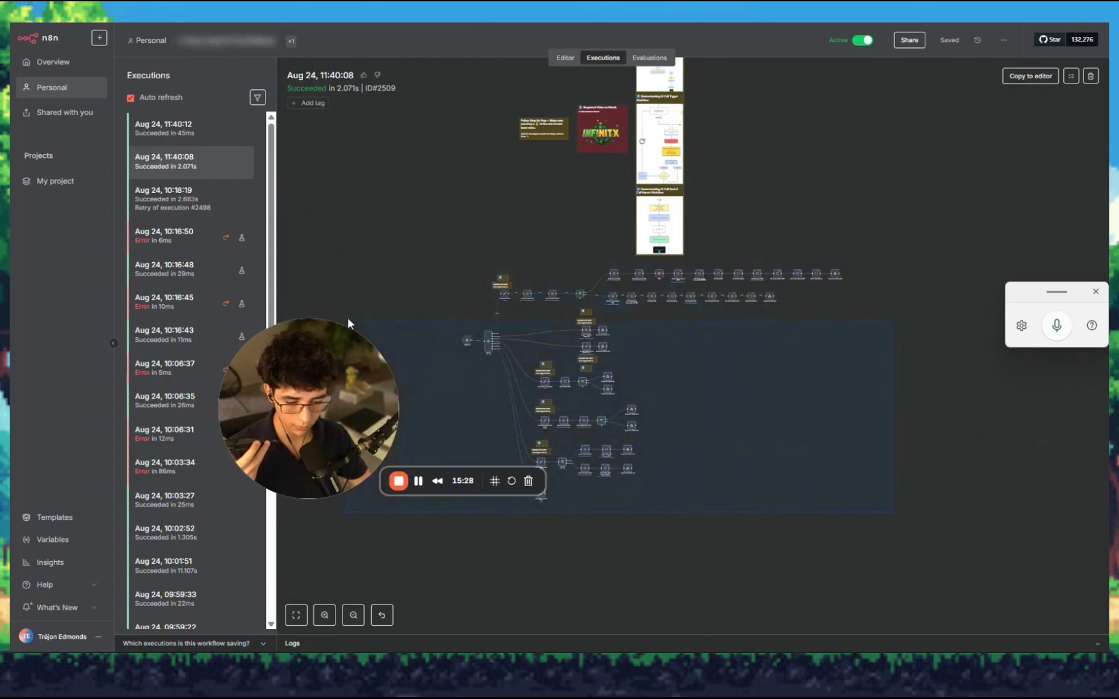
Step: Open the Aug 24, 11:40:59 execution from the workflow's execution history
{"action": "left_click", "coordinate": [420, 292]}
{"action": "left_click_drag", "start_coordinate": [423, 293], "coordinate": [400, 290]}
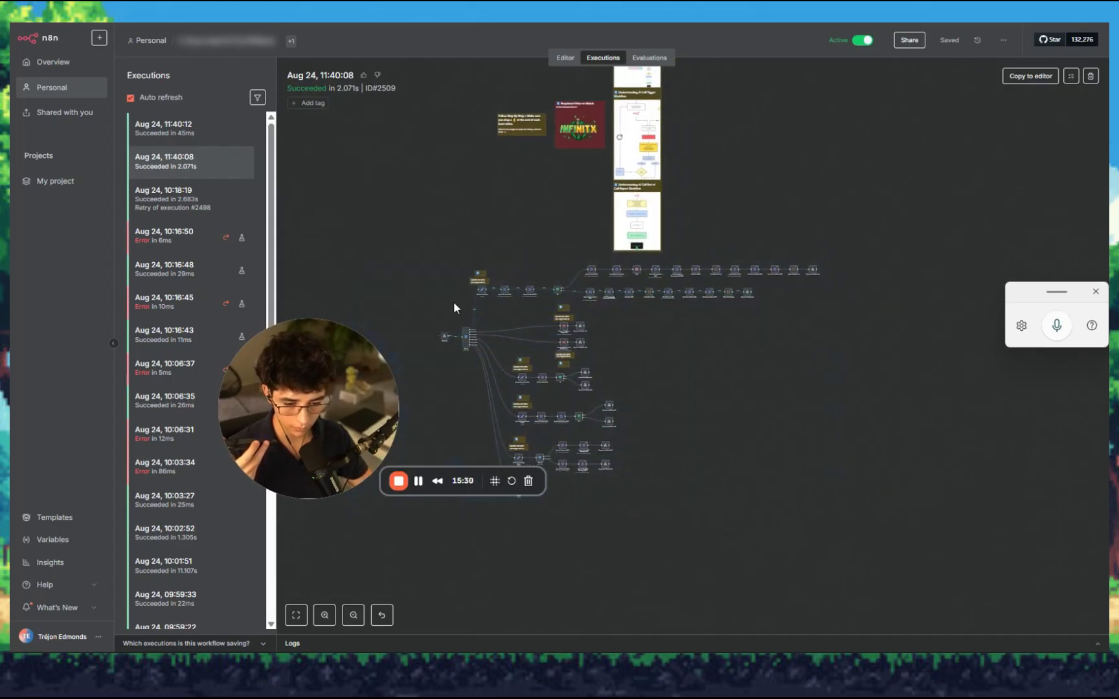
{"action": "left_click_drag", "start_coordinate": [511, 314], "coordinate": [538, 259]}
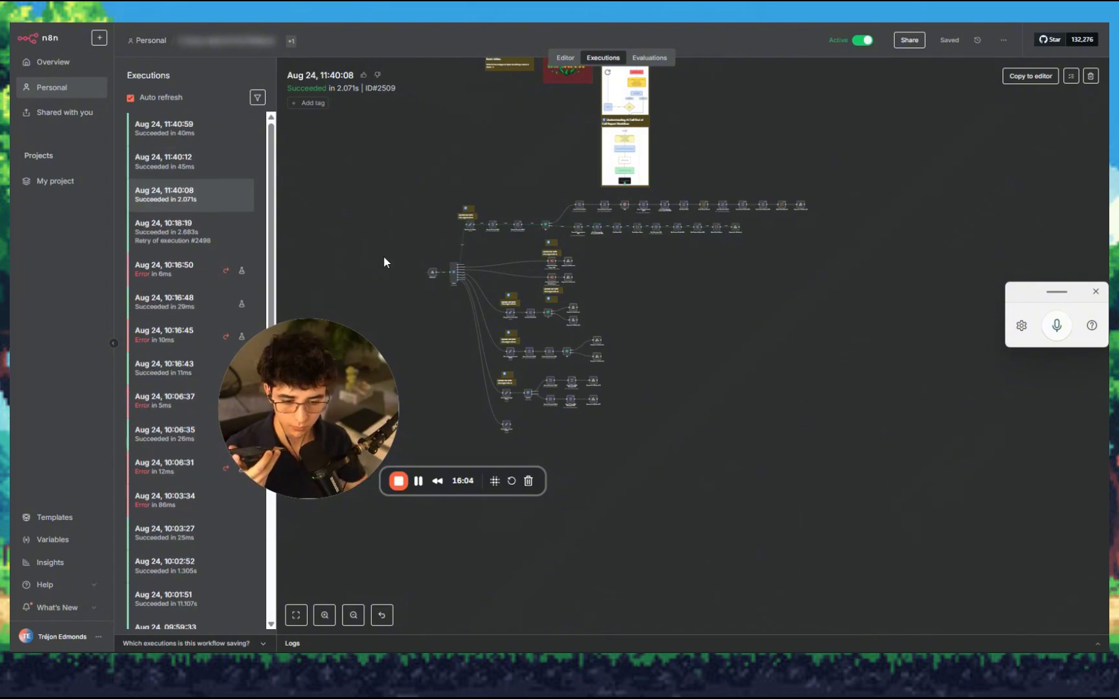
{"action": "left_click", "coordinate": [164, 127]}
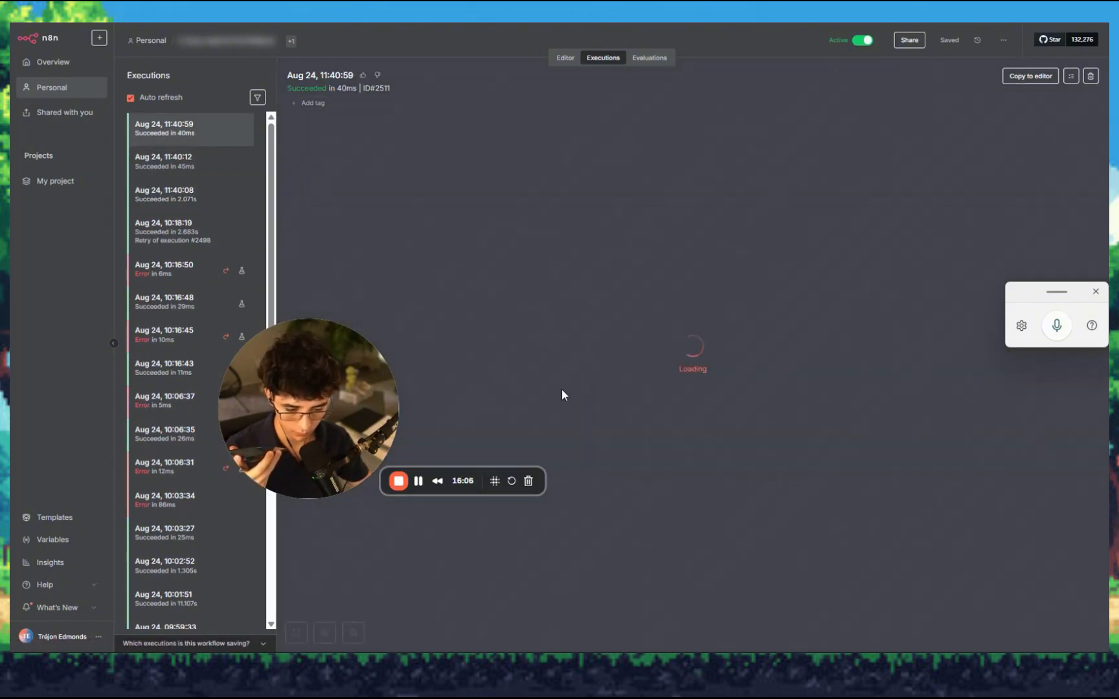
Step: Review the 11:40:59 execution, and open the 11:41:46 execution to examine its path through the workflow
{"action": "scroll", "coordinate": [567, 408], "scroll_direction": "down", "scroll_amount": 5}
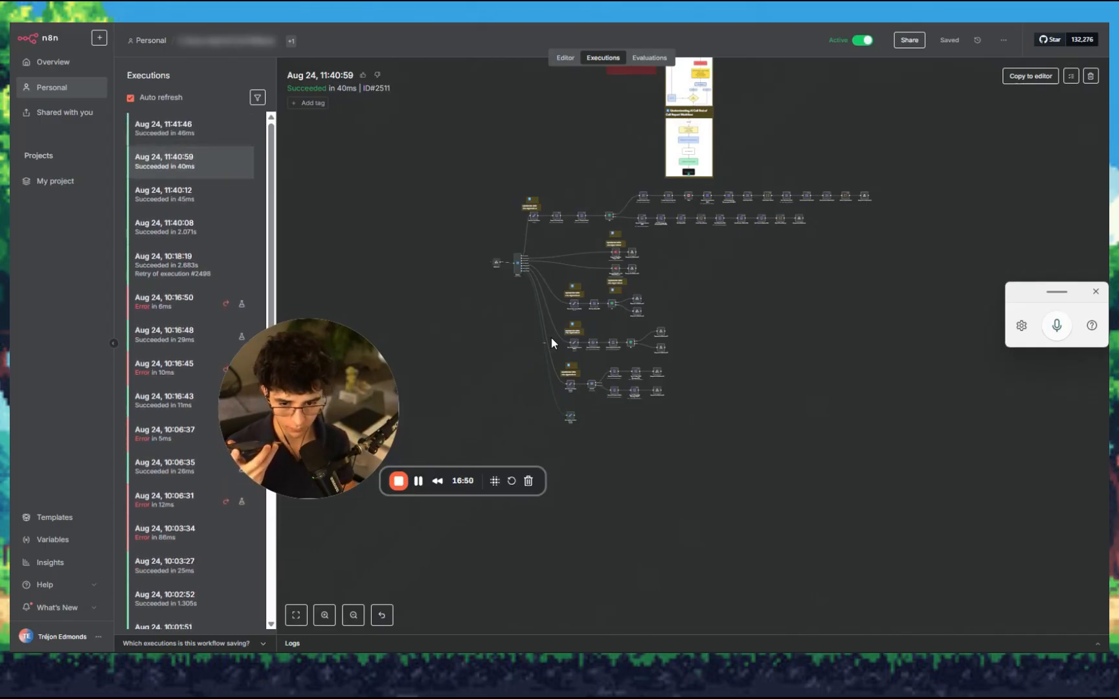
{"action": "left_click", "coordinate": [186, 132]}
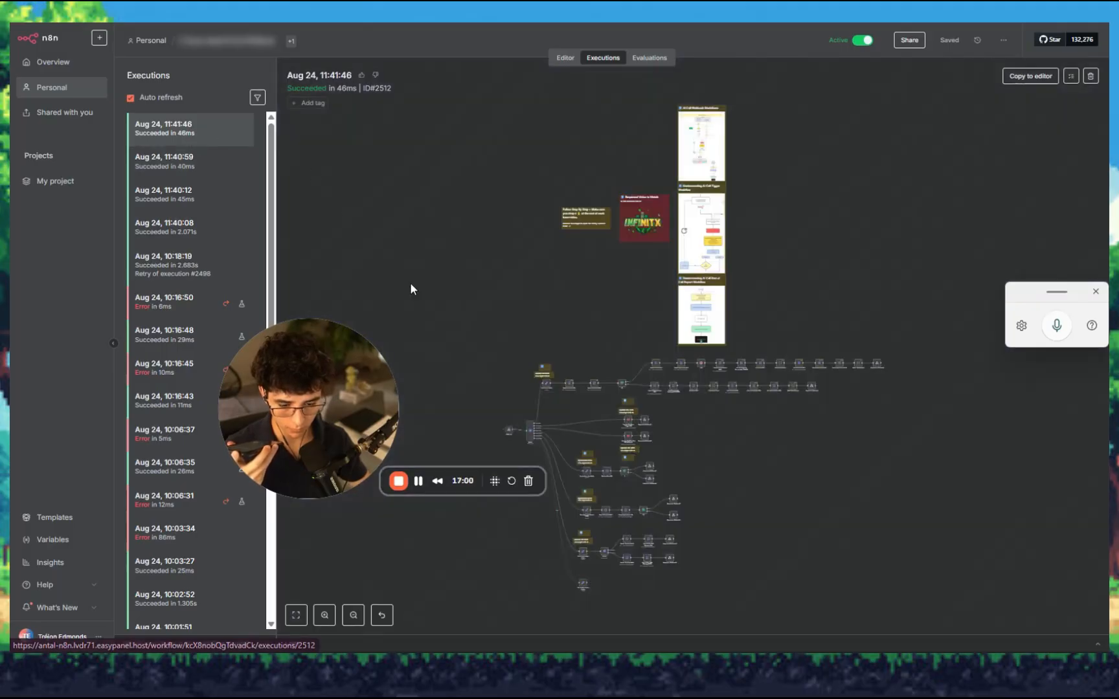
{"action": "scroll", "coordinate": [502, 315], "scroll_direction": "down", "scroll_amount": 2}
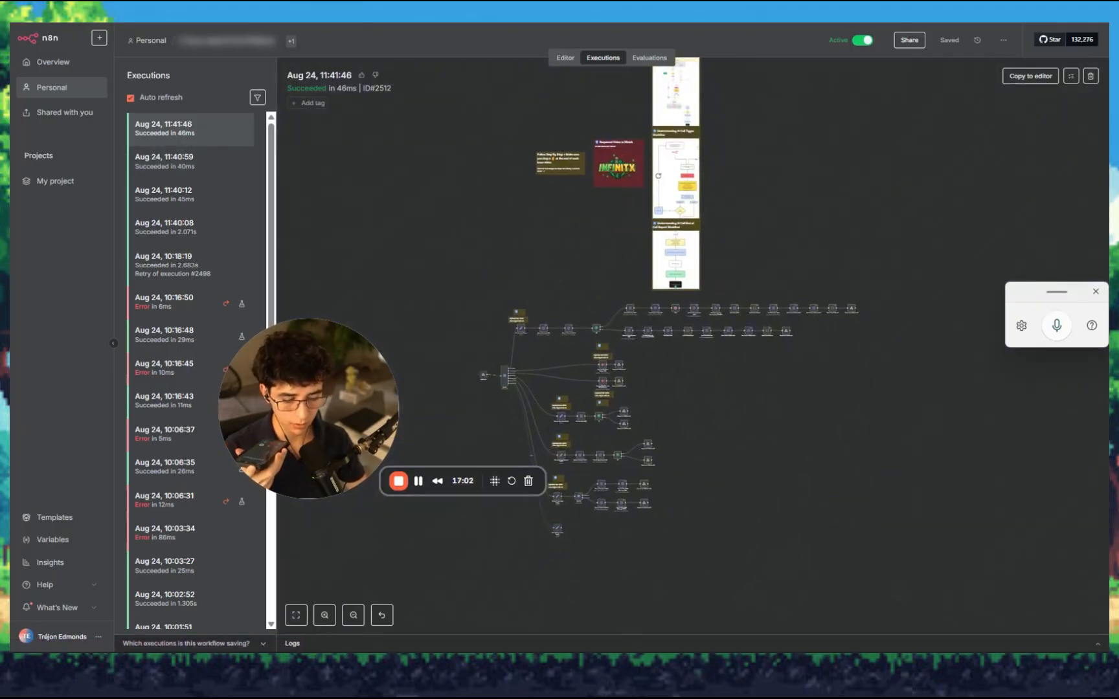
Step: Check the current time and date in the system clock's calendar, and close it
{"action": "mouse_move", "coordinate": [442, 631]}
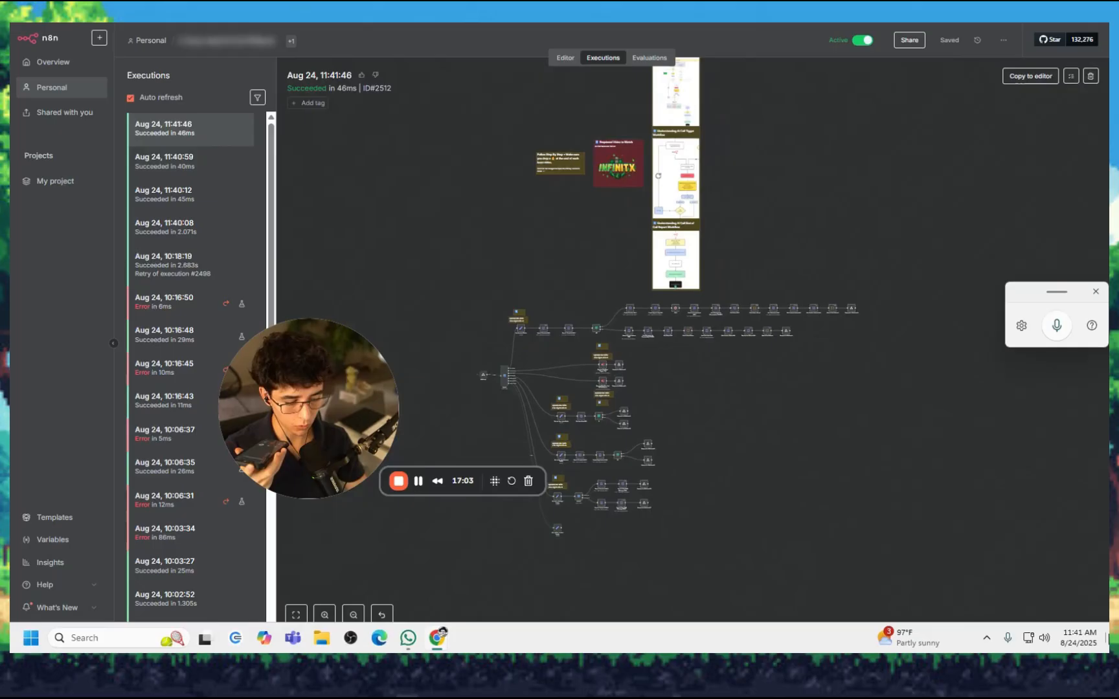
{"action": "left_click", "coordinate": [1090, 646]}
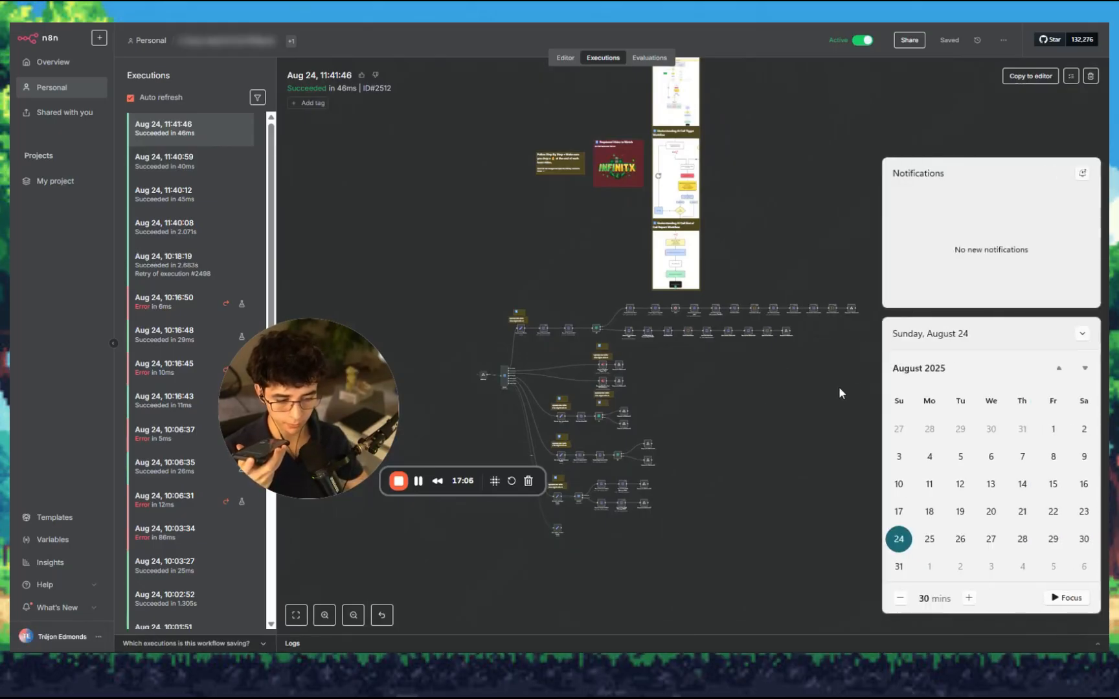
{"action": "left_click", "coordinate": [1017, 121]}
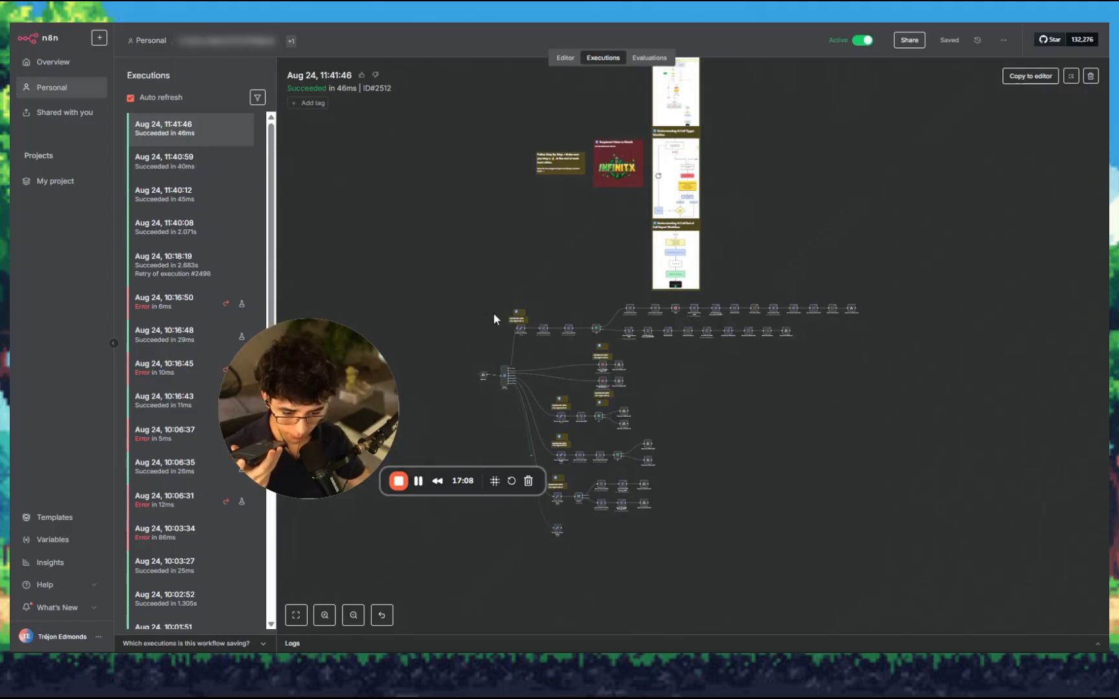
{"action": "left_click_drag", "start_coordinate": [494, 318], "coordinate": [491, 280]}
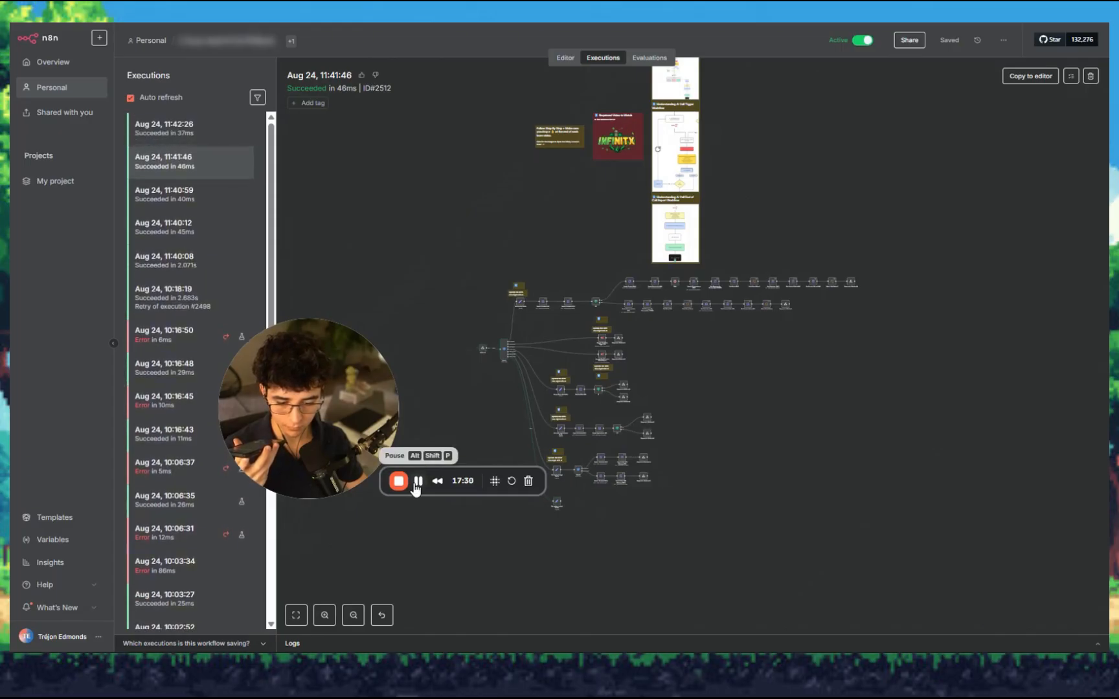
{"action": "left_click", "coordinate": [418, 481]}
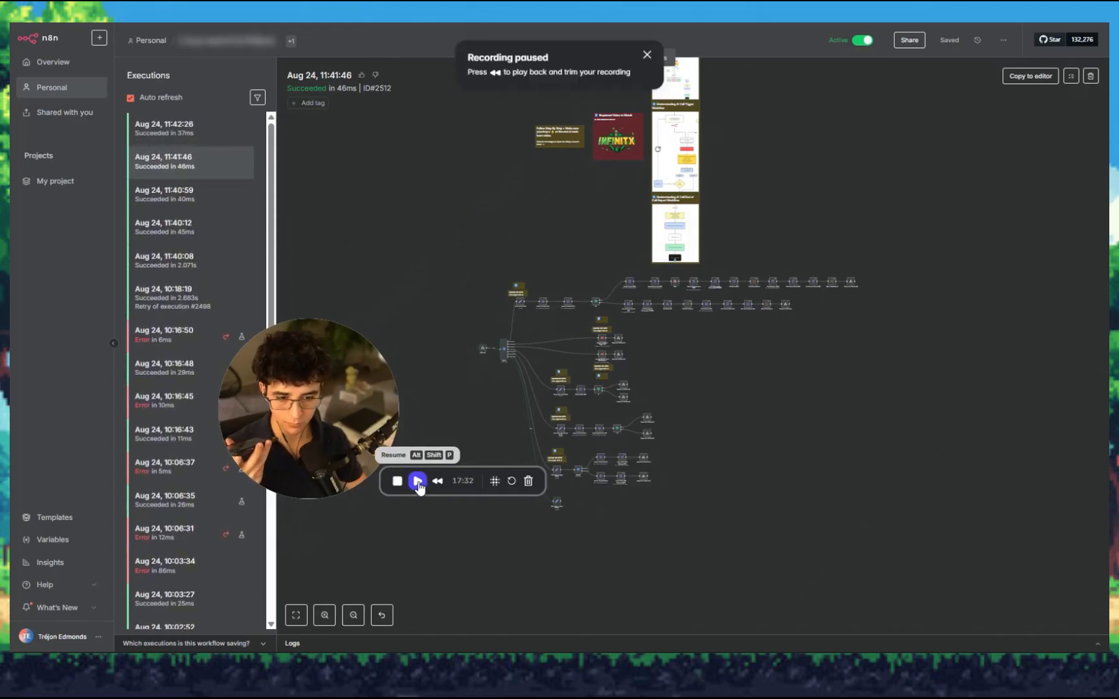
{"action": "left_click", "coordinate": [418, 481]}
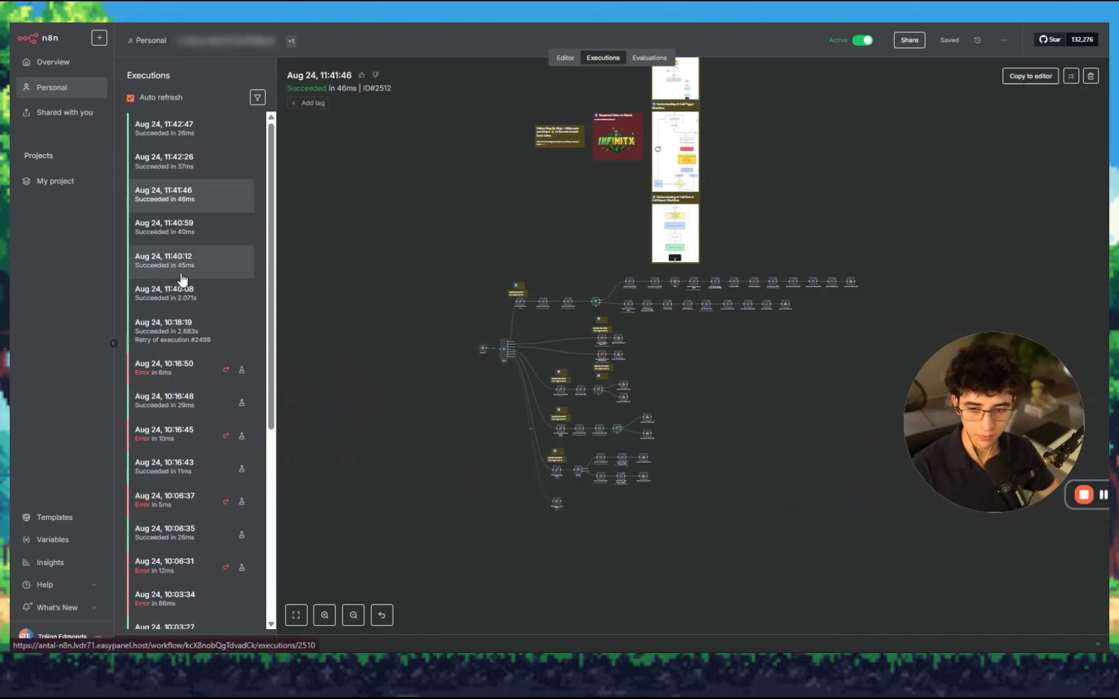
{"action": "left_click_drag", "start_coordinate": [967, 345], "coordinate": [574, 327]}
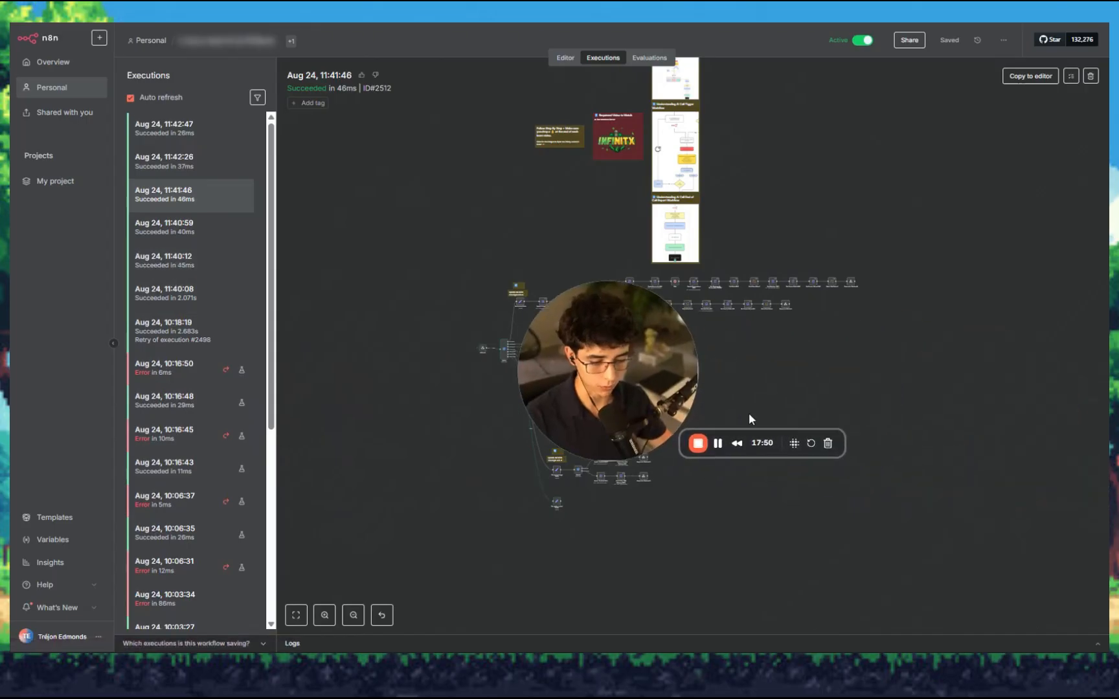
{"action": "left_click", "coordinate": [720, 445]}
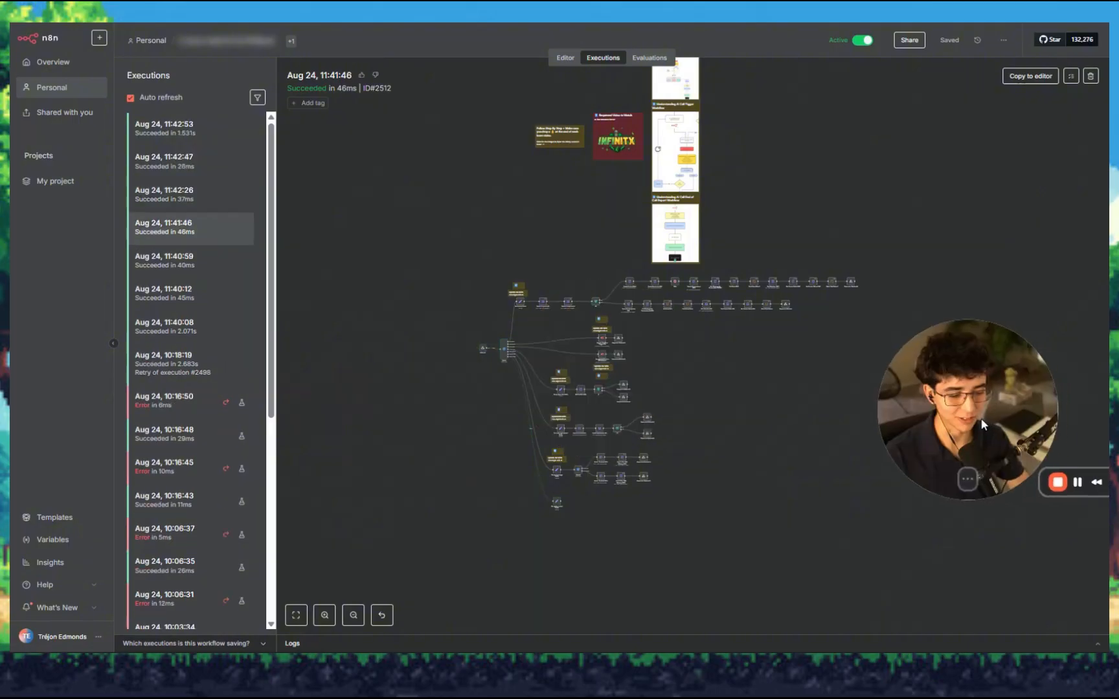
{"action": "left_click_drag", "start_coordinate": [980, 418], "coordinate": [946, 414]}
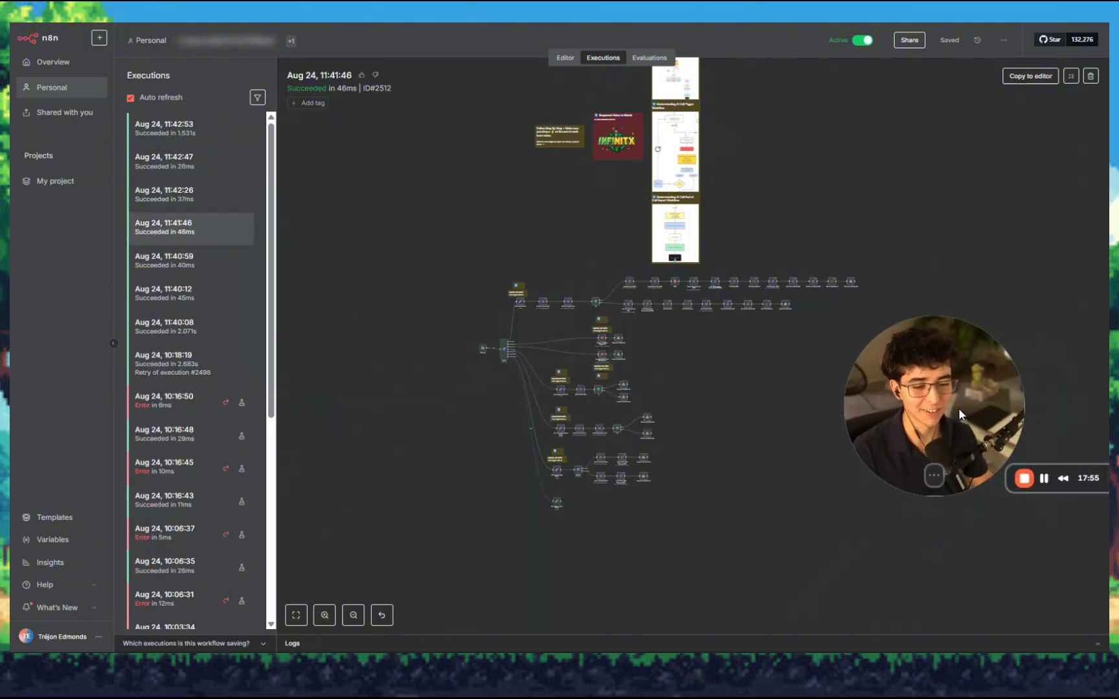
Step: Open the 11:40:59 execution and examine which branch of the workflow it took
{"action": "left_click_drag", "start_coordinate": [743, 393], "coordinate": [752, 305]}
{"action": "scroll", "coordinate": [699, 337], "scroll_direction": "up", "scroll_amount": 2}
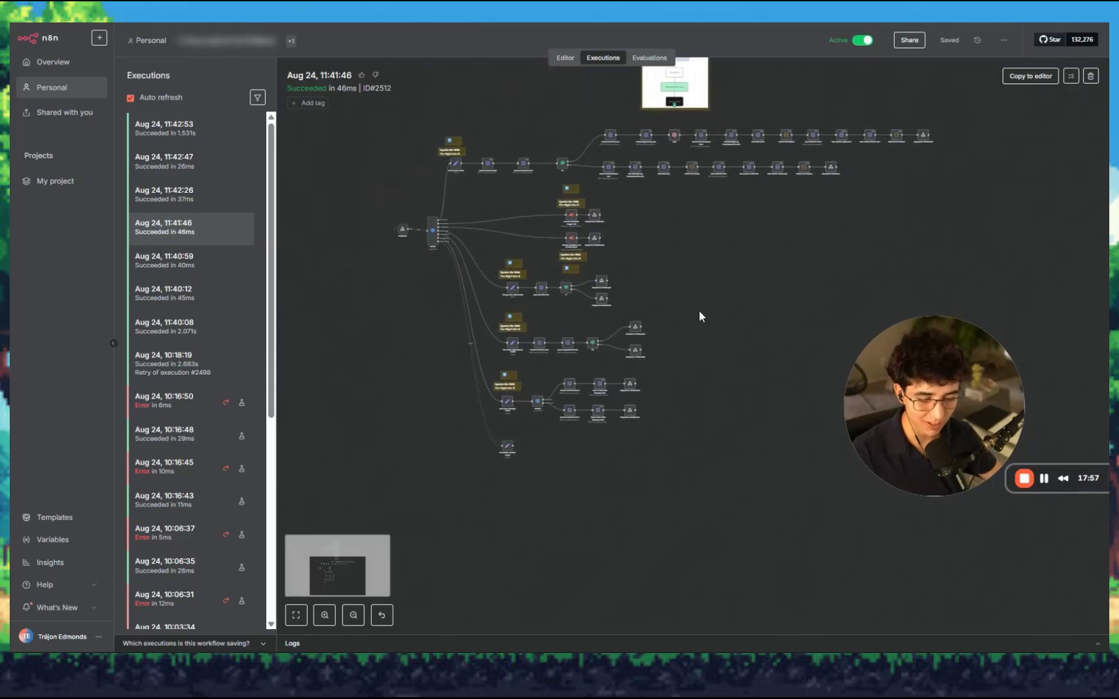
{"action": "left_click", "coordinate": [206, 269]}
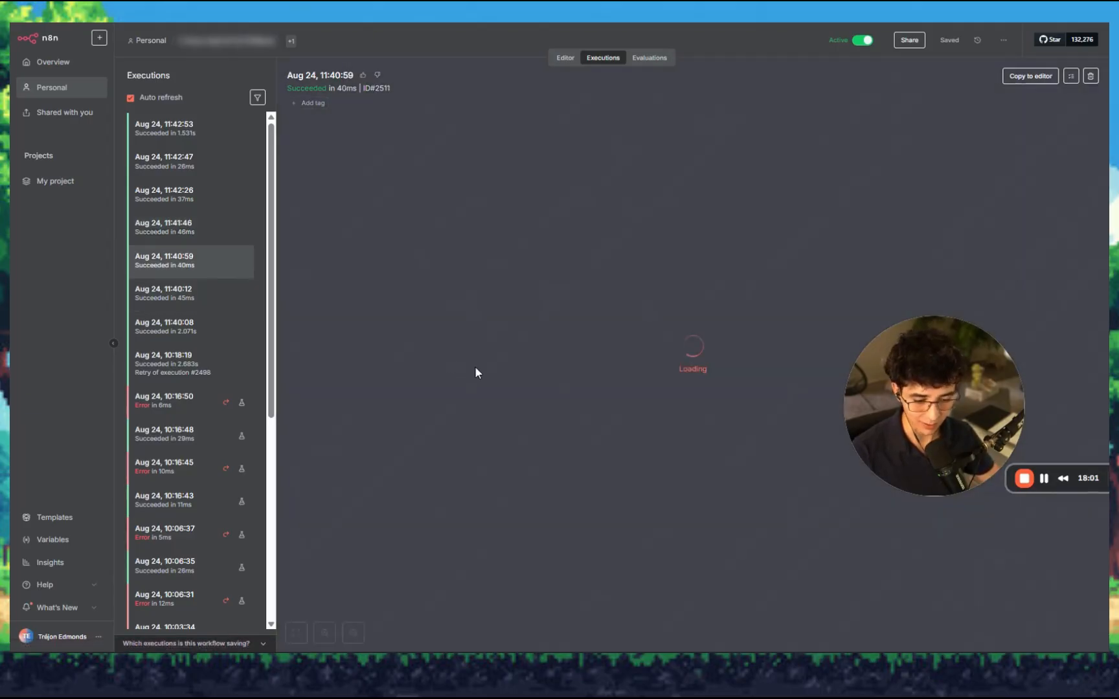
{"action": "scroll", "coordinate": [490, 322], "scroll_direction": "down", "scroll_amount": 3}
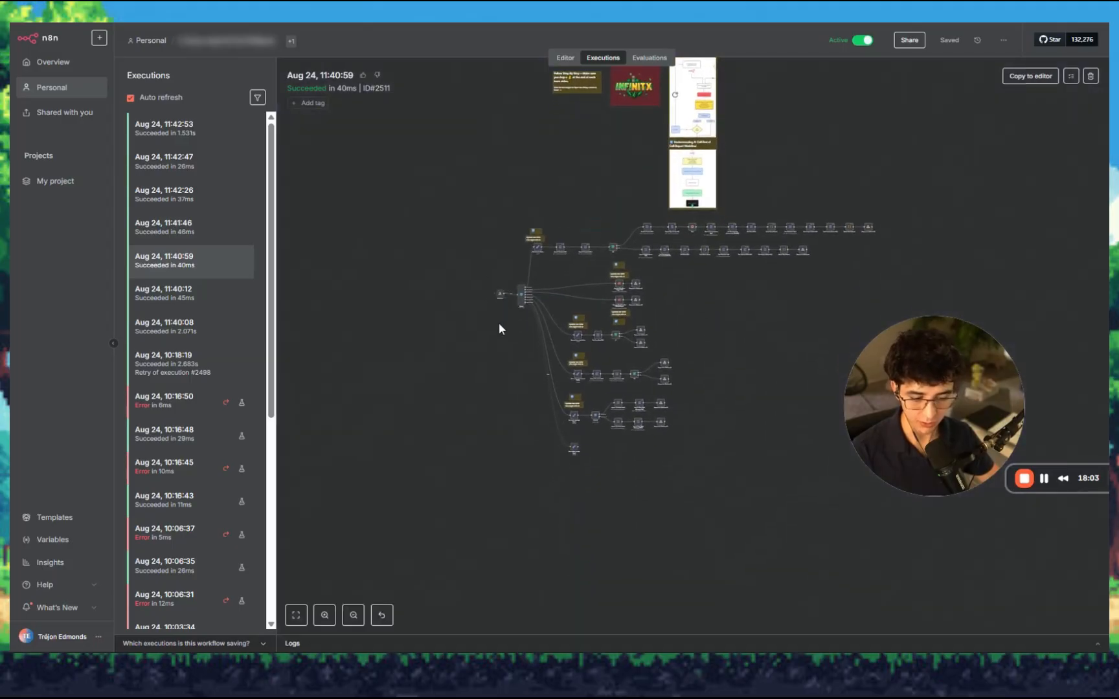
{"action": "scroll", "coordinate": [498, 324], "scroll_direction": "up", "scroll_amount": 2}
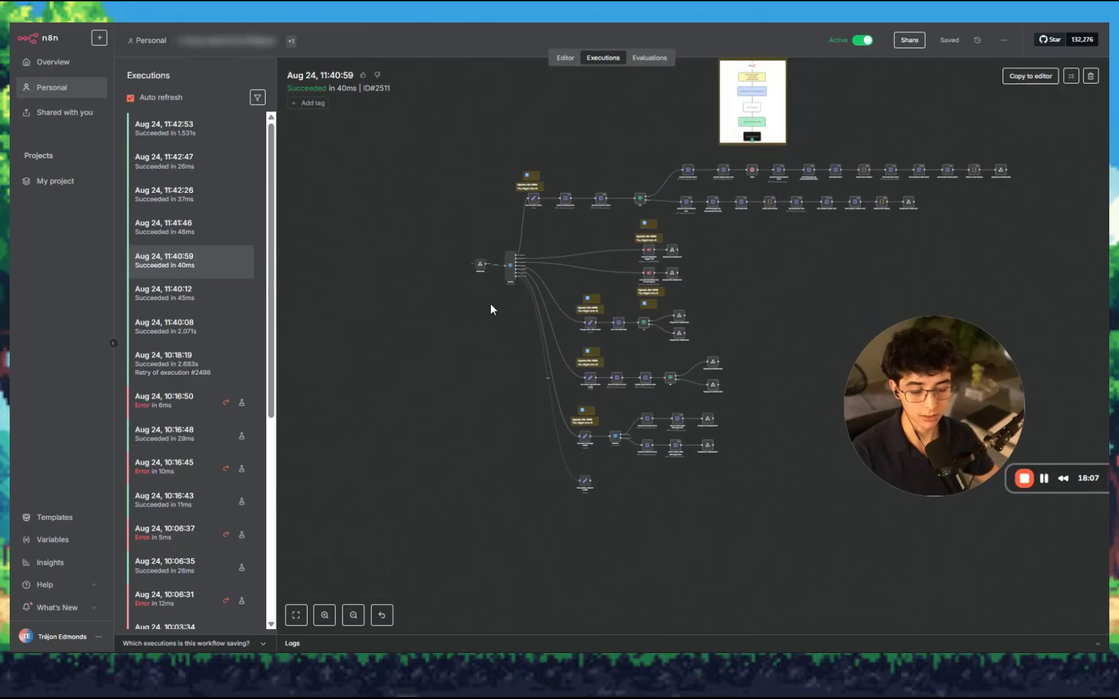
Step: Compare the 11:41:46, 11:42:47 and 11:42:26 executions to find the one that ran the update-contact branch
{"action": "left_click", "coordinate": [212, 230]}
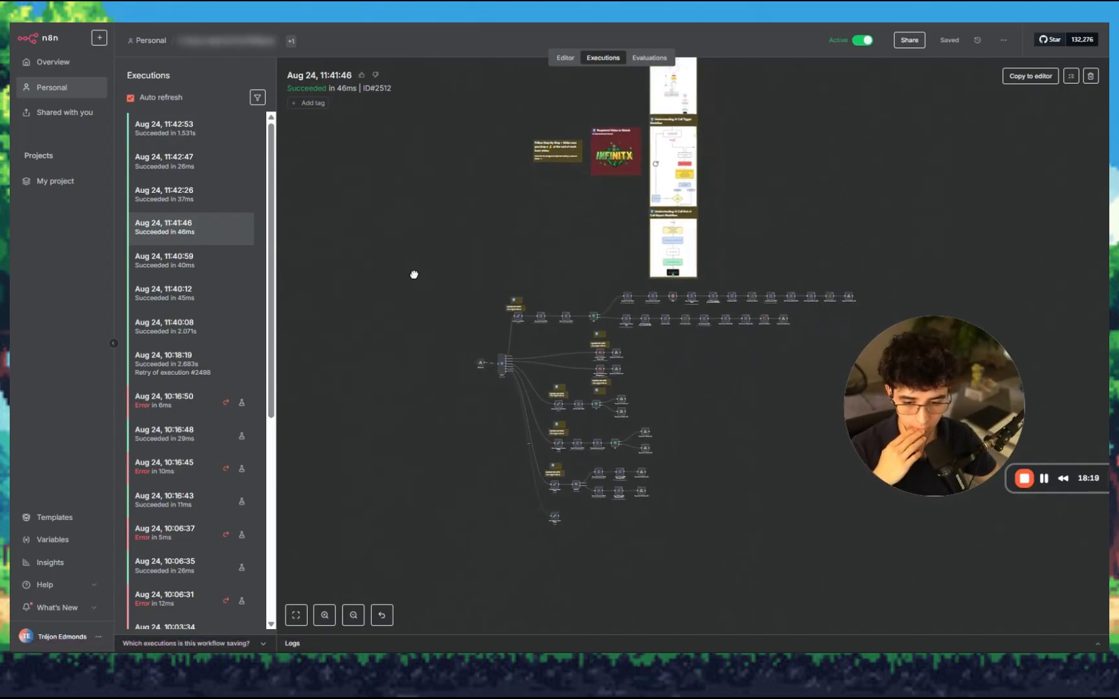
{"action": "left_click", "coordinate": [209, 194]}
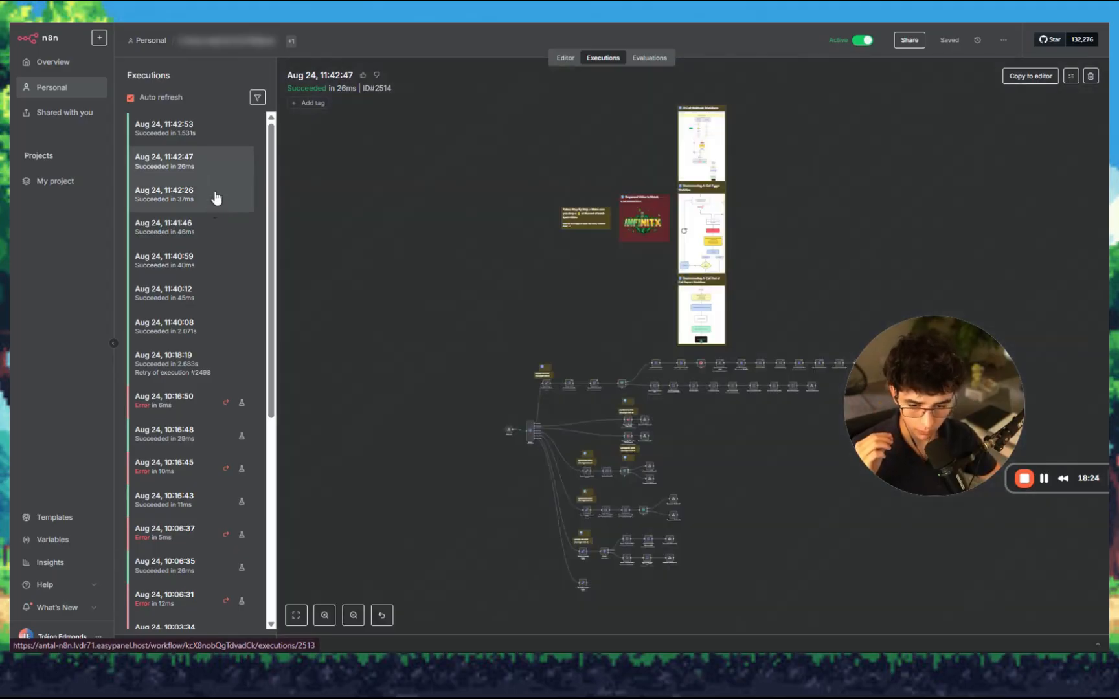
{"action": "left_click", "coordinate": [216, 197]}
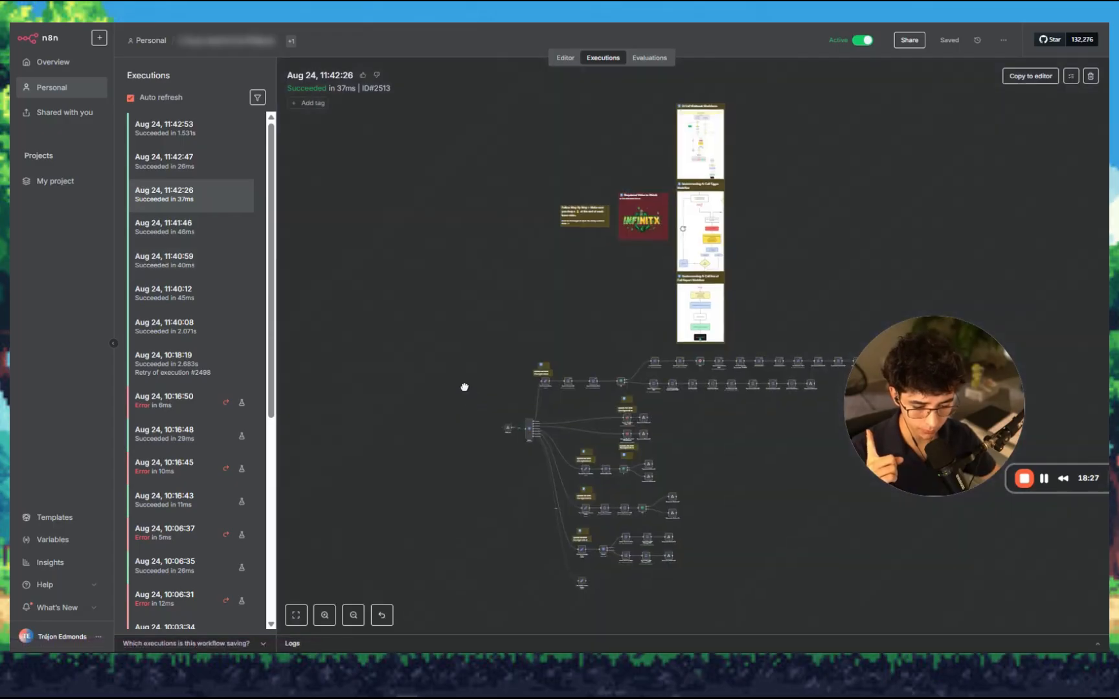
{"action": "left_click", "coordinate": [212, 233]}
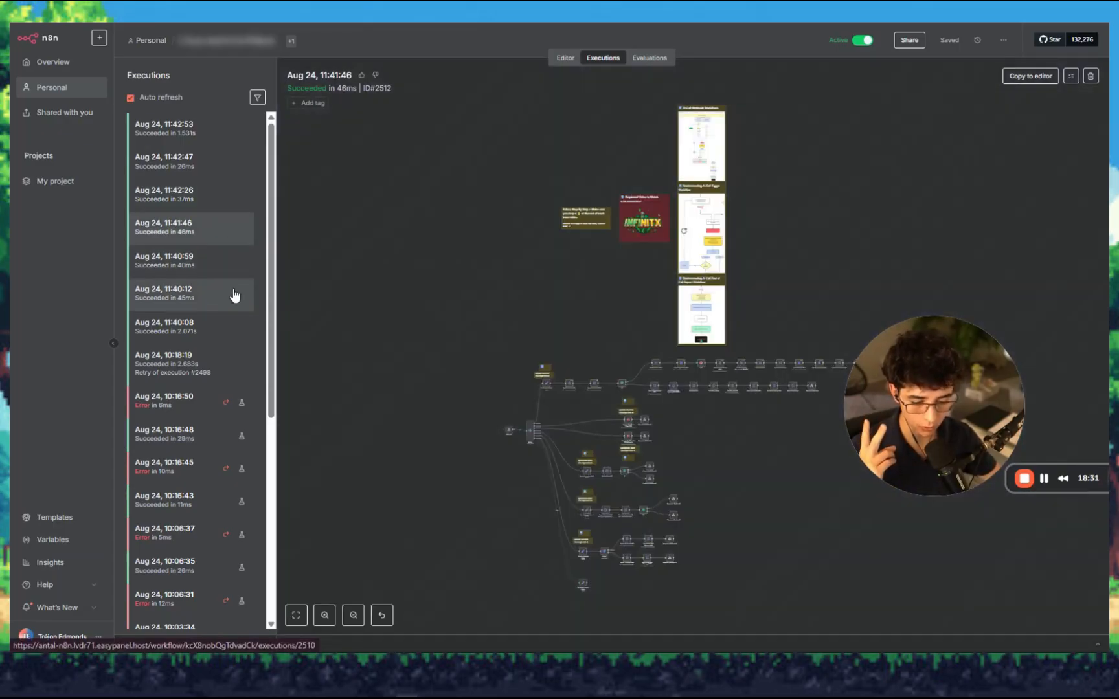
Step: Reopen the 11:40:59 execution and copy its data into the workflow editor
{"action": "left_click", "coordinate": [232, 265]}
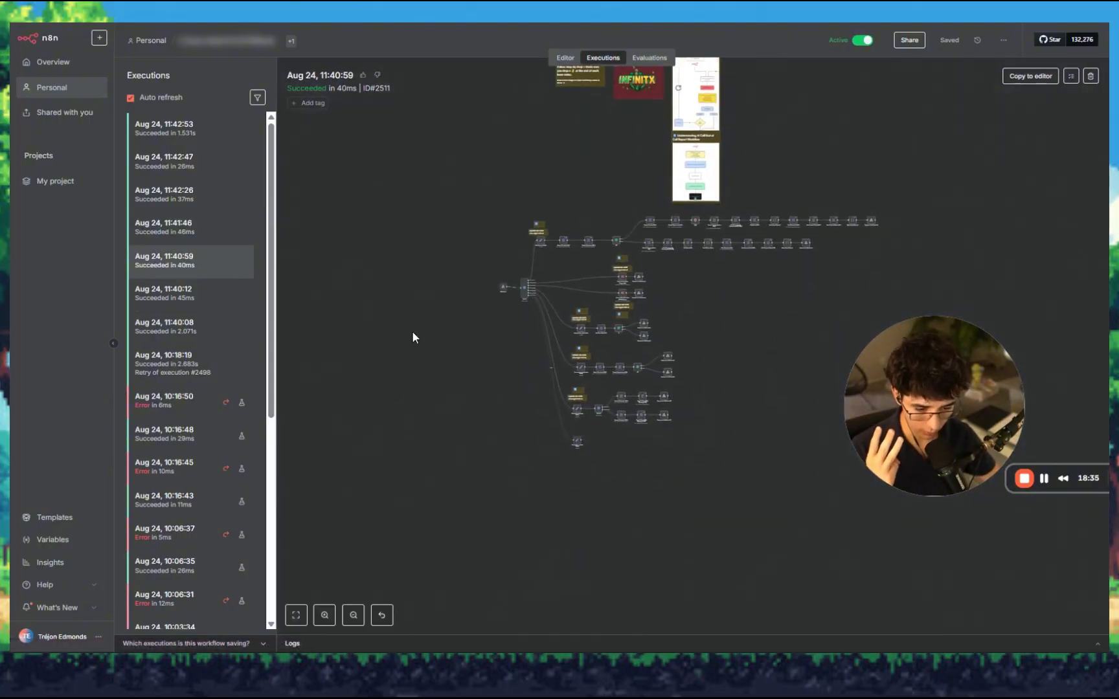
{"action": "scroll", "coordinate": [412, 333], "scroll_direction": "down", "scroll_amount": 2}
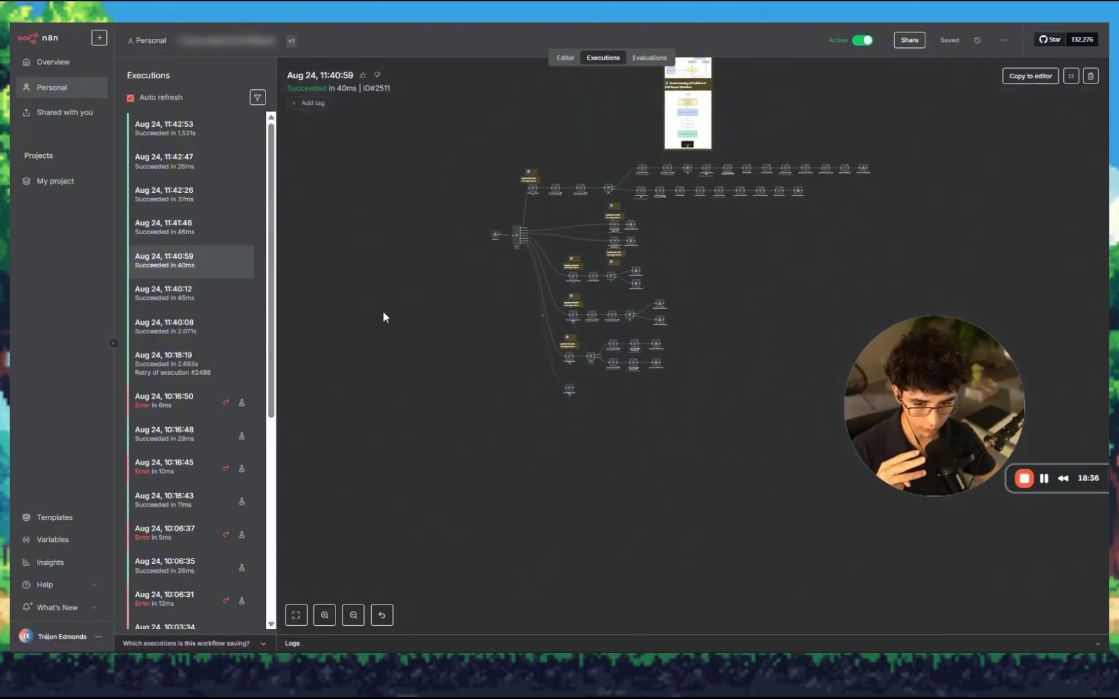
{"action": "left_click", "coordinate": [1031, 77]}
{"action": "left_click", "coordinate": [640, 376]}
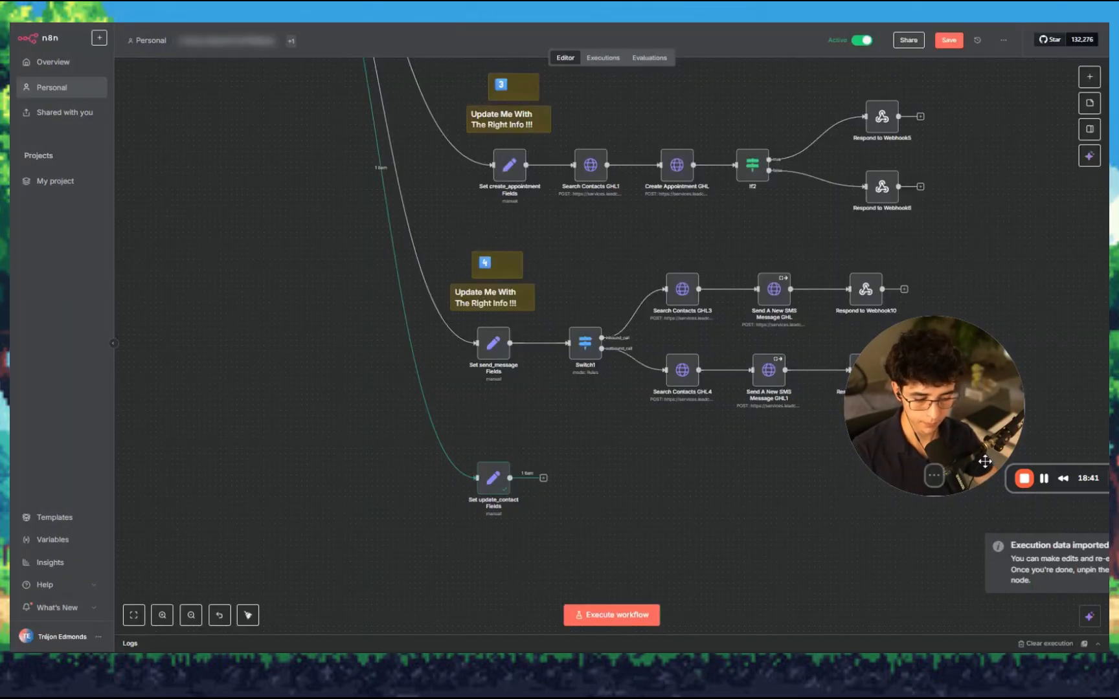
Step: Add the firstName value from the body args of the Switch input as a new field in the Set update_contact Fields node
{"action": "double_click", "coordinate": [493, 478]}
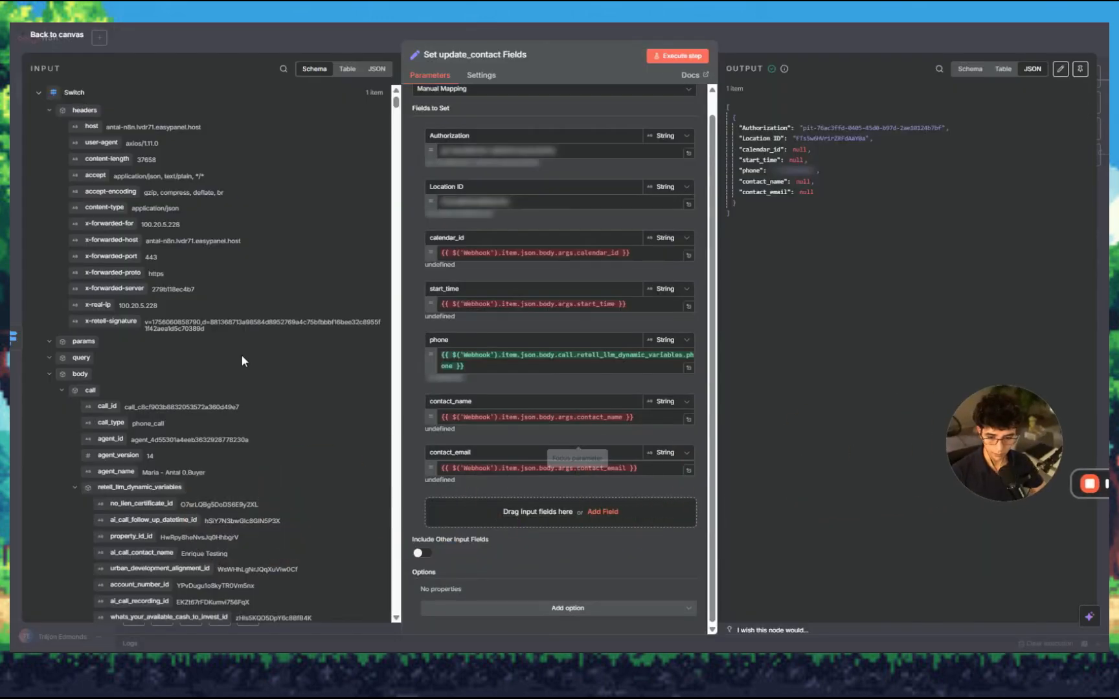
{"action": "scroll", "coordinate": [241, 356], "scroll_direction": "down", "scroll_amount": 15}
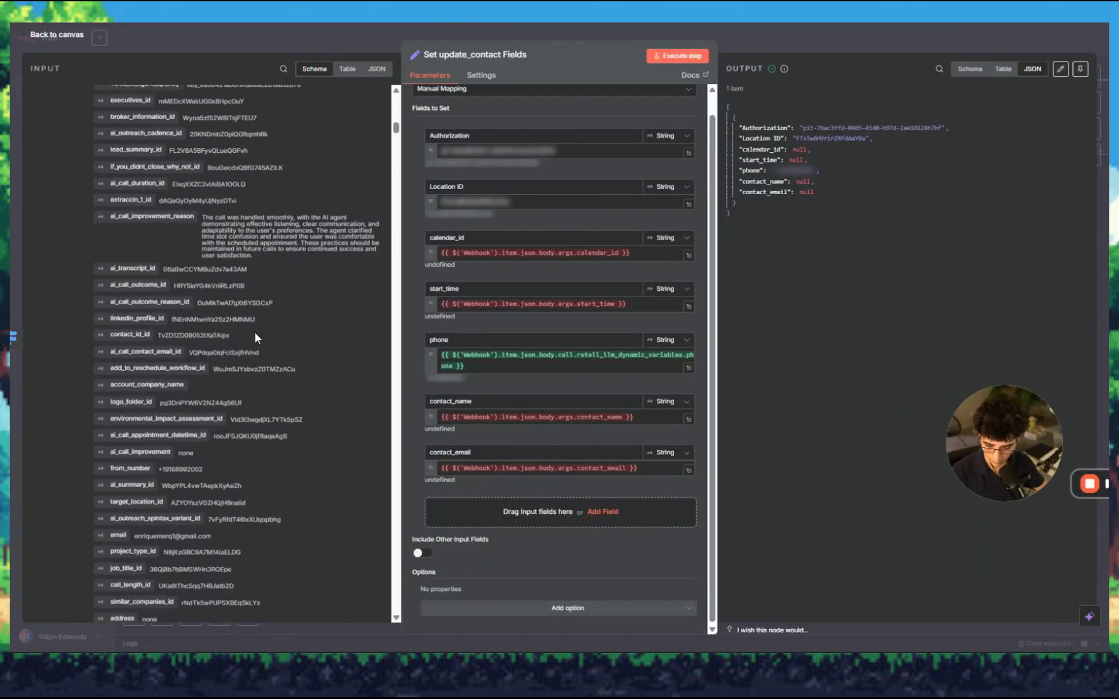
{"action": "scroll", "coordinate": [254, 332], "scroll_direction": "up", "scroll_amount": 10}
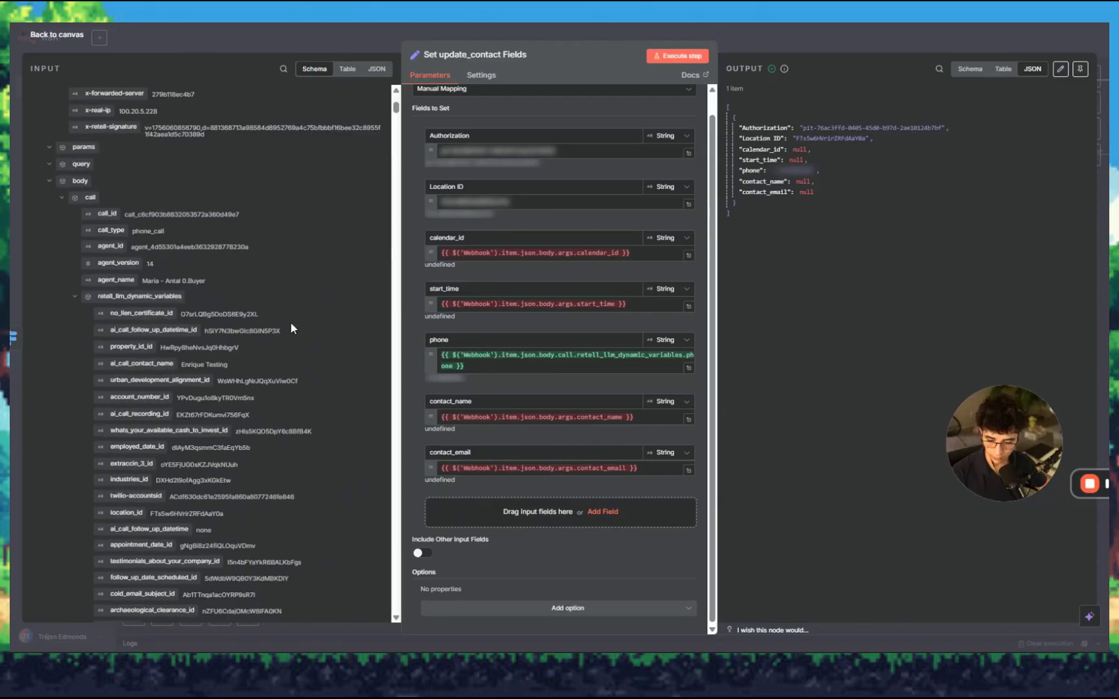
{"action": "scroll", "coordinate": [291, 328], "scroll_direction": "down", "scroll_amount": 10}
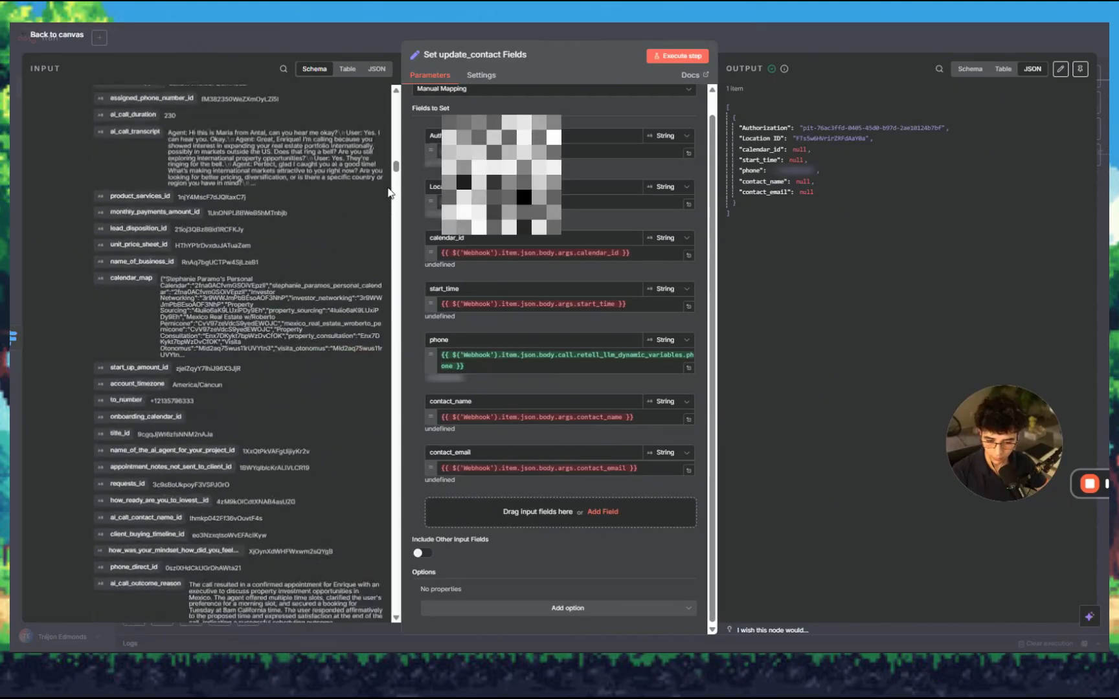
{"action": "left_click_drag", "start_coordinate": [401, 171], "coordinate": [383, 588]}
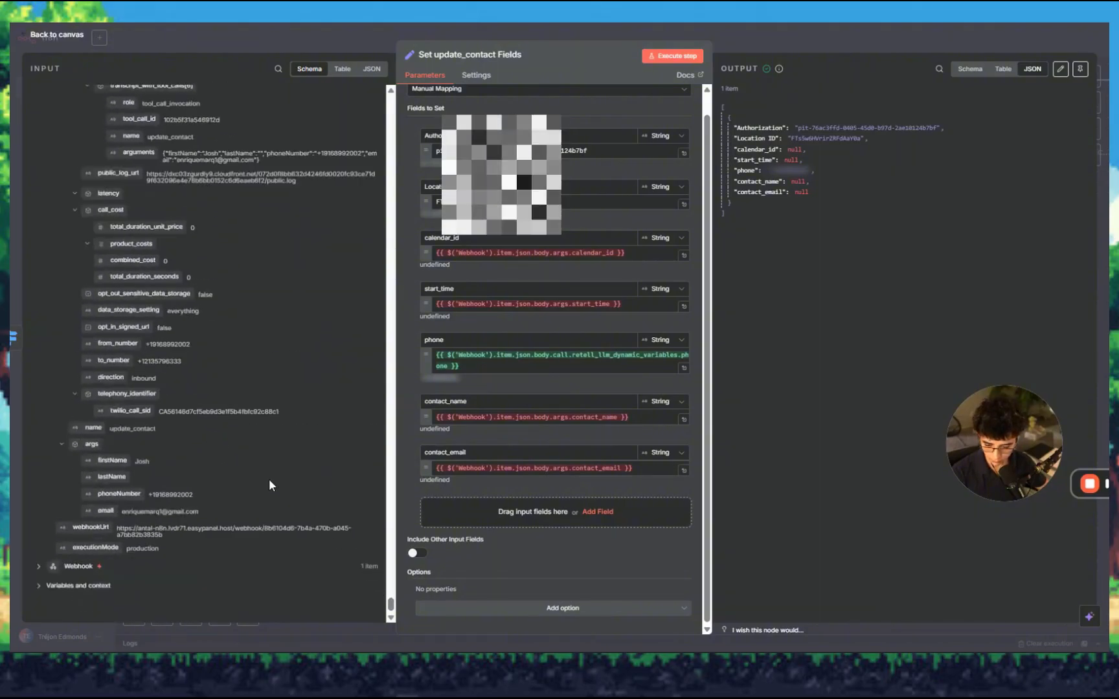
{"action": "scroll", "coordinate": [268, 485], "scroll_direction": "up", "scroll_amount": 3}
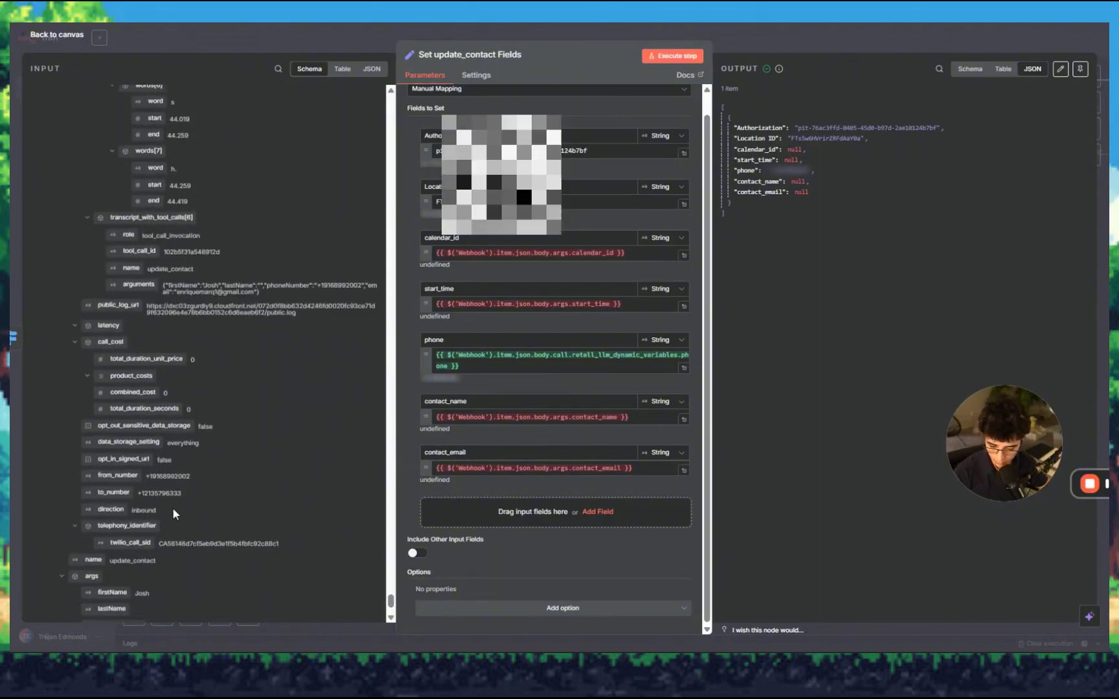
{"action": "left_click_drag", "start_coordinate": [134, 580], "coordinate": [366, 536]}
{"action": "left_click_drag", "start_coordinate": [501, 515], "coordinate": [503, 517]}
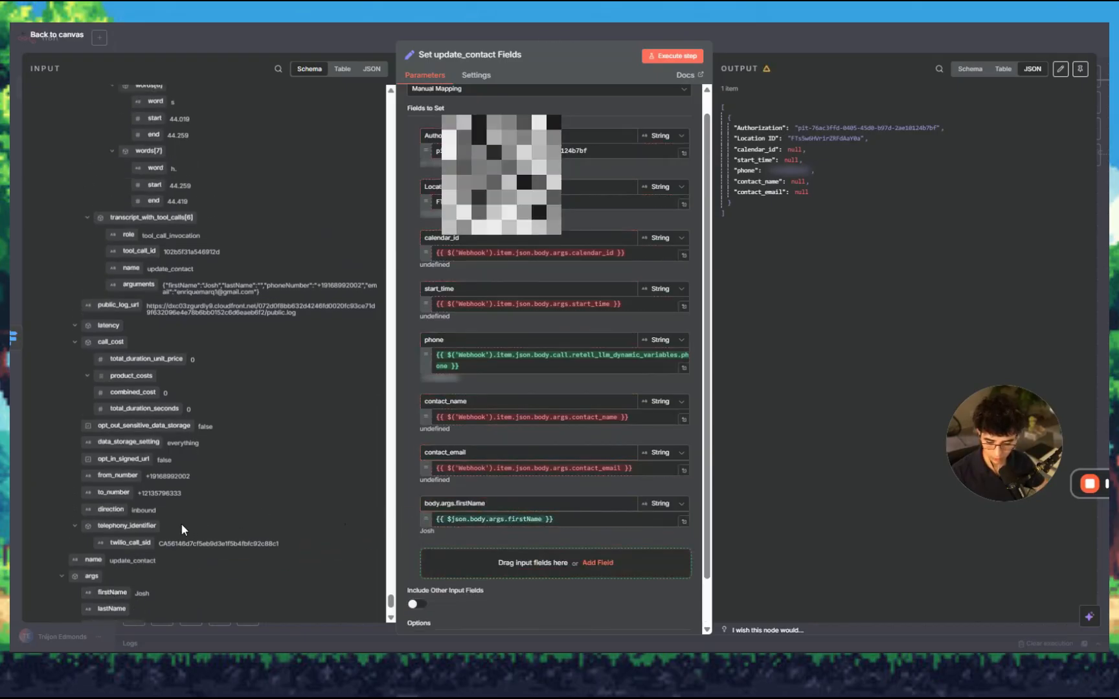
{"action": "key", "text": "alt+m"}
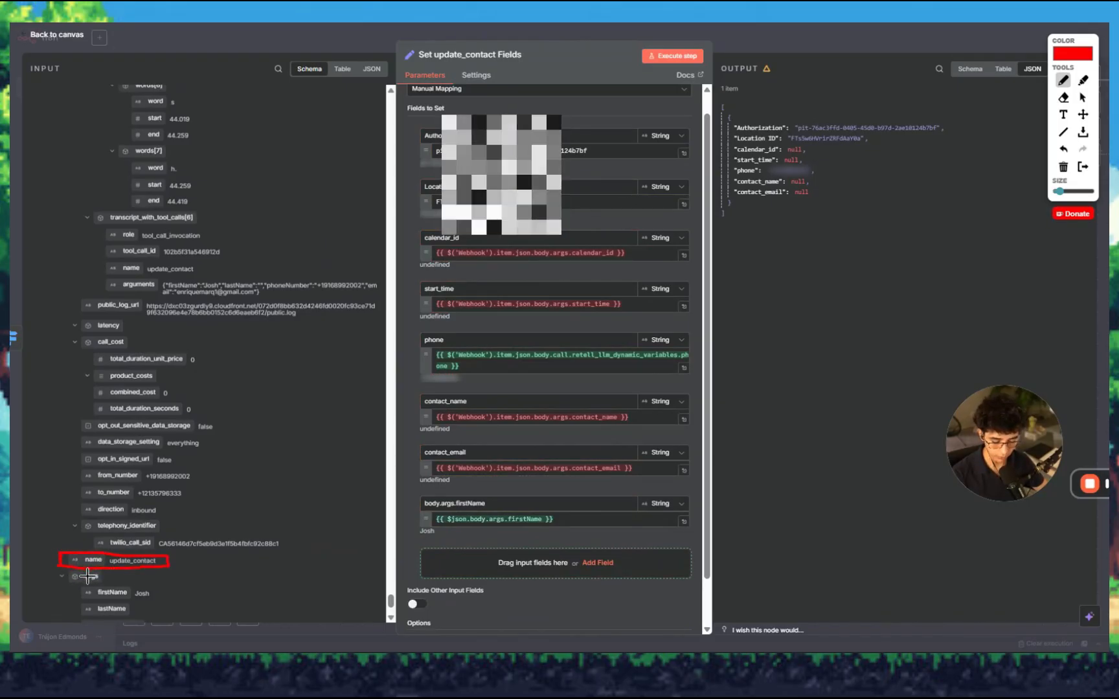
{"action": "key", "text": "alt+m"}
Step: Rename the body.args.firstName field to first_name and add another empty field below it
{"action": "scroll", "coordinate": [116, 550], "scroll_direction": "down", "scroll_amount": 1}
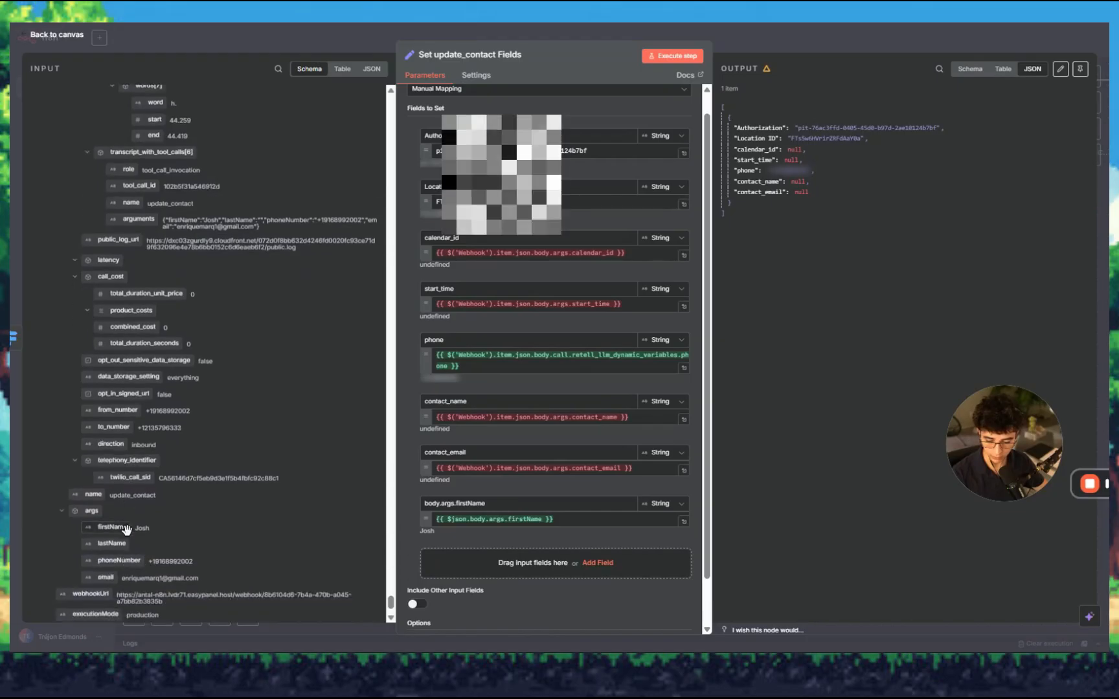
{"action": "scroll", "coordinate": [591, 516], "scroll_direction": "up", "scroll_amount": 1}
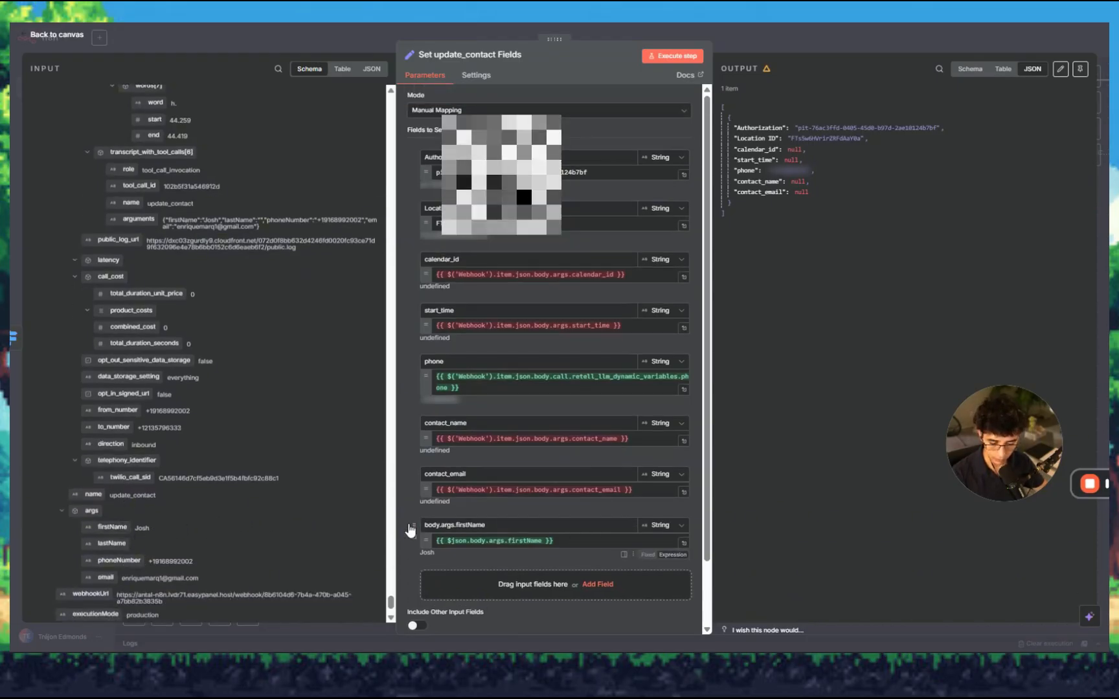
{"action": "scroll", "coordinate": [371, 519], "scroll_direction": "up", "scroll_amount": 1}
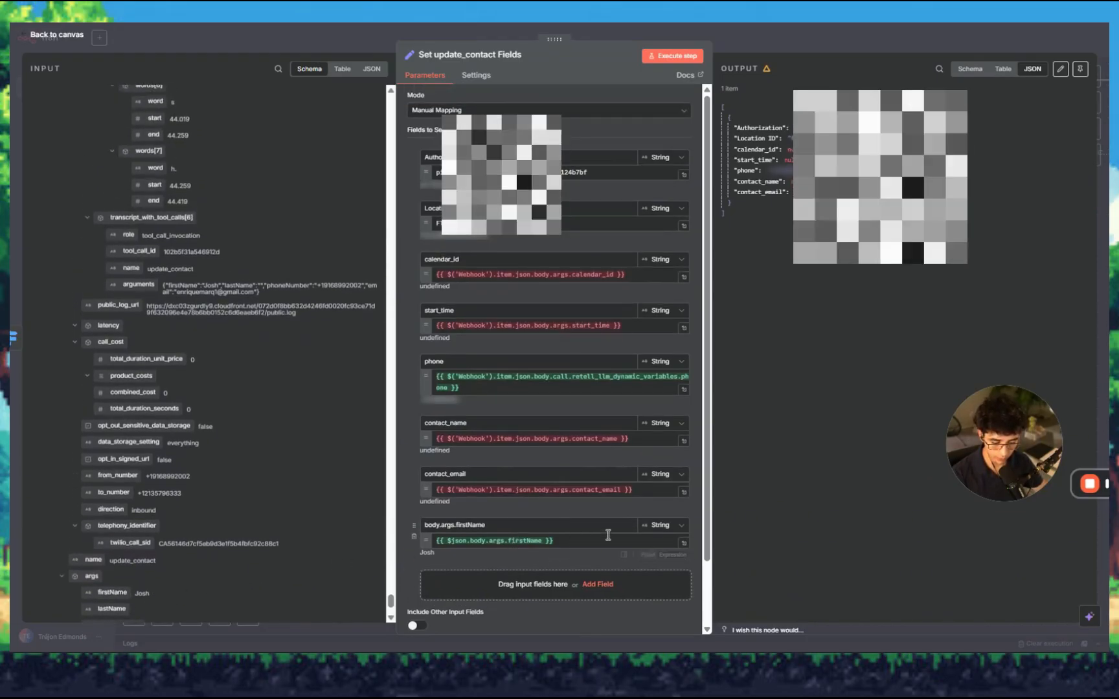
{"action": "left_click_drag", "start_coordinate": [456, 527], "coordinate": [422, 526]}
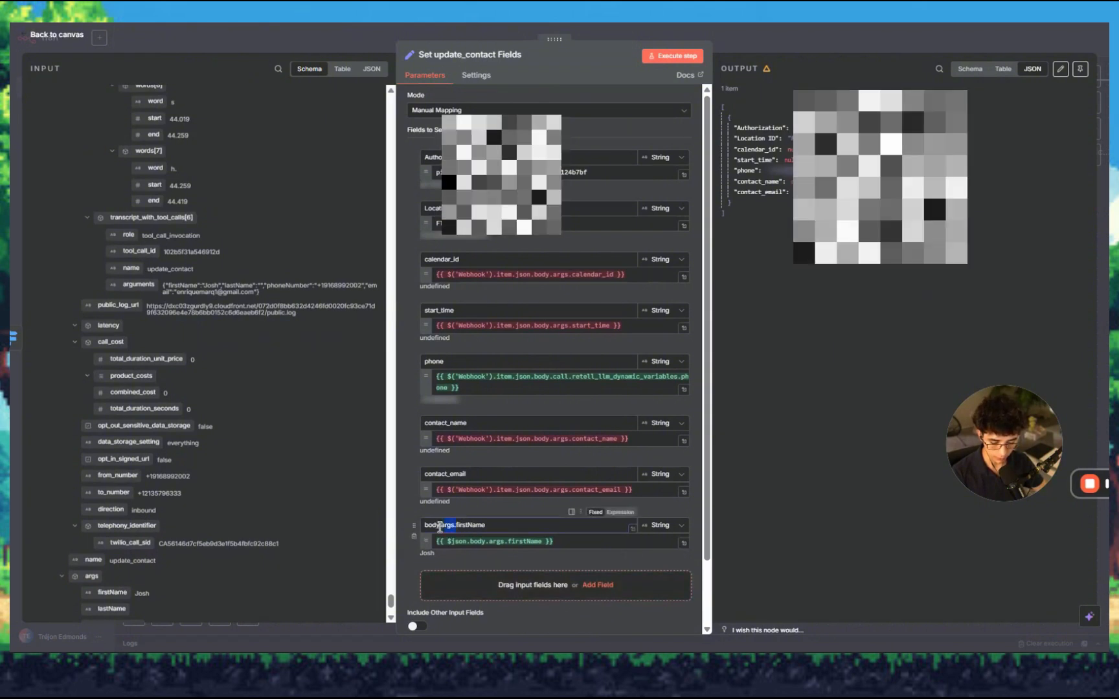
{"action": "key", "text": "BackSpace"}
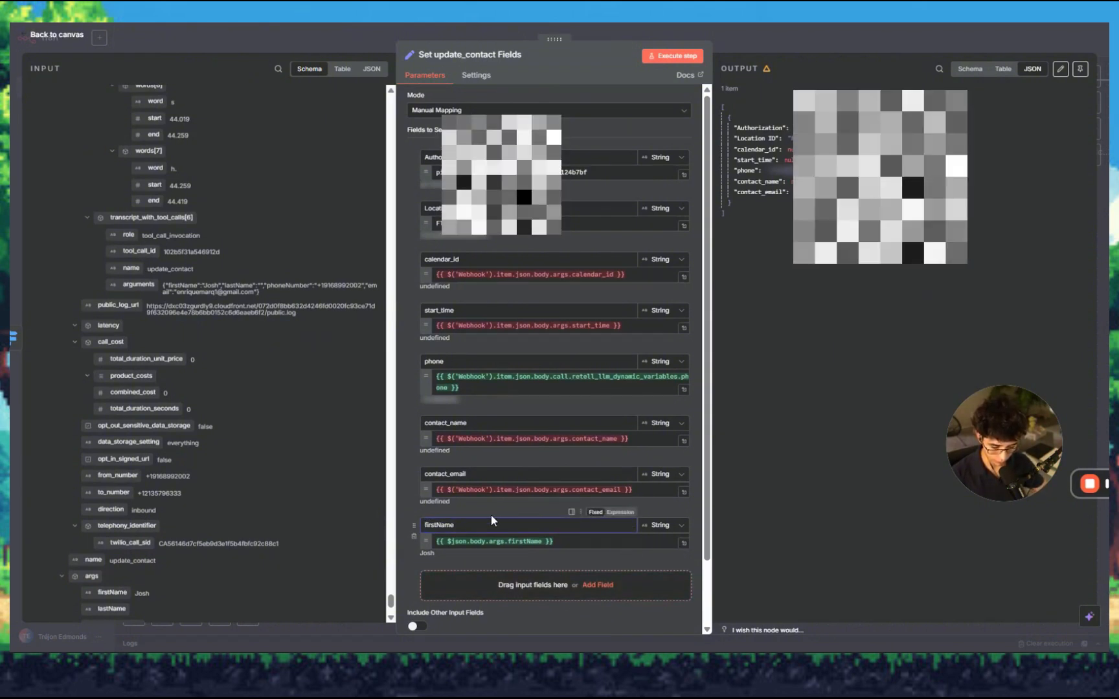
{"action": "left_click", "coordinate": [441, 526]}
{"action": "key", "text": "BackSpace"}
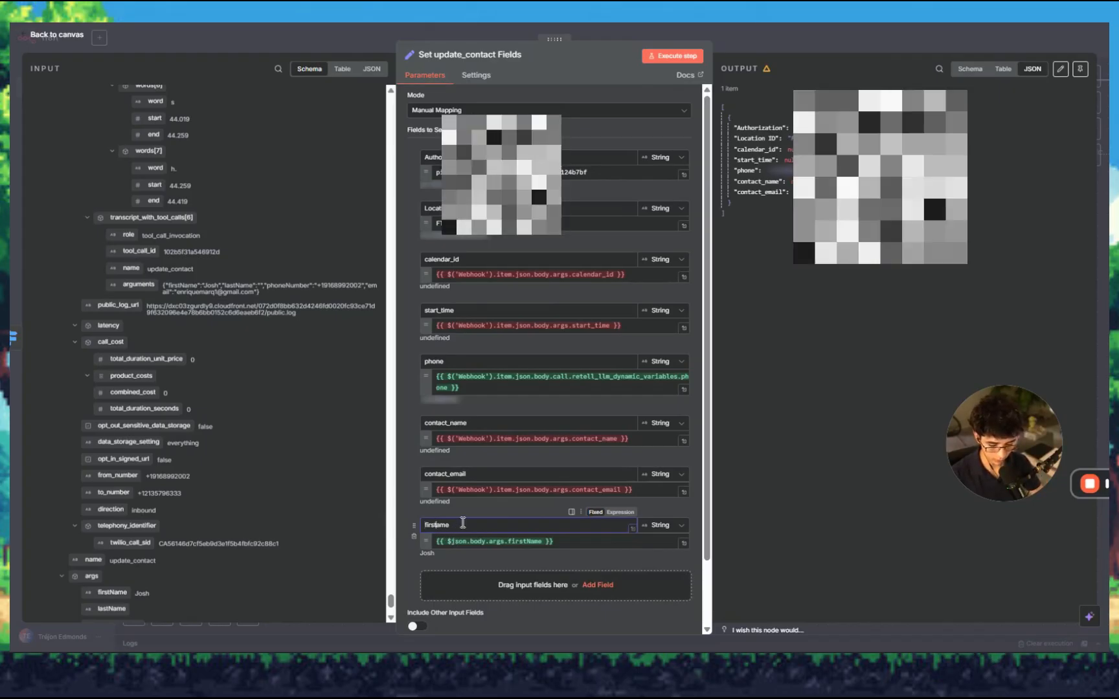
{"action": "type", "text": "_n"}
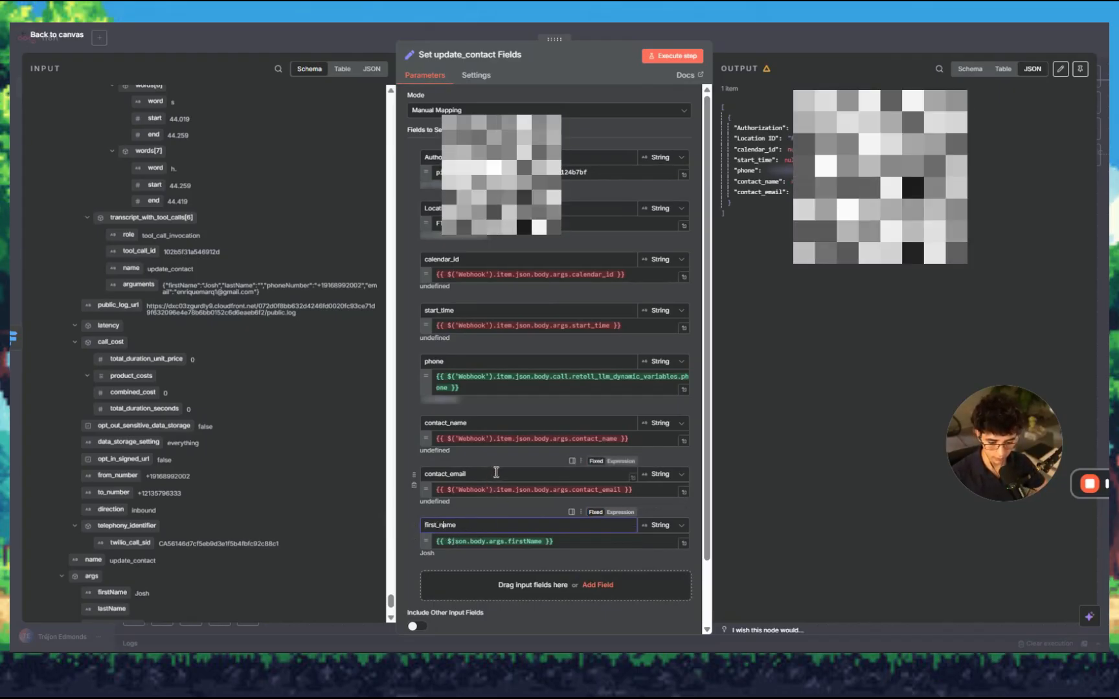
{"action": "scroll", "coordinate": [493, 487], "scroll_direction": "down", "scroll_amount": 2}
{"action": "left_click", "coordinate": [597, 519]}
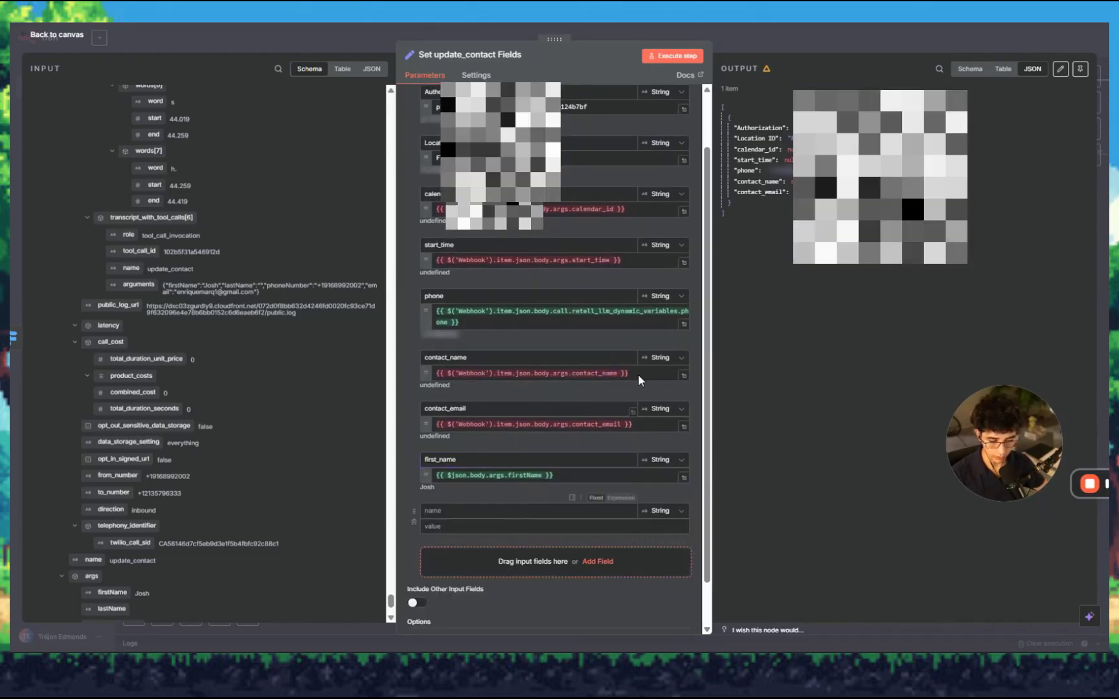
Step: Save the workflow, copy the 11:41:46 execution's data into the editor, and reopen the Set update_contact Fields node
{"action": "left_click", "coordinate": [773, 44]}
{"action": "left_click", "coordinate": [946, 44]}
{"action": "left_click_drag", "start_coordinate": [767, 220], "coordinate": [713, 304]}
{"action": "scroll", "coordinate": [729, 260], "scroll_direction": "down", "scroll_amount": 3}
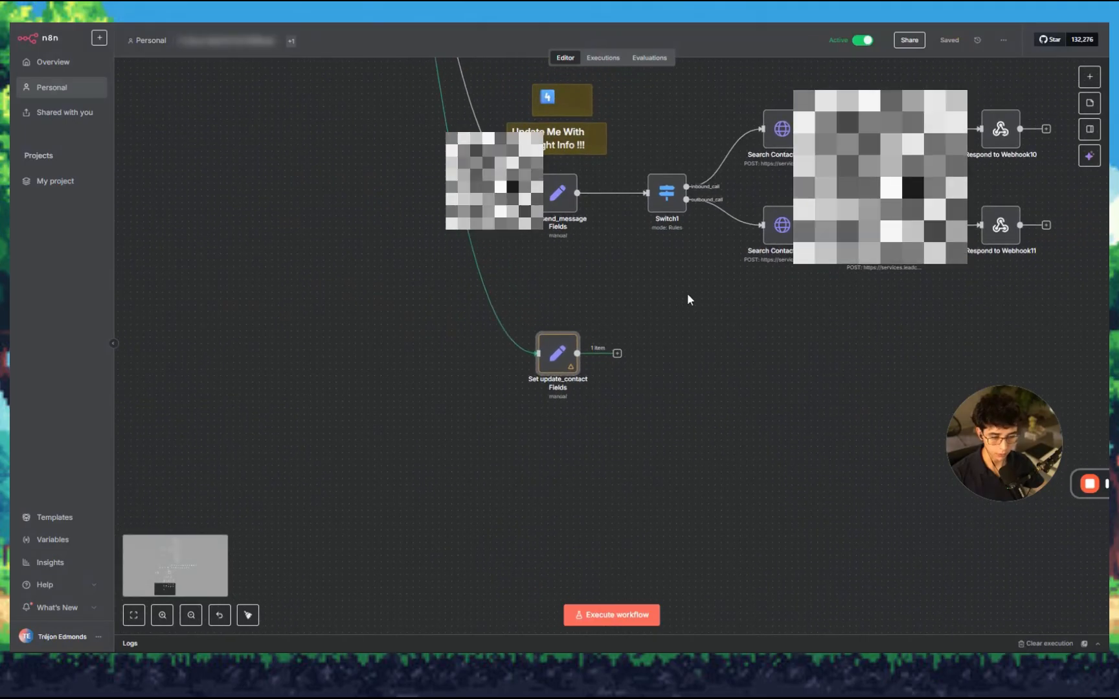
{"action": "left_click", "coordinate": [604, 58]}
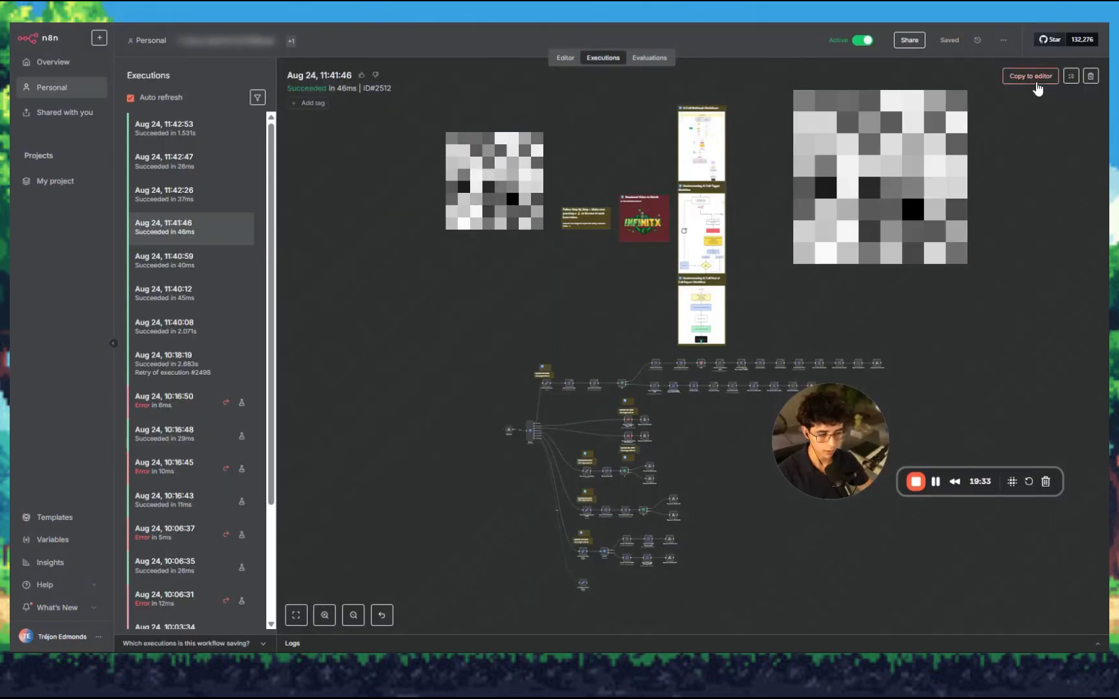
{"action": "left_click", "coordinate": [566, 58]}
{"action": "double_click", "coordinate": [557, 354]}
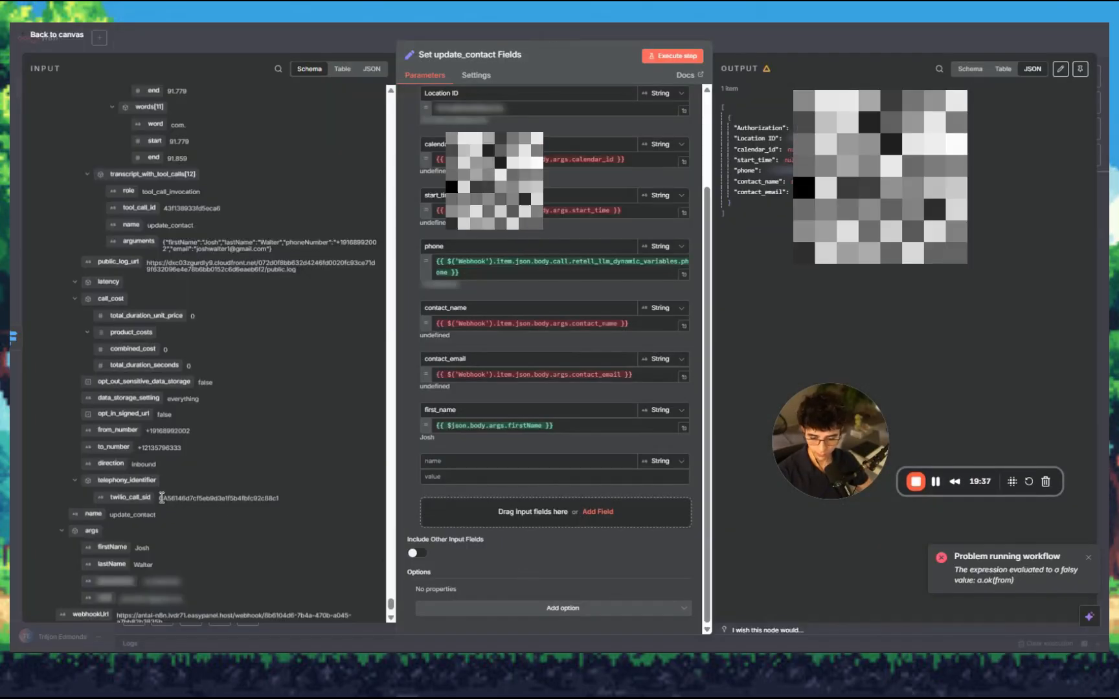
Step: Map the lastName value from the body args to the empty field and name it last_name
{"action": "scroll", "coordinate": [122, 481], "scroll_direction": "down", "scroll_amount": 3}
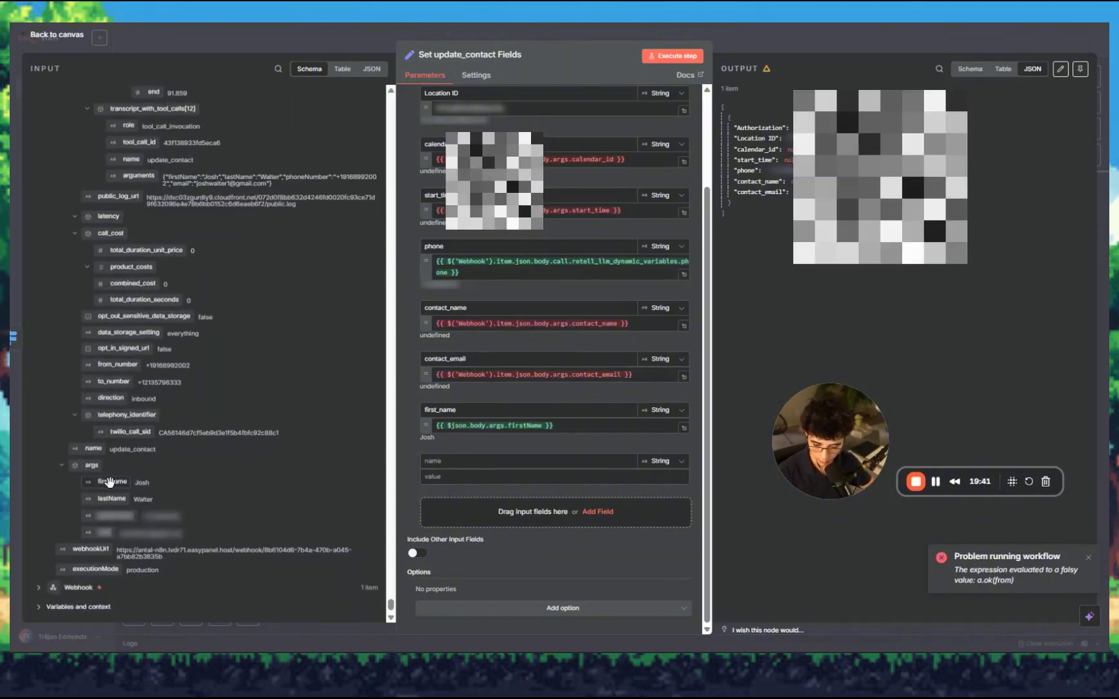
{"action": "left_click_drag", "start_coordinate": [112, 499], "coordinate": [470, 479]}
{"action": "left_click", "coordinate": [457, 462]}
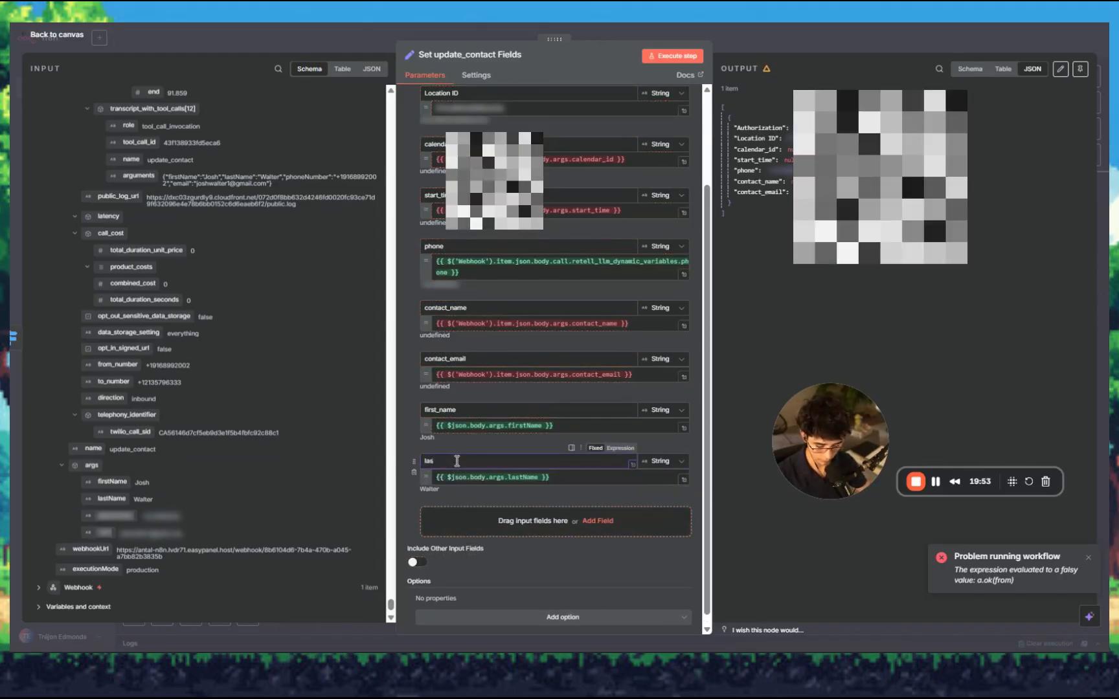
{"action": "type", "text": "last_name"}
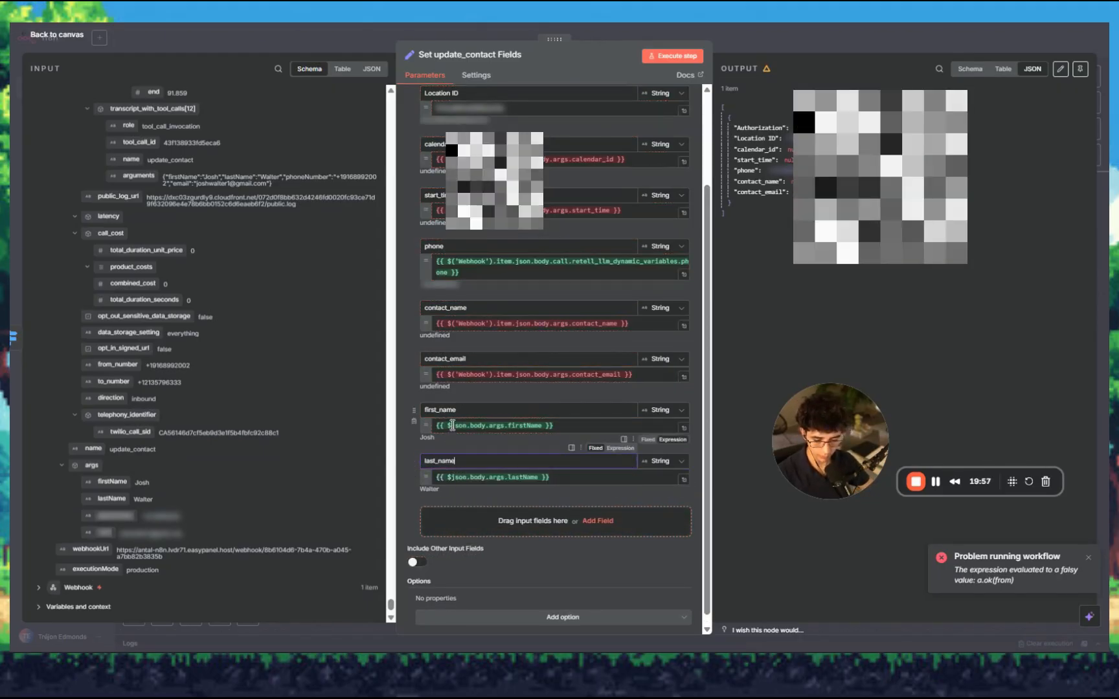
Step: Make the first_name and last_name expressions reference $('Webhook').item.json instead of $json, and add another empty field
{"action": "left_click", "coordinate": [451, 426]}
{"action": "type", "text": "("}
{"action": "left_click", "coordinate": [531, 355]}
{"action": "type", "text": ".item."}
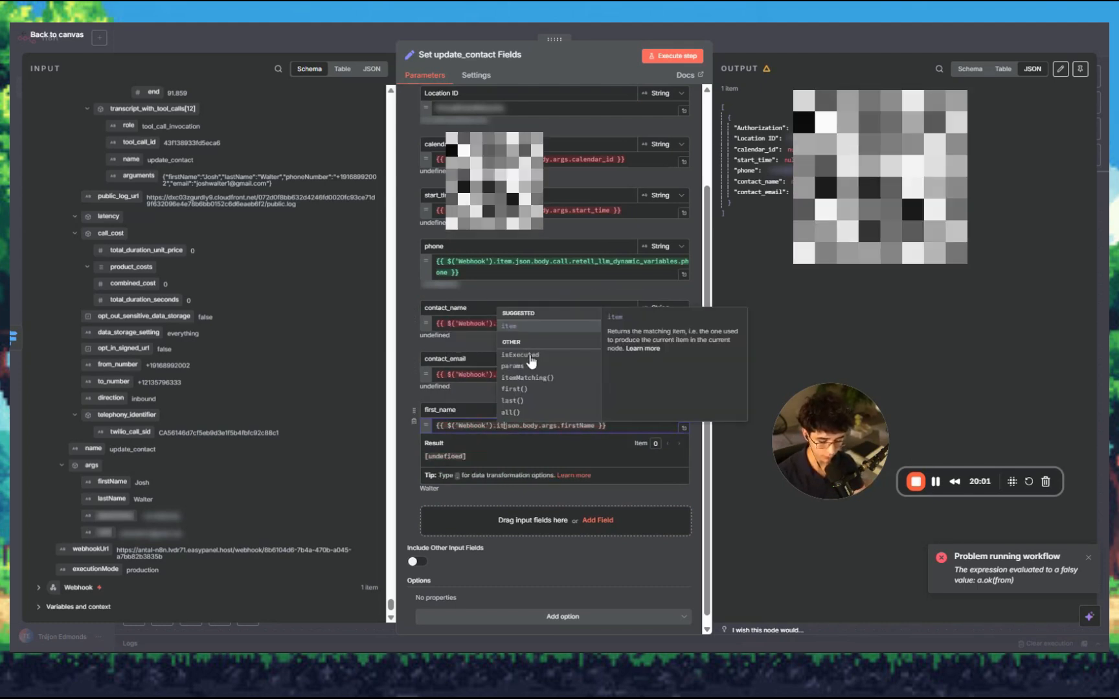
{"action": "left_click_drag", "start_coordinate": [455, 424], "coordinate": [507, 428]}
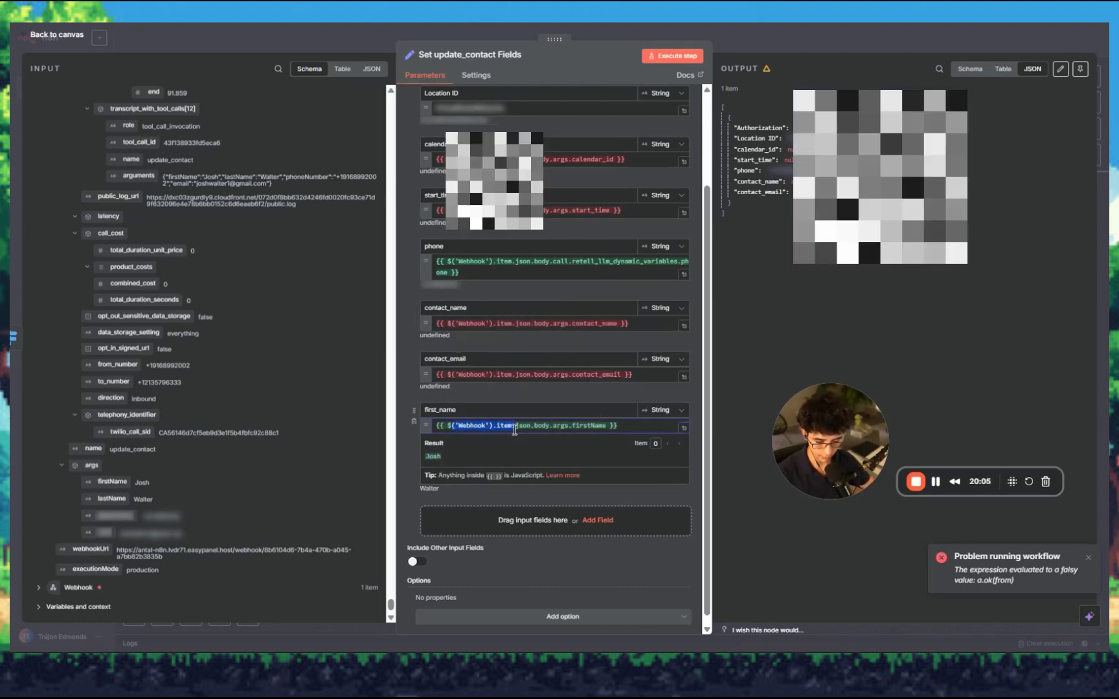
{"action": "left_click", "coordinate": [603, 502]}
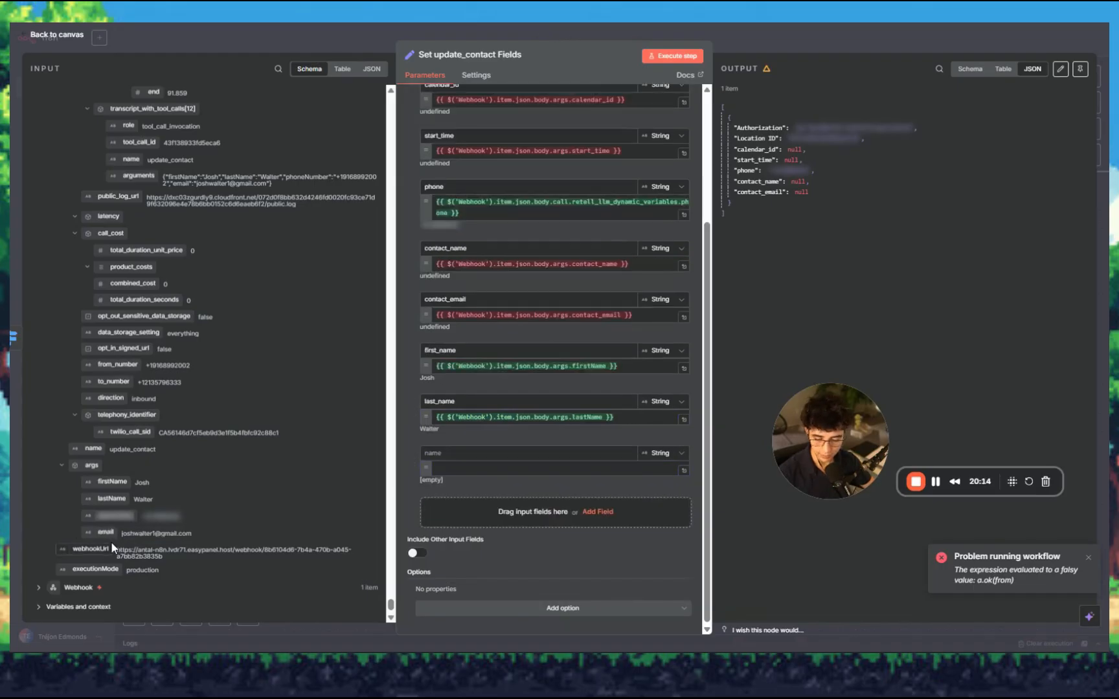
Step: Fill the empty field with {{ $('Webhook').item.json.body.args.email }} and name it new_email
{"action": "left_click_drag", "start_coordinate": [110, 535], "coordinate": [447, 474]}
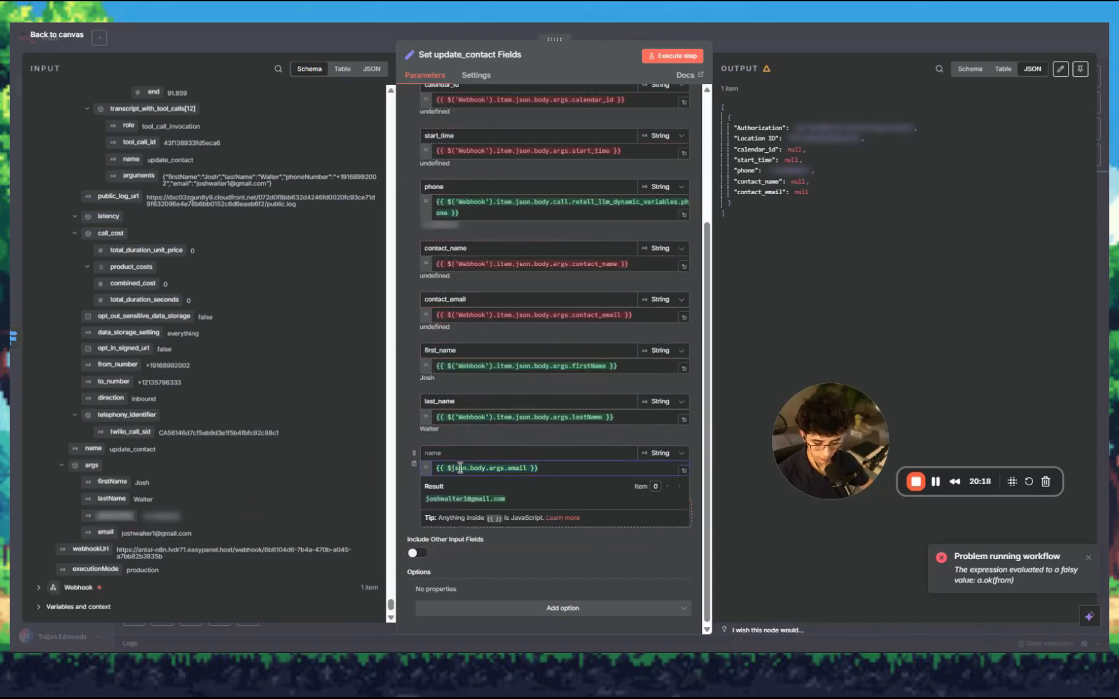
{"action": "type", "text": "('Webhook')."}
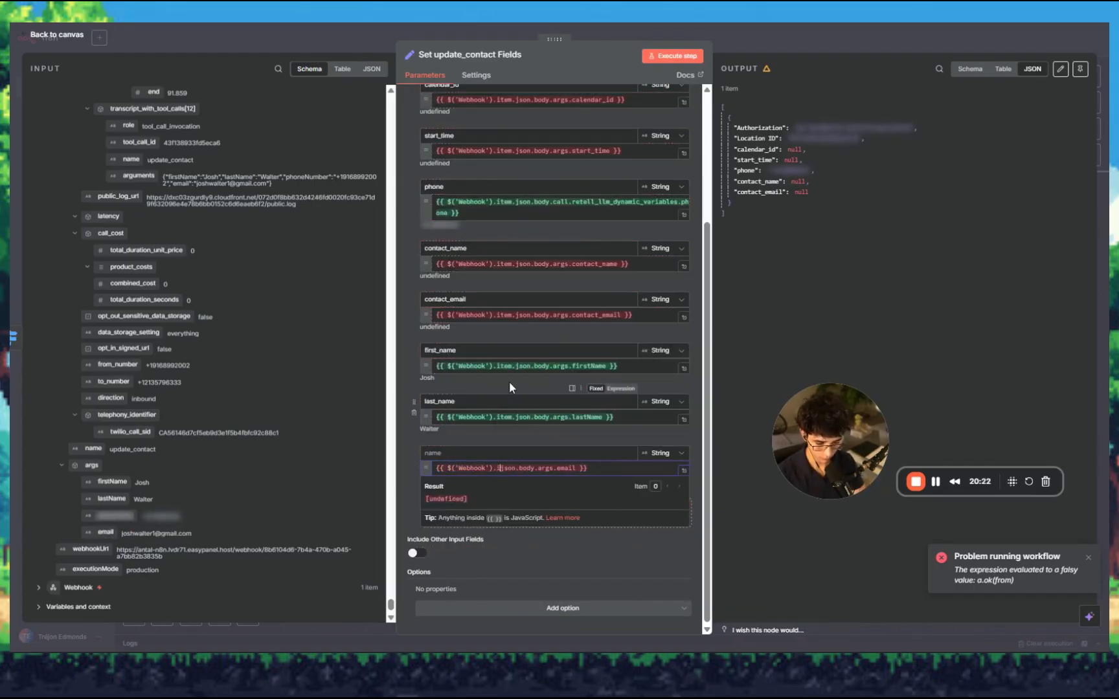
{"action": "type", "text": "item."}
{"action": "left_click", "coordinate": [452, 453]}
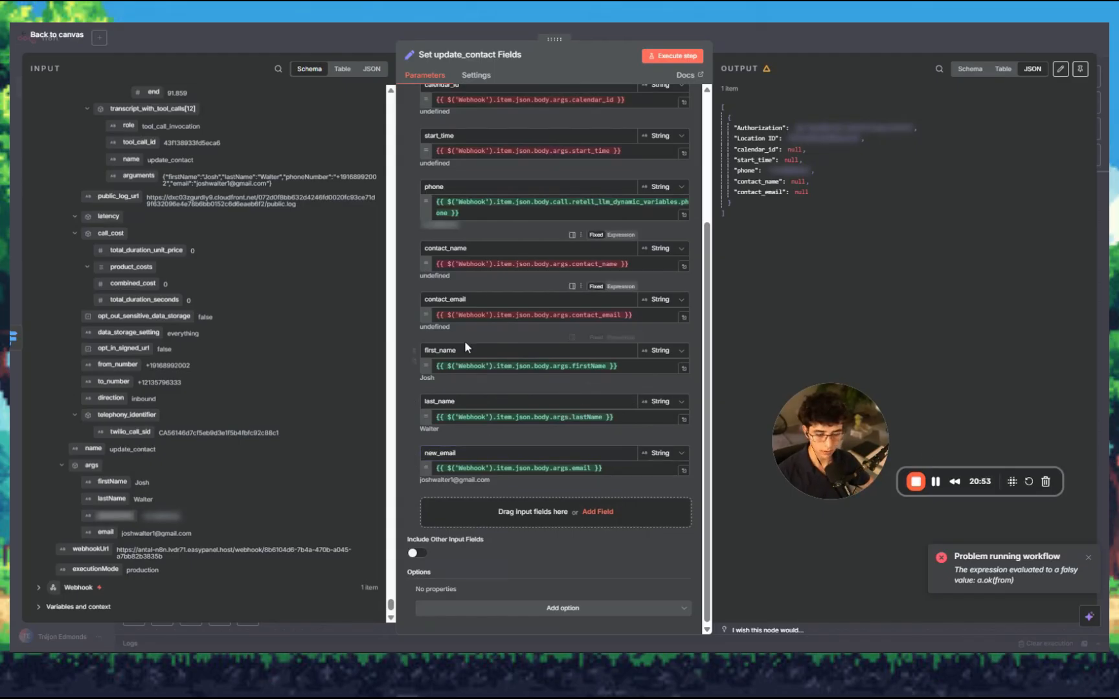
Step: Delete the contact_name, contact_email, start_time and calendar_id fields from the node
{"action": "left_click", "coordinate": [414, 261]}
{"action": "left_click", "coordinate": [415, 311]}
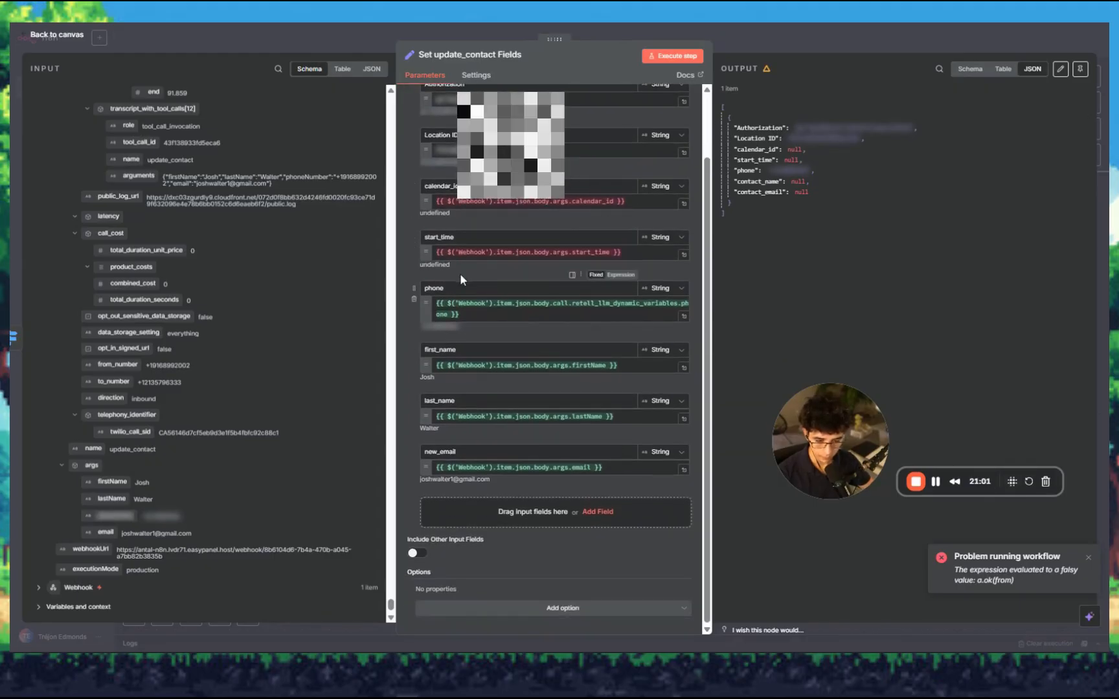
{"action": "left_click", "coordinate": [414, 249]}
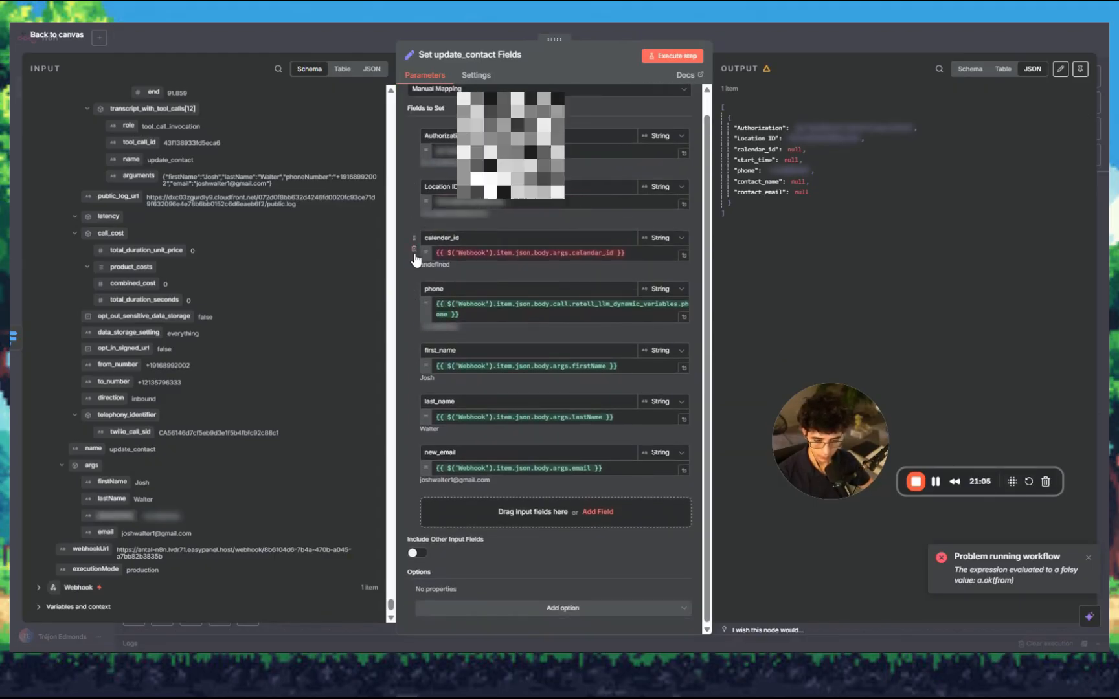
{"action": "left_click", "coordinate": [414, 256]}
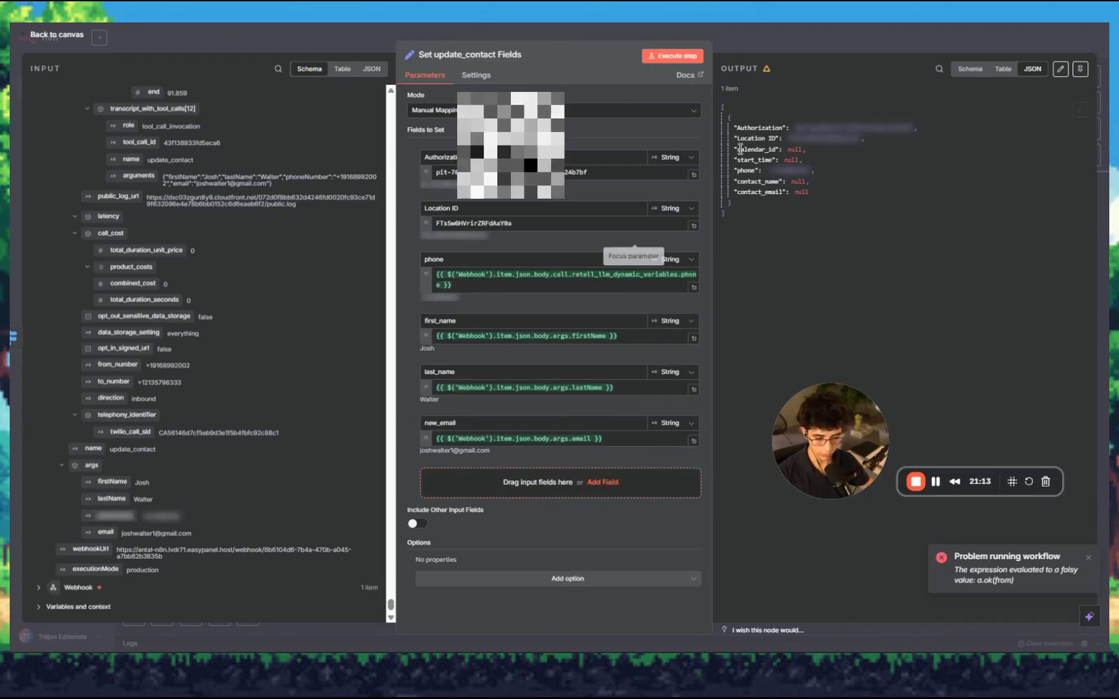
Step: Copy the 11:42:26 execution's data into the editor and reopen the Set update_contact Fields node
{"action": "left_click", "coordinate": [793, 39]}
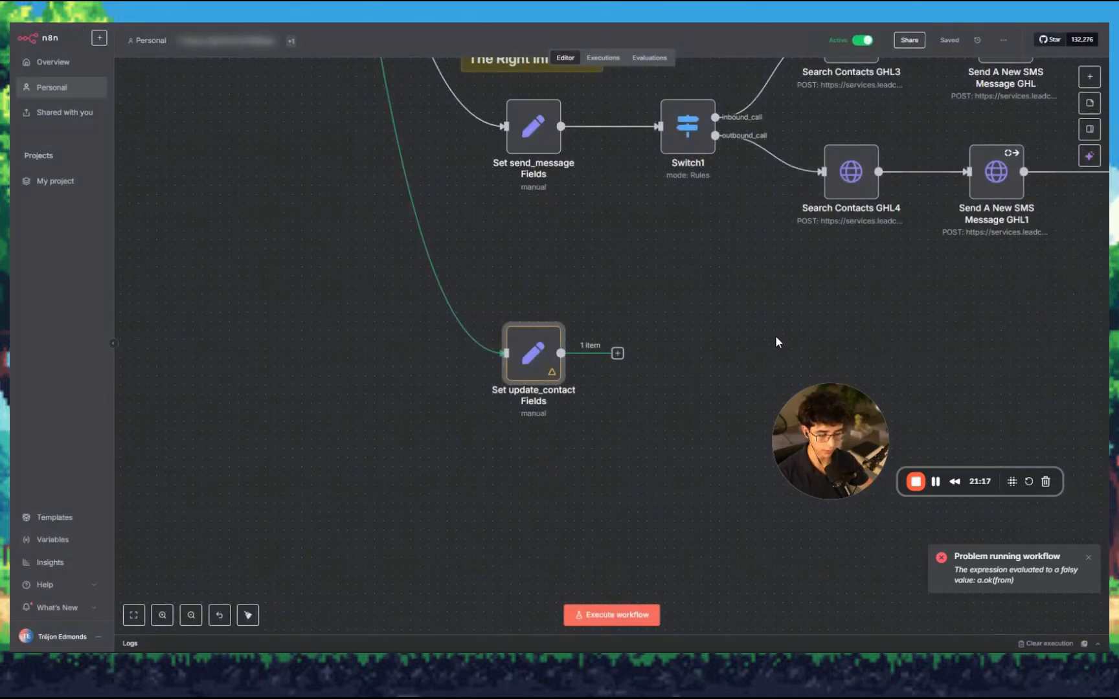
{"action": "left_click", "coordinate": [600, 62]}
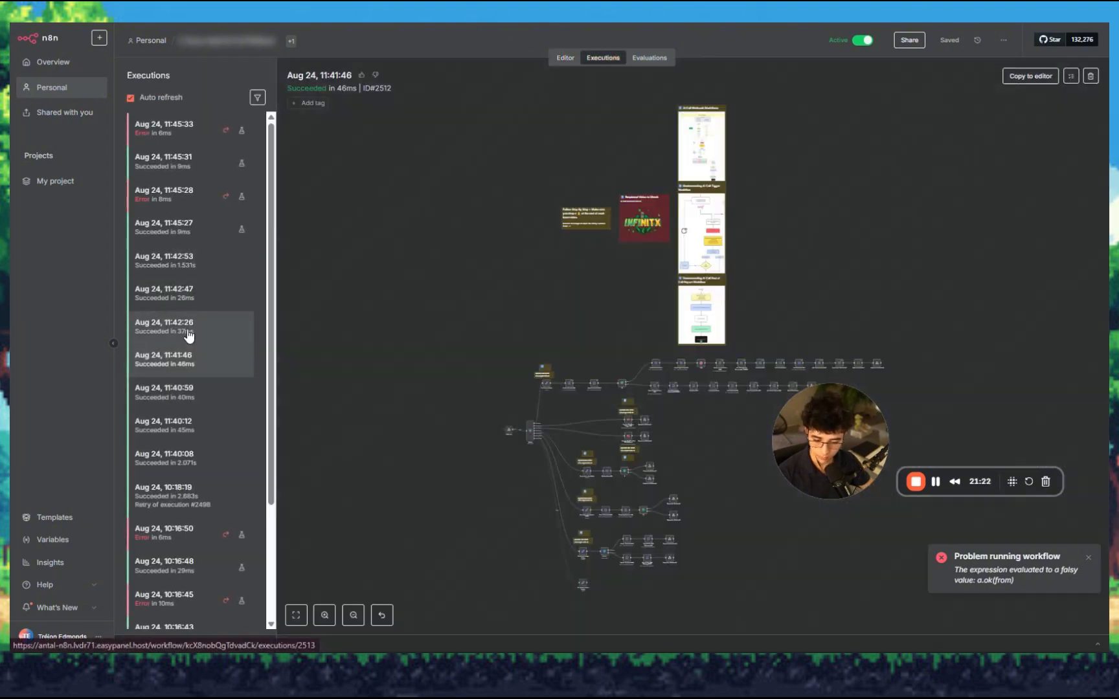
{"action": "left_click", "coordinate": [189, 334]}
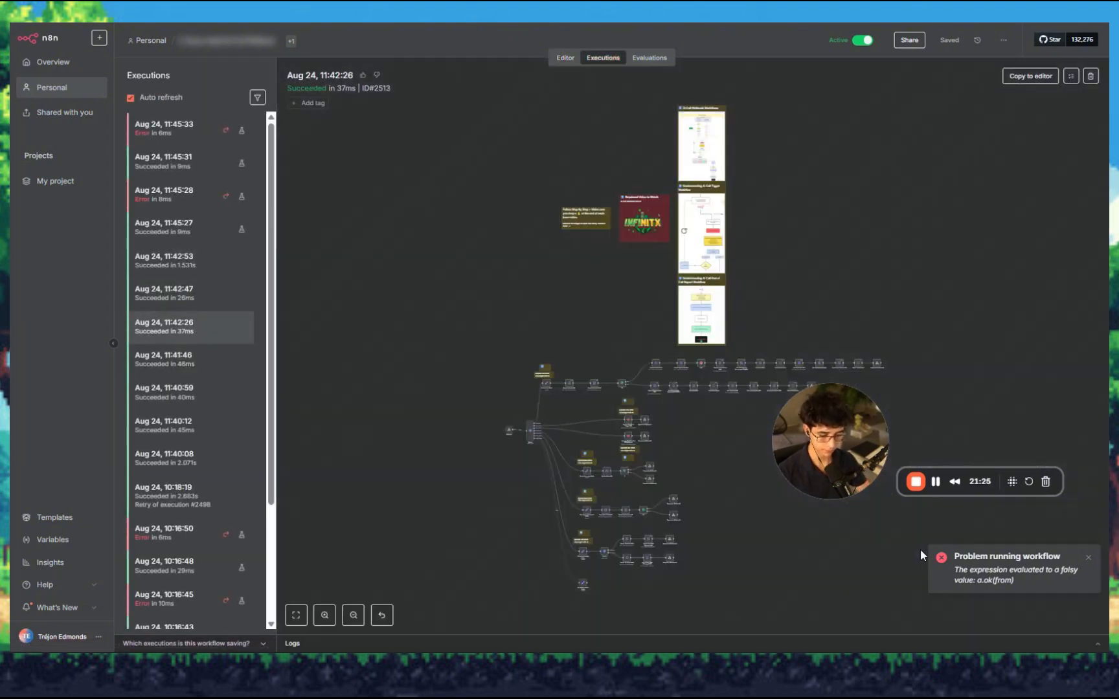
{"action": "left_click", "coordinate": [1031, 79]}
{"action": "left_click", "coordinate": [642, 379]}
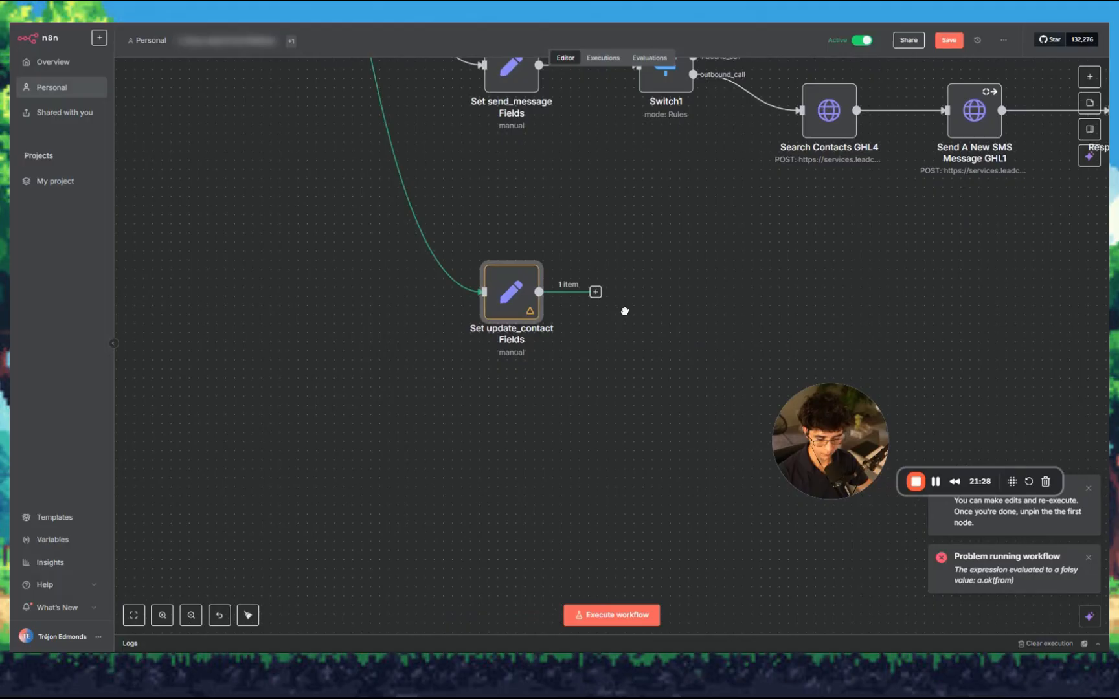
{"action": "double_click", "coordinate": [502, 312]}
Step: Add the phoneNumber value from the body args as a field named phone_number, and return to the canvas
{"action": "scroll", "coordinate": [383, 415], "scroll_direction": "down", "scroll_amount": 15}
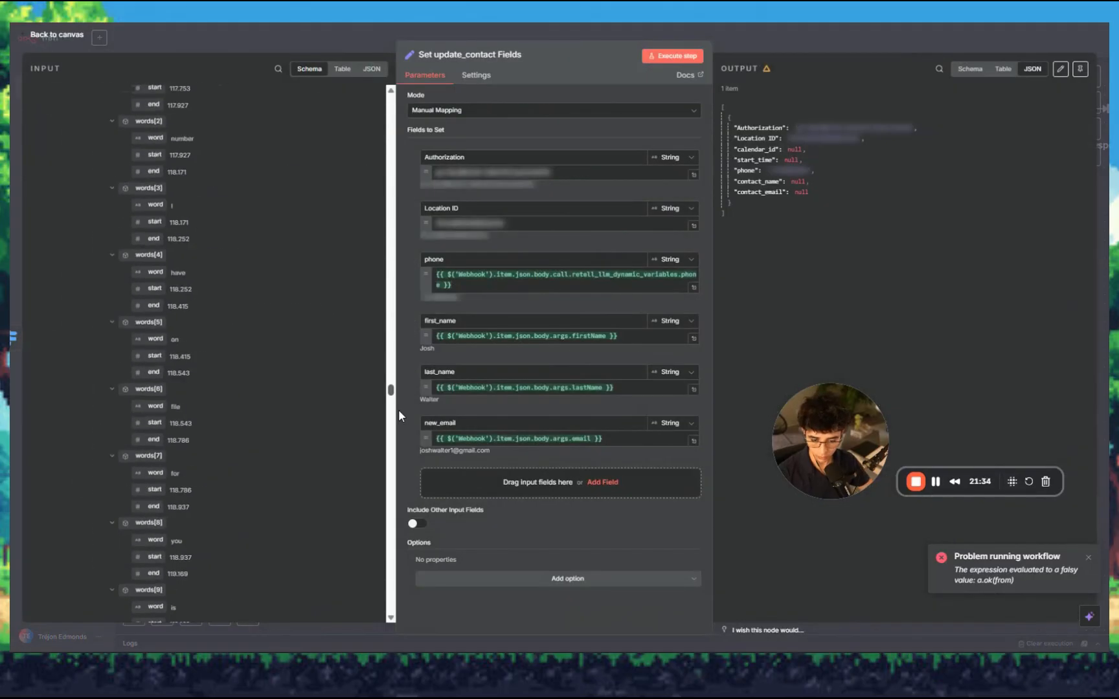
{"action": "left_click_drag", "start_coordinate": [117, 496], "coordinate": [558, 483]}
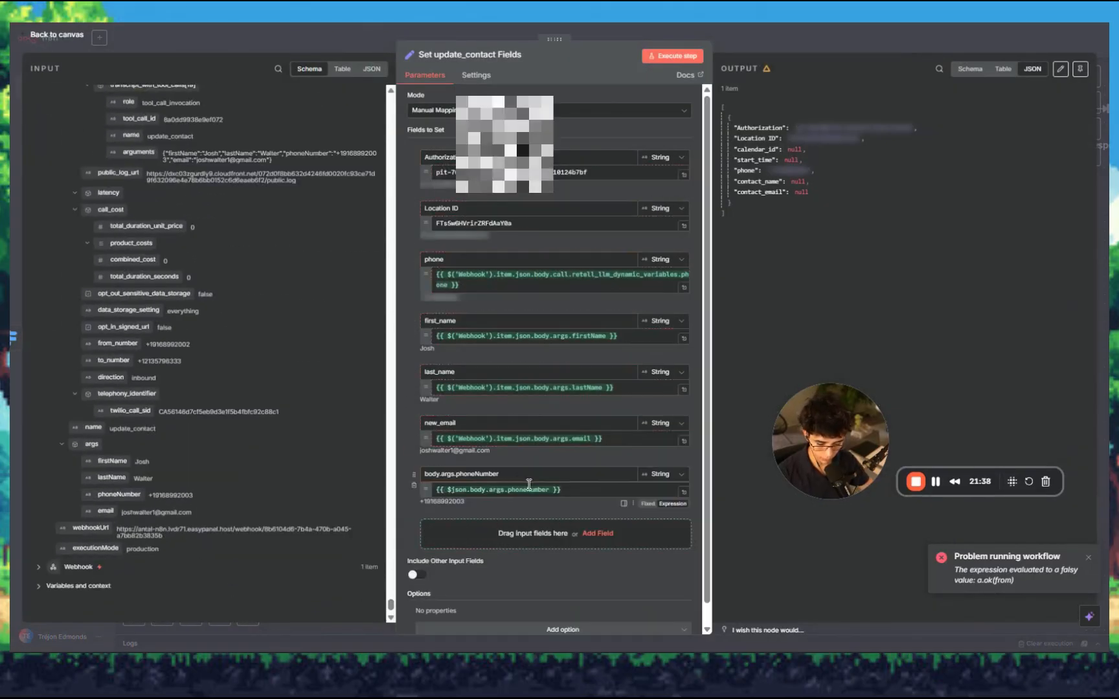
{"action": "left_click", "coordinate": [453, 474]}
{"action": "key", "text": "ctrl+a"}
{"action": "key", "text": "BackSpace"}
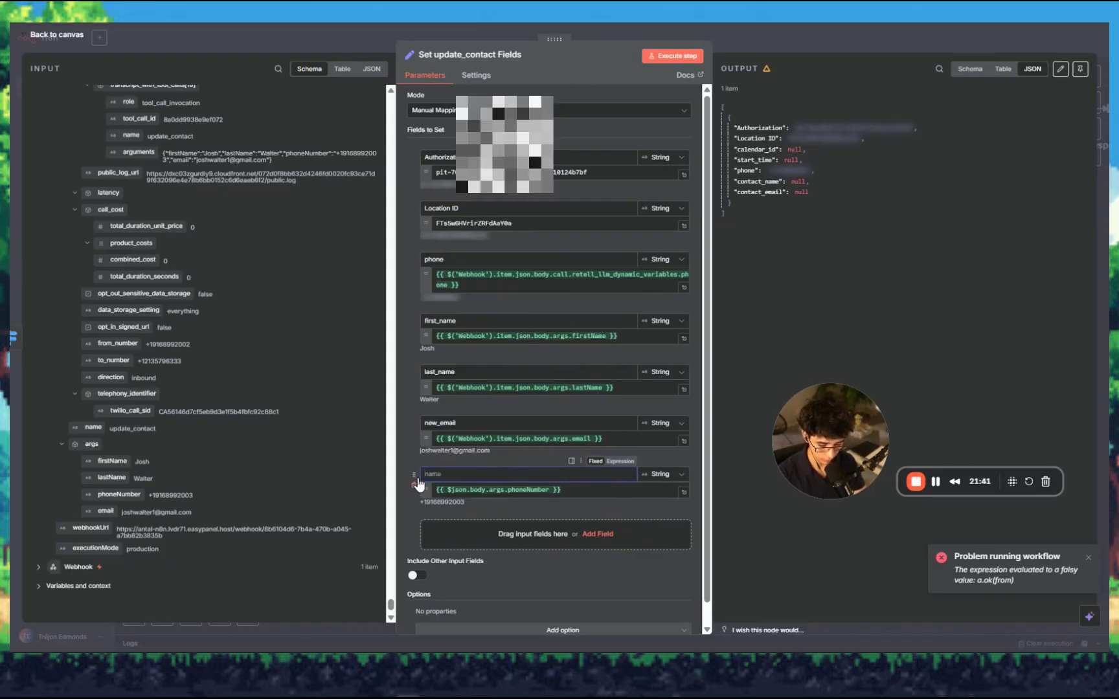
{"action": "type", "text": "new"}
{"action": "key", "text": "BackSpace"}
{"action": "key", "text": "BackSpace"}
{"action": "key", "text": "BackSpace"}
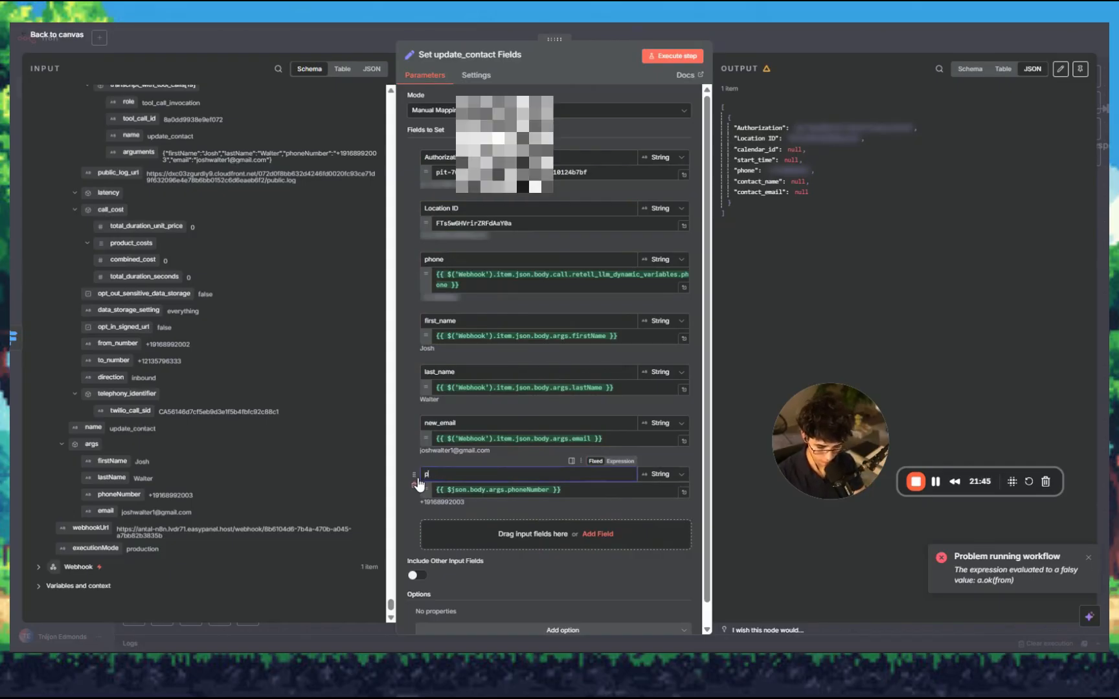
{"action": "type", "text": "phone_number"}
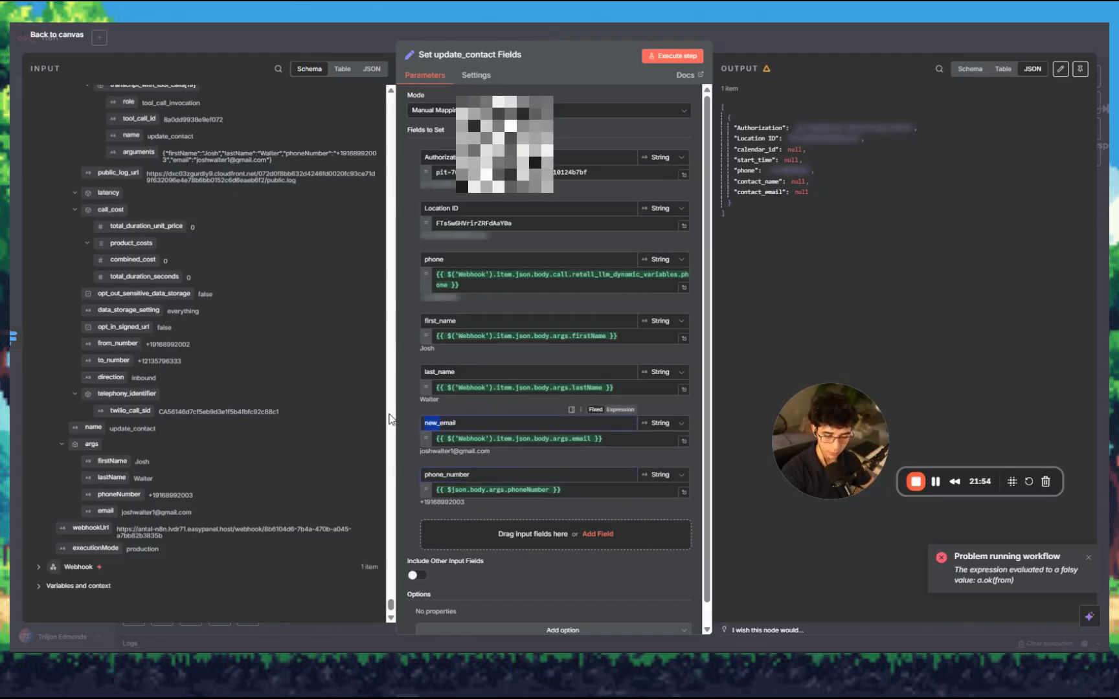
{"action": "left_click", "coordinate": [810, 40]}
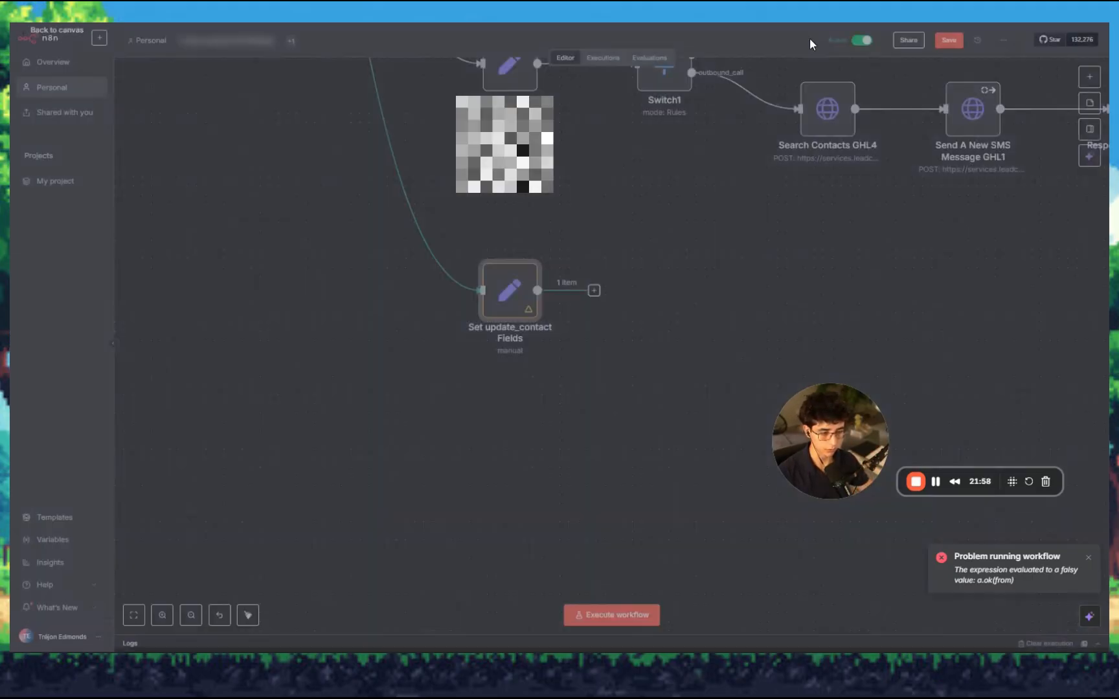
{"action": "scroll", "coordinate": [614, 390], "scroll_direction": "down", "scroll_amount": 3}
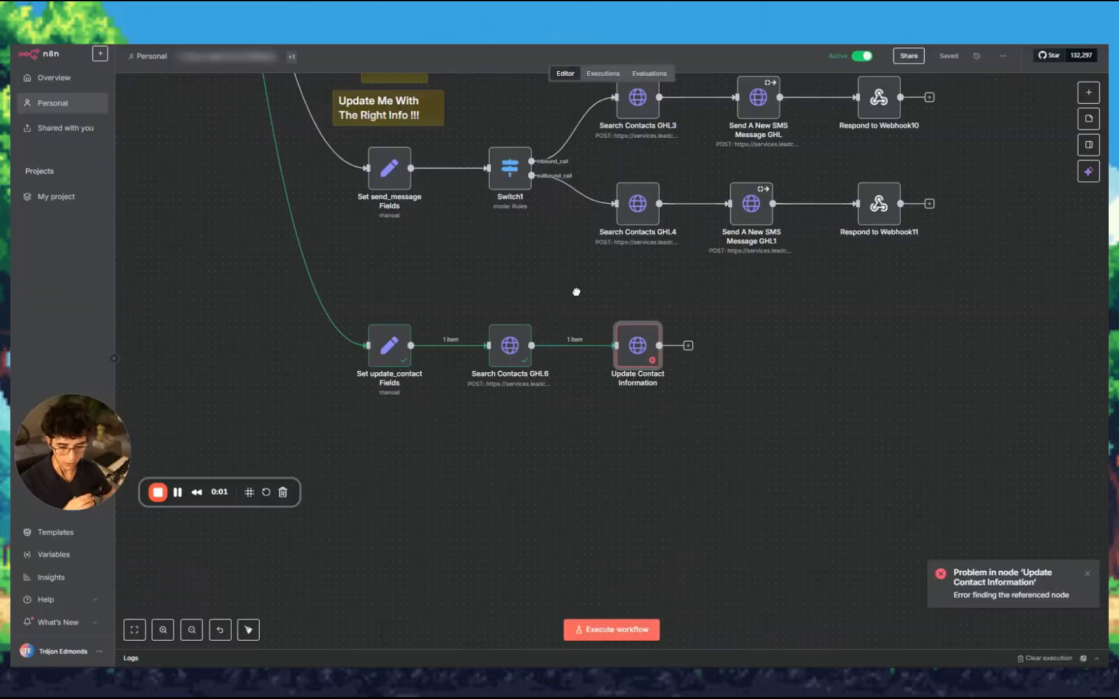
{"action": "scroll", "coordinate": [646, 269], "scroll_direction": "left", "scroll_amount": 2}
{"action": "scroll", "coordinate": [517, 302], "scroll_direction": "right", "scroll_amount": 3}
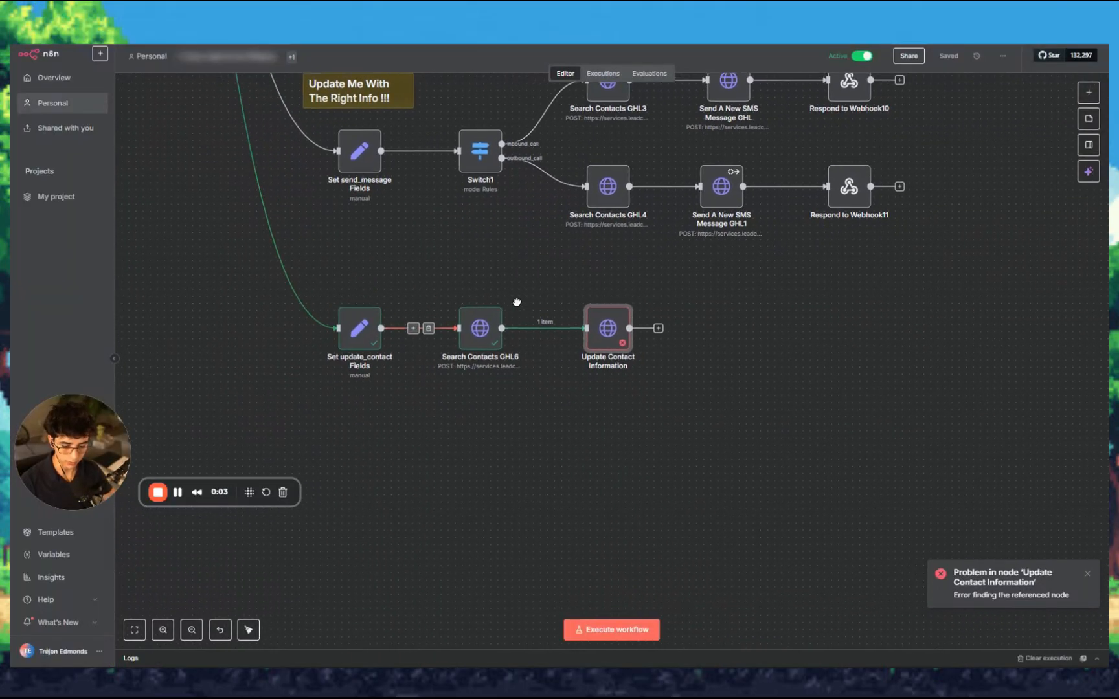
Step: Circle Set update_contact Fields and Search Contacts GHL6 in red, write "Contact" above, and draw an arrow to Update Contact Information
{"action": "key", "text": "alt+shift+d"}
{"action": "left_click_drag", "start_coordinate": [348, 285], "coordinate": [306, 304]}
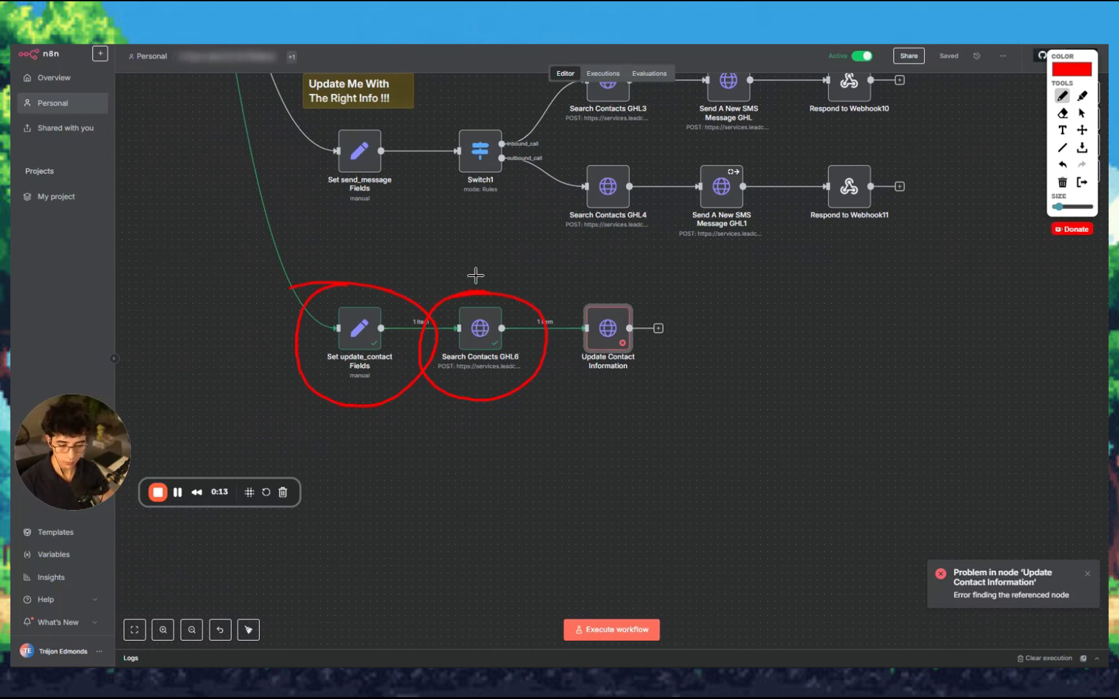
{"action": "mouse_move", "coordinate": [482, 255]}
{"action": "left_mouse_down"}
{"action": "mouse_move", "coordinate": [549, 268]}
{"action": "mouse_move", "coordinate": [557, 252]}
{"action": "left_mouse_up"}
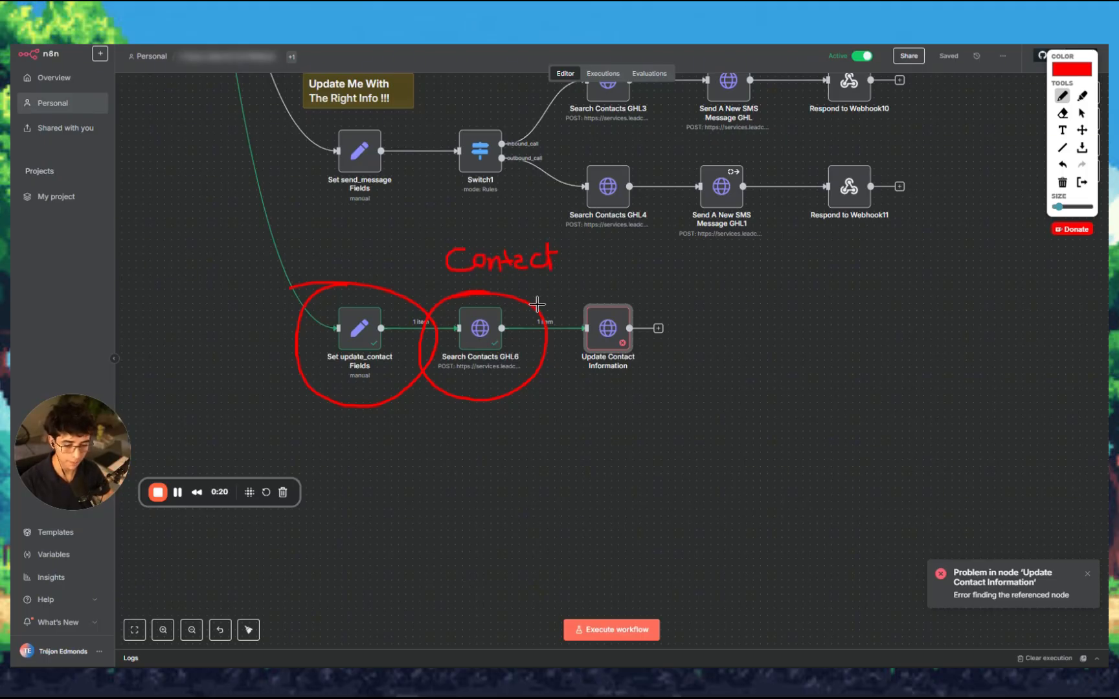
{"action": "left_click_drag", "start_coordinate": [520, 300], "coordinate": [607, 290]}
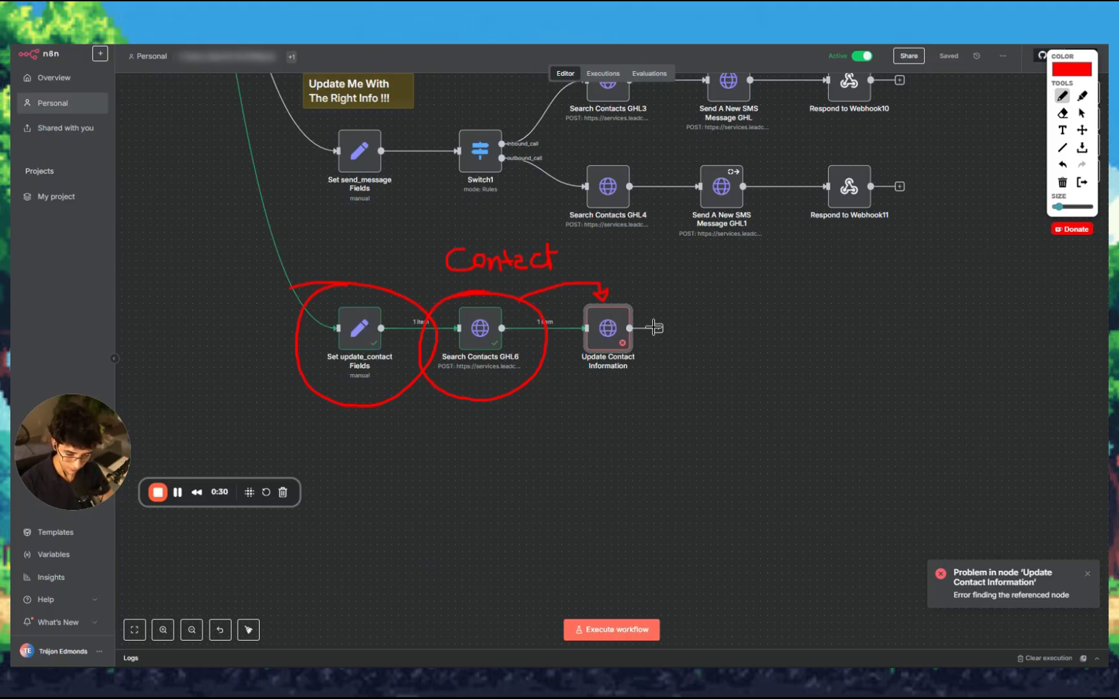
{"action": "left_click_drag", "start_coordinate": [326, 304], "coordinate": [350, 300]}
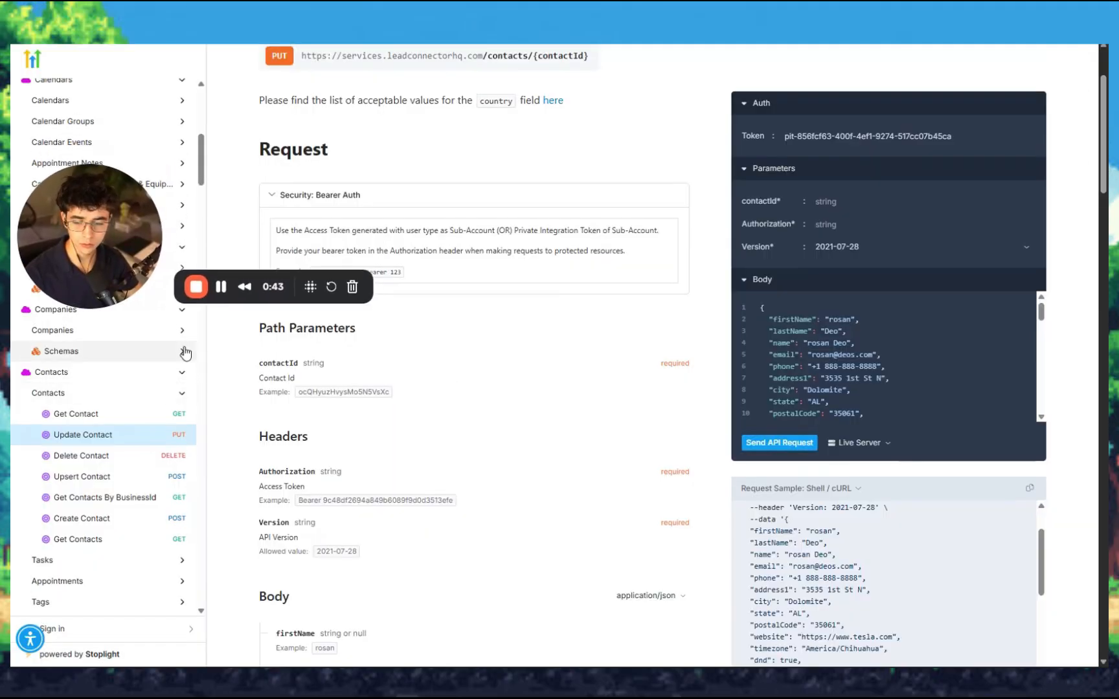
Step: Switch to the GHL API documentation and review the Update Contact endpoint's URL, path parameters and headers
{"action": "scroll", "coordinate": [440, 365], "scroll_direction": "up", "scroll_amount": 2}
{"action": "scroll", "coordinate": [461, 367], "scroll_direction": "down", "scroll_amount": 4}
{"action": "scroll", "coordinate": [461, 367], "scroll_direction": "up", "scroll_amount": 4}
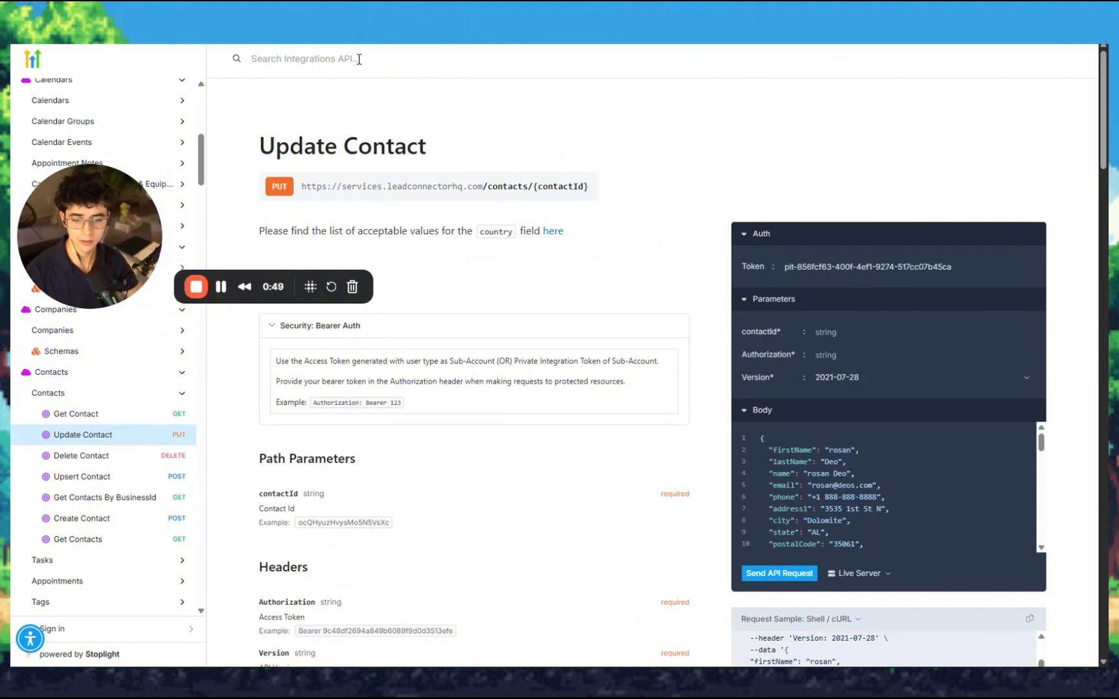
{"action": "scroll", "coordinate": [412, 282], "scroll_direction": "down", "scroll_amount": 4}
{"action": "scroll", "coordinate": [412, 283], "scroll_direction": "up", "scroll_amount": 4}
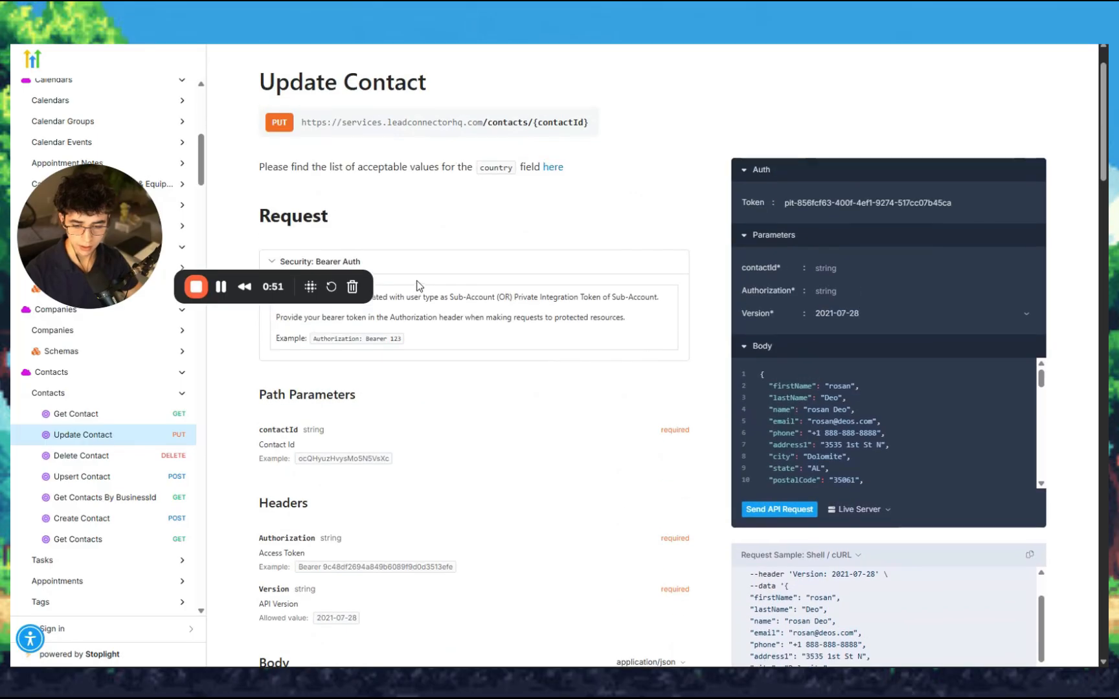
{"action": "left_click_drag", "start_coordinate": [218, 290], "coordinate": [890, 195]}
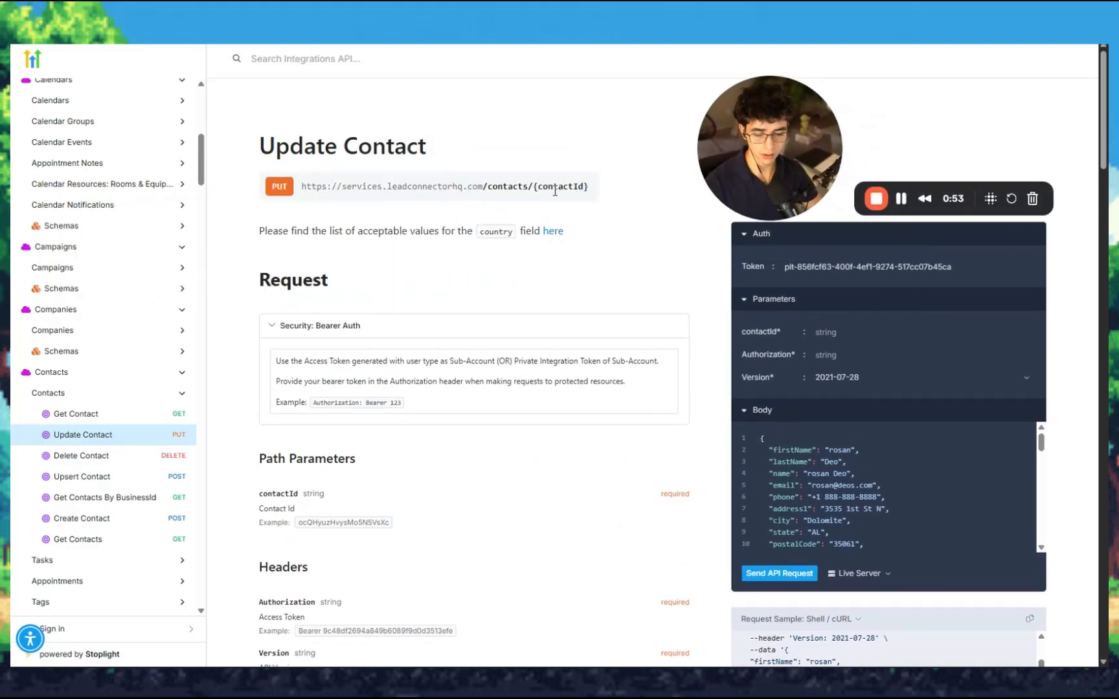
{"action": "scroll", "coordinate": [110, 437], "scroll_direction": "down", "scroll_amount": 2}
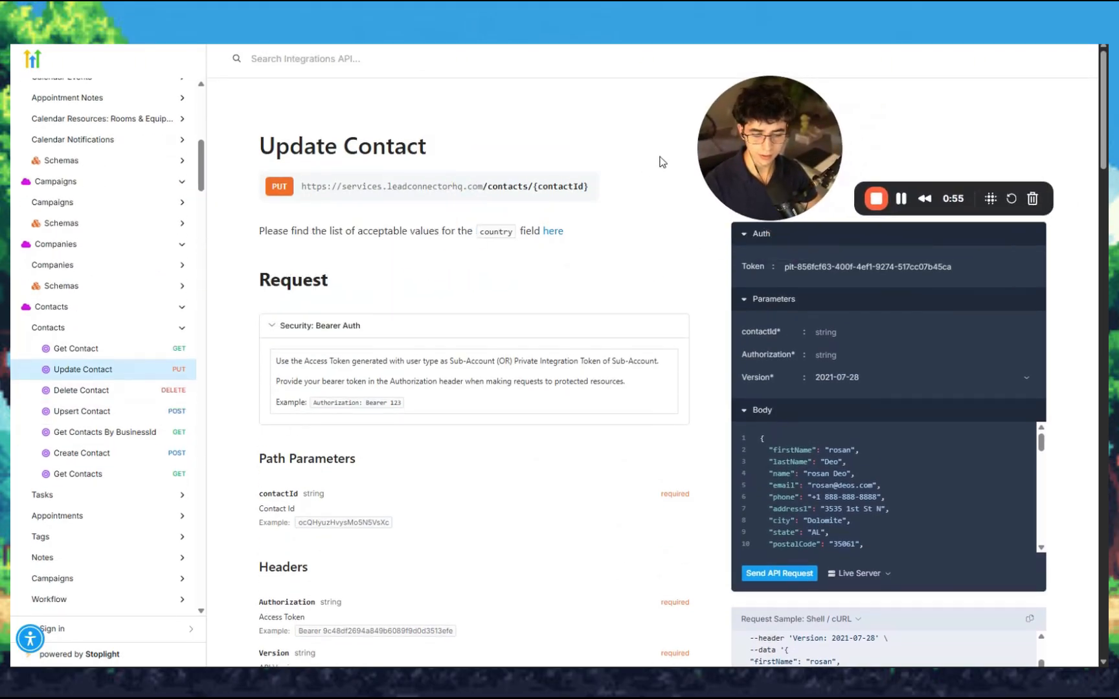
{"action": "left_click_drag", "start_coordinate": [737, 142], "coordinate": [829, 114]}
Step: Mark in green the endpoint URL's contactId, the Authorization header and the Body fields from firstName to phone
{"action": "left_click", "coordinate": [531, 189]}
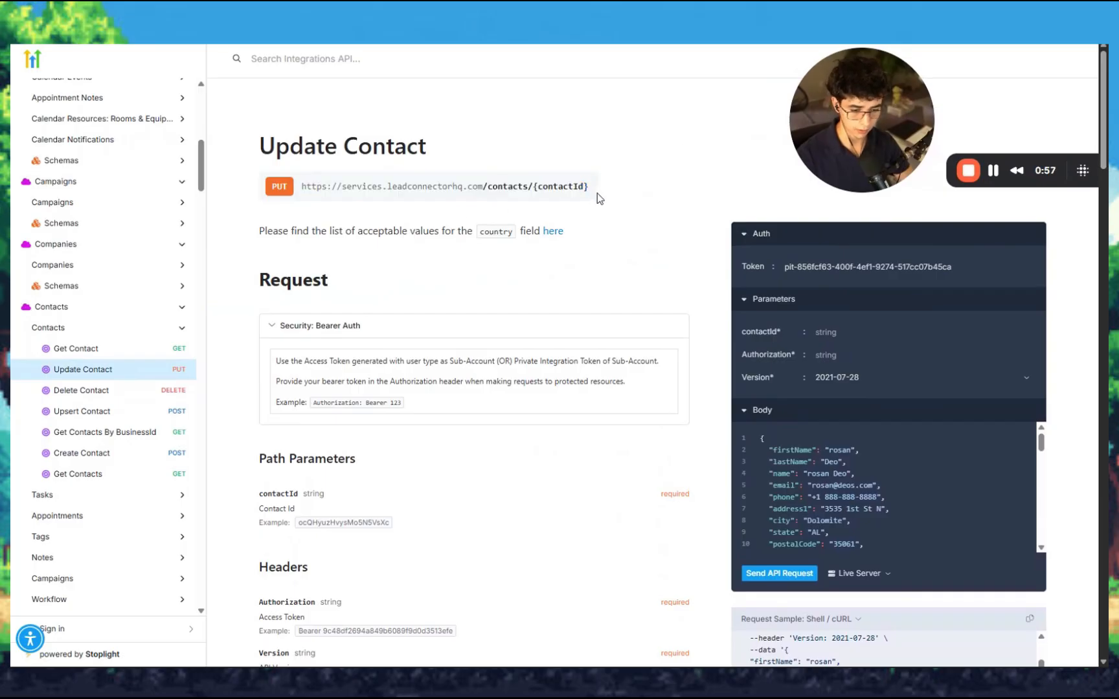
{"action": "key", "text": "alt+p"}
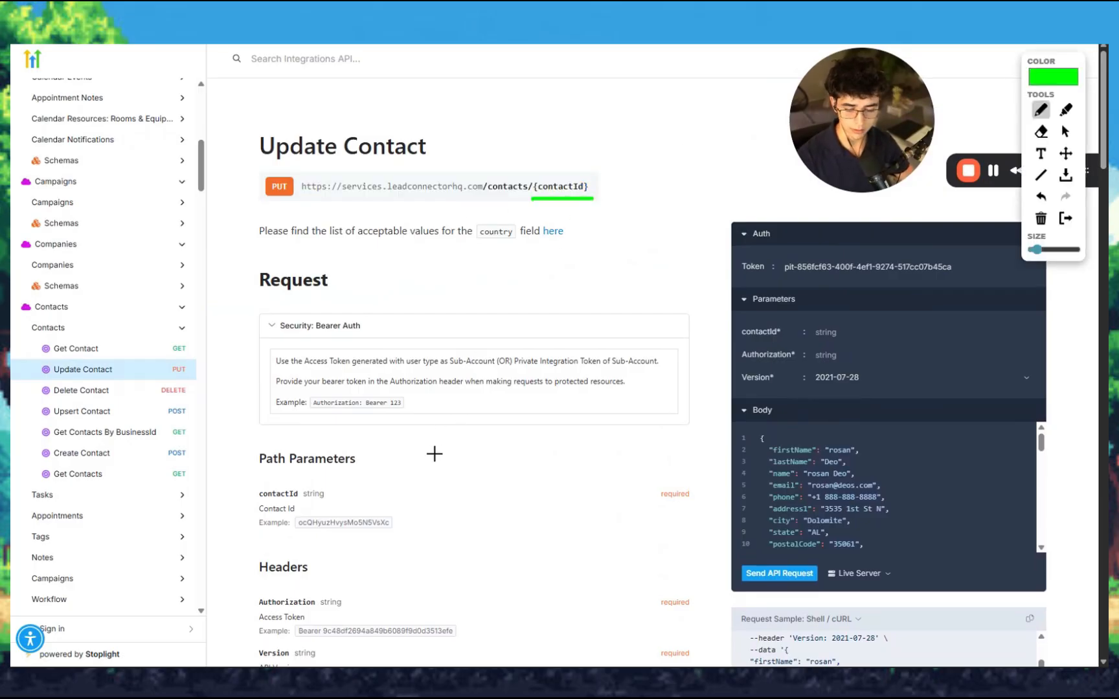
{"action": "scroll", "coordinate": [434, 454], "scroll_direction": "down", "scroll_amount": 3}
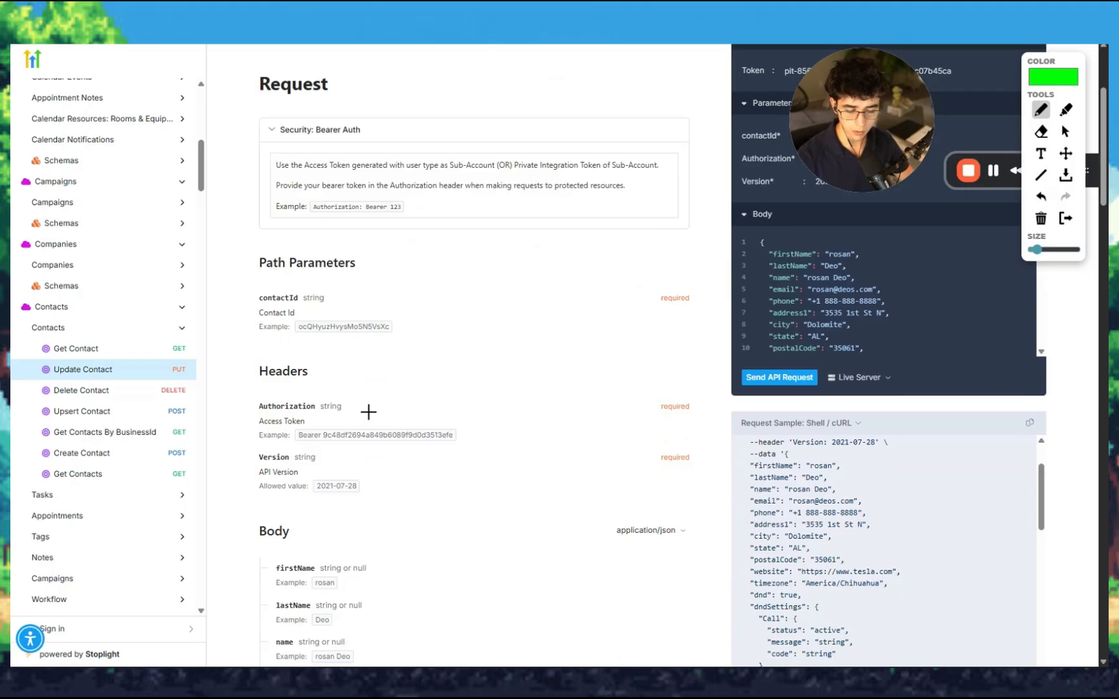
{"action": "scroll", "coordinate": [368, 411], "scroll_direction": "down", "scroll_amount": 1}
{"action": "mouse_move", "coordinate": [256, 349]}
{"action": "left_mouse_down"}
{"action": "mouse_move", "coordinate": [328, 351]}
{"action": "mouse_move", "coordinate": [267, 386]}
{"action": "mouse_move", "coordinate": [248, 346]}
{"action": "left_mouse_up"}
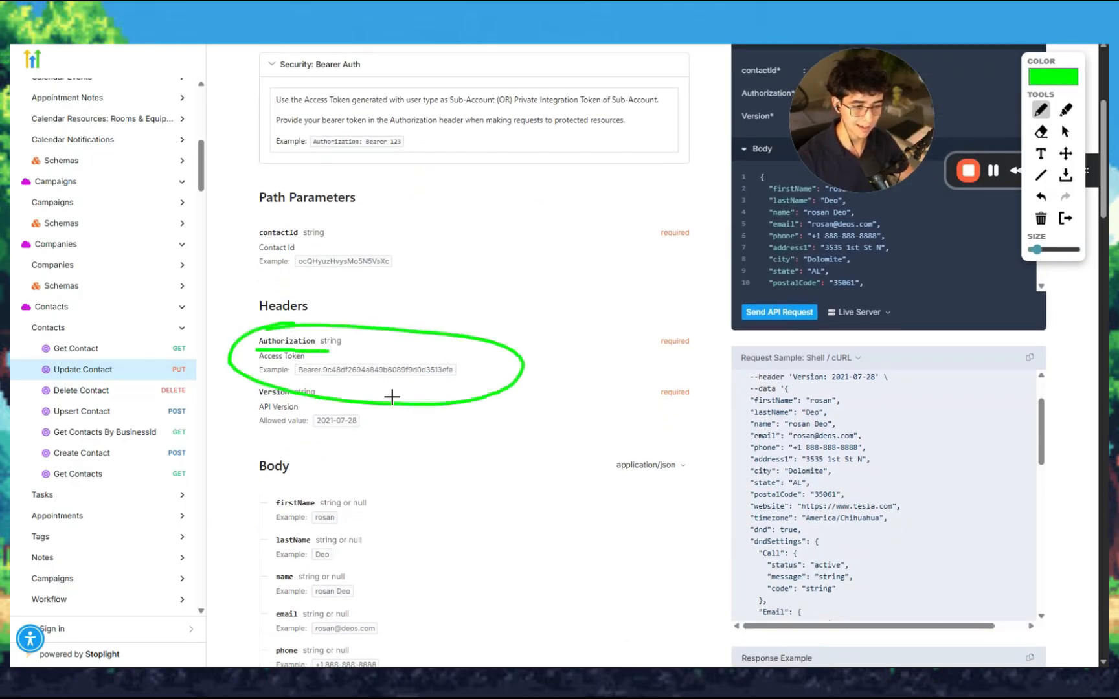
{"action": "scroll", "coordinate": [317, 380], "scroll_direction": "down", "scroll_amount": 3}
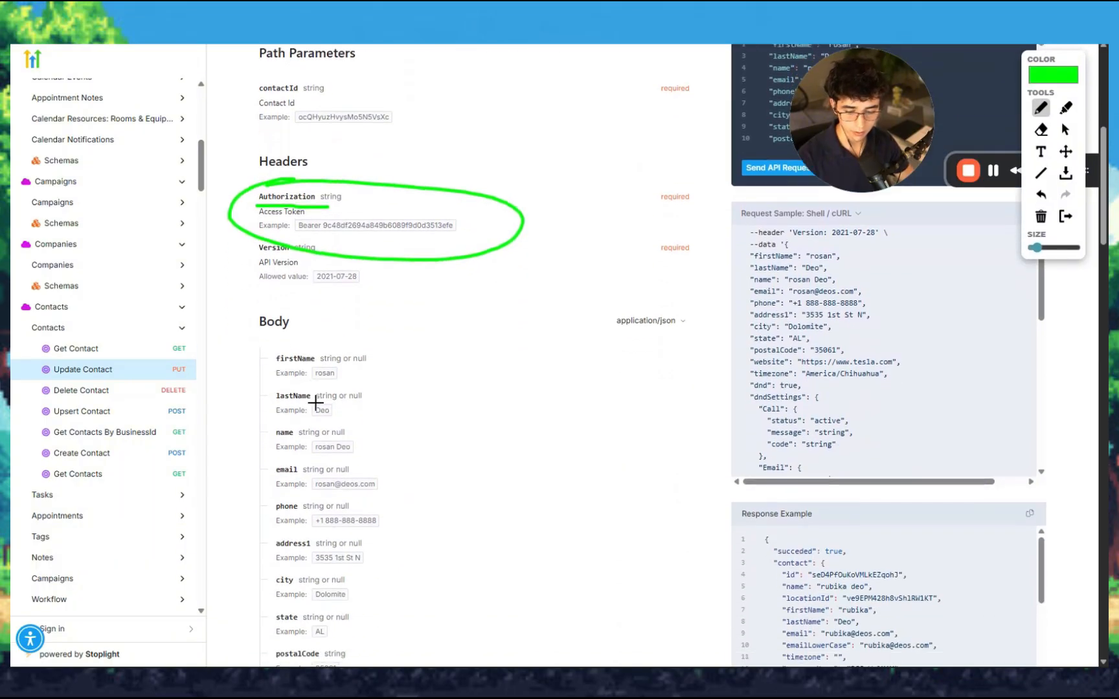
{"action": "mouse_move", "coordinate": [254, 261]}
{"action": "left_mouse_down"}
{"action": "mouse_move", "coordinate": [248, 471]}
{"action": "mouse_move", "coordinate": [366, 481]}
{"action": "mouse_move", "coordinate": [408, 393]}
{"action": "mouse_move", "coordinate": [388, 253]}
{"action": "mouse_move", "coordinate": [257, 257]}
{"action": "left_mouse_up"}
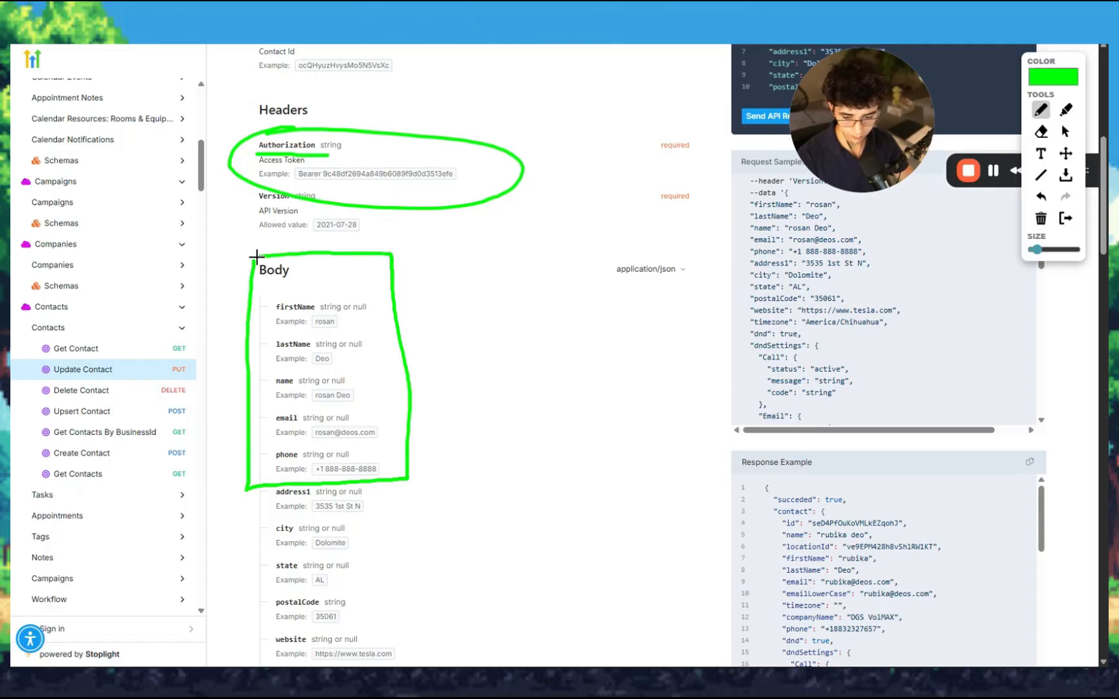
Step: Compare the body fields with the cURL request sample and underline its firstName, lastName, email and phone keys
{"action": "scroll", "coordinate": [787, 340], "scroll_direction": "down", "scroll_amount": 2}
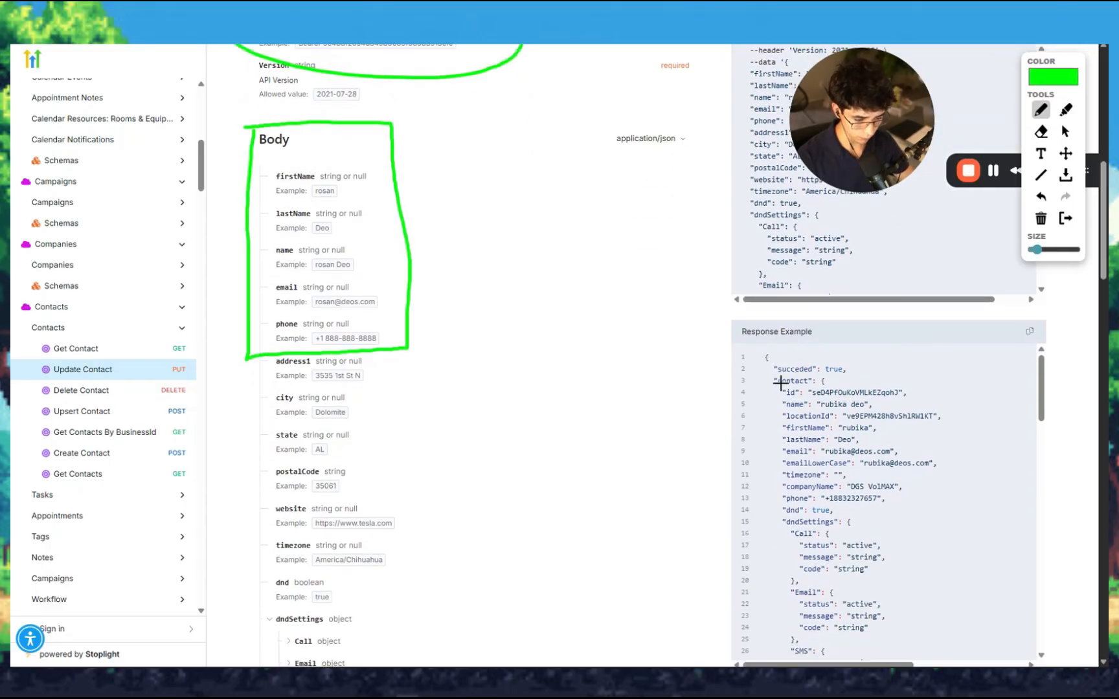
{"action": "scroll", "coordinate": [781, 383], "scroll_direction": "up", "scroll_amount": 2}
{"action": "scroll", "coordinate": [1029, 359], "scroll_direction": "up", "scroll_amount": 3}
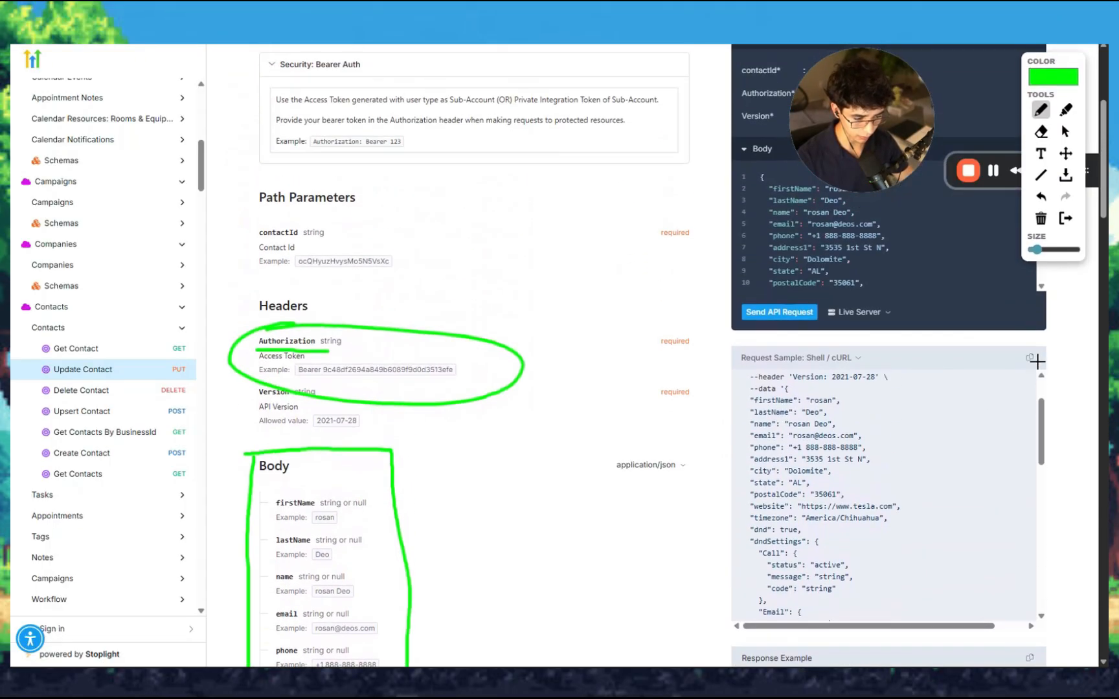
{"action": "scroll", "coordinate": [1040, 372], "scroll_direction": "down", "scroll_amount": 1}
{"action": "scroll", "coordinate": [1038, 374], "scroll_direction": "down", "scroll_amount": 2}
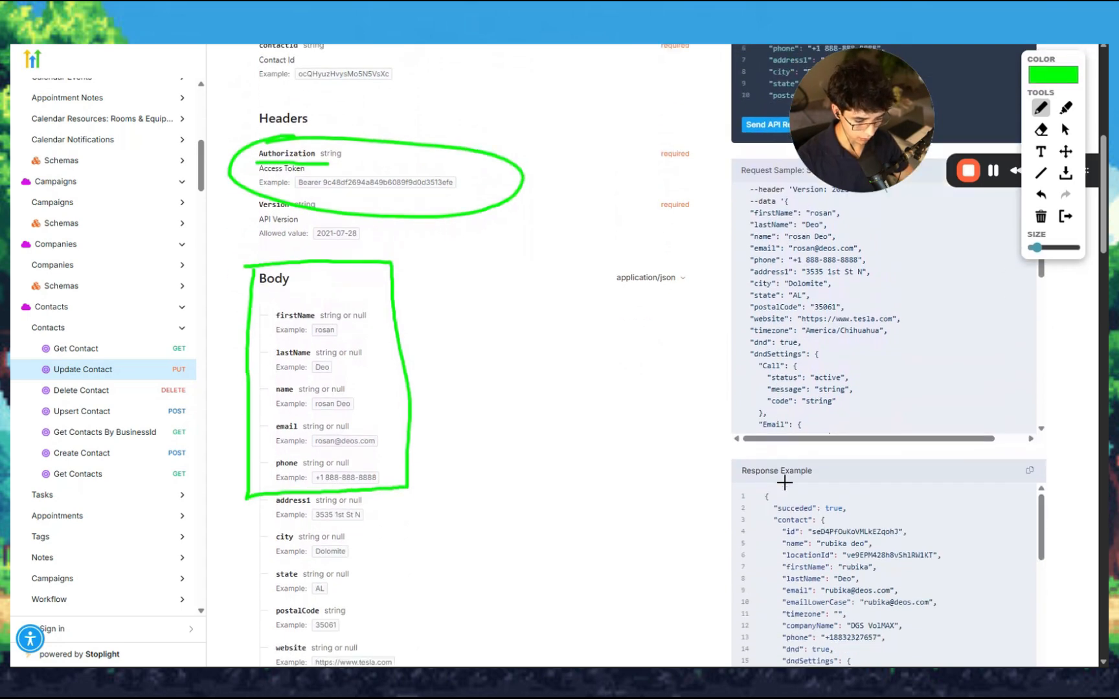
{"action": "scroll", "coordinate": [751, 476], "scroll_direction": "up", "scroll_amount": 1}
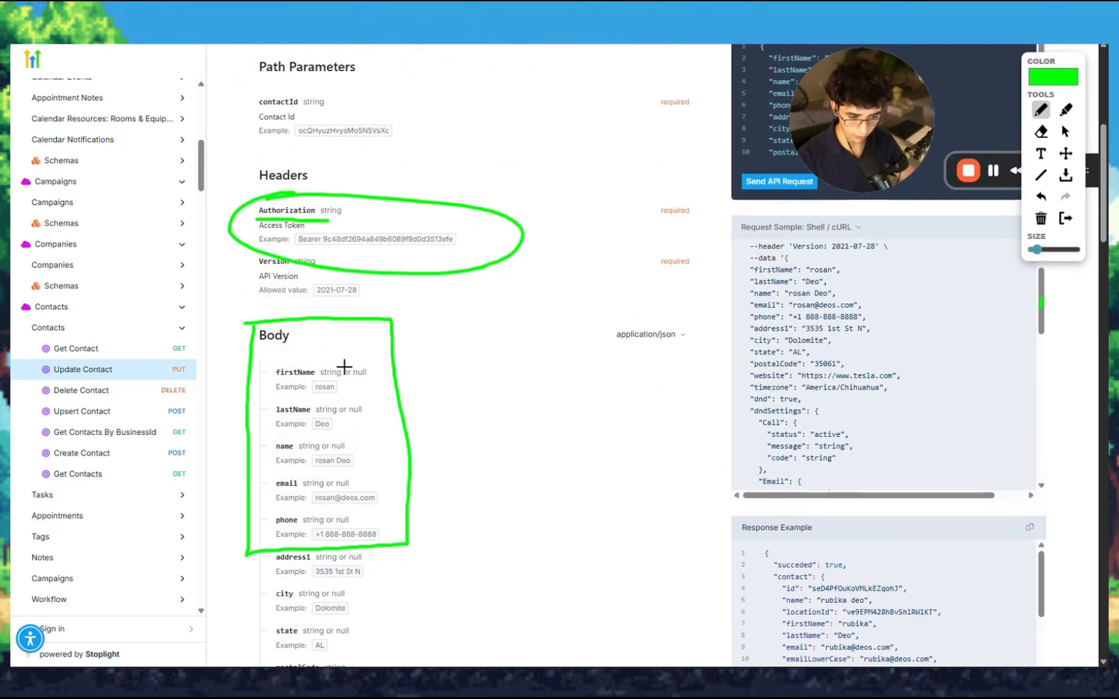
{"action": "left_click_drag", "start_coordinate": [753, 275], "coordinate": [796, 283]}
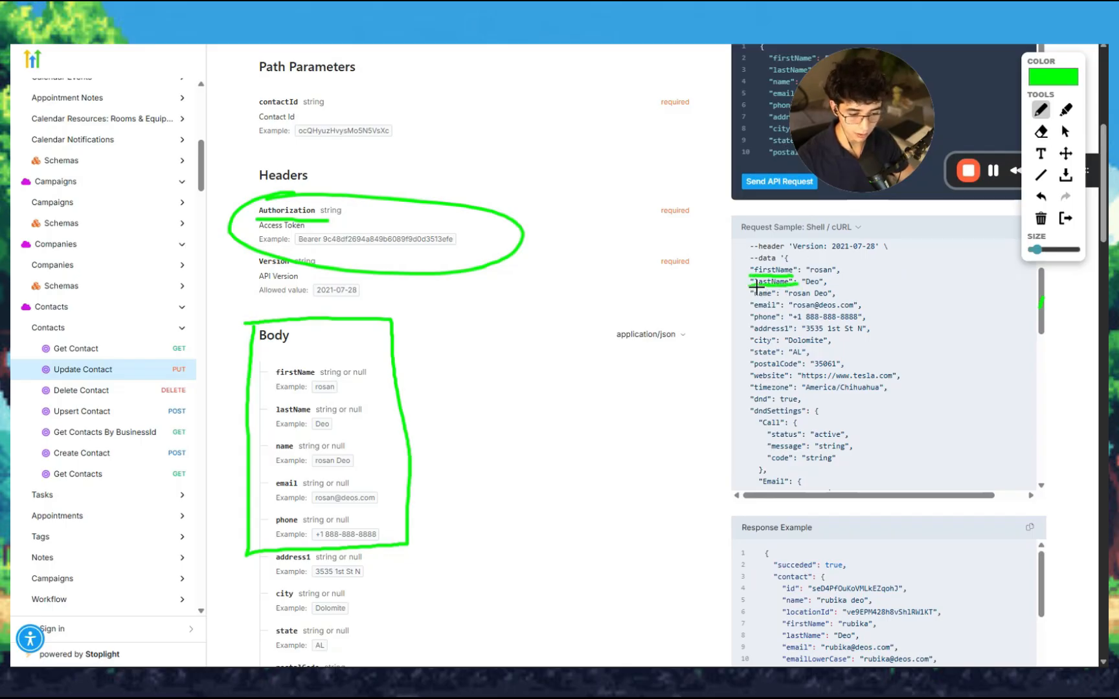
{"action": "left_click_drag", "start_coordinate": [754, 311], "coordinate": [783, 322]}
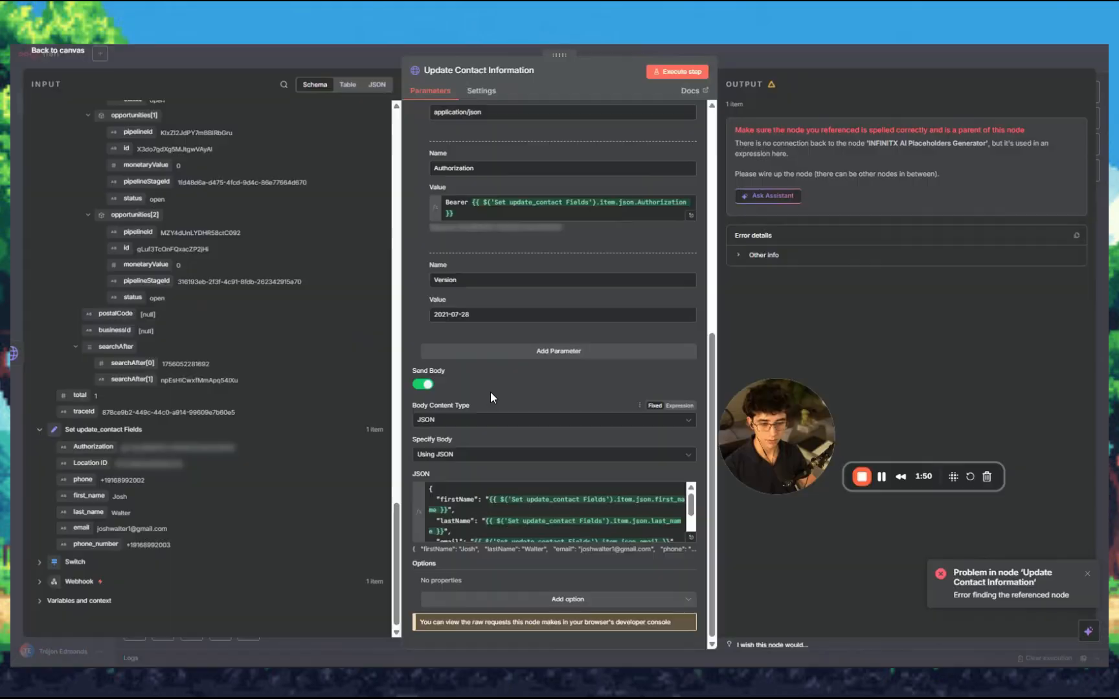
Step: Return to the Update Contact Information node in n8n and examine its PUT URL with the contact ID expression from Search Contacts GHL6
{"action": "scroll", "coordinate": [490, 392], "scroll_direction": "up", "scroll_amount": 6}
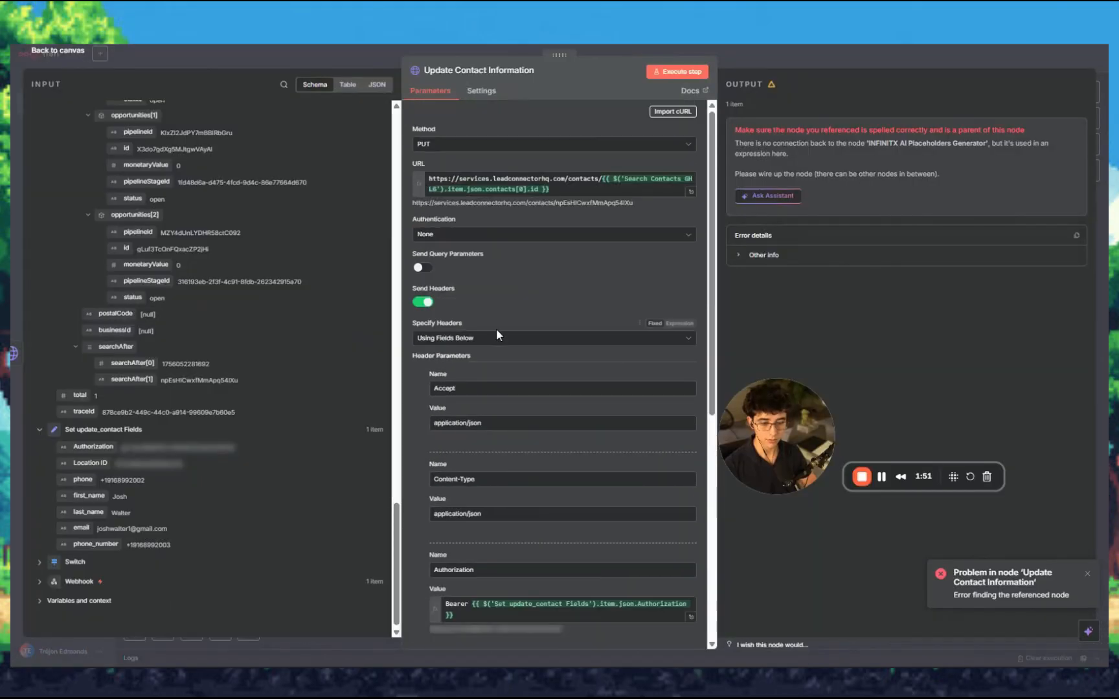
{"action": "scroll", "coordinate": [557, 400], "scroll_direction": "down", "scroll_amount": 5}
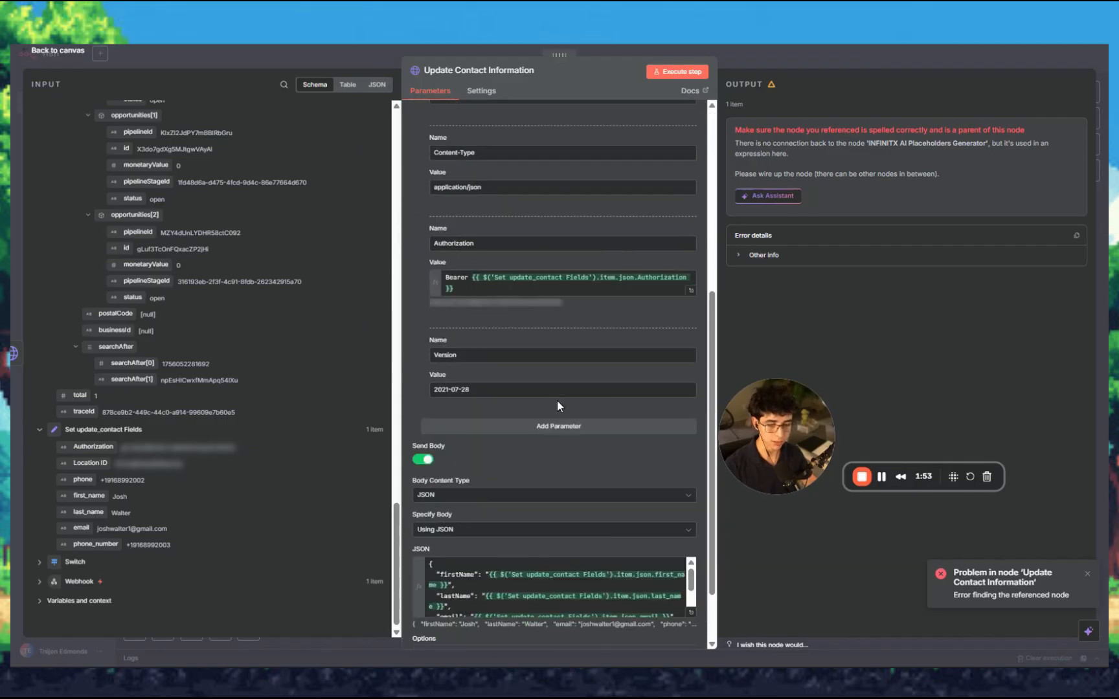
{"action": "scroll", "coordinate": [569, 324], "scroll_direction": "up", "scroll_amount": 4}
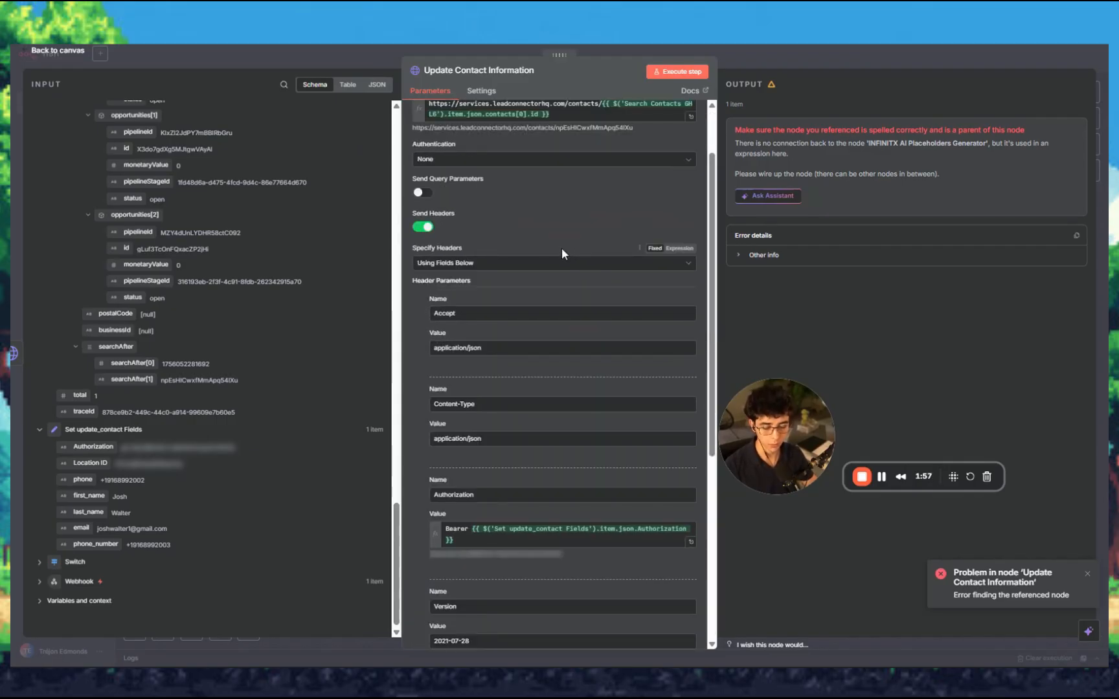
{"action": "scroll", "coordinate": [561, 248], "scroll_direction": "down", "scroll_amount": 5}
{"action": "scroll", "coordinate": [518, 227], "scroll_direction": "up", "scroll_amount": 7}
{"action": "triple_click", "coordinate": [555, 189]}
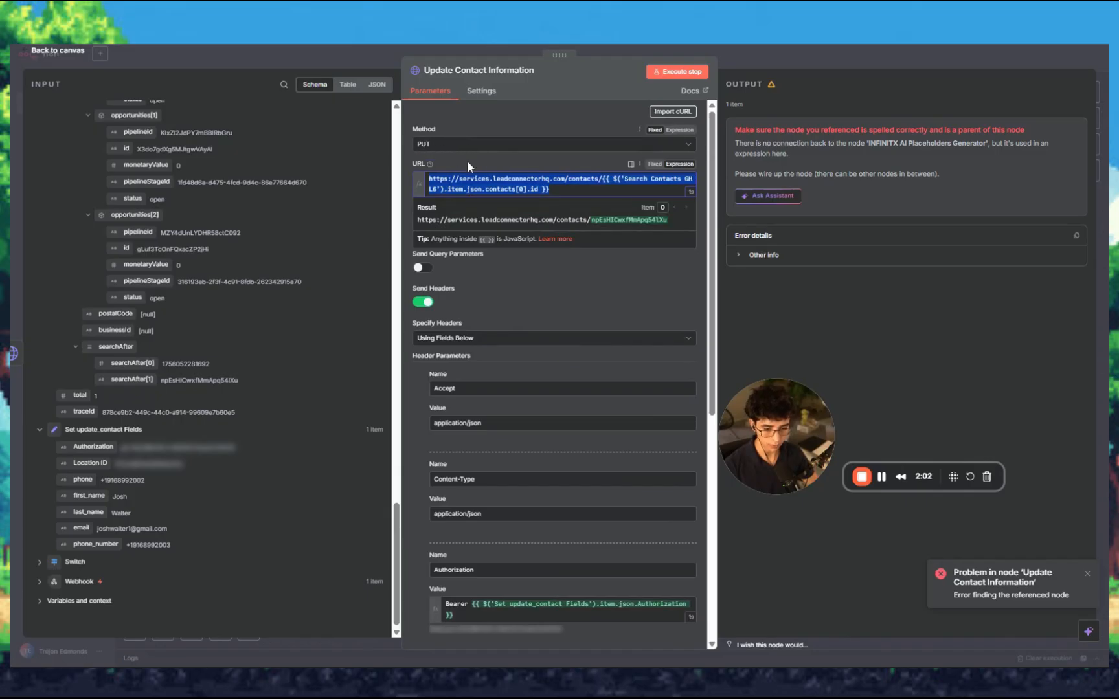
{"action": "left_click", "coordinate": [509, 169]}
{"action": "left_click_drag", "start_coordinate": [555, 188], "coordinate": [514, 191]}
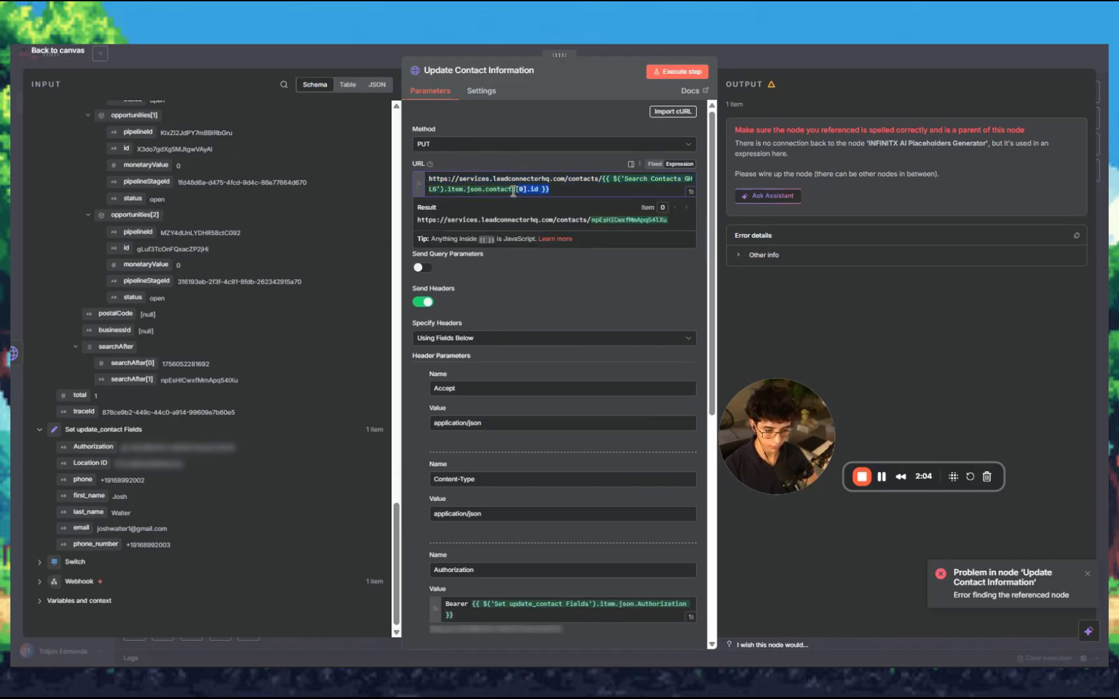
{"action": "triple_click", "coordinate": [513, 192]}
{"action": "left_click", "coordinate": [558, 190]}
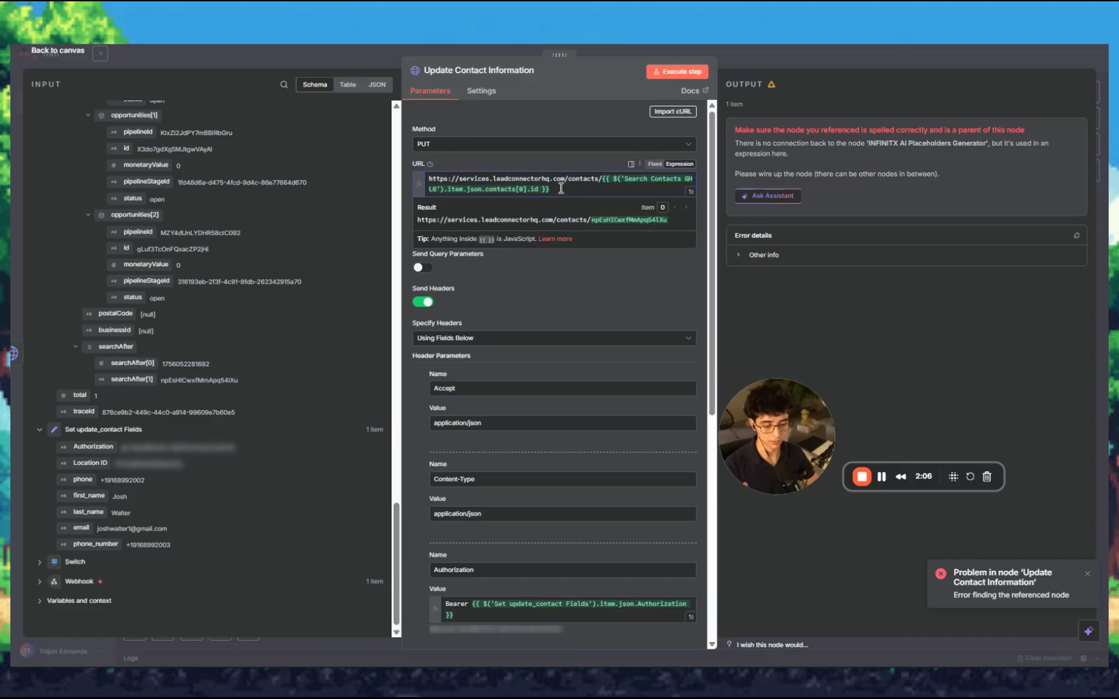
Step: Review the node's header parameters and inspect the JSON body's expressions and resolved result in the enlarged expression editor
{"action": "scroll", "coordinate": [561, 188], "scroll_direction": "down", "scroll_amount": 6}
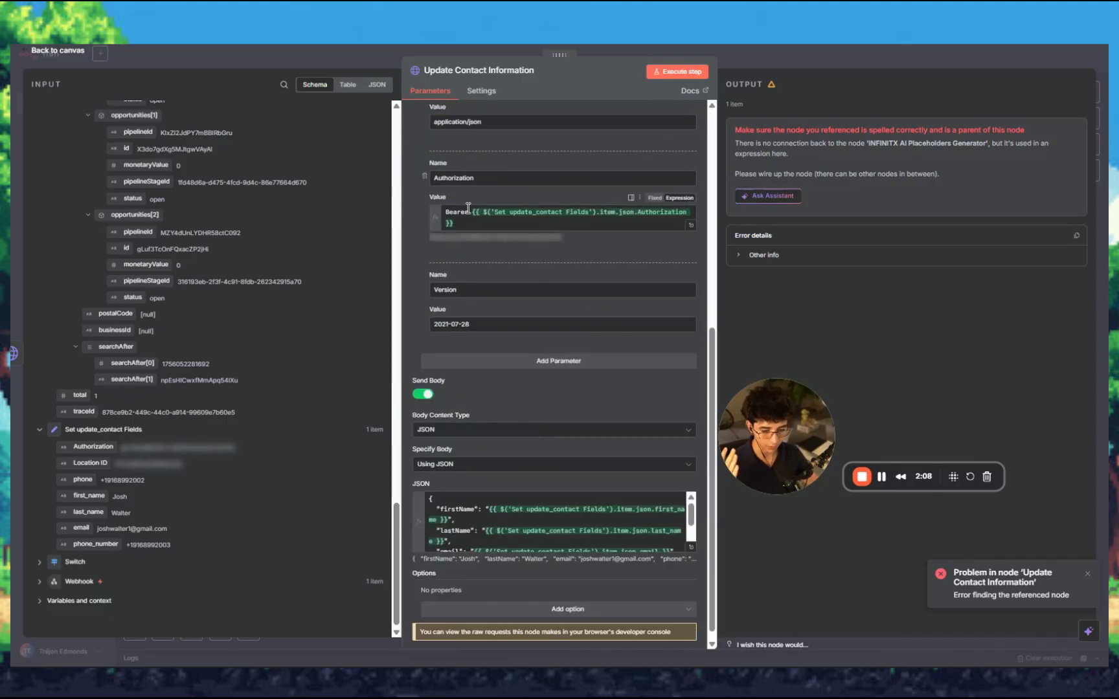
{"action": "scroll", "coordinate": [489, 241], "scroll_direction": "up", "scroll_amount": 3}
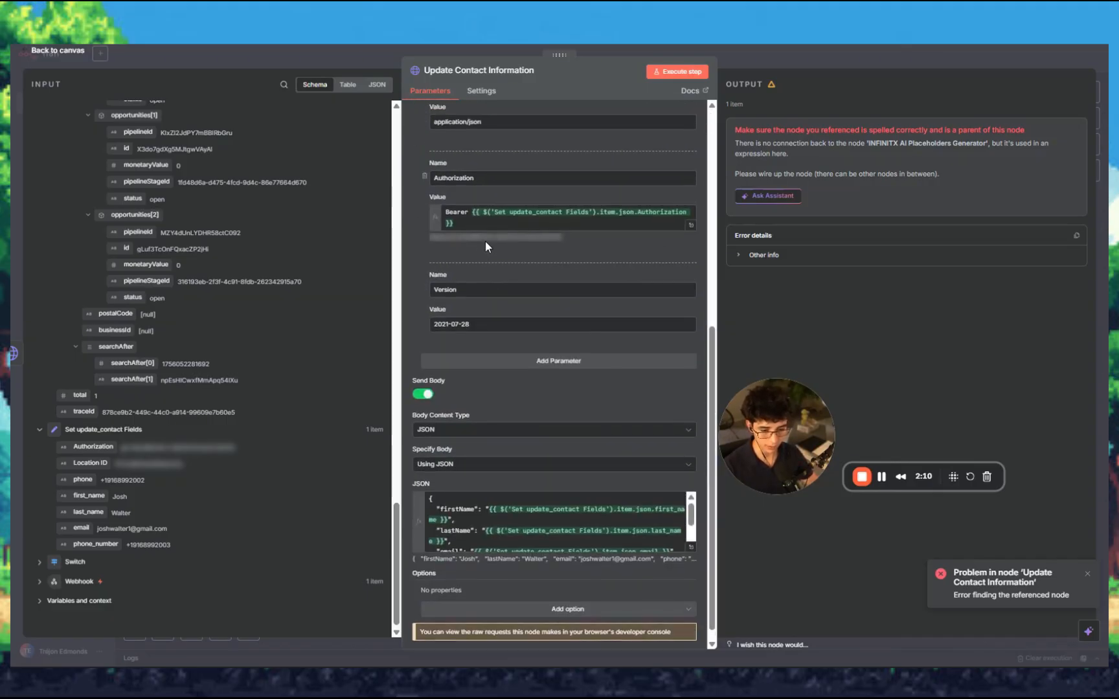
{"action": "scroll", "coordinate": [492, 253], "scroll_direction": "up", "scroll_amount": 1}
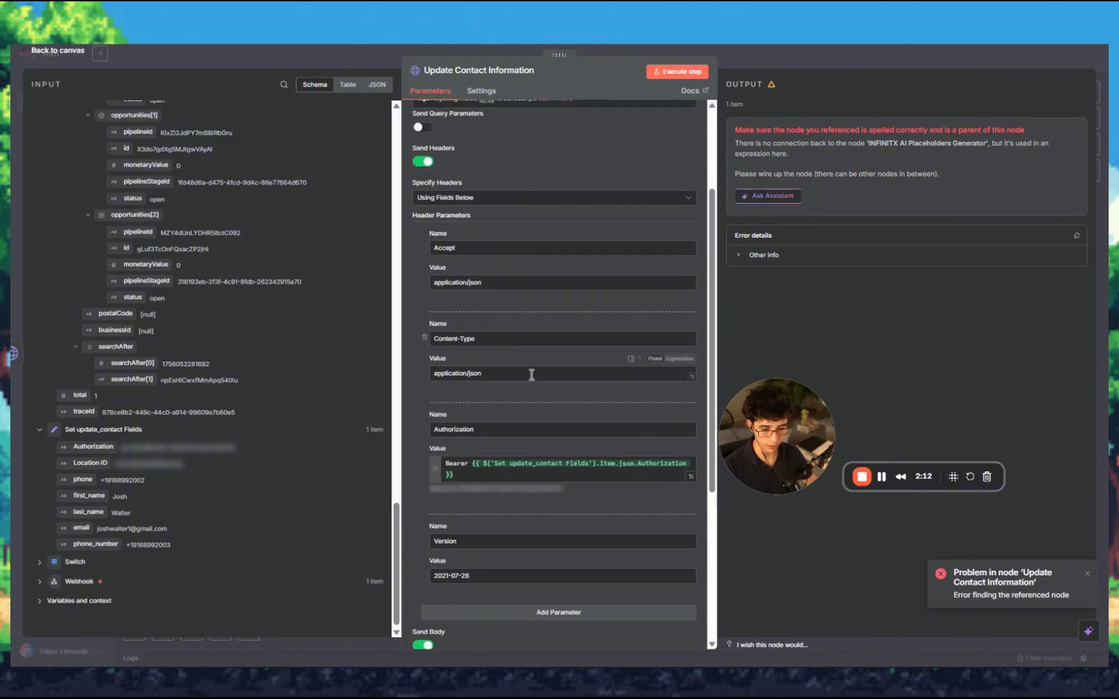
{"action": "scroll", "coordinate": [532, 372], "scroll_direction": "down", "scroll_amount": 4}
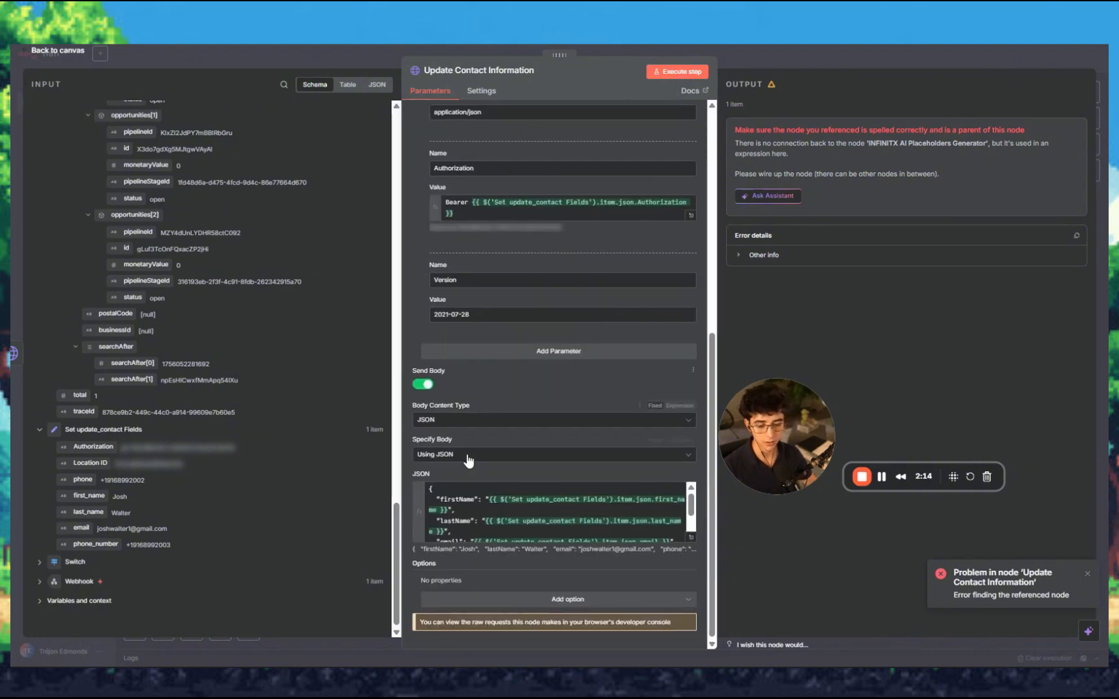
{"action": "left_click", "coordinate": [691, 537]}
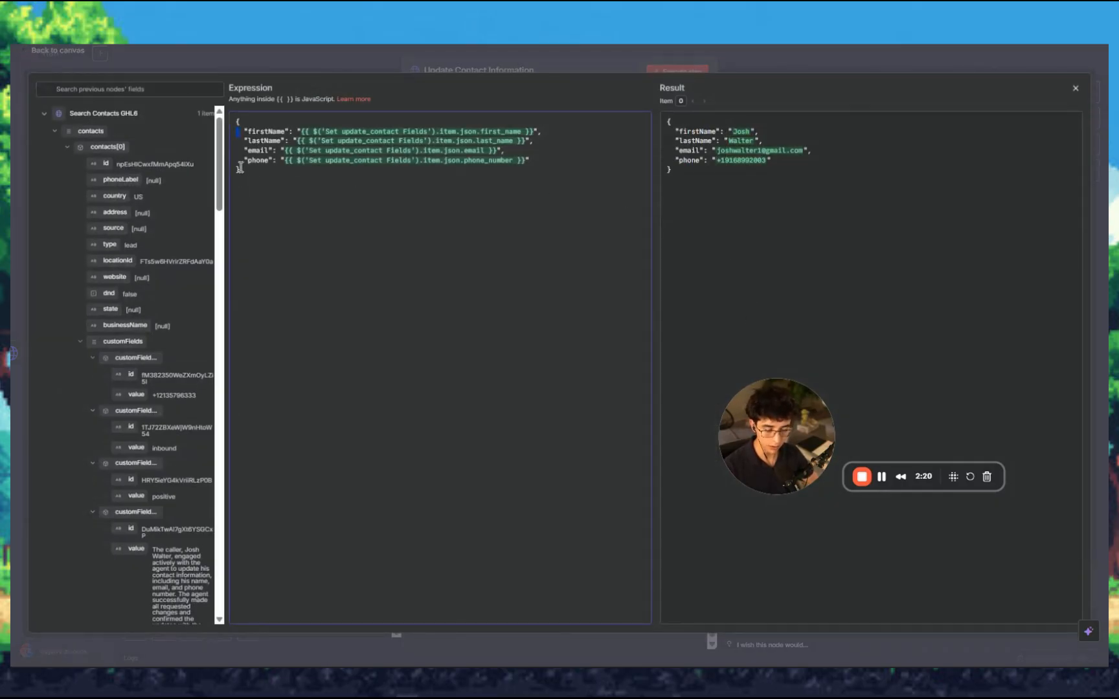
{"action": "left_click_drag", "start_coordinate": [680, 172], "coordinate": [666, 121]}
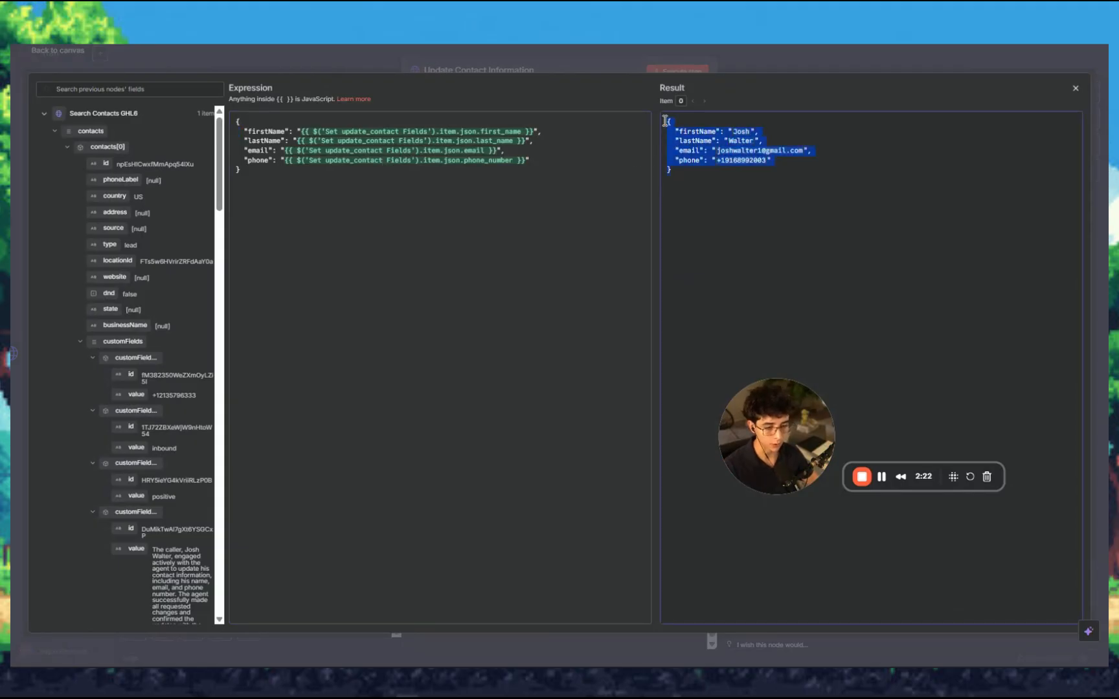
{"action": "left_click", "coordinate": [768, 55]}
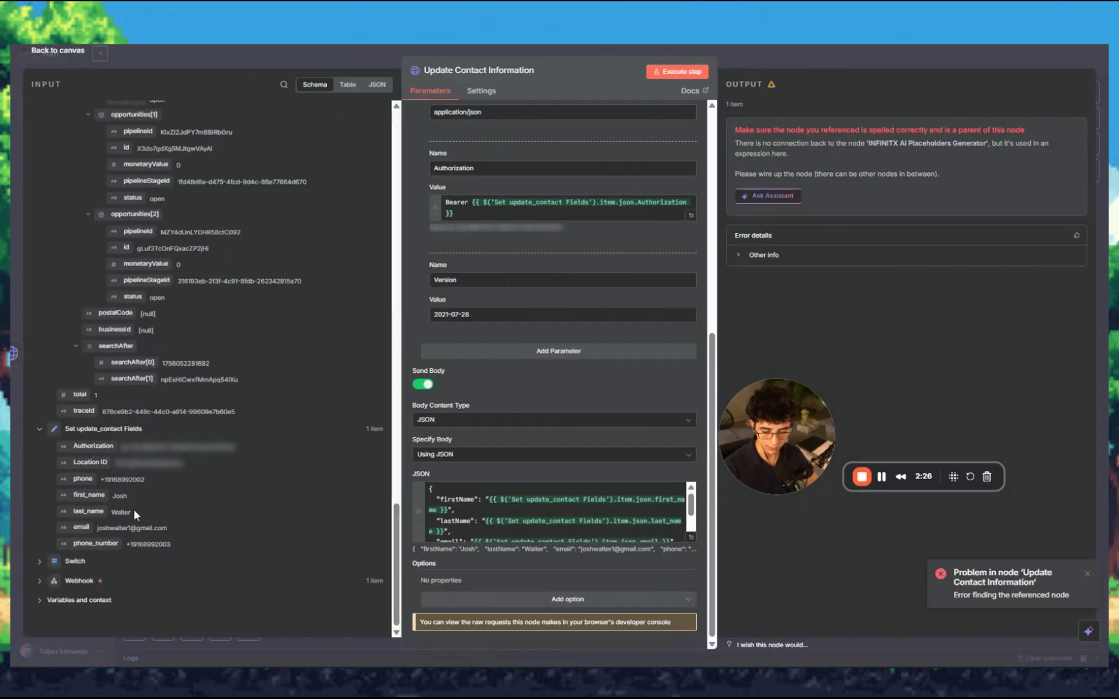
Step: Check the firstName expression's reference to Set update_contact Fields in the JSON body against that node's input values
{"action": "scroll", "coordinate": [577, 514], "scroll_direction": "down", "scroll_amount": 1}
{"action": "scroll", "coordinate": [551, 510], "scroll_direction": "up", "scroll_amount": 1}
{"action": "left_click_drag", "start_coordinate": [503, 500], "coordinate": [581, 500]}
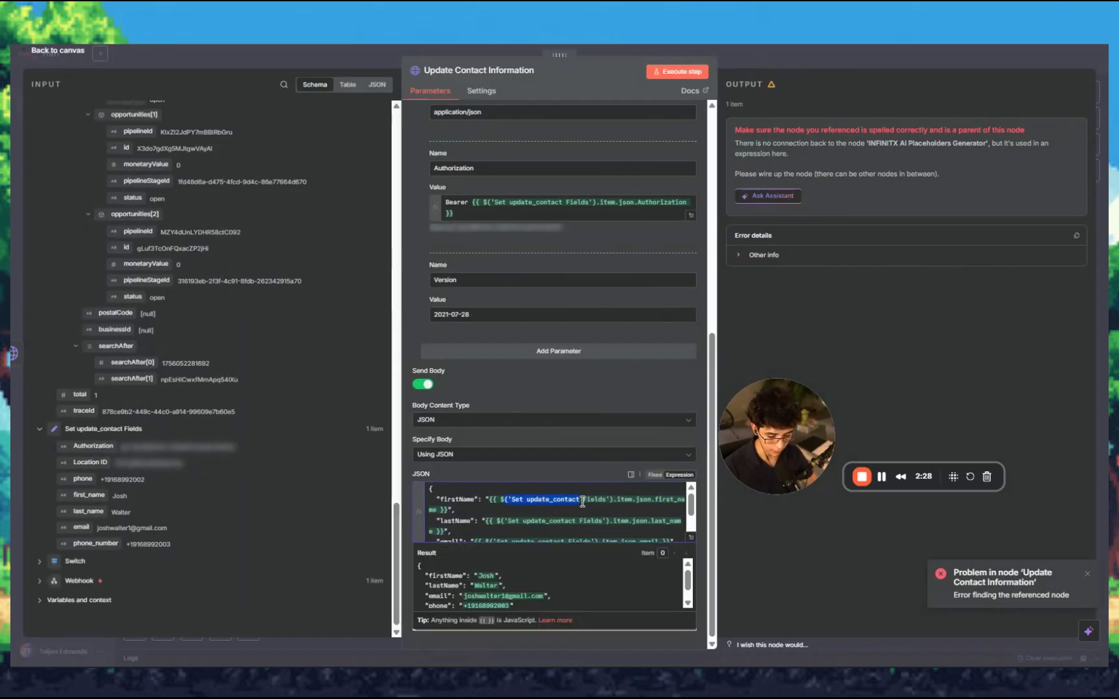
{"action": "left_click", "coordinate": [276, 513]}
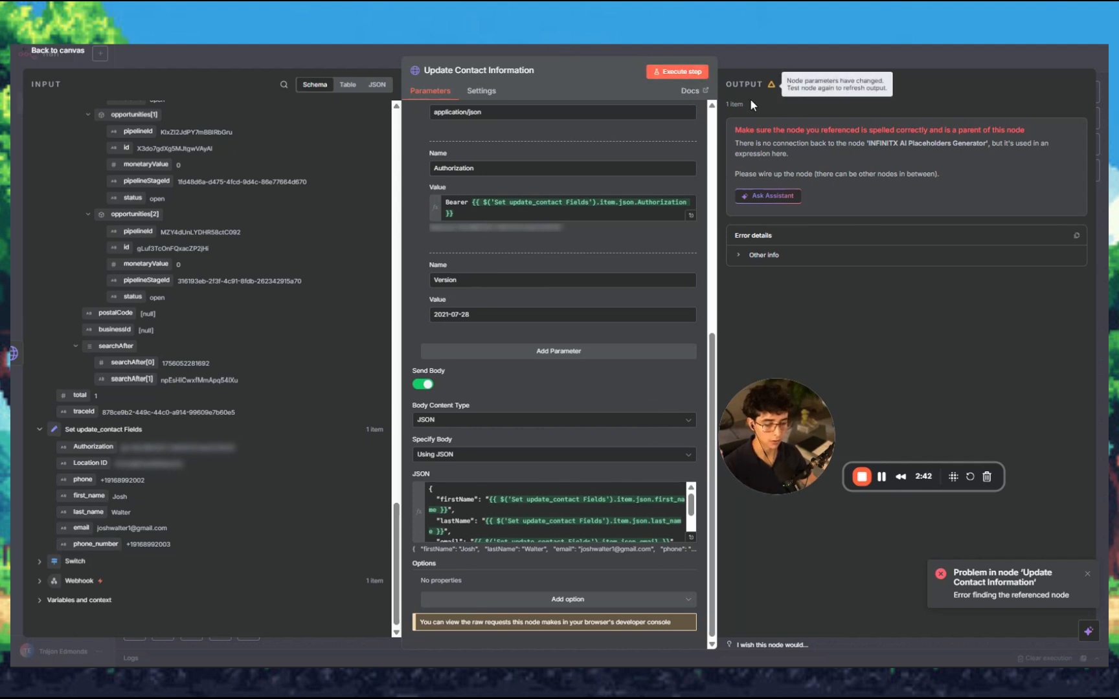
Step: Switch to the test contact's record in GHL and examine its name, email and phone fields and conversation history
{"action": "scroll", "coordinate": [592, 342], "scroll_direction": "up", "scroll_amount": 10}
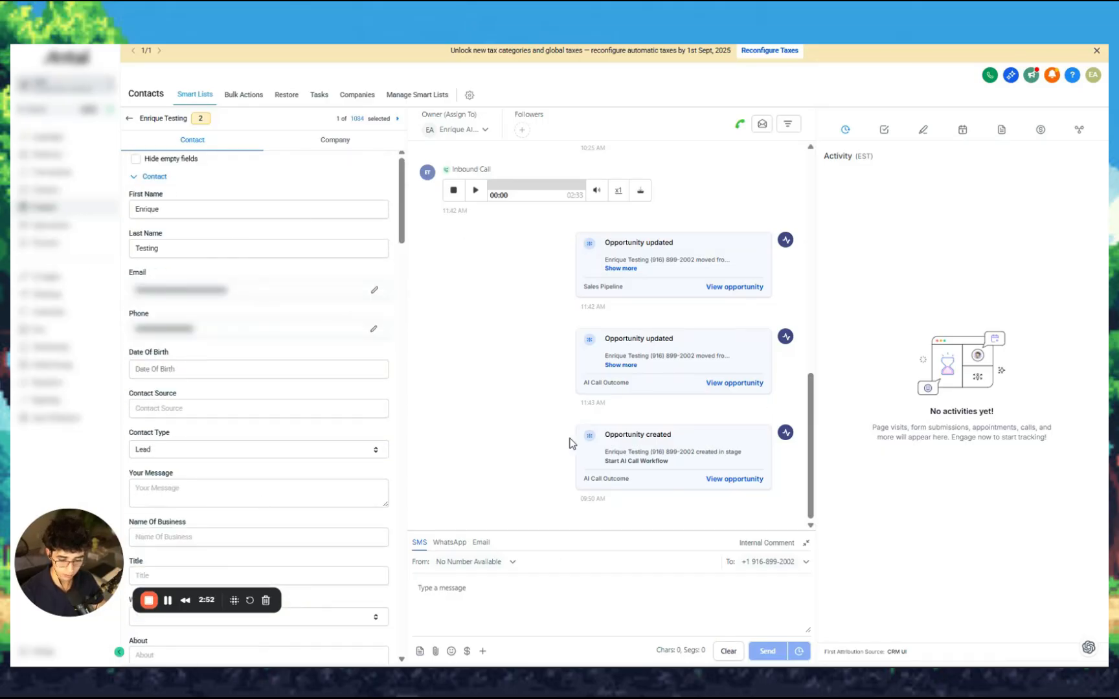
{"action": "scroll", "coordinate": [480, 421], "scroll_direction": "up", "scroll_amount": 4}
{"action": "scroll", "coordinate": [473, 412], "scroll_direction": "down", "scroll_amount": 4}
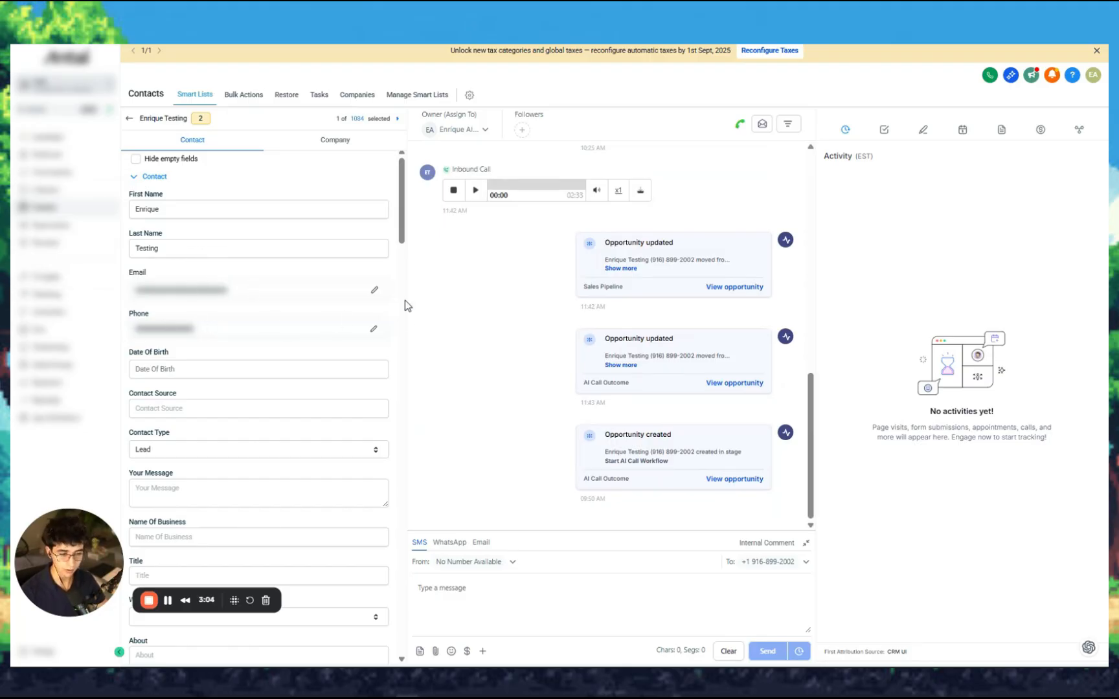
Step: Return to n8n, execute the workflow from the canvas, and open the Update Contact Information node
{"action": "key", "text": "alt+Tab"}
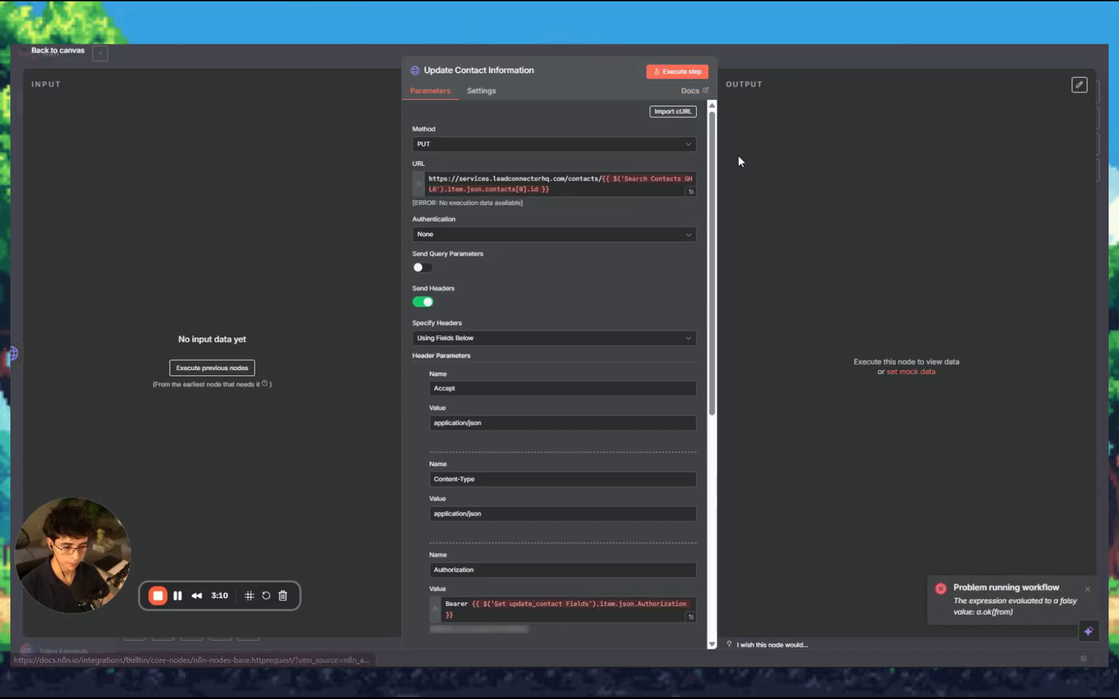
{"action": "left_click", "coordinate": [771, 53]}
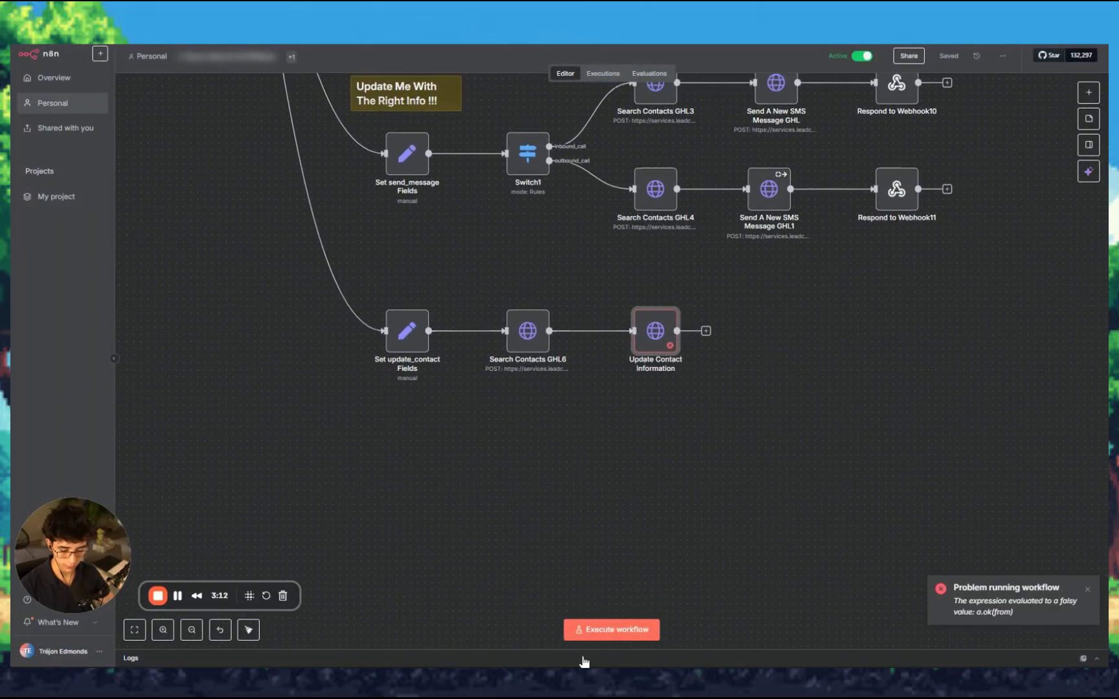
{"action": "left_click", "coordinate": [616, 631]}
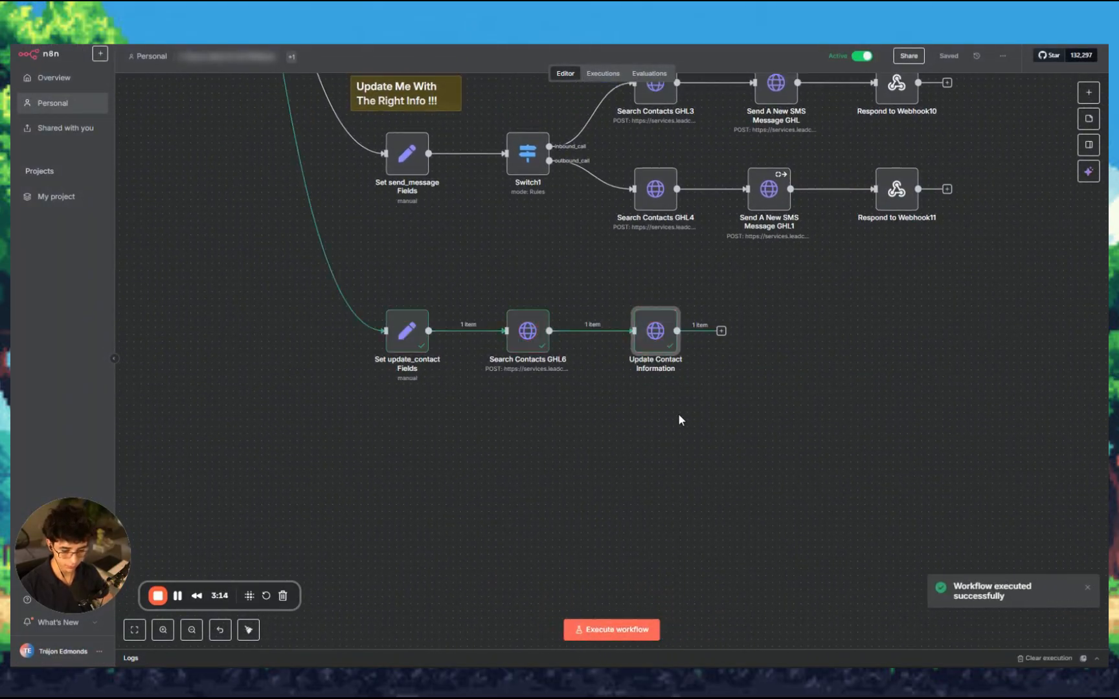
{"action": "double_click", "coordinate": [655, 330]}
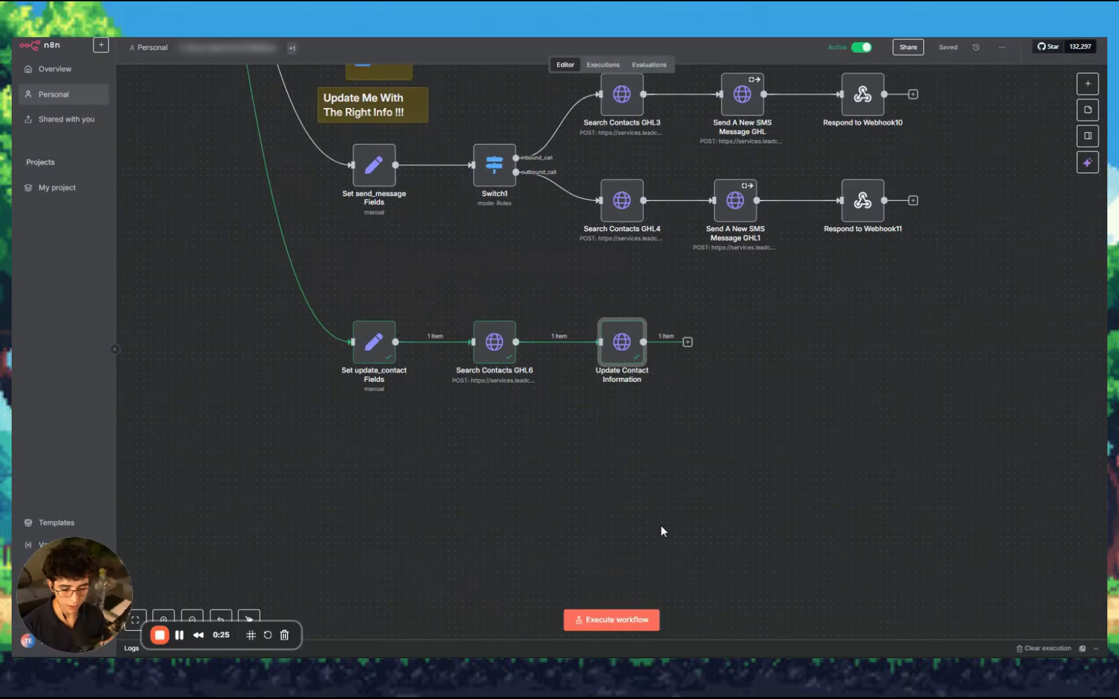
Step: Copy the If2 node and its two Respond to Webhook nodes in the create_appointment branch for reuse after Update Contact Information
{"action": "scroll", "coordinate": [674, 518], "scroll_direction": "up", "scroll_amount": 5}
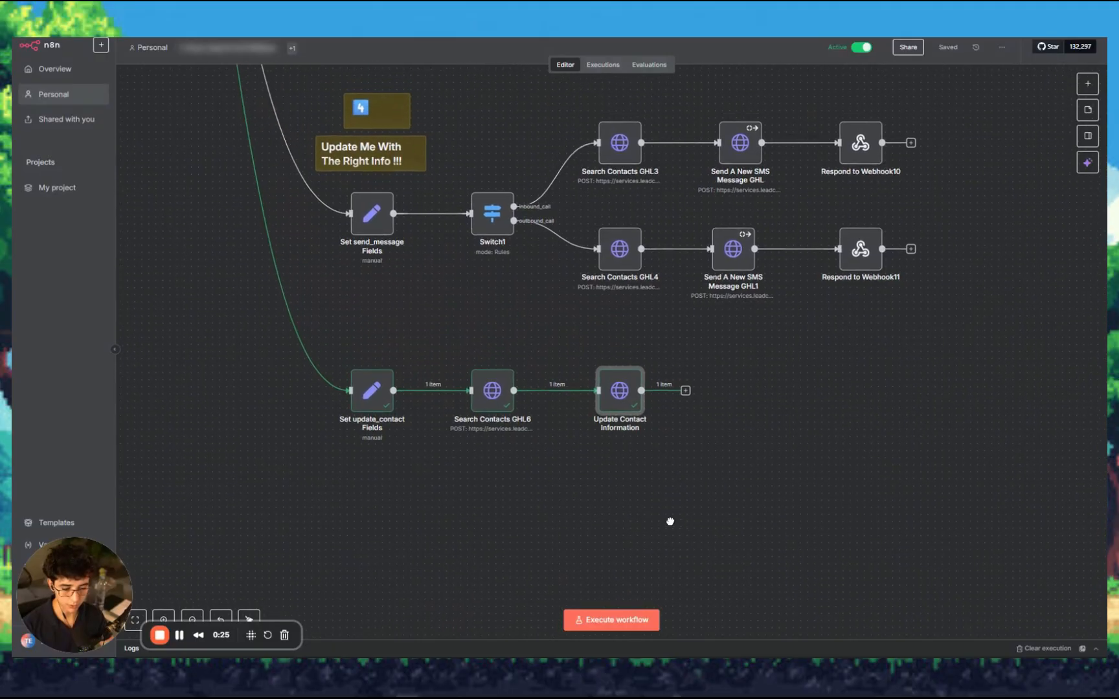
{"action": "left_click_drag", "start_coordinate": [691, 516], "coordinate": [418, 375]}
{"action": "left_click", "coordinate": [774, 405]}
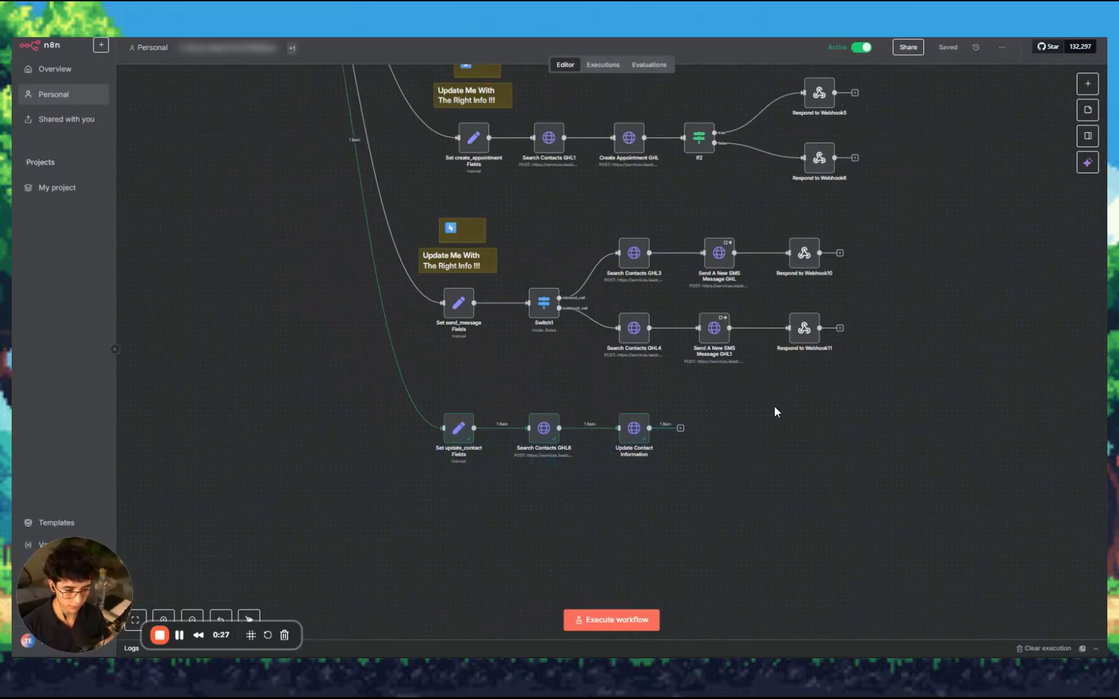
{"action": "scroll", "coordinate": [777, 363], "scroll_direction": "right", "scroll_amount": 3}
{"action": "scroll", "coordinate": [777, 363], "scroll_direction": "up", "scroll_amount": 2}
{"action": "scroll", "coordinate": [781, 333], "scroll_direction": "up", "scroll_amount": 2}
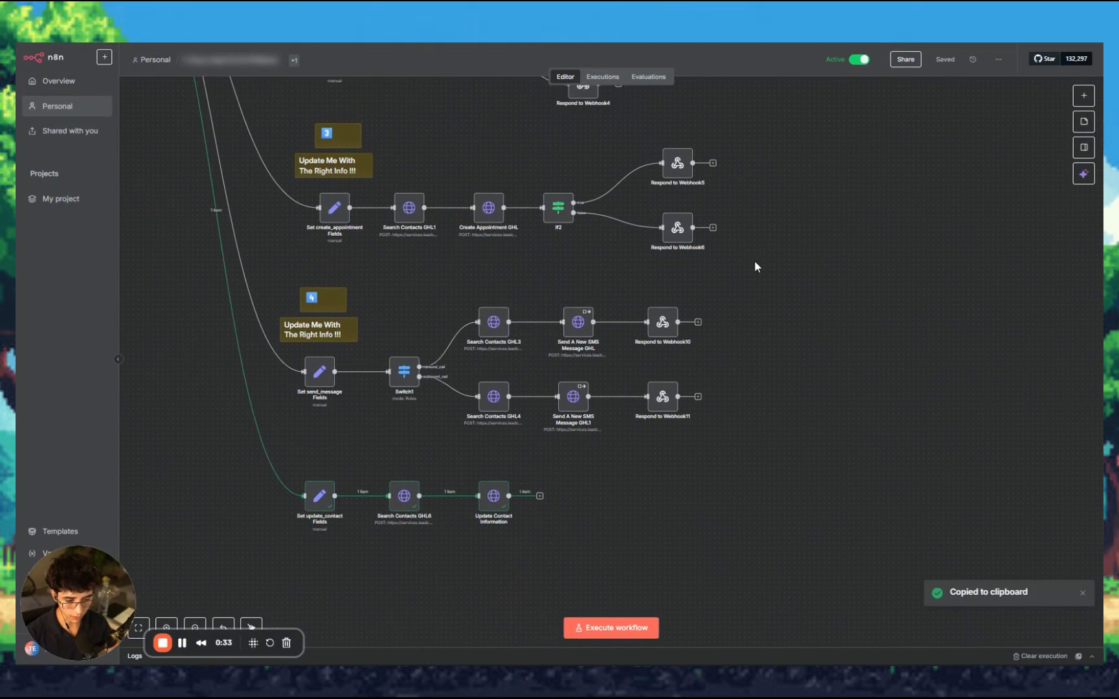
{"action": "left_click_drag", "start_coordinate": [756, 278], "coordinate": [535, 127]}
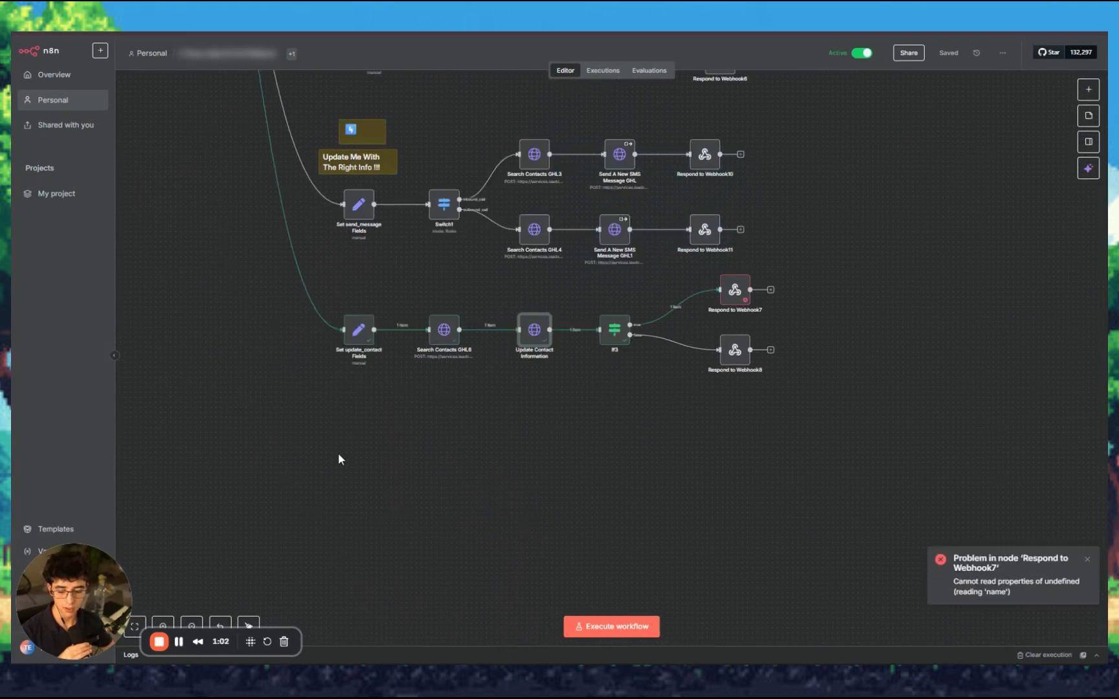
Step: Review the If3 node's condition on the succeded value from Update Contact Information and its Boolean comparison options
{"action": "left_click_drag", "start_coordinate": [429, 455], "coordinate": [352, 443]}
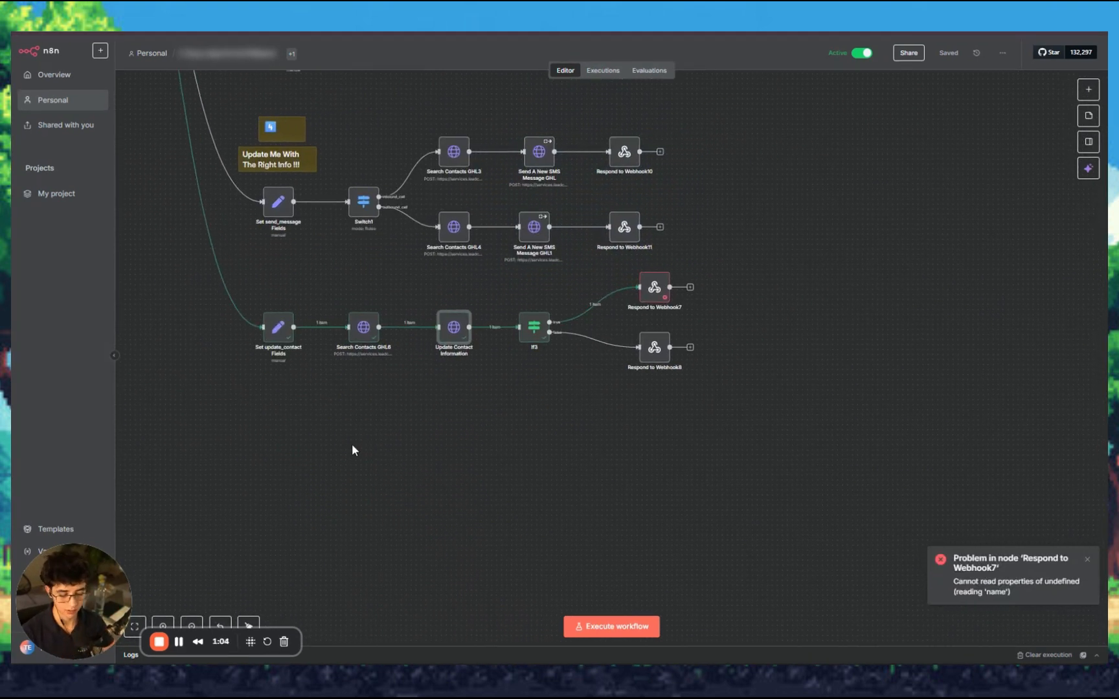
{"action": "double_click", "coordinate": [535, 331]}
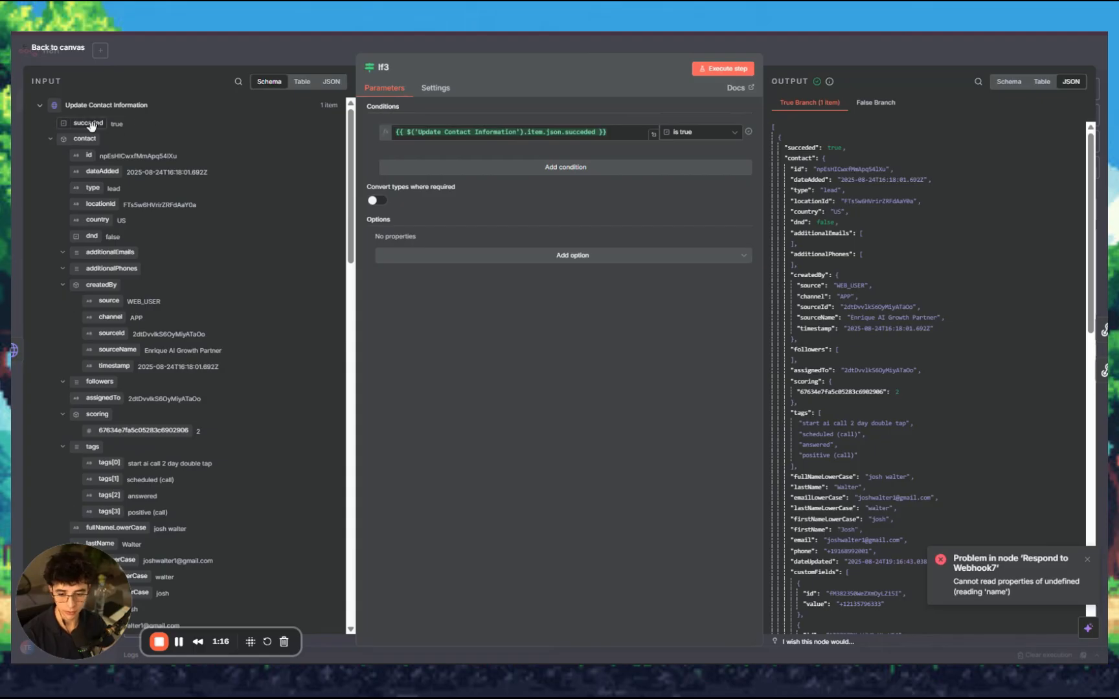
{"action": "left_click", "coordinate": [616, 132]}
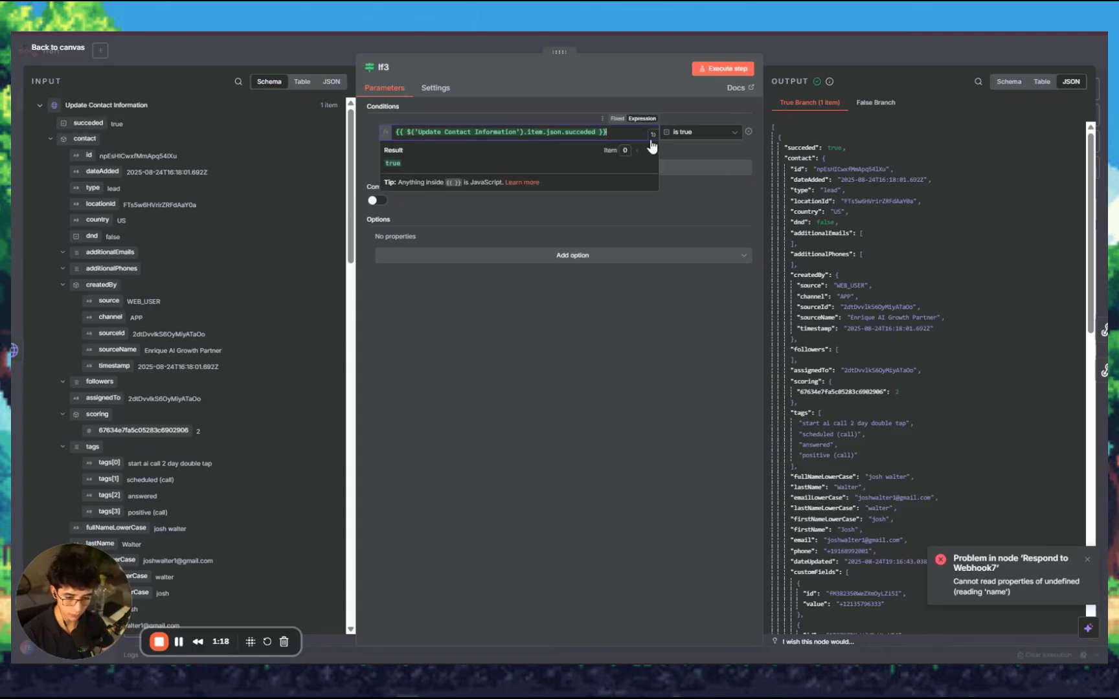
{"action": "left_click", "coordinate": [704, 137]}
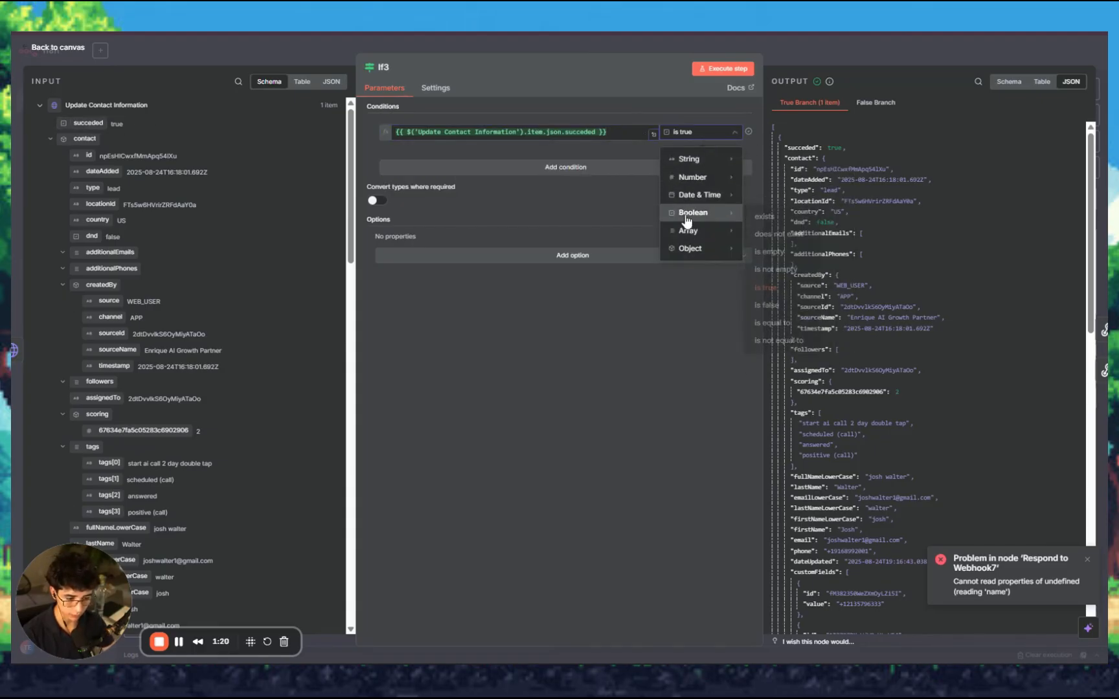
{"action": "mouse_move", "coordinate": [693, 220]}
{"action": "key", "text": "Escape"}
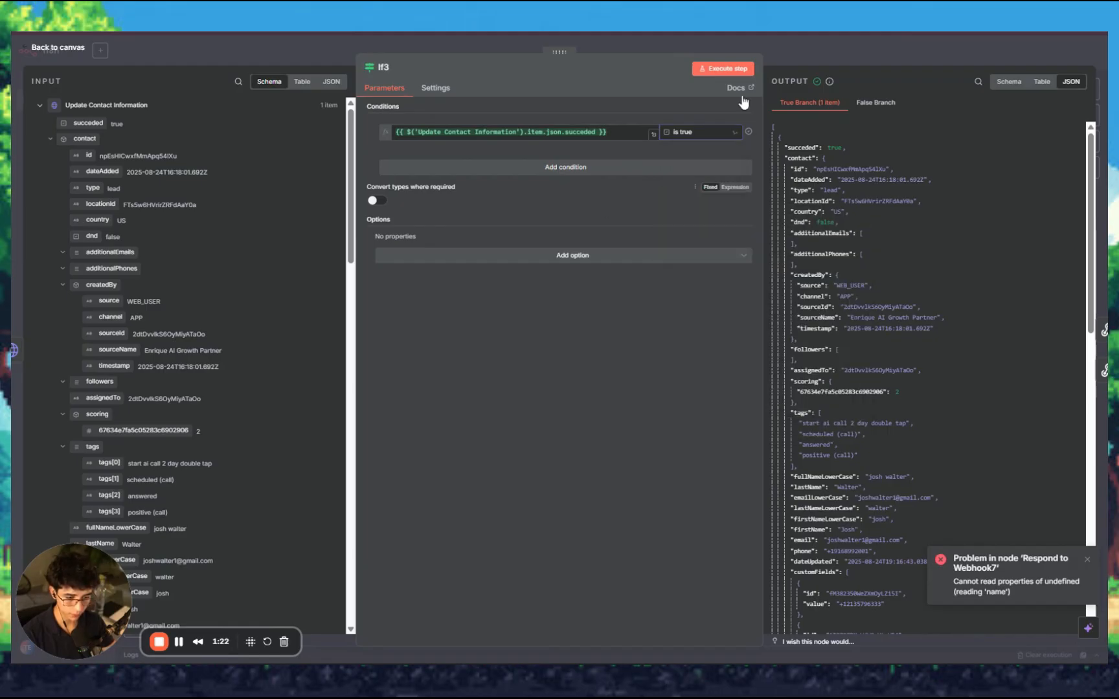
{"action": "key", "text": "Escape"}
Step: Circle the Respond to Webhook7 node on If3's true branch and review its JSON response body
{"action": "scroll", "coordinate": [570, 324], "scroll_direction": "up", "scroll_amount": 5}
{"action": "scroll", "coordinate": [512, 304], "scroll_direction": "down", "scroll_amount": 5}
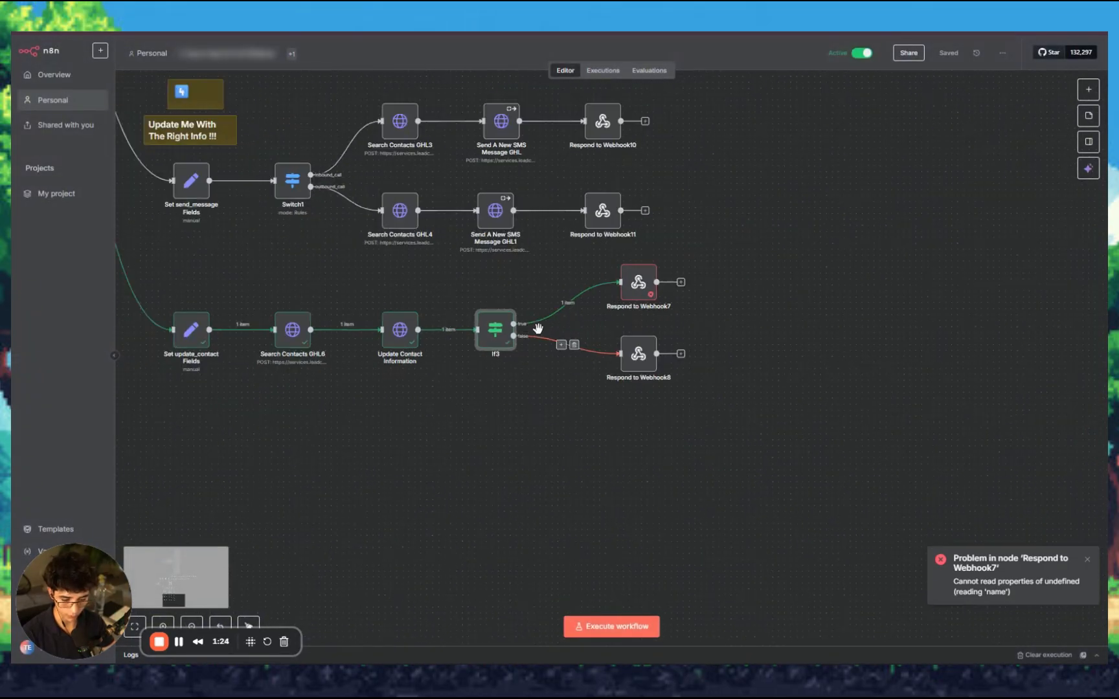
{"action": "scroll", "coordinate": [507, 297], "scroll_direction": "up", "scroll_amount": 2}
{"action": "scroll", "coordinate": [585, 329], "scroll_direction": "down", "scroll_amount": 3}
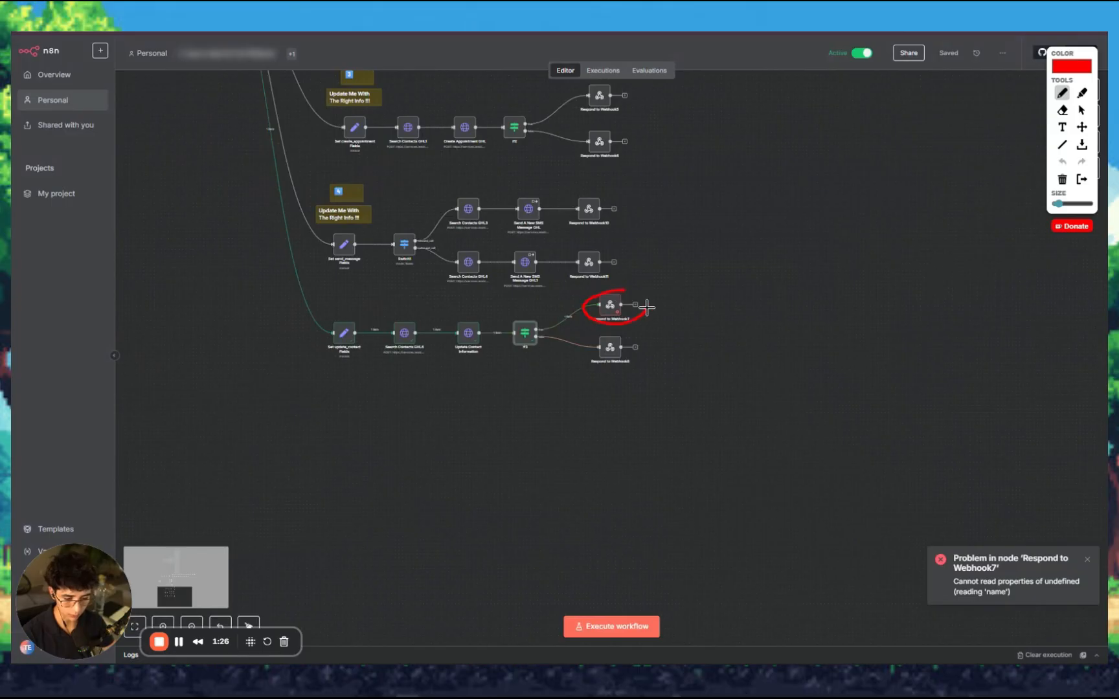
{"action": "left_click_drag", "start_coordinate": [646, 307], "coordinate": [645, 301]}
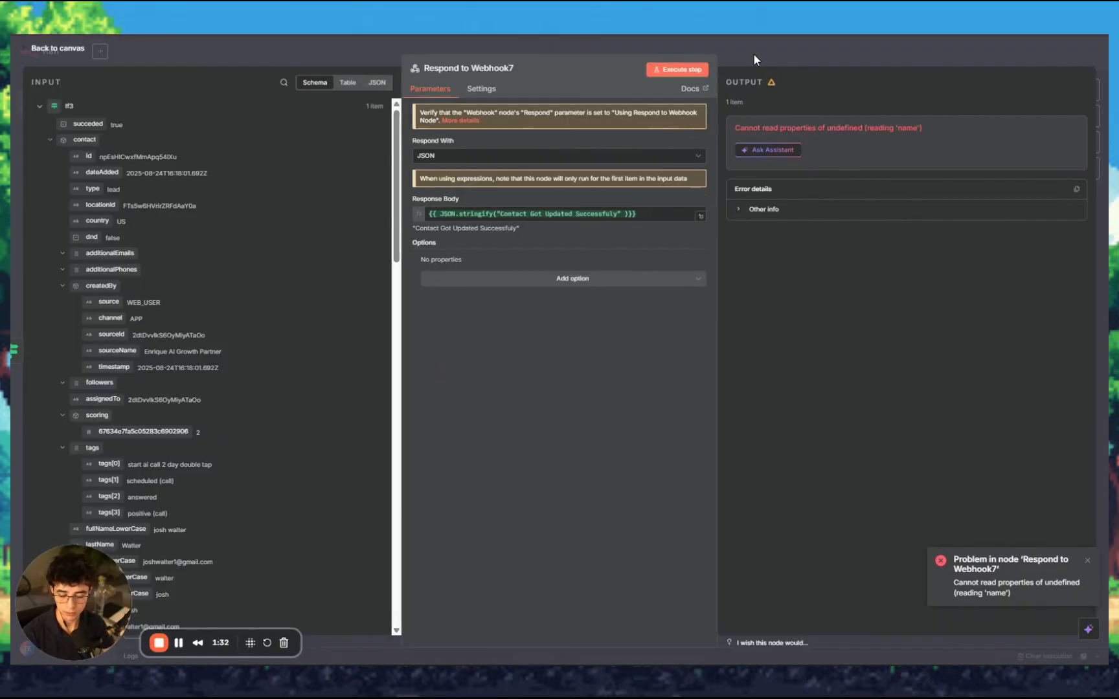
{"action": "left_click", "coordinate": [754, 58]}
Step: Open Respond to Webhook8 on If3's false branch and review the resolved text of its response body
{"action": "scroll", "coordinate": [623, 332], "scroll_direction": "up", "scroll_amount": 4}
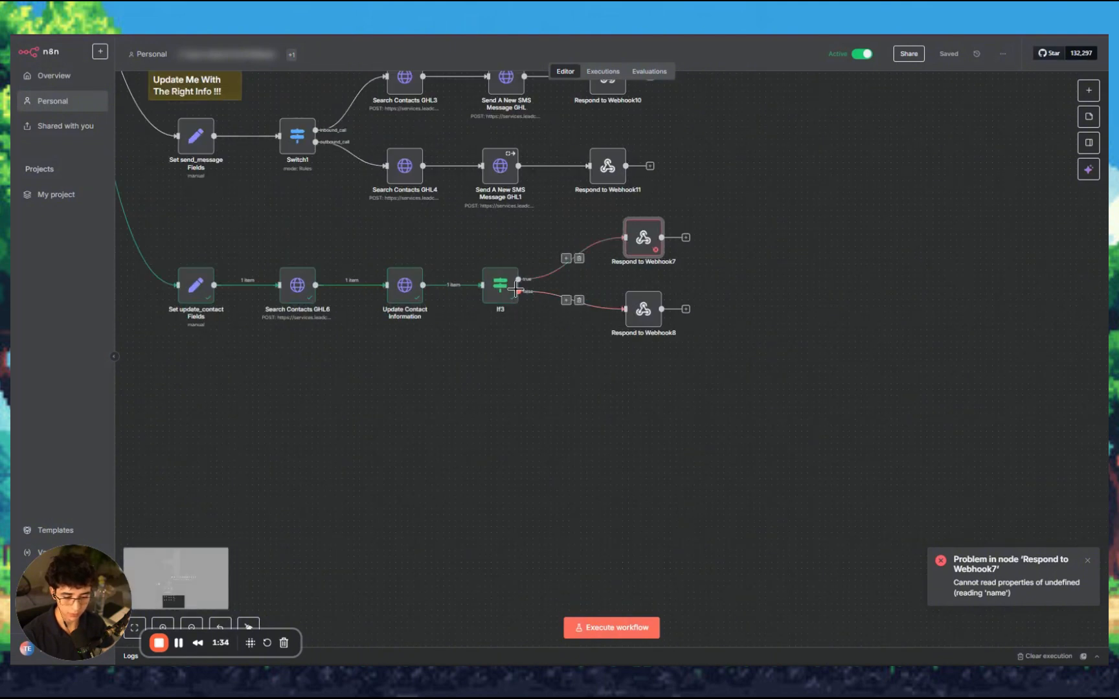
{"action": "double_click", "coordinate": [643, 313]}
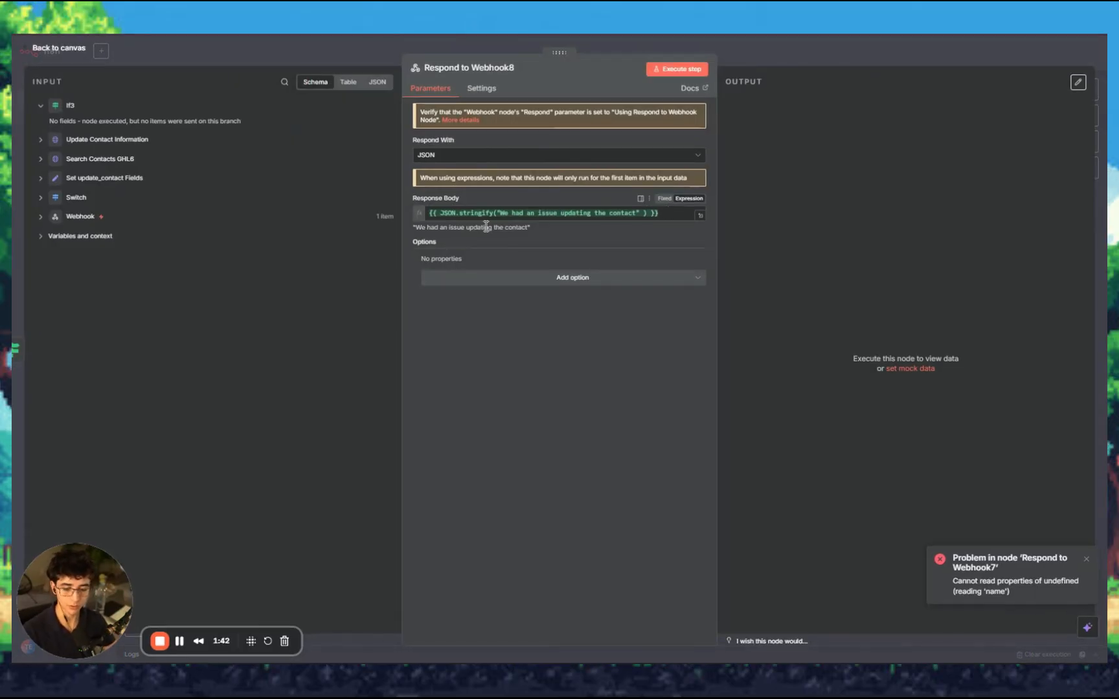
{"action": "triple_click", "coordinate": [413, 231]}
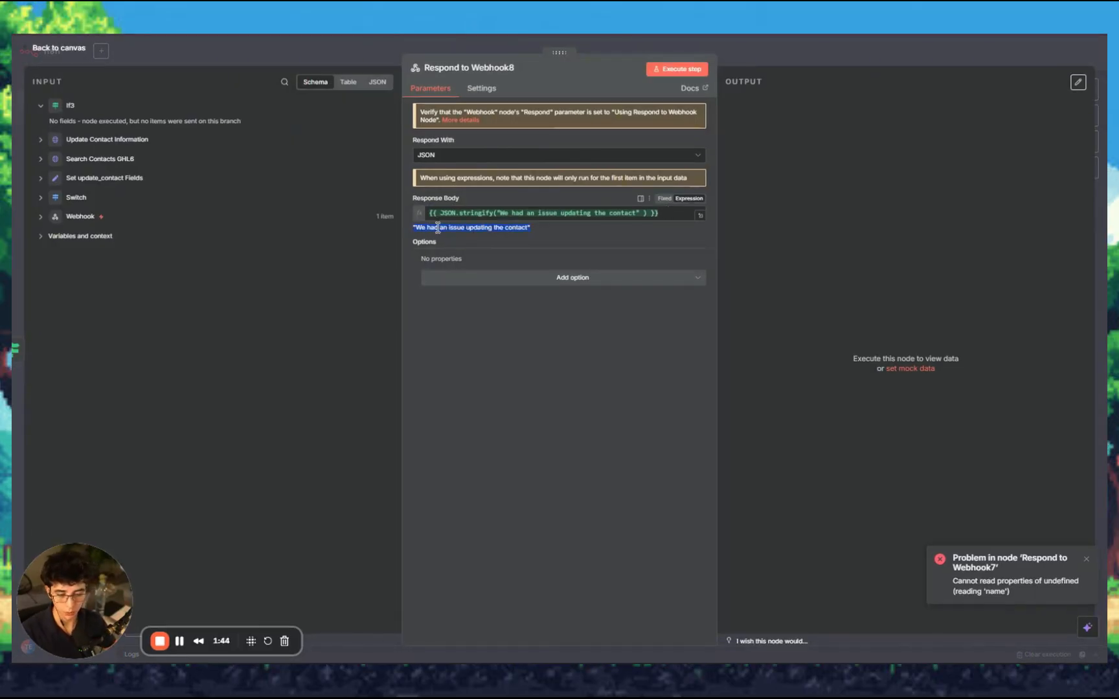
{"action": "key", "text": "Escape"}
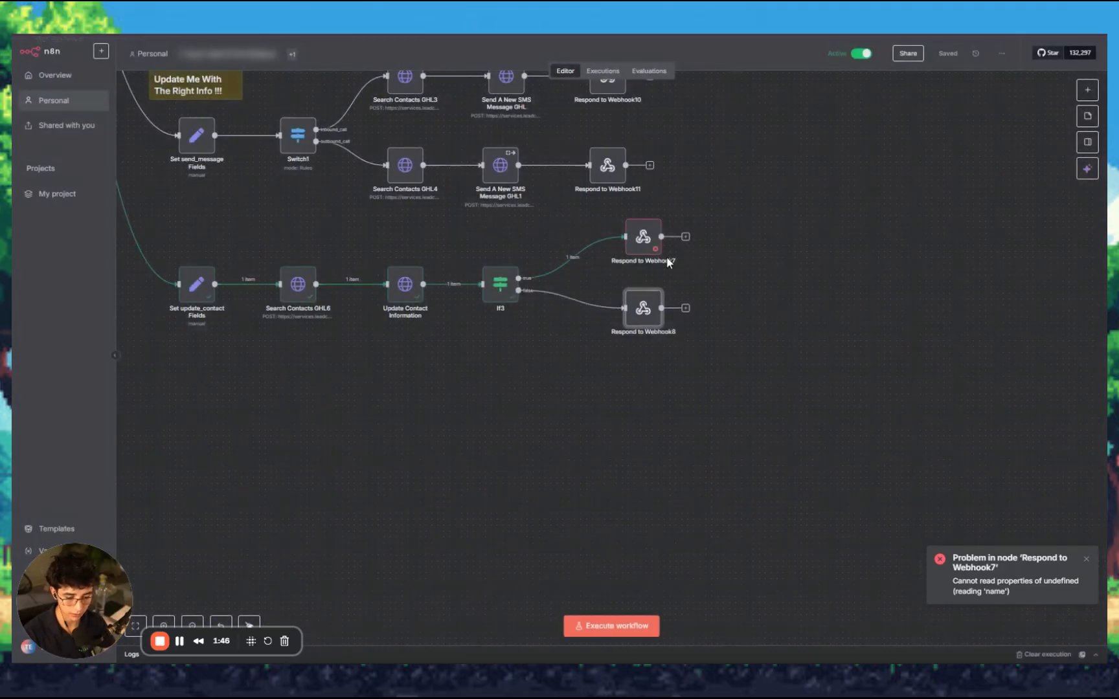
Step: Look over the workflow's branches on the canvas, from the Switch node down to the finished update_contact branch
{"action": "scroll", "coordinate": [658, 360], "scroll_direction": "up", "scroll_amount": 1}
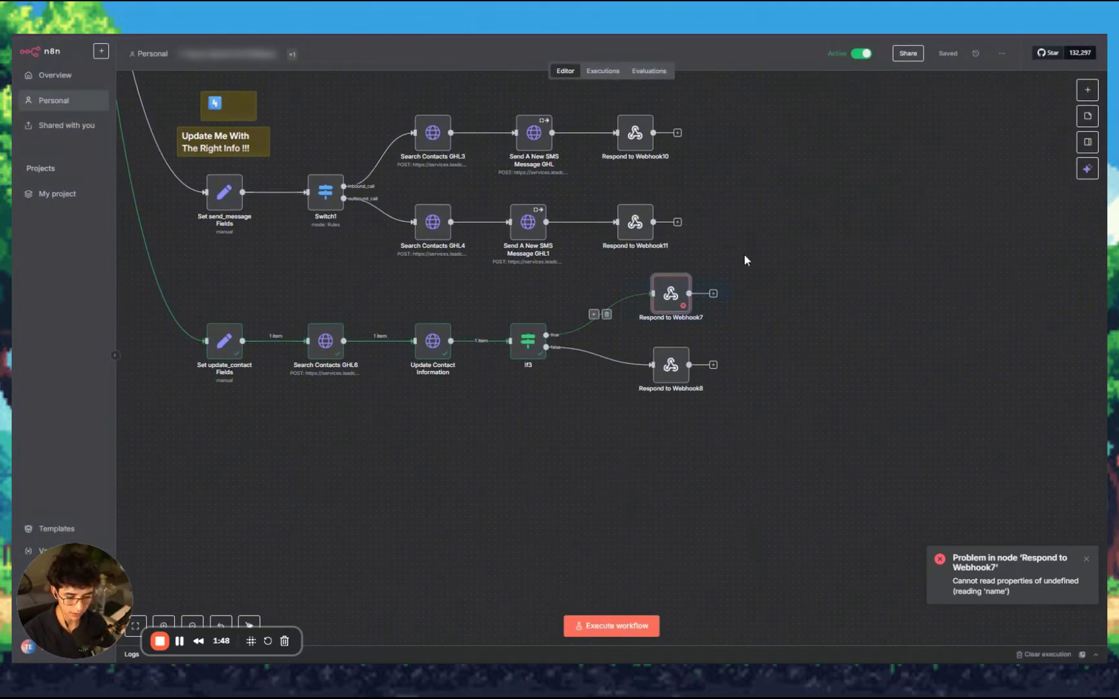
{"action": "scroll", "coordinate": [718, 261], "scroll_direction": "down", "scroll_amount": 3}
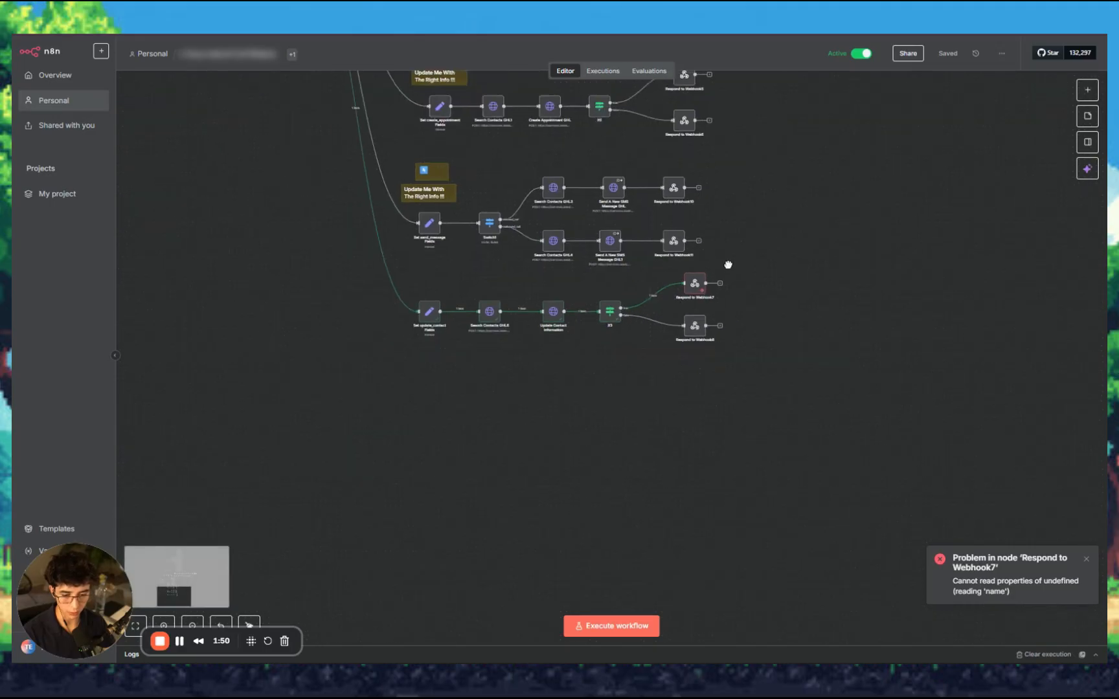
{"action": "left_click_drag", "start_coordinate": [729, 265], "coordinate": [917, 468]}
{"action": "left_click_drag", "start_coordinate": [460, 177], "coordinate": [433, 219]}
{"action": "left_click_drag", "start_coordinate": [403, 259], "coordinate": [305, 181]}
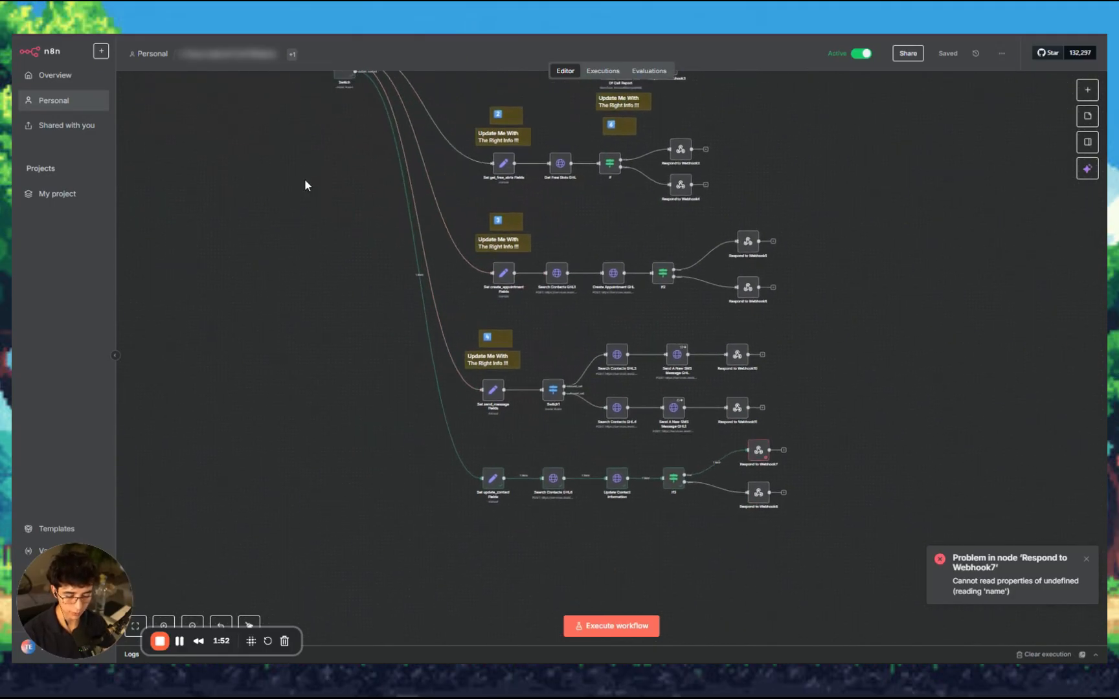
{"action": "scroll", "coordinate": [305, 184], "scroll_direction": "down", "scroll_amount": 3}
{"action": "scroll", "coordinate": [305, 185], "scroll_direction": "right", "scroll_amount": 2}
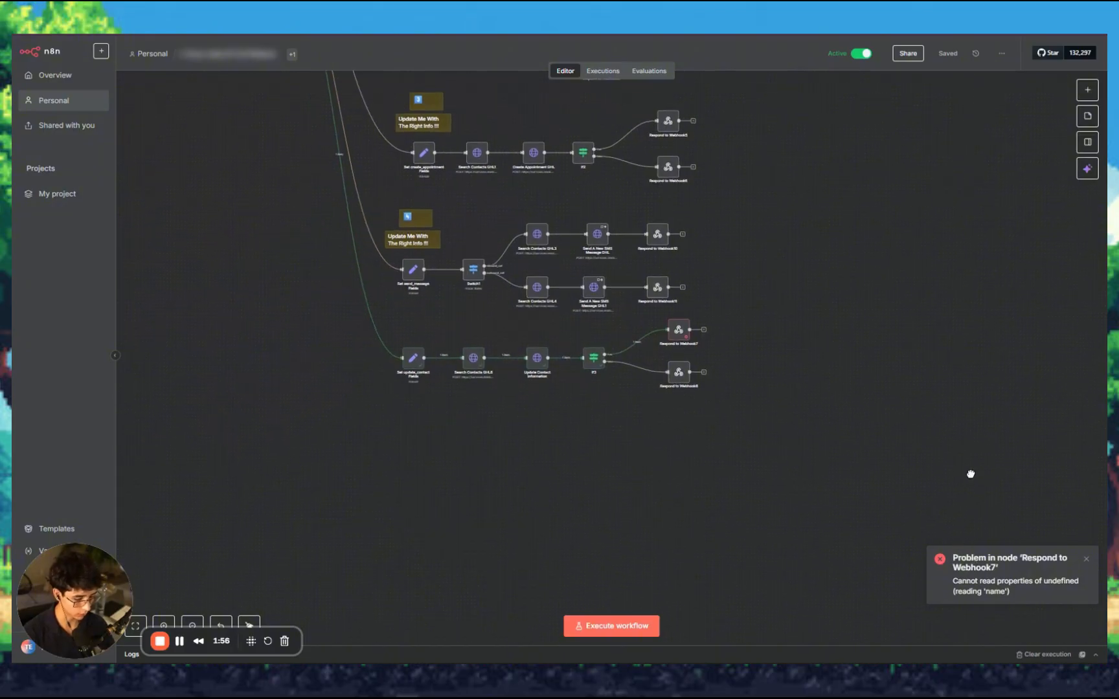
{"action": "scroll", "coordinate": [680, 311], "scroll_direction": "up", "scroll_amount": 4}
{"action": "scroll", "coordinate": [710, 324], "scroll_direction": "down", "scroll_amount": 3}
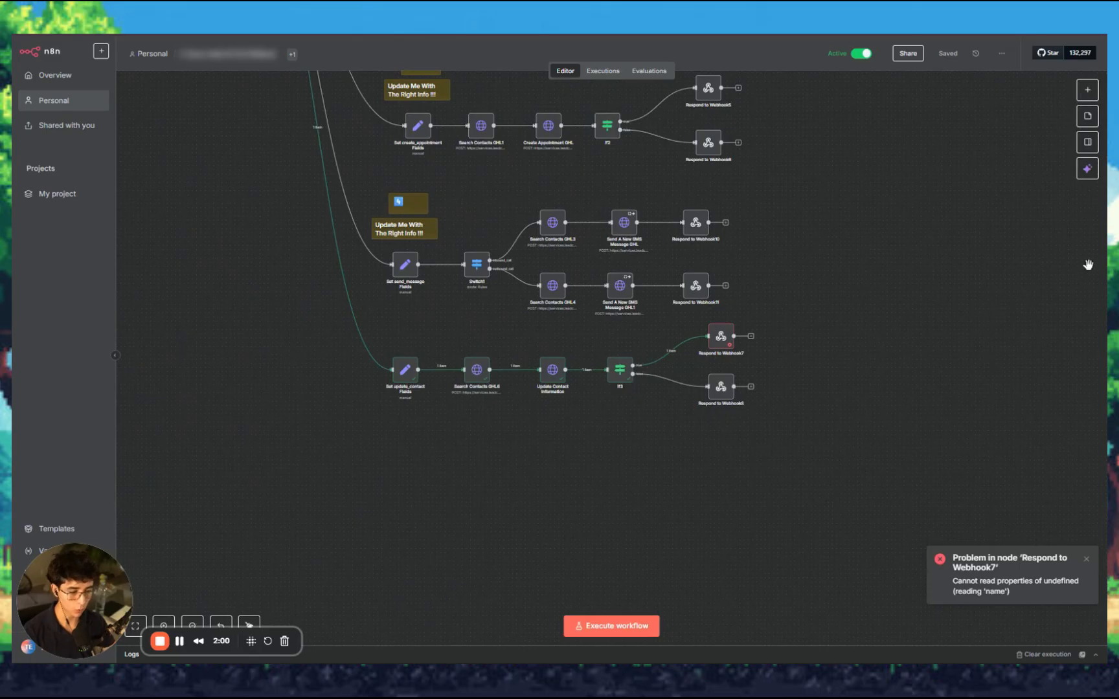
Step: Set the annotation pen colour to cyan and mark up the send_message and update_contact branches
{"action": "key", "text": "alt+p"}
{"action": "left_click", "coordinate": [1079, 70]}
{"action": "left_click", "coordinate": [1050, 162]}
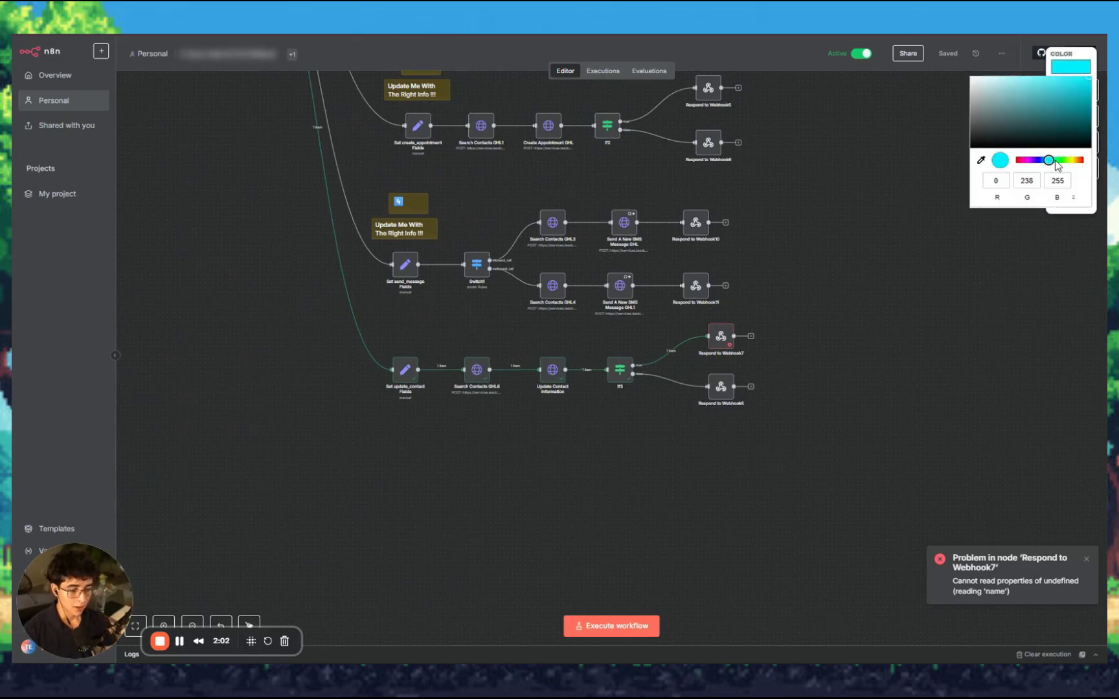
{"action": "left_click_drag", "start_coordinate": [580, 171], "coordinate": [421, 241]}
{"action": "left_click_drag", "start_coordinate": [480, 395], "coordinate": [785, 203]}
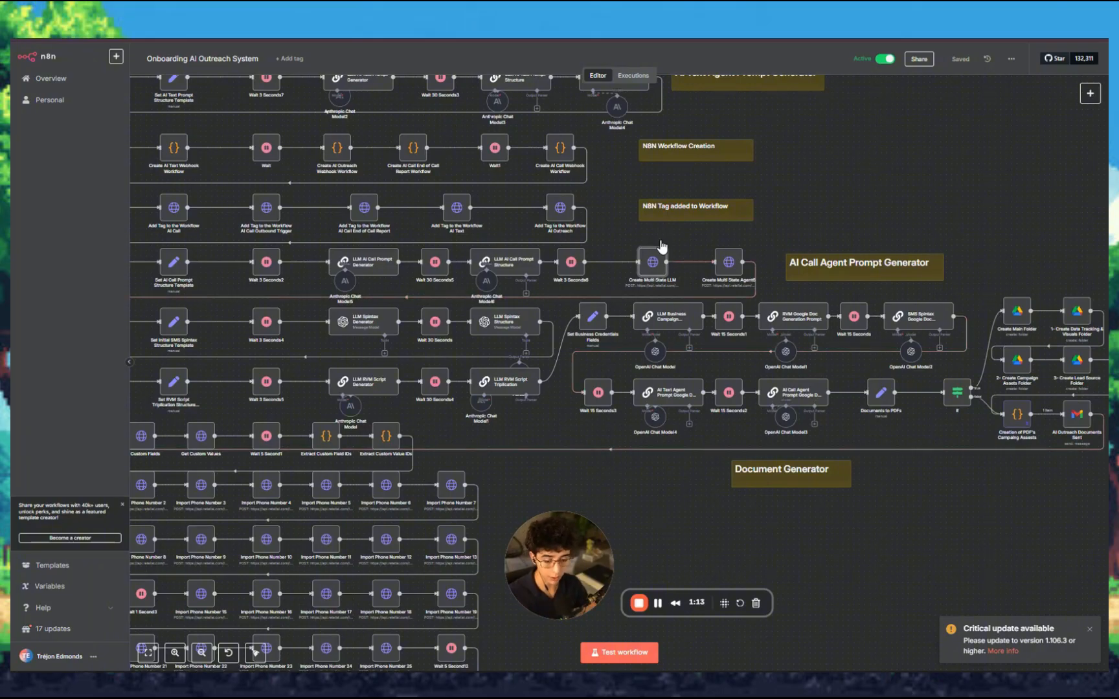
Step: Examine the Onboarding AI Outreach System workflow's overall layout and its Create Multi State LLM and Create Multi State Agent nodes
{"action": "scroll", "coordinate": [616, 246], "scroll_direction": "up", "scroll_amount": 2}
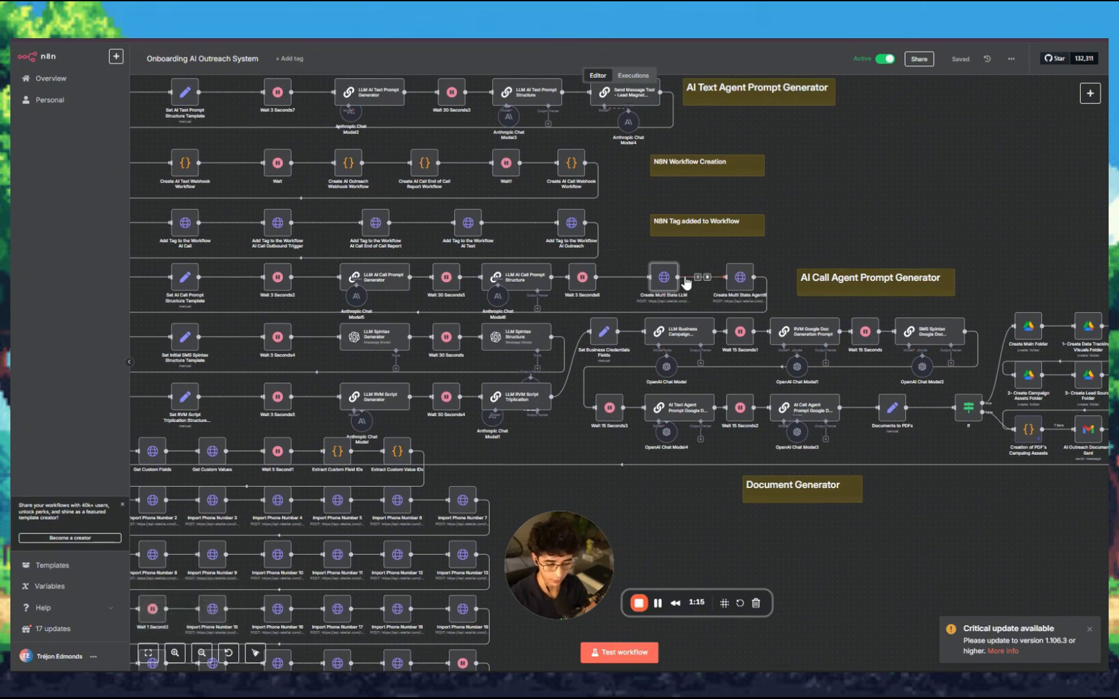
{"action": "scroll", "coordinate": [685, 283], "scroll_direction": "up", "scroll_amount": 3}
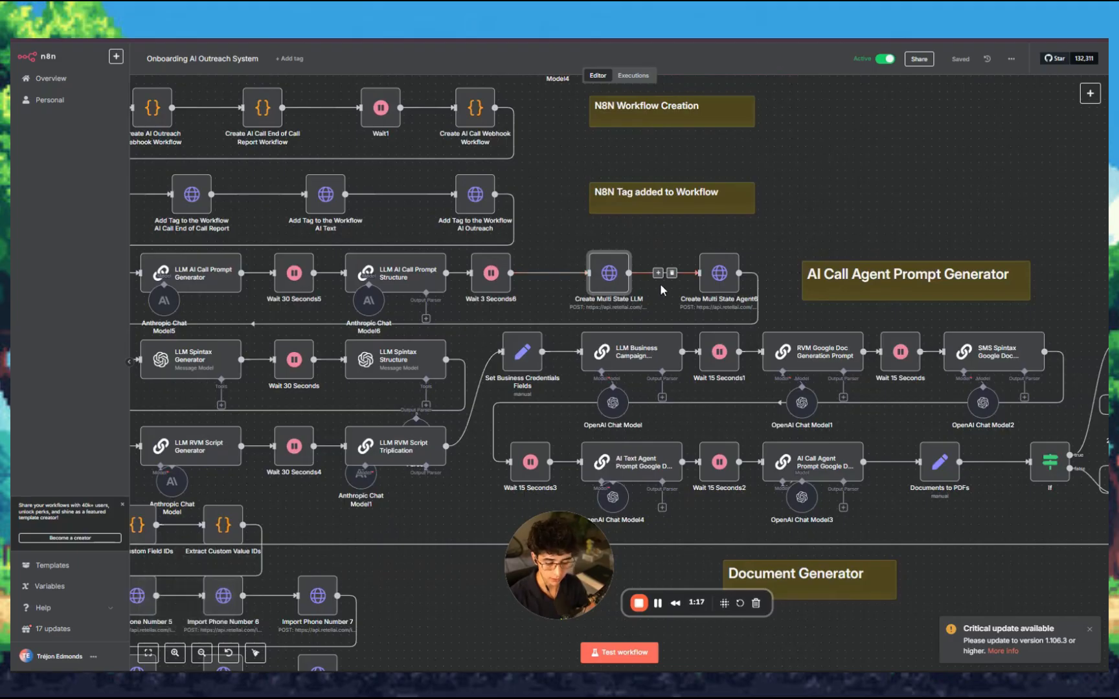
{"action": "scroll", "coordinate": [651, 285], "scroll_direction": "up", "scroll_amount": 1}
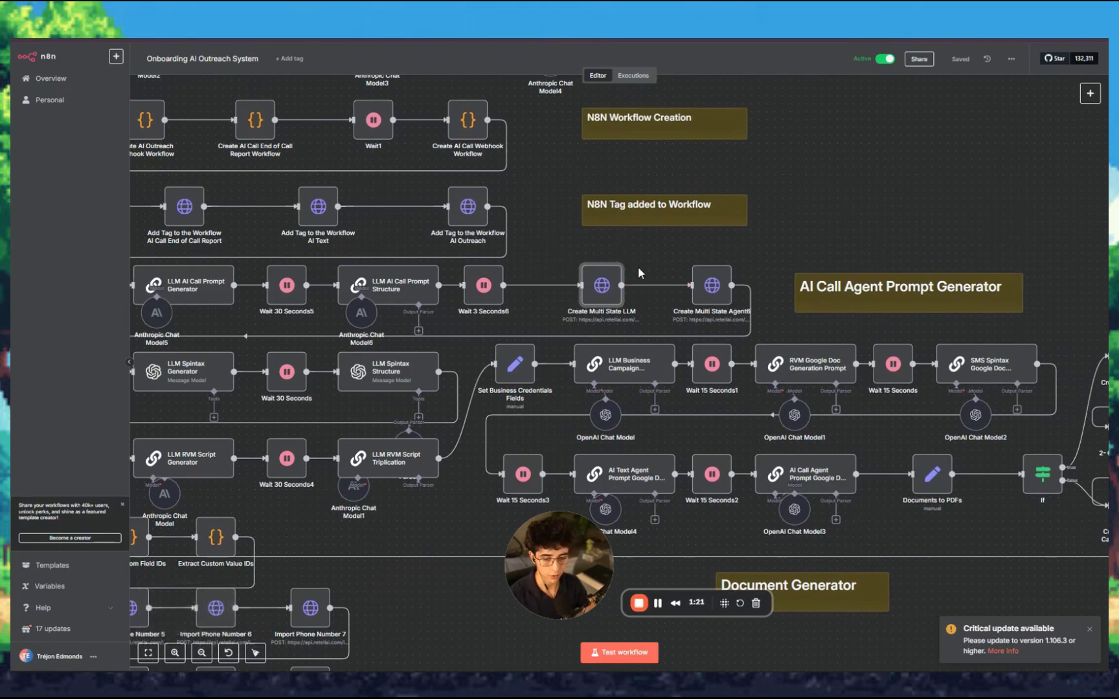
{"action": "scroll", "coordinate": [635, 271], "scroll_direction": "down", "scroll_amount": 6}
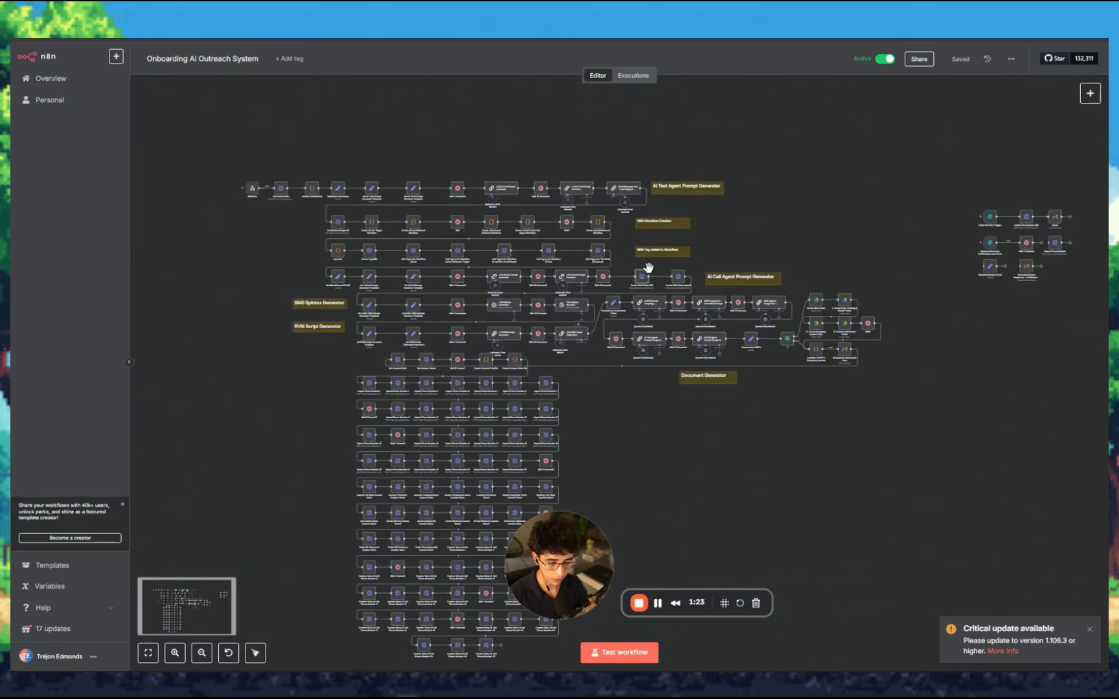
{"action": "scroll", "coordinate": [624, 367], "scroll_direction": "up", "scroll_amount": 10}
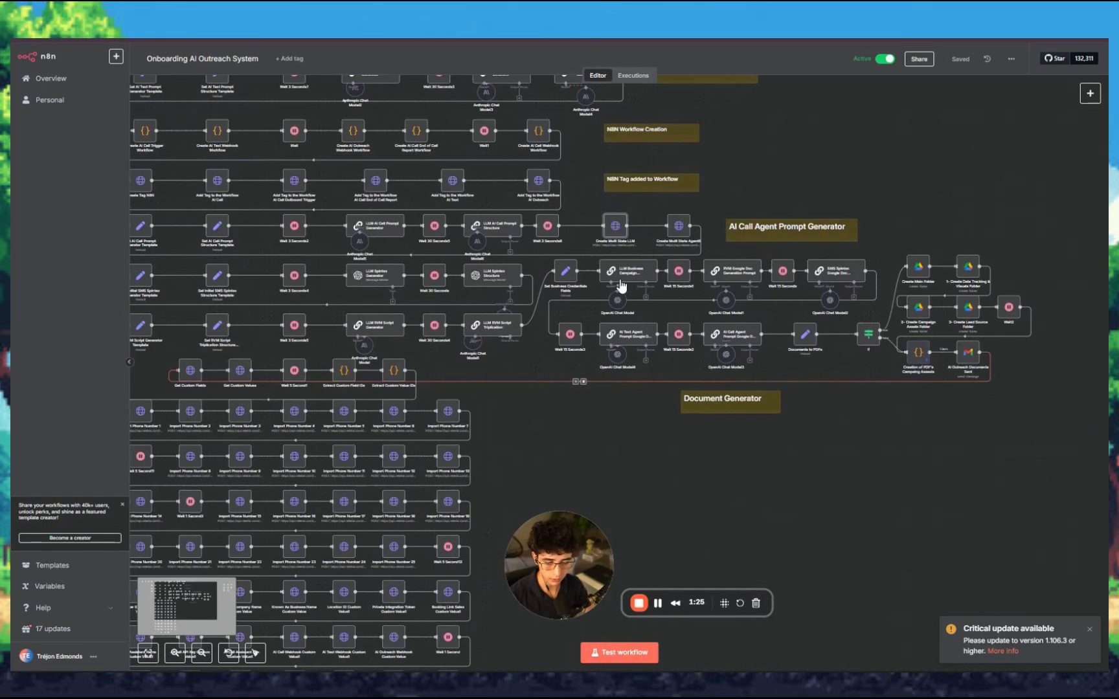
{"action": "scroll", "coordinate": [639, 290], "scroll_direction": "down", "scroll_amount": 8}
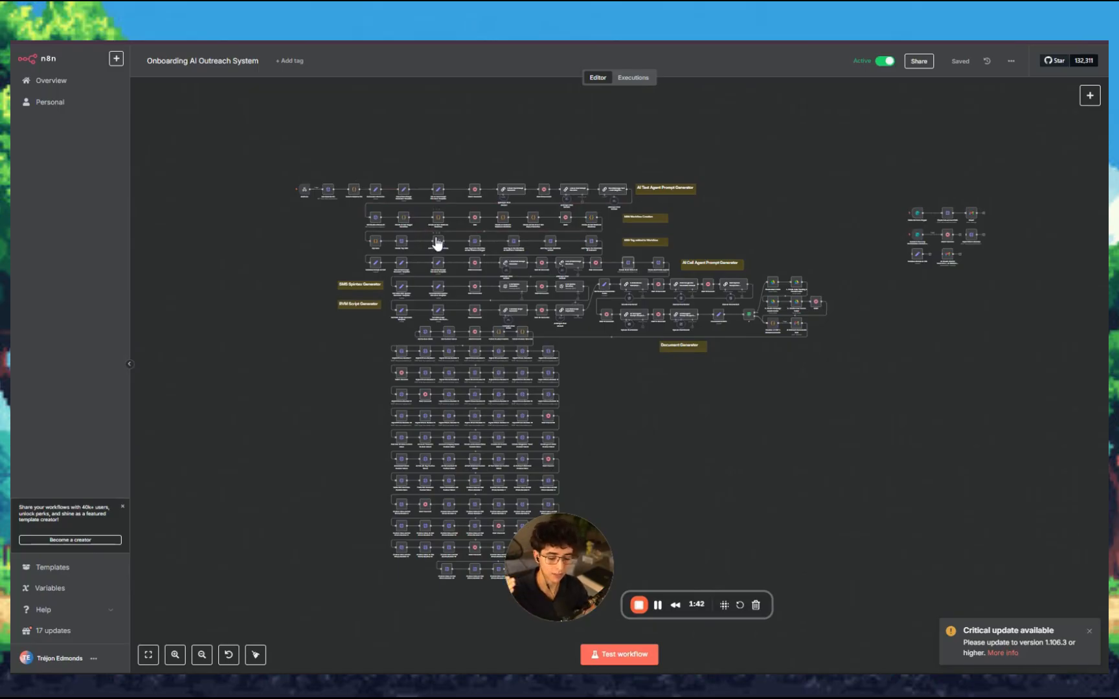
Step: Look over the full onboarding workflow and trace the AI call agent row to the Create Multi State LLM node
{"action": "left_click_drag", "start_coordinate": [351, 242], "coordinate": [365, 224]}
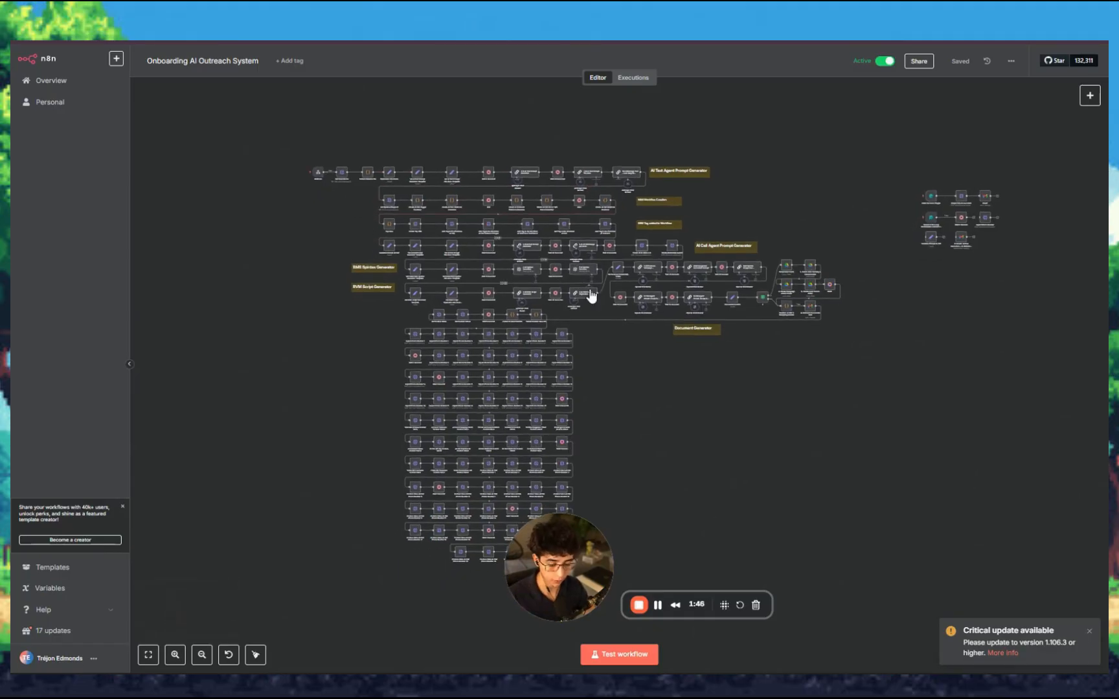
{"action": "left_click_drag", "start_coordinate": [603, 293], "coordinate": [549, 289]}
{"action": "scroll", "coordinate": [543, 290], "scroll_direction": "up", "scroll_amount": 4}
{"action": "scroll", "coordinate": [558, 293], "scroll_direction": "down", "scroll_amount": 4}
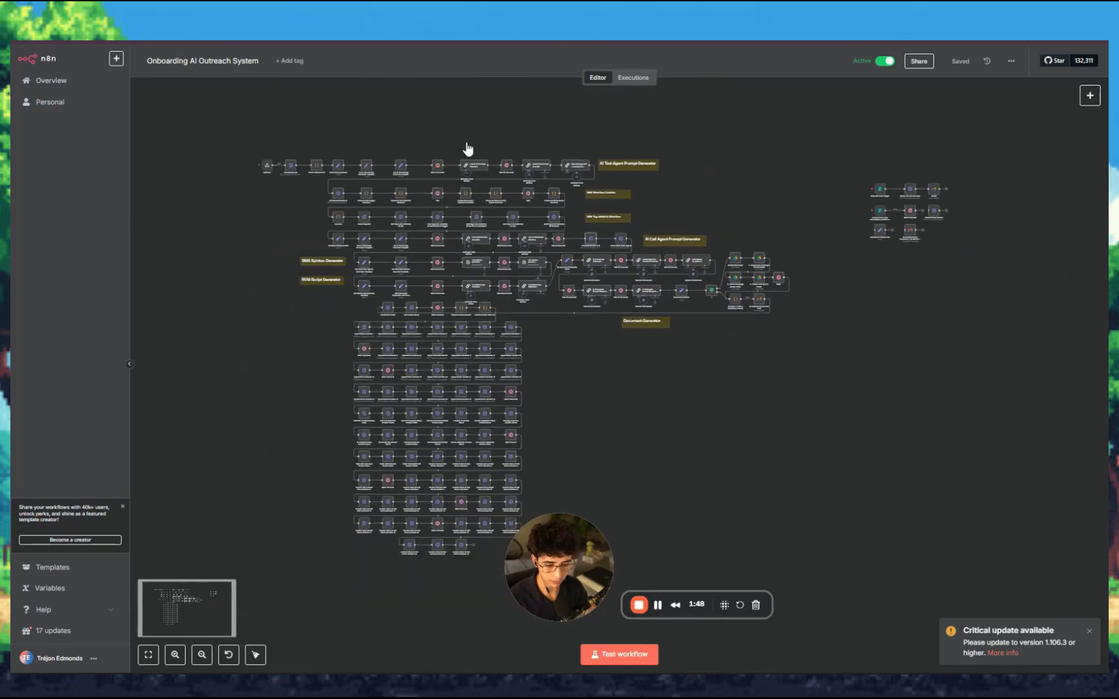
{"action": "scroll", "coordinate": [556, 380], "scroll_direction": "up", "scroll_amount": 4}
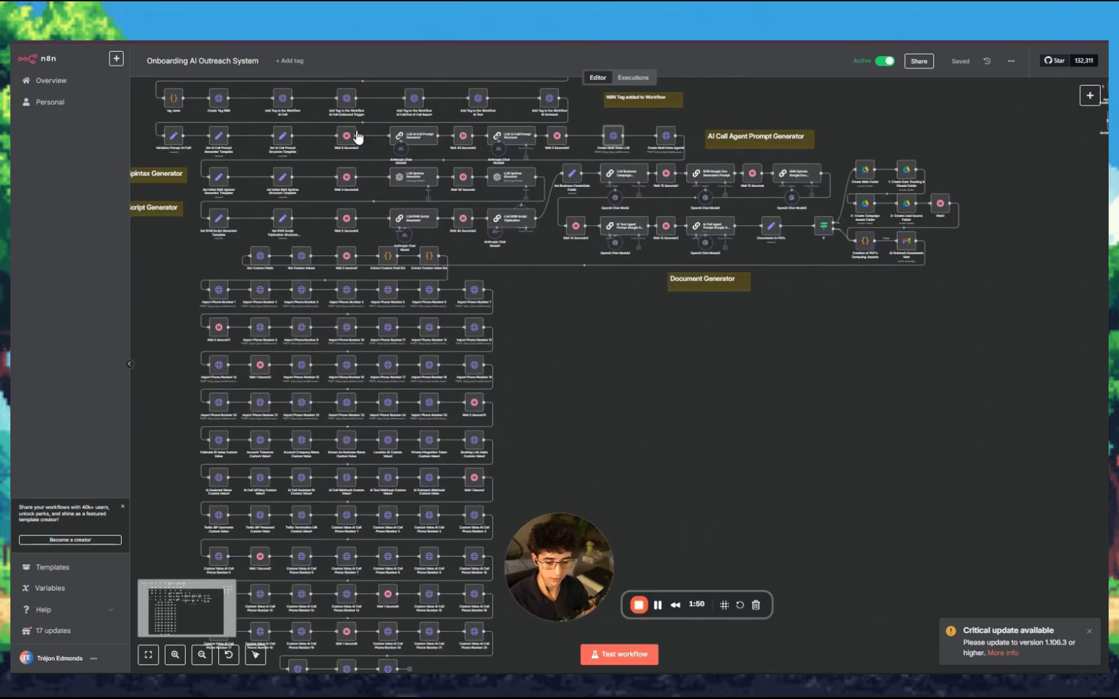
{"action": "scroll", "coordinate": [599, 358], "scroll_direction": "up", "scroll_amount": 5}
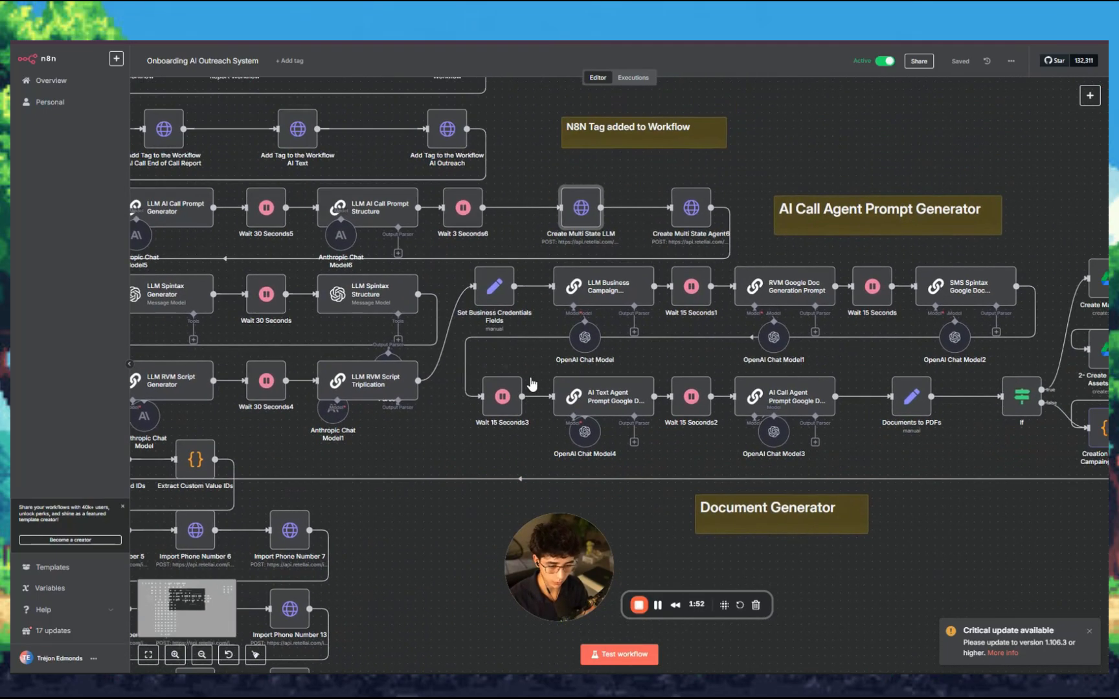
{"action": "scroll", "coordinate": [544, 350], "scroll_direction": "up", "scroll_amount": 2}
{"action": "scroll", "coordinate": [591, 280], "scroll_direction": "up", "scroll_amount": 4}
{"action": "scroll", "coordinate": [601, 252], "scroll_direction": "up", "scroll_amount": 2}
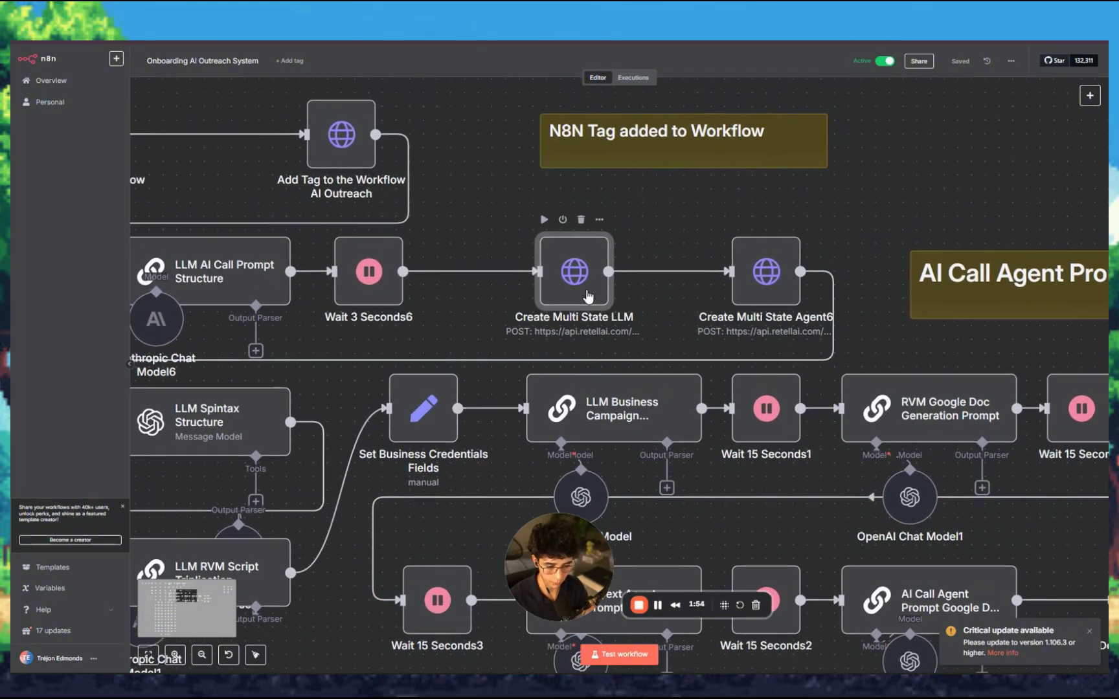
{"action": "scroll", "coordinate": [625, 311], "scroll_direction": "right", "scroll_amount": 4}
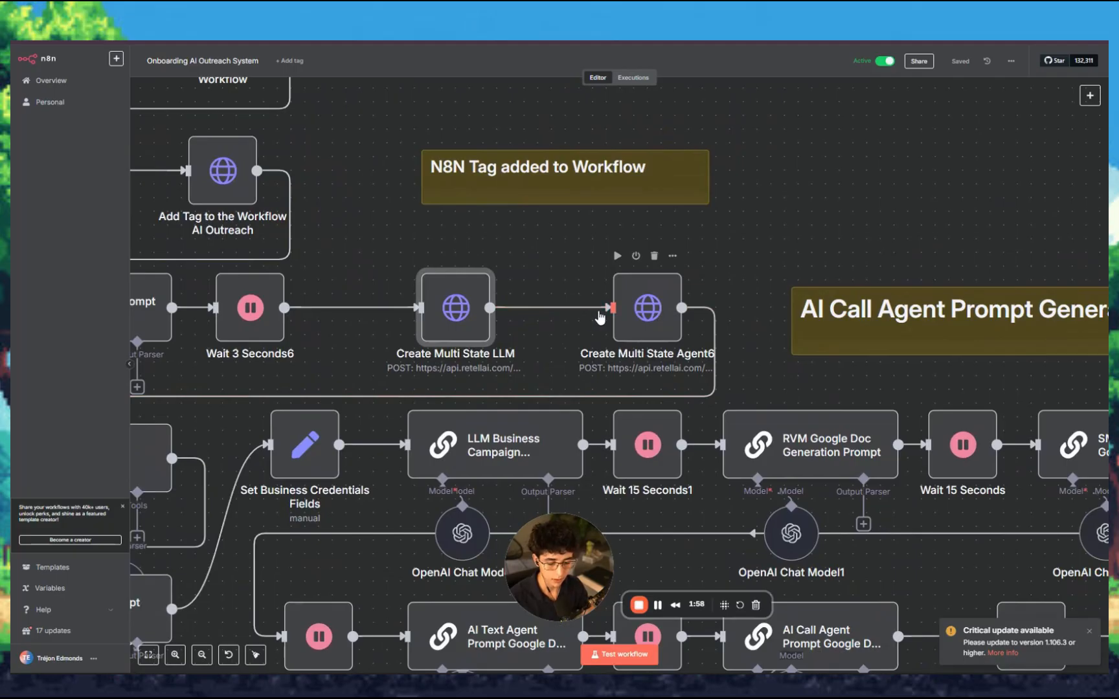
{"action": "scroll", "coordinate": [600, 318], "scroll_direction": "left", "scroll_amount": 3}
{"action": "scroll", "coordinate": [583, 345], "scroll_direction": "right", "scroll_amount": 1}
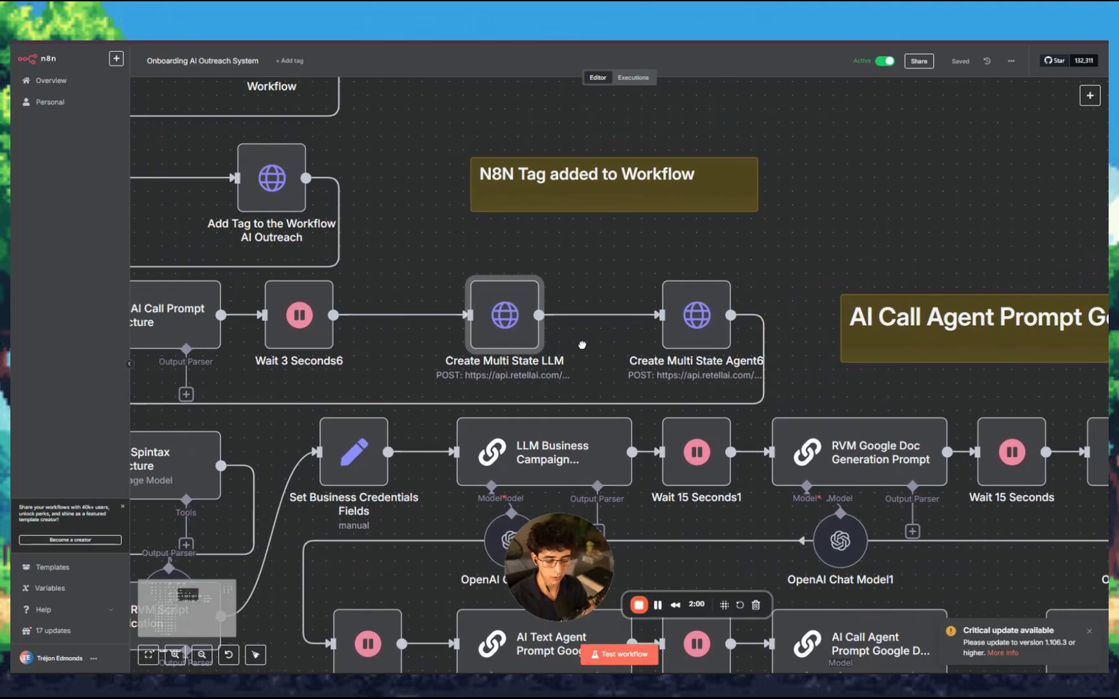
Step: Open the Create Multi State LLM node and expand its raw JSON request body in the full expression editor
{"action": "double_click", "coordinate": [501, 369]}
{"action": "scroll", "coordinate": [512, 357], "scroll_direction": "down", "scroll_amount": 3}
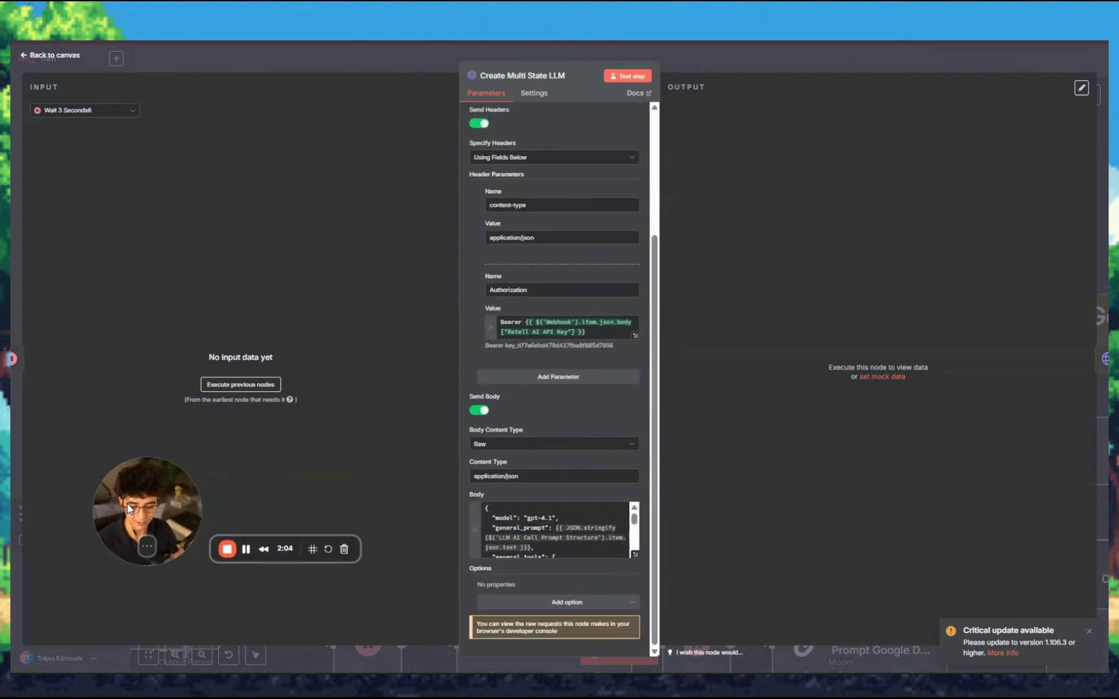
{"action": "scroll", "coordinate": [621, 537], "scroll_direction": "down", "scroll_amount": 5}
{"action": "left_click", "coordinate": [635, 556]}
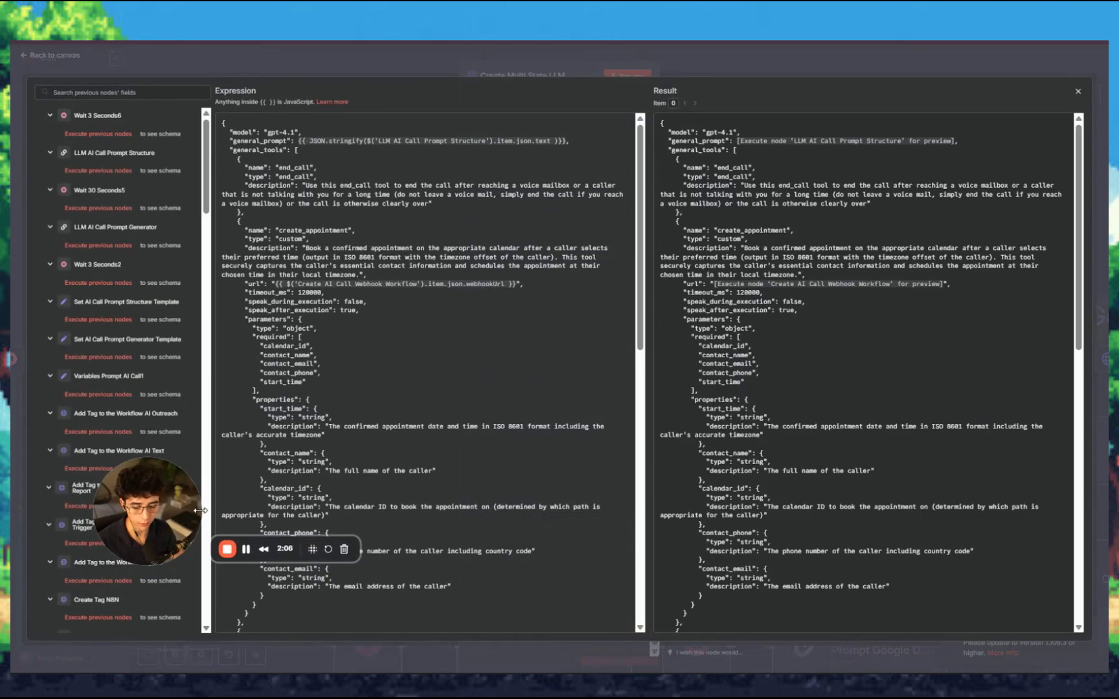
{"action": "left_click_drag", "start_coordinate": [45, 71], "coordinate": [812, 320]}
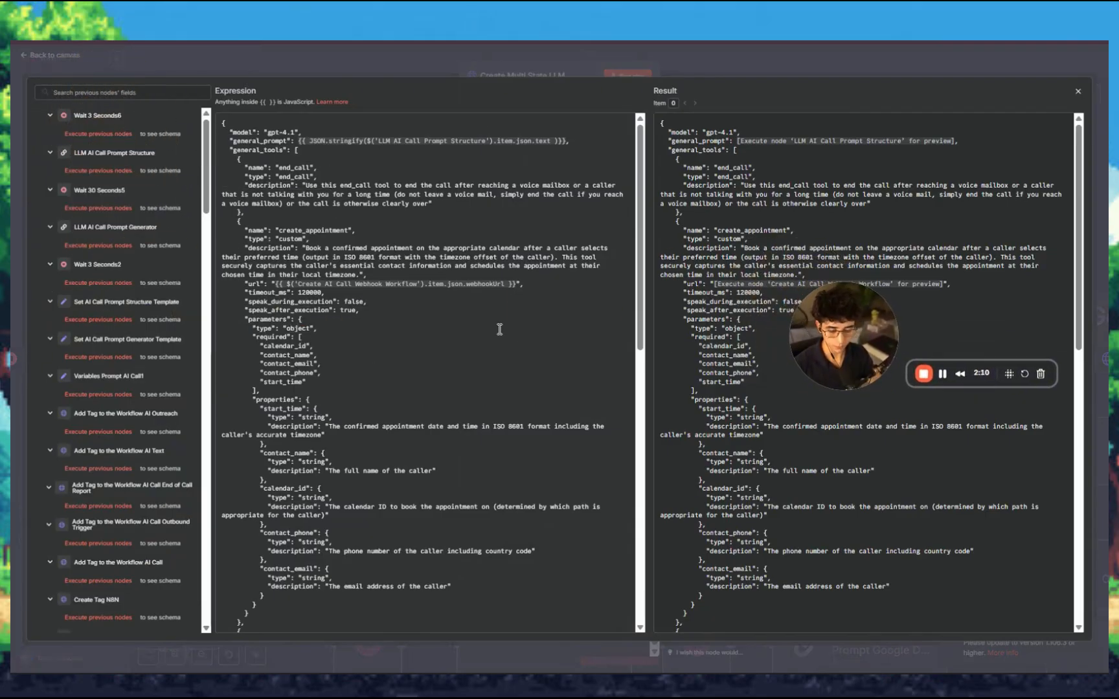
Step: Read through the body's general_tools definitions, from create_appointment and get_free_slots to send_message and the begin_message
{"action": "scroll", "coordinate": [551, 337], "scroll_direction": "down", "scroll_amount": 12}
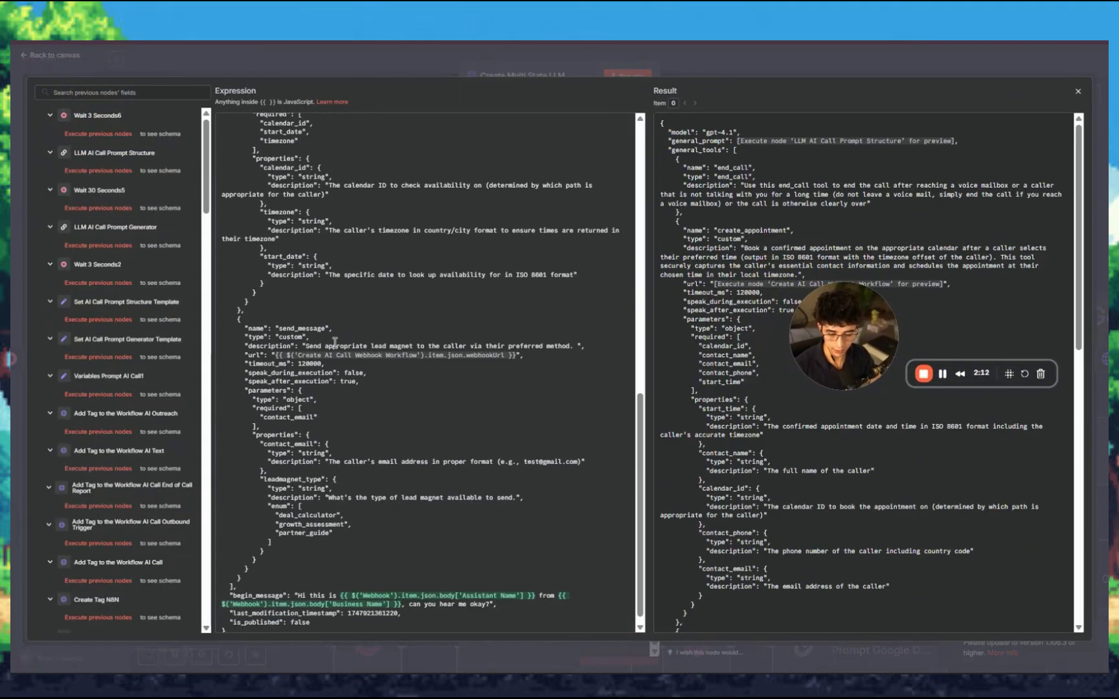
{"action": "scroll", "coordinate": [324, 330], "scroll_direction": "up", "scroll_amount": 10}
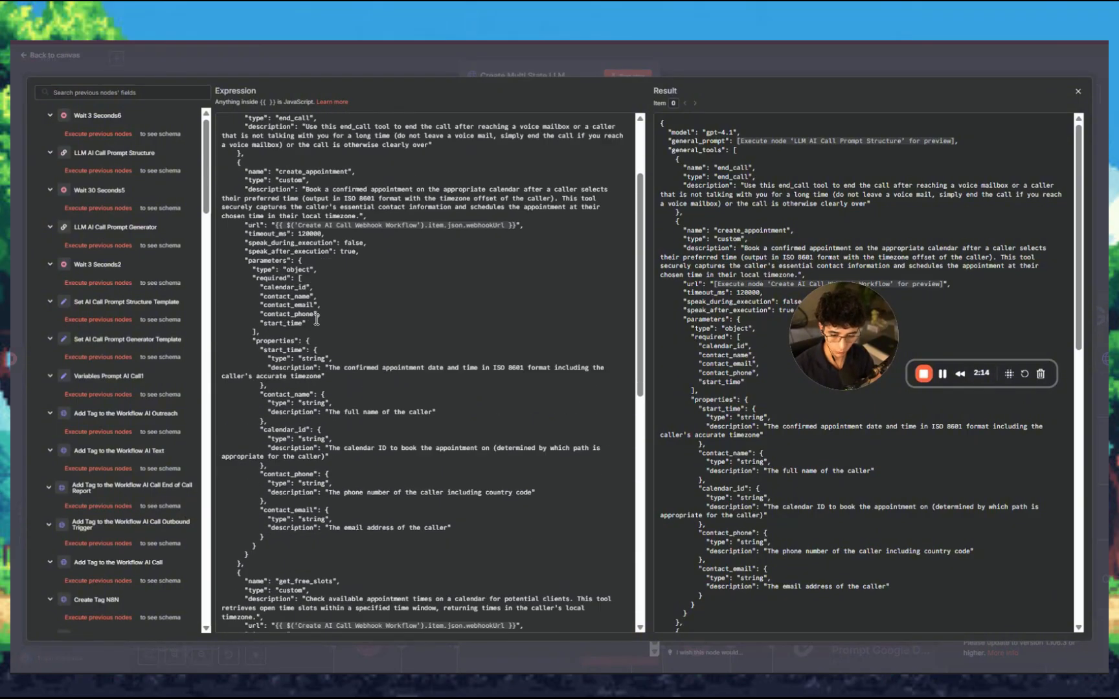
{"action": "scroll", "coordinate": [317, 319], "scroll_direction": "down", "scroll_amount": 10}
{"action": "scroll", "coordinate": [311, 570], "scroll_direction": "up", "scroll_amount": 10}
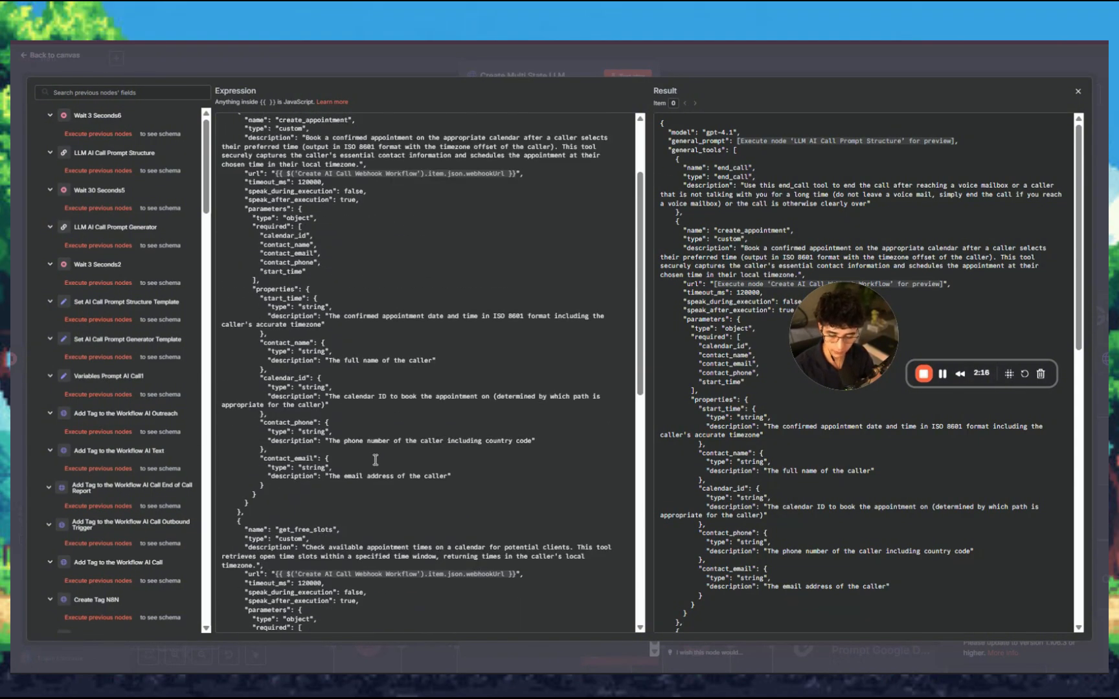
{"action": "scroll", "coordinate": [375, 457], "scroll_direction": "down", "scroll_amount": 6}
{"action": "scroll", "coordinate": [336, 421], "scroll_direction": "up", "scroll_amount": 8}
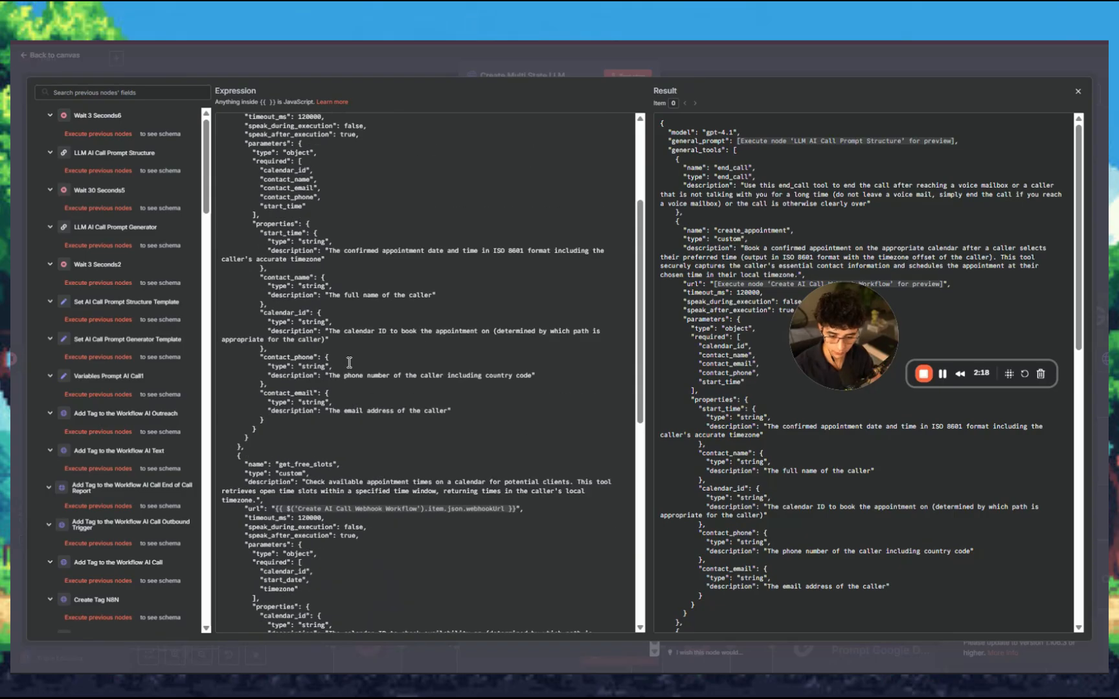
{"action": "scroll", "coordinate": [397, 284], "scroll_direction": "down", "scroll_amount": 10}
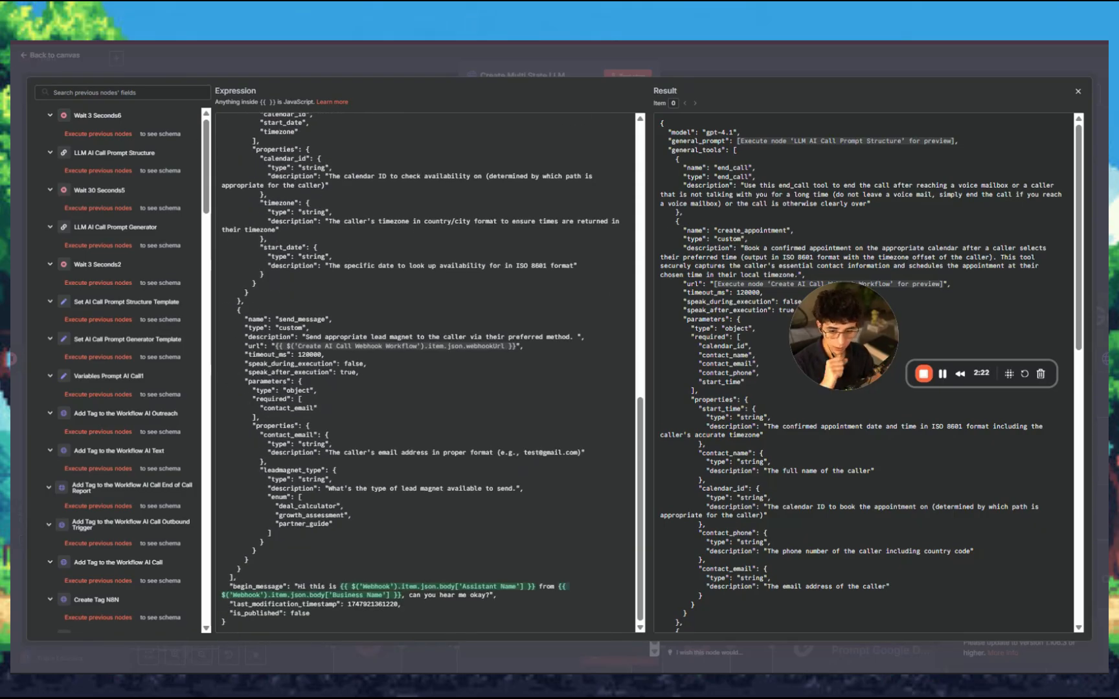
Step: Switch to the Retell AI agent editor and highlight update_contact in the agent's list of functions
{"action": "left_click", "coordinate": [195, 41]}
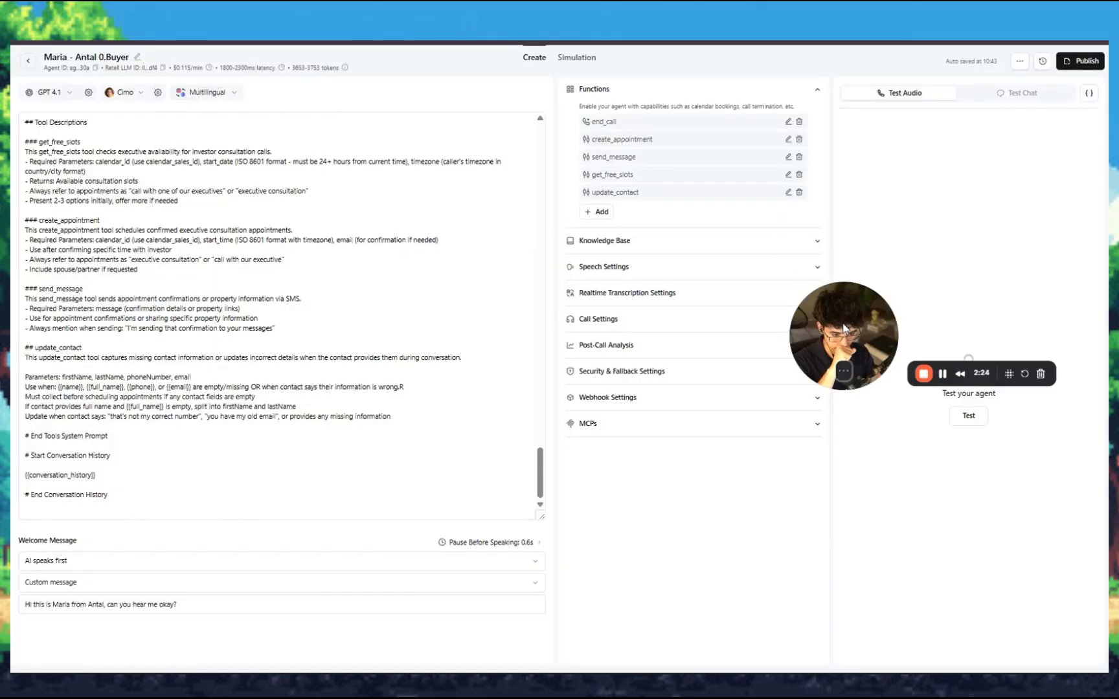
{"action": "left_click_drag", "start_coordinate": [844, 336], "coordinate": [311, 326]}
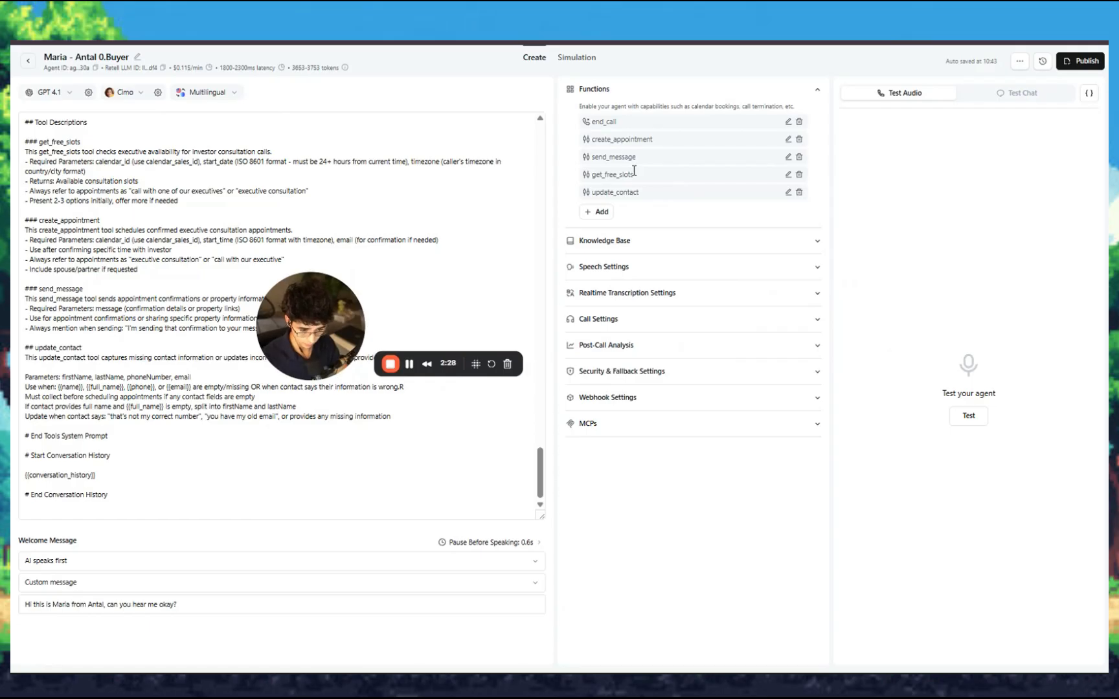
{"action": "left_click_drag", "start_coordinate": [640, 192], "coordinate": [588, 202]}
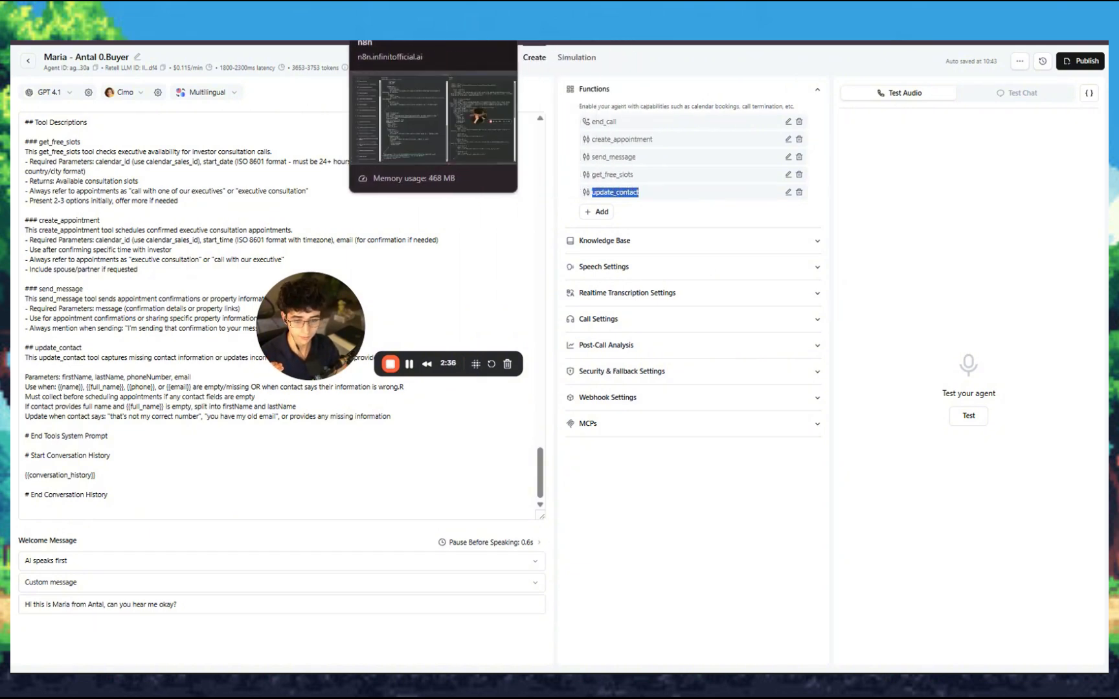
Step: Return to n8n and check the Create Multi State LLM body for an update_contact tool definition
{"action": "left_click", "coordinate": [405, 28]}
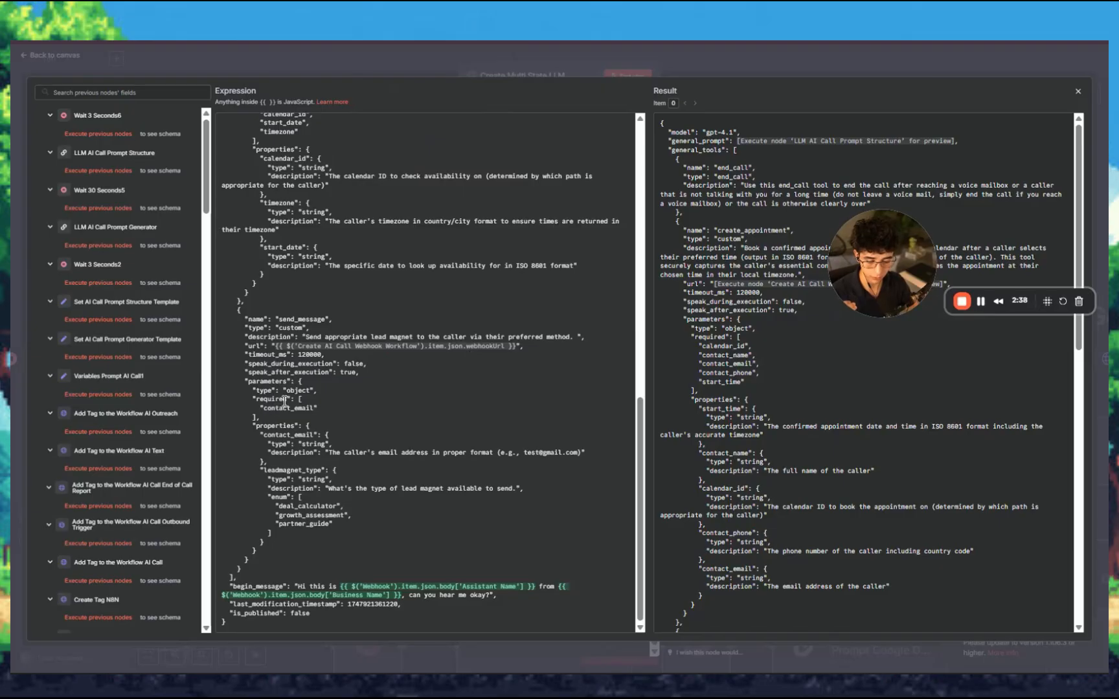
{"action": "scroll", "coordinate": [285, 401], "scroll_direction": "up", "scroll_amount": 15}
{"action": "scroll", "coordinate": [158, 495], "scroll_direction": "down", "scroll_amount": 5}
{"action": "scroll", "coordinate": [312, 385], "scroll_direction": "down", "scroll_amount": 5}
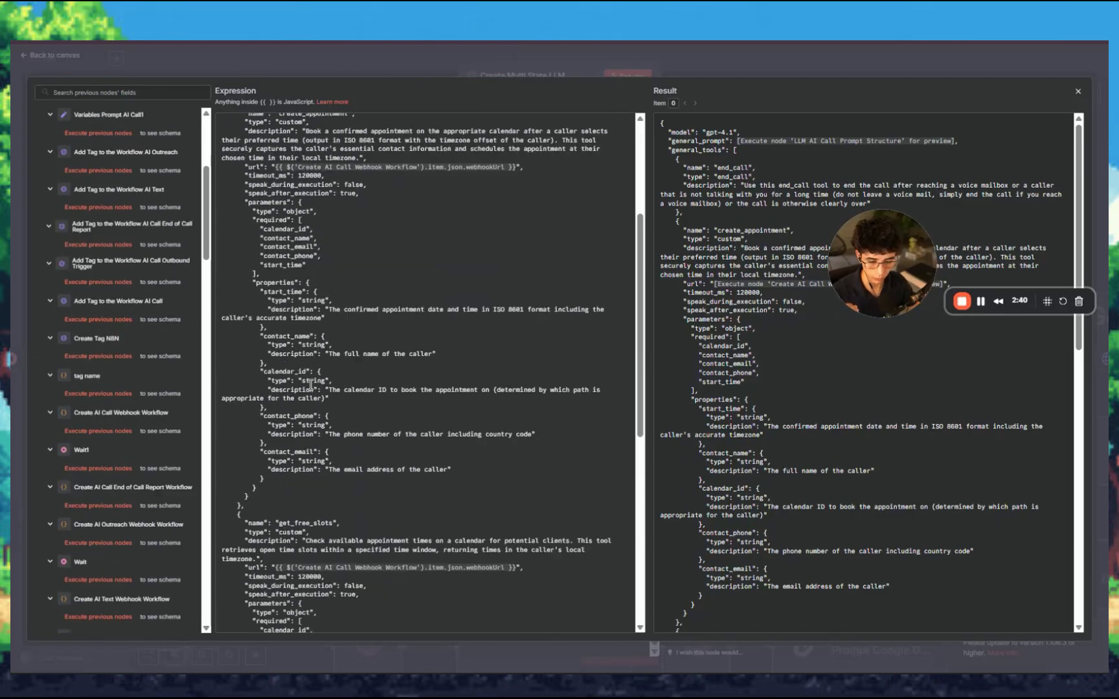
{"action": "scroll", "coordinate": [311, 385], "scroll_direction": "up", "scroll_amount": 5}
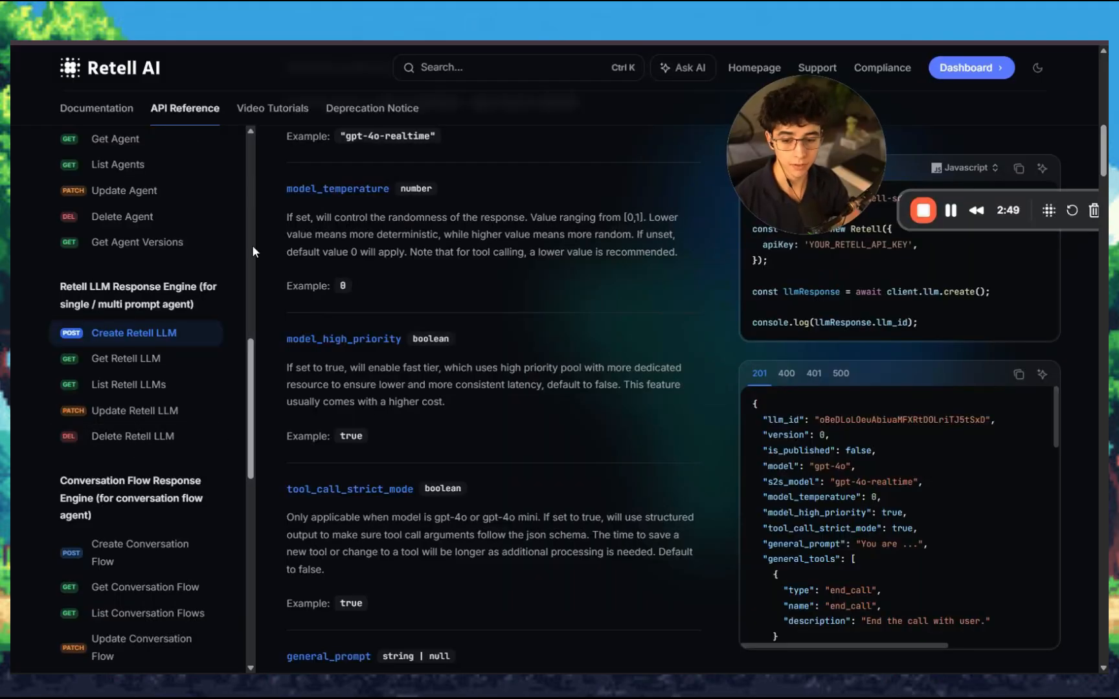
Step: Review the Retell LLM endpoints and the model parameters of Create Retell LLM in the Retell AI API reference
{"action": "scroll", "coordinate": [194, 240], "scroll_direction": "down", "scroll_amount": 3}
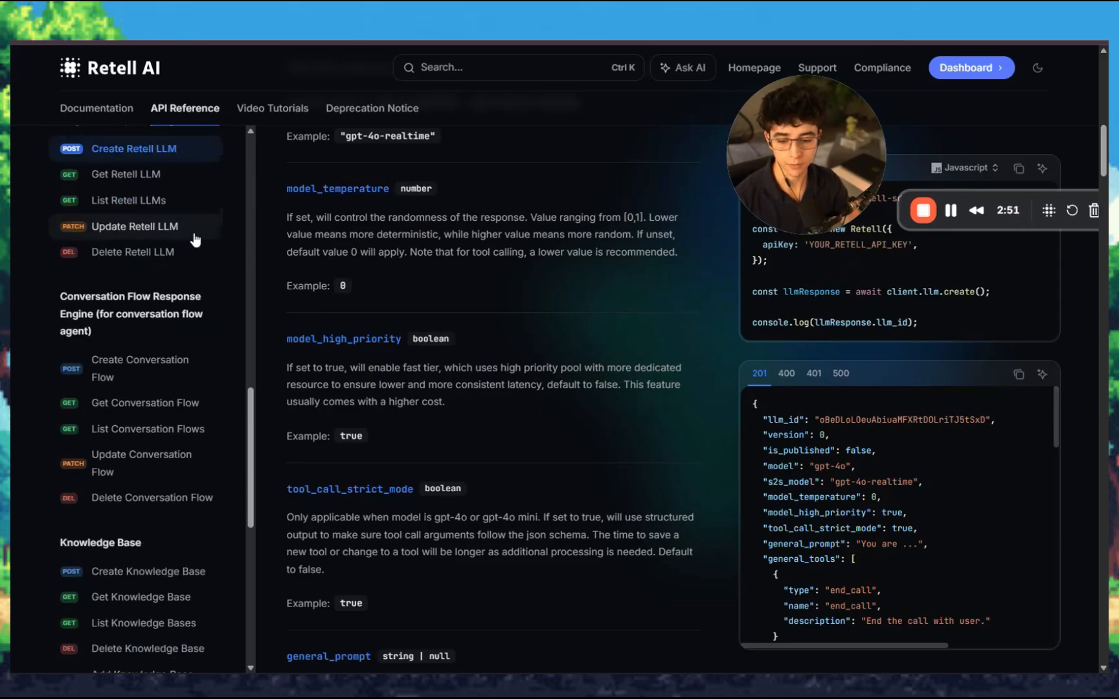
{"action": "scroll", "coordinate": [148, 421], "scroll_direction": "up", "scroll_amount": 4}
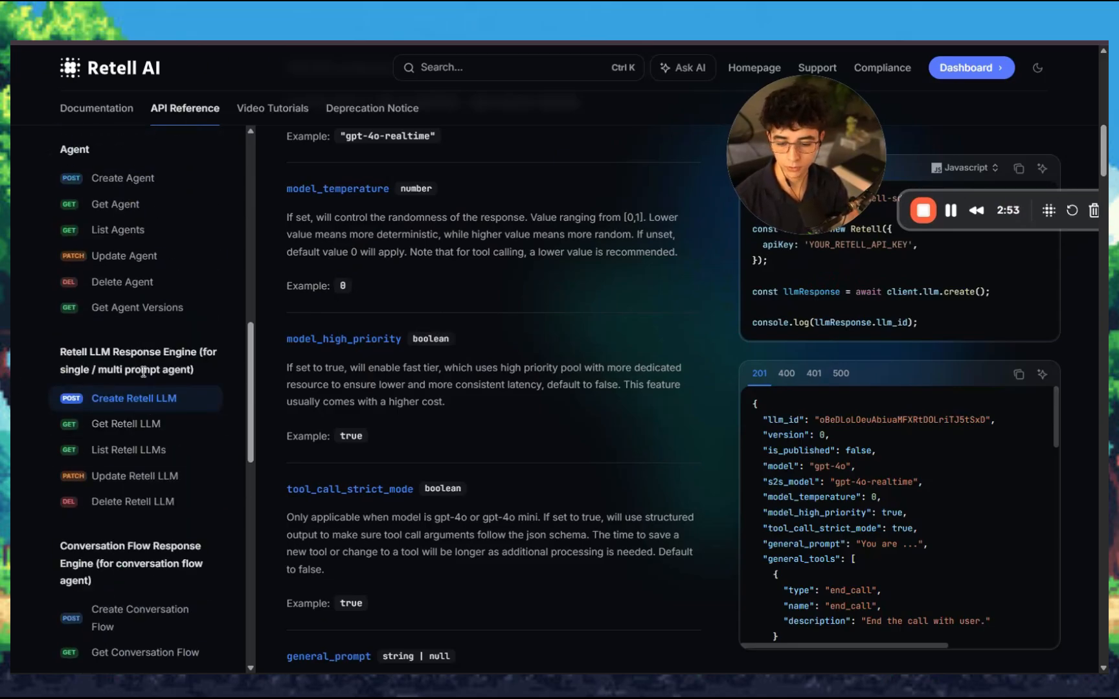
{"action": "scroll", "coordinate": [473, 372], "scroll_direction": "down", "scroll_amount": 4}
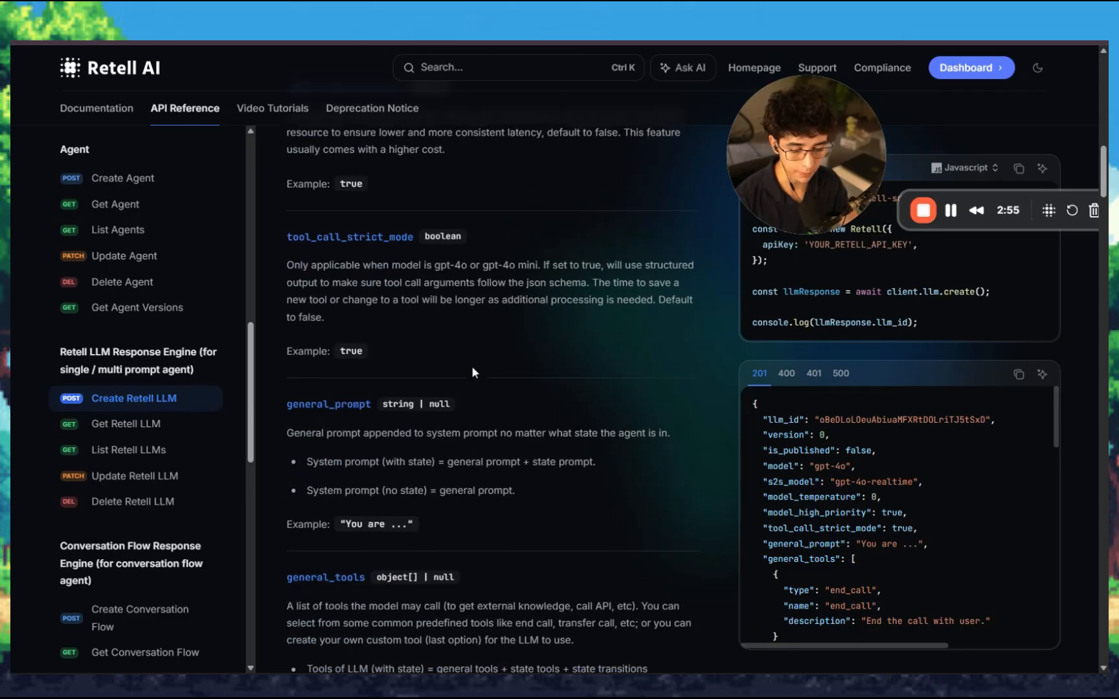
{"action": "scroll", "coordinate": [474, 372], "scroll_direction": "down", "scroll_amount": 1}
{"action": "scroll", "coordinate": [400, 389], "scroll_direction": "up", "scroll_amount": 5}
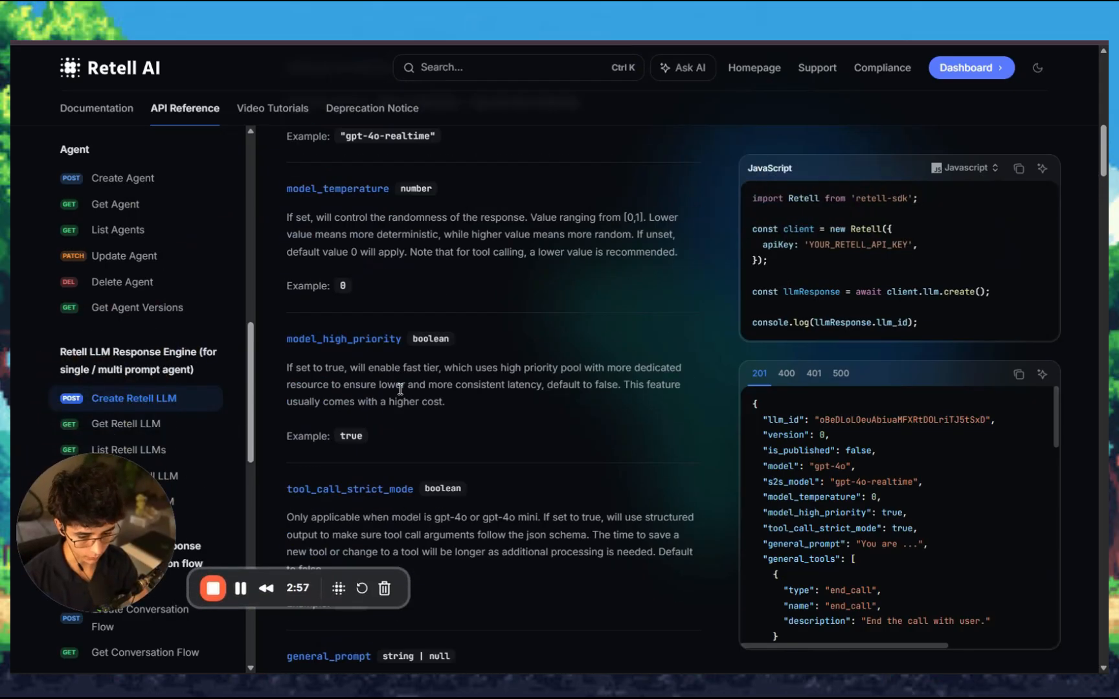
{"action": "scroll", "coordinate": [401, 389], "scroll_direction": "up", "scroll_amount": 4}
{"action": "scroll", "coordinate": [415, 396], "scroll_direction": "down", "scroll_amount": 4}
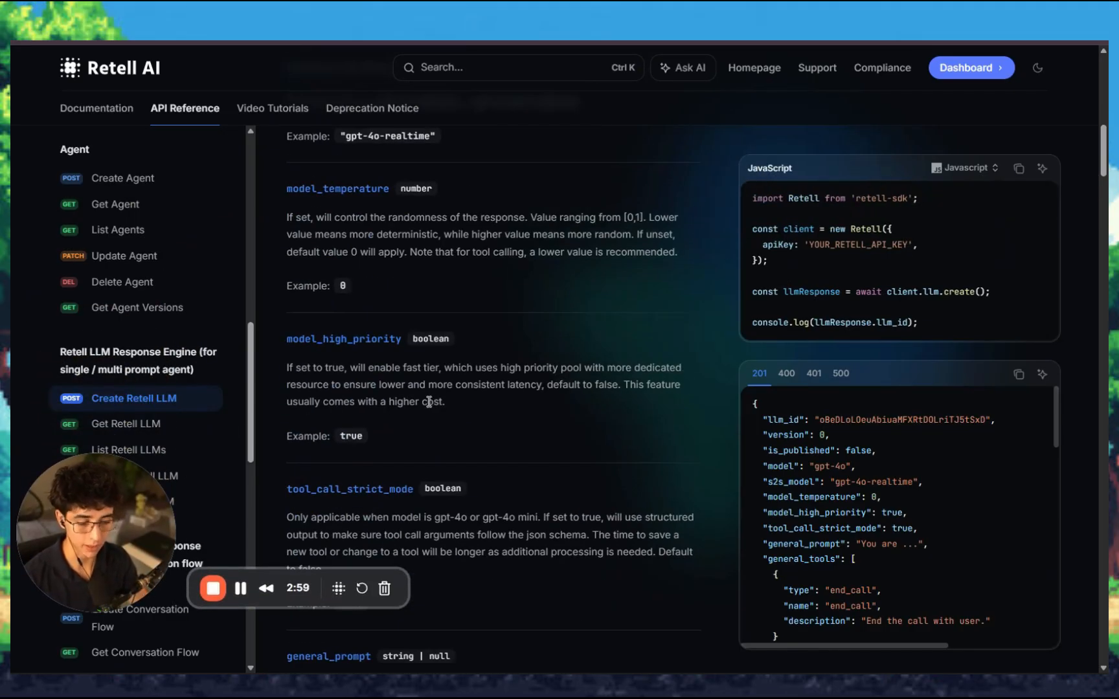
Step: Read the general_prompt and general_tools parameter descriptions in the Create Retell LLM reference
{"action": "scroll", "coordinate": [429, 395], "scroll_direction": "down", "scroll_amount": 3}
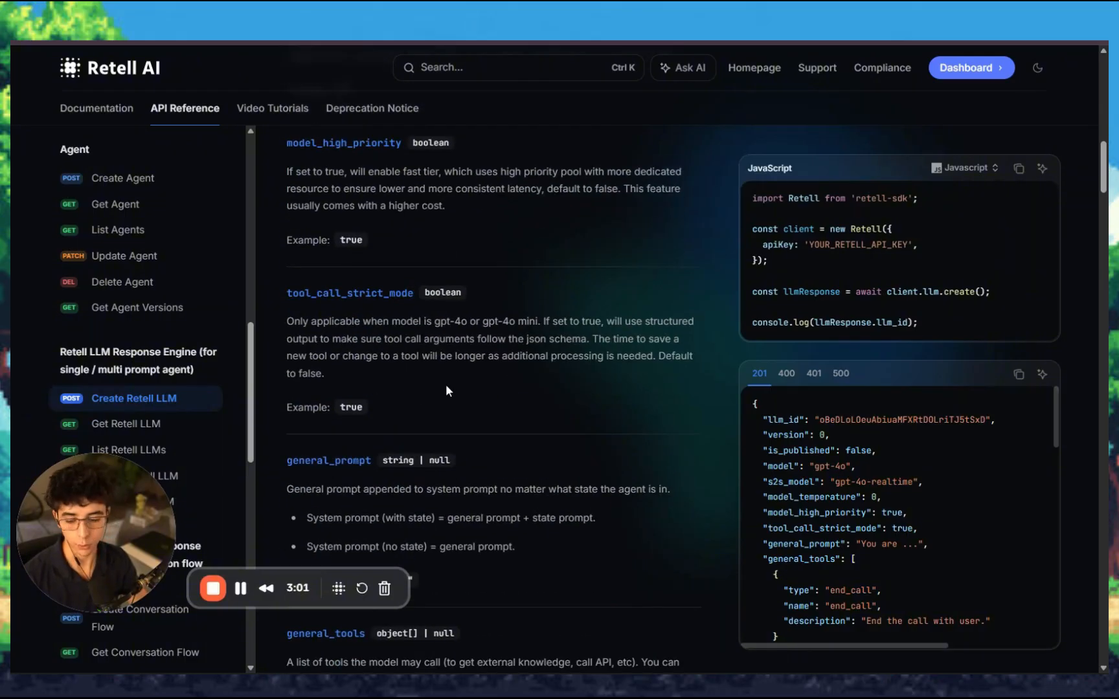
{"action": "scroll", "coordinate": [457, 374], "scroll_direction": "down", "scroll_amount": 2}
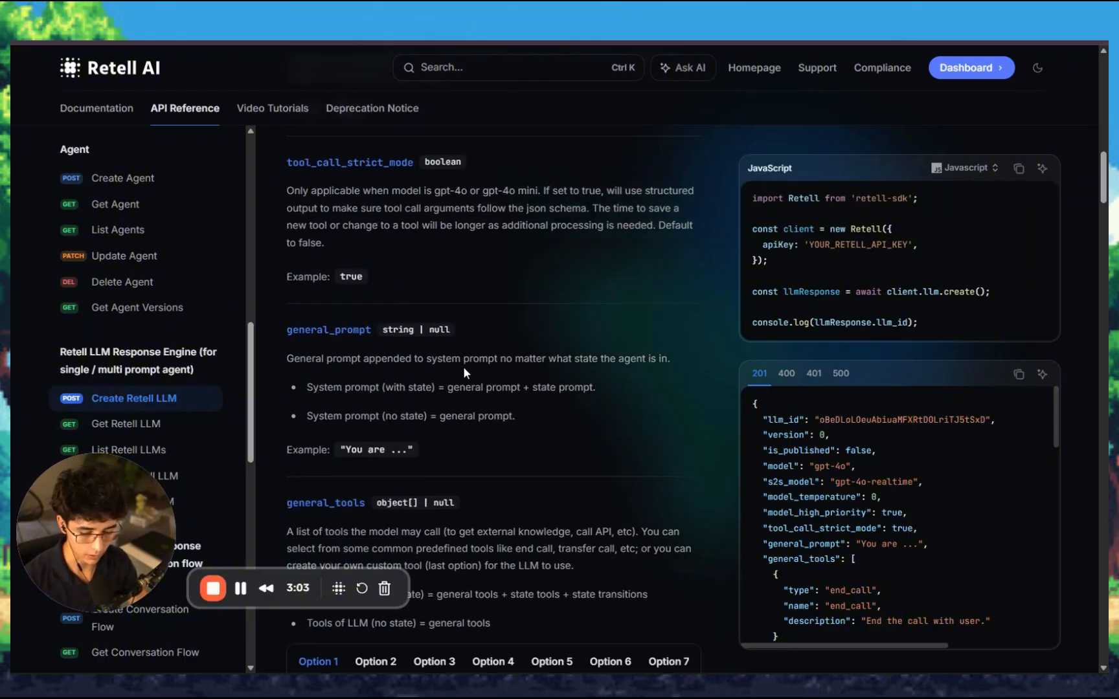
{"action": "scroll", "coordinate": [438, 316], "scroll_direction": "down", "scroll_amount": 3}
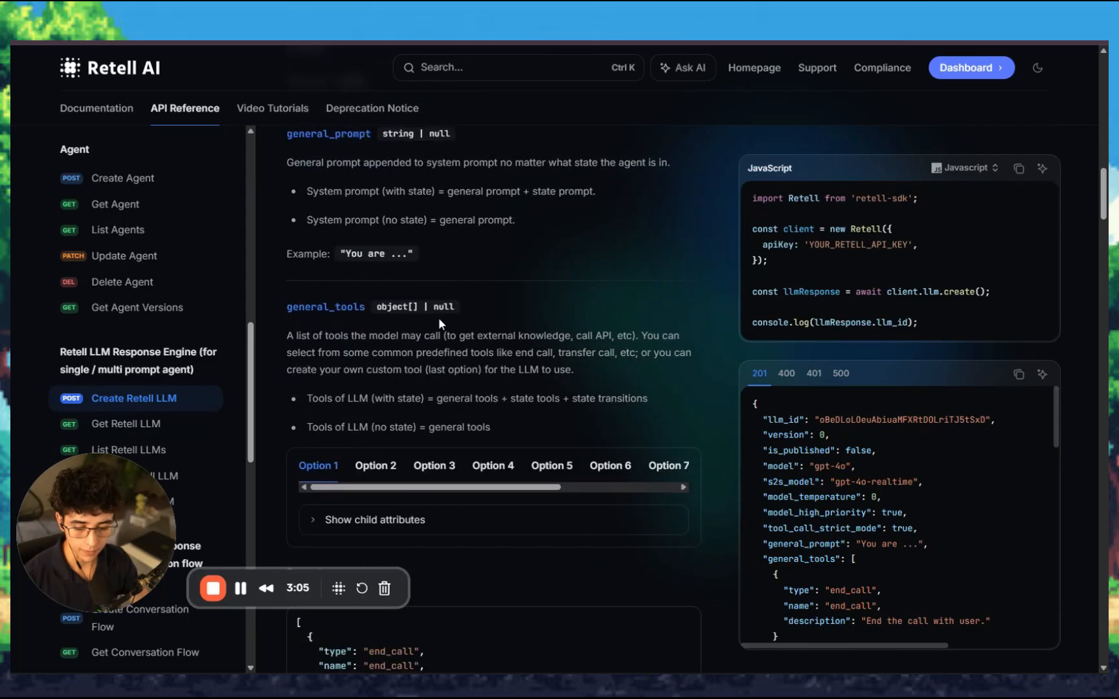
{"action": "scroll", "coordinate": [438, 318], "scroll_direction": "down", "scroll_amount": 3}
{"action": "scroll", "coordinate": [463, 329], "scroll_direction": "up", "scroll_amount": 5}
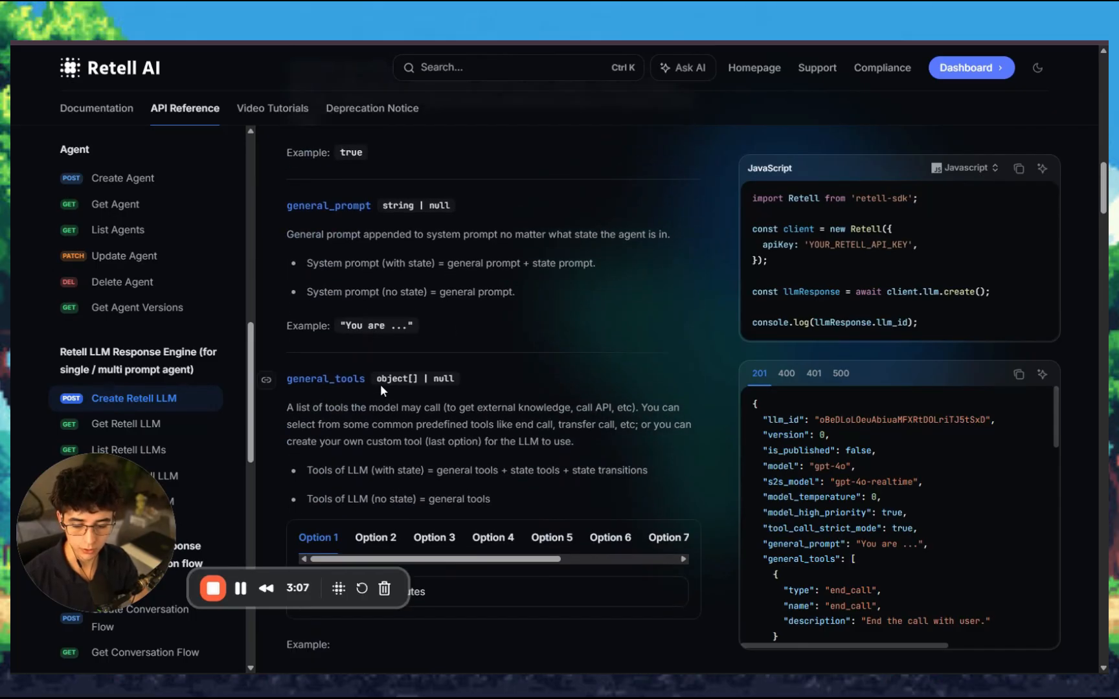
{"action": "scroll", "coordinate": [492, 389], "scroll_direction": "down", "scroll_amount": 3}
Step: Switch back to n8n and compare the request body's tool URLs, required parameters and properties with the API reference
{"action": "left_click", "coordinate": [362, 37]}
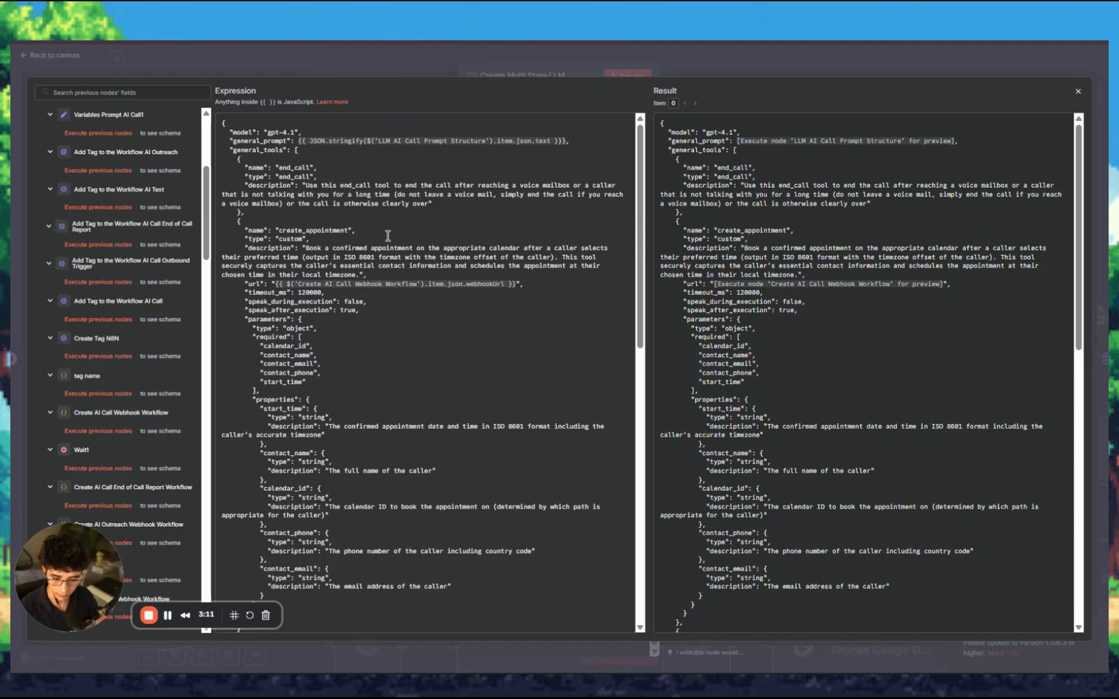
{"action": "scroll", "coordinate": [343, 252], "scroll_direction": "down", "scroll_amount": 2}
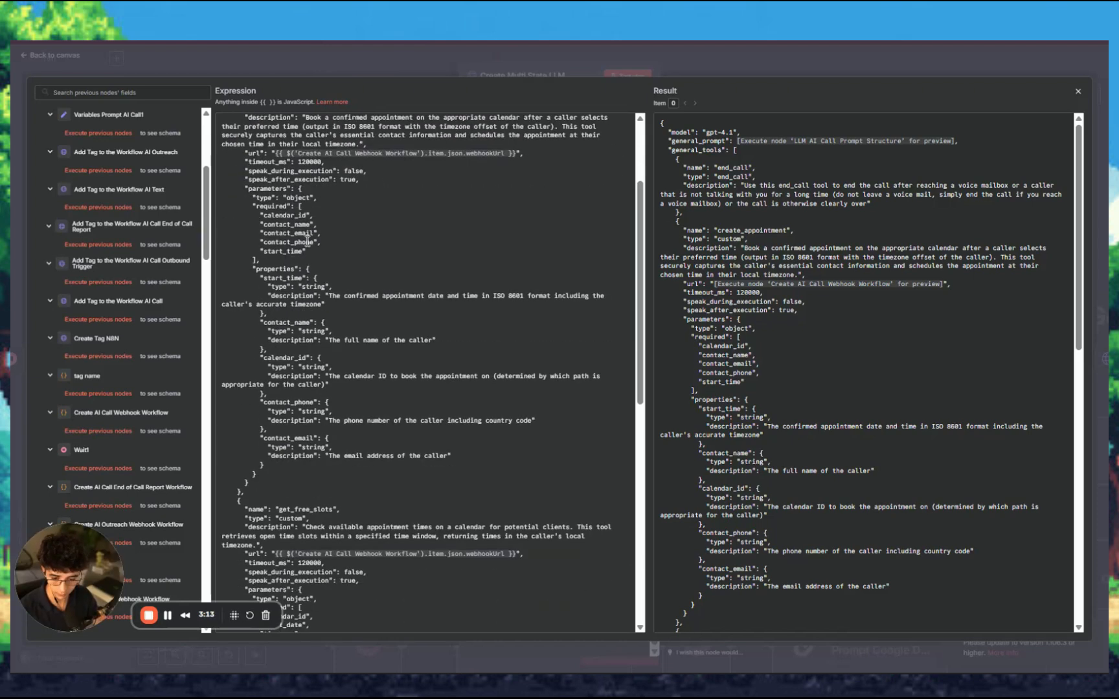
{"action": "scroll", "coordinate": [307, 241], "scroll_direction": "up", "scroll_amount": 2}
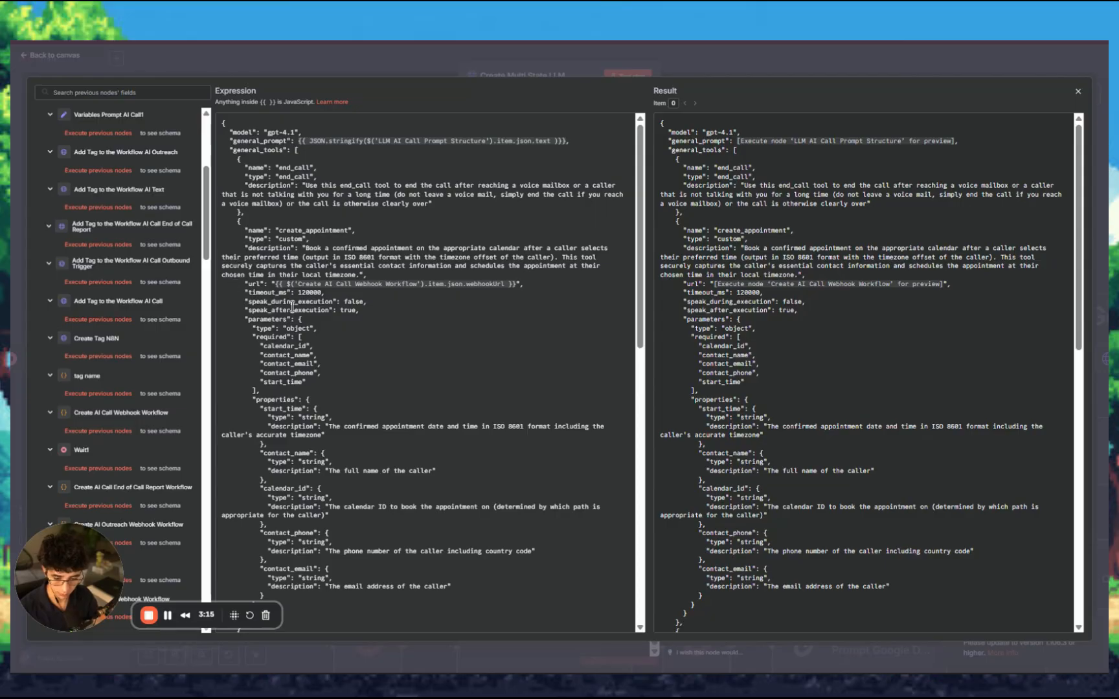
{"action": "scroll", "coordinate": [257, 363], "scroll_direction": "down", "scroll_amount": 5}
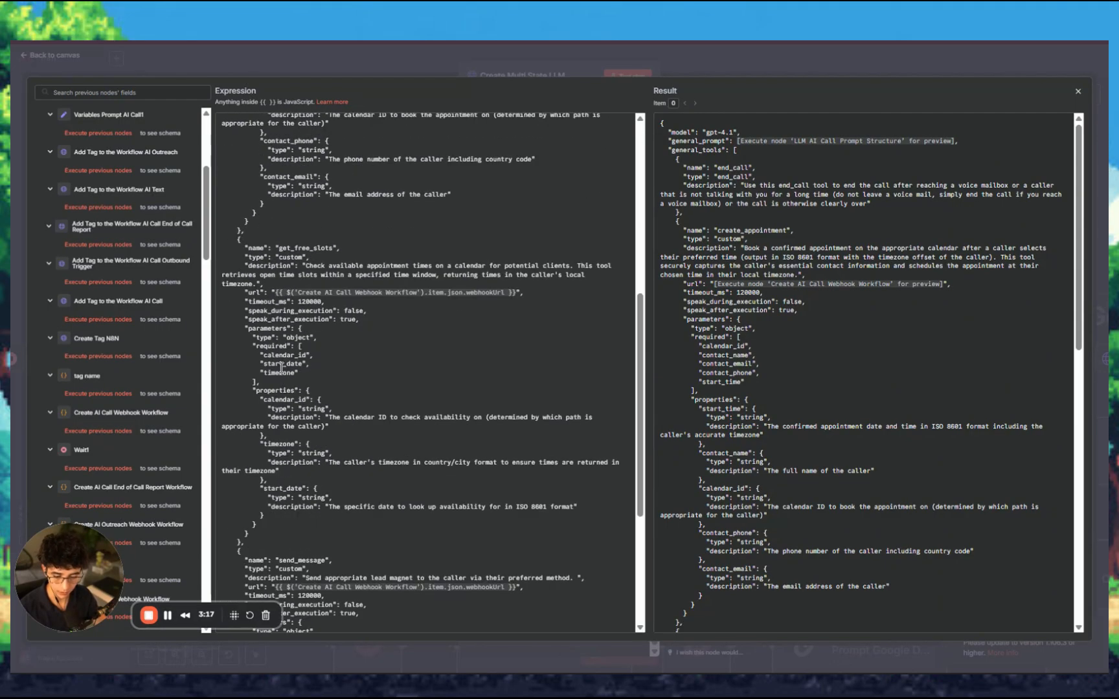
{"action": "scroll", "coordinate": [266, 410], "scroll_direction": "down", "scroll_amount": 5}
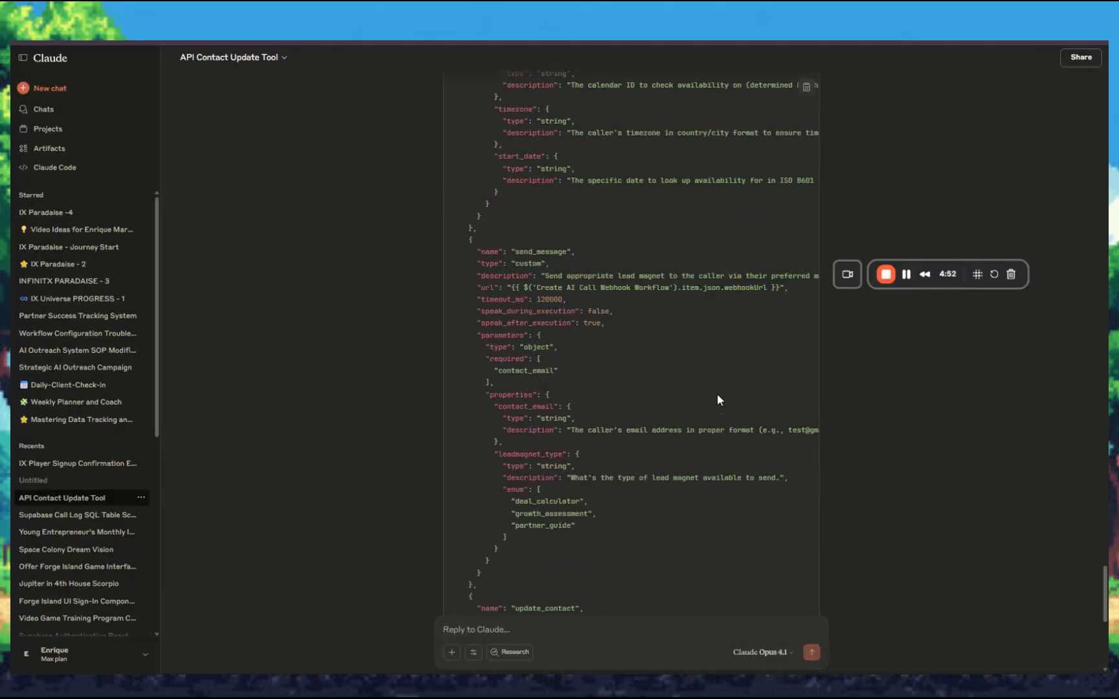
{"action": "scroll", "coordinate": [717, 397], "scroll_direction": "up", "scroll_amount": 4}
{"action": "left_click", "coordinate": [847, 274]}
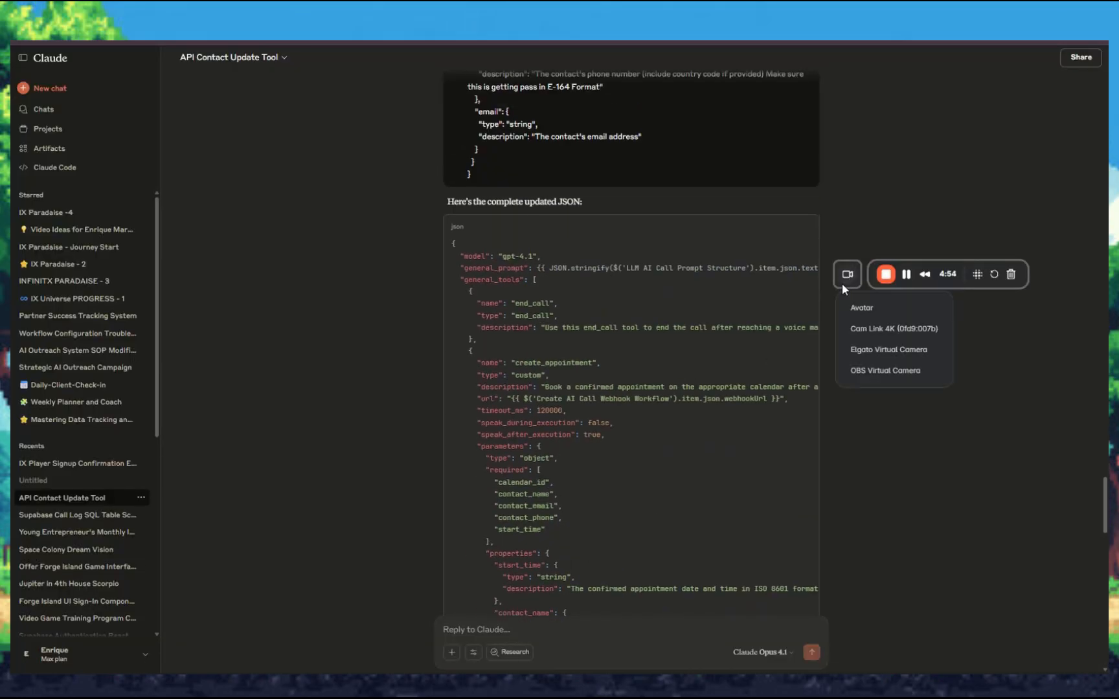
{"action": "left_click", "coordinate": [861, 313]}
{"action": "left_click_drag", "start_coordinate": [993, 274], "coordinate": [189, 254]}
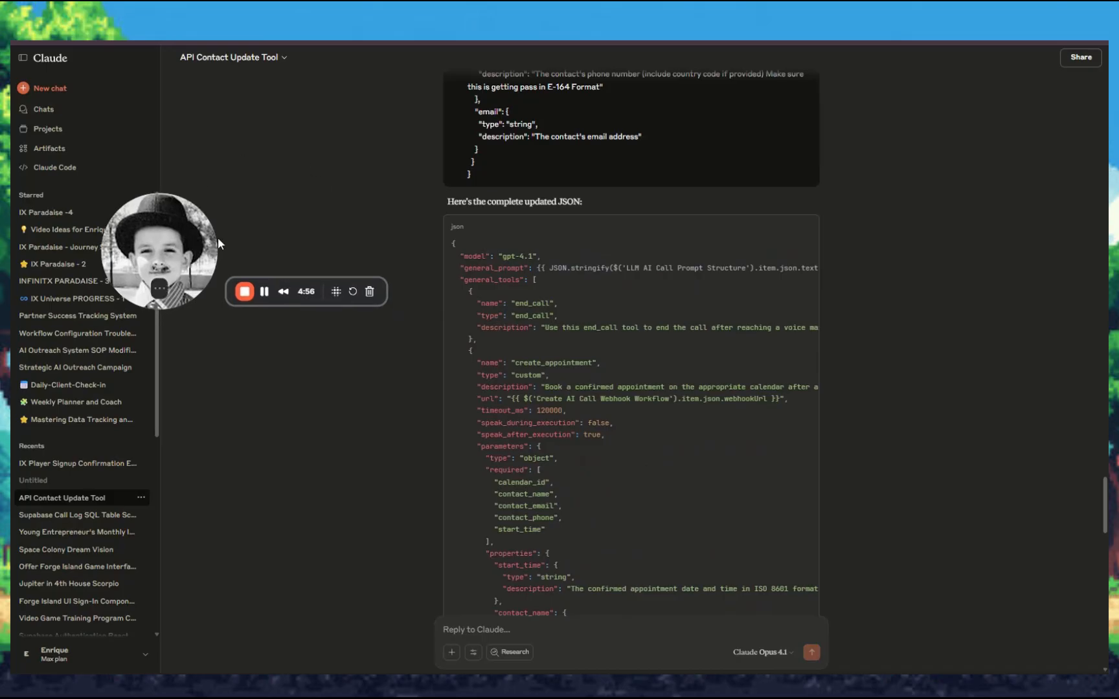
Step: Collapse the chat sidebar and inspect the pasted onboarding JSON attached to the update_contact request in Claude
{"action": "left_click", "coordinate": [22, 58]}
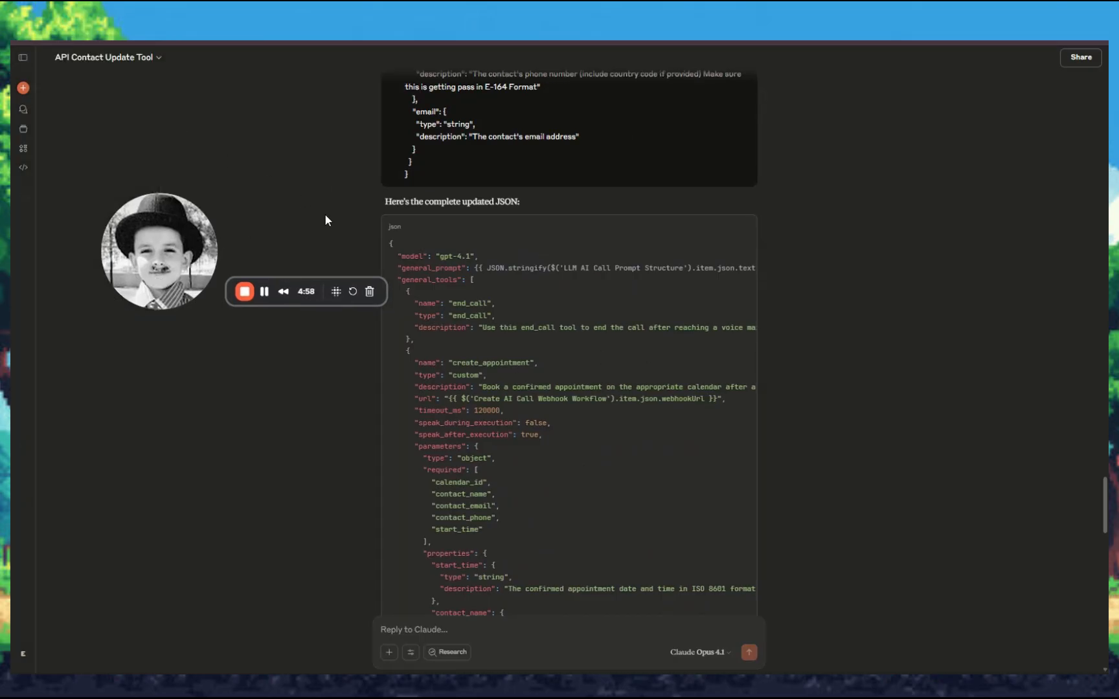
{"action": "left_click_drag", "start_coordinate": [173, 246], "coordinate": [90, 279]}
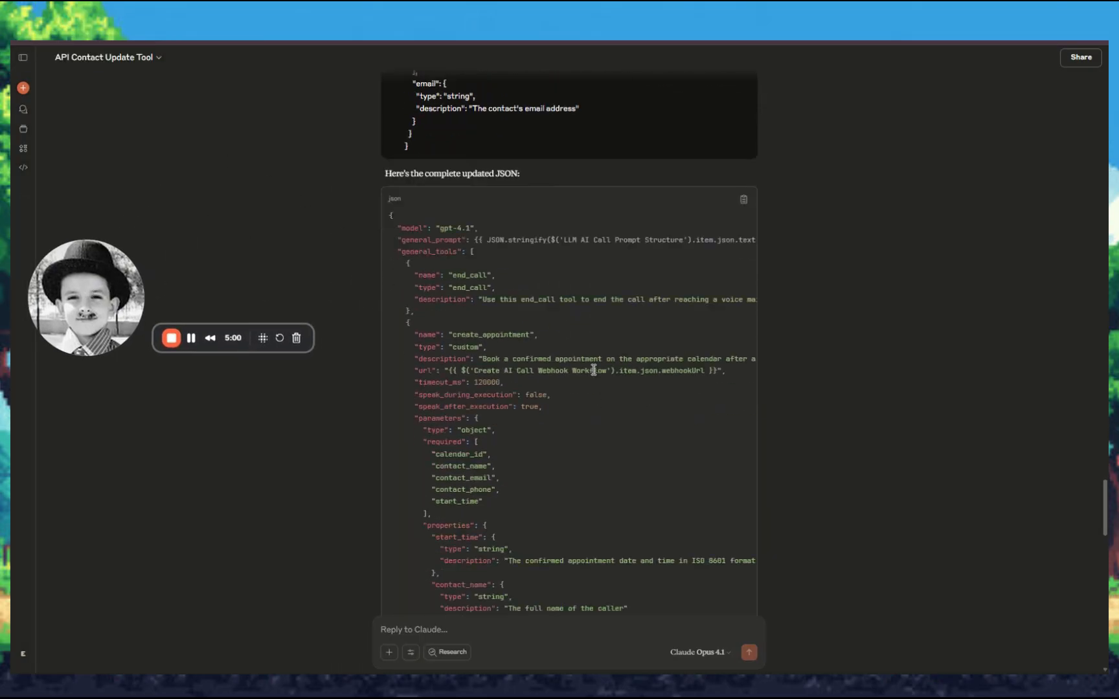
{"action": "scroll", "coordinate": [589, 368], "scroll_direction": "up", "scroll_amount": 6}
{"action": "scroll", "coordinate": [590, 368], "scroll_direction": "down", "scroll_amount": 3}
{"action": "scroll", "coordinate": [590, 378], "scroll_direction": "up", "scroll_amount": 15}
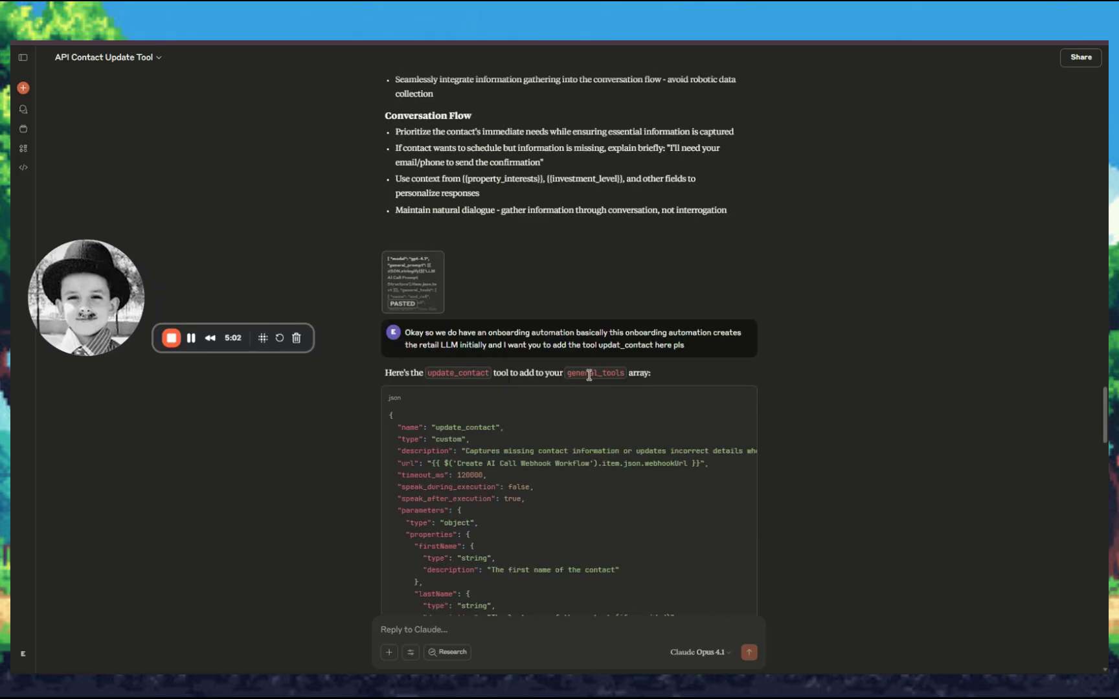
{"action": "left_click", "coordinate": [421, 275]}
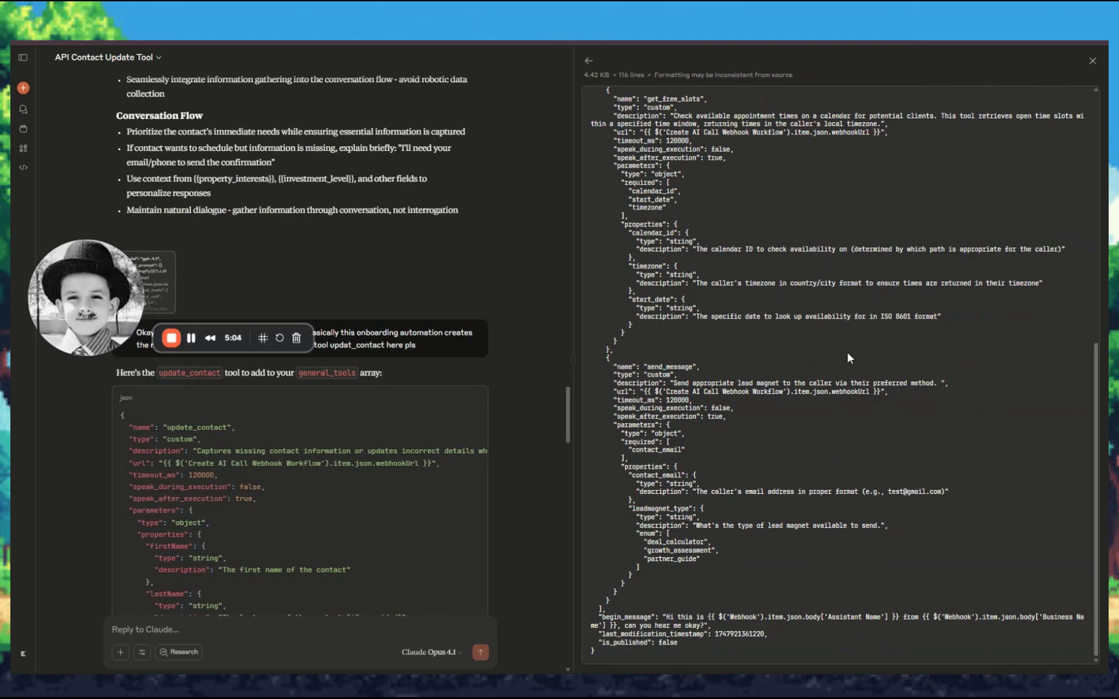
{"action": "left_click", "coordinate": [585, 62]}
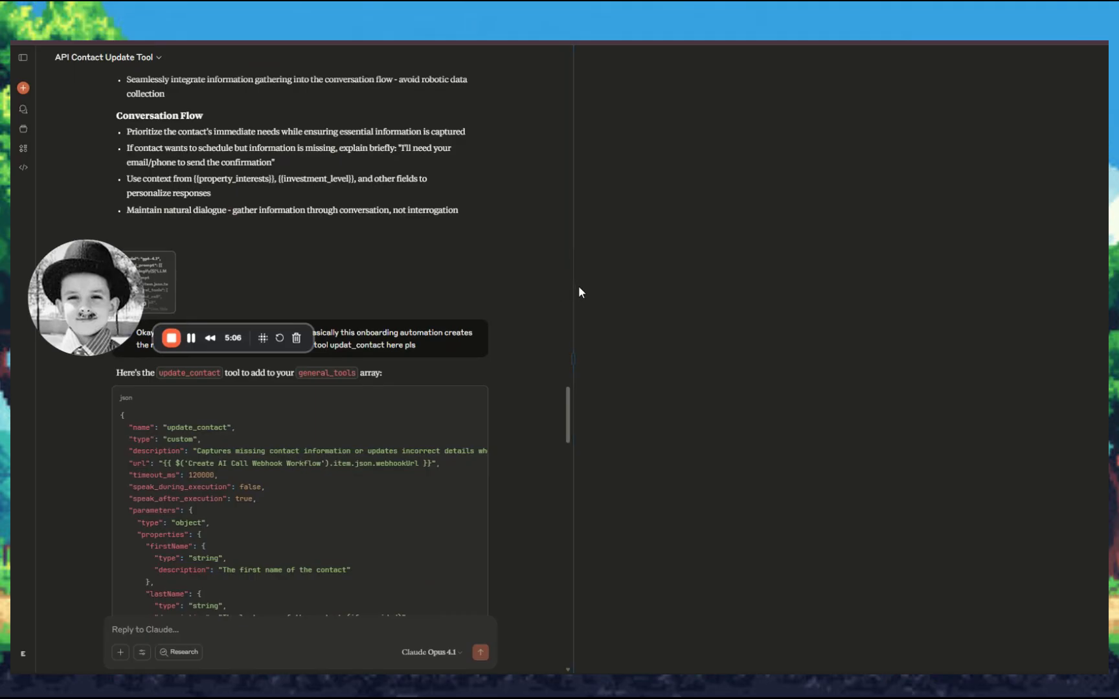
Step: Review the generated update_contact tool definition for the general_tools array, including its name, url and parameter properties
{"action": "scroll", "coordinate": [690, 295], "scroll_direction": "down", "scroll_amount": 7}
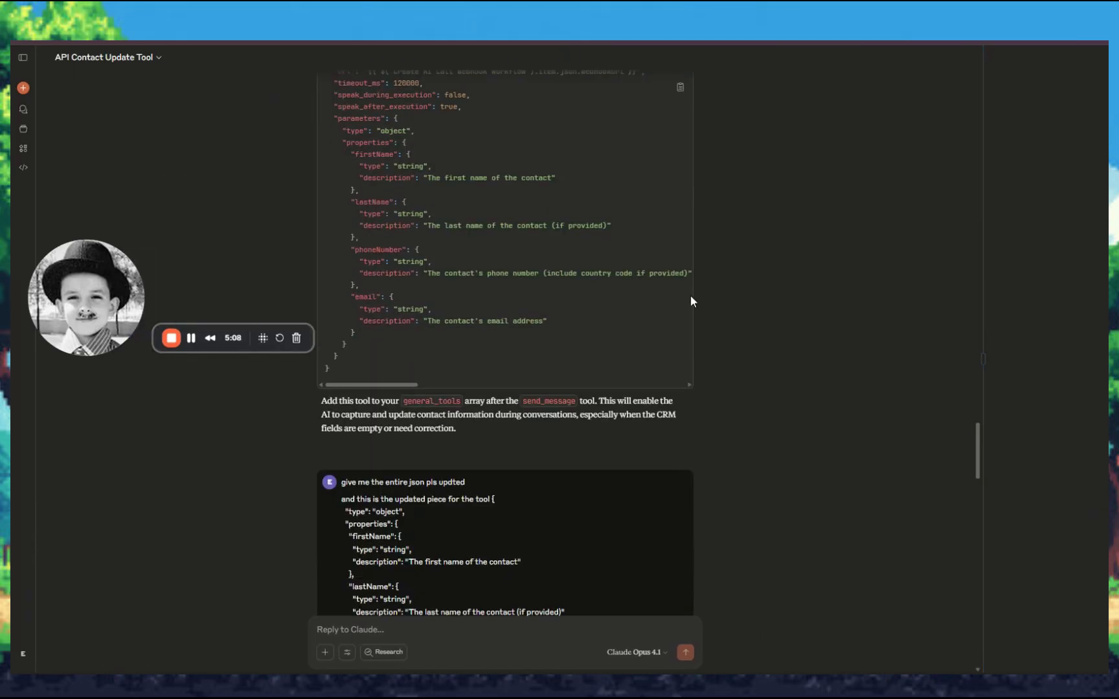
{"action": "scroll", "coordinate": [388, 344], "scroll_direction": "up", "scroll_amount": 5}
{"action": "left_click_drag", "start_coordinate": [89, 299], "coordinate": [75, 303]}
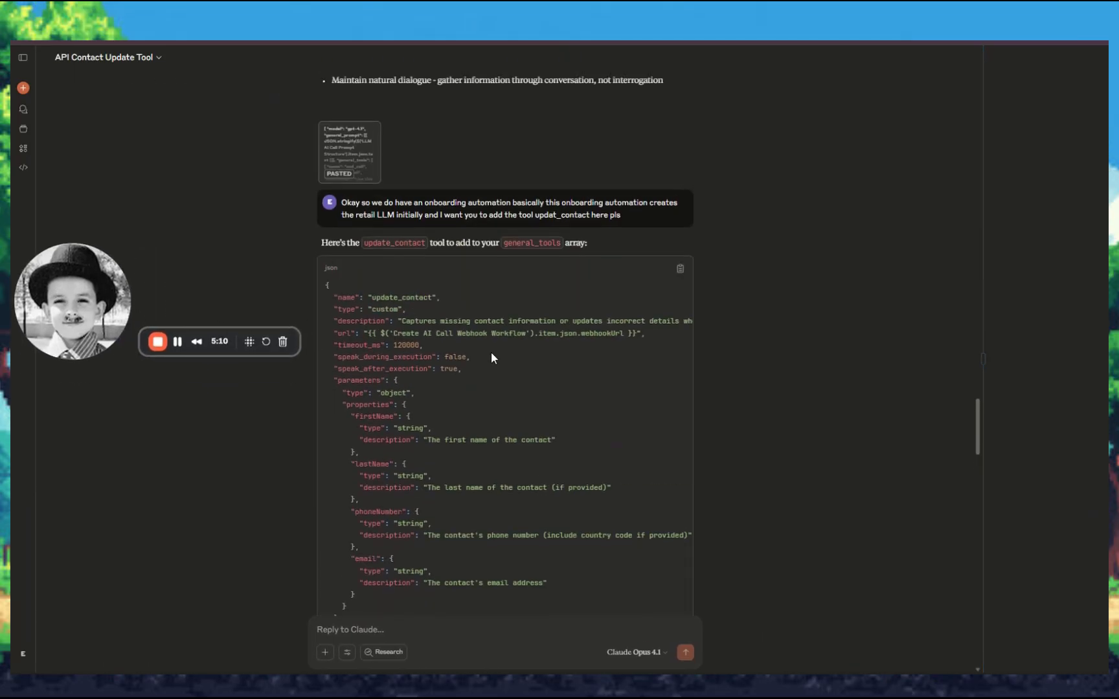
{"action": "scroll", "coordinate": [490, 352], "scroll_direction": "up", "scroll_amount": 3}
{"action": "scroll", "coordinate": [379, 384], "scroll_direction": "down", "scroll_amount": 3}
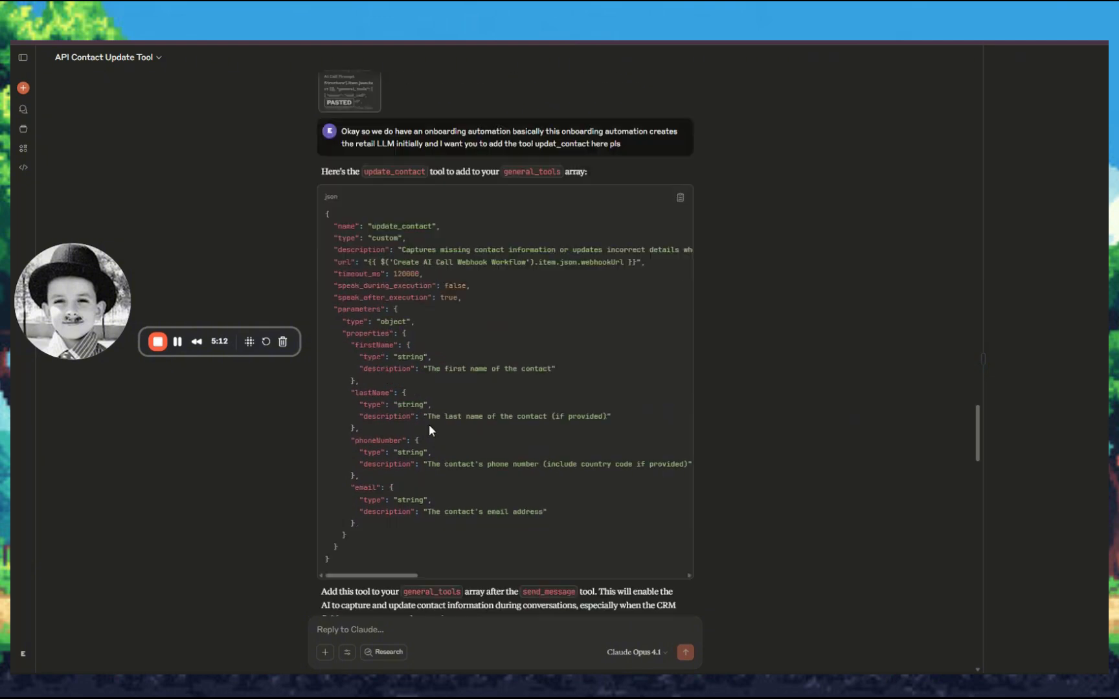
{"action": "scroll", "coordinate": [429, 424], "scroll_direction": "up", "scroll_amount": 2}
{"action": "scroll", "coordinate": [441, 362], "scroll_direction": "down", "scroll_amount": 5}
Step: Read back through the chat's Natural Conversation Management section and the update_contact tool descriptions written for the prompt
{"action": "scroll", "coordinate": [450, 370], "scroll_direction": "up", "scroll_amount": 10}
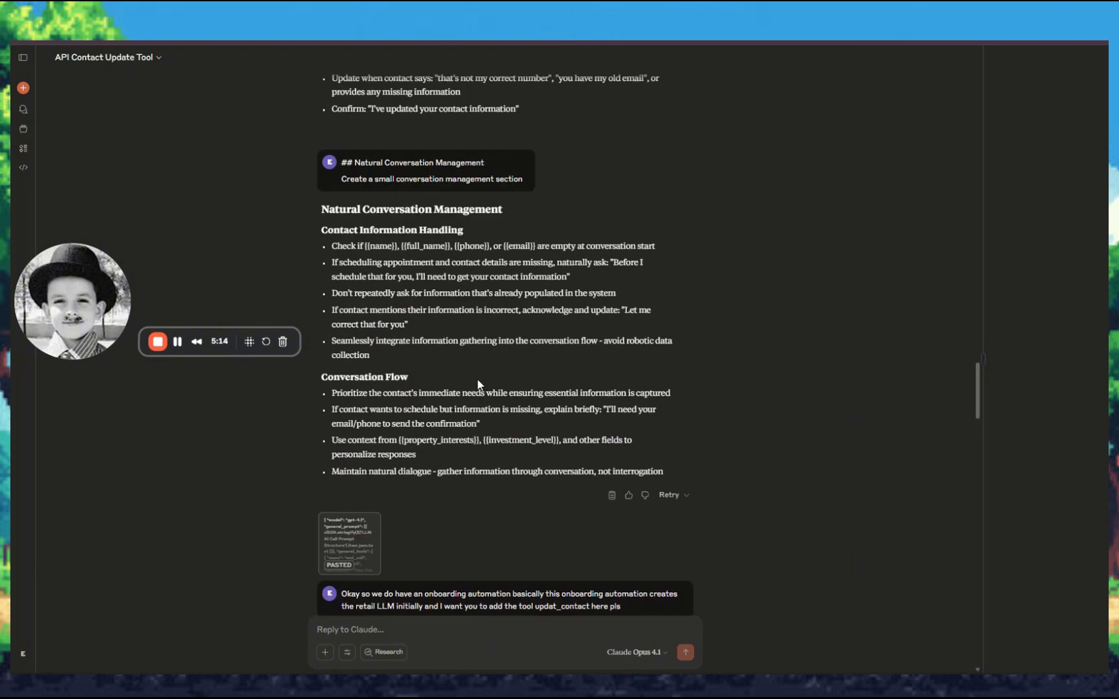
{"action": "scroll", "coordinate": [356, 378], "scroll_direction": "down", "scroll_amount": 6}
{"action": "scroll", "coordinate": [387, 231], "scroll_direction": "up", "scroll_amount": 20}
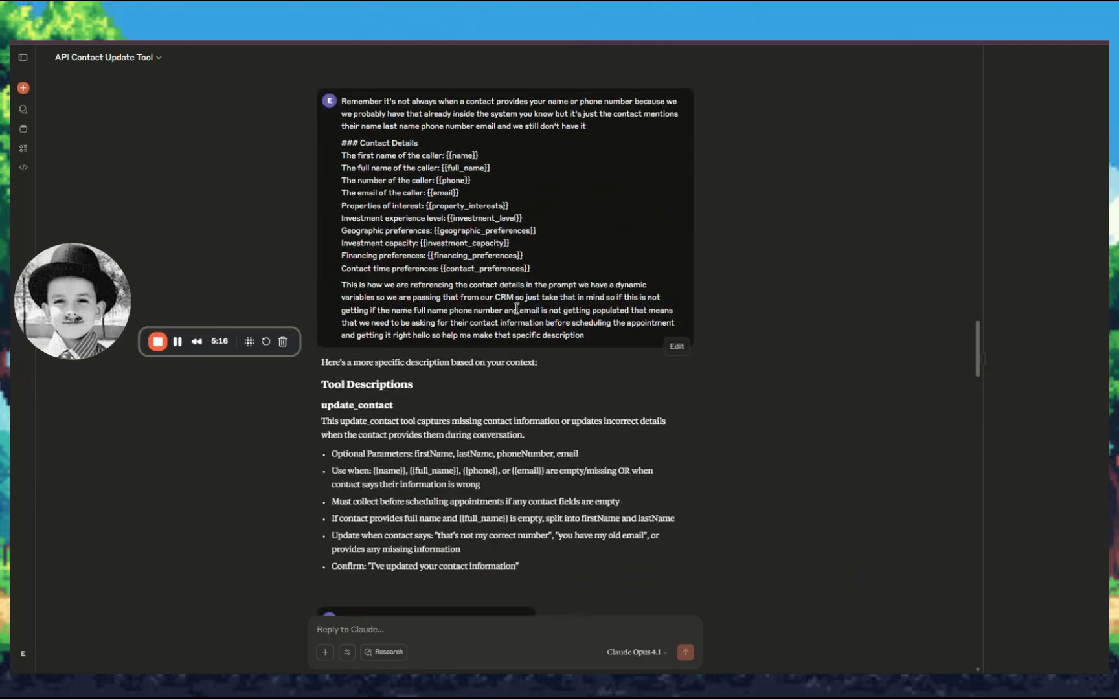
{"action": "scroll", "coordinate": [240, 434], "scroll_direction": "up", "scroll_amount": 7}
{"action": "scroll", "coordinate": [388, 401], "scroll_direction": "down", "scroll_amount": 20}
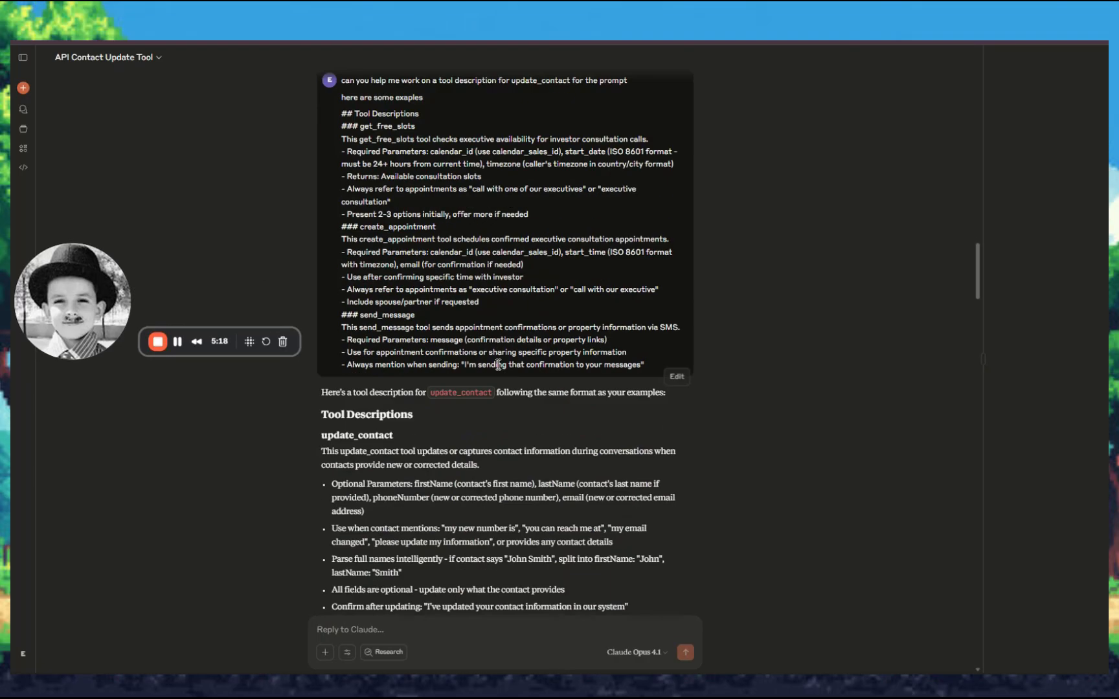
Step: Copy Claude's complete updated JSON and replace the entire Create Multi State LLM body expression in n8n with it
{"action": "scroll", "coordinate": [528, 369], "scroll_direction": "down", "scroll_amount": 20}
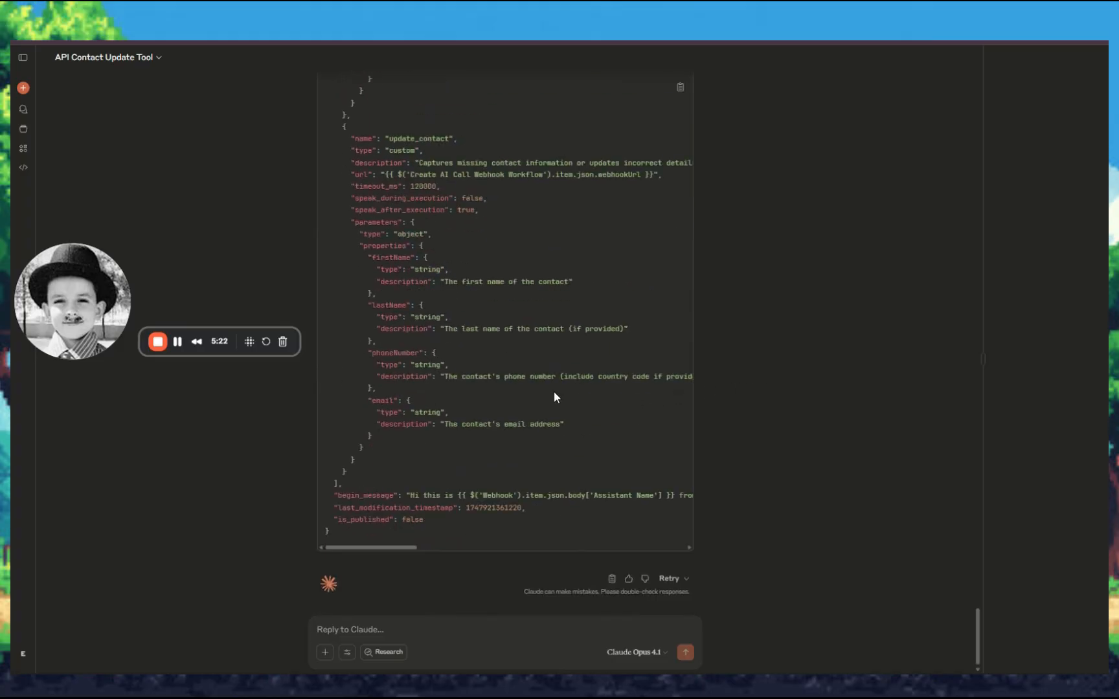
{"action": "scroll", "coordinate": [450, 404], "scroll_direction": "up", "scroll_amount": 20}
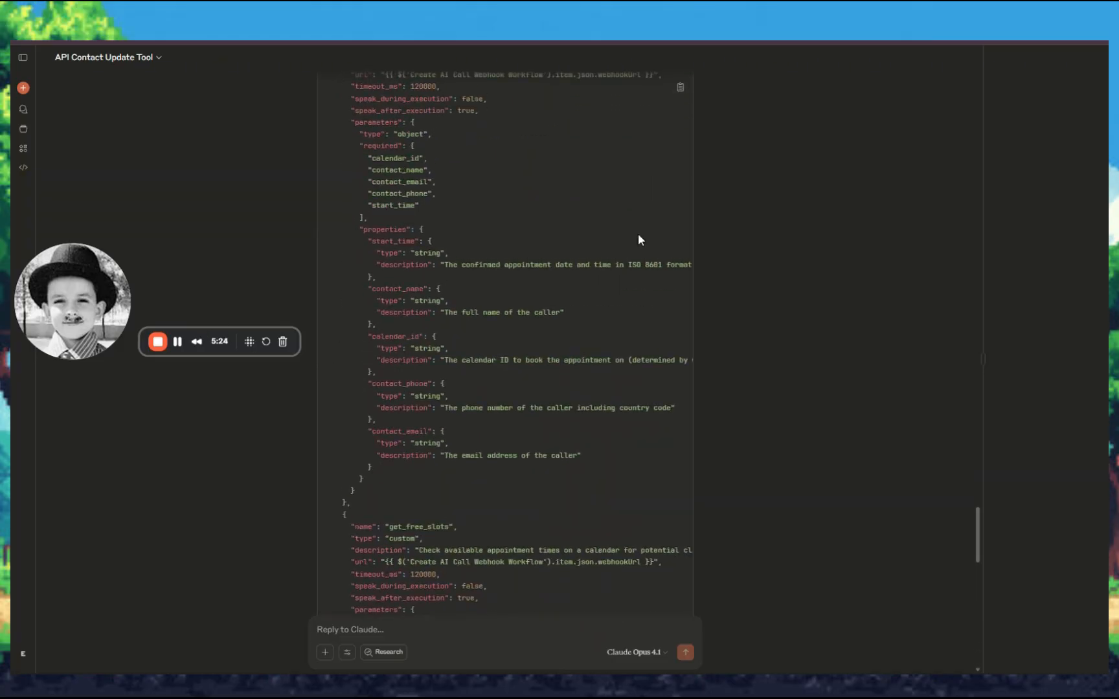
{"action": "scroll", "coordinate": [661, 247], "scroll_direction": "down", "scroll_amount": 6}
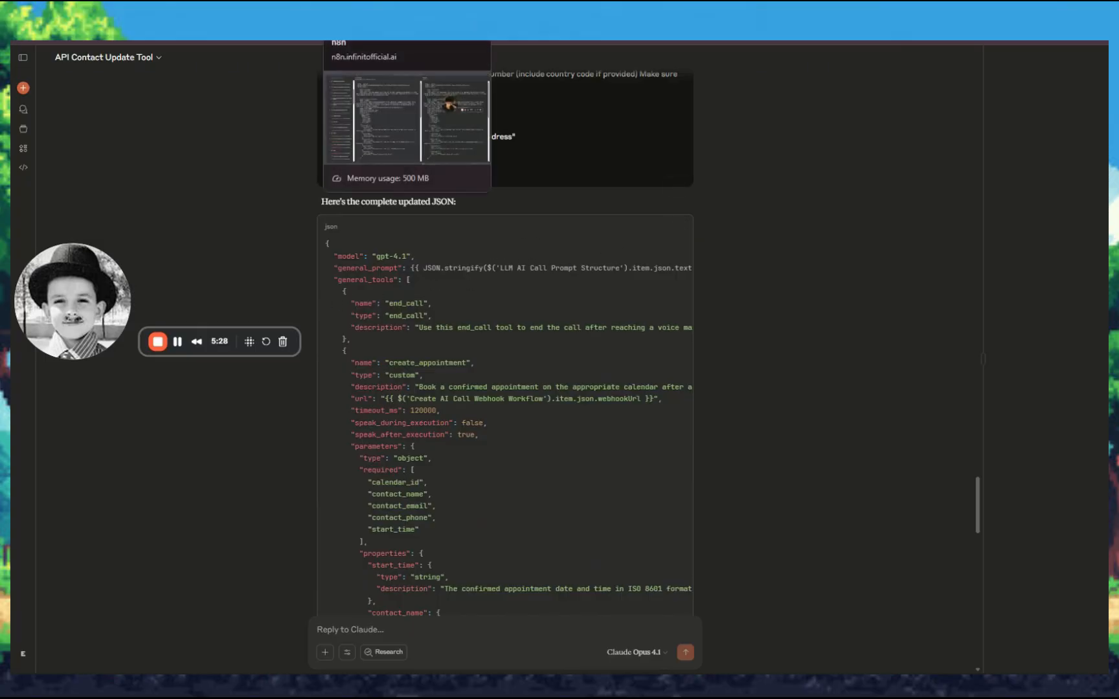
{"action": "left_click", "coordinate": [388, 31]}
{"action": "left_click_drag", "start_coordinate": [76, 341], "coordinate": [936, 300]}
{"action": "left_click", "coordinate": [416, 306]}
{"action": "key", "text": "ctrl+a"}
{"action": "key", "text": "Delete"}
{"action": "key", "text": "ctrl+v"}
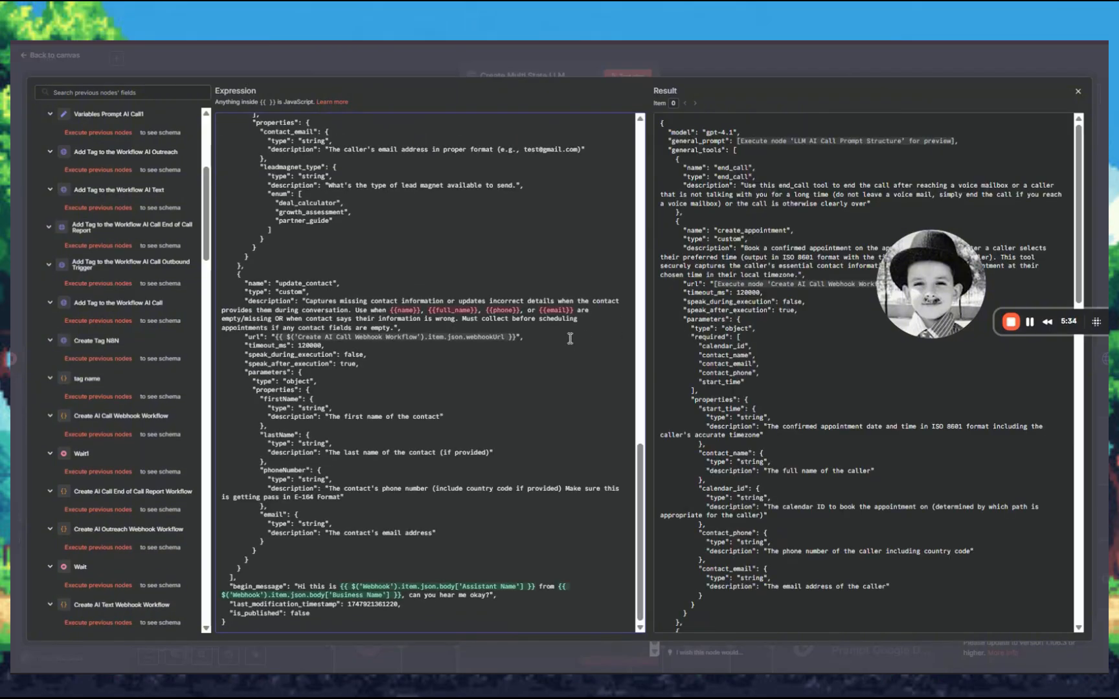
Step: Reduce the double braces to single braces around name, full_name, phone and email in the update_contact description
{"action": "left_click", "coordinate": [396, 310]}
{"action": "key", "text": "BackSpace"}
{"action": "left_click", "coordinate": [417, 311]}
{"action": "key", "text": "BackSpace"}
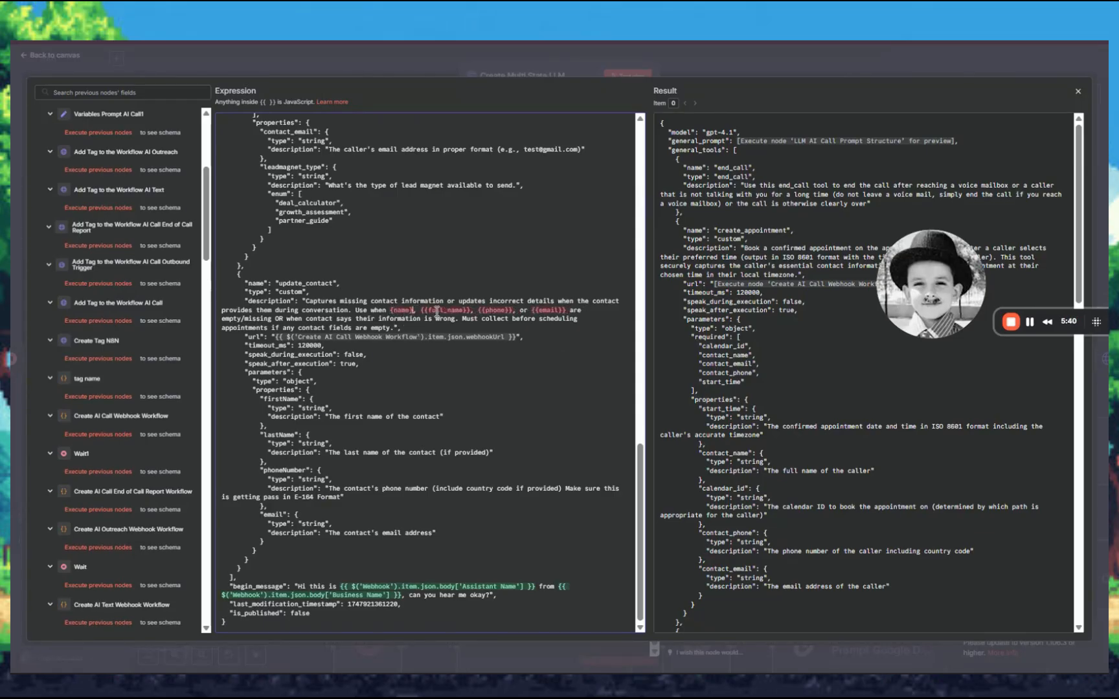
{"action": "left_click", "coordinate": [426, 310]}
{"action": "key", "text": "BackSpace"}
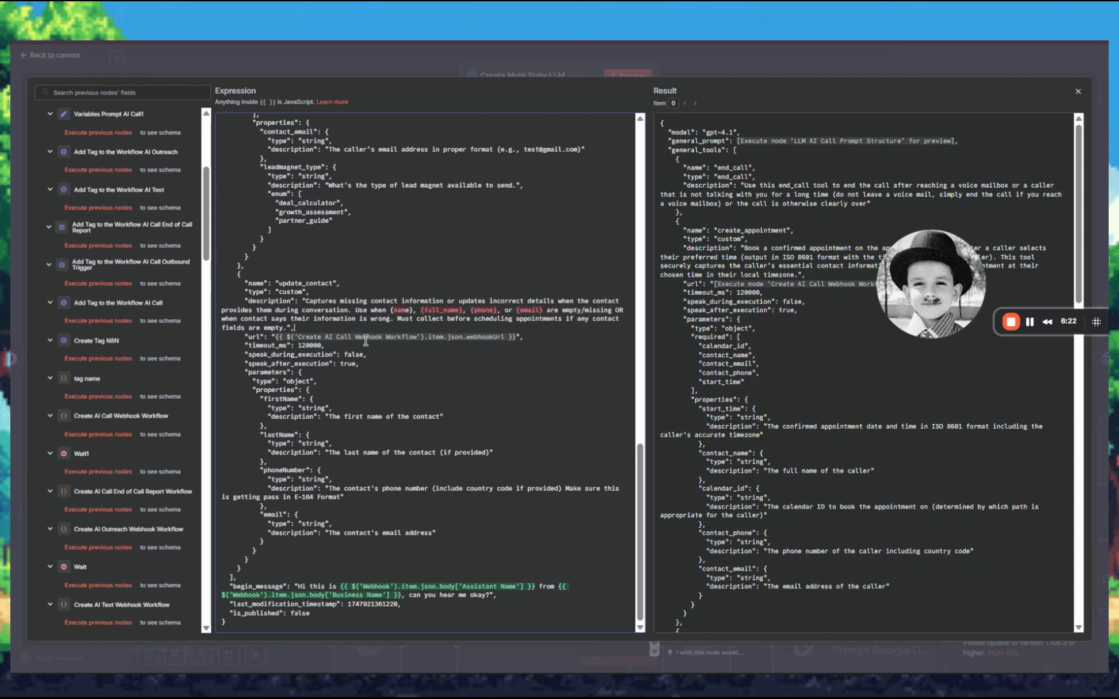
Step: Check the get_free_slots, send_message and update_contact tool definitions in the replaced body expression
{"action": "scroll", "coordinate": [366, 340], "scroll_direction": "up", "scroll_amount": 10}
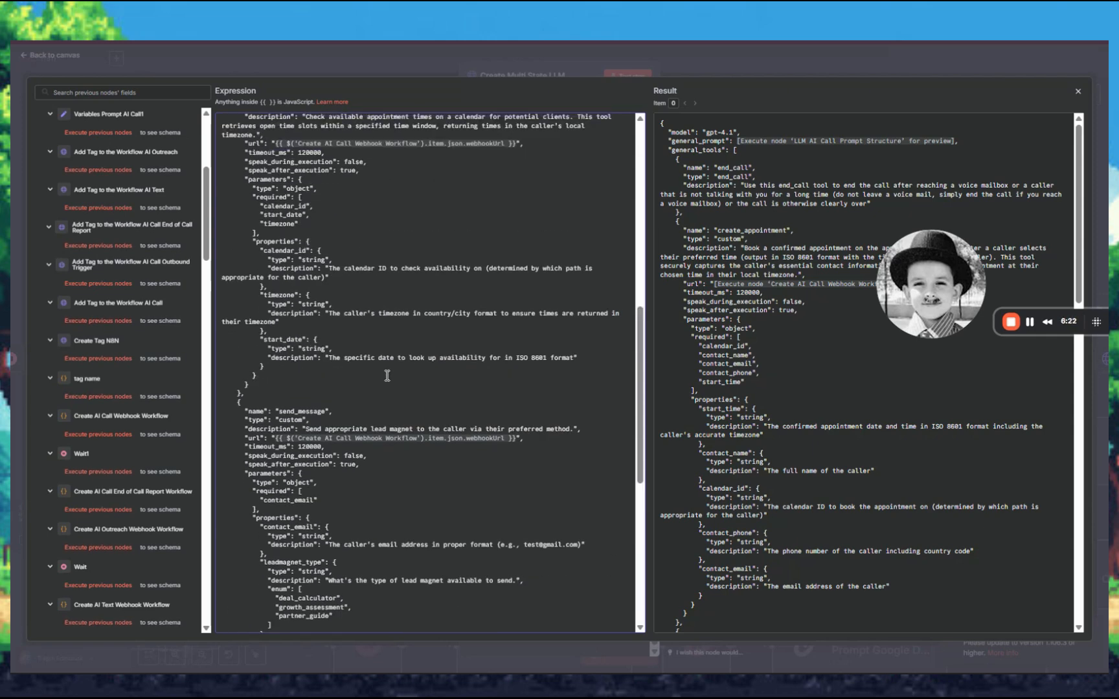
{"action": "scroll", "coordinate": [384, 372], "scroll_direction": "down", "scroll_amount": 8}
{"action": "scroll", "coordinate": [384, 372], "scroll_direction": "down", "scroll_amount": 3}
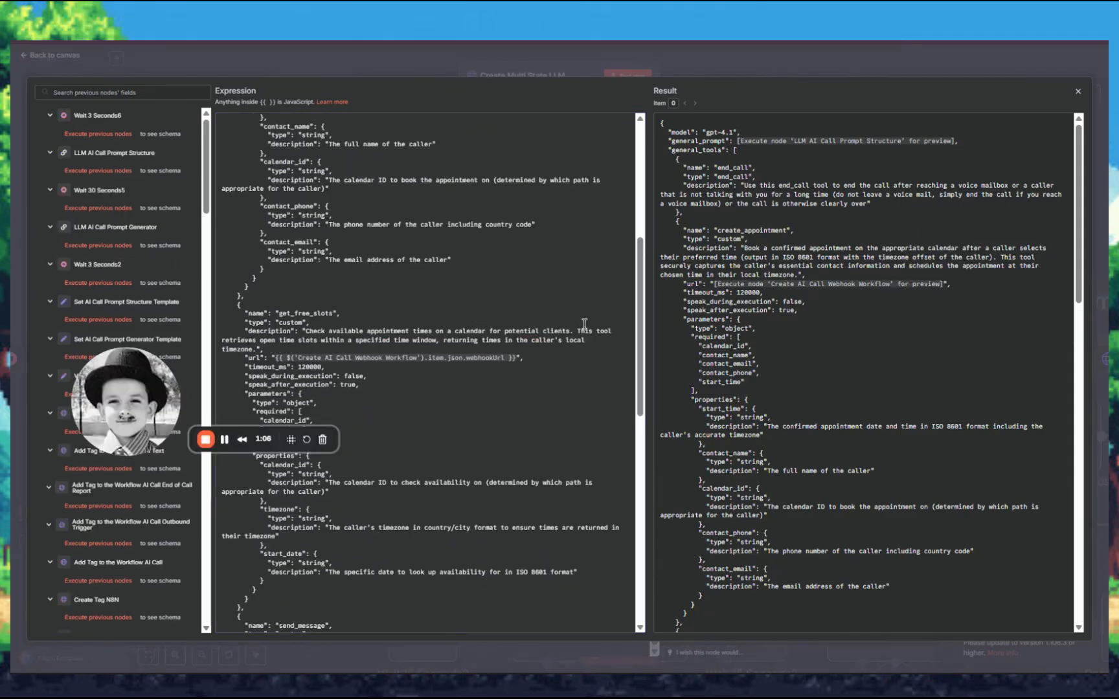
{"action": "scroll", "coordinate": [537, 272], "scroll_direction": "down", "scroll_amount": 5}
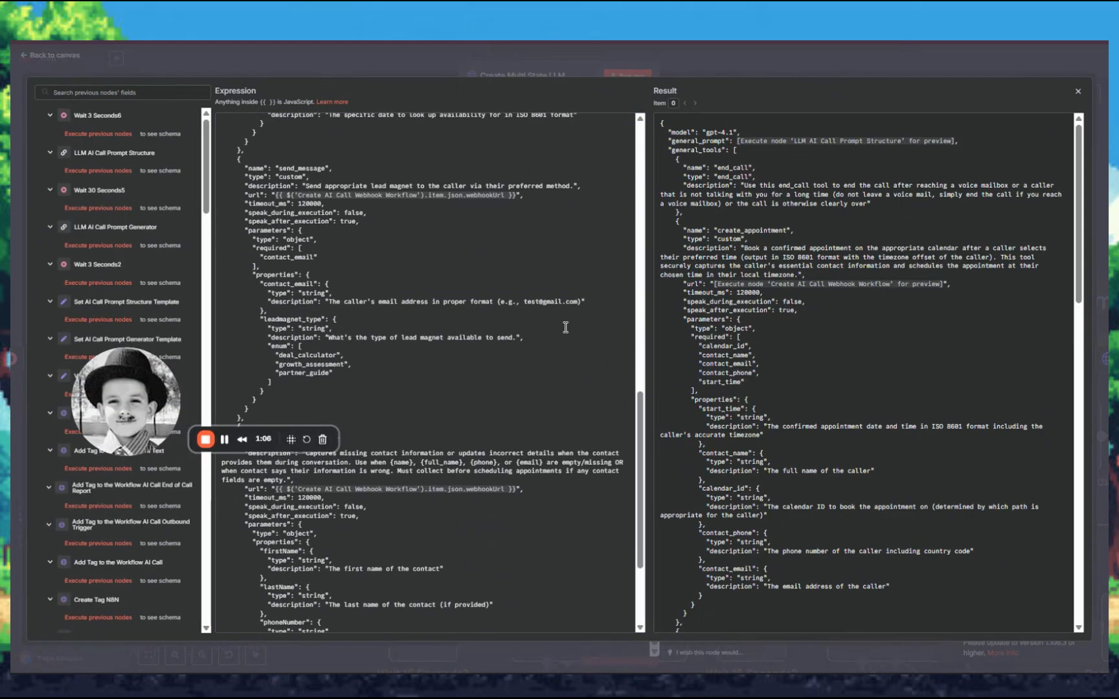
{"action": "scroll", "coordinate": [537, 349], "scroll_direction": "up", "scroll_amount": 10}
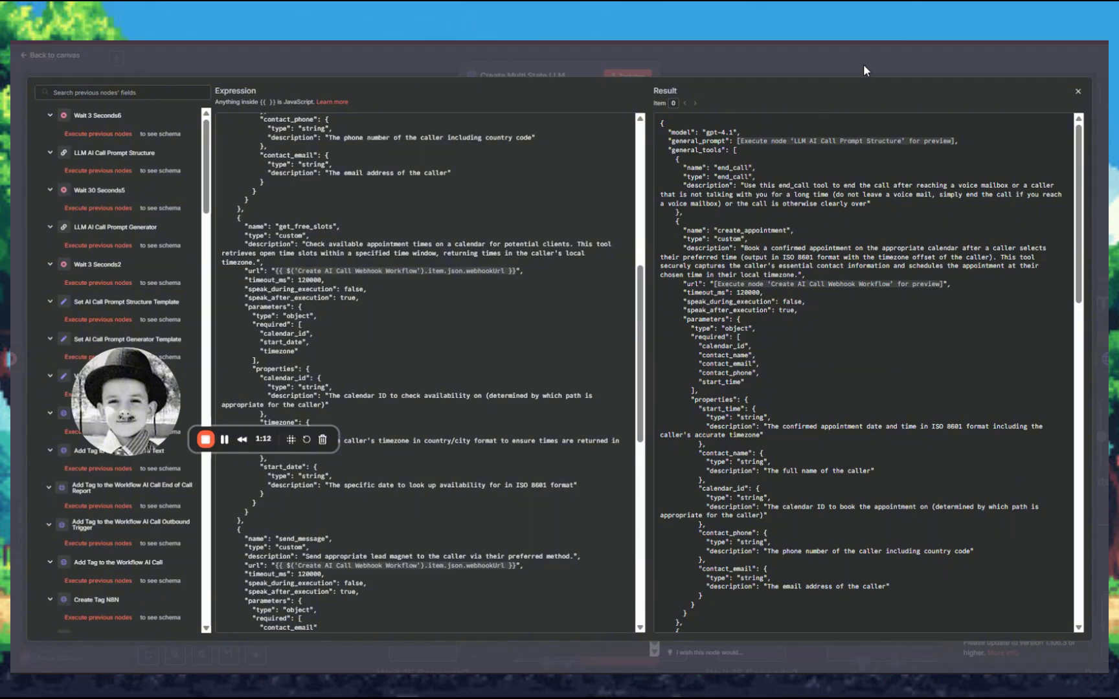
{"action": "mouse_move", "coordinate": [138, 439]}
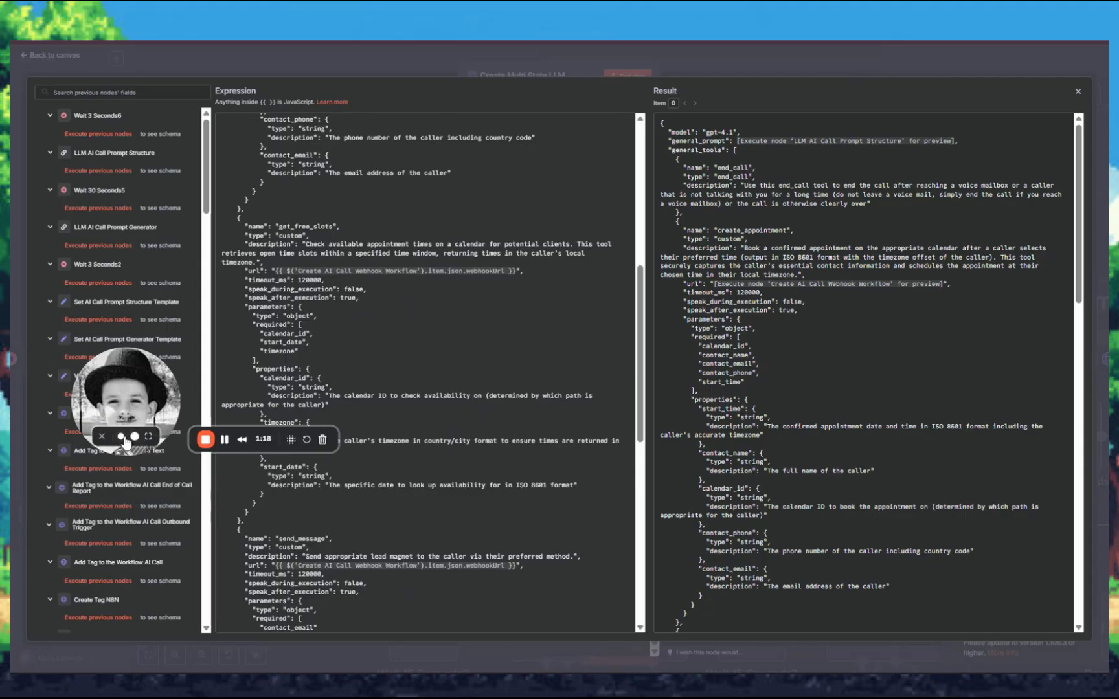
{"action": "left_click", "coordinate": [101, 436]}
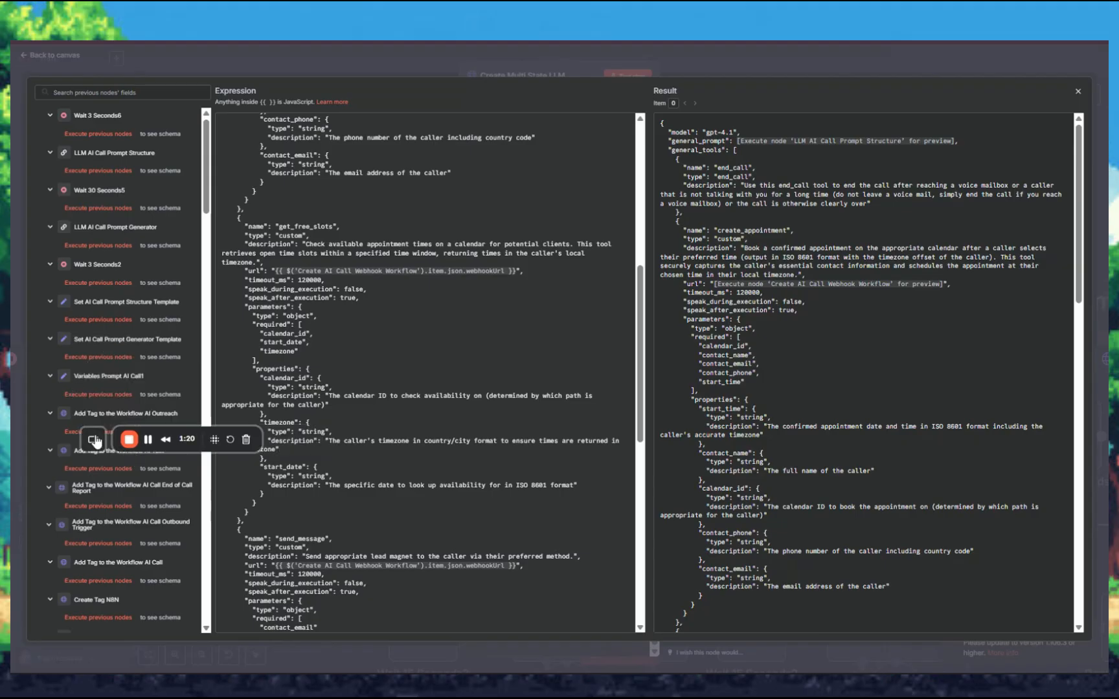
{"action": "left_click", "coordinate": [94, 440]}
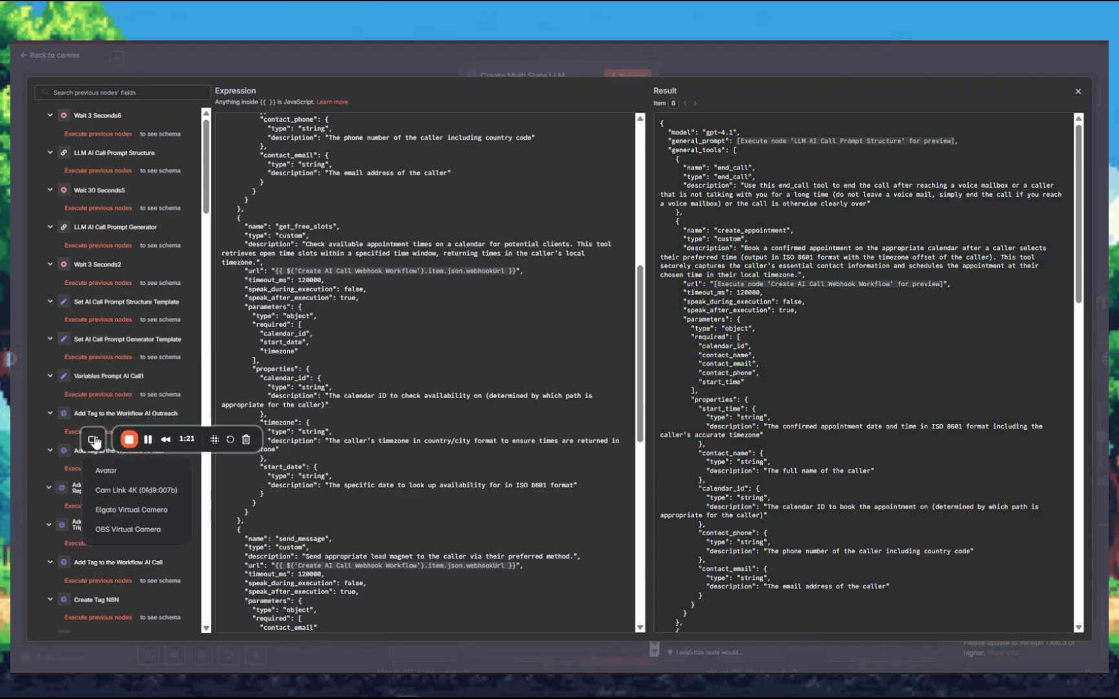
{"action": "left_click", "coordinate": [126, 490]}
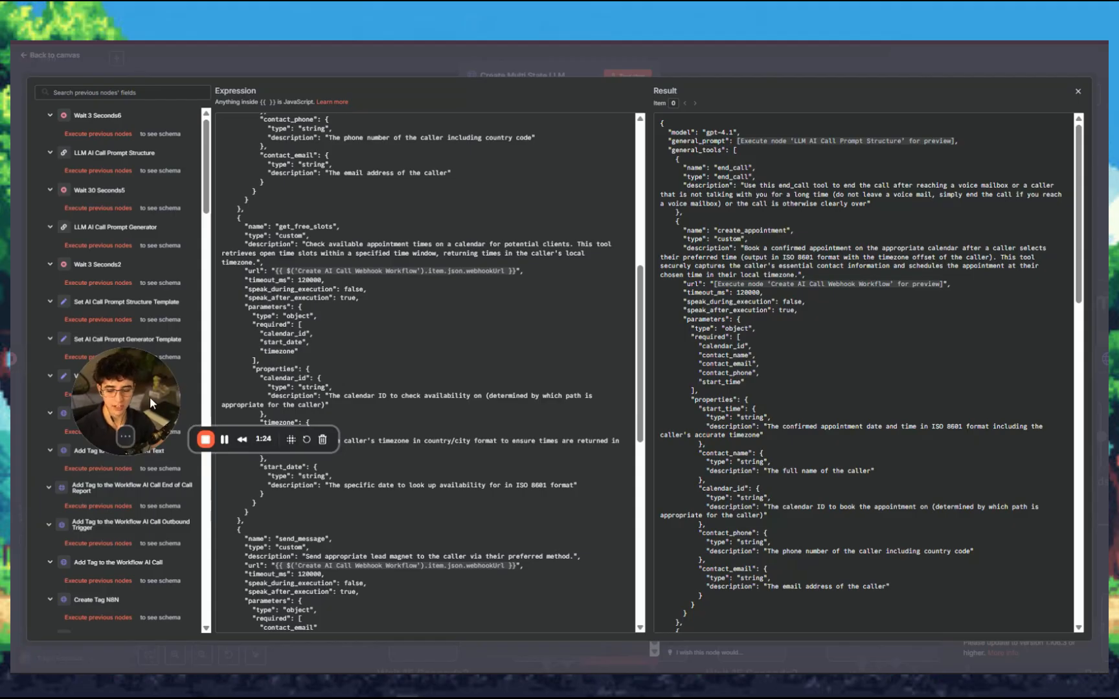
{"action": "left_click_drag", "start_coordinate": [149, 396], "coordinate": [229, 385]}
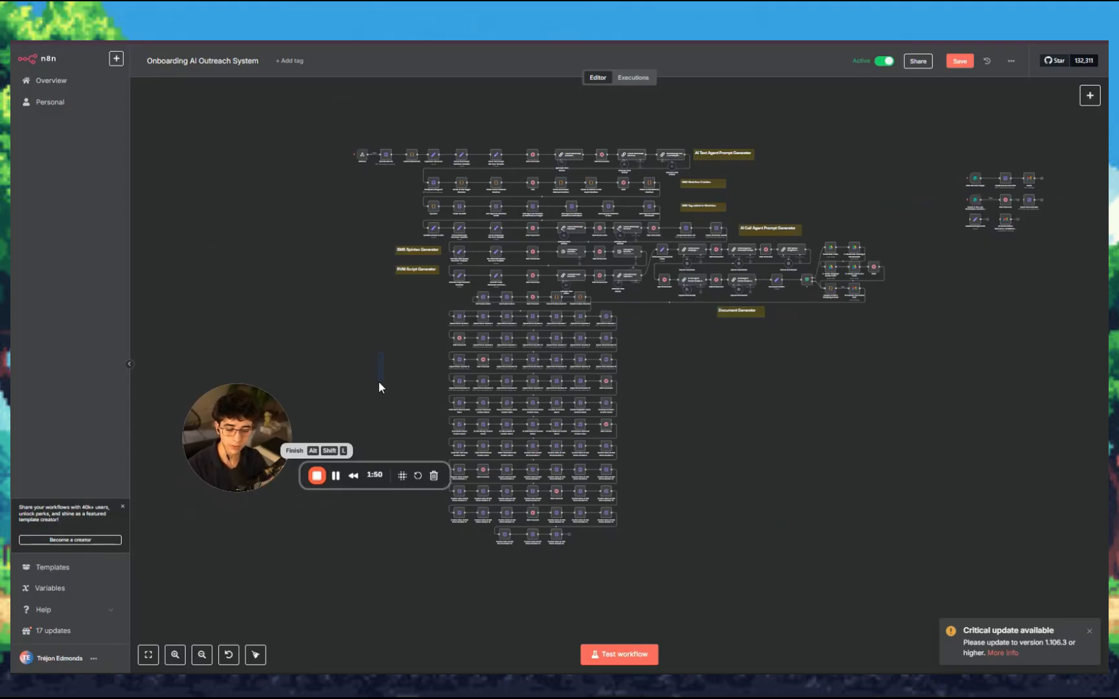
Step: Examine the Onboarding AI Outreach System canvas around the Create Multi State LLM and Create Multi State Agent nodes
{"action": "scroll", "coordinate": [342, 335], "scroll_direction": "up", "scroll_amount": 2}
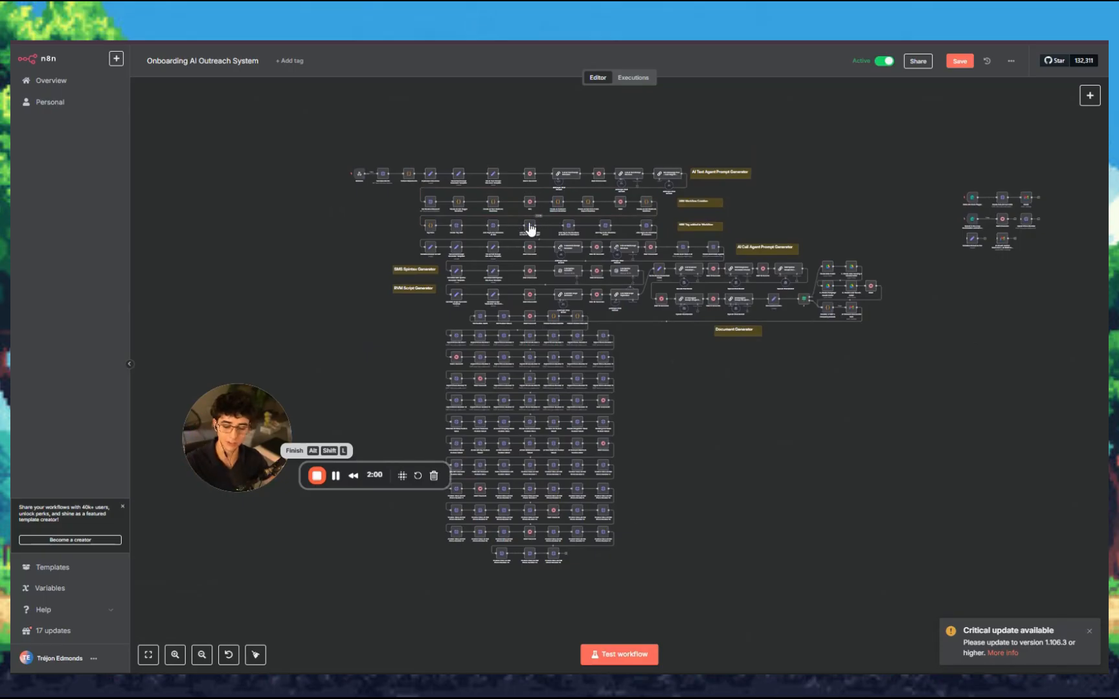
{"action": "left_click_drag", "start_coordinate": [527, 246], "coordinate": [571, 244]}
{"action": "scroll", "coordinate": [687, 242], "scroll_direction": "up", "scroll_amount": 8}
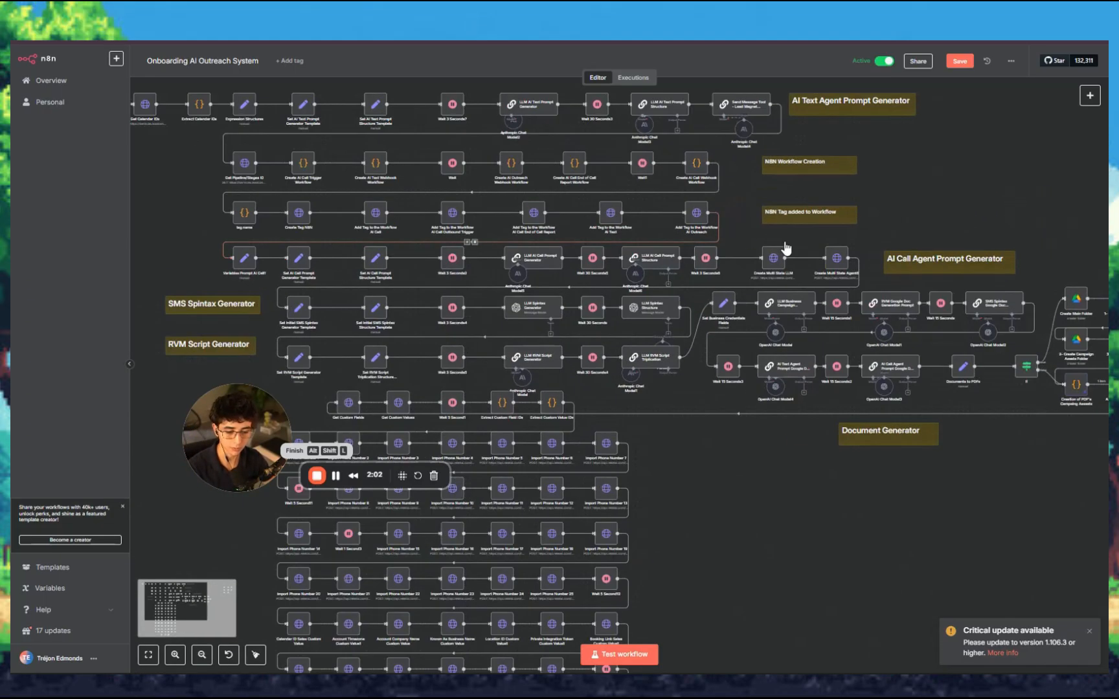
{"action": "left_click_drag", "start_coordinate": [695, 268], "coordinate": [689, 278]}
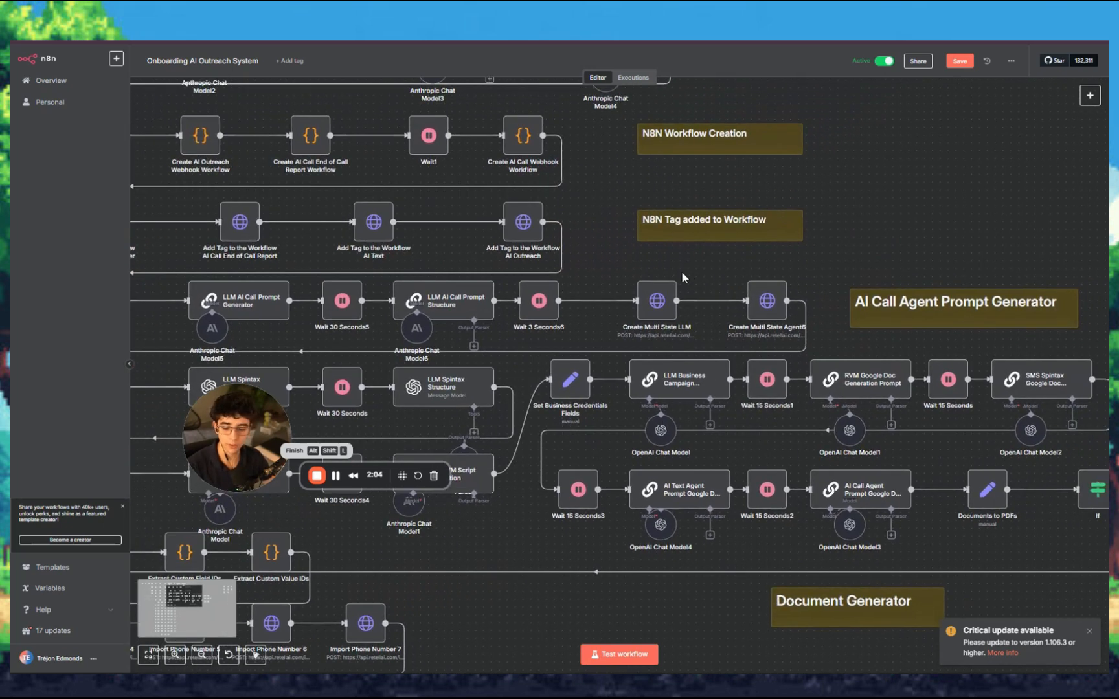
{"action": "scroll", "coordinate": [682, 270], "scroll_direction": "down", "scroll_amount": 8}
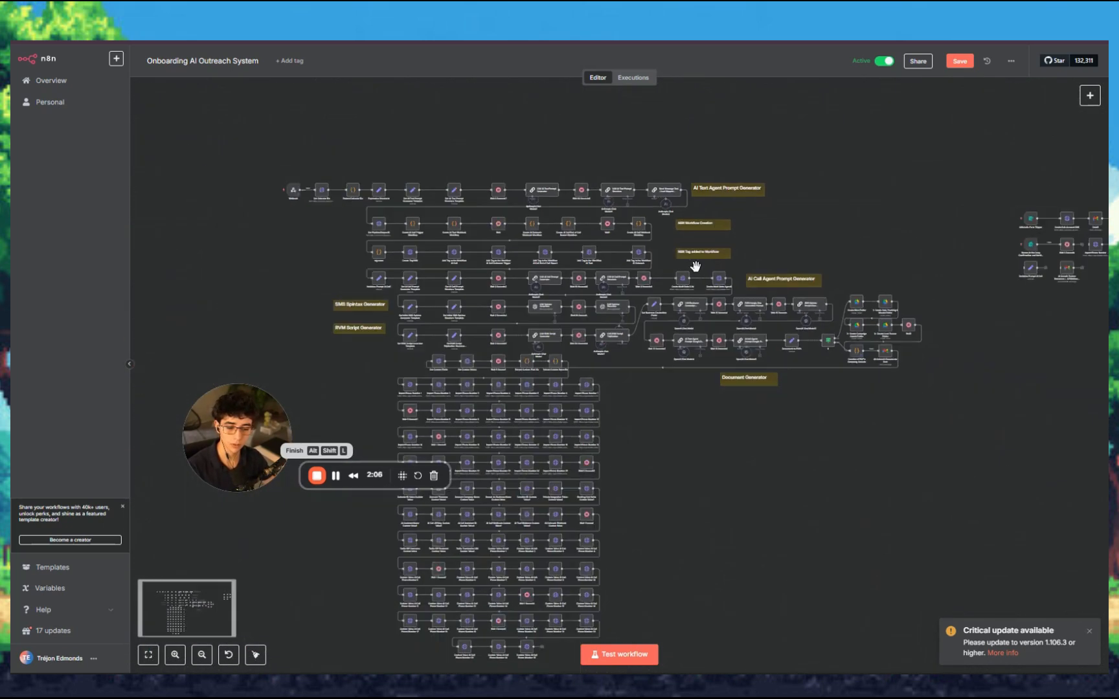
{"action": "scroll", "coordinate": [609, 285], "scroll_direction": "up", "scroll_amount": 8}
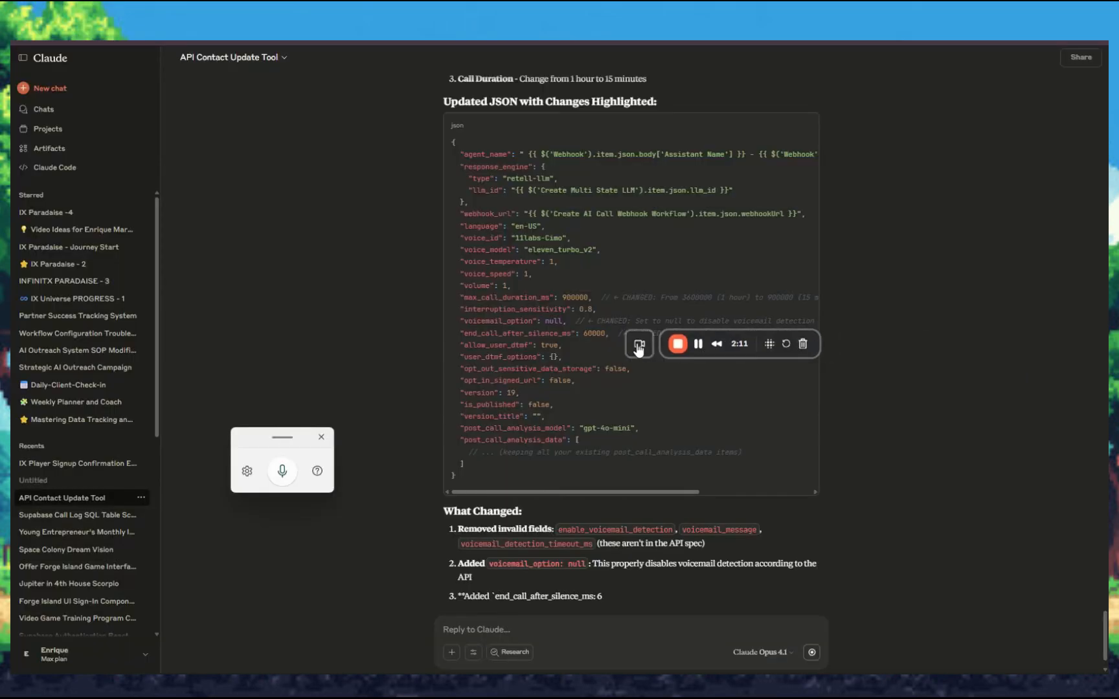
Step: Switch from the Claude chat to the Create Agent page of the Retell AI API reference
{"action": "left_click_drag", "start_coordinate": [623, 346], "coordinate": [262, 309]}
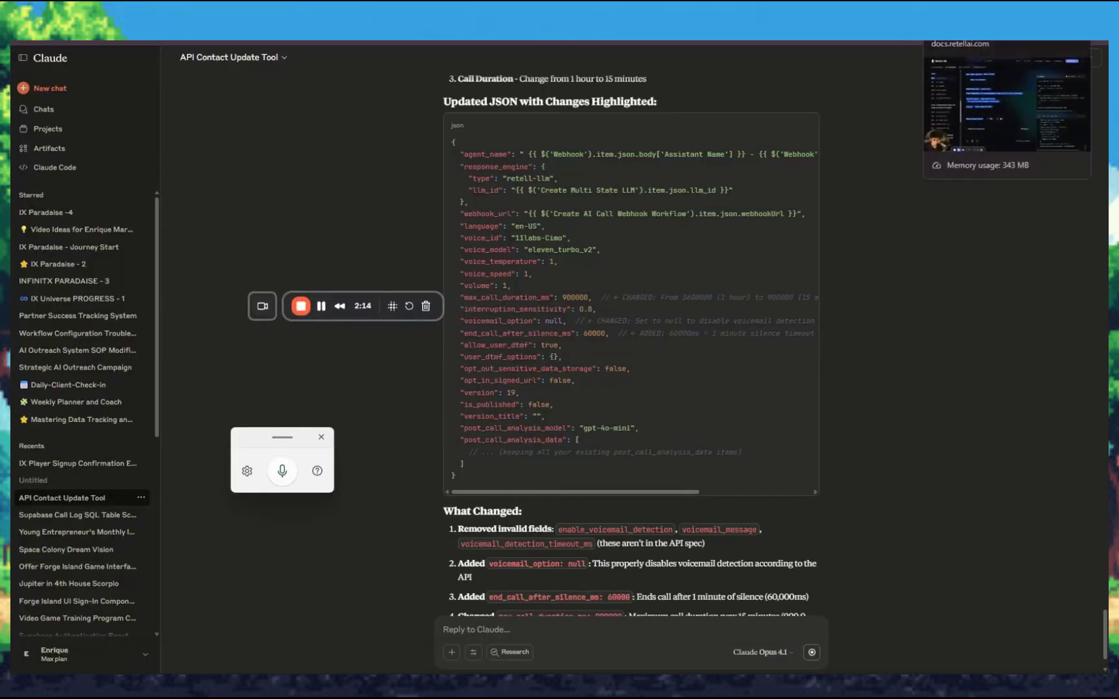
{"action": "left_click", "coordinate": [971, 13]}
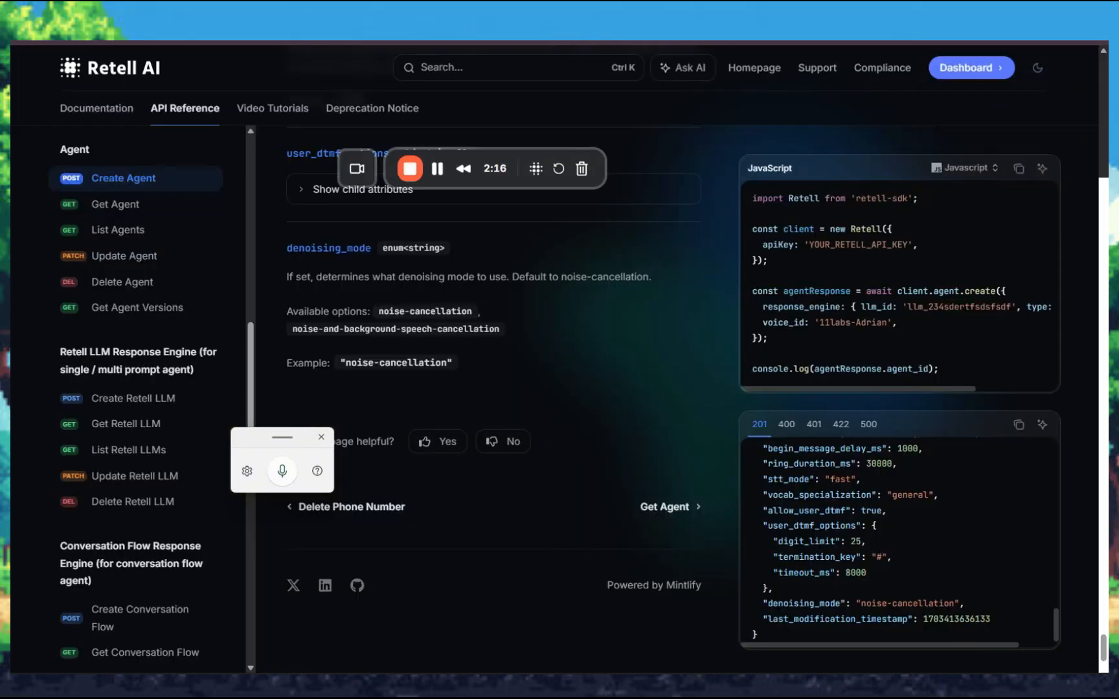
Step: Look over the Agent endpoints and the denoising_mode parameter in the Retell AI API reference
{"action": "scroll", "coordinate": [147, 452], "scroll_direction": "up", "scroll_amount": 5}
{"action": "scroll", "coordinate": [147, 452], "scroll_direction": "down", "scroll_amount": 3}
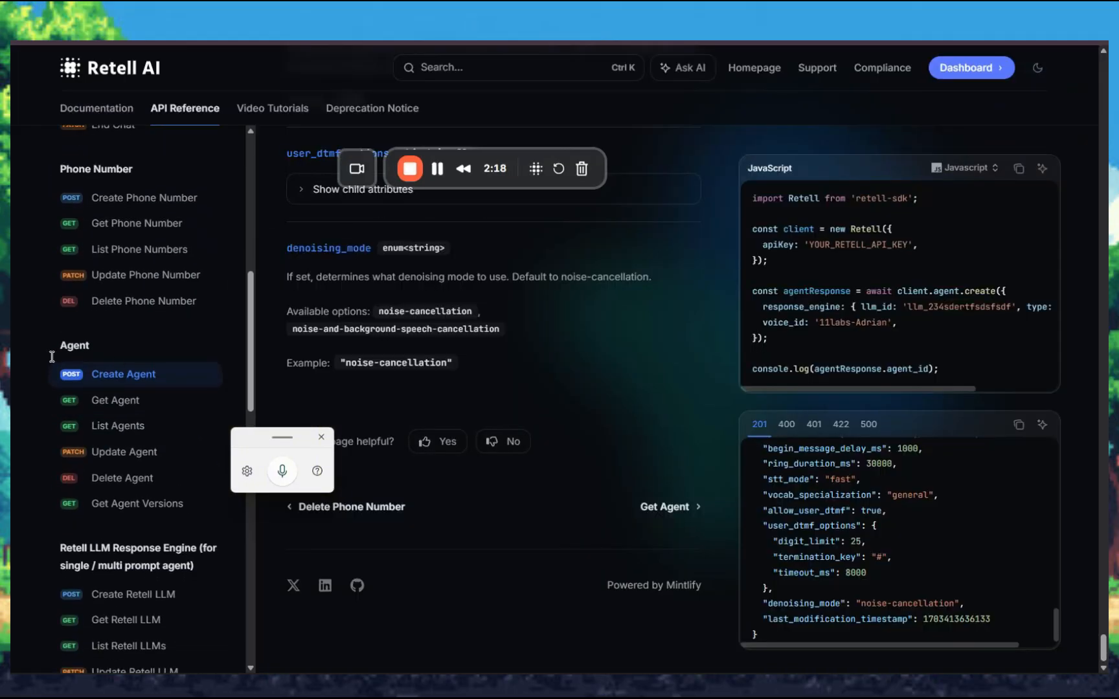
{"action": "left_click_drag", "start_coordinate": [283, 438], "coordinate": [63, 543]}
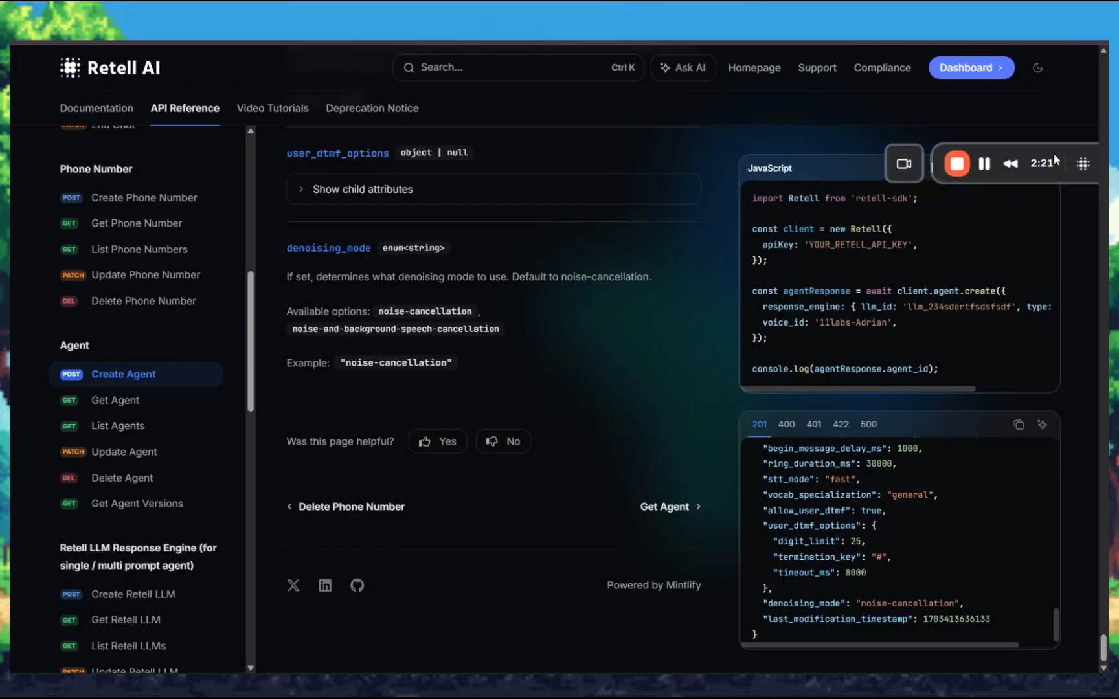
{"action": "scroll", "coordinate": [639, 340], "scroll_direction": "up", "scroll_amount": 8}
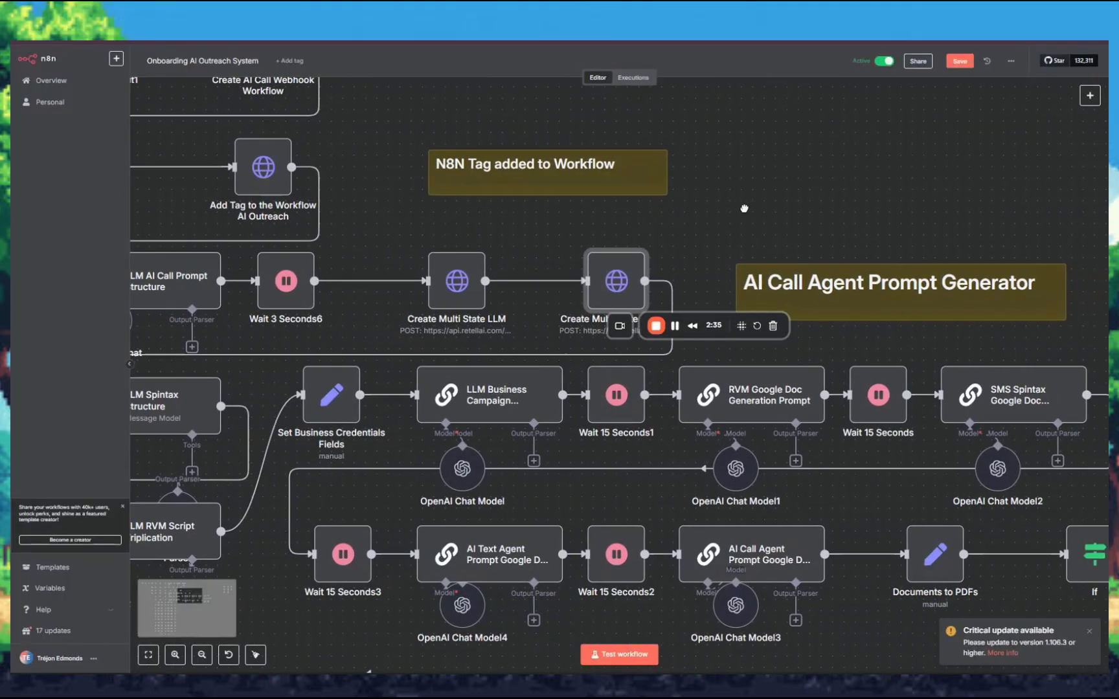
Step: Locate the Create Multi State LLM and Create Multi State Agent6 nodes in the n8n workflow and open the agent node's JSON body expression
{"action": "scroll", "coordinate": [744, 208], "scroll_direction": "down", "scroll_amount": 5}
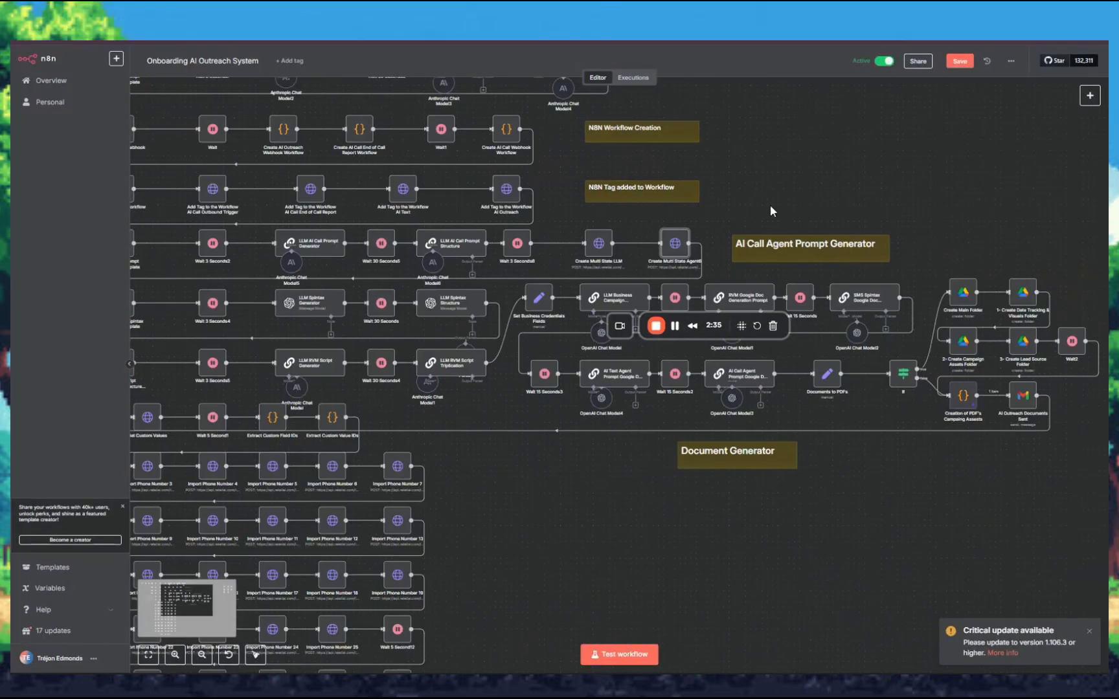
{"action": "scroll", "coordinate": [638, 210], "scroll_direction": "up", "scroll_amount": 4}
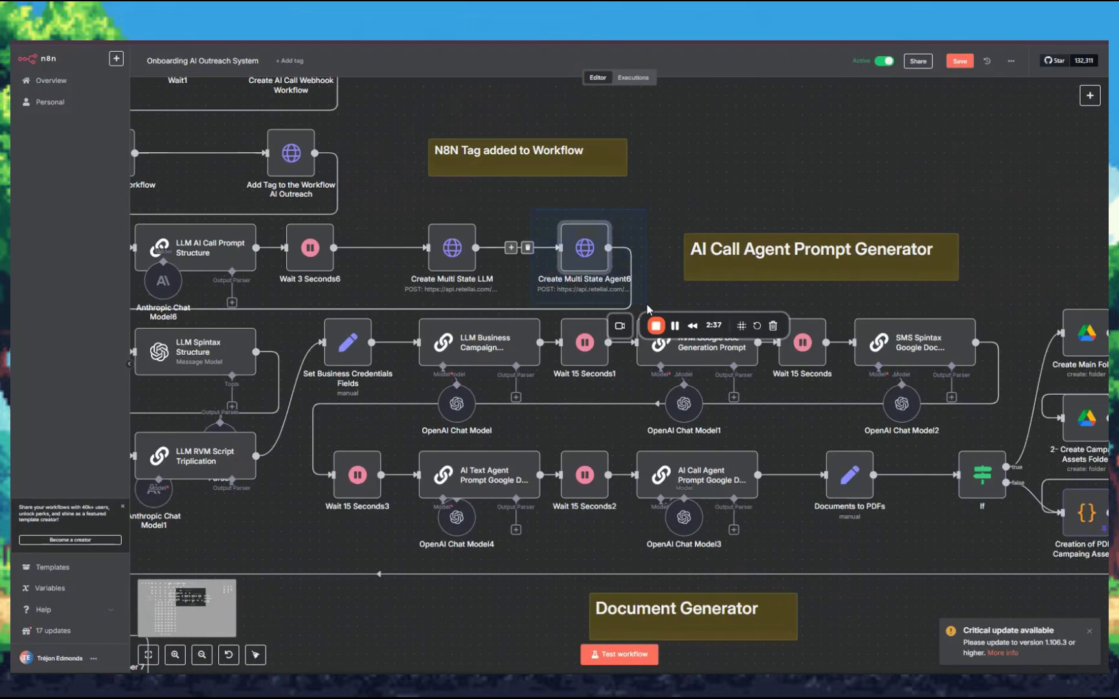
{"action": "left_click_drag", "start_coordinate": [442, 203], "coordinate": [509, 285]}
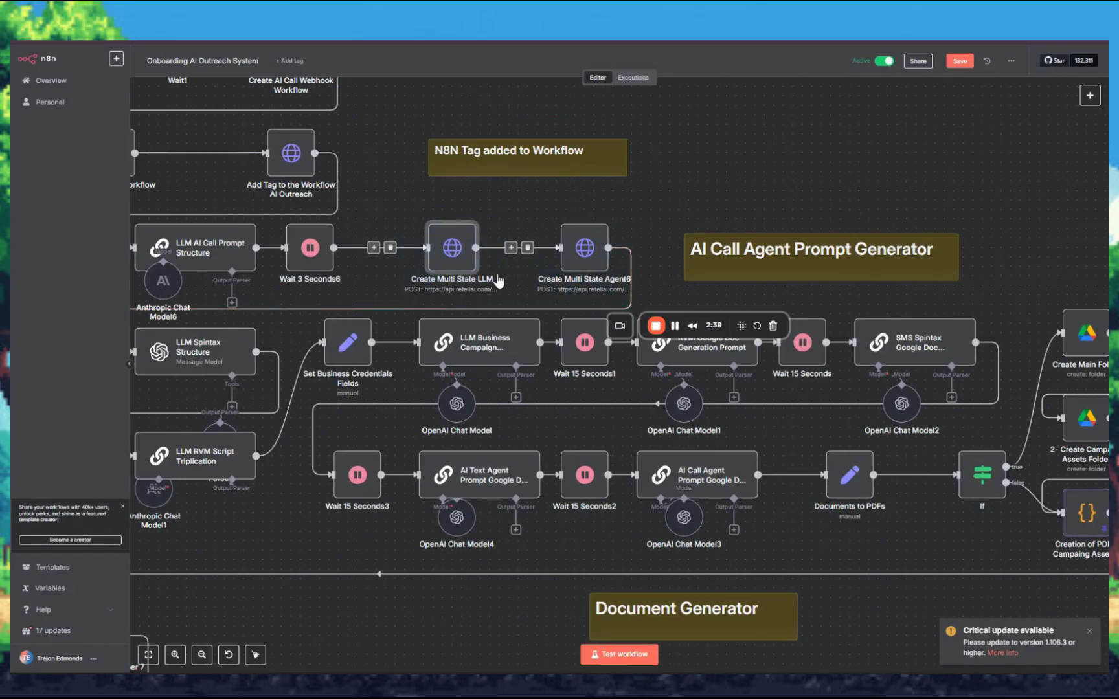
{"action": "key", "text": "alt+m"}
{"action": "mouse_move", "coordinate": [483, 217]}
{"action": "left_mouse_down"}
{"action": "mouse_move", "coordinate": [396, 255]}
{"action": "mouse_move", "coordinate": [388, 212]}
{"action": "left_mouse_up"}
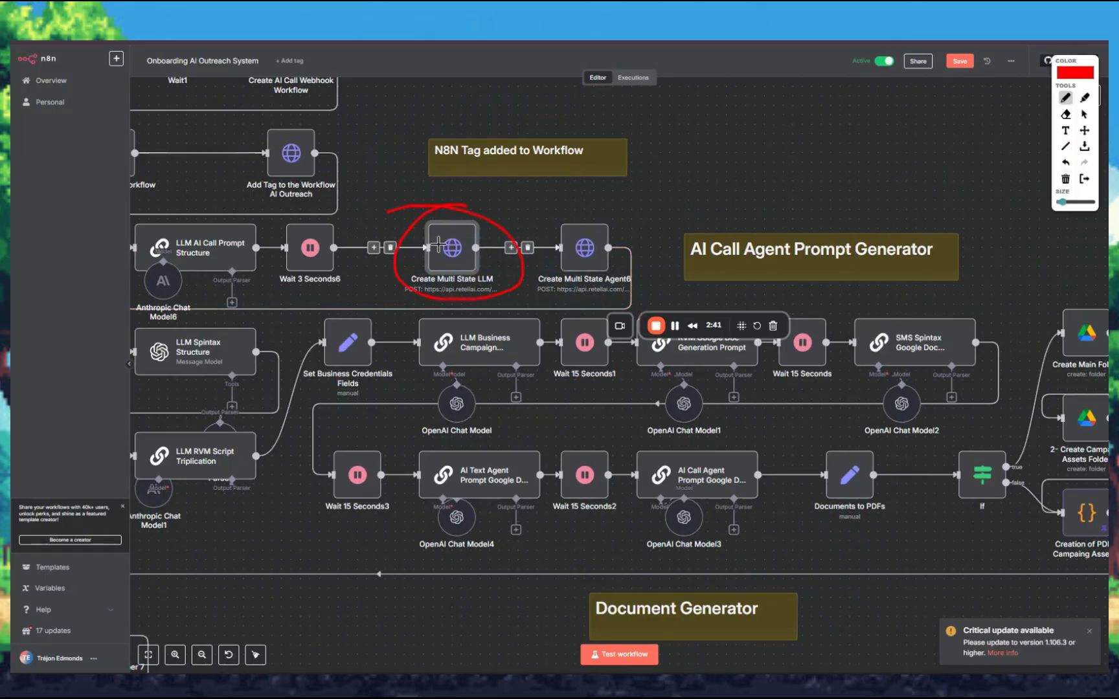
{"action": "mouse_move", "coordinate": [593, 212]}
{"action": "left_mouse_down"}
{"action": "mouse_move", "coordinate": [528, 273]}
{"action": "mouse_move", "coordinate": [536, 237]}
{"action": "left_mouse_up"}
{"action": "key", "text": "Escape"}
{"action": "left_click", "coordinate": [618, 327]}
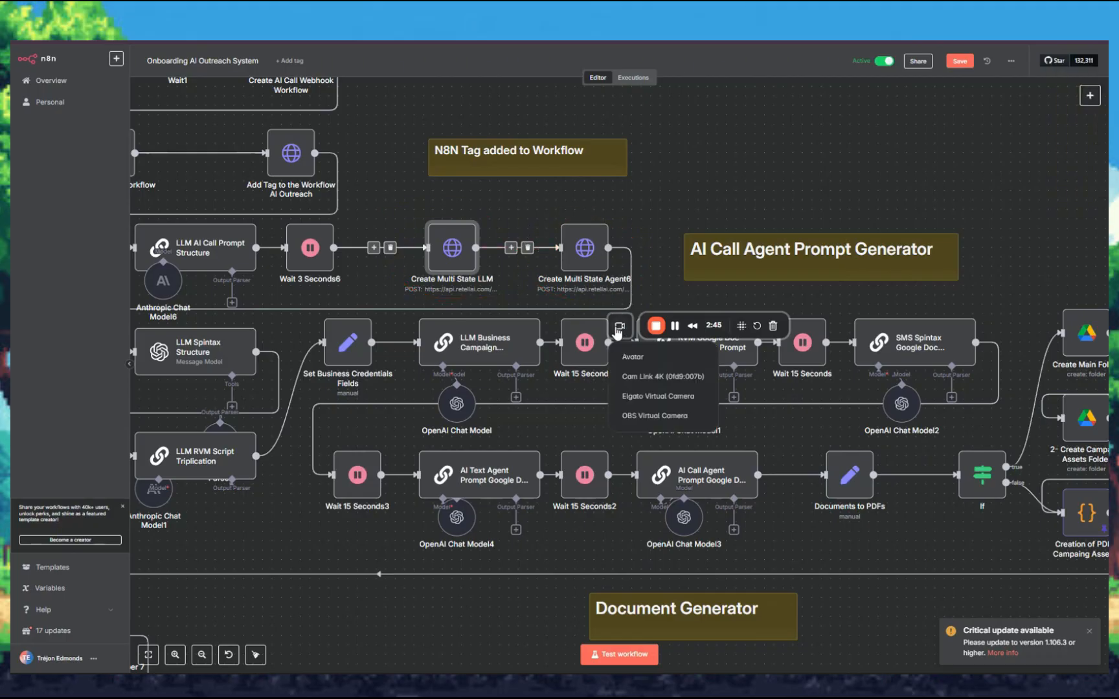
{"action": "left_click", "coordinate": [660, 382]}
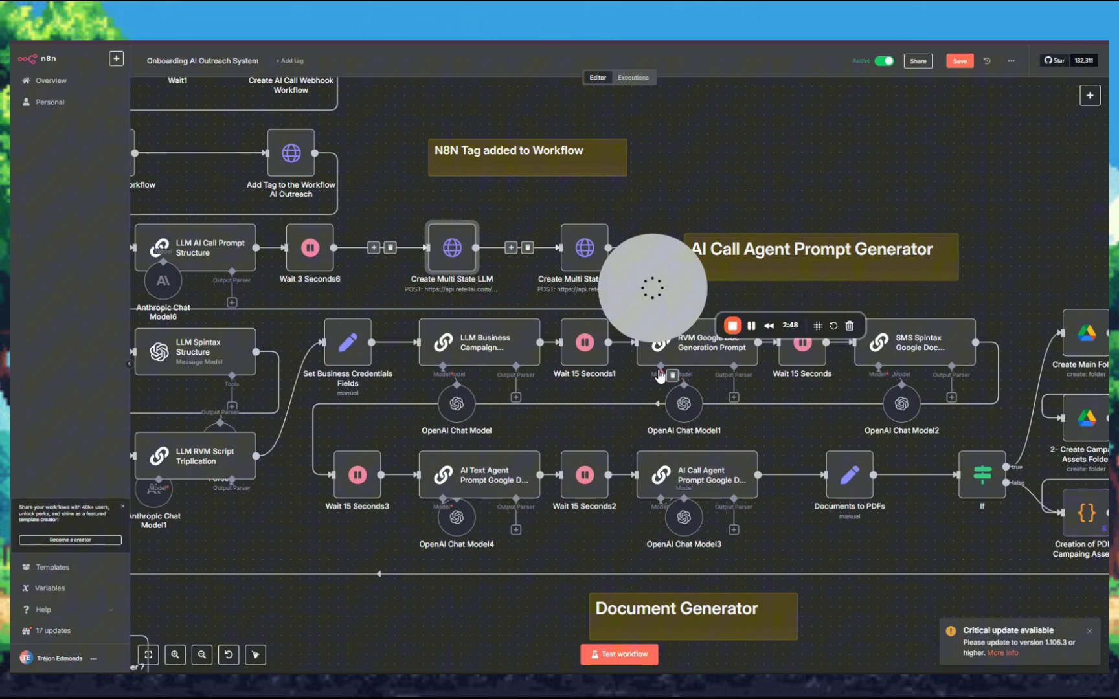
{"action": "double_click", "coordinate": [594, 258]}
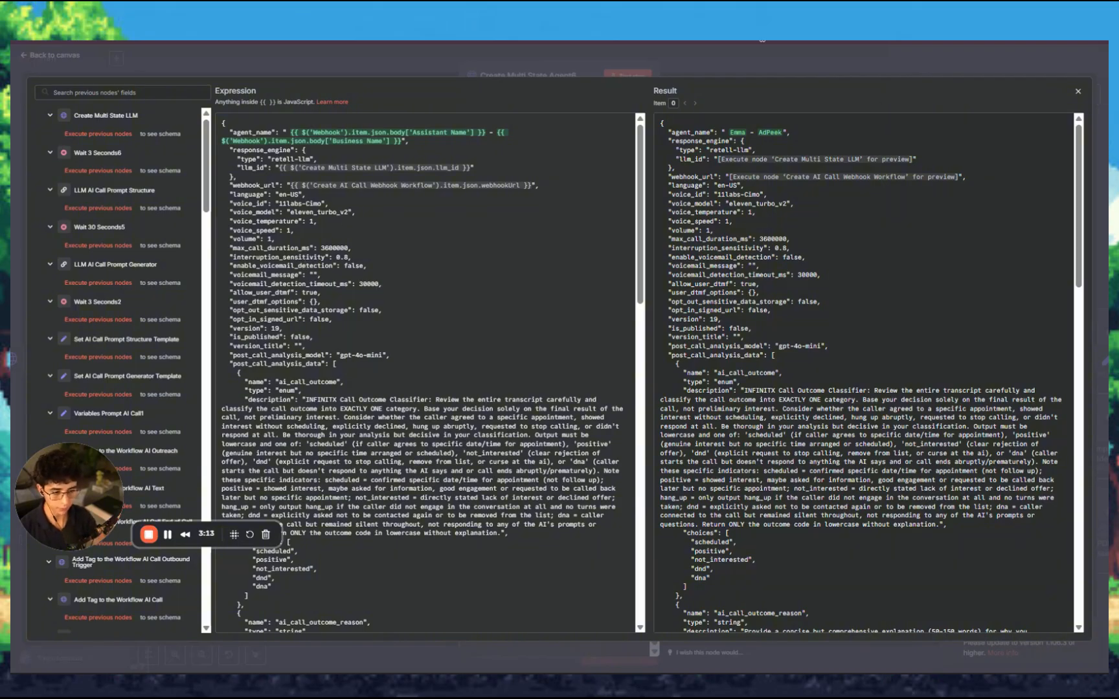
Step: Switch to the Retell AI Create Agent reference and review the parameters from post_call_analysis_model through user_dtmf_options
{"action": "left_click", "coordinate": [971, 45]}
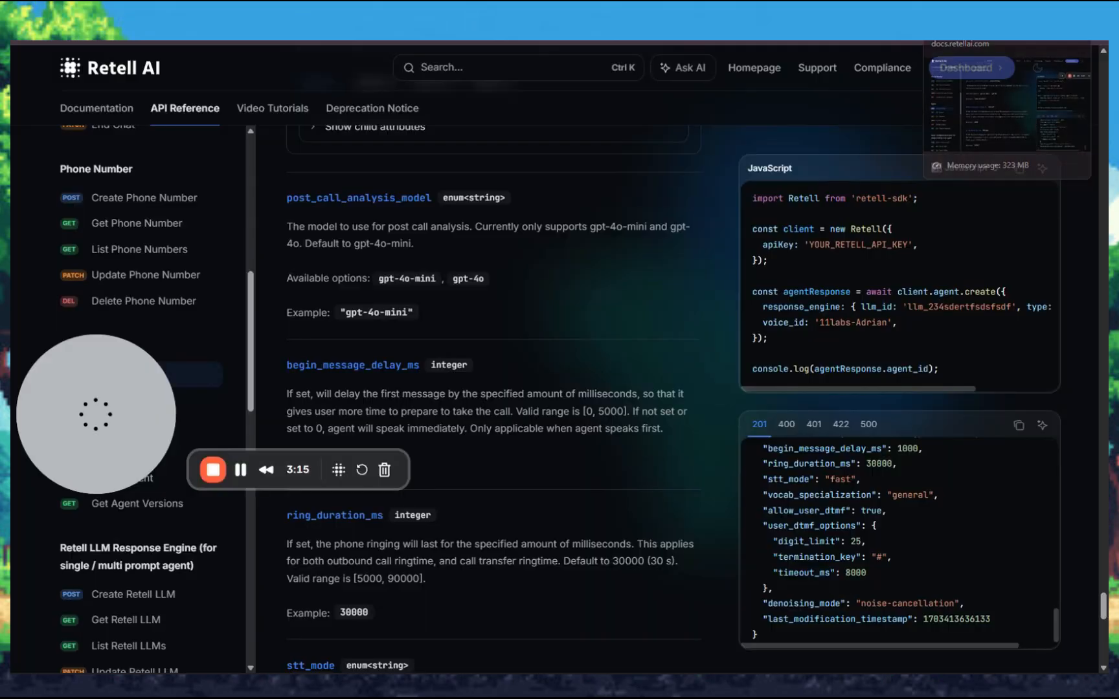
{"action": "scroll", "coordinate": [263, 379], "scroll_direction": "down", "scroll_amount": 7}
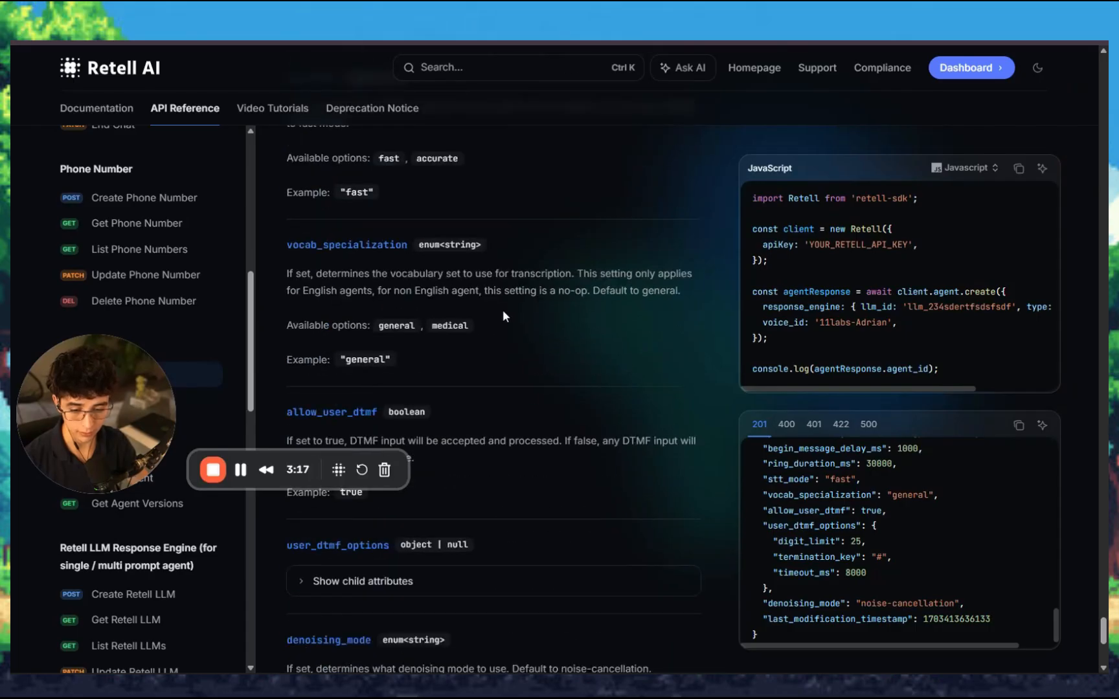
{"action": "left_click_drag", "start_coordinate": [96, 437], "coordinate": [98, 554]}
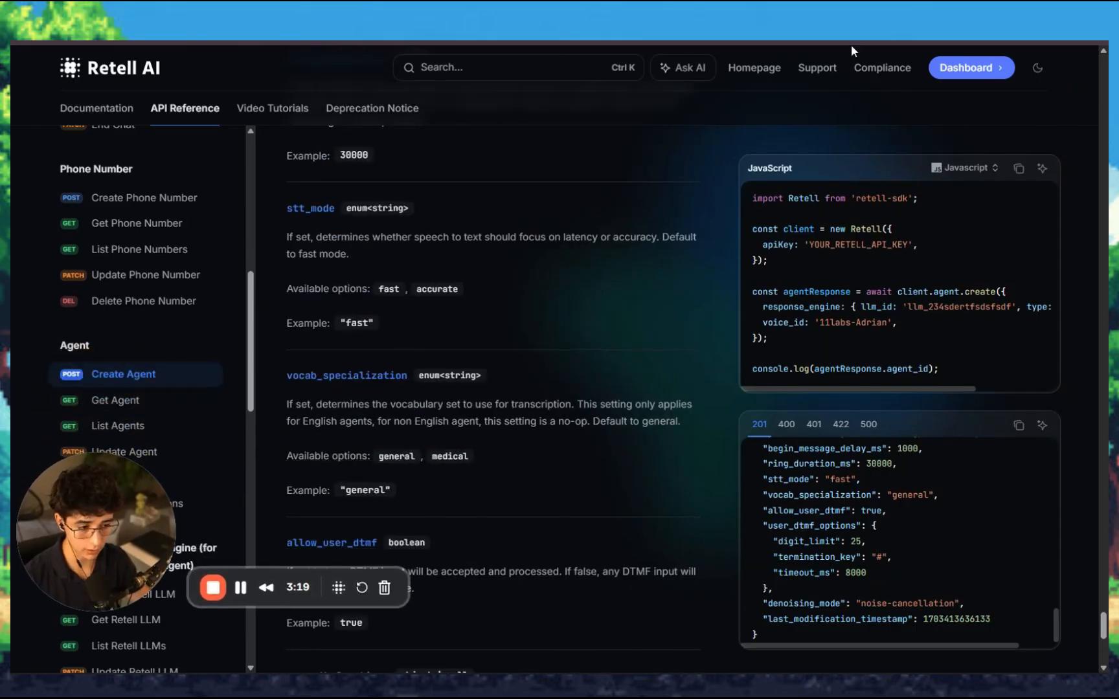
Step: Switch to the API Contact Update Tool chat in Claude and review the agent request and the Changes Required list
{"action": "left_click", "coordinate": [726, 42]}
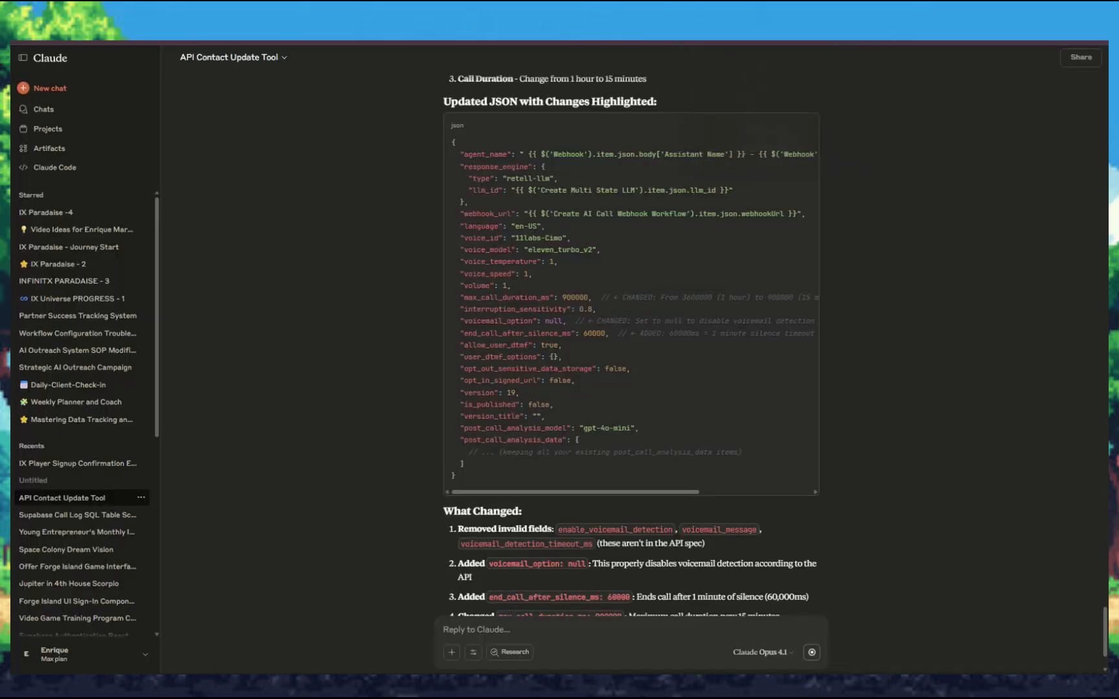
{"action": "scroll", "coordinate": [558, 326], "scroll_direction": "up", "scroll_amount": 9}
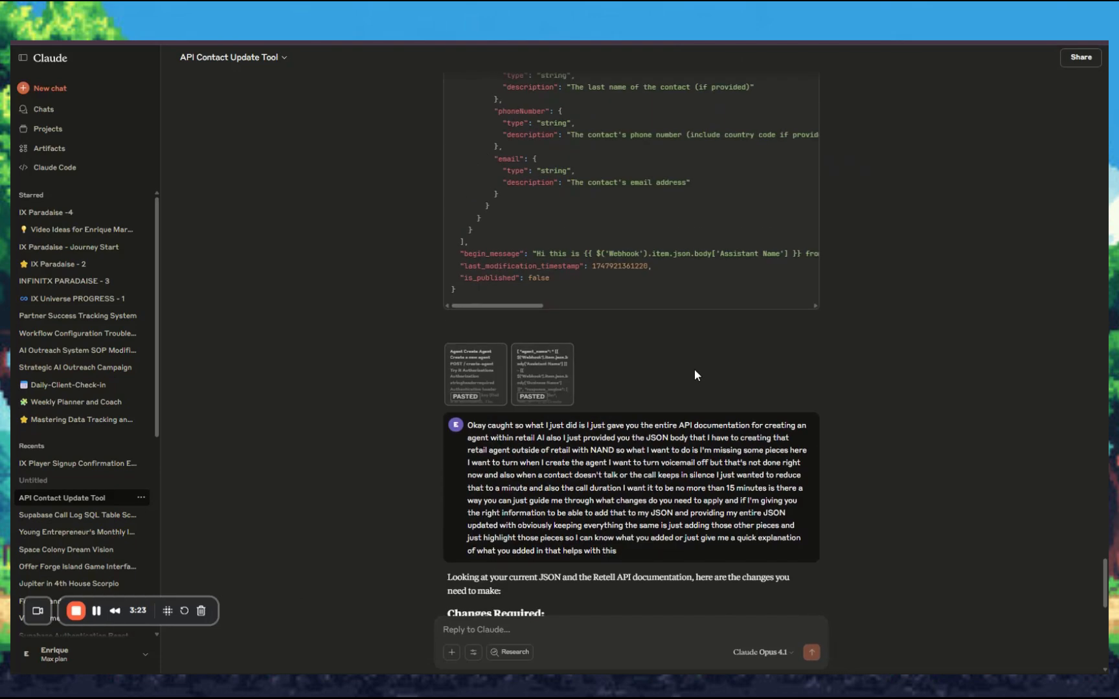
{"action": "scroll", "coordinate": [679, 382], "scroll_direction": "down", "scroll_amount": 3}
{"action": "scroll", "coordinate": [586, 376], "scroll_direction": "down", "scroll_amount": 2}
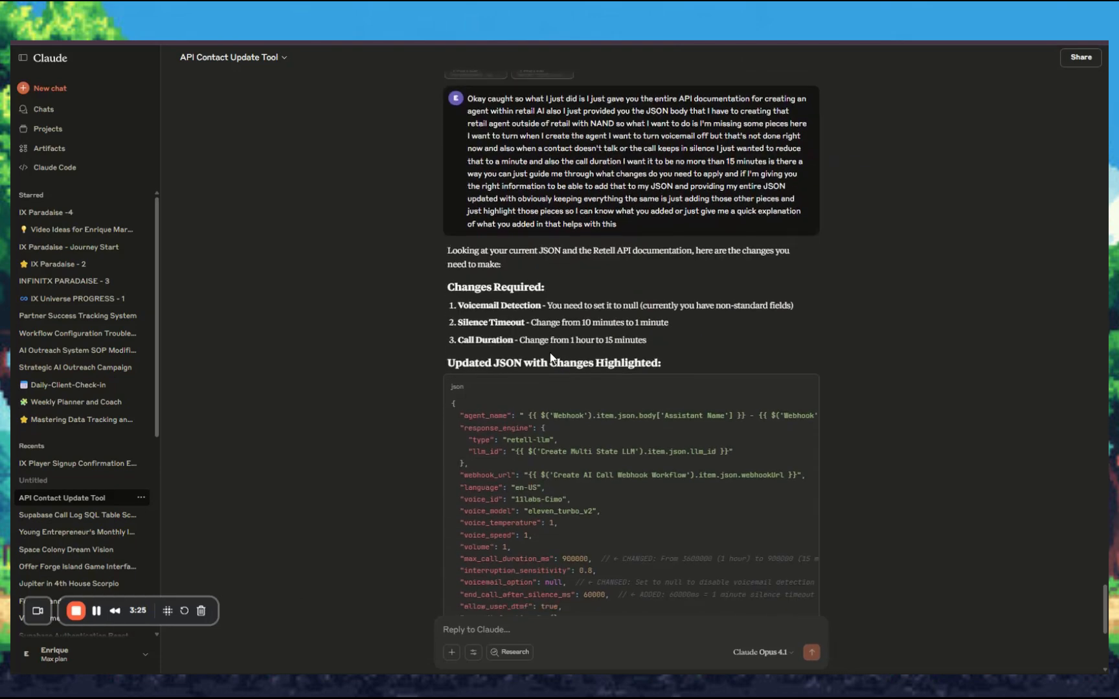
{"action": "left_click_drag", "start_coordinate": [447, 287], "coordinate": [676, 340]}
{"action": "left_click", "coordinate": [677, 341]}
{"action": "scroll", "coordinate": [633, 341], "scroll_direction": "down", "scroll_amount": 4}
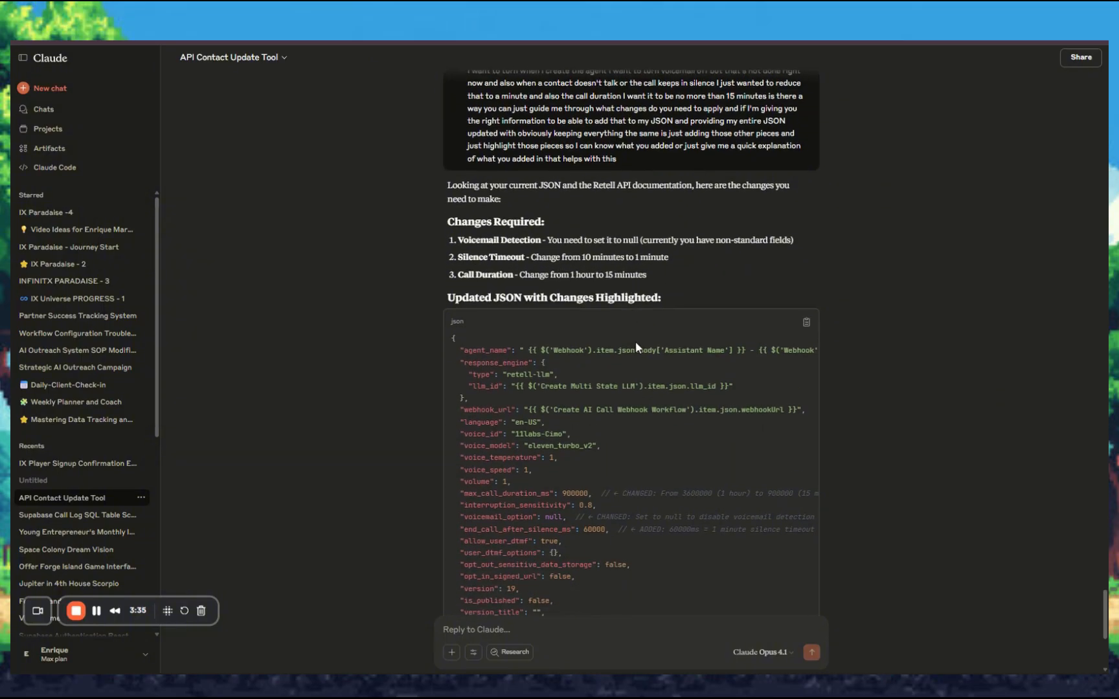
Step: Review the updated agent JSON and the What Changed explanation in Claude's reply
{"action": "left_click_drag", "start_coordinate": [456, 297], "coordinate": [714, 437]}
{"action": "left_click", "coordinate": [714, 437]}
{"action": "scroll", "coordinate": [712, 421], "scroll_direction": "up", "scroll_amount": 1}
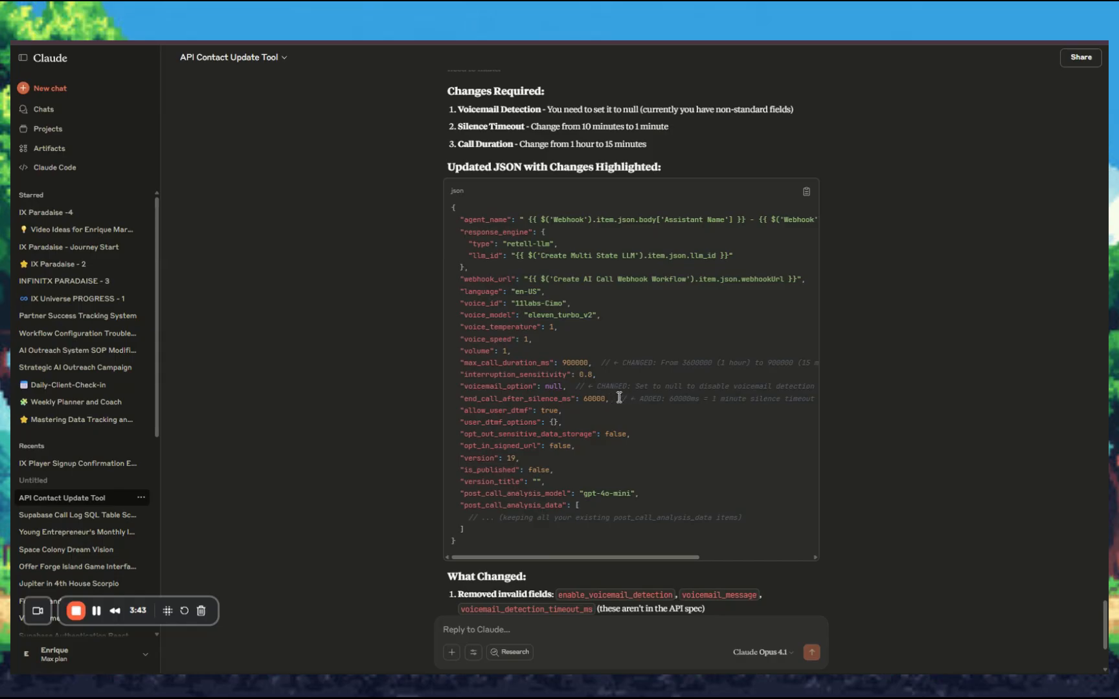
{"action": "scroll", "coordinate": [607, 382], "scroll_direction": "down", "scroll_amount": 2}
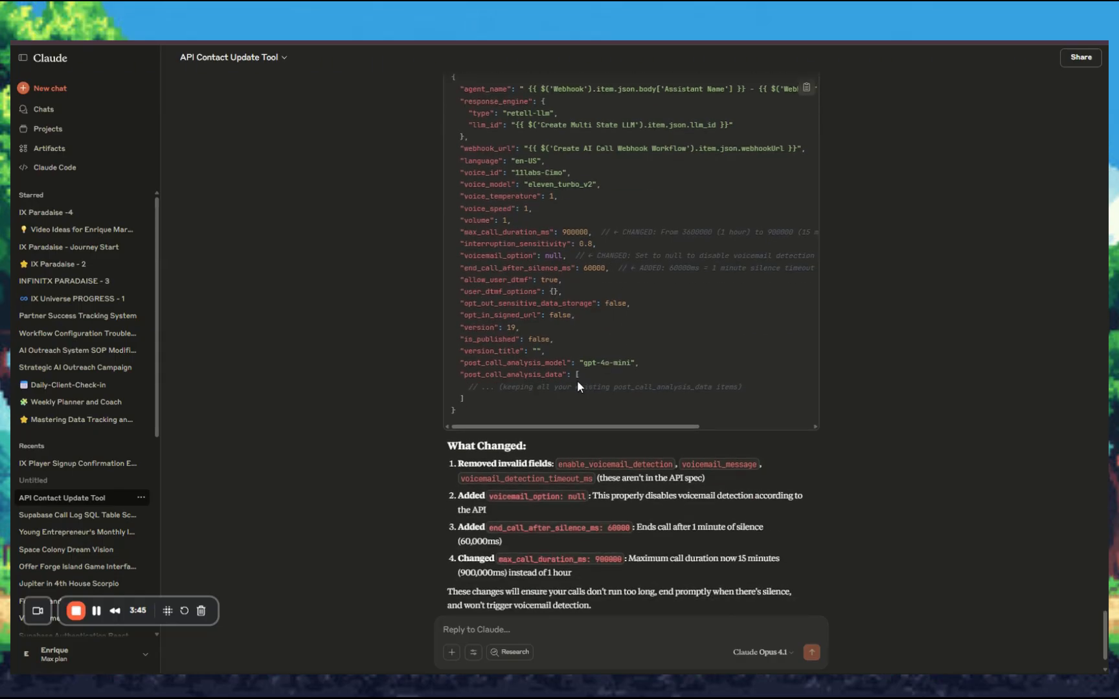
{"action": "scroll", "coordinate": [611, 367], "scroll_direction": "up", "scroll_amount": 2}
{"action": "scroll", "coordinate": [611, 367], "scroll_direction": "up", "scroll_amount": 2}
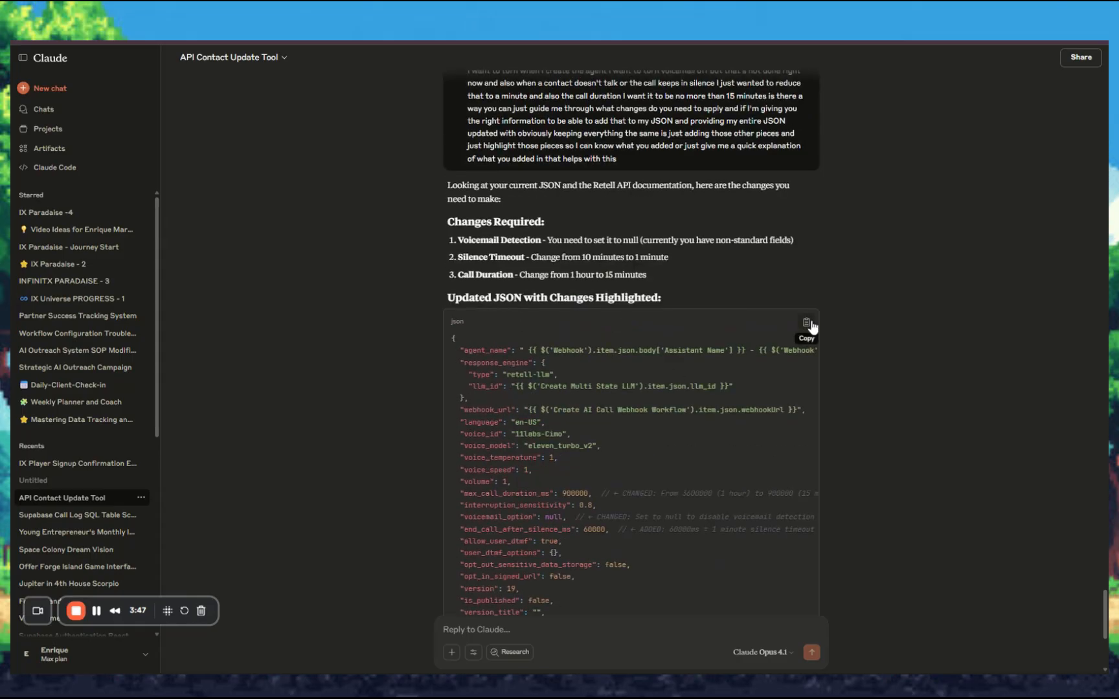
Step: Copy Claude's updated agent JSON and check its max_call_duration_ms and voicemail_option lines
{"action": "left_click", "coordinate": [806, 321]}
{"action": "scroll", "coordinate": [609, 386], "scroll_direction": "down", "scroll_amount": 2}
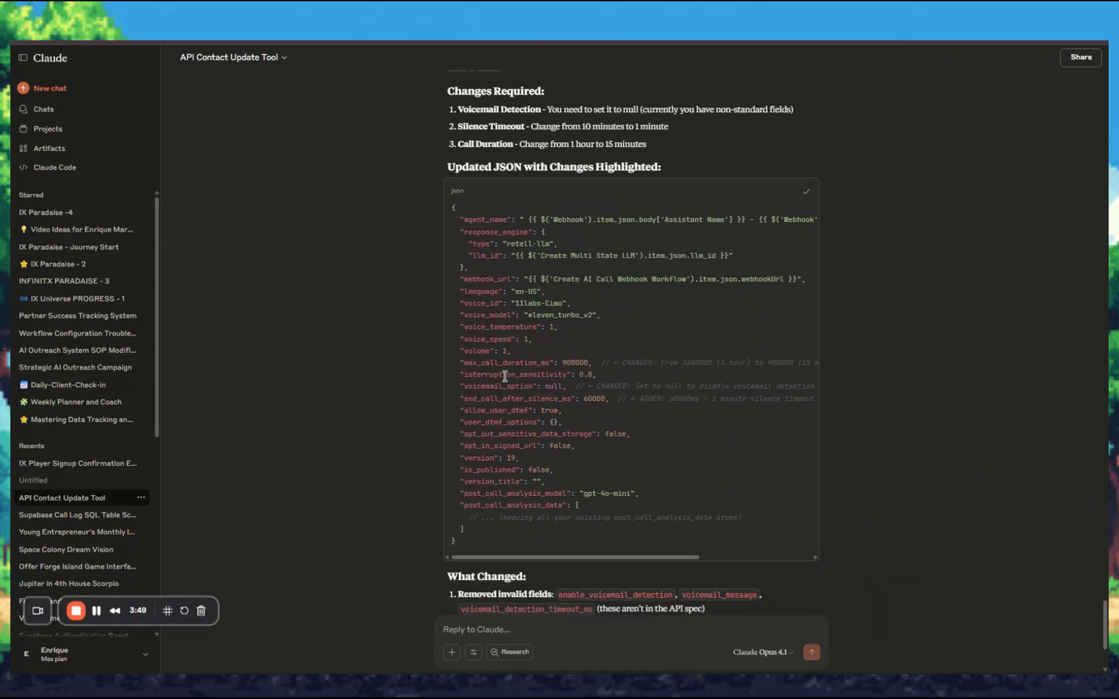
{"action": "left_click_drag", "start_coordinate": [460, 363], "coordinate": [591, 386]}
{"action": "left_click", "coordinate": [607, 365]}
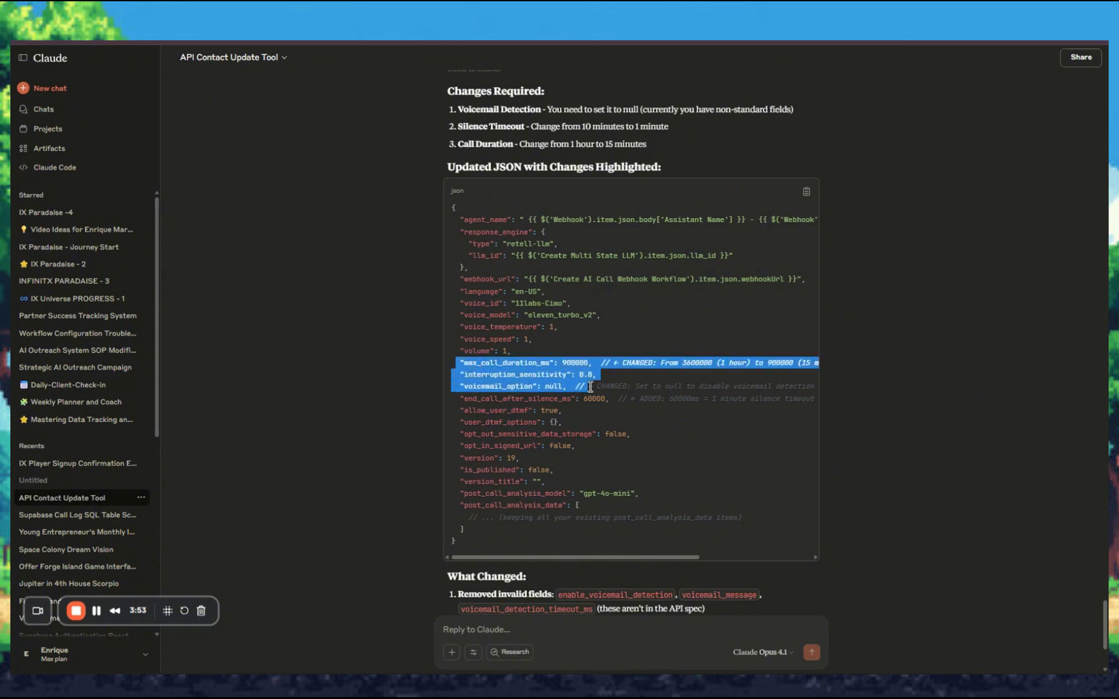
{"action": "left_click", "coordinate": [564, 387]}
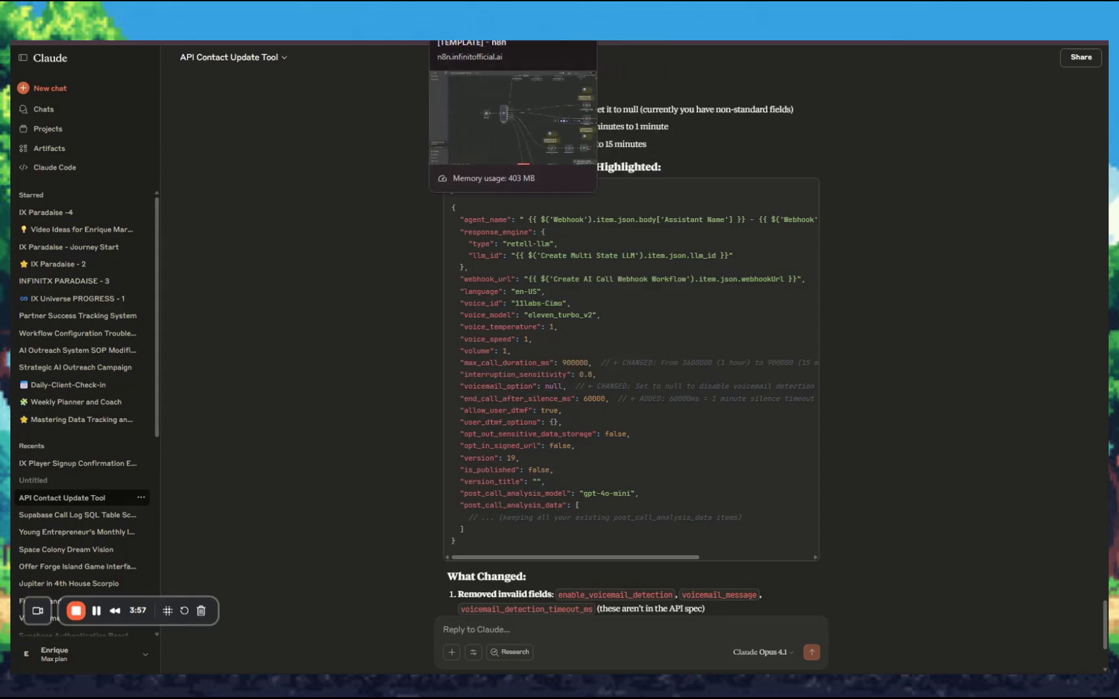
Step: Paste the updated JSON into the Create Multi State Agent6 body expression in n8n, between the original response_engine block and webhook_url
{"action": "left_click", "coordinate": [441, 26]}
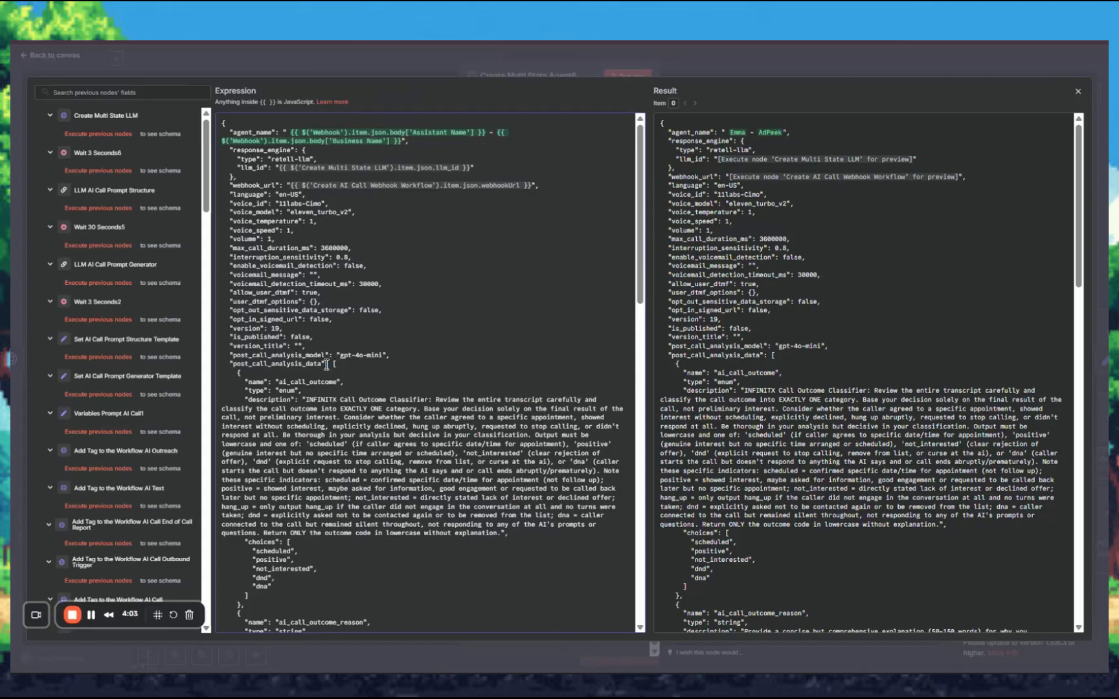
{"action": "left_click_drag", "start_coordinate": [289, 361], "coordinate": [261, 361]}
{"action": "key", "text": "Return"}
{"action": "key", "text": "Return"}
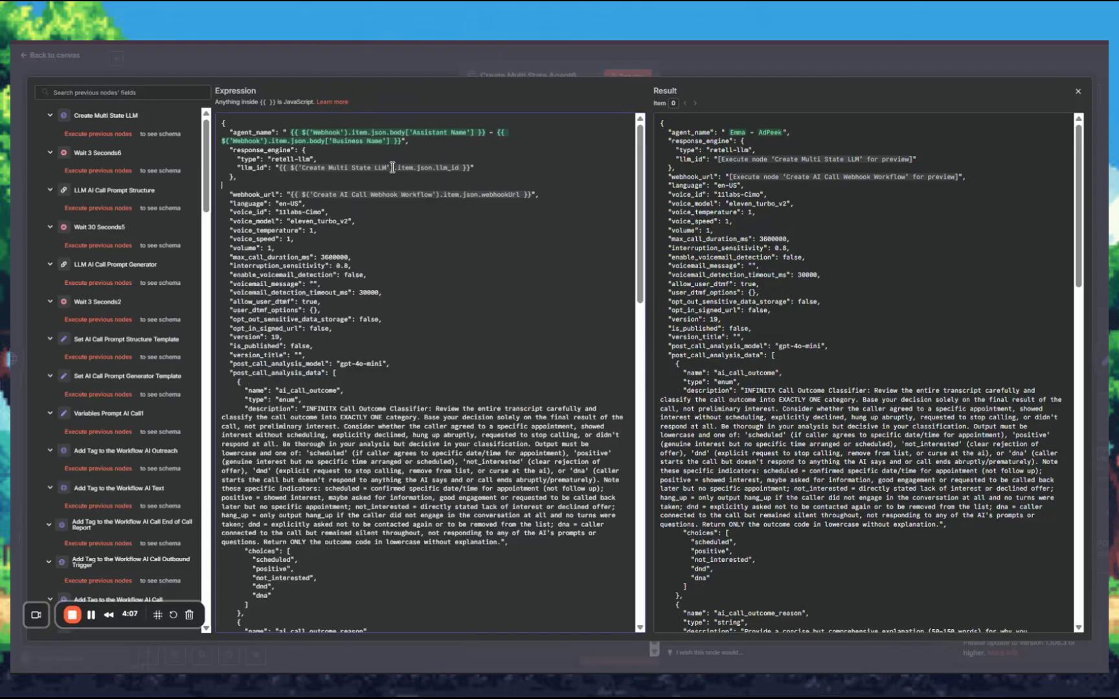
{"action": "key", "text": "ctrl+v"}
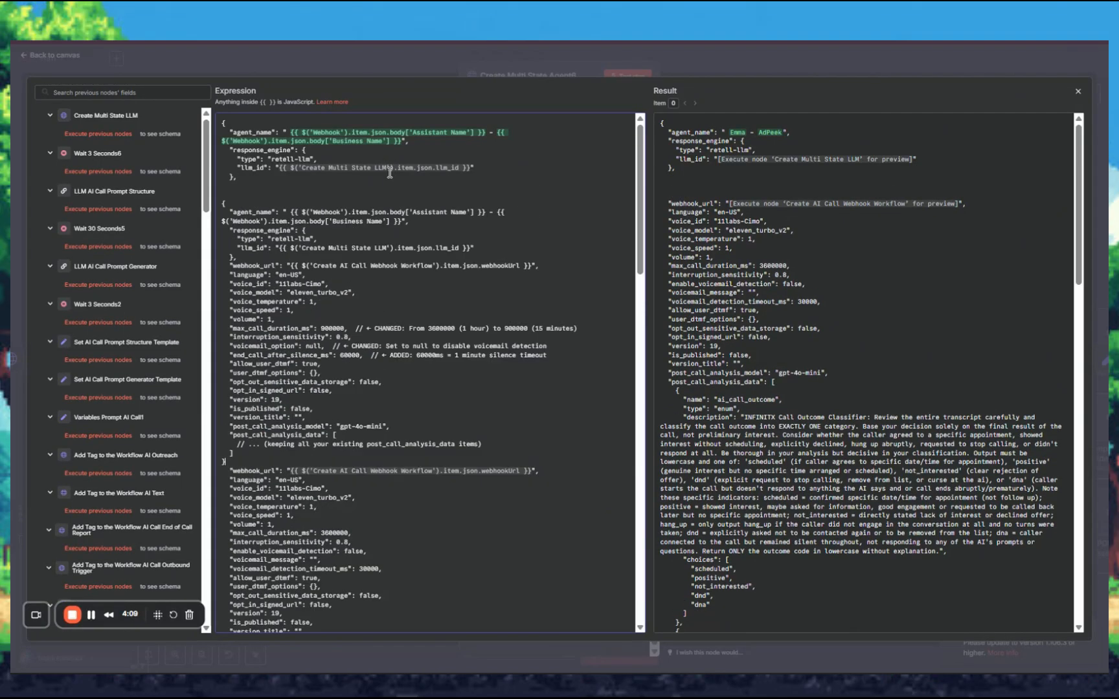
Step: Delete the placeholder post_call_analysis_data array and the closing brace at the end of the pasted JSON
{"action": "scroll", "coordinate": [298, 415], "scroll_direction": "down", "scroll_amount": 6}
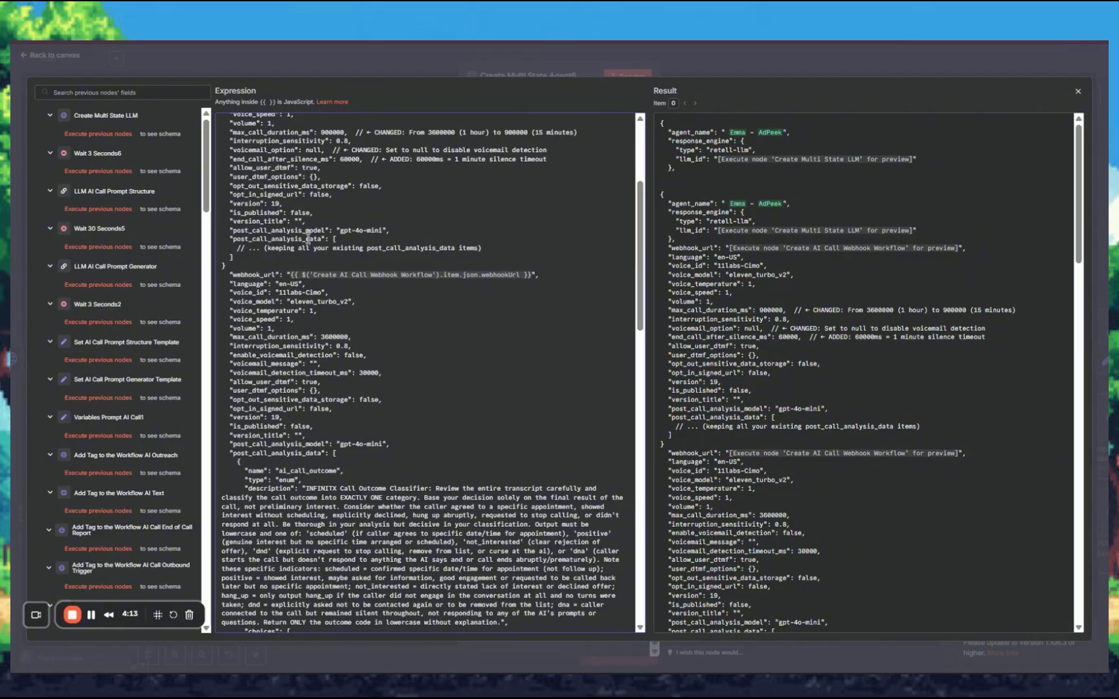
{"action": "scroll", "coordinate": [302, 360], "scroll_direction": "down", "scroll_amount": 2}
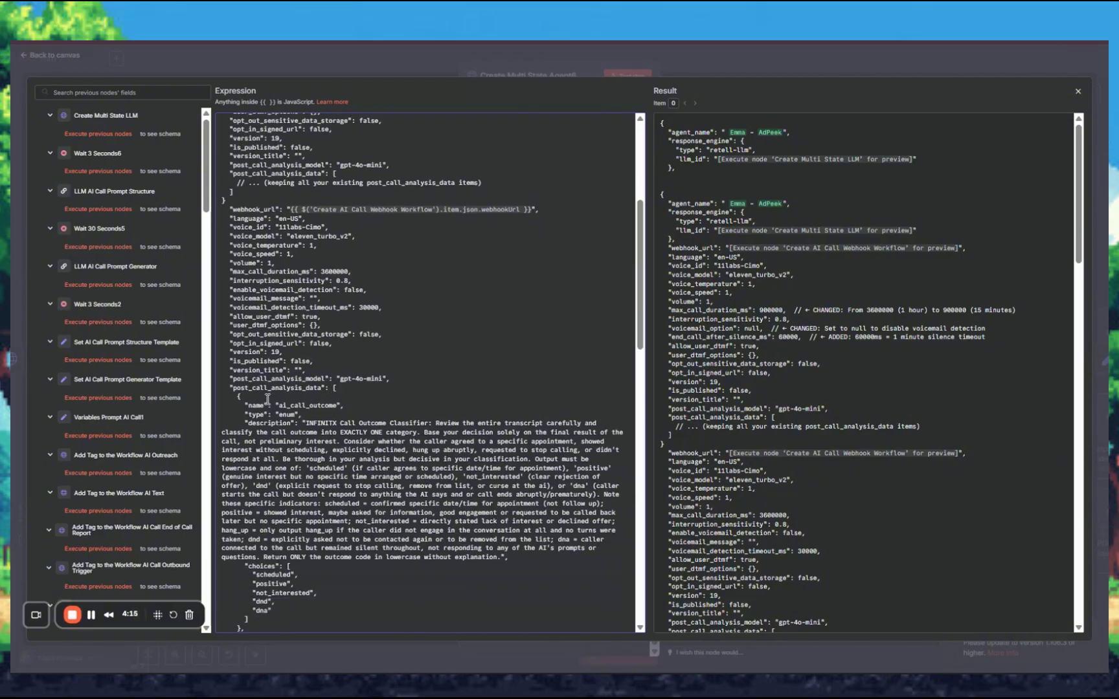
{"action": "scroll", "coordinate": [263, 398], "scroll_direction": "up", "scroll_amount": 4}
{"action": "scroll", "coordinate": [267, 397], "scroll_direction": "up", "scroll_amount": 2}
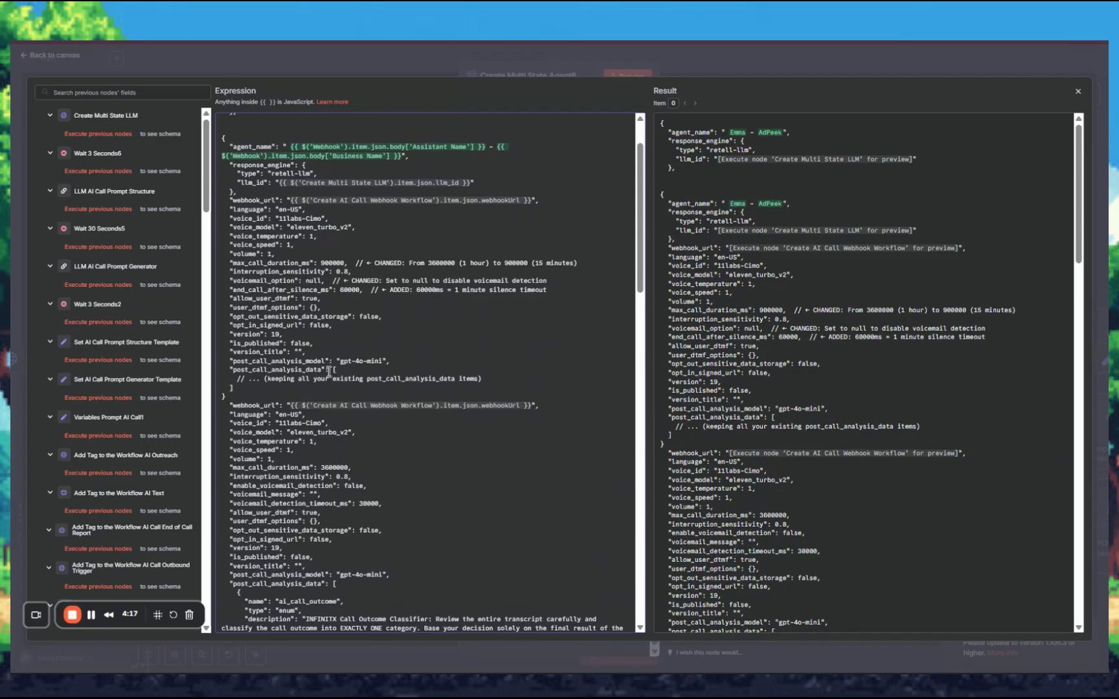
{"action": "left_click_drag", "start_coordinate": [337, 371], "coordinate": [368, 395]}
{"action": "scroll", "coordinate": [234, 172], "scroll_direction": "up", "scroll_amount": 2}
{"action": "scroll", "coordinate": [274, 236], "scroll_direction": "down", "scroll_amount": 2}
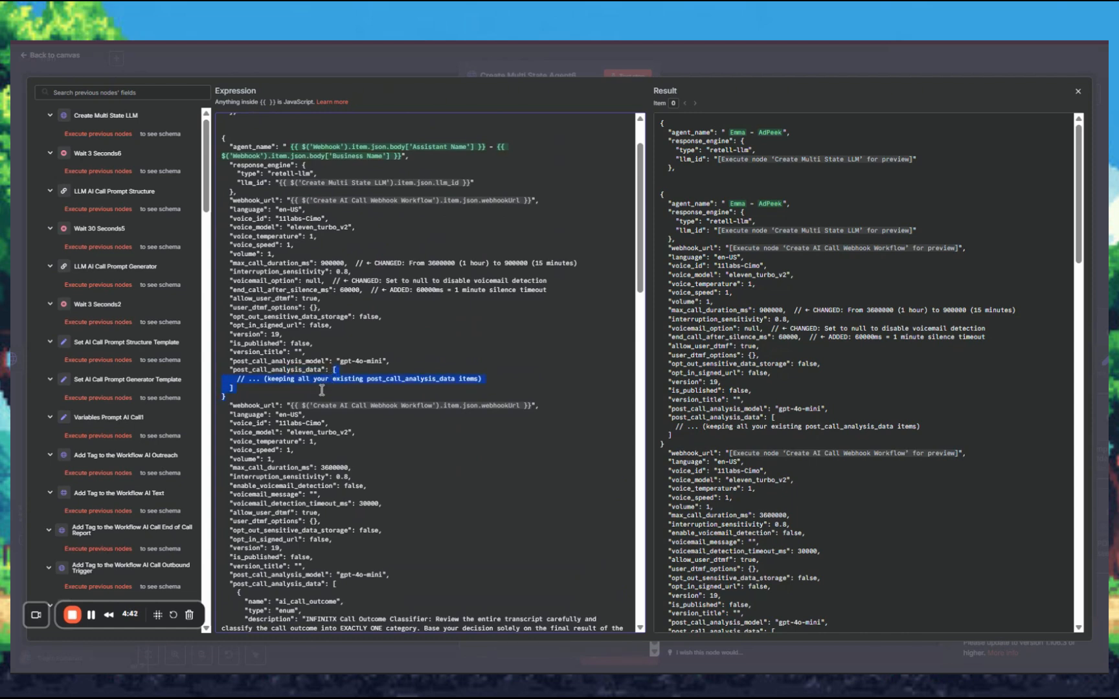
{"action": "key", "text": "BackSpace"}
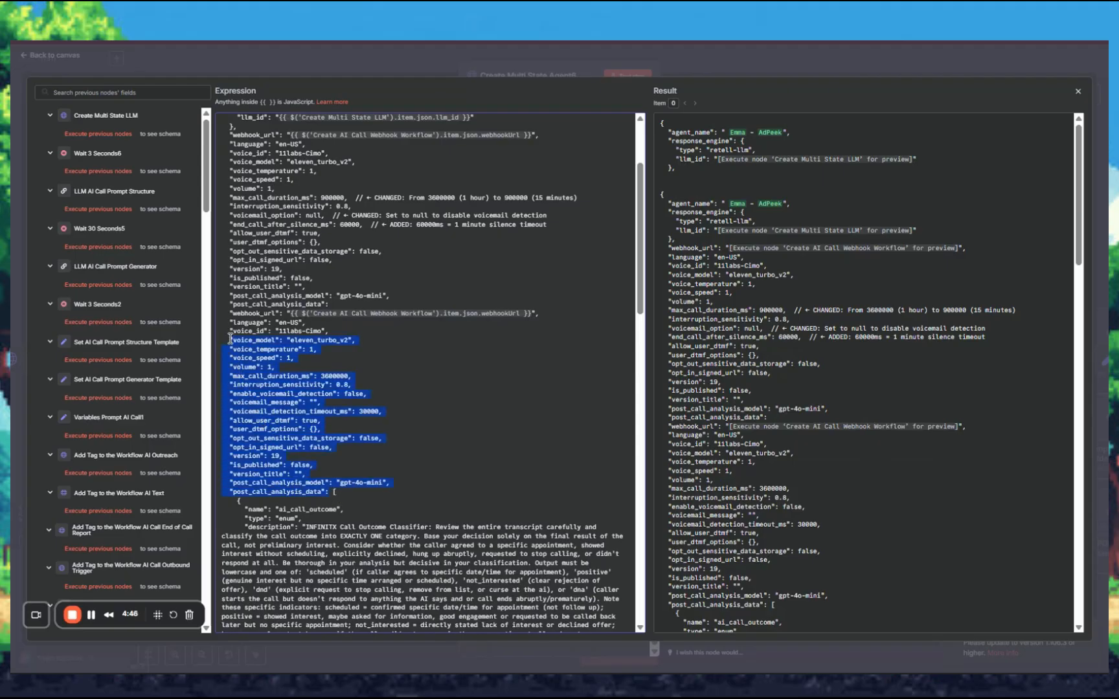
Step: Delete the old settings from webhook_url through the post_call_analysis_data key, joining the existing analysis array to the pasted key
{"action": "left_click_drag", "start_coordinate": [224, 319], "coordinate": [222, 316]}
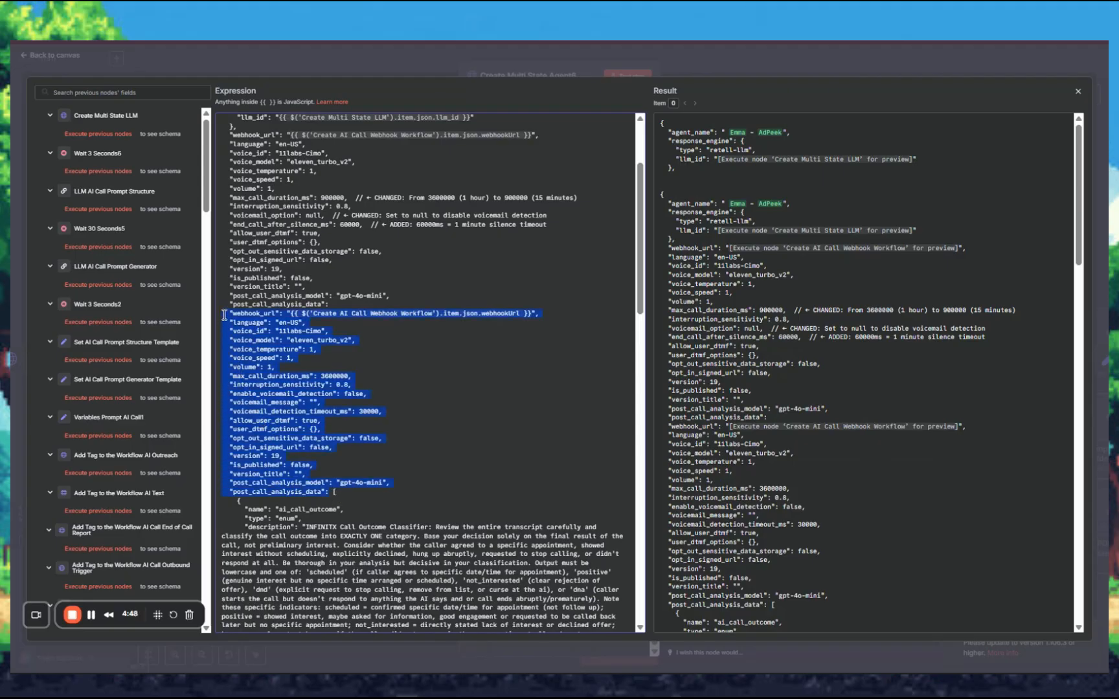
{"action": "key", "text": "BackSpace"}
{"action": "key", "text": "BackSpace"}
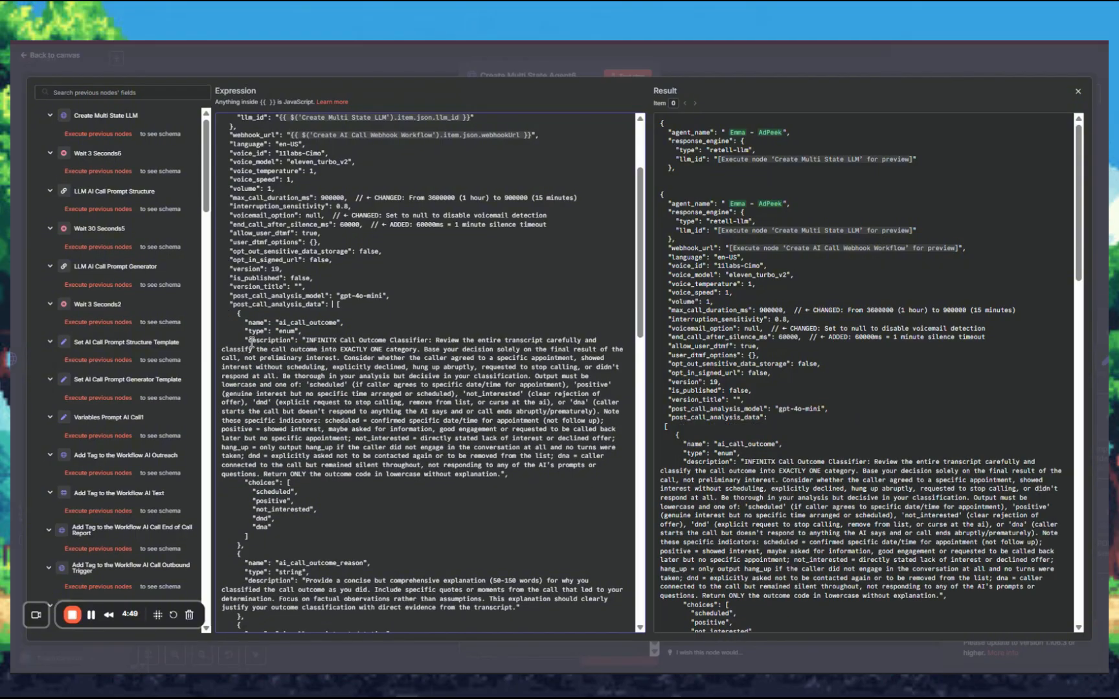
Step: Delete the original opening brace, agent_name and response_engine block above the pasted JSON
{"action": "scroll", "coordinate": [360, 323], "scroll_direction": "up", "scroll_amount": 3}
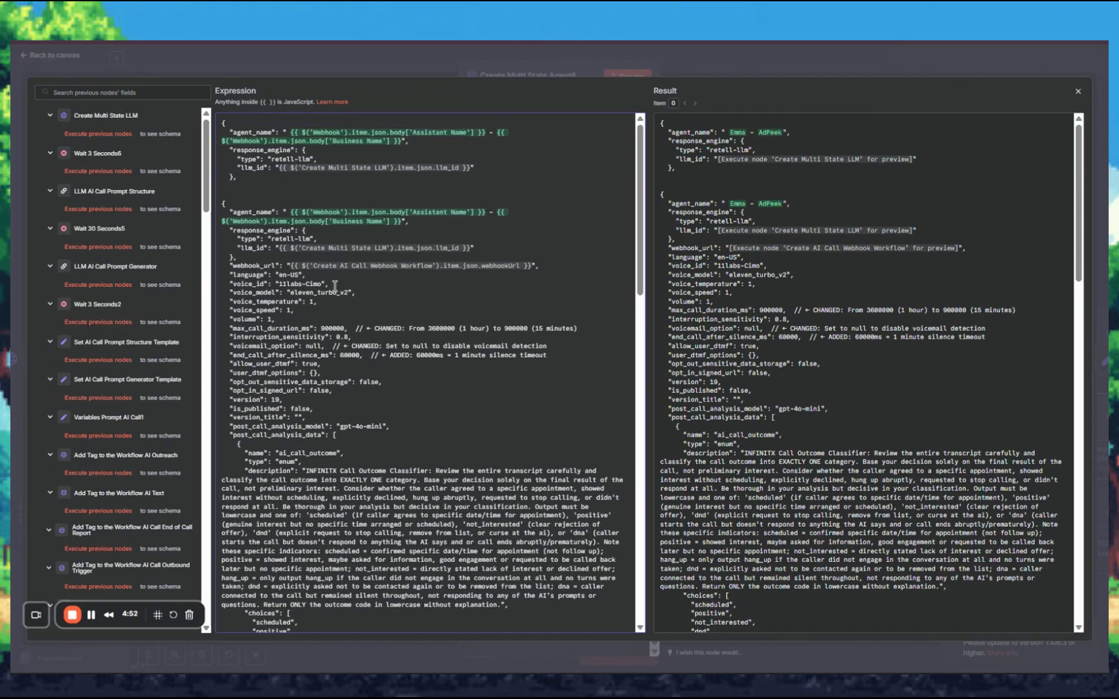
{"action": "left_click_drag", "start_coordinate": [205, 168], "coordinate": [201, 123]}
{"action": "key", "text": "BackSpace"}
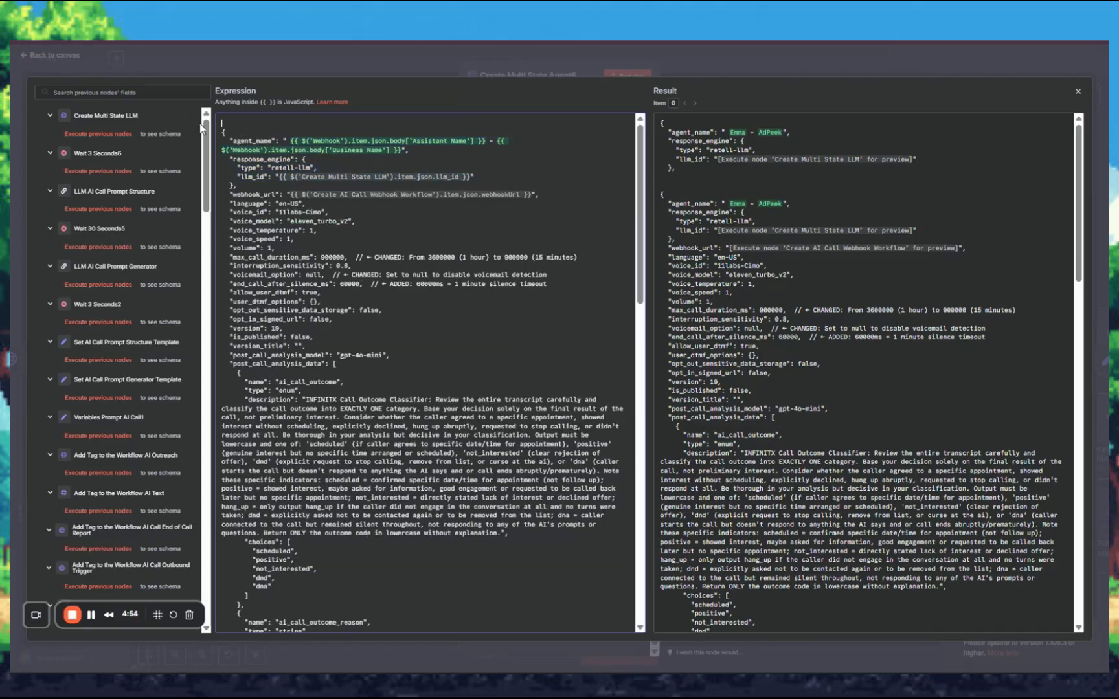
Step: Delete the blank first line and the inline comments after max_call_duration_ms, voicemail_option and end_call_after_silence_ms in the agent JSON body
{"action": "key", "text": "Delete"}
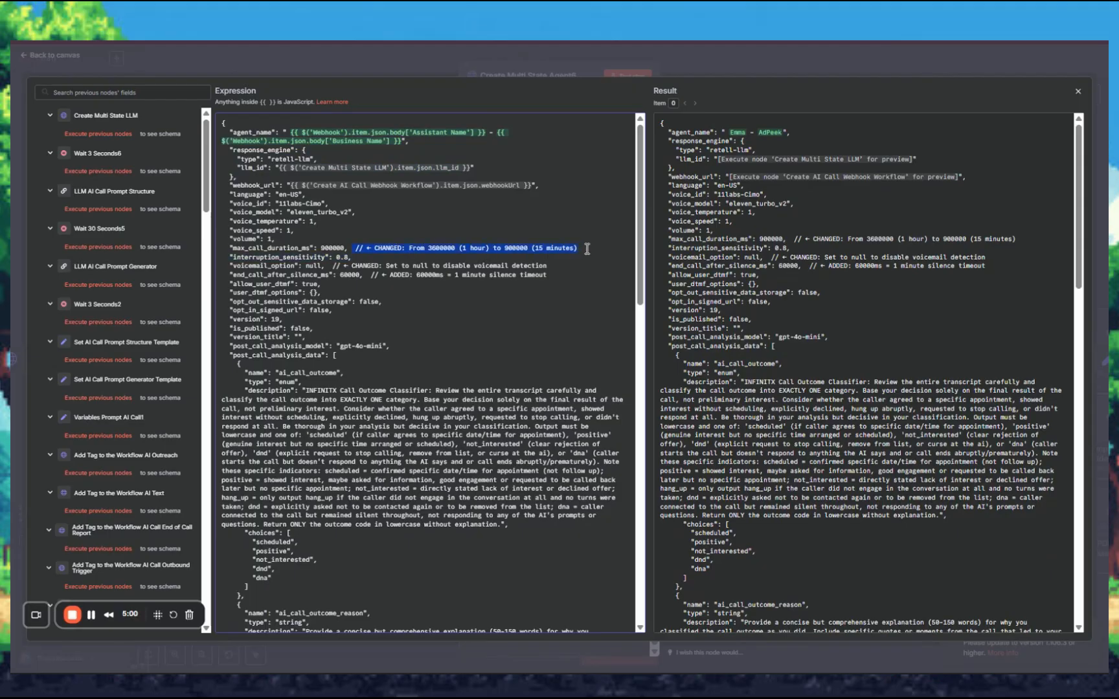
{"action": "key", "text": "BackSpace"}
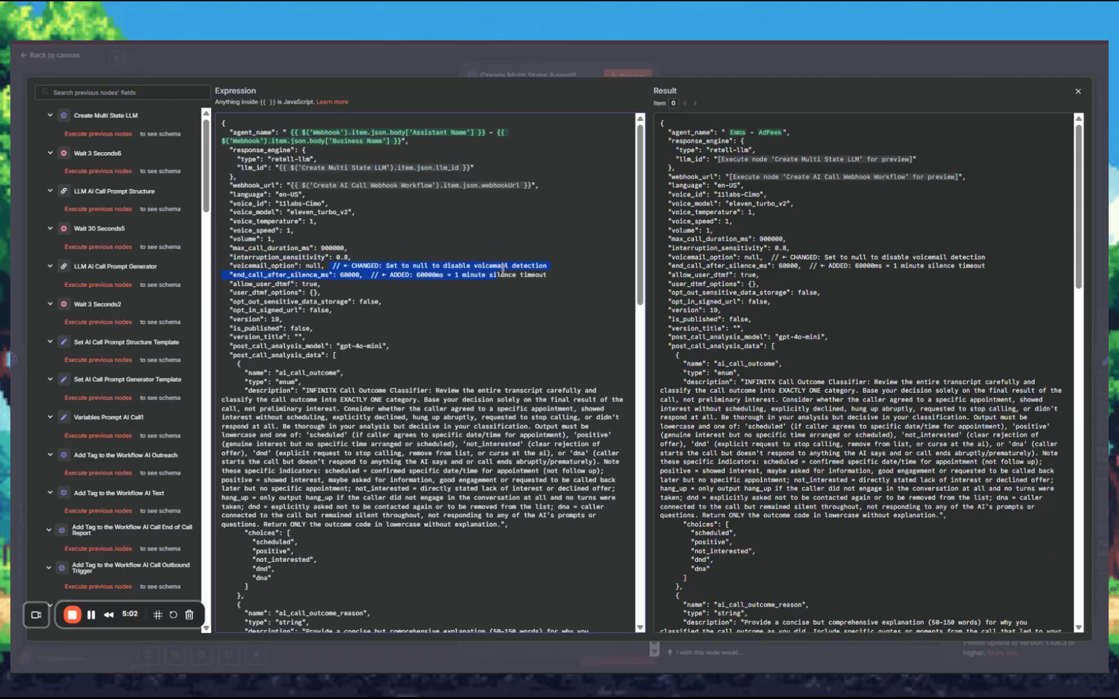
{"action": "key", "text": "BackSpace"}
{"action": "left_click_drag", "start_coordinate": [371, 275], "coordinate": [548, 276]}
{"action": "key", "text": "BackSpace"}
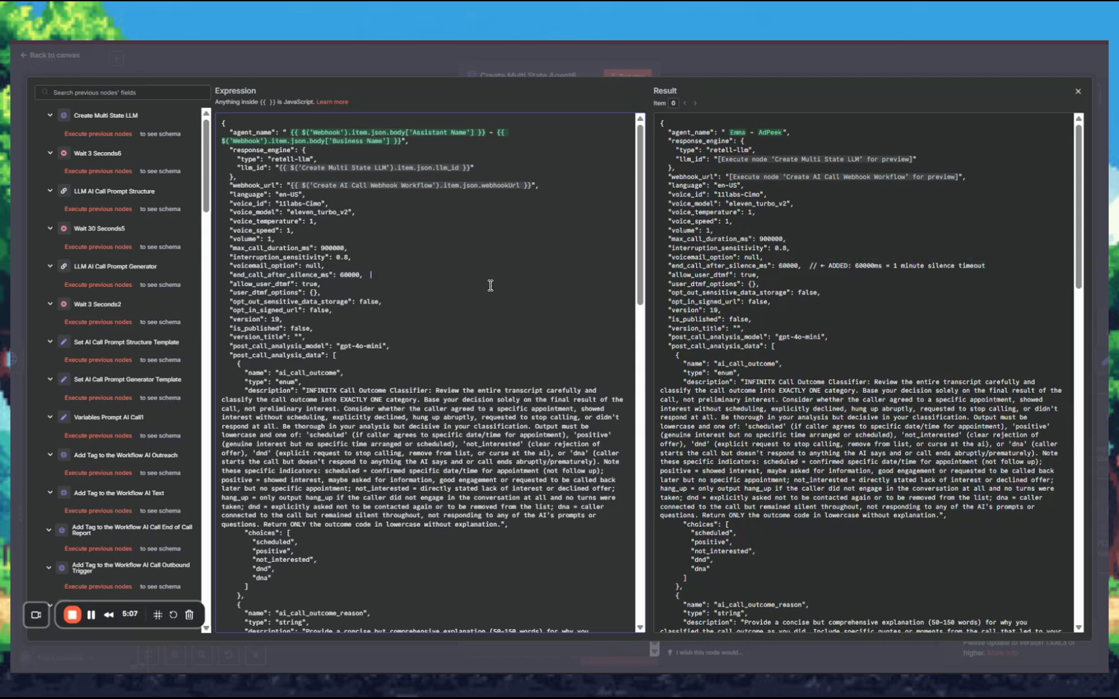
Step: Select the whole cleaned-up agent JSON body and have Claude check it for syntax errors
{"action": "scroll", "coordinate": [405, 290], "scroll_direction": "down", "scroll_amount": 1}
{"action": "scroll", "coordinate": [387, 293], "scroll_direction": "up", "scroll_amount": 1}
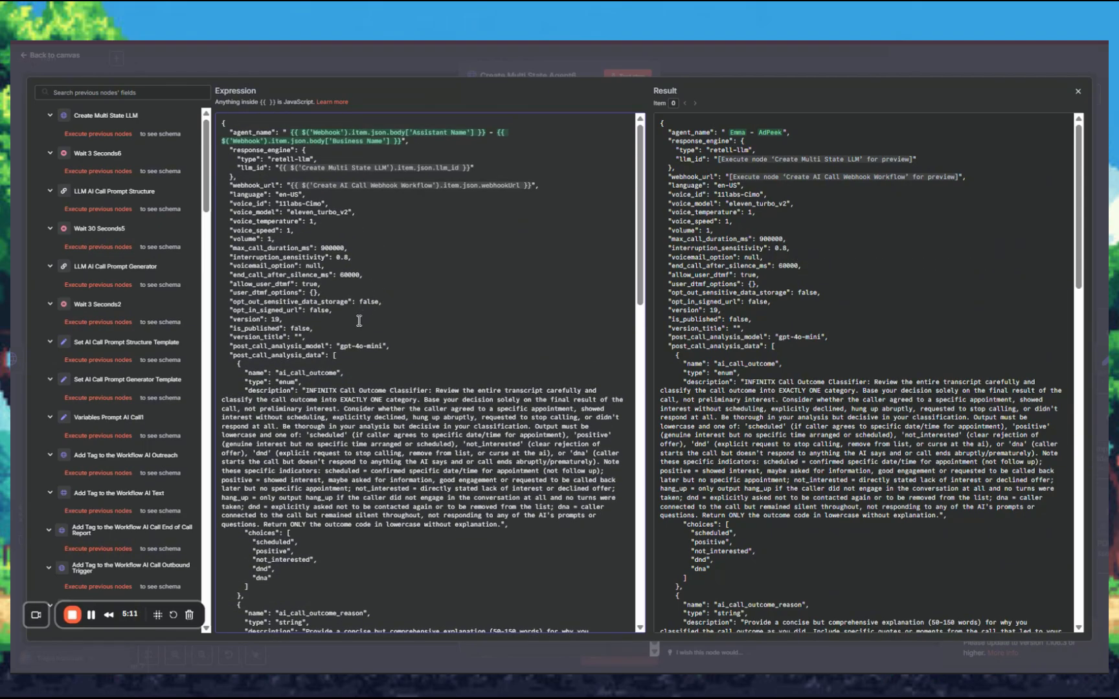
{"action": "key", "text": "ctrl+a"}
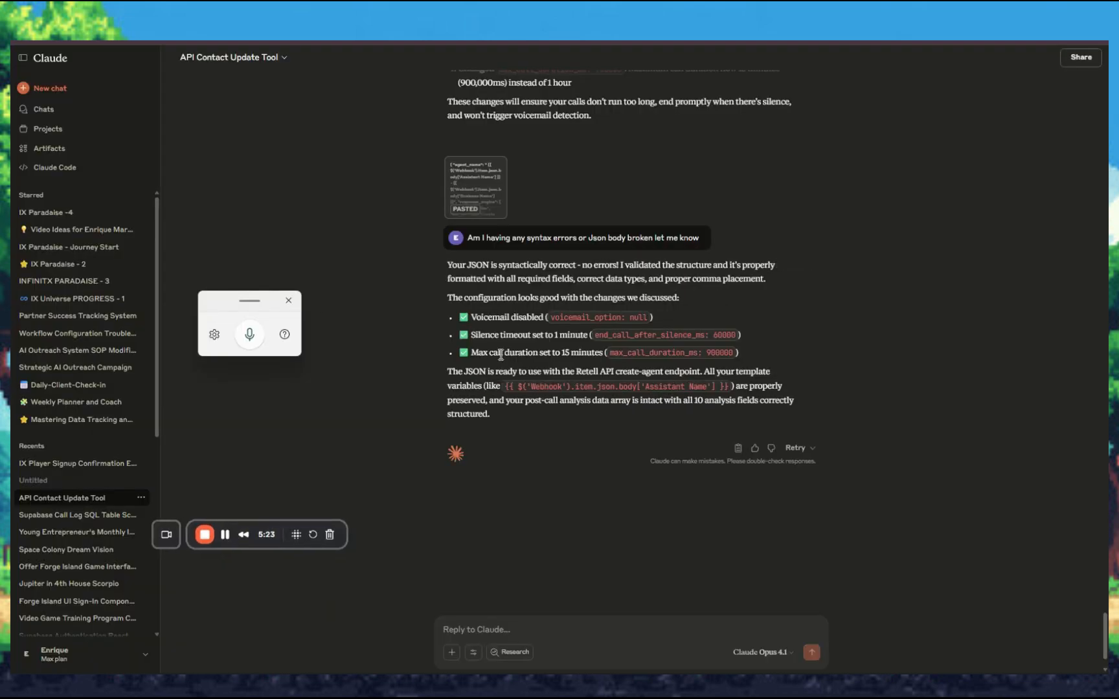
{"action": "scroll", "coordinate": [708, 330], "scroll_direction": "up", "scroll_amount": 2}
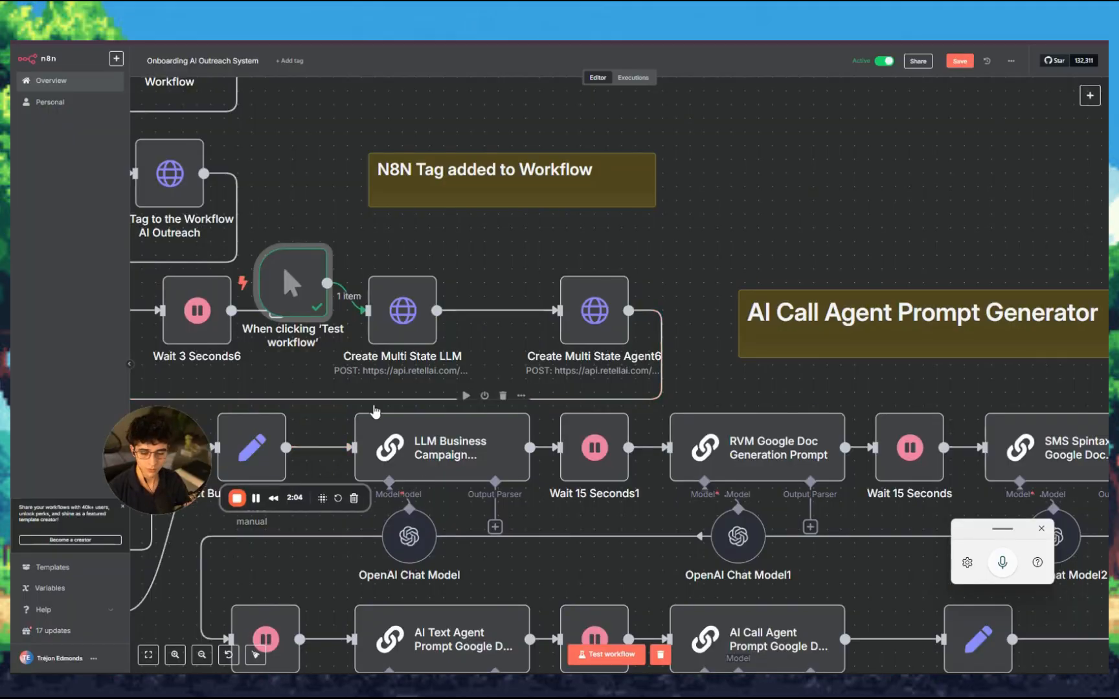
Step: Test the Create Multi State LLM node and the Create Multi State Agent6 node individually in the n8n Onboarding AI Outreach System workflow
{"action": "scroll", "coordinate": [498, 442], "scroll_direction": "up", "scroll_amount": 2}
{"action": "scroll", "coordinate": [437, 327], "scroll_direction": "down", "scroll_amount": 3}
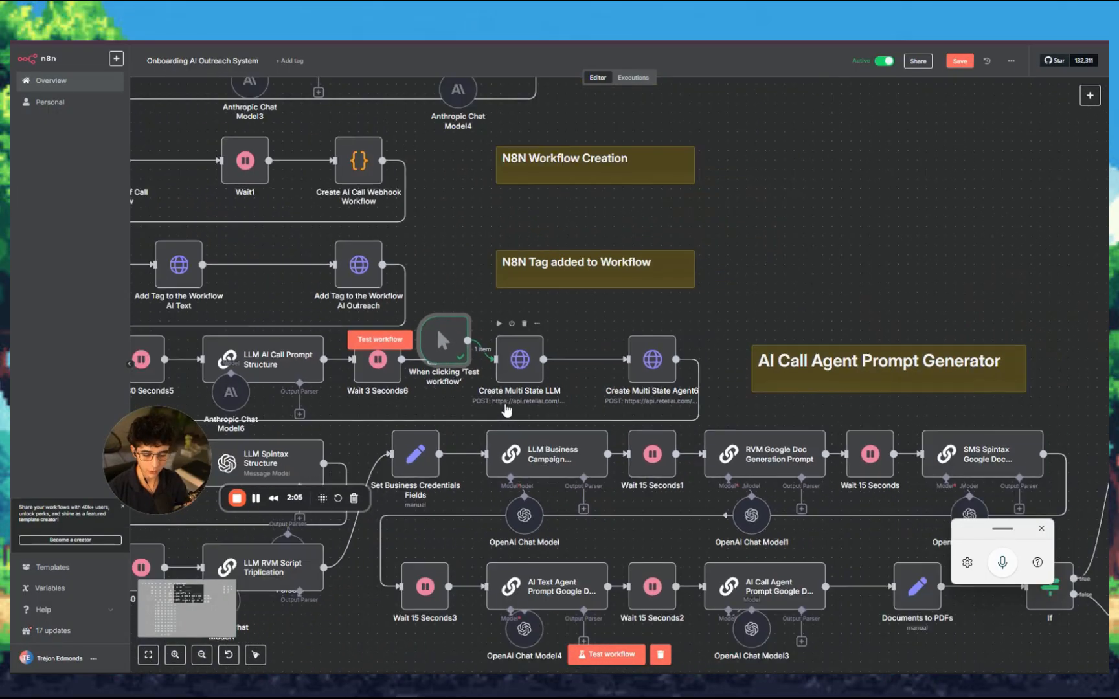
{"action": "scroll", "coordinate": [411, 340], "scroll_direction": "up", "scroll_amount": 3}
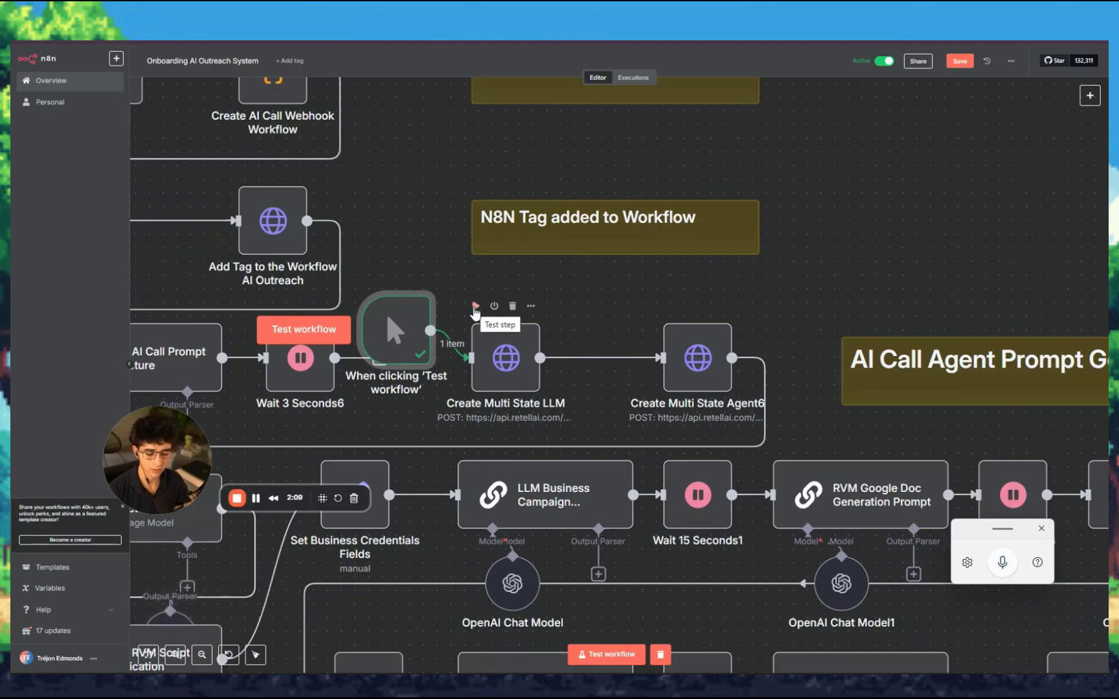
{"action": "left_click", "coordinate": [474, 306]}
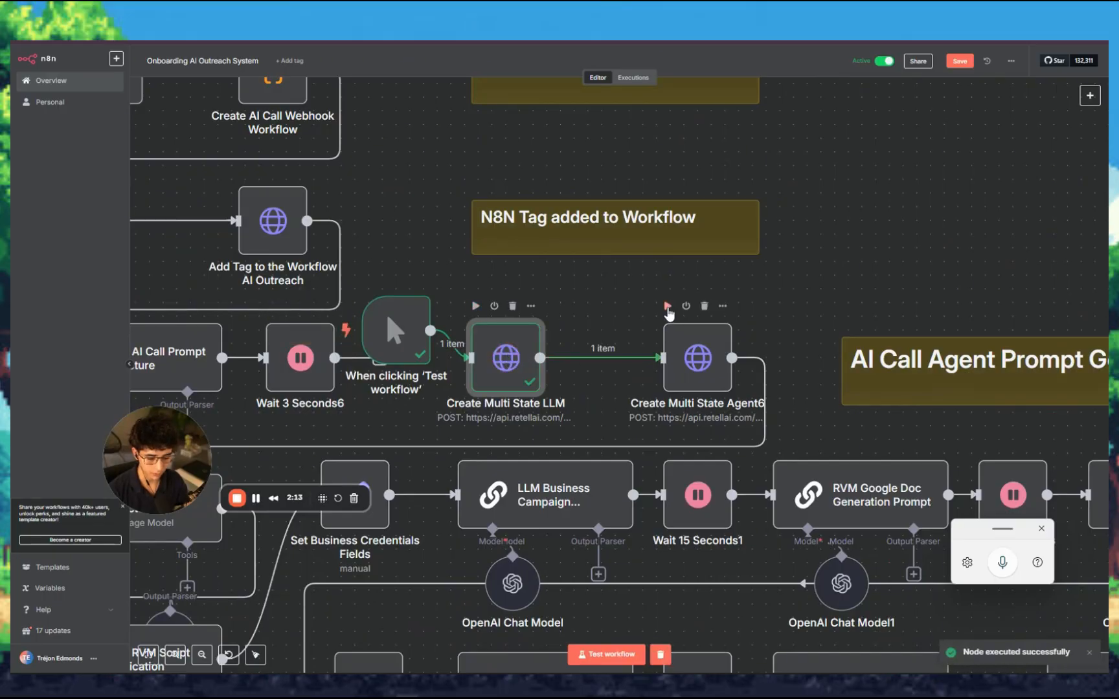
{"action": "left_click", "coordinate": [668, 306]}
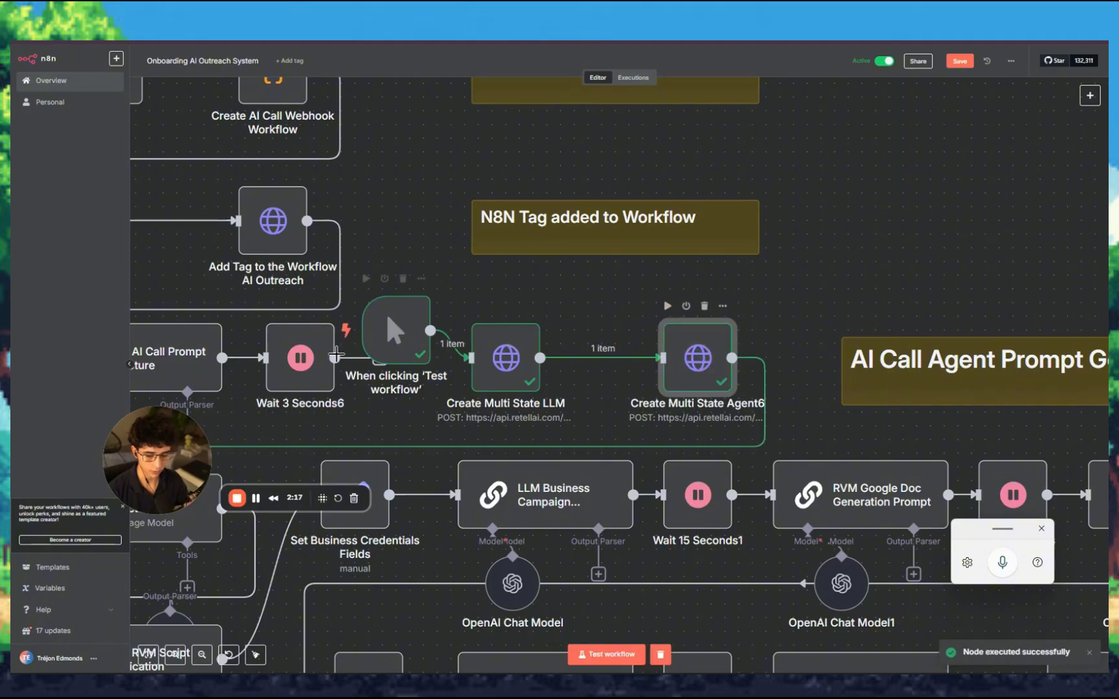
Step: Switch to Retell AI, open the newly created YouTube test agent and examine its prompt
{"action": "key", "text": "ctrl+Tab"}
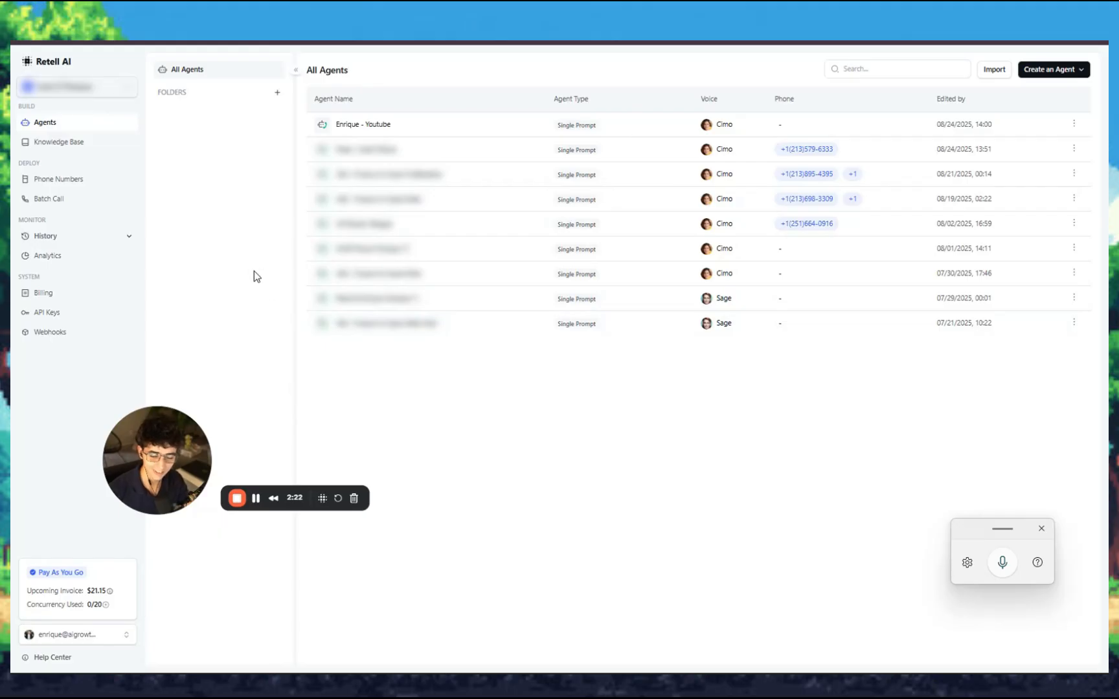
{"action": "left_click", "coordinate": [351, 126]}
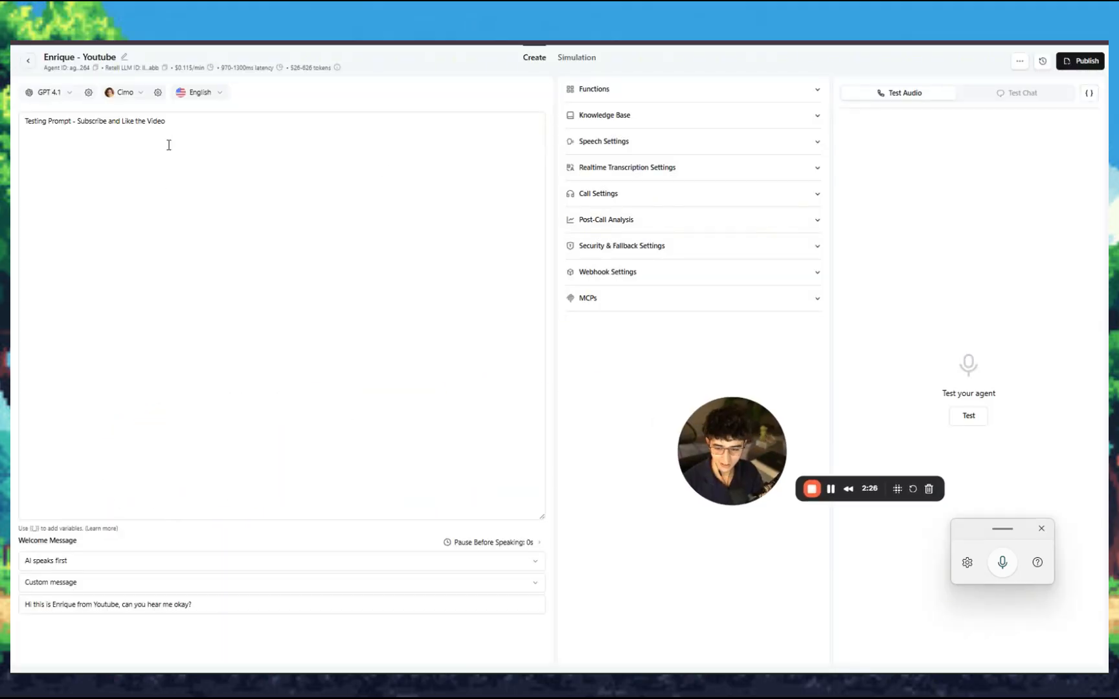
{"action": "left_click_drag", "start_coordinate": [194, 123], "coordinate": [89, 122]}
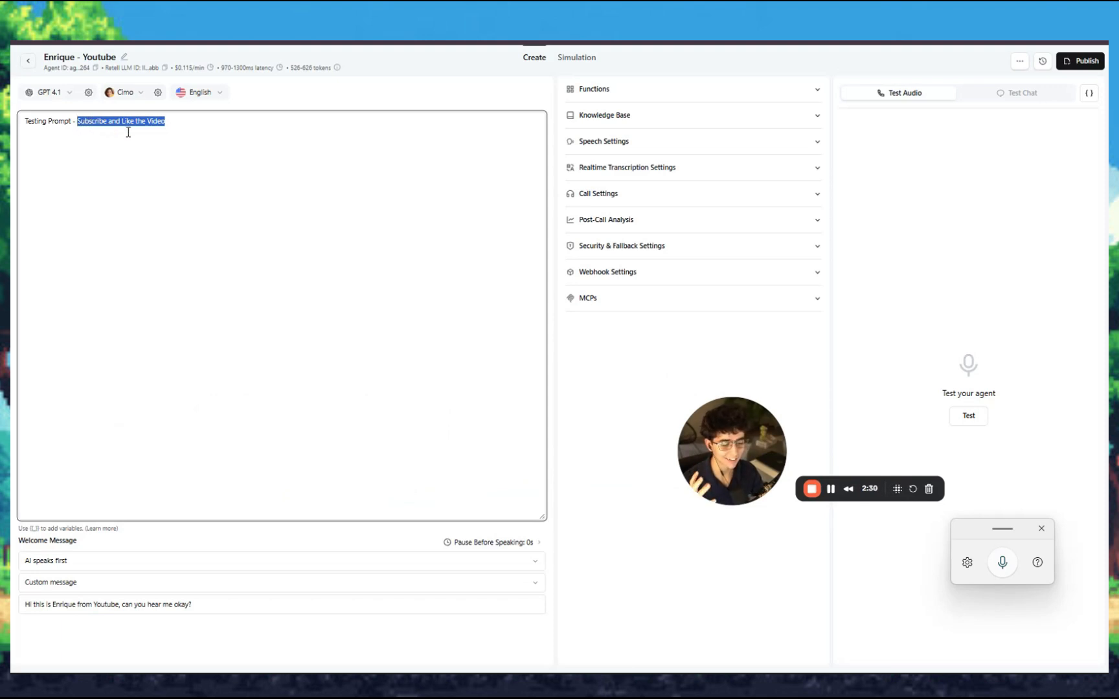
{"action": "left_click_drag", "start_coordinate": [691, 402], "coordinate": [73, 346]}
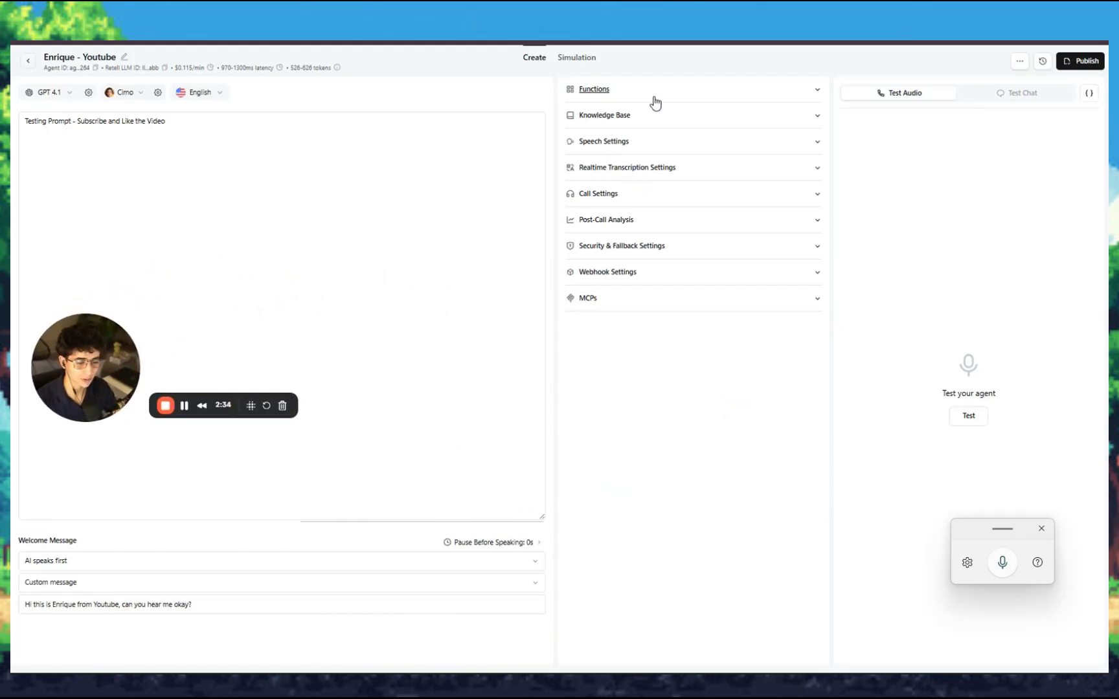
{"action": "left_click", "coordinate": [327, 166]}
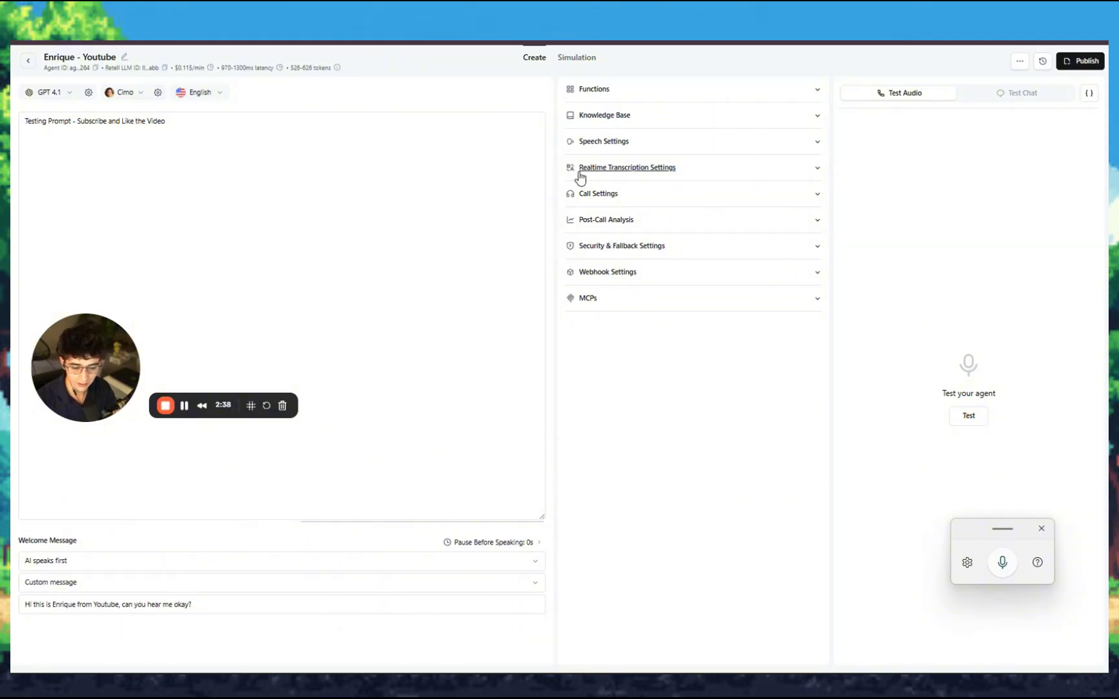
Step: Examine the agent's update_contact function, including its description, API endpoint and JSON parameters, and close it without changes
{"action": "left_click", "coordinate": [625, 95]}
{"action": "left_click", "coordinate": [788, 193]}
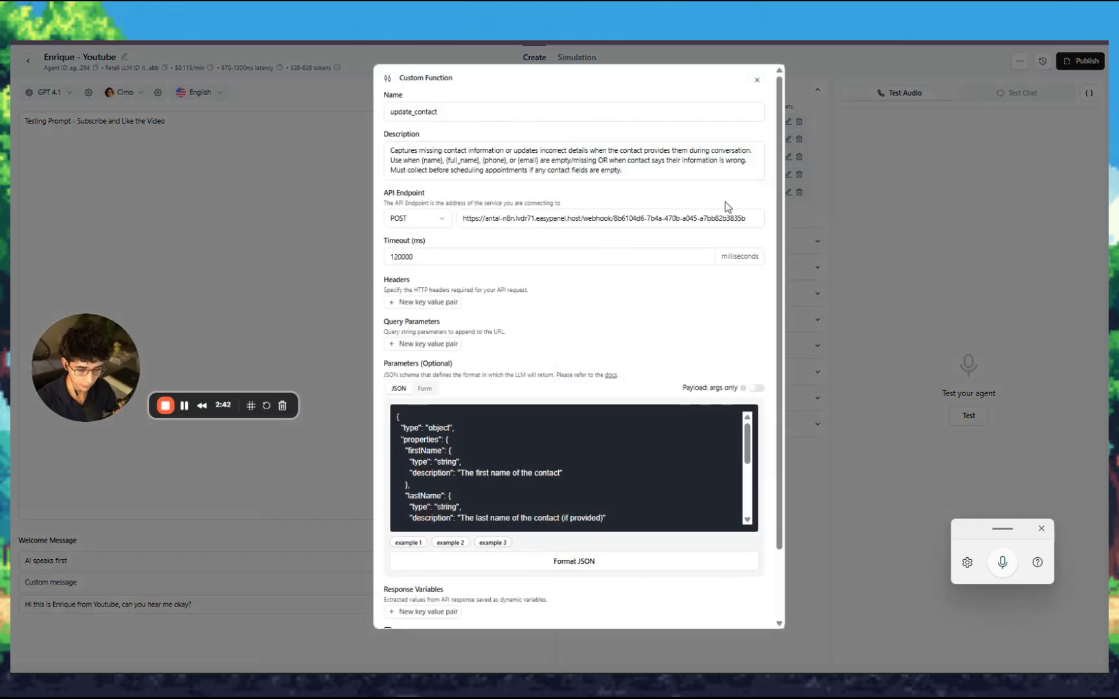
{"action": "scroll", "coordinate": [547, 387], "scroll_direction": "down", "scroll_amount": 10}
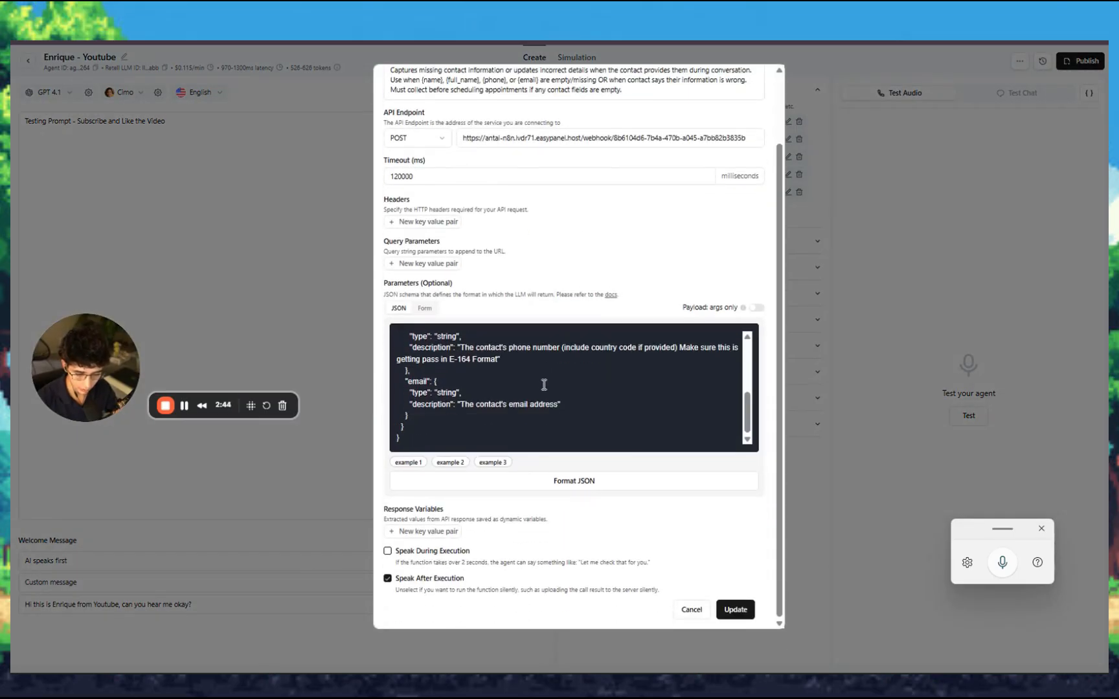
{"action": "scroll", "coordinate": [544, 385], "scroll_direction": "up", "scroll_amount": 5}
{"action": "scroll", "coordinate": [703, 207], "scroll_direction": "up", "scroll_amount": 3}
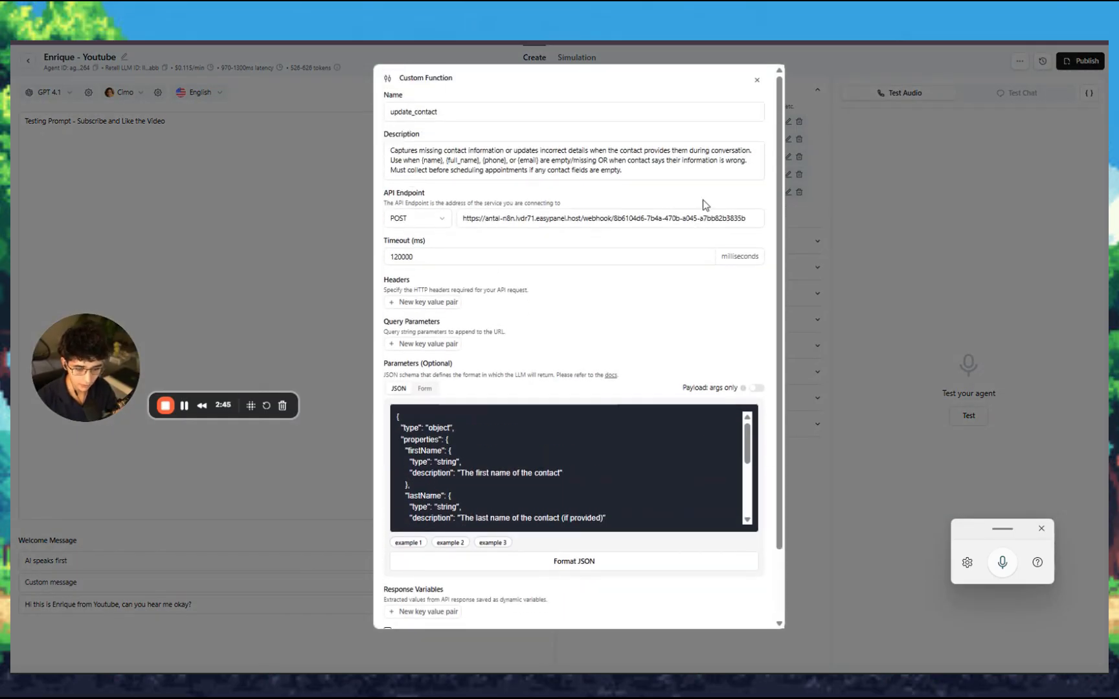
{"action": "left_click", "coordinate": [756, 84]}
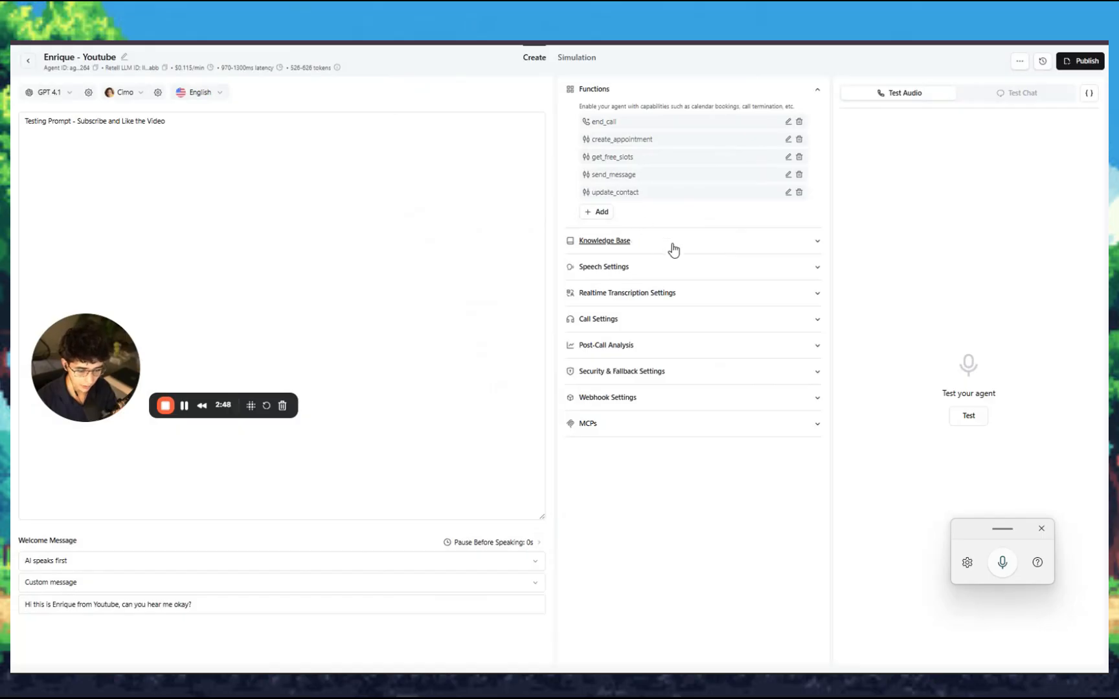
Step: Check the agent's call settings for voicemail detection, end call on silence and max call duration
{"action": "left_click", "coordinate": [633, 322]}
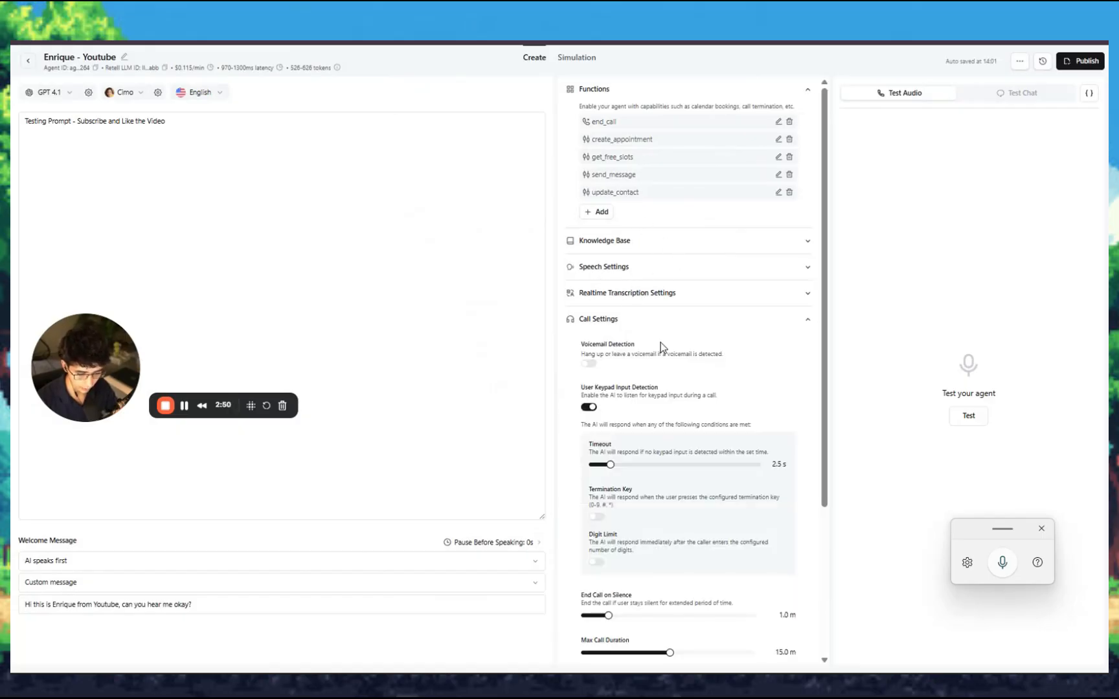
{"action": "scroll", "coordinate": [633, 355], "scroll_direction": "down", "scroll_amount": 5}
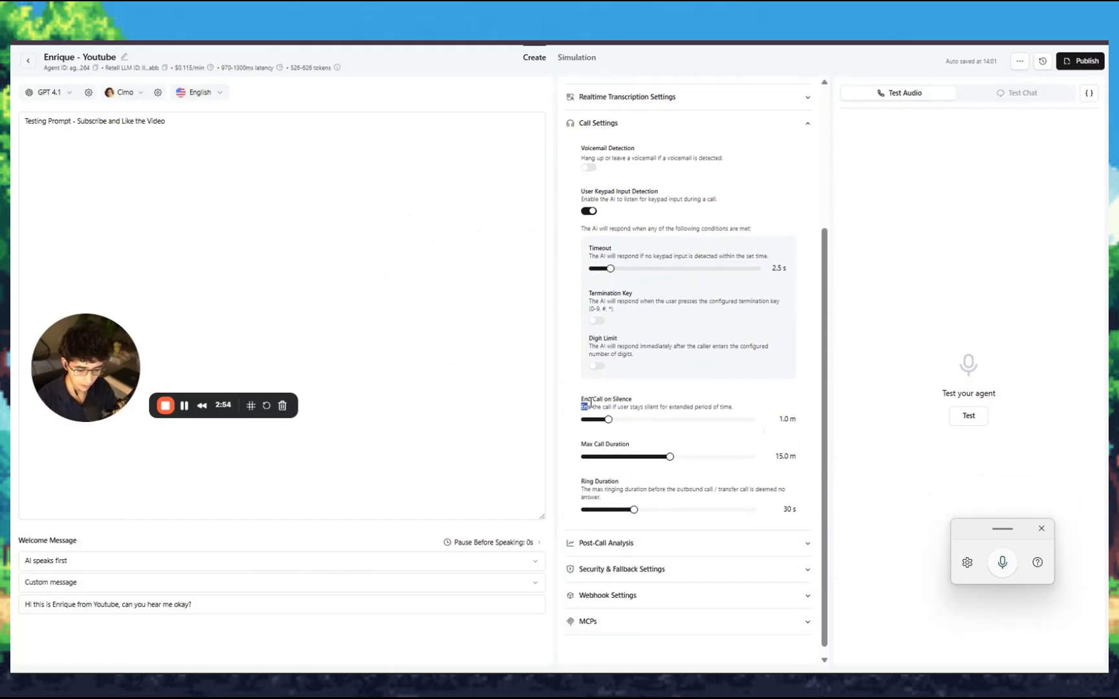
{"action": "left_click_drag", "start_coordinate": [629, 403], "coordinate": [591, 403]}
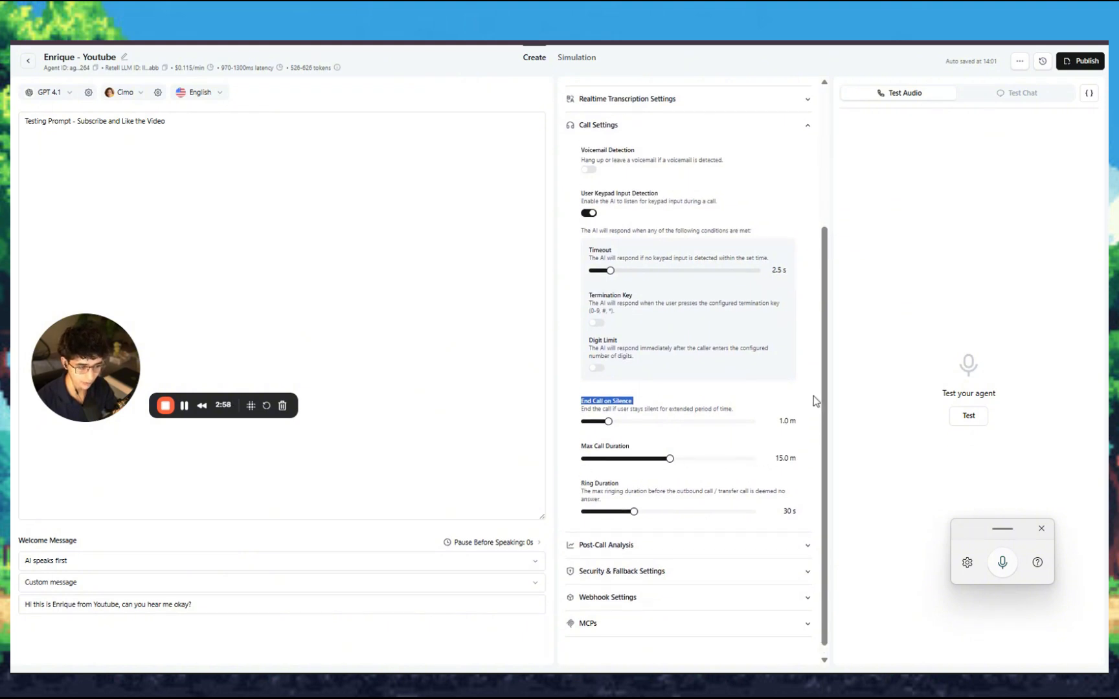
{"action": "scroll", "coordinate": [784, 320], "scroll_direction": "up", "scroll_amount": 5}
{"action": "left_click_drag", "start_coordinate": [62, 371], "coordinate": [245, 336]}
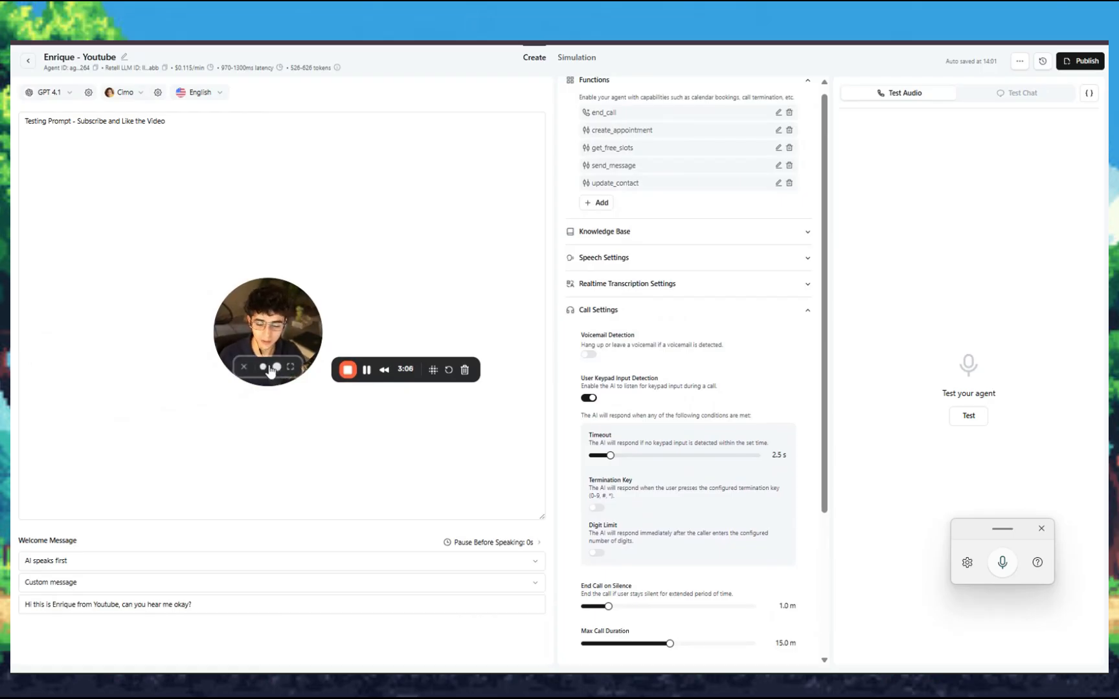
{"action": "left_click", "coordinate": [278, 368]}
{"action": "left_click", "coordinate": [445, 284]}
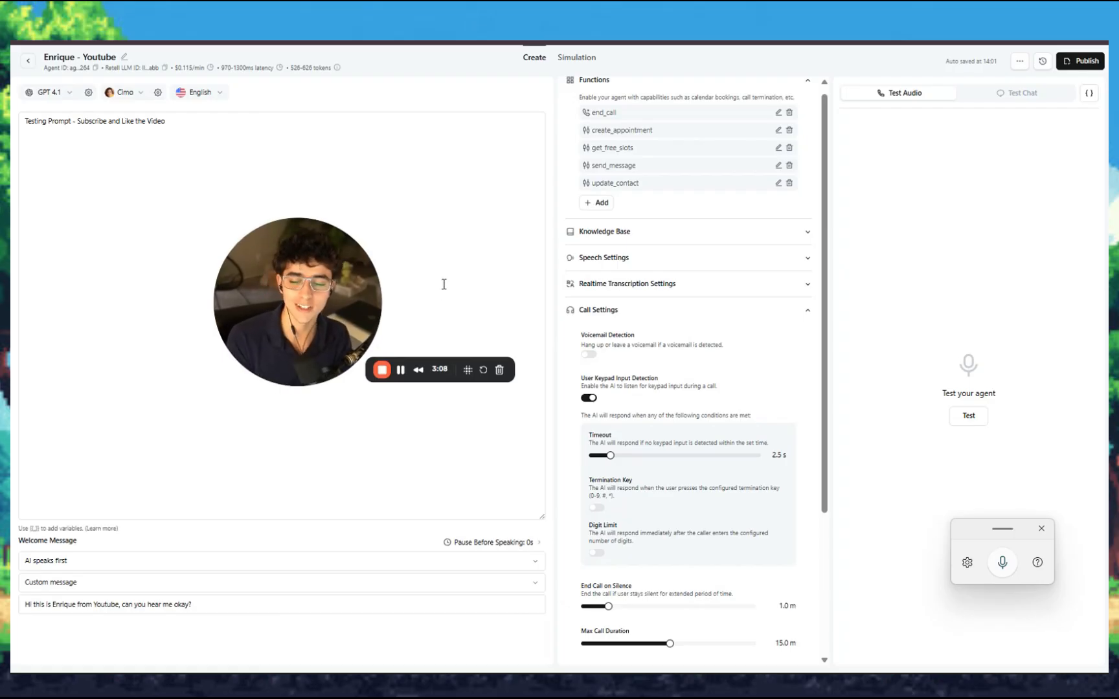